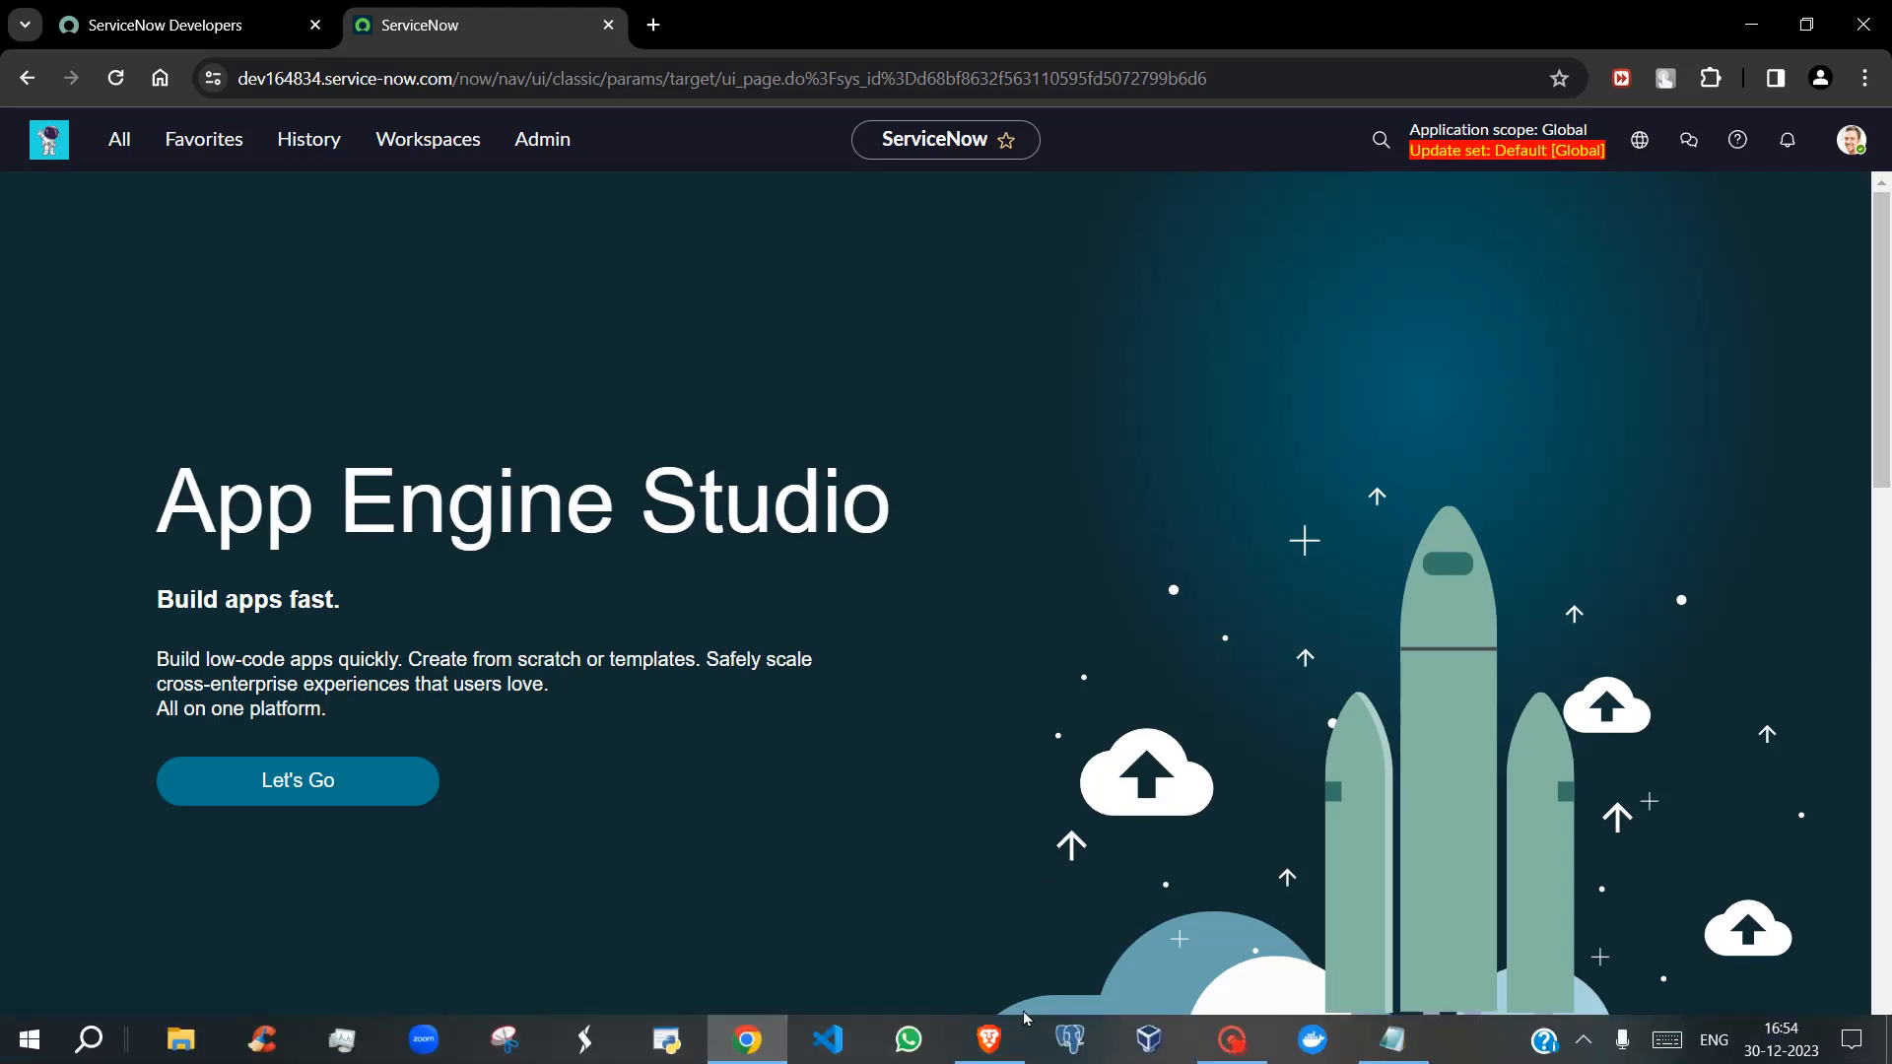
click(995, 1044)
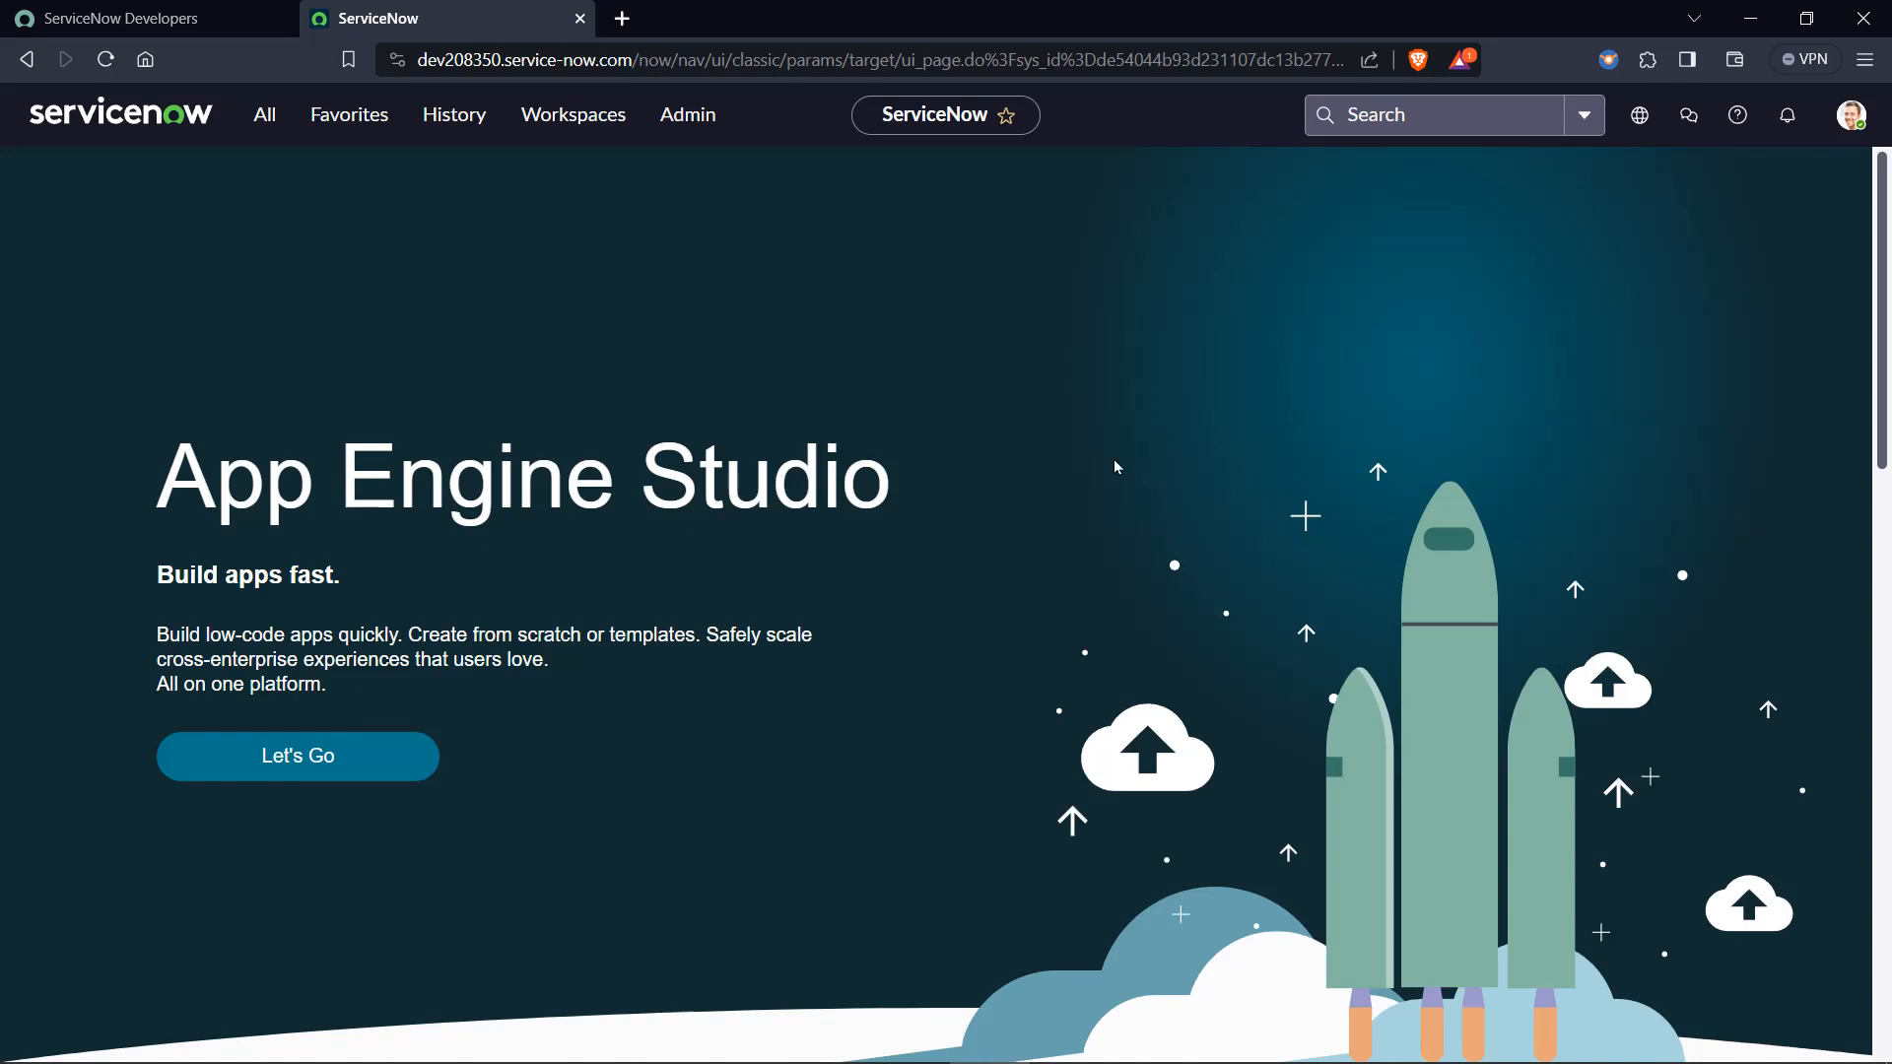
click(747, 1039)
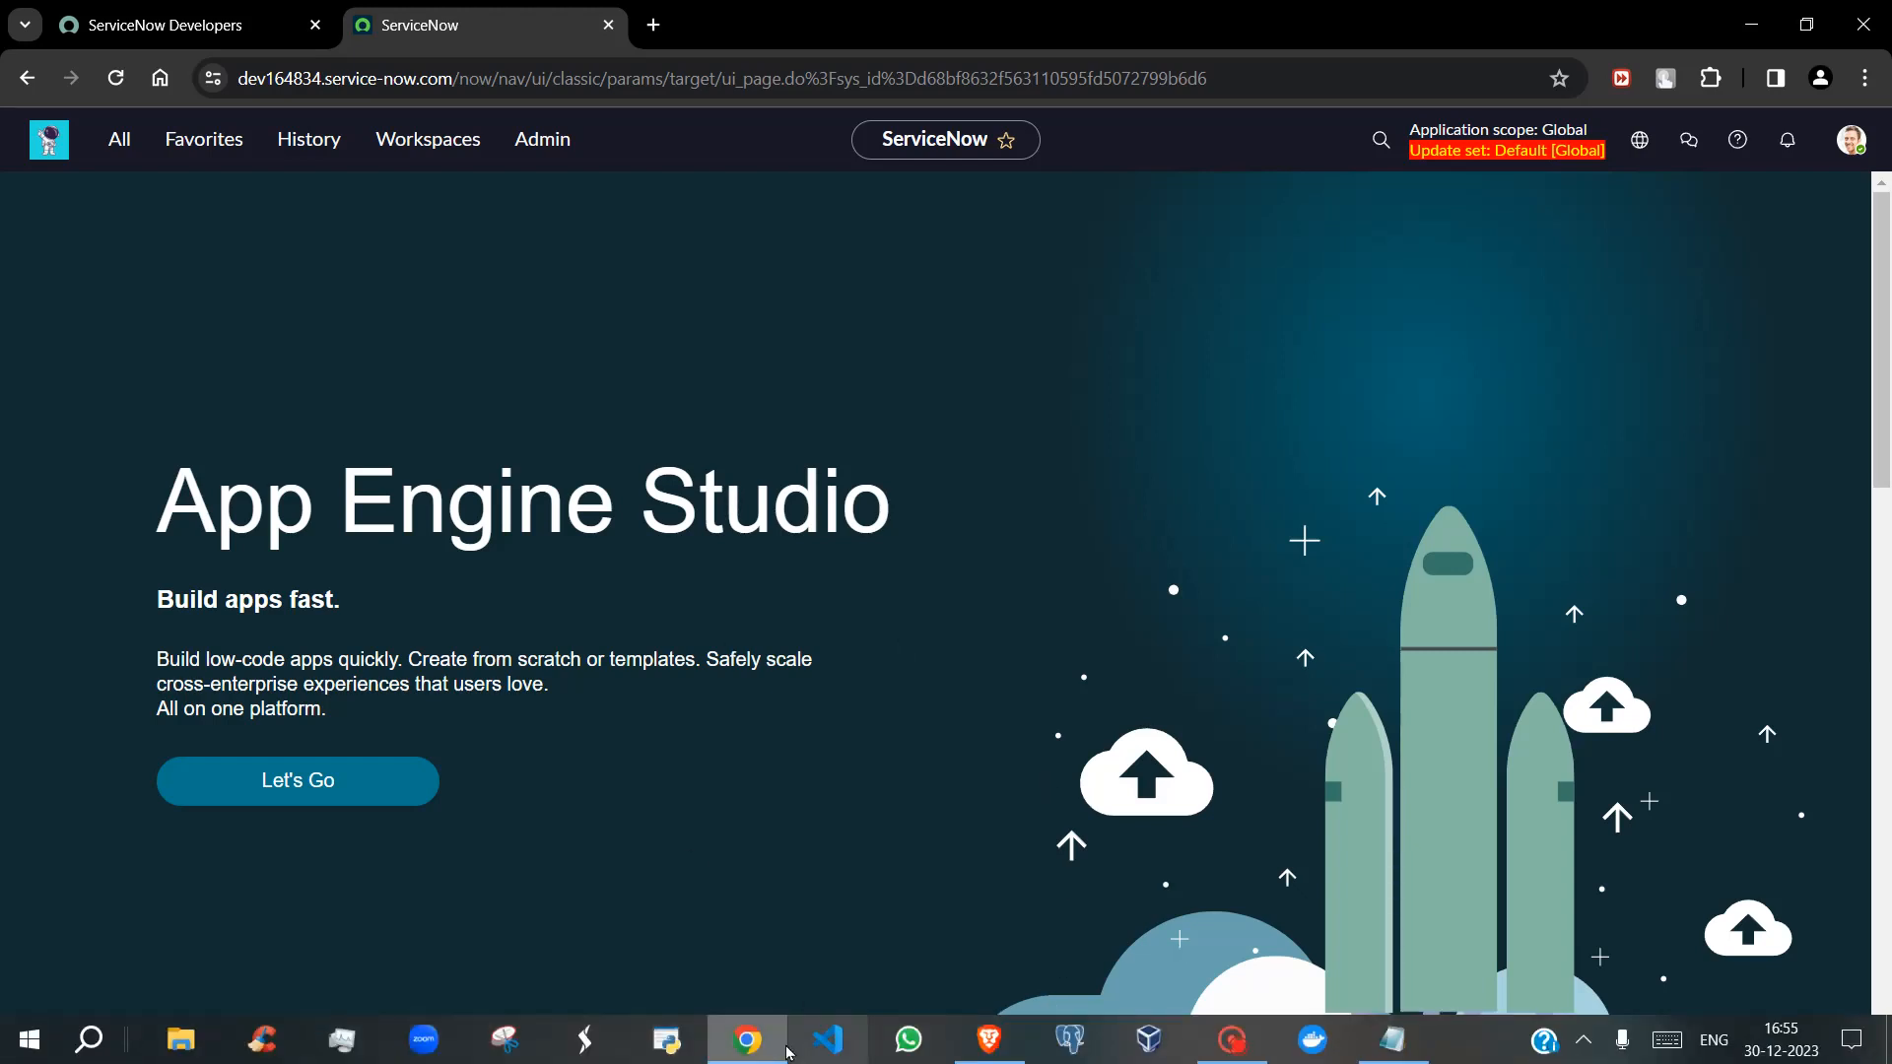
mouse_move(749, 1060)
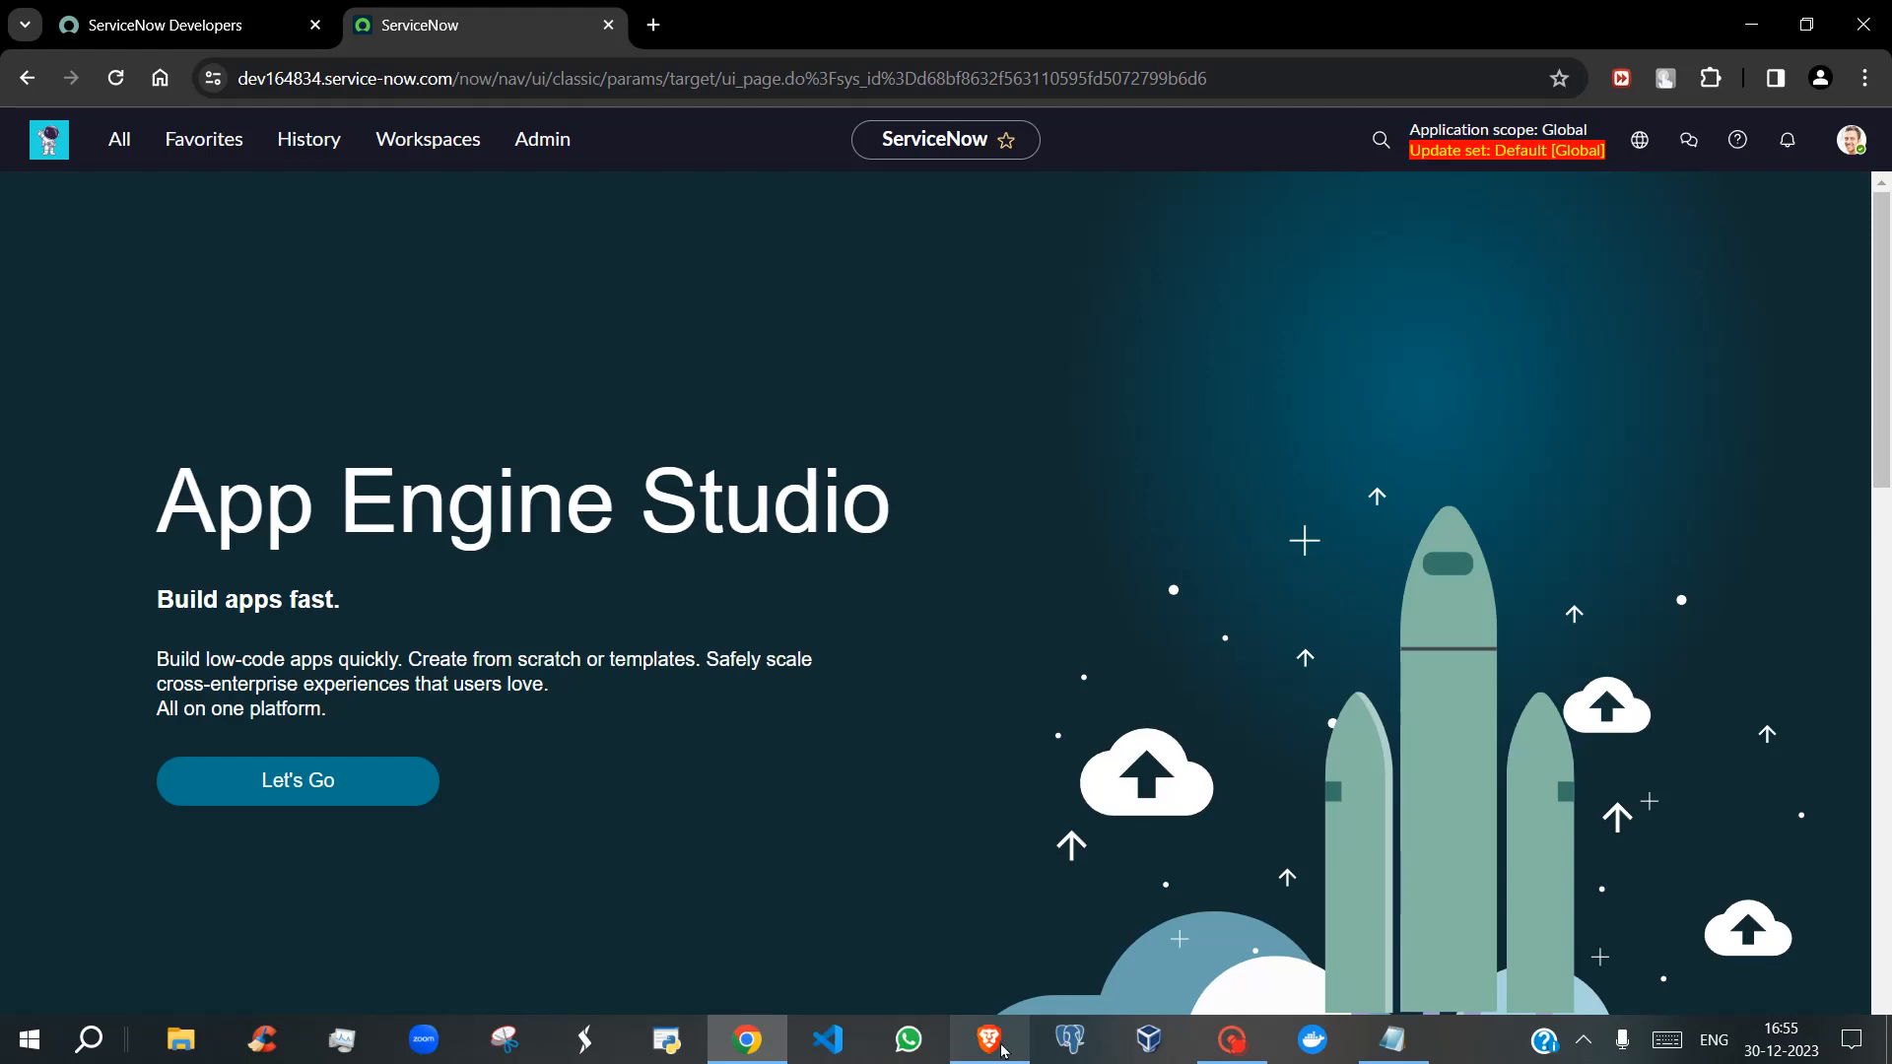
Switch to the dev208350 ServiceNow instance in Brave and open its REST API Explorer.
click(989, 1040)
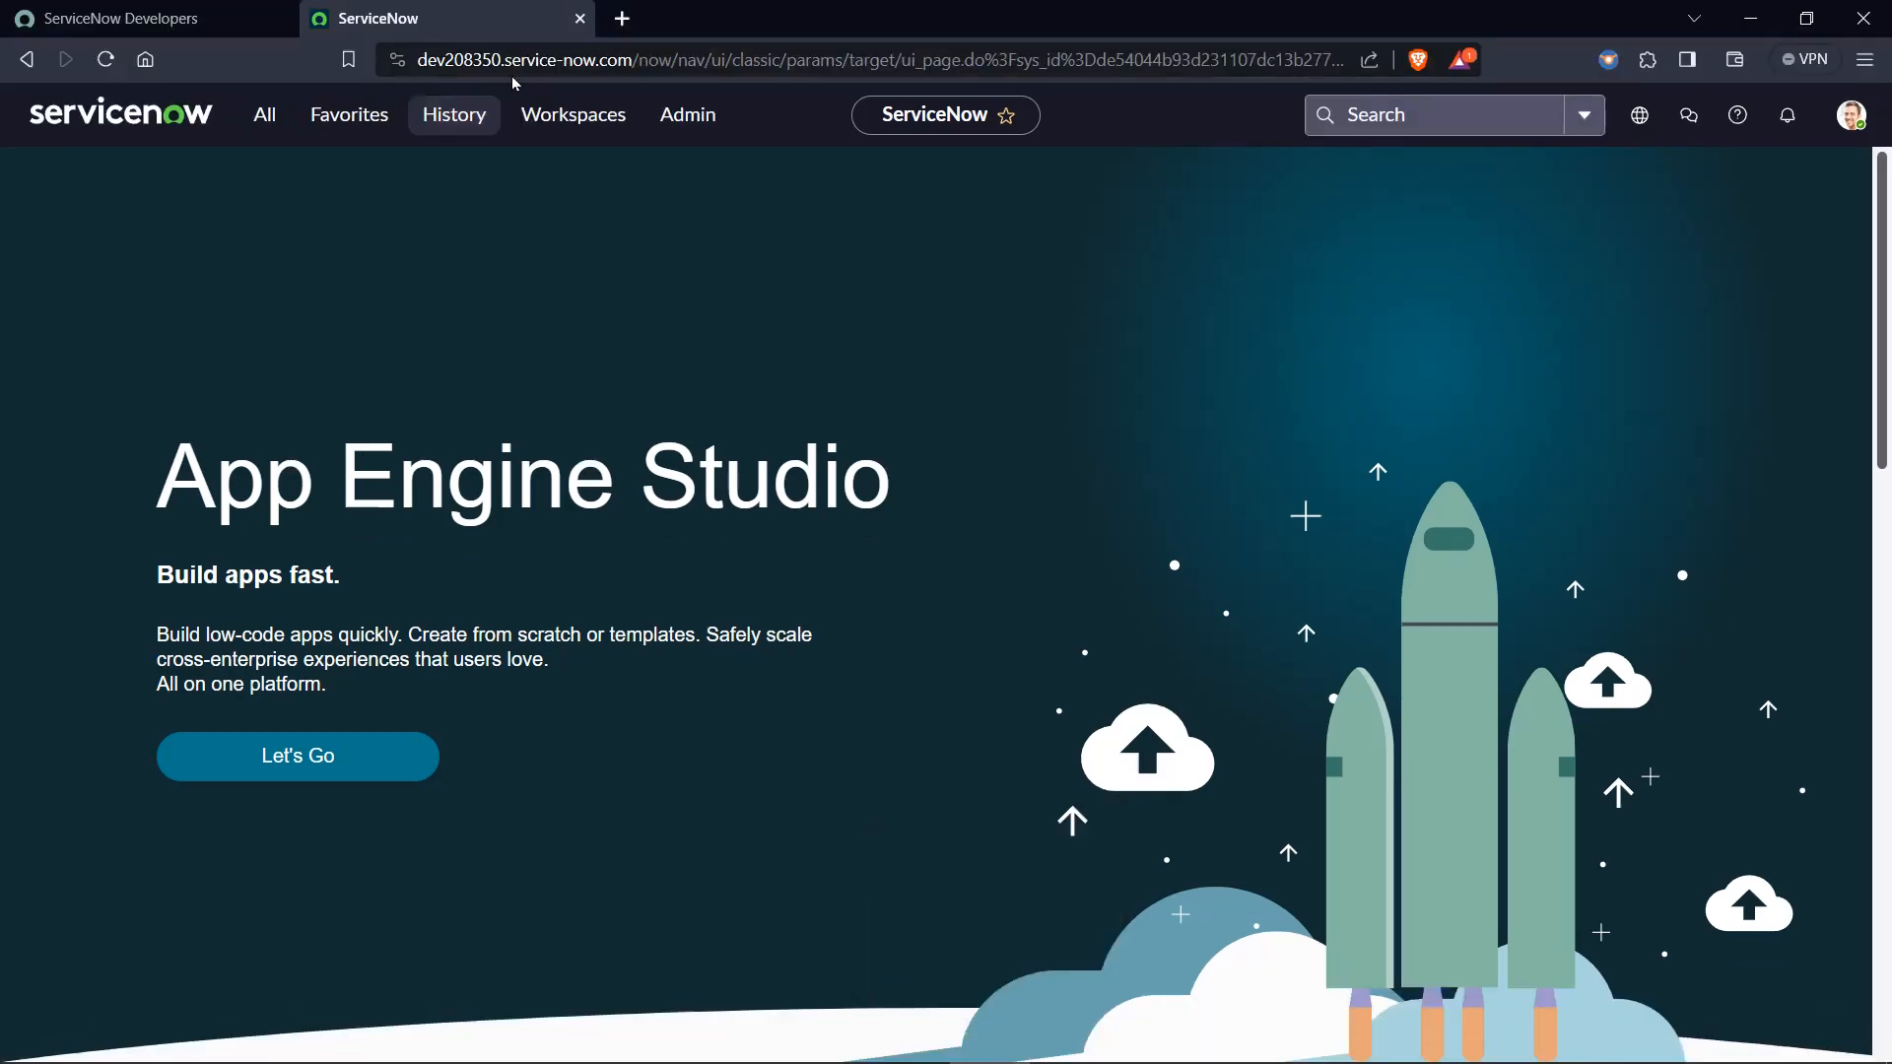
click(248, 123)
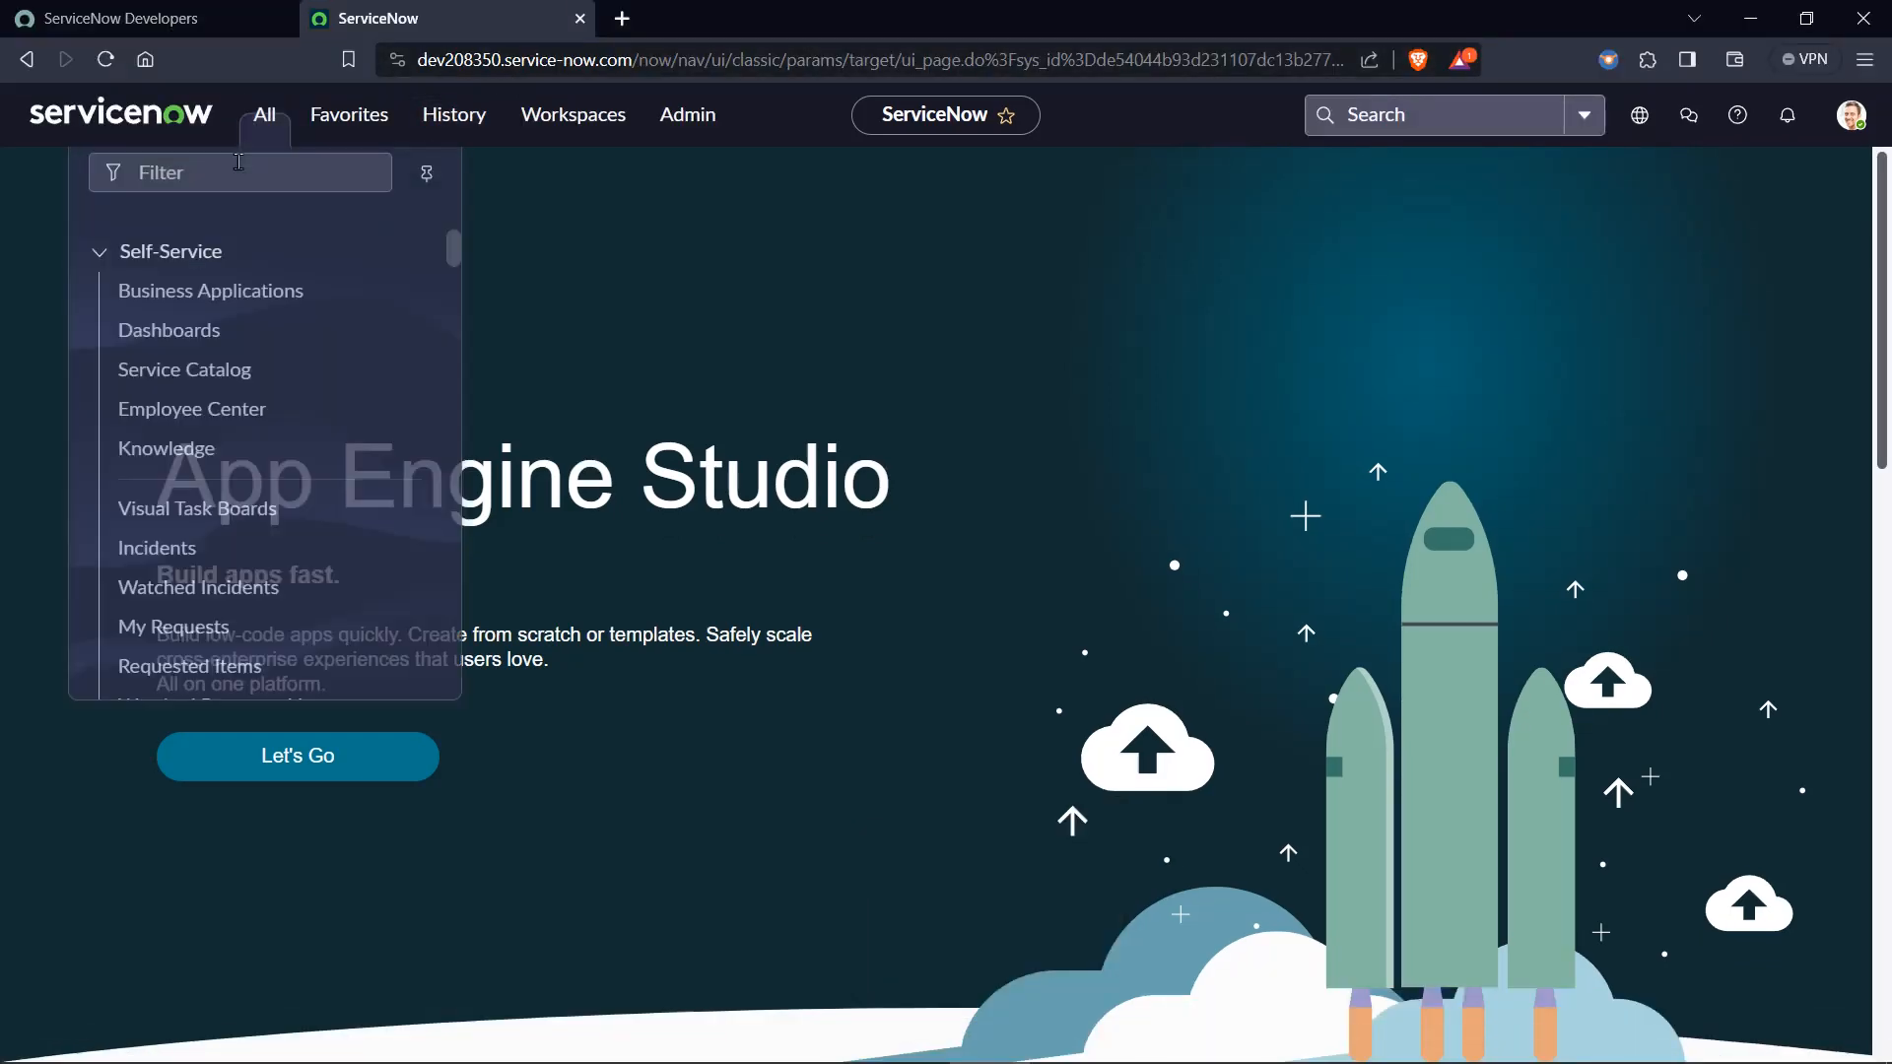
click(231, 184)
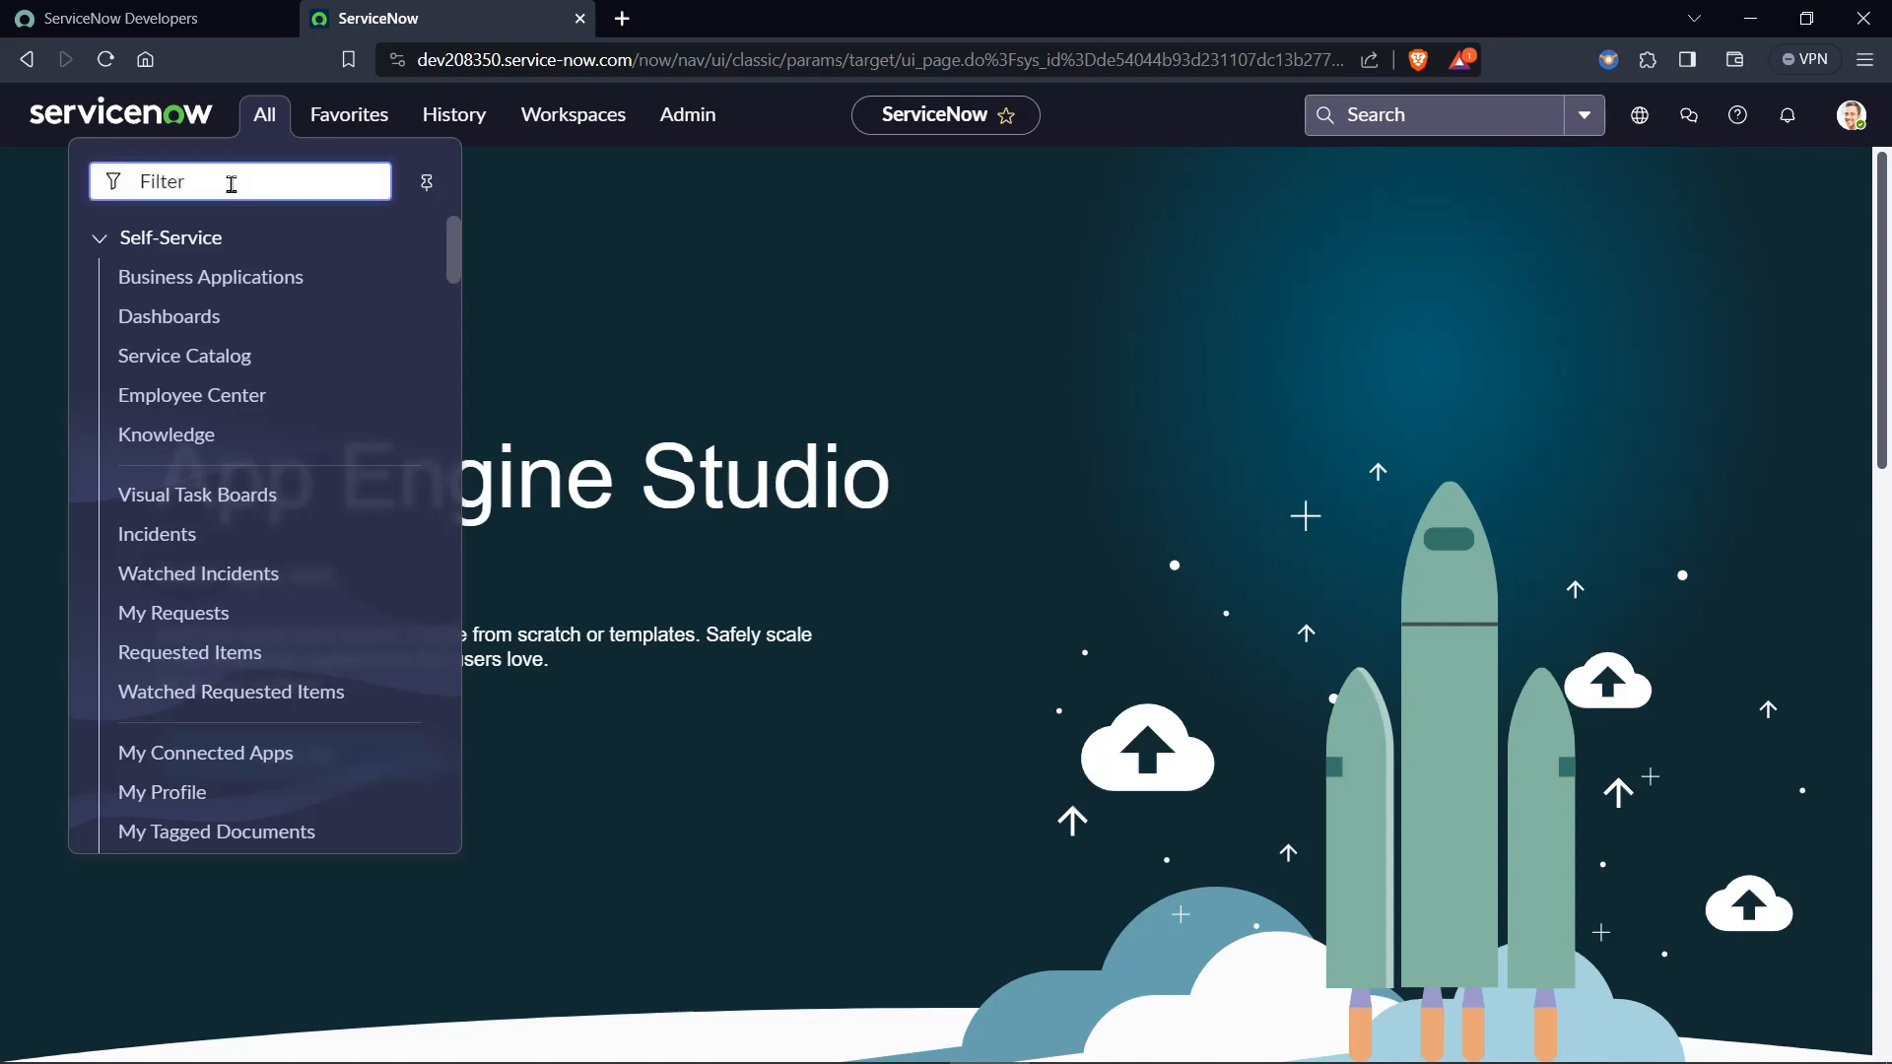
text(rest api ex)
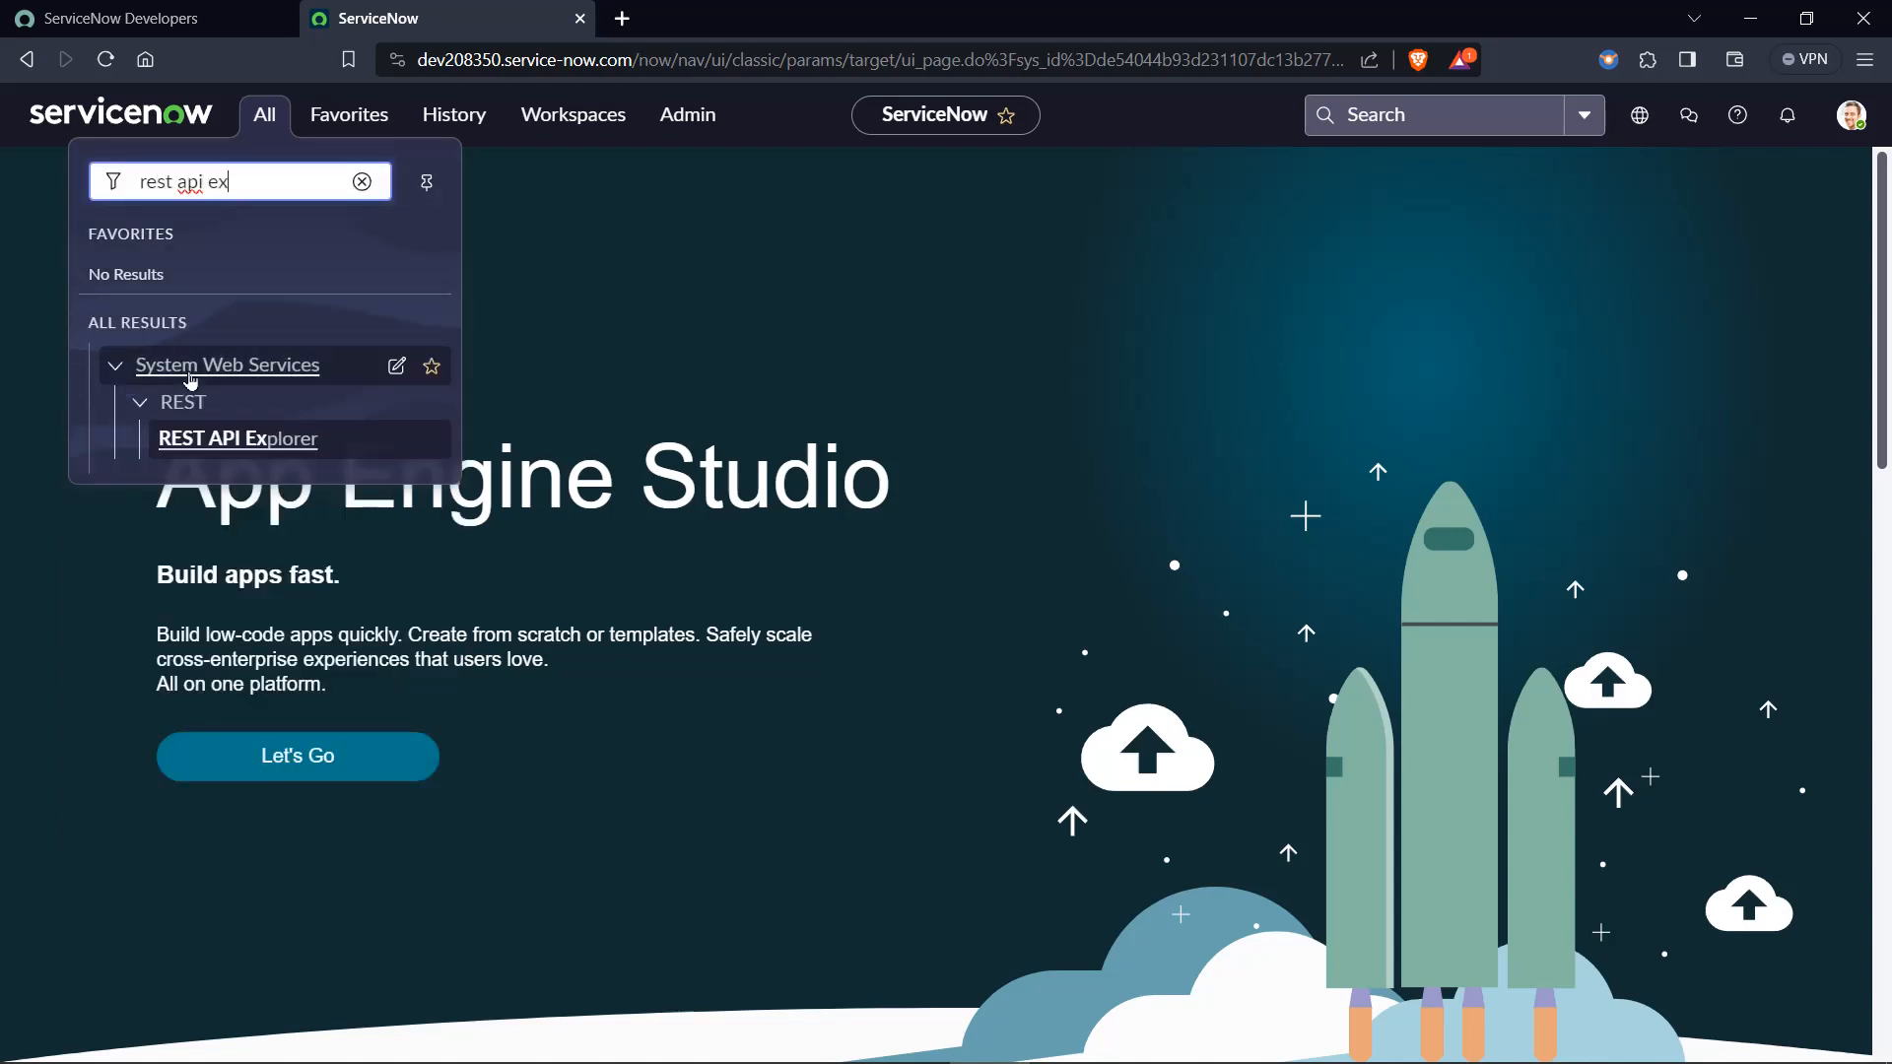
click(286, 450)
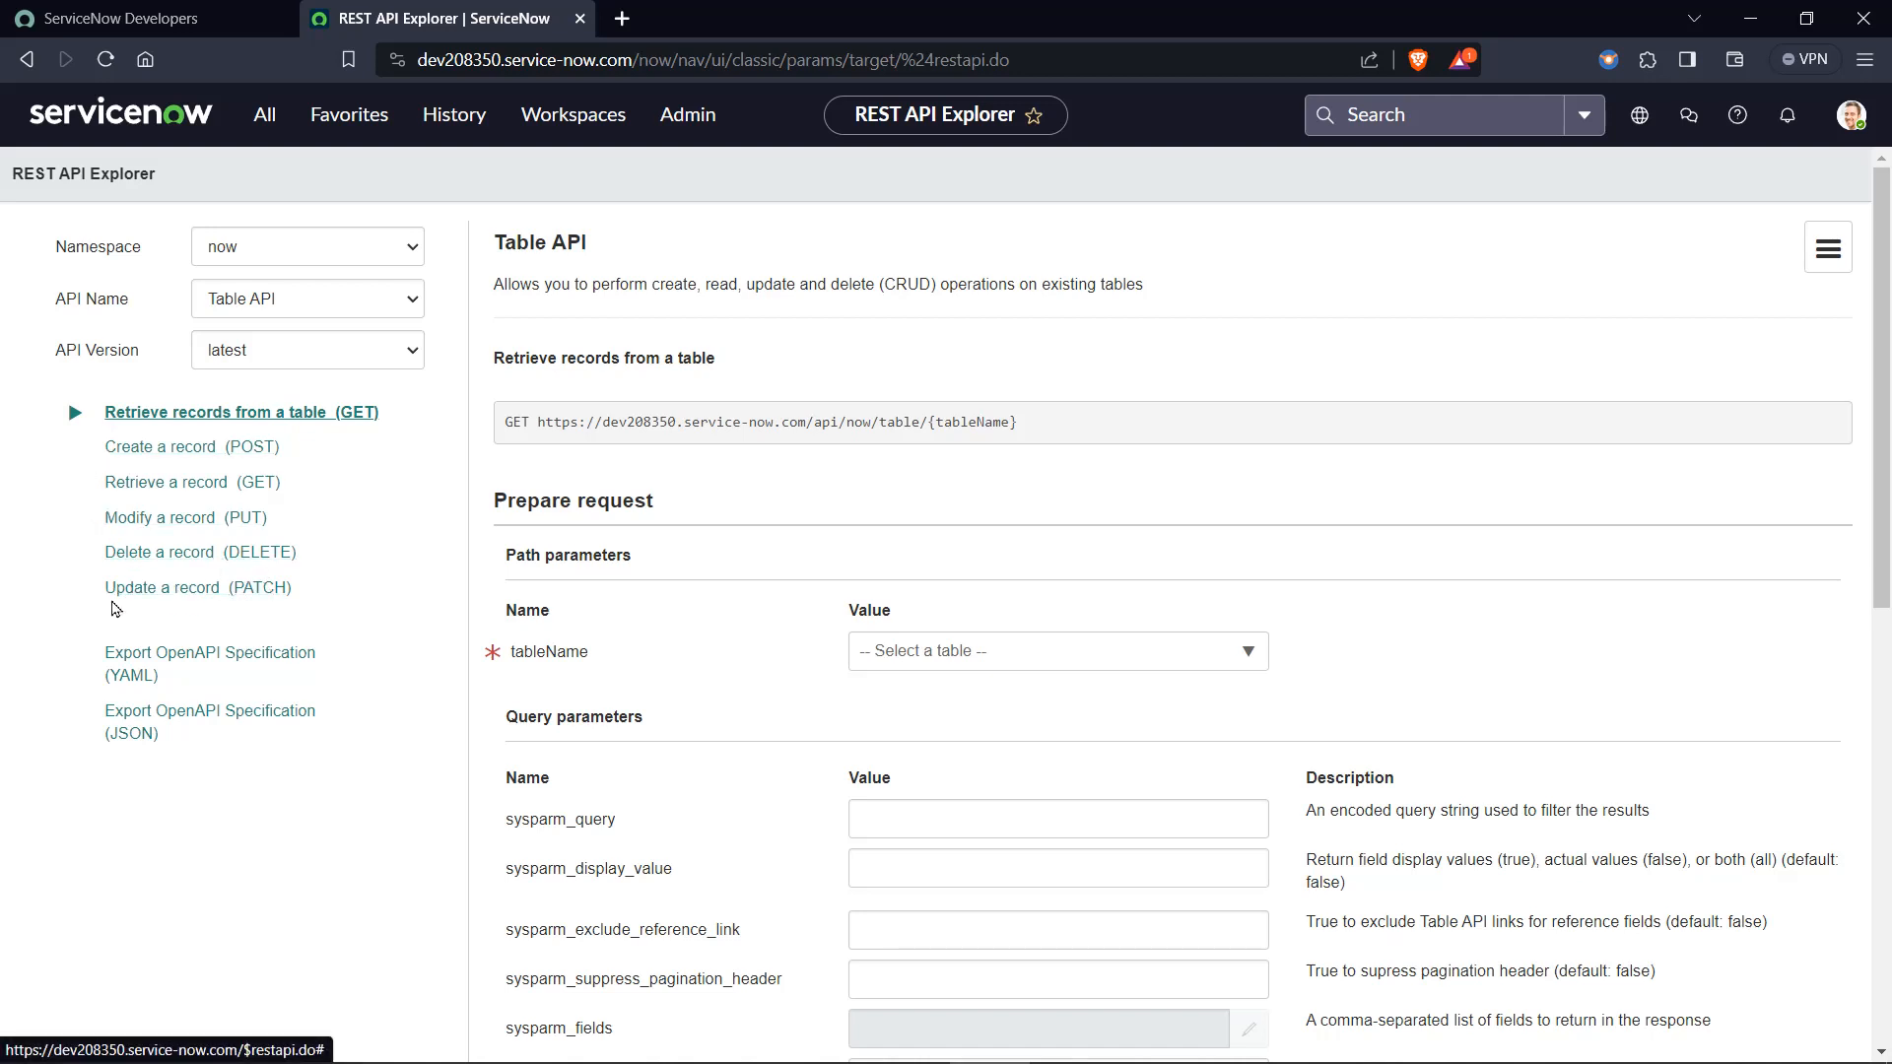
Choose the Table API's Update a record (PATCH) operation and look over its endpoint URL, request headers and request body.
click(209, 588)
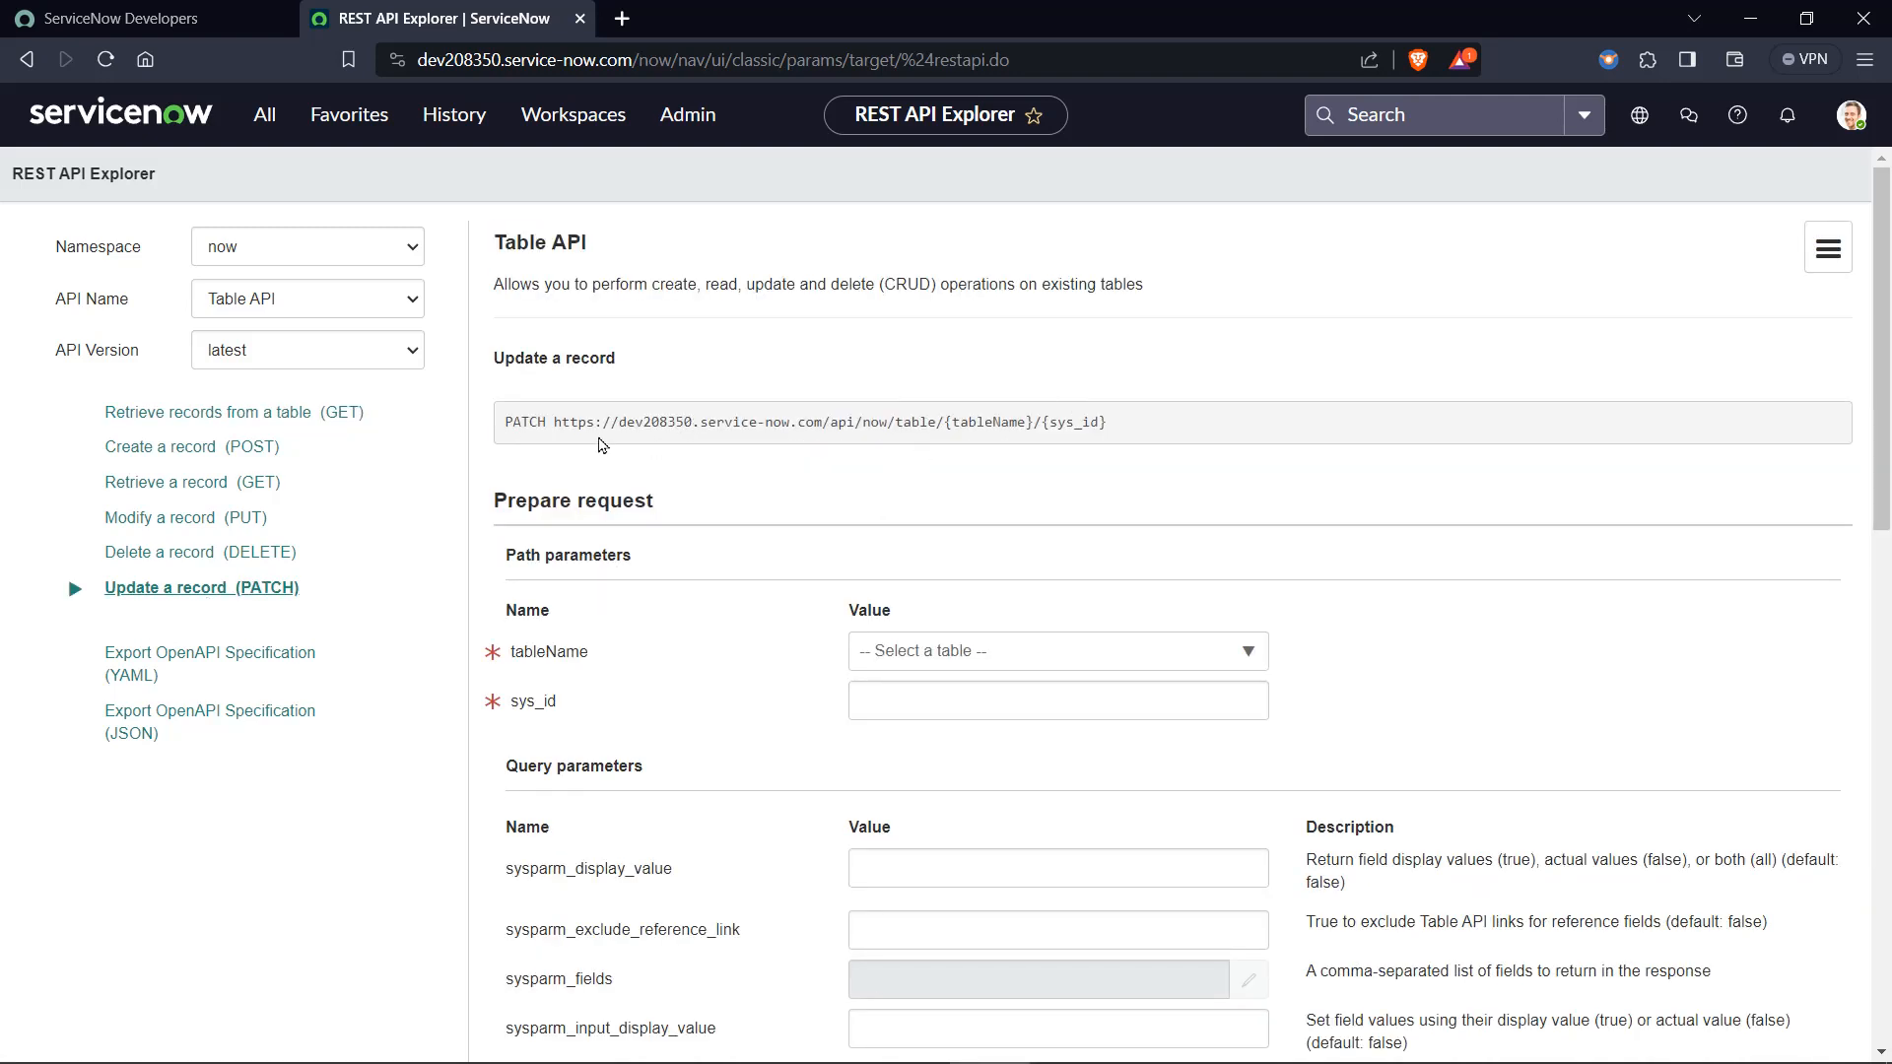
drag(553, 423, 1153, 423)
click(1153, 424)
scroll(1042, 485, down, 1)
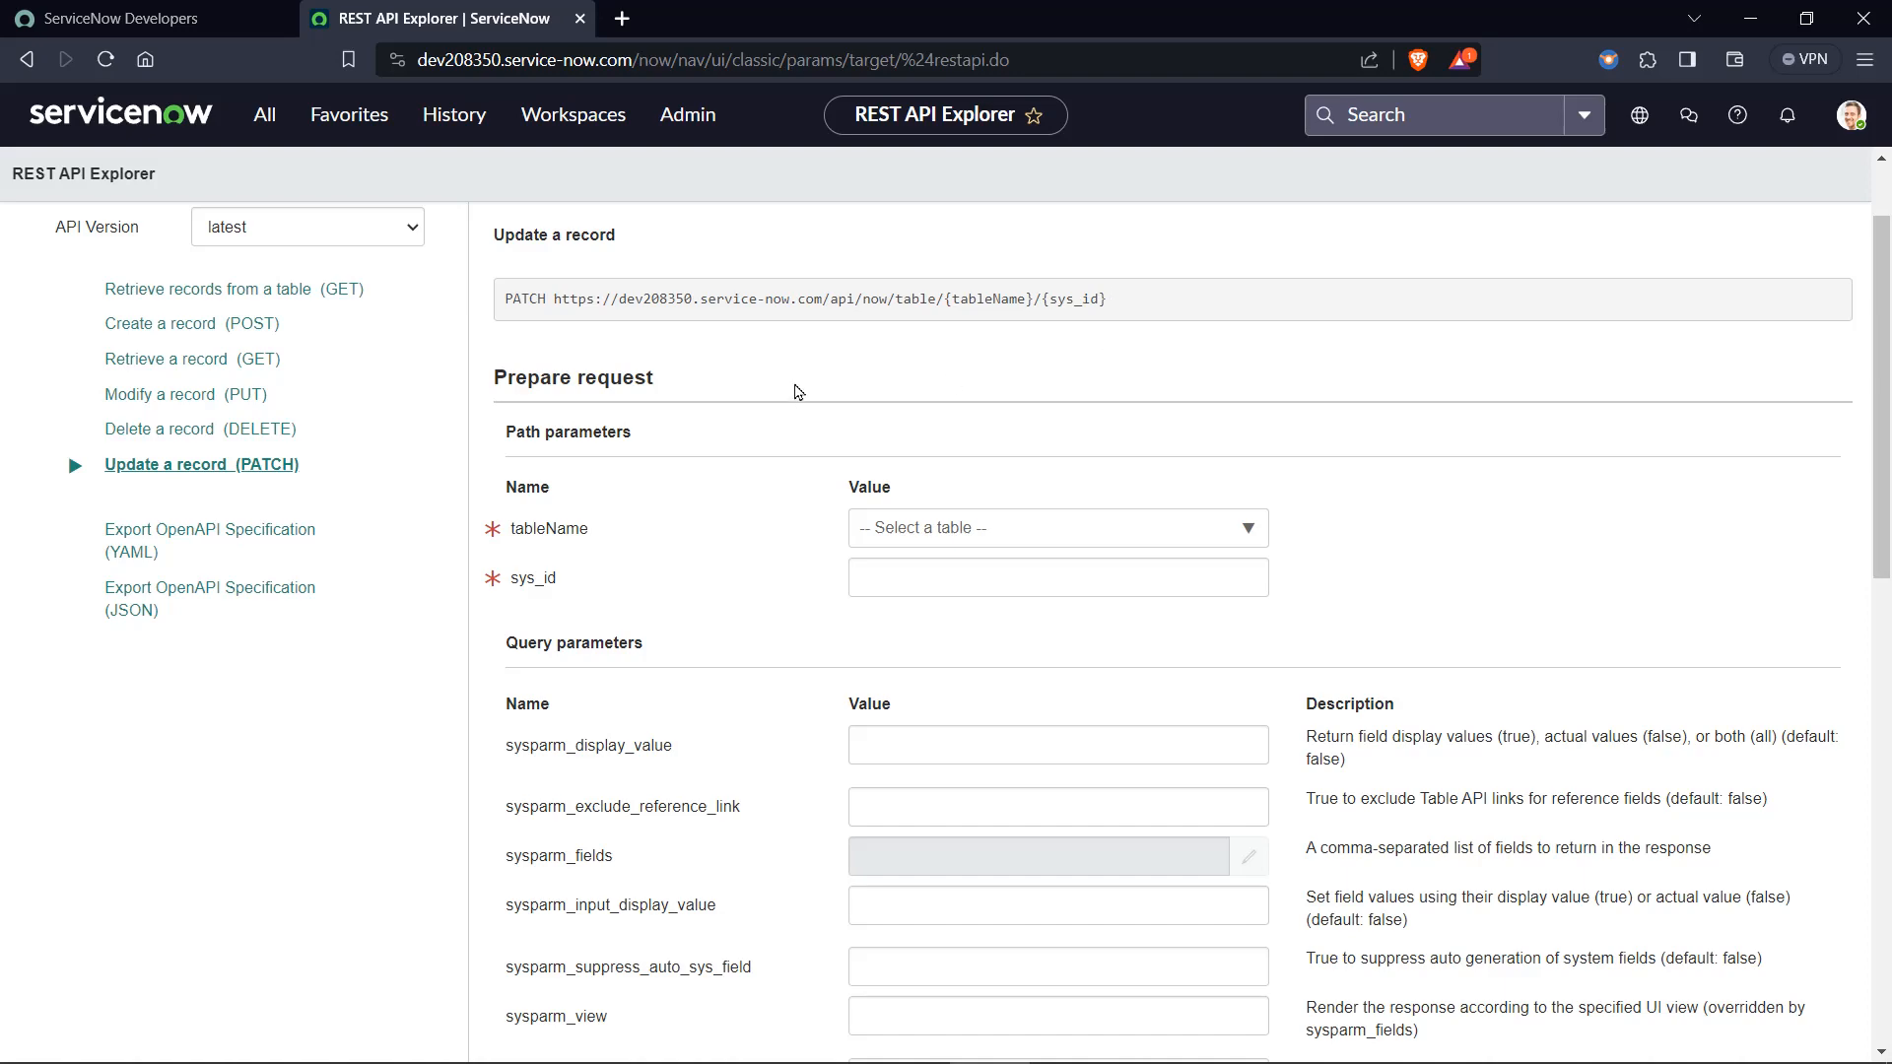
scroll(798, 391, down, 10)
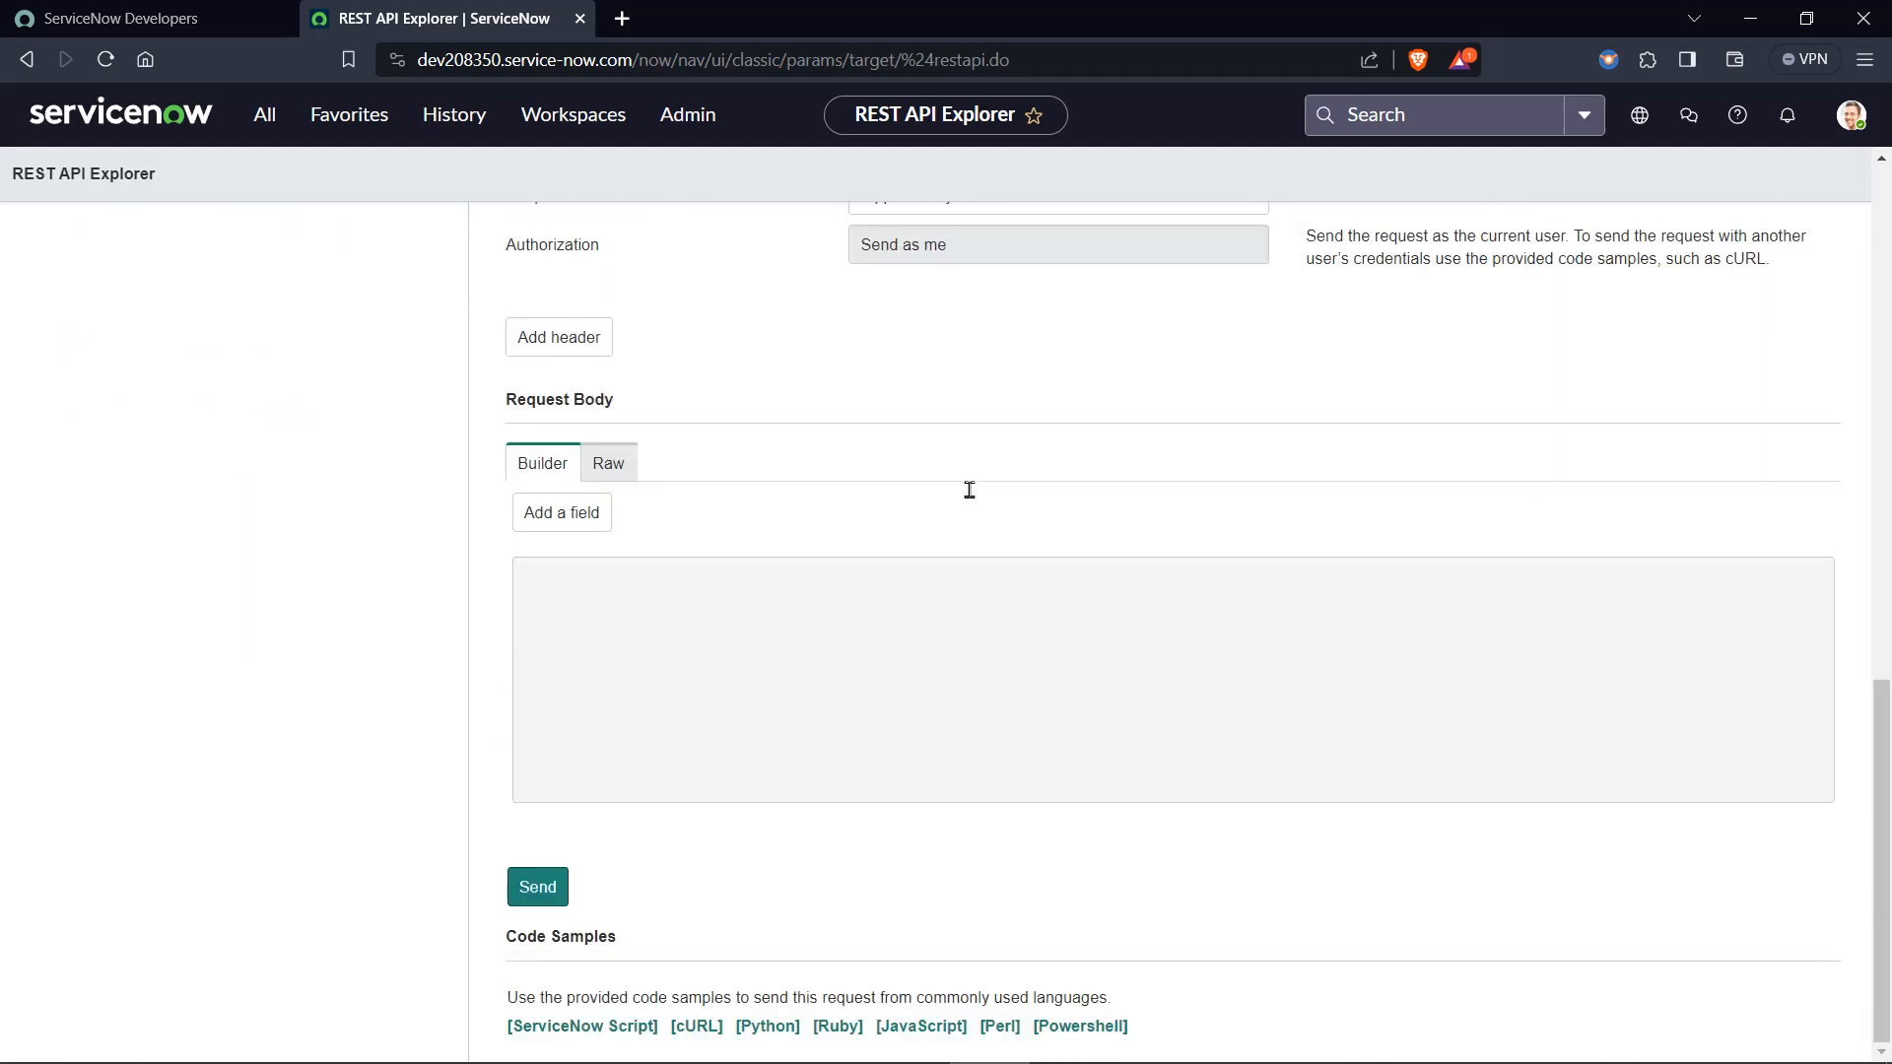
scroll(699, 828, up, 9)
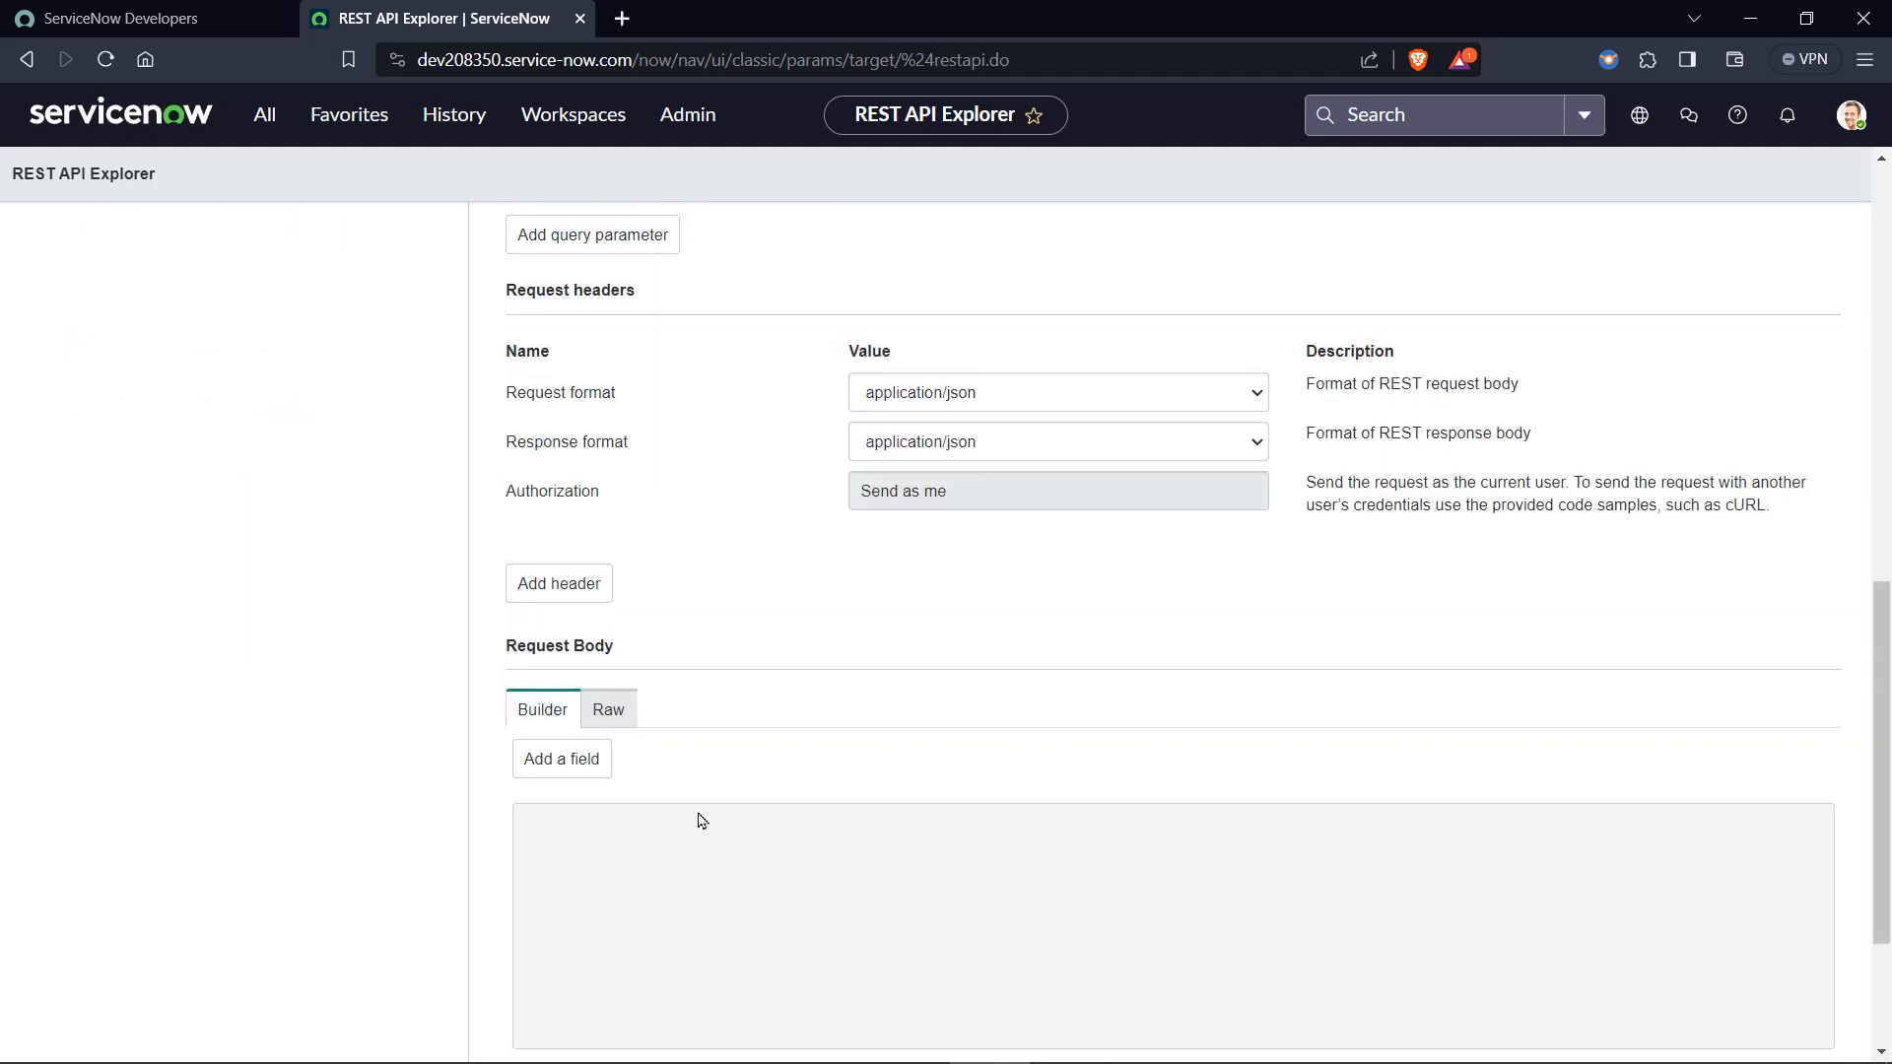
scroll(702, 820, up, 4)
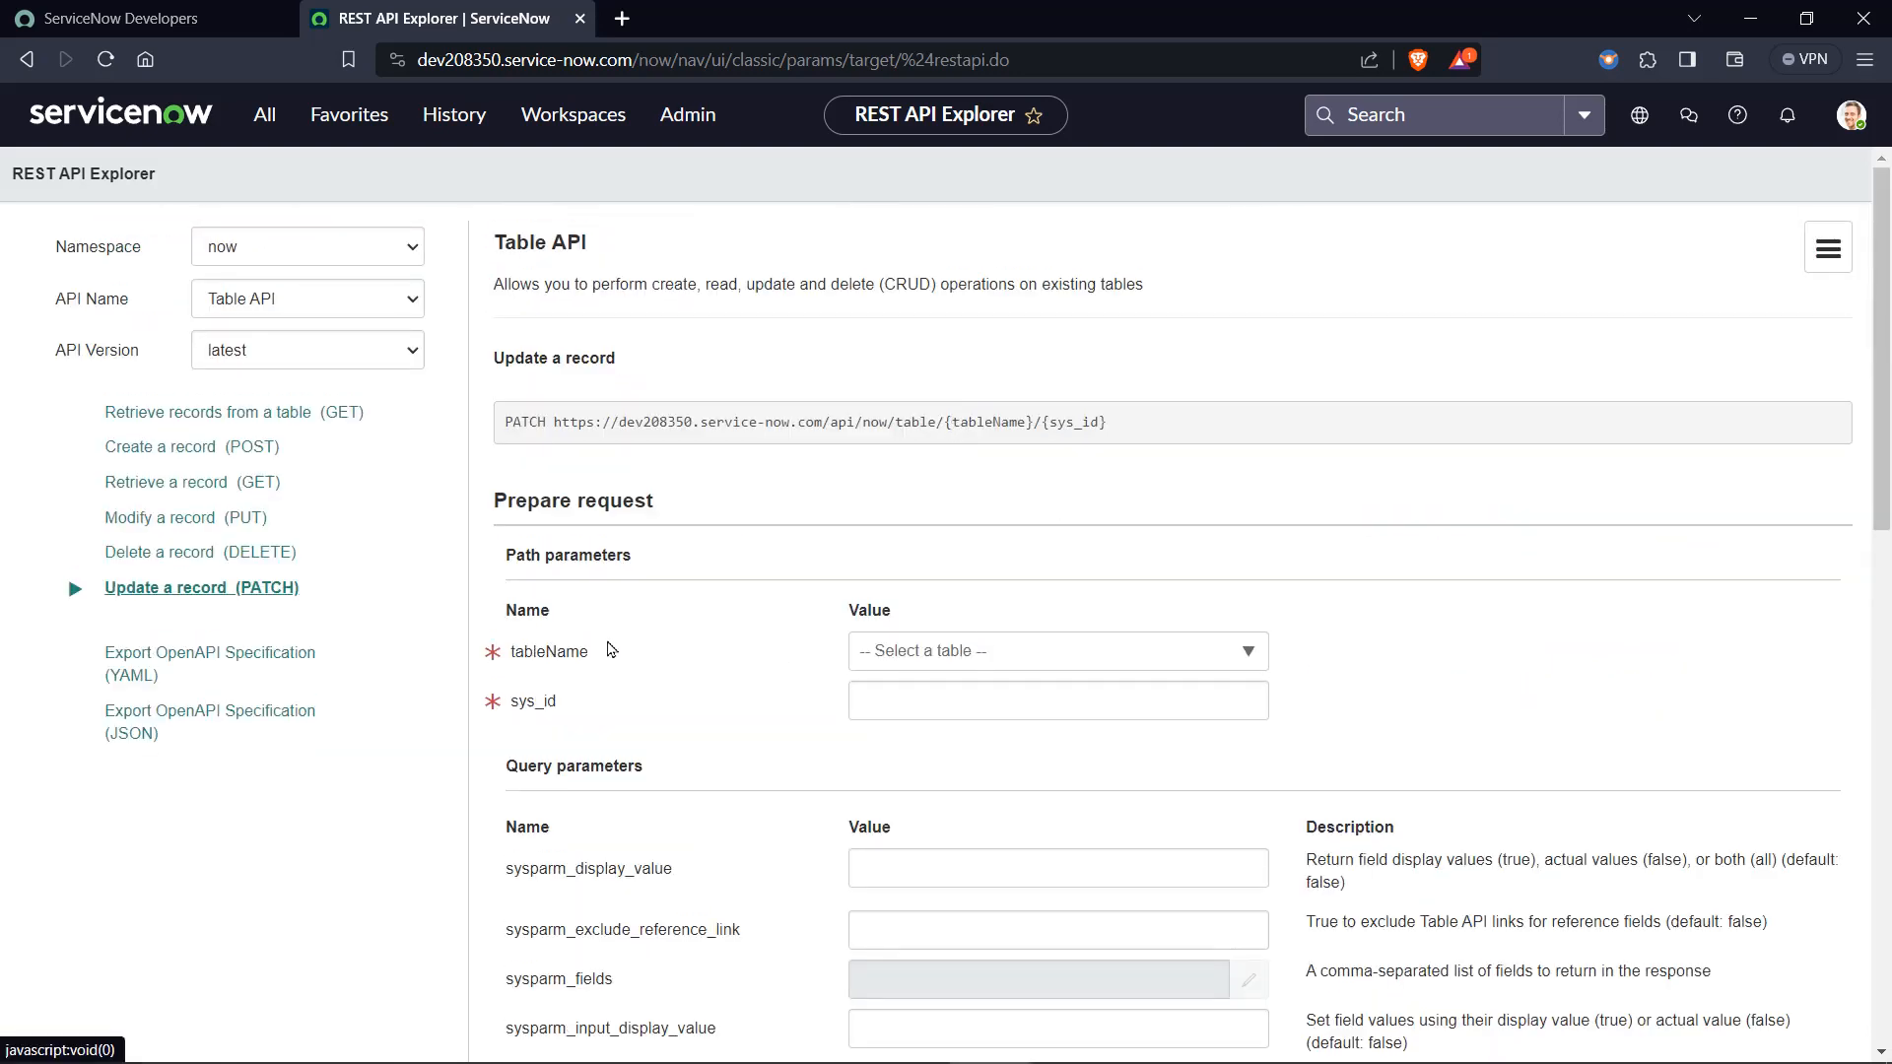
Set the tableName path parameter of the PATCH request to Incident (incident).
click(960, 655)
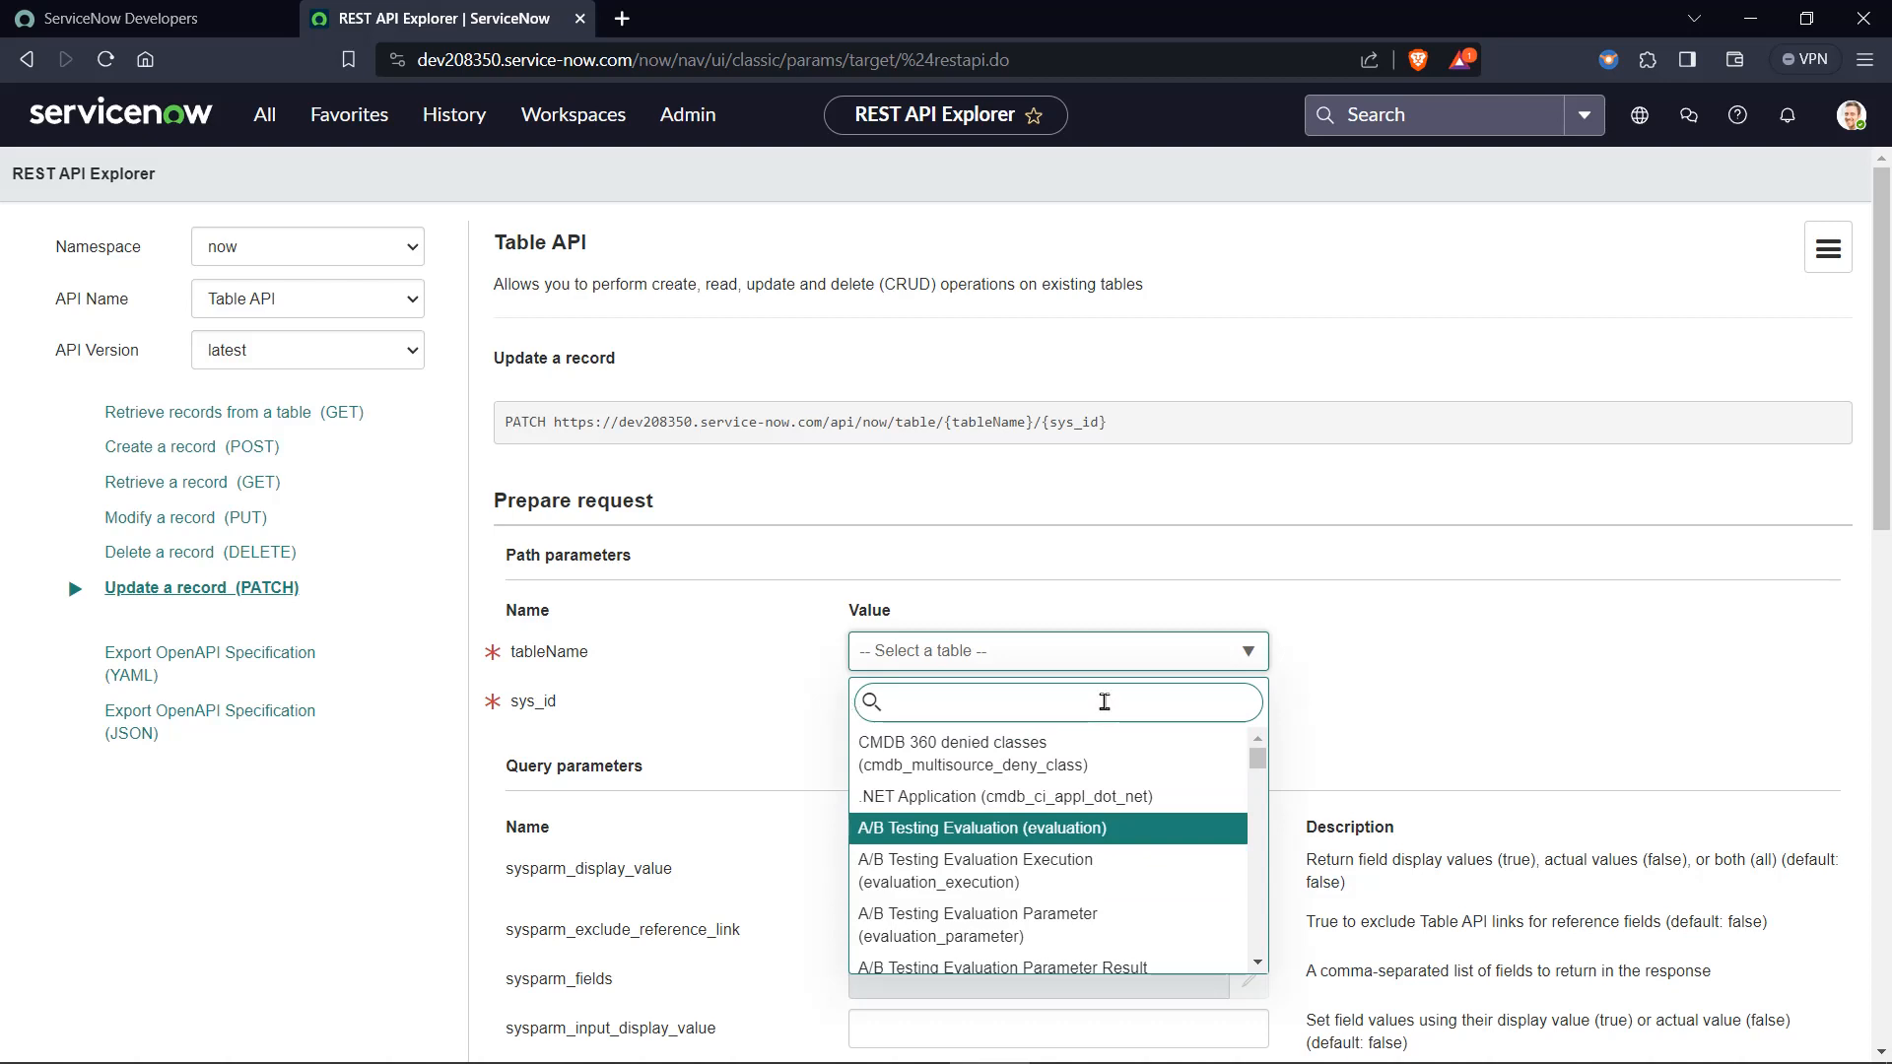
text(incident)
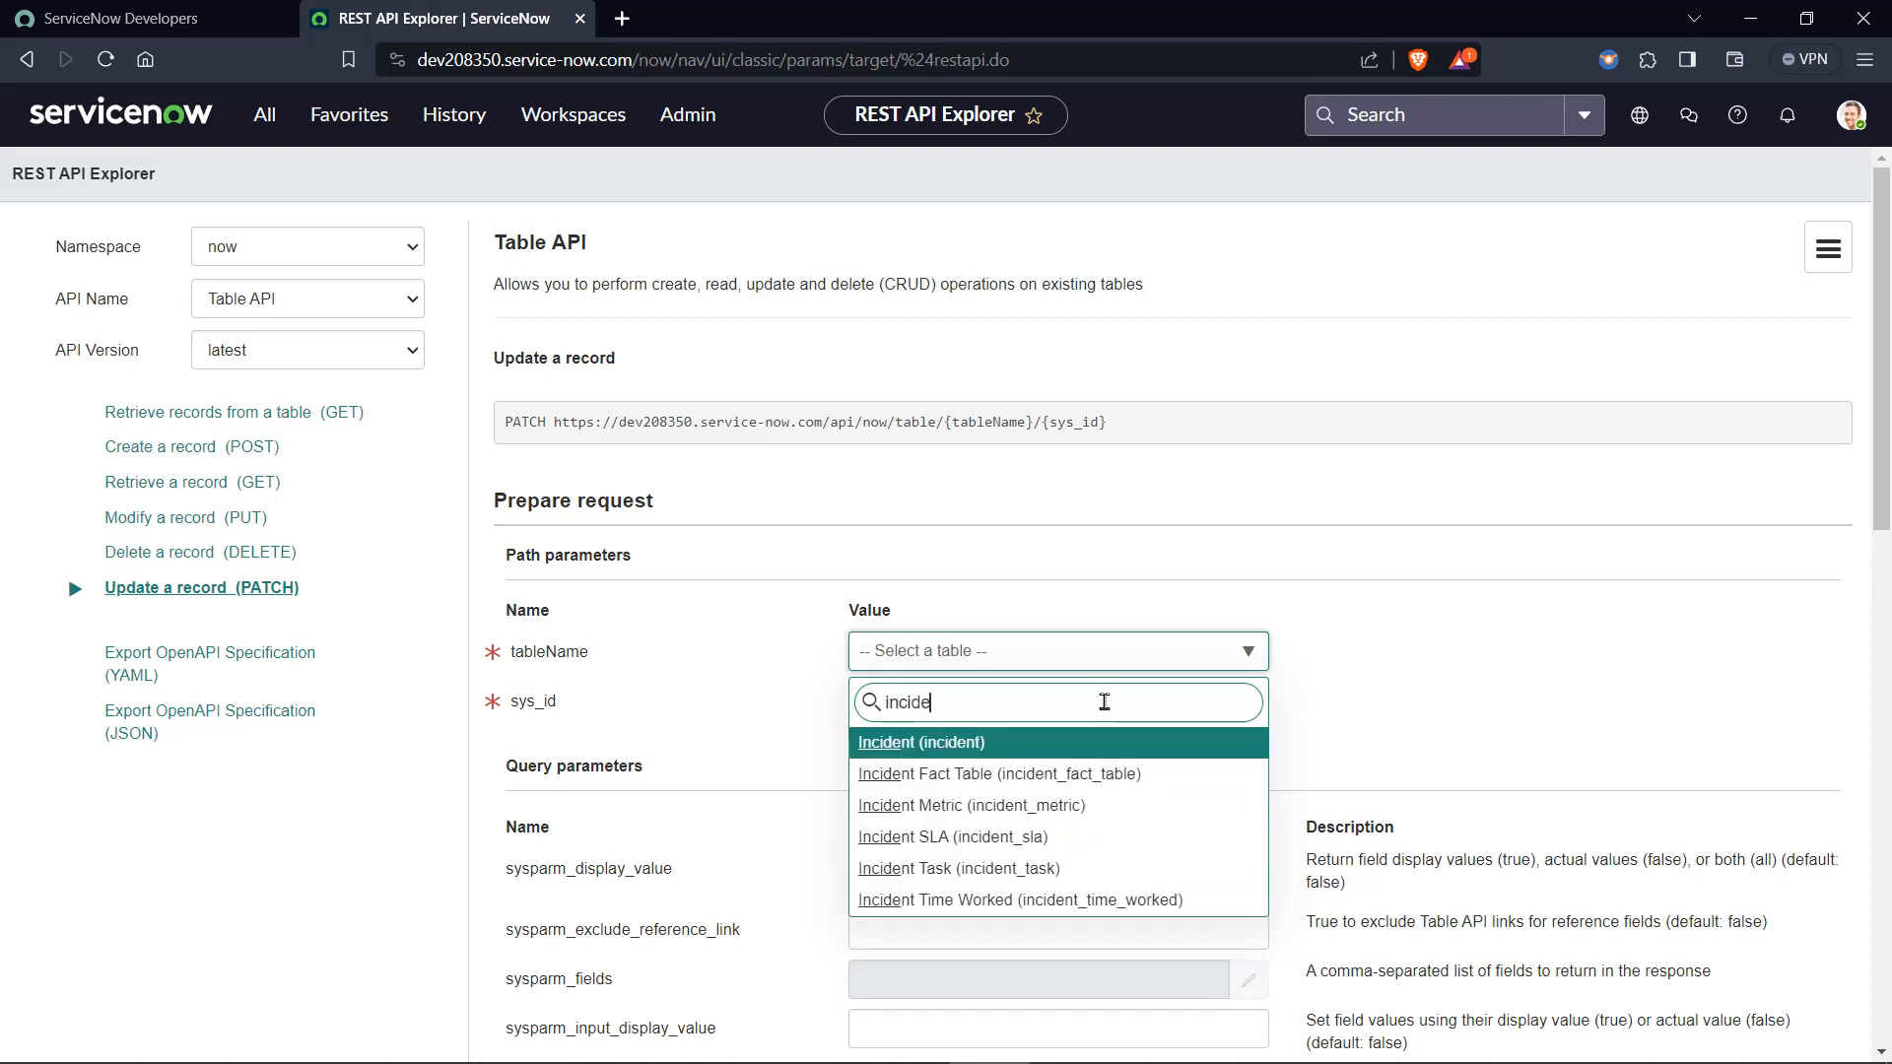
click(1048, 747)
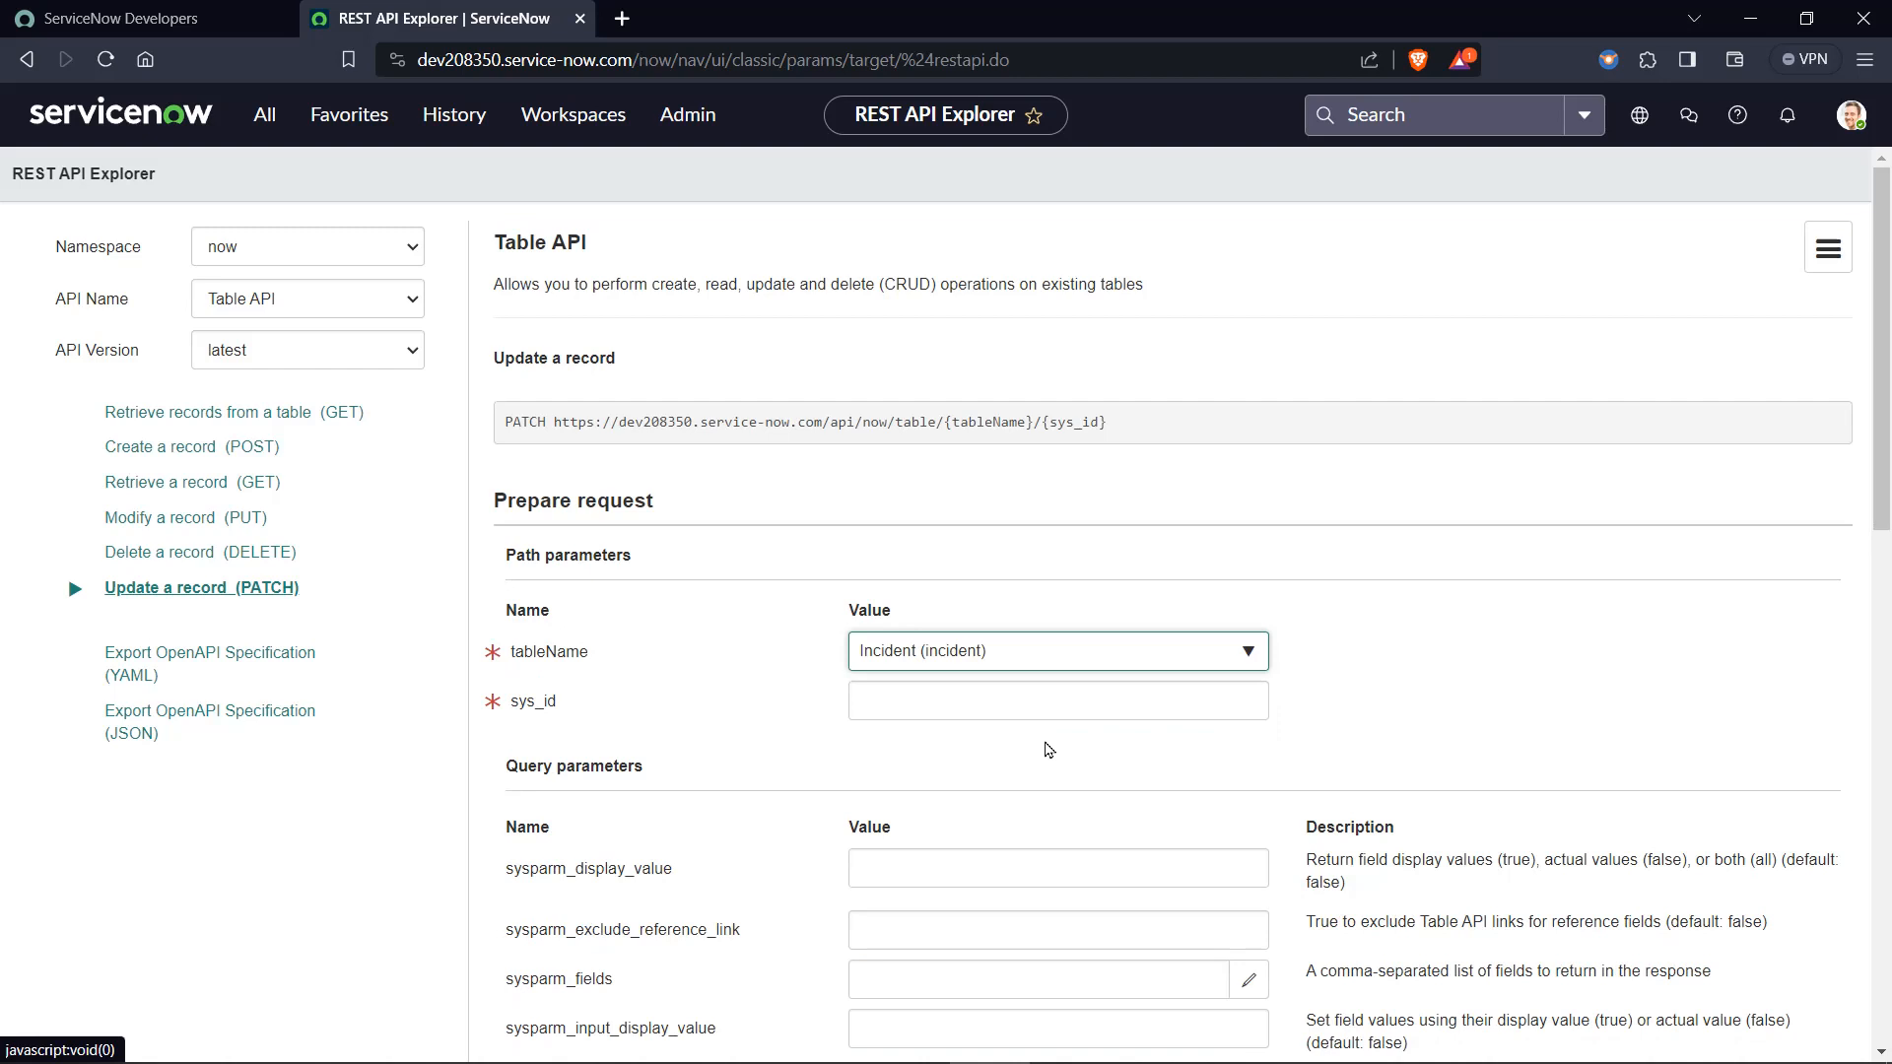
click(635, 724)
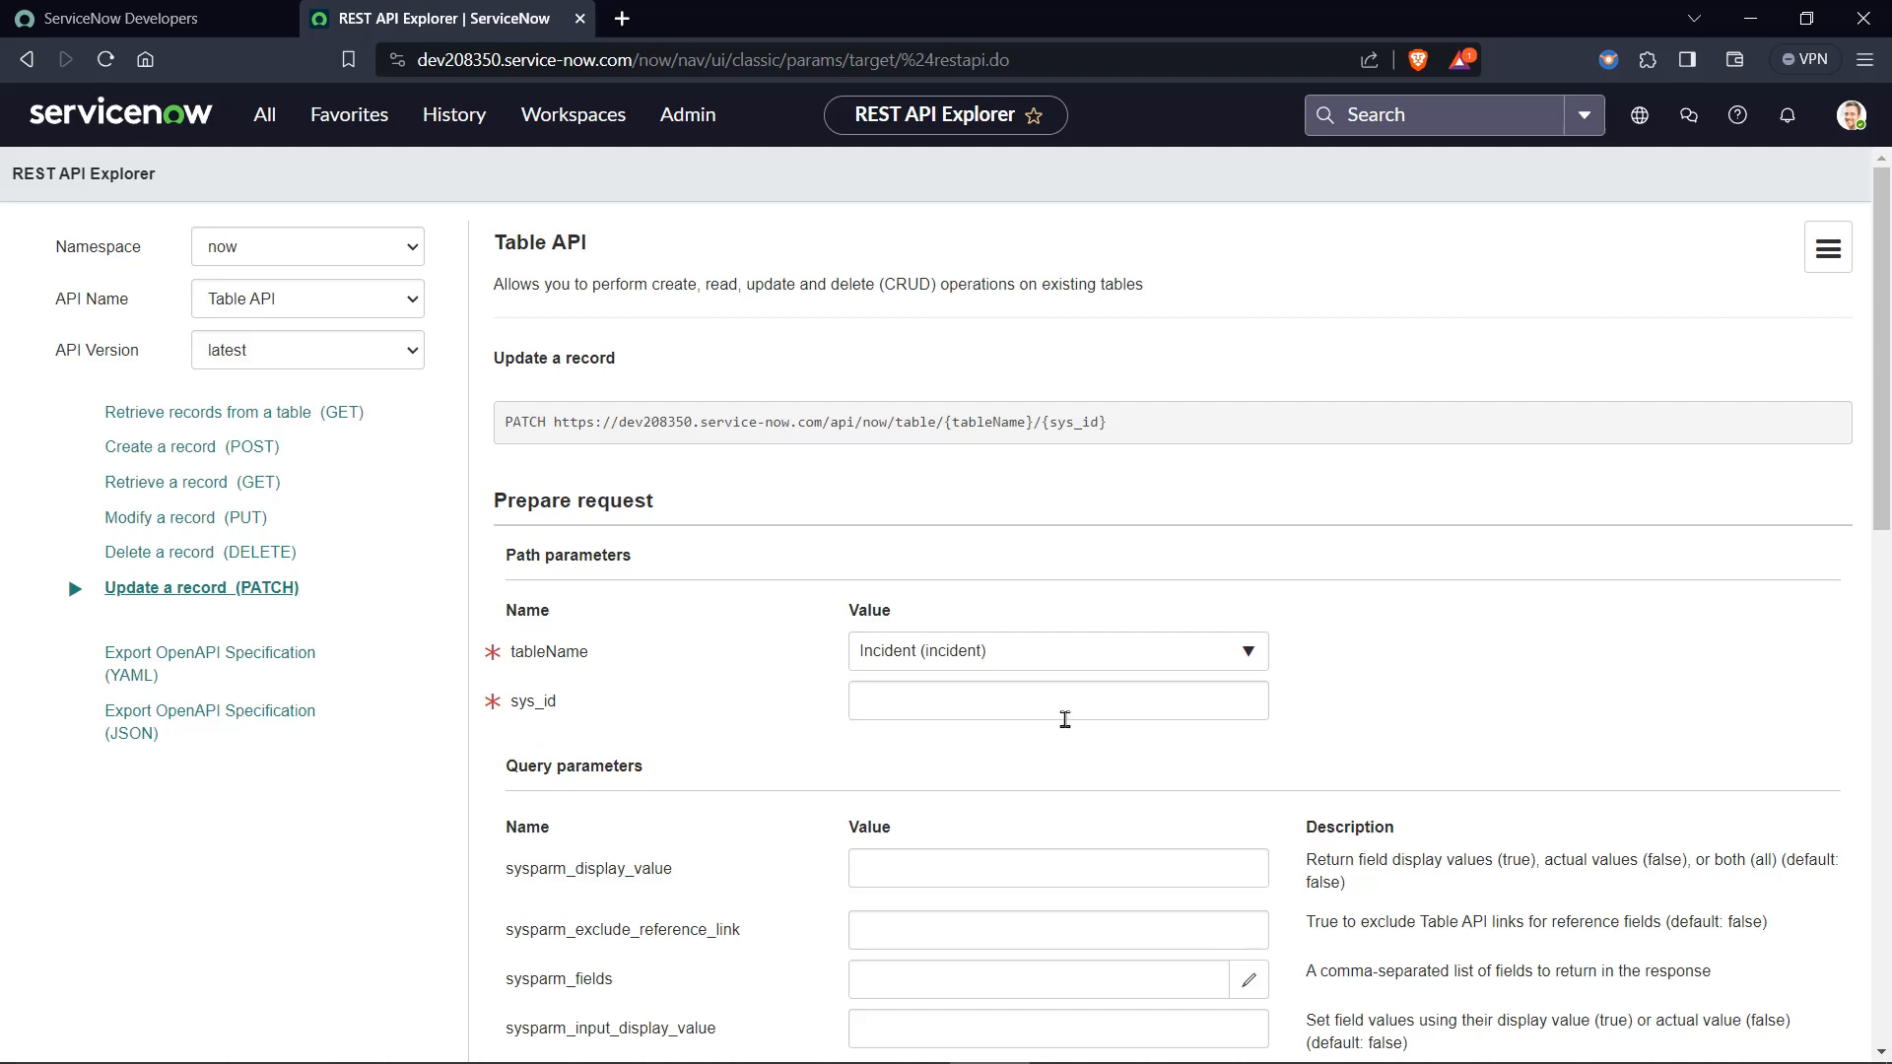
Add a first field to the request body builder and set it to Short description.
scroll(1065, 719, down, 10)
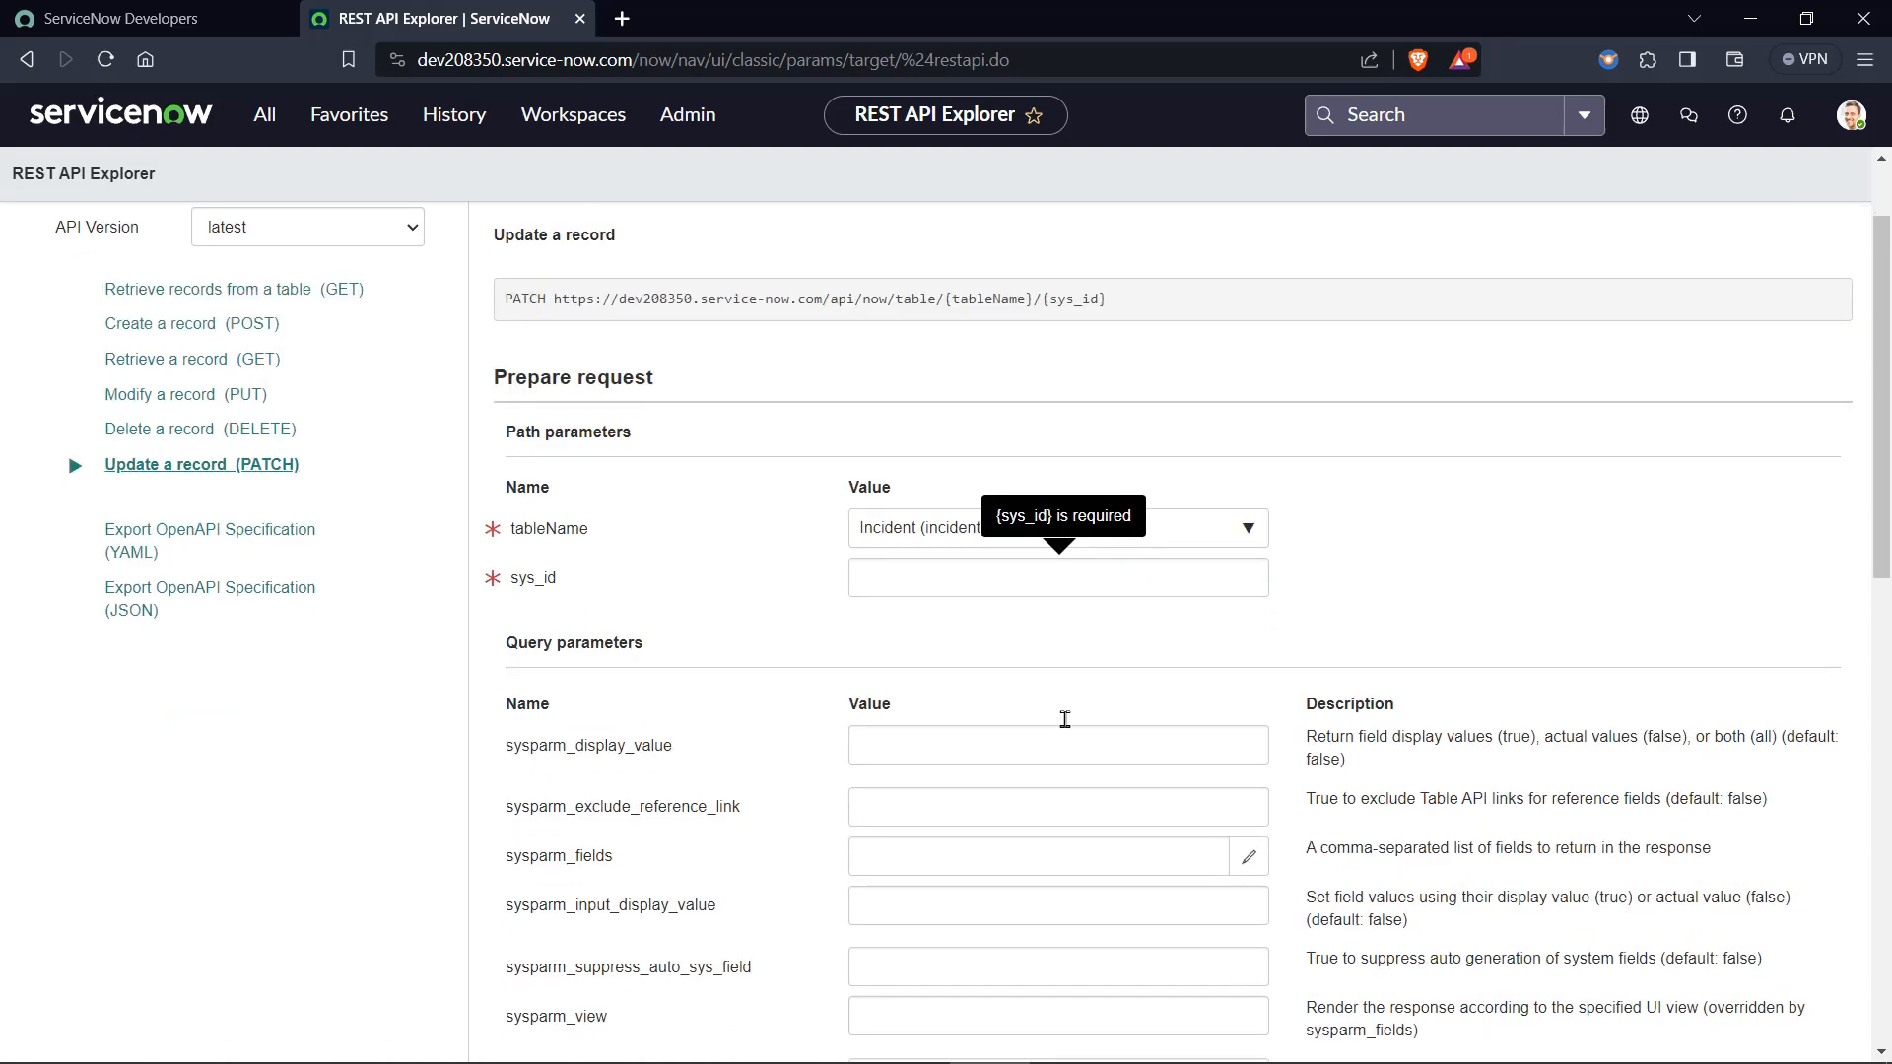
scroll(1064, 719, up, 6)
scroll(1064, 719, up, 4)
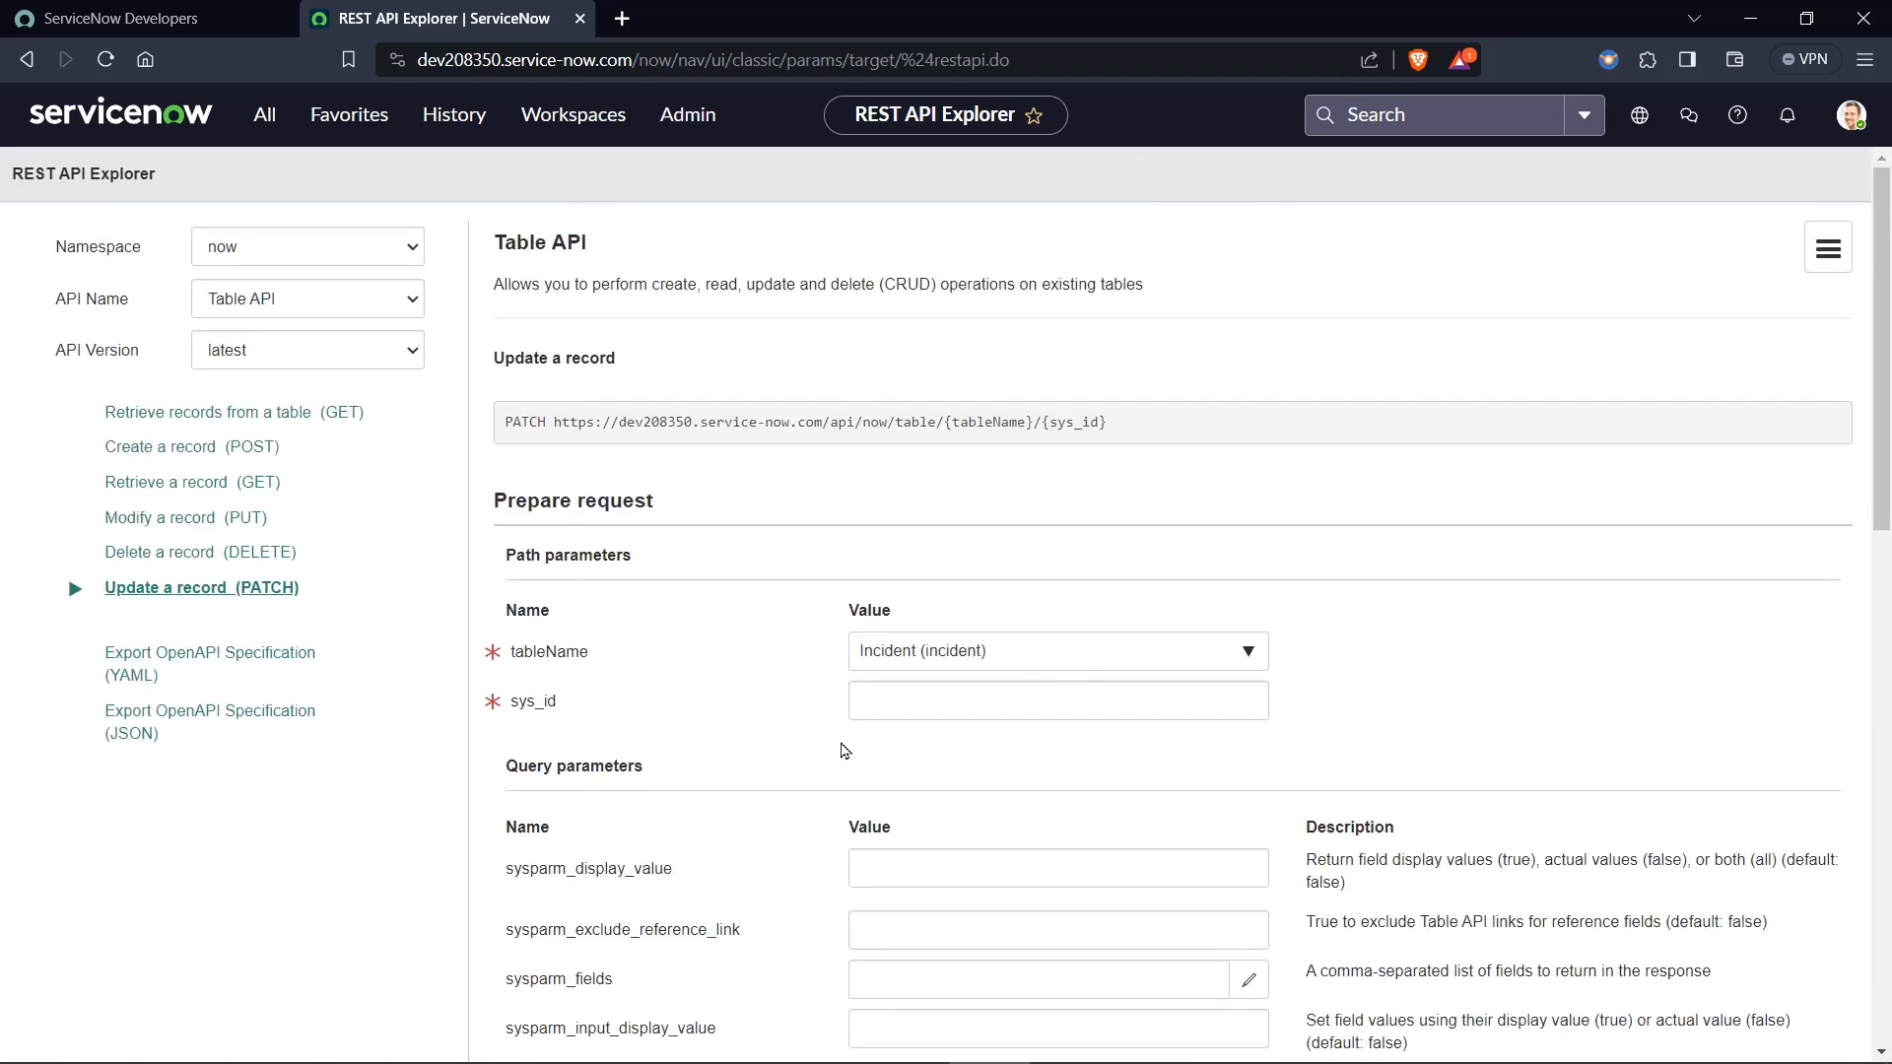
scroll(844, 751, down, 12)
scroll(841, 747, up, 2)
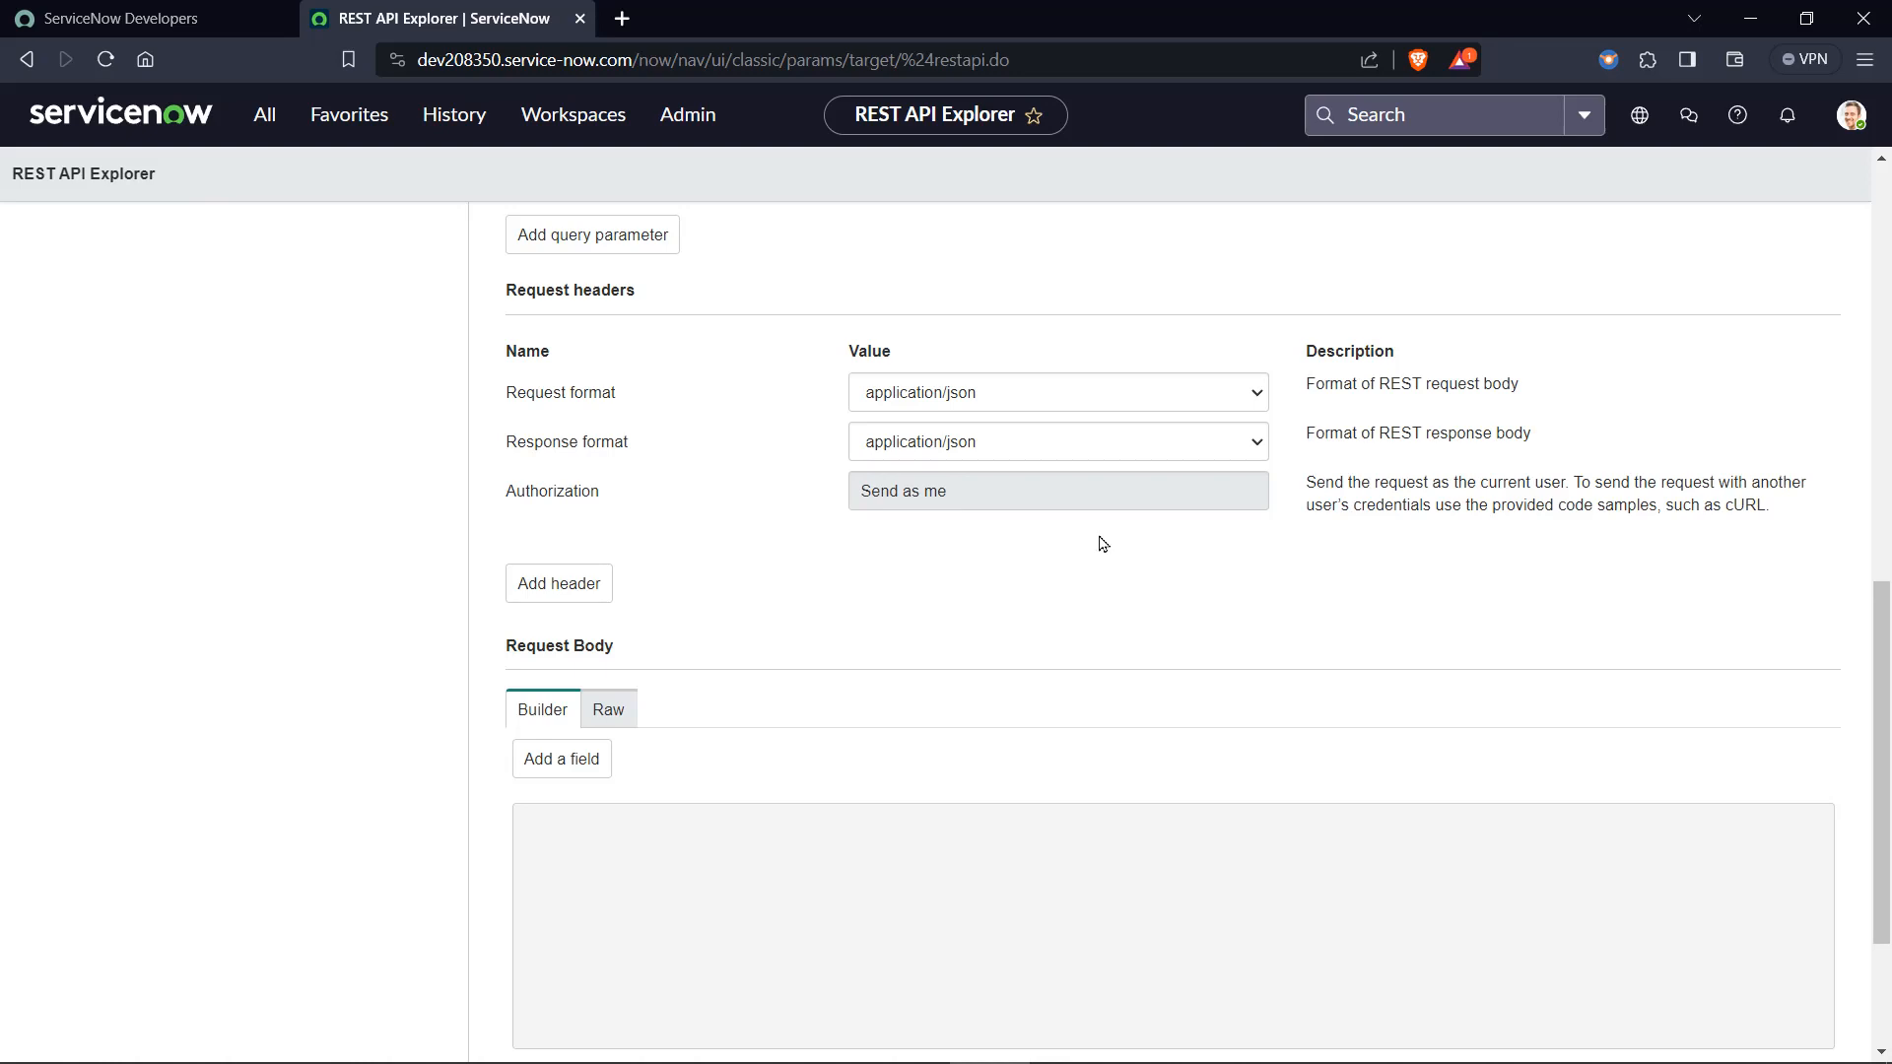
scroll(1101, 544, down, 2)
click(578, 511)
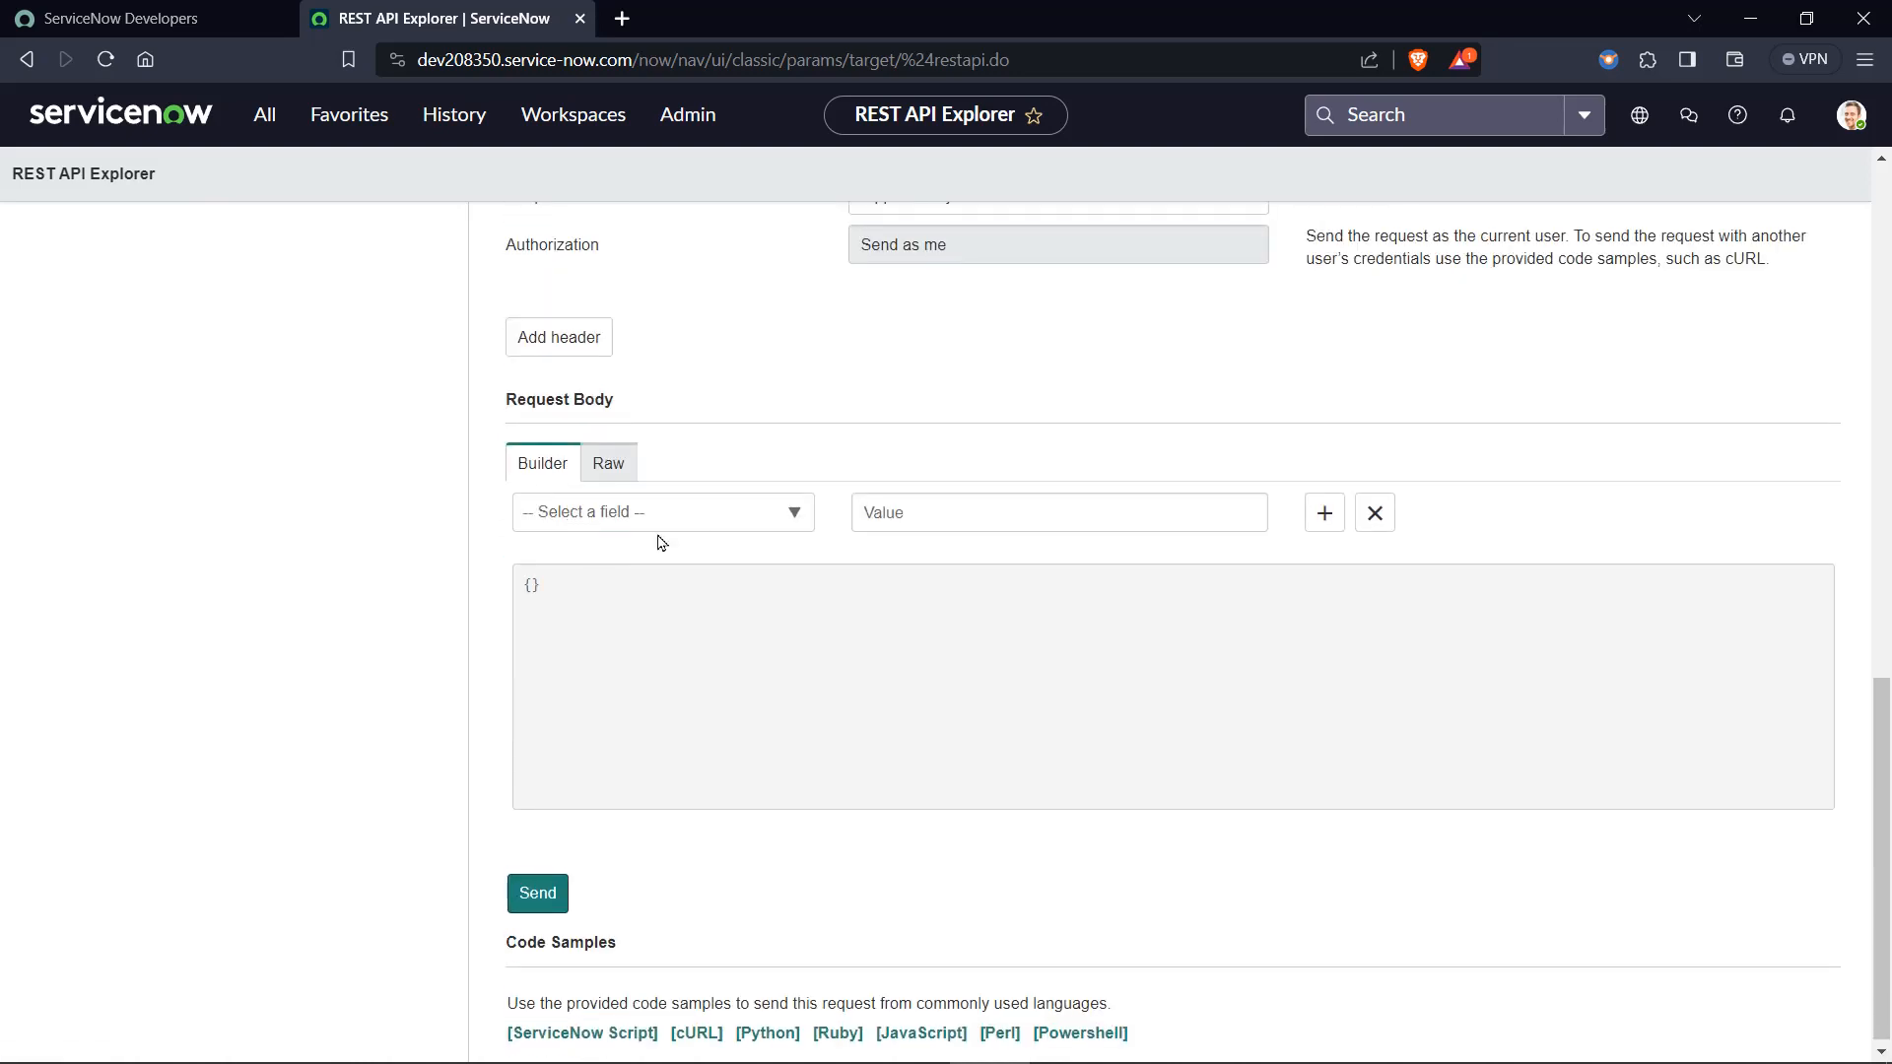
click(696, 527)
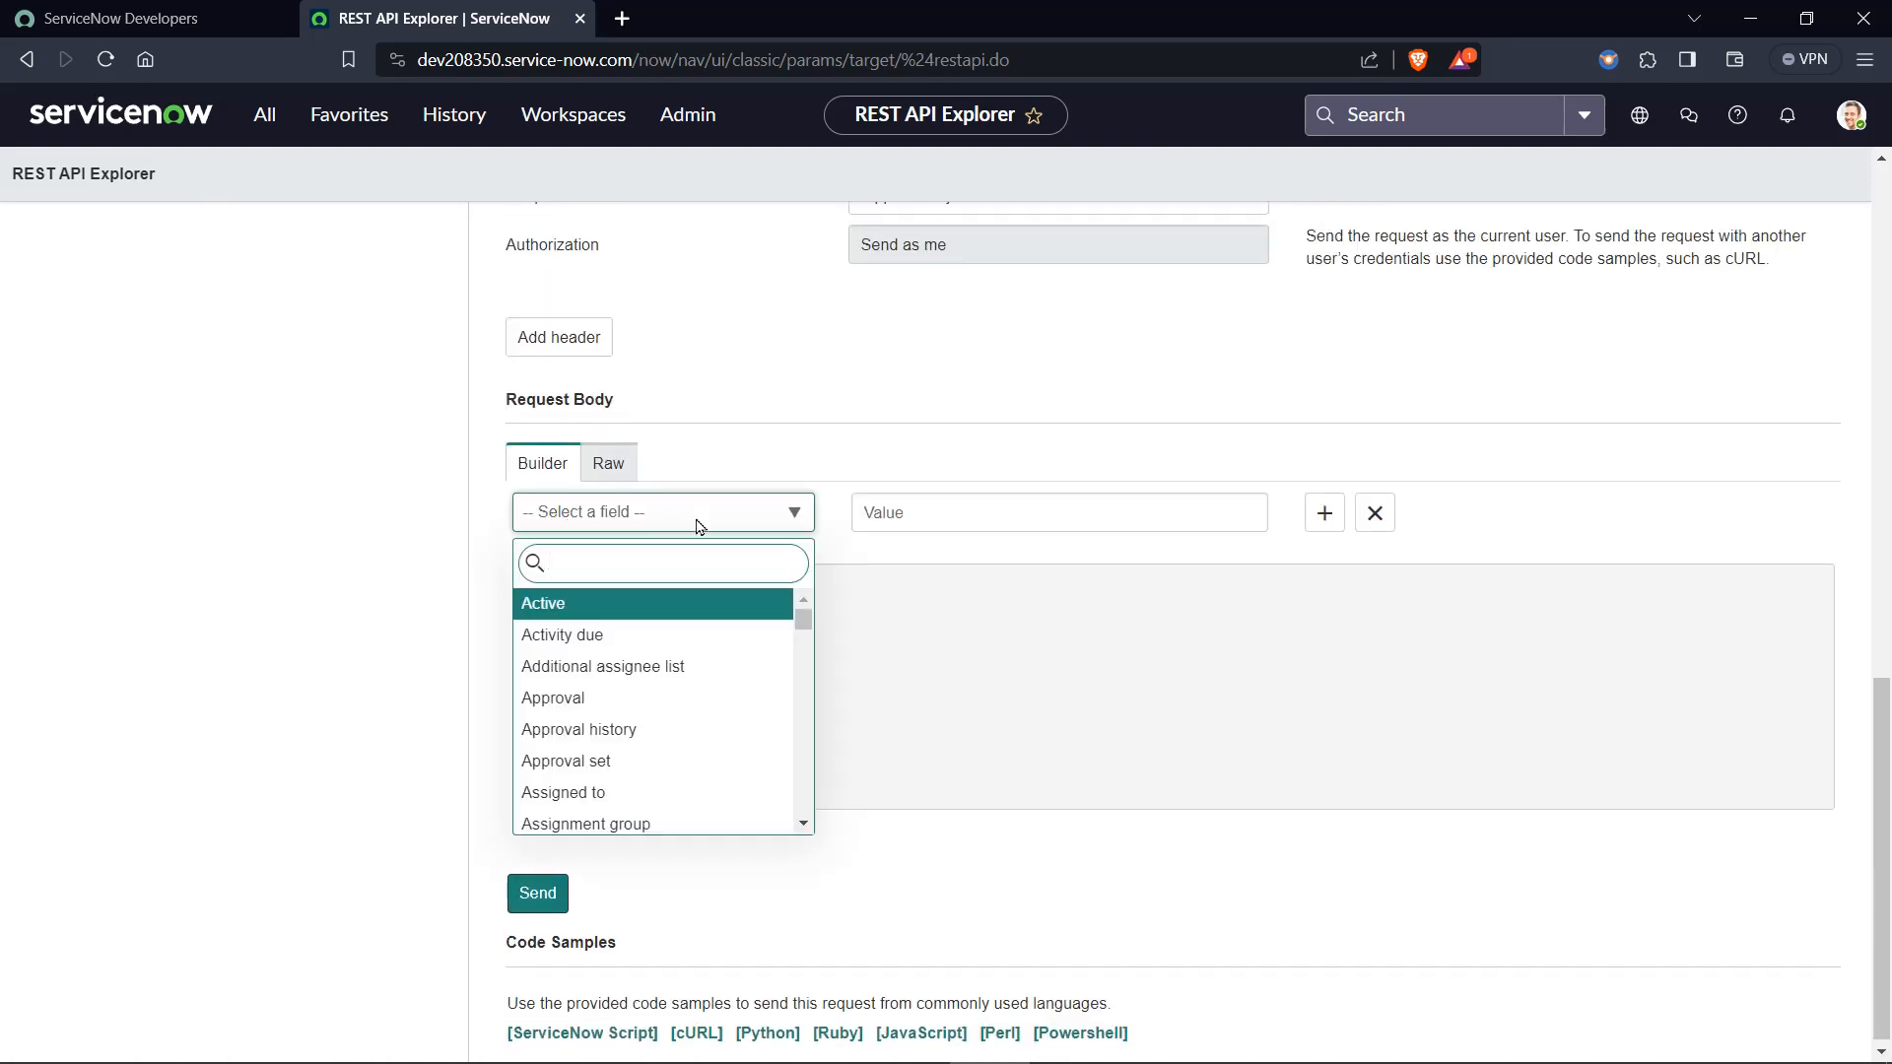
text(sho)
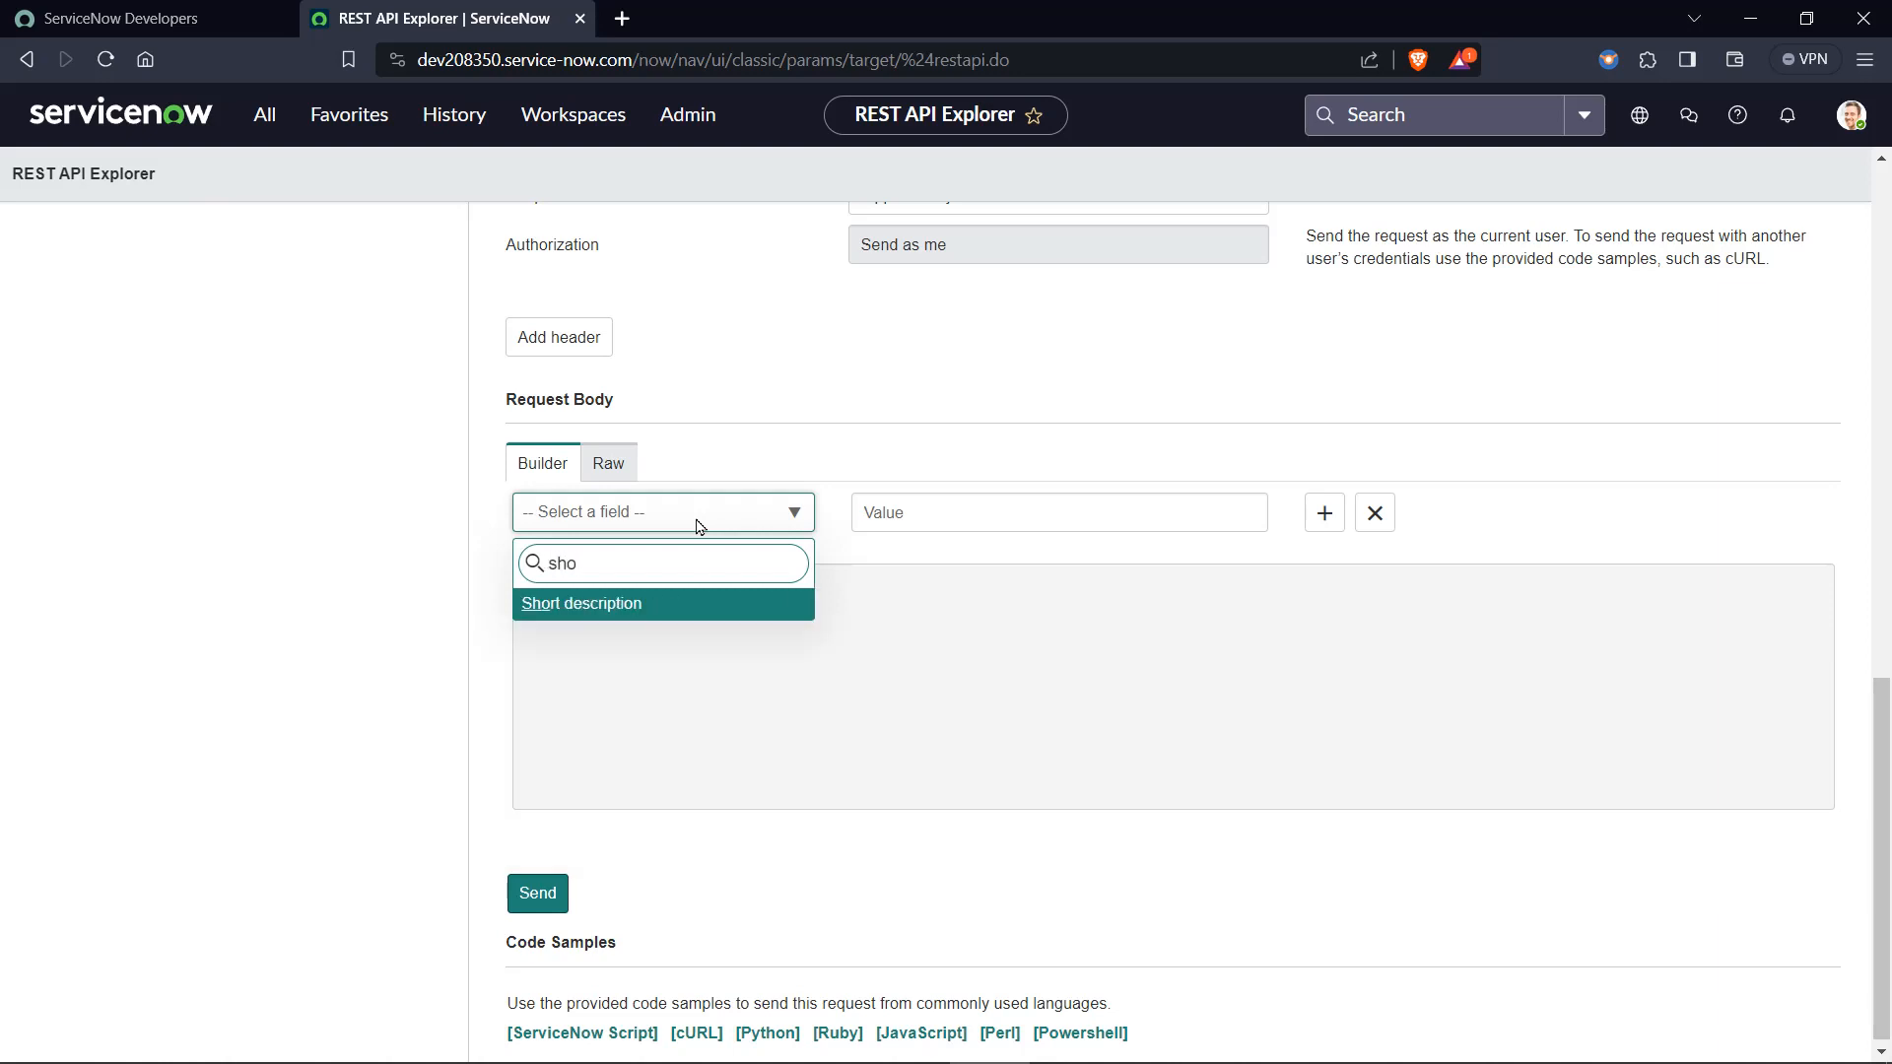
click(639, 618)
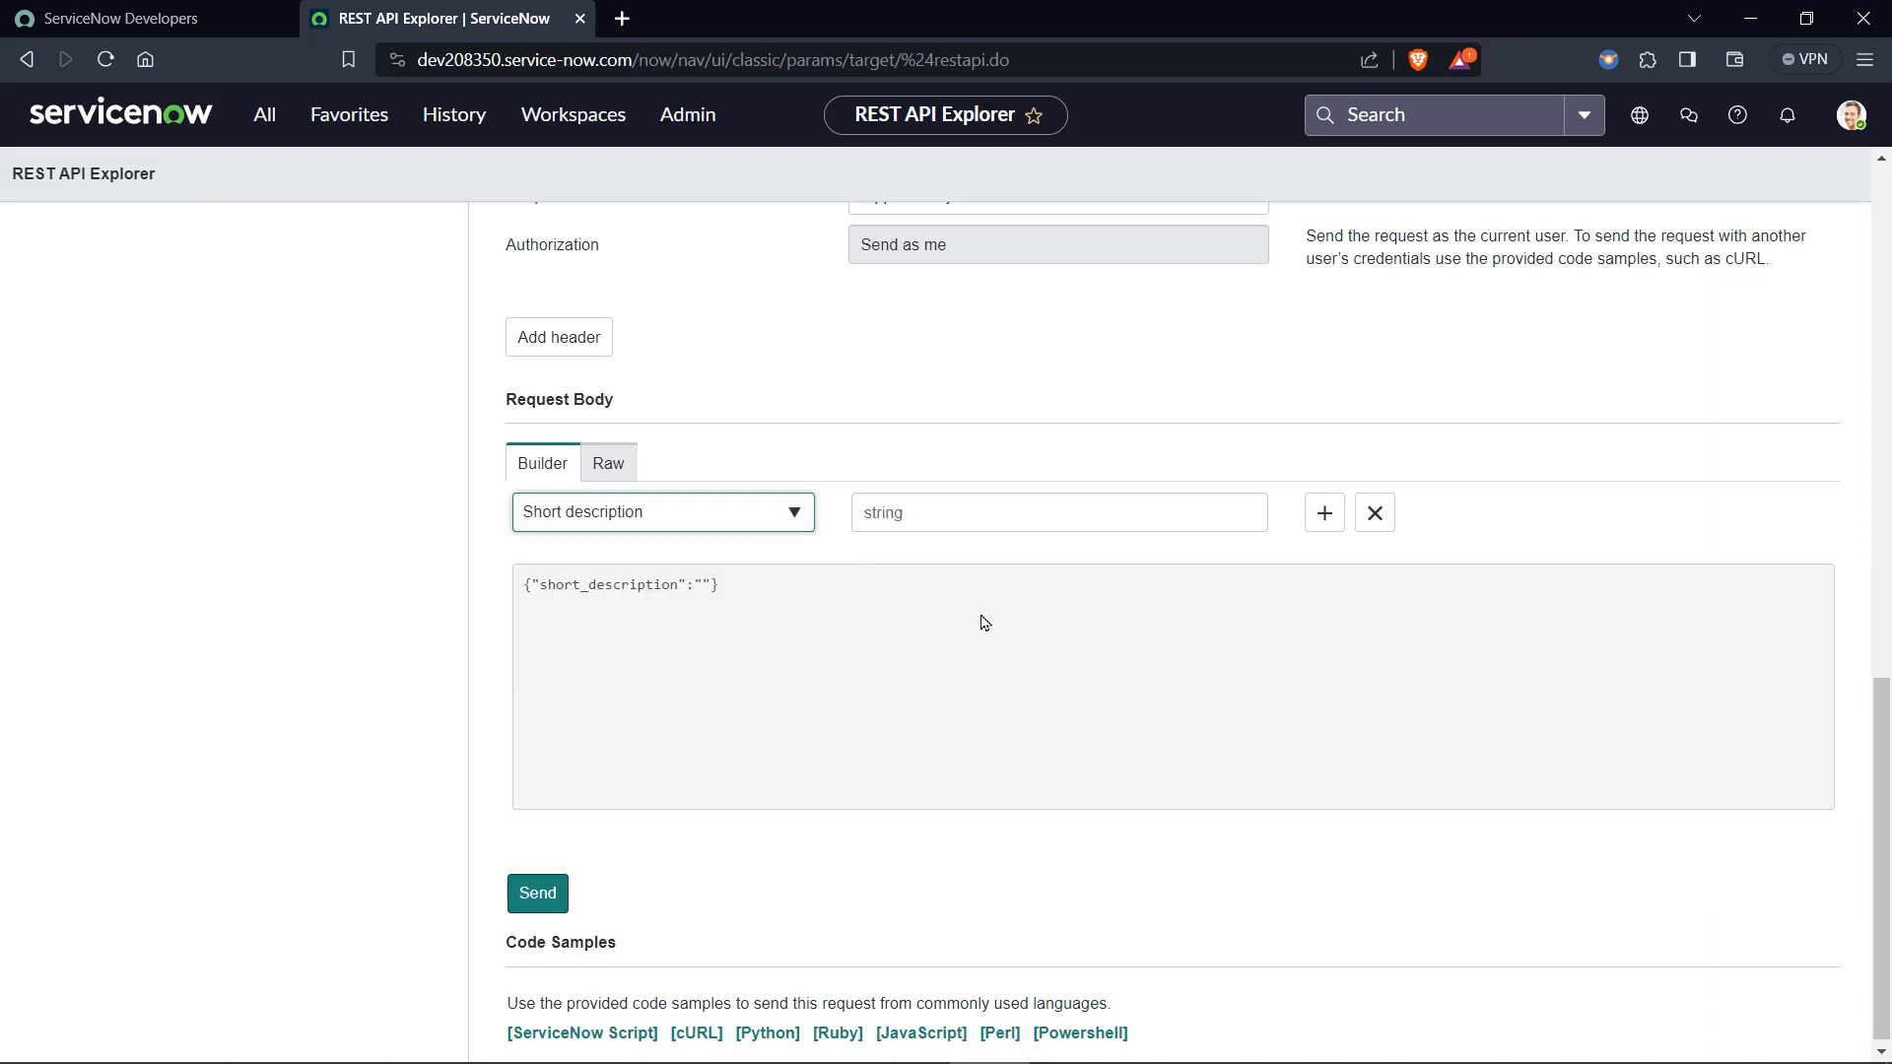
Add a second field row to the request body builder and set it to Caller.
click(1315, 522)
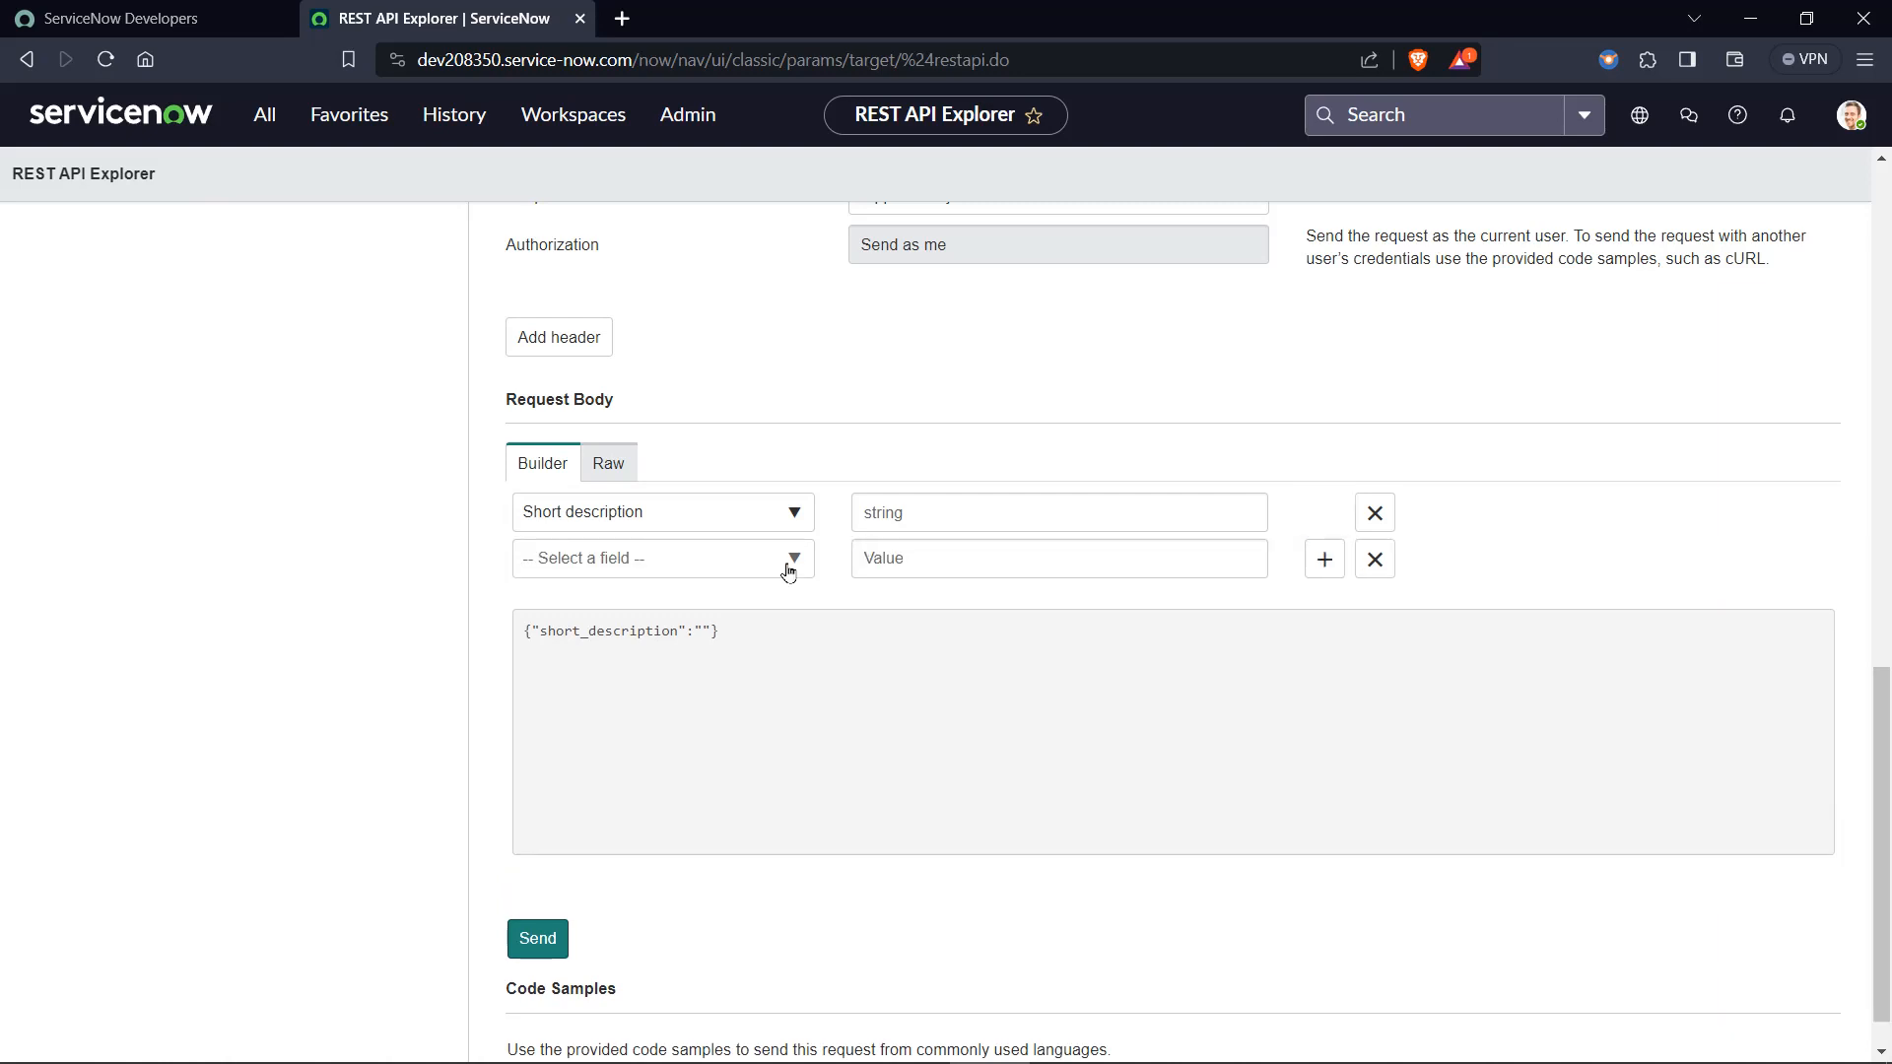
click(723, 570)
text(call)
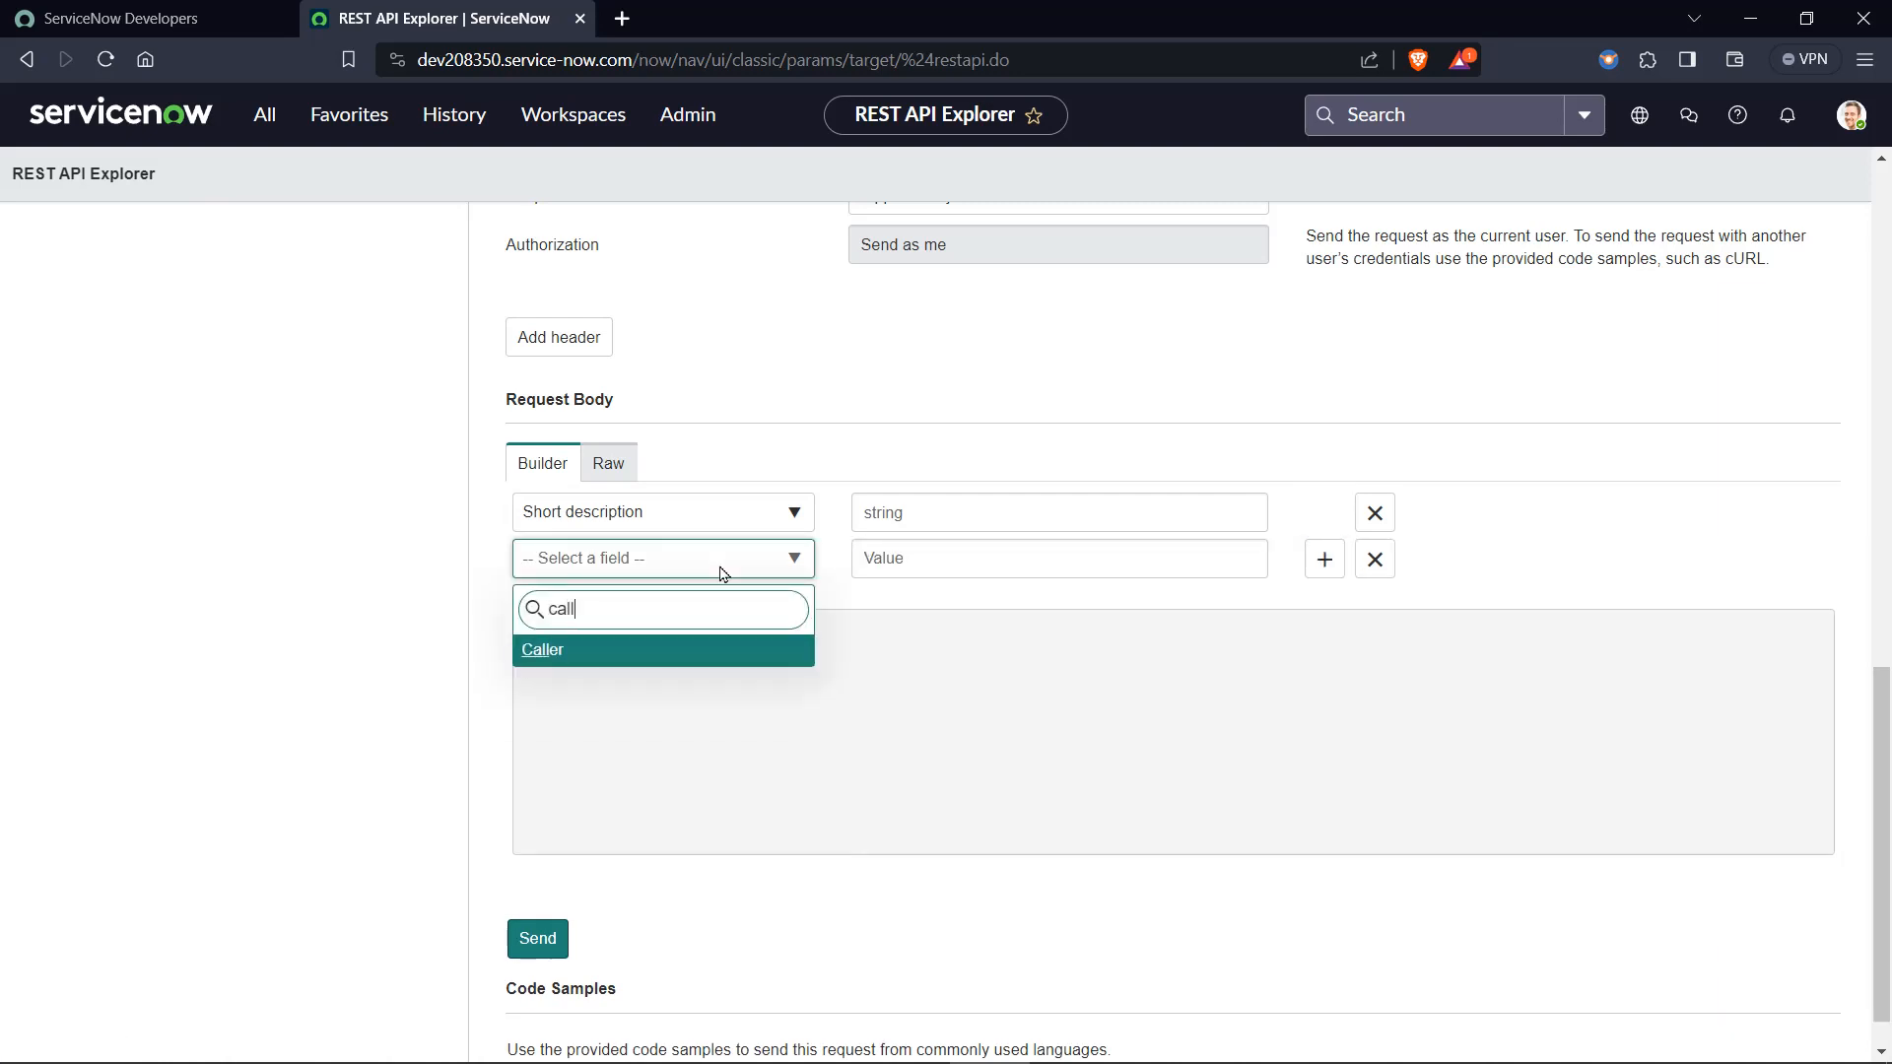
click(577, 655)
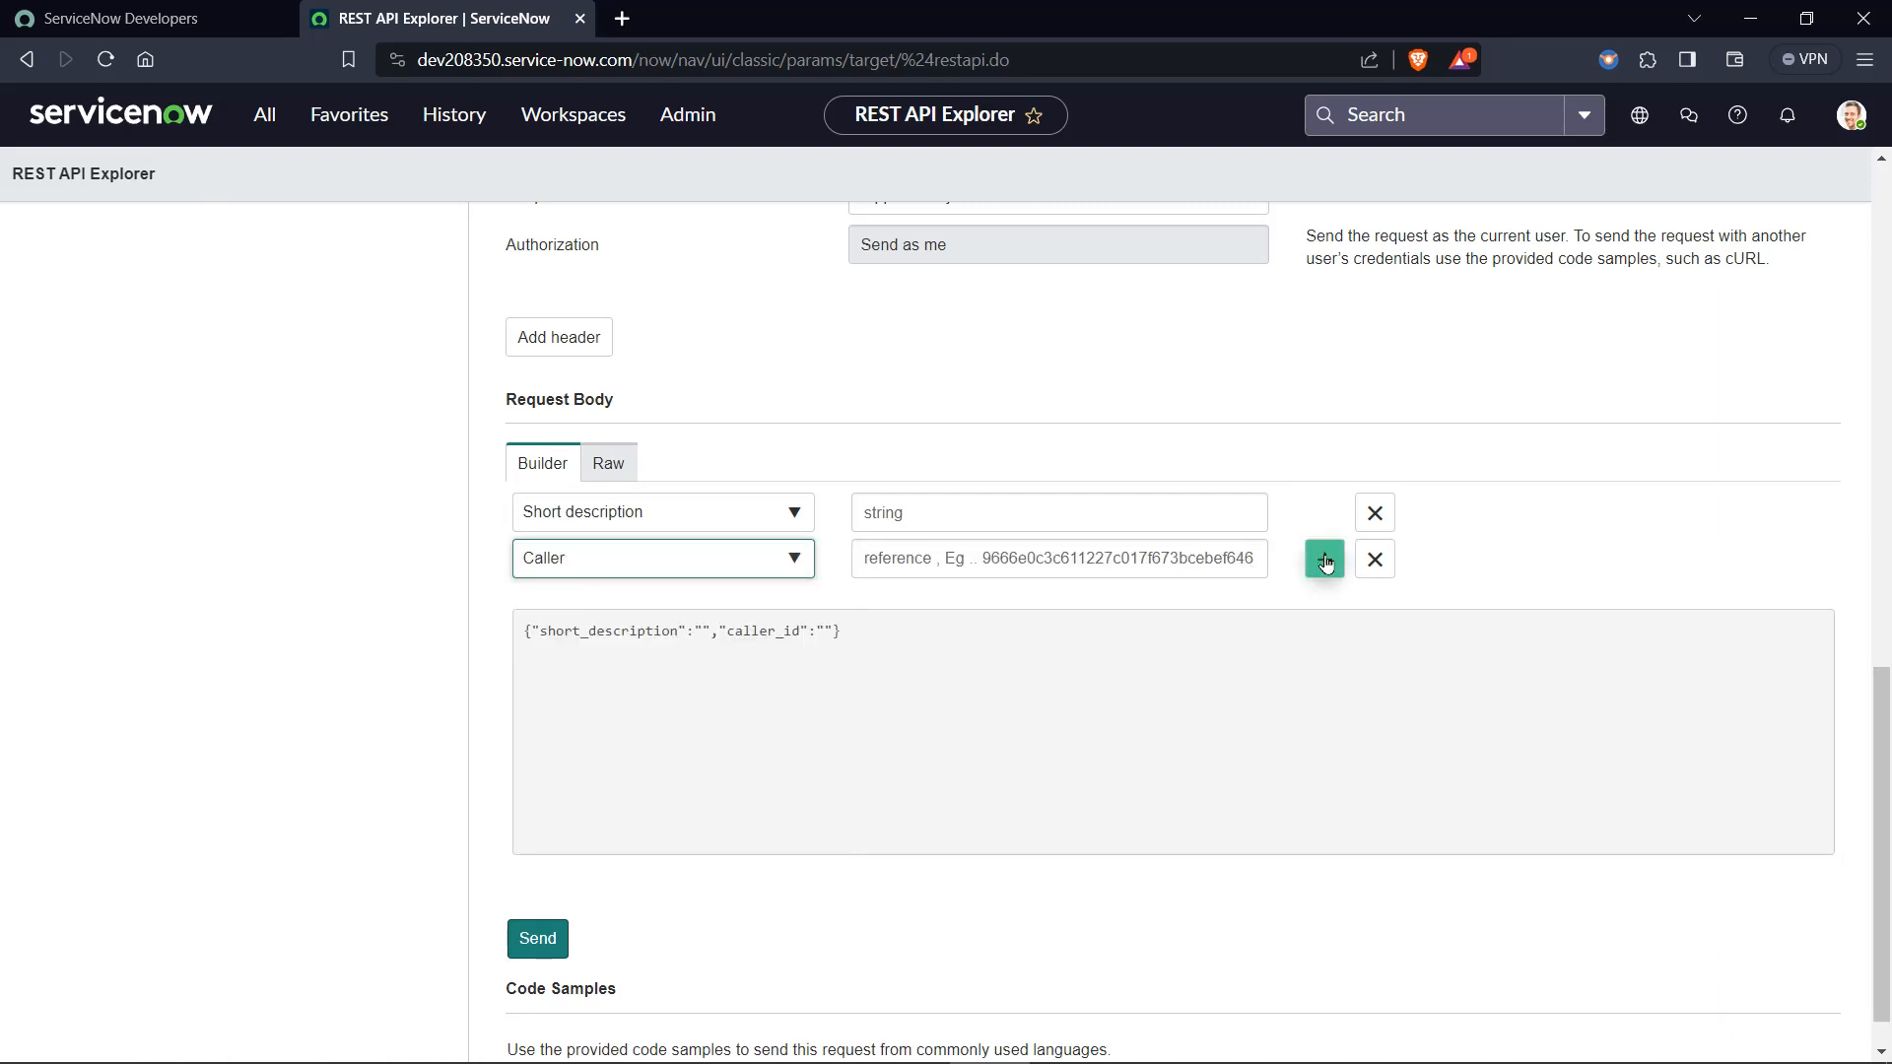
Add a third field row to the request body builder and set it to Configuration item.
click(1325, 559)
click(696, 606)
text(con)
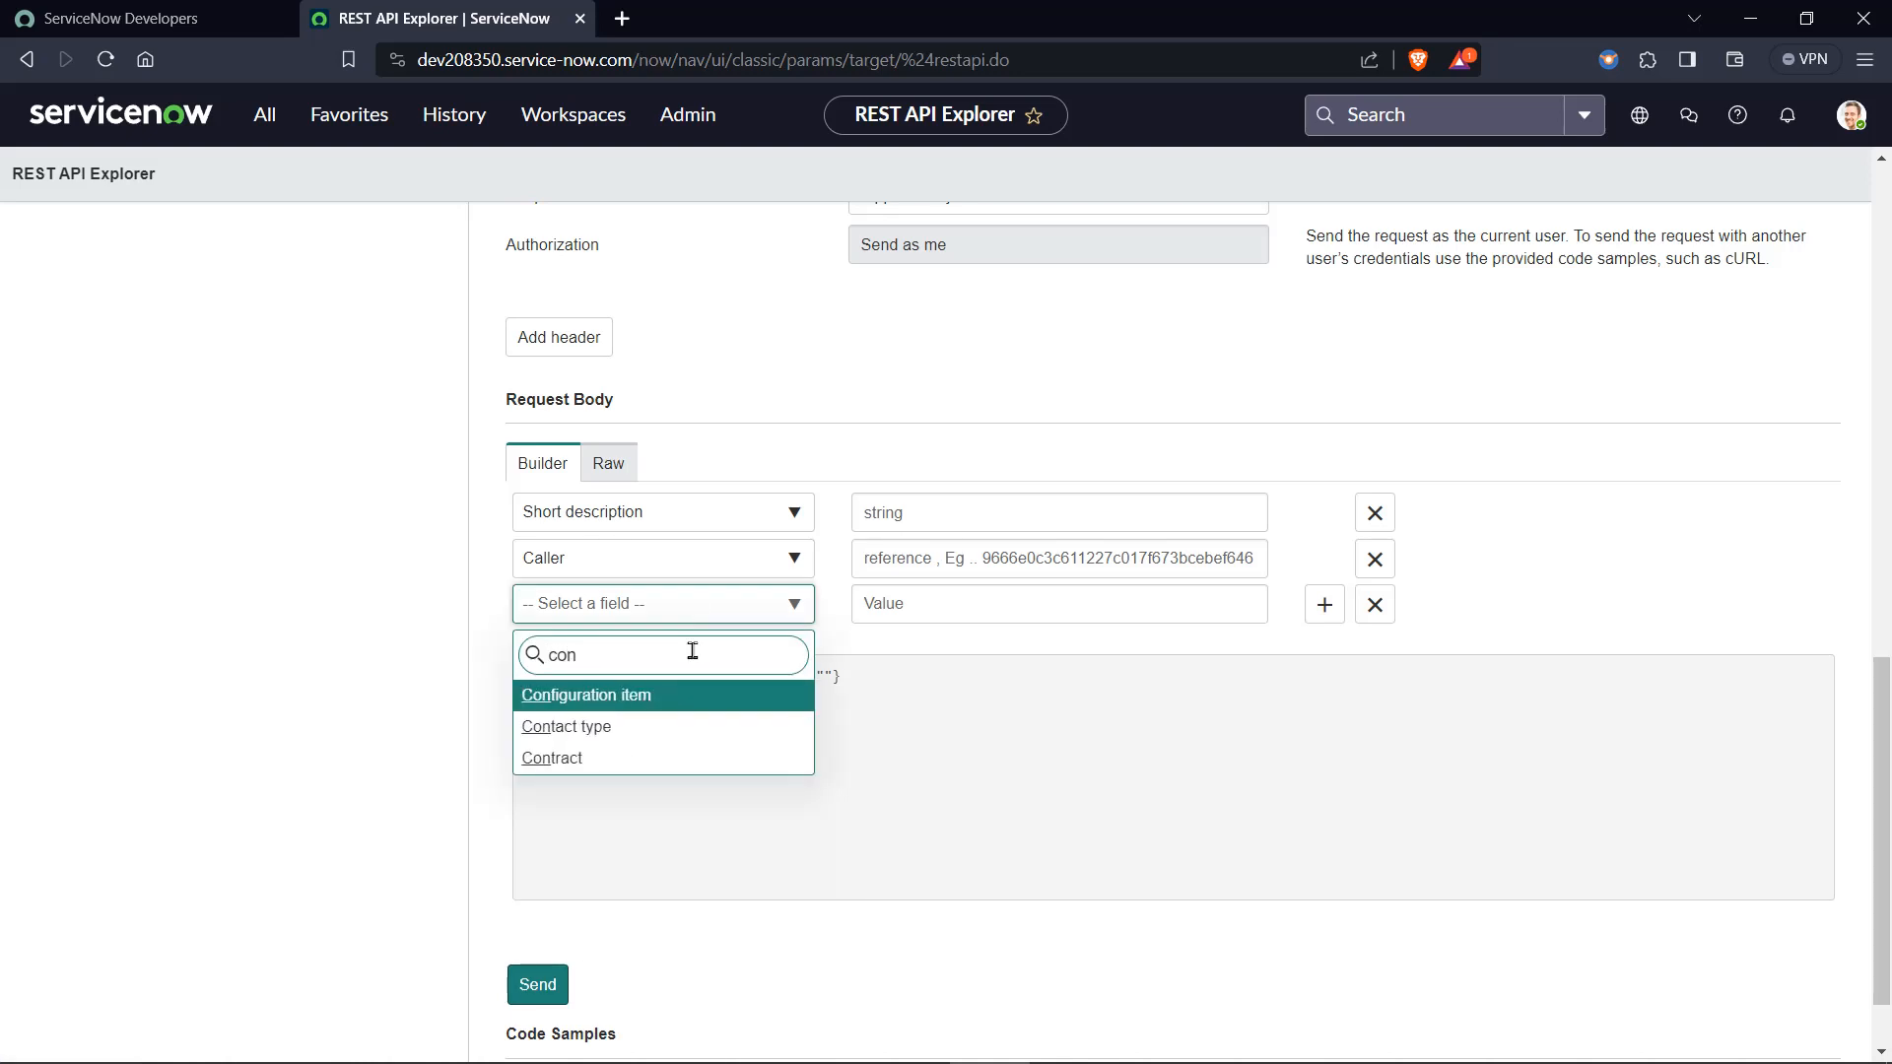
click(649, 704)
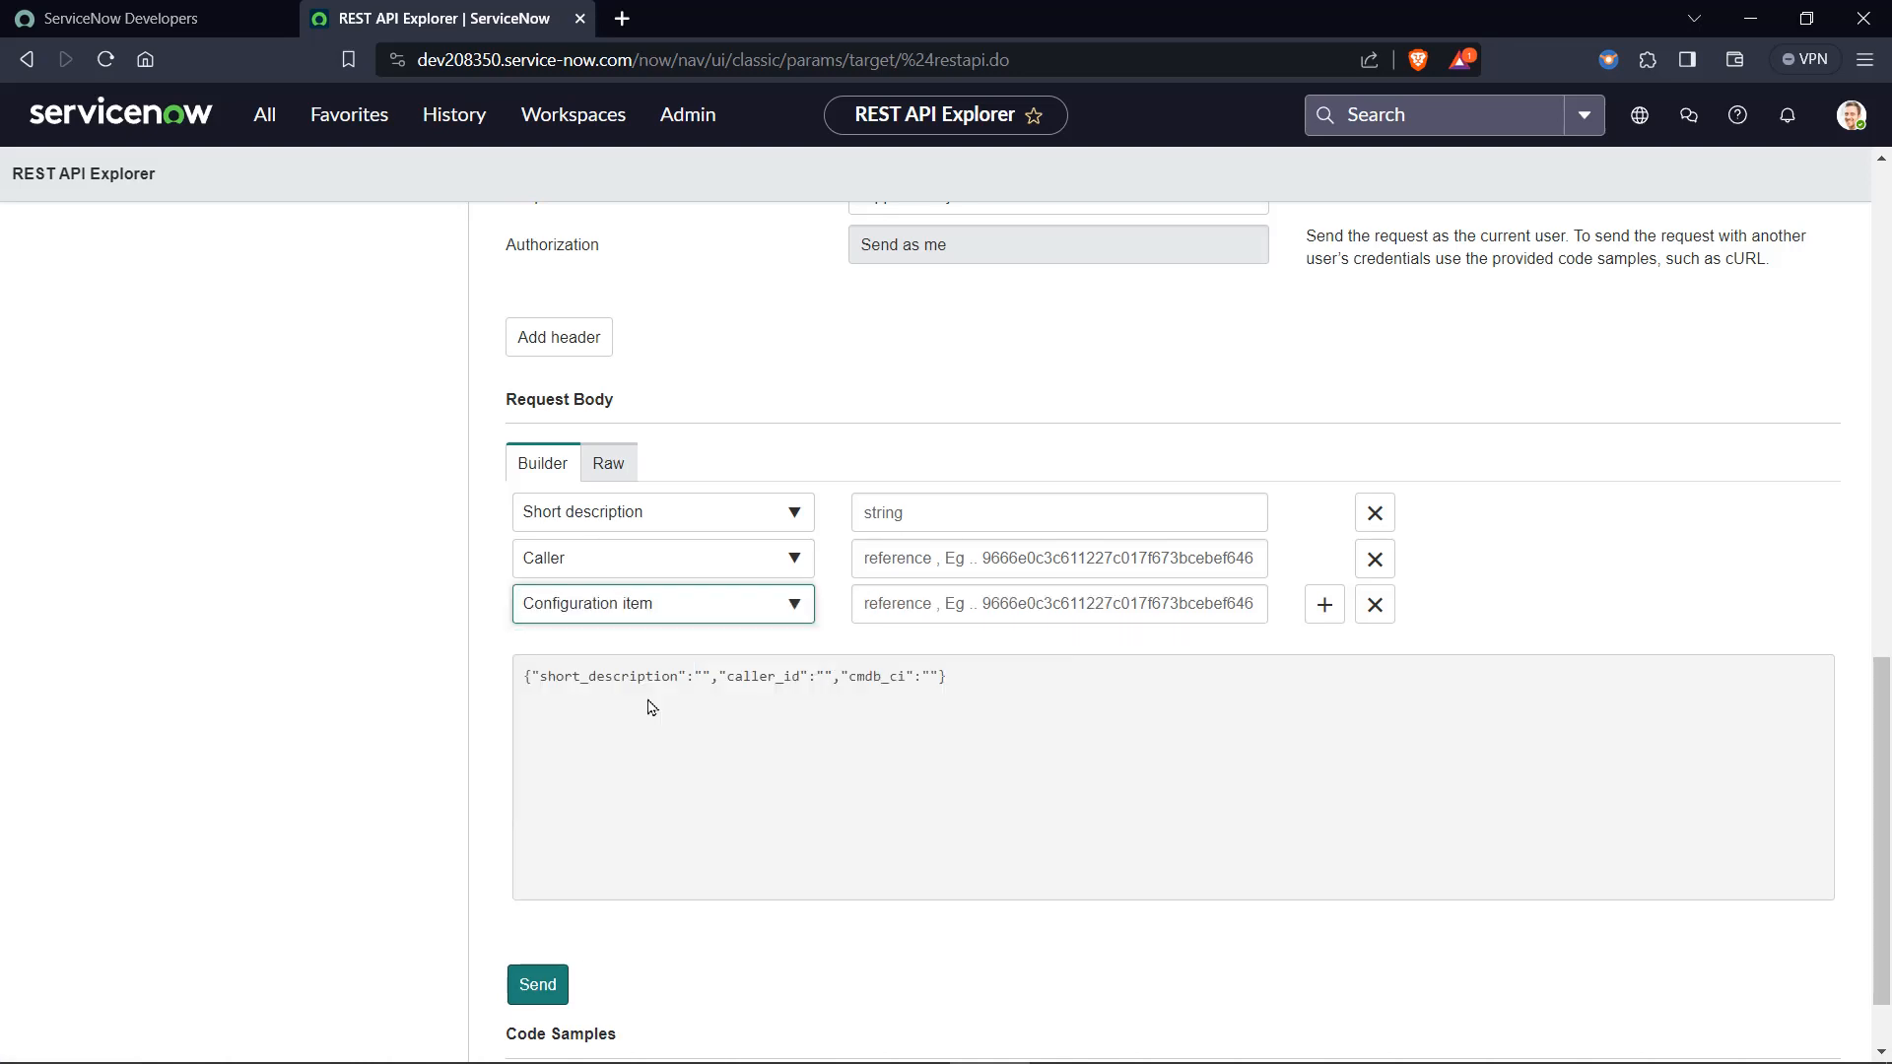
click(1002, 675)
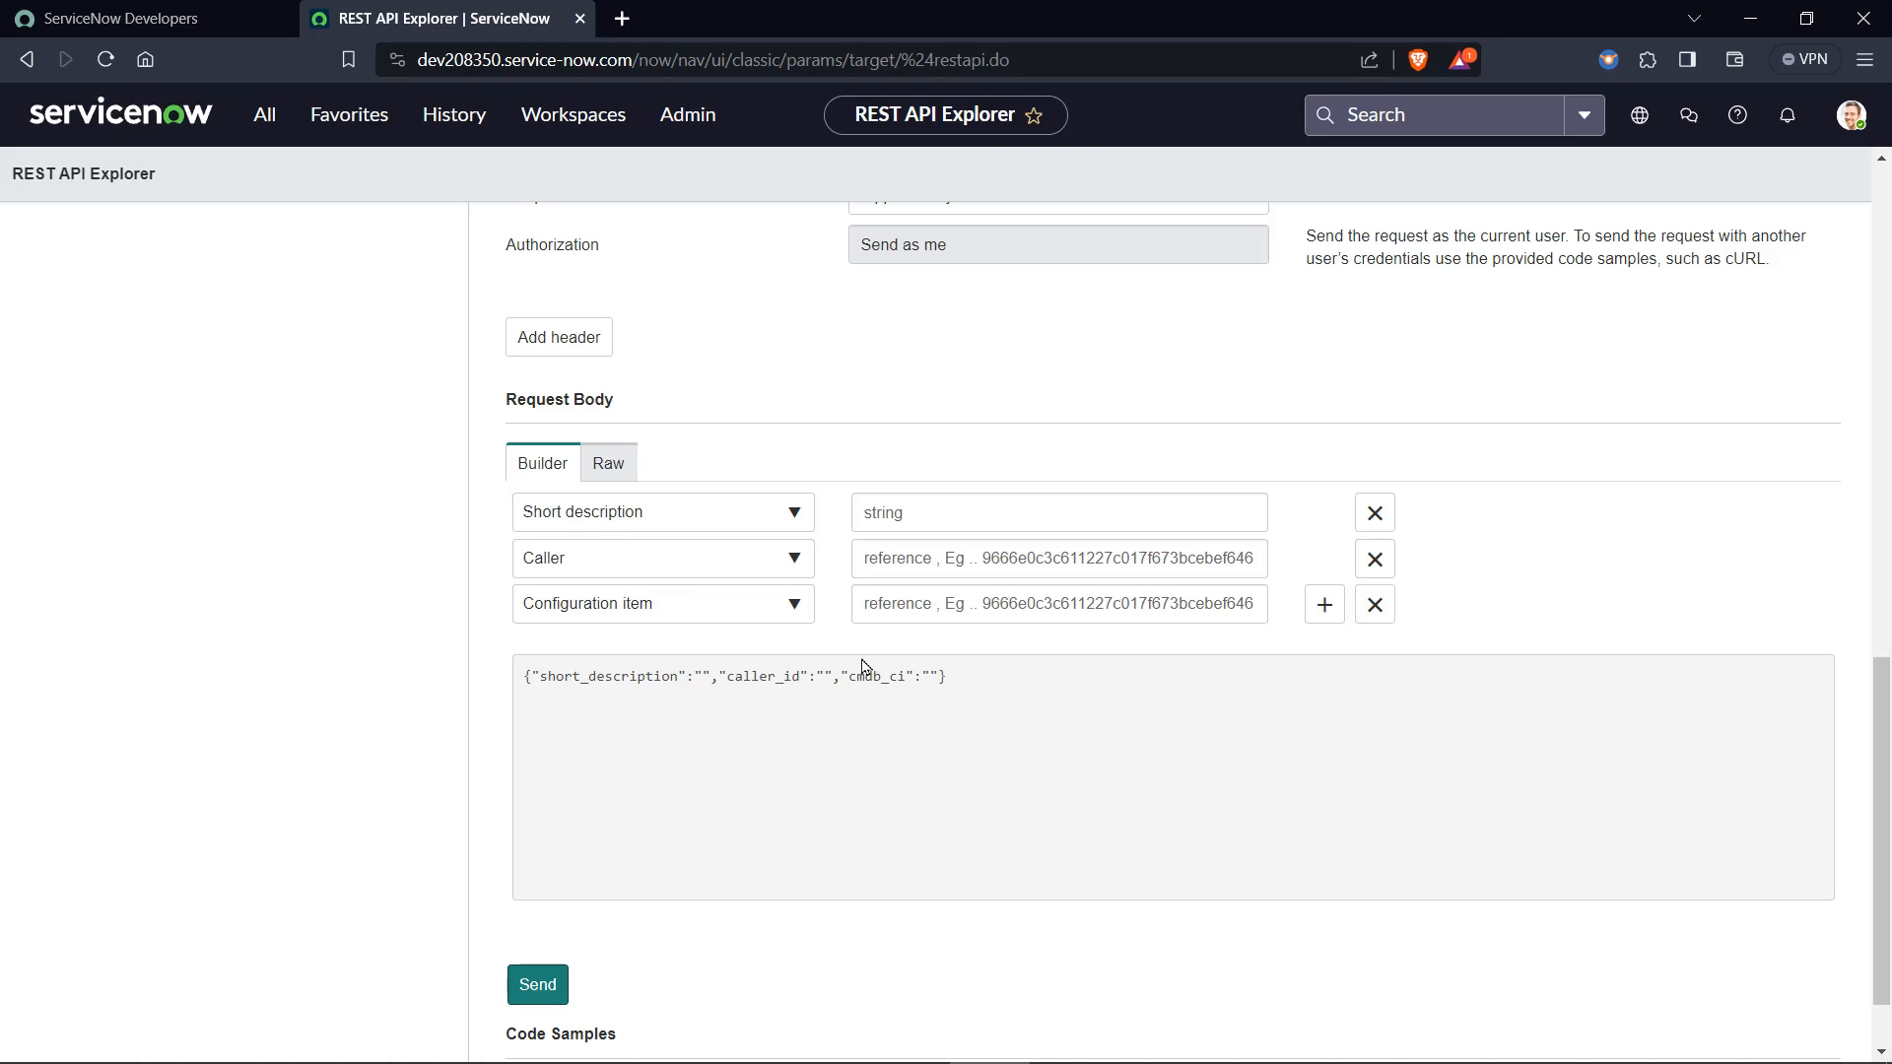
scroll(863, 667, down, 1)
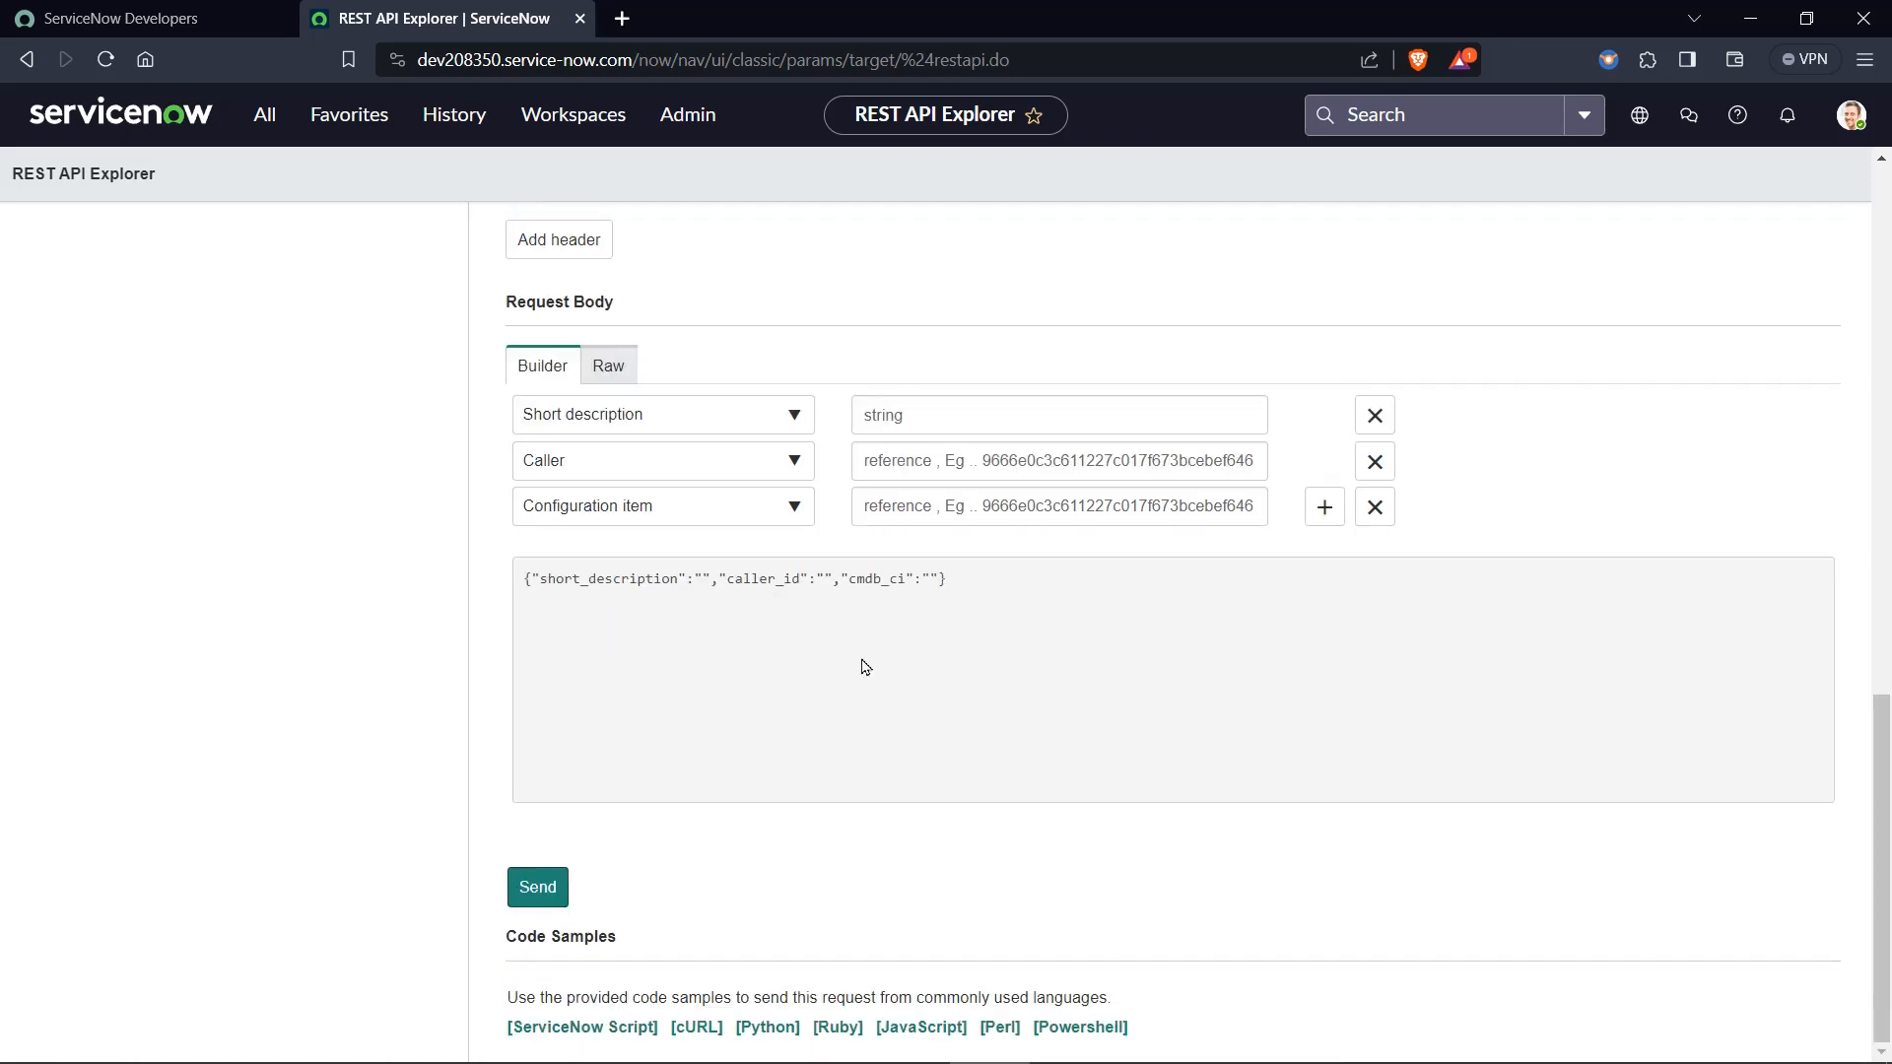
scroll(858, 810, up, 12)
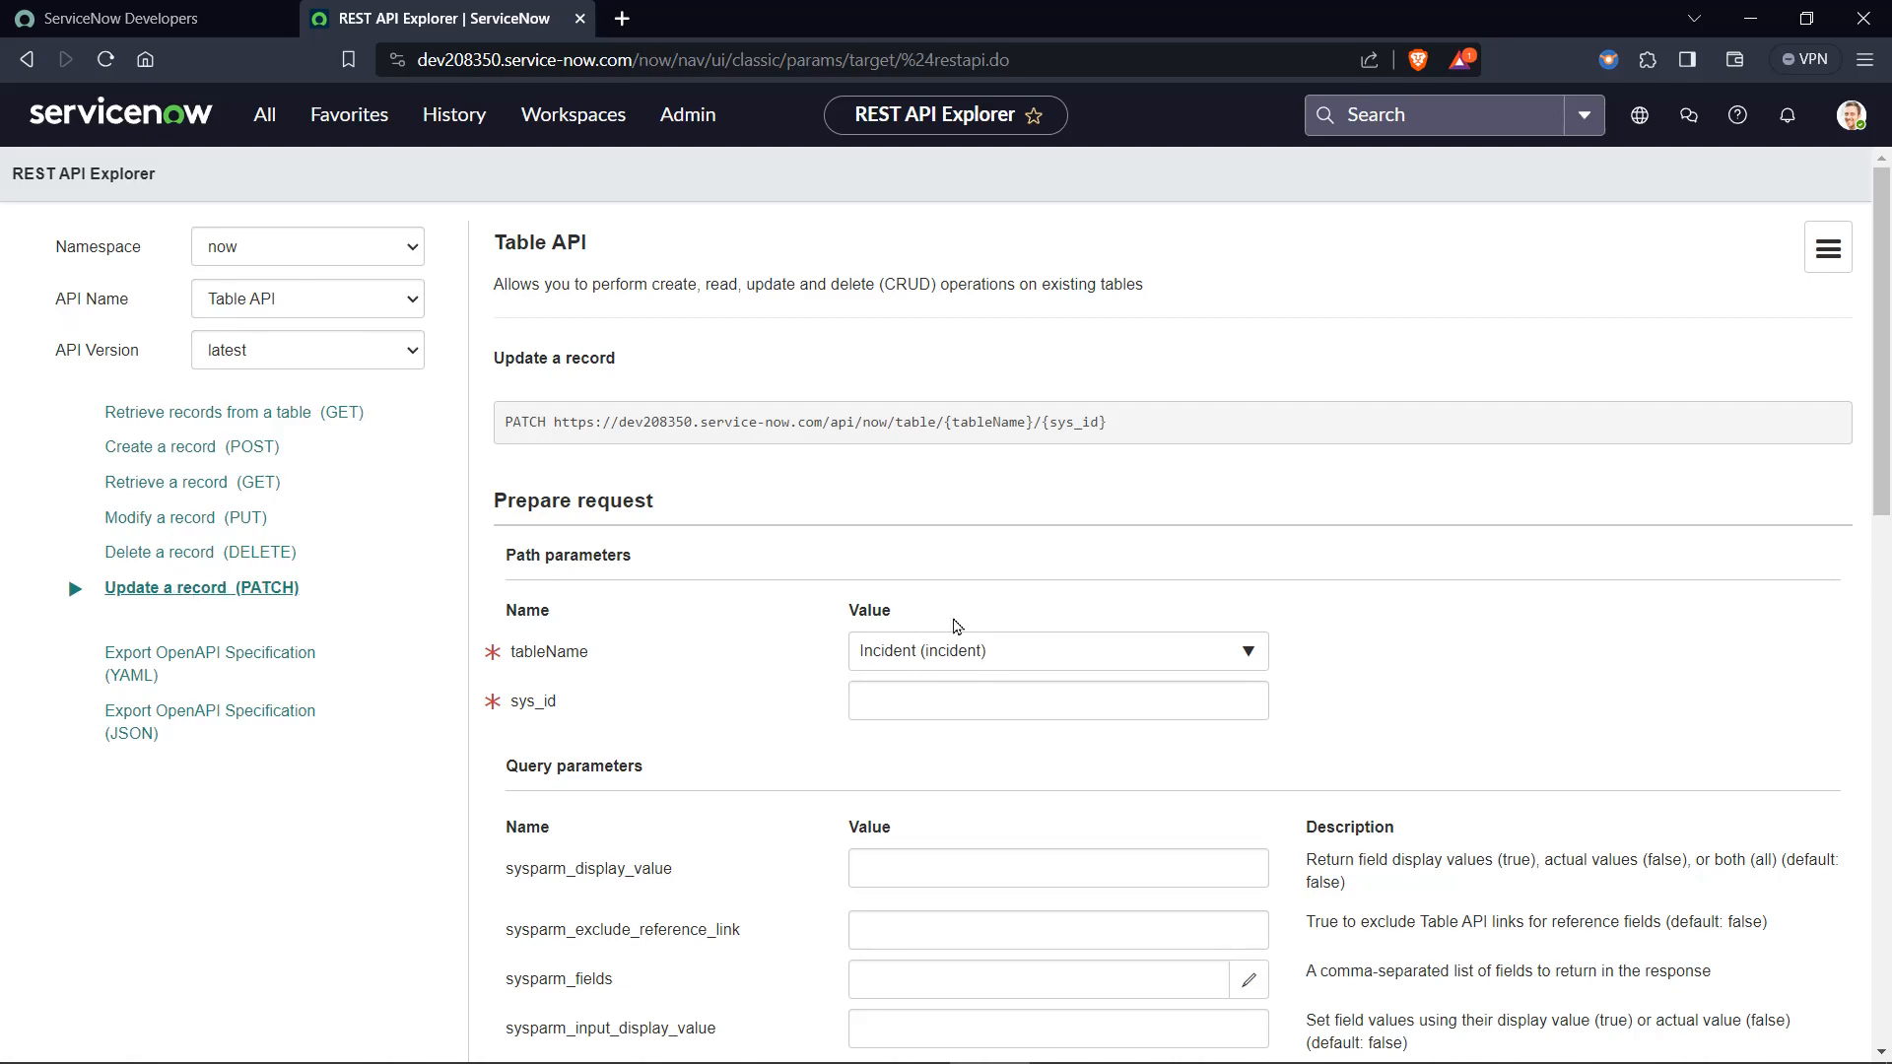
scroll(942, 663, down, 15)
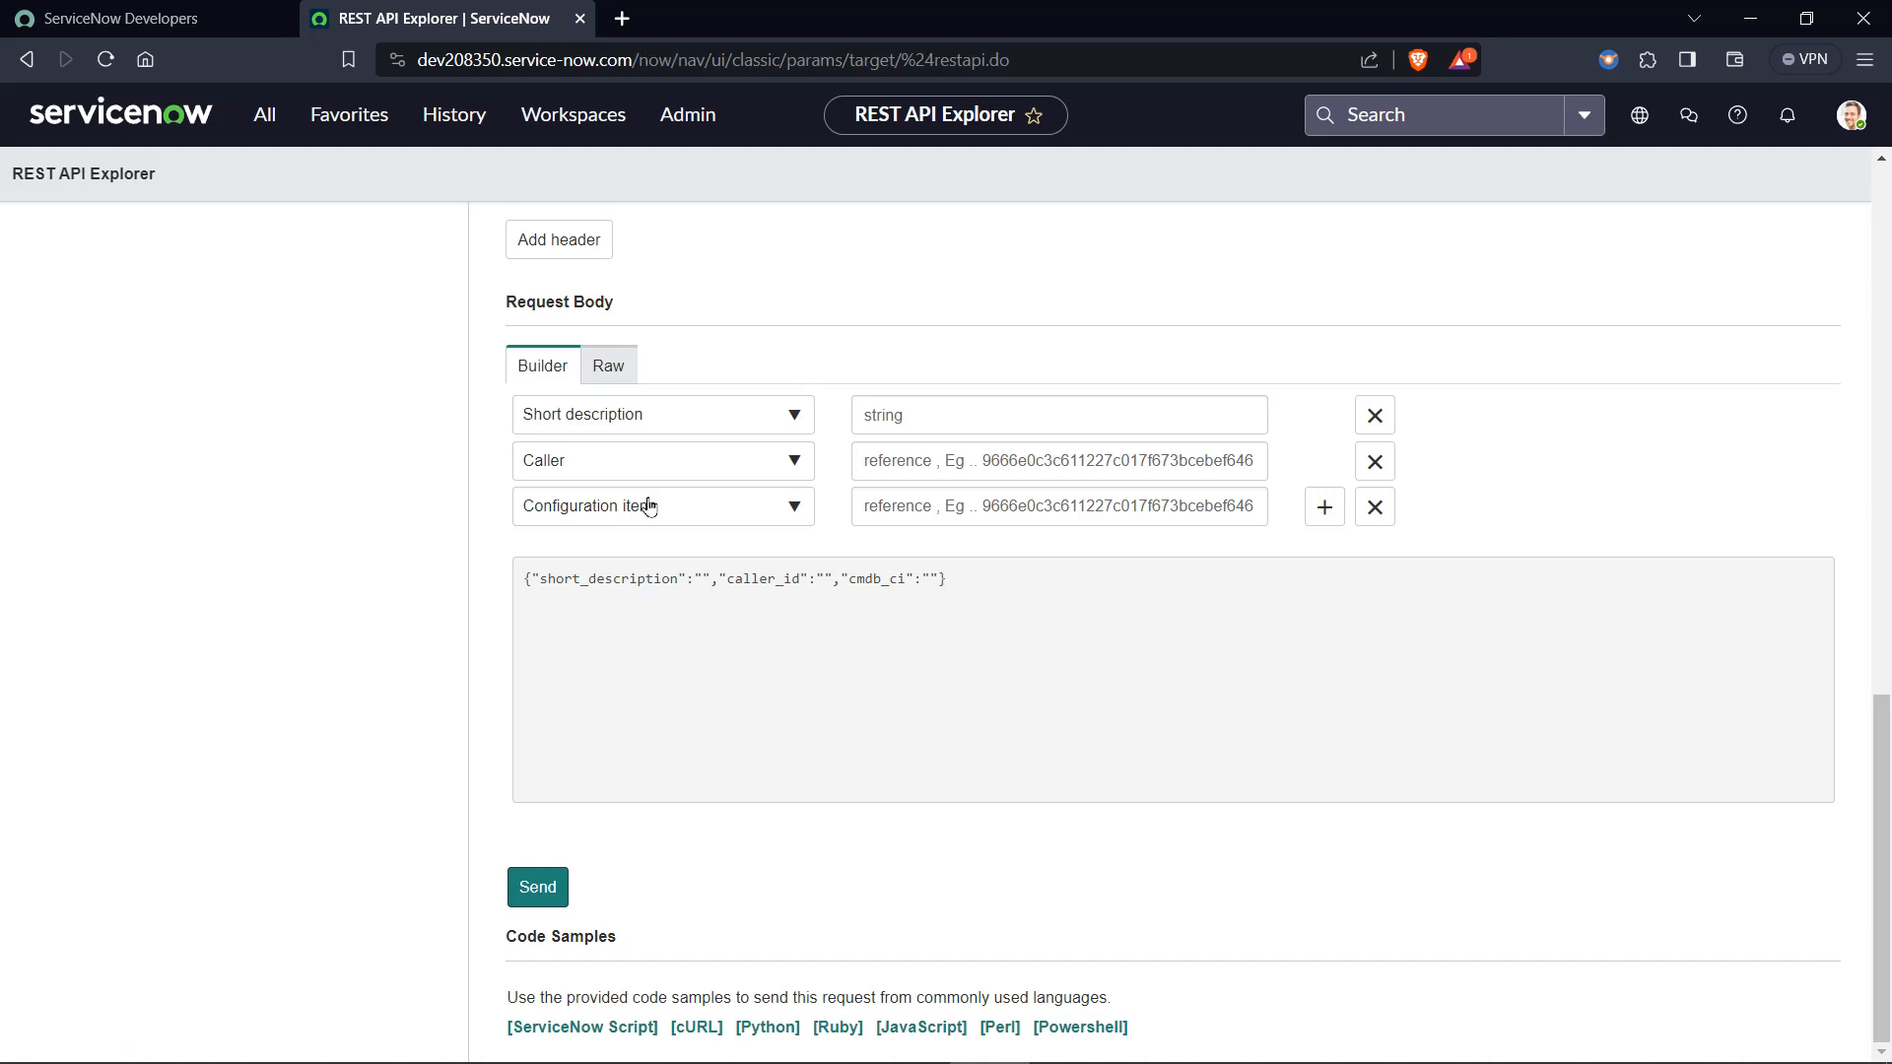
scroll(917, 646, up, 10)
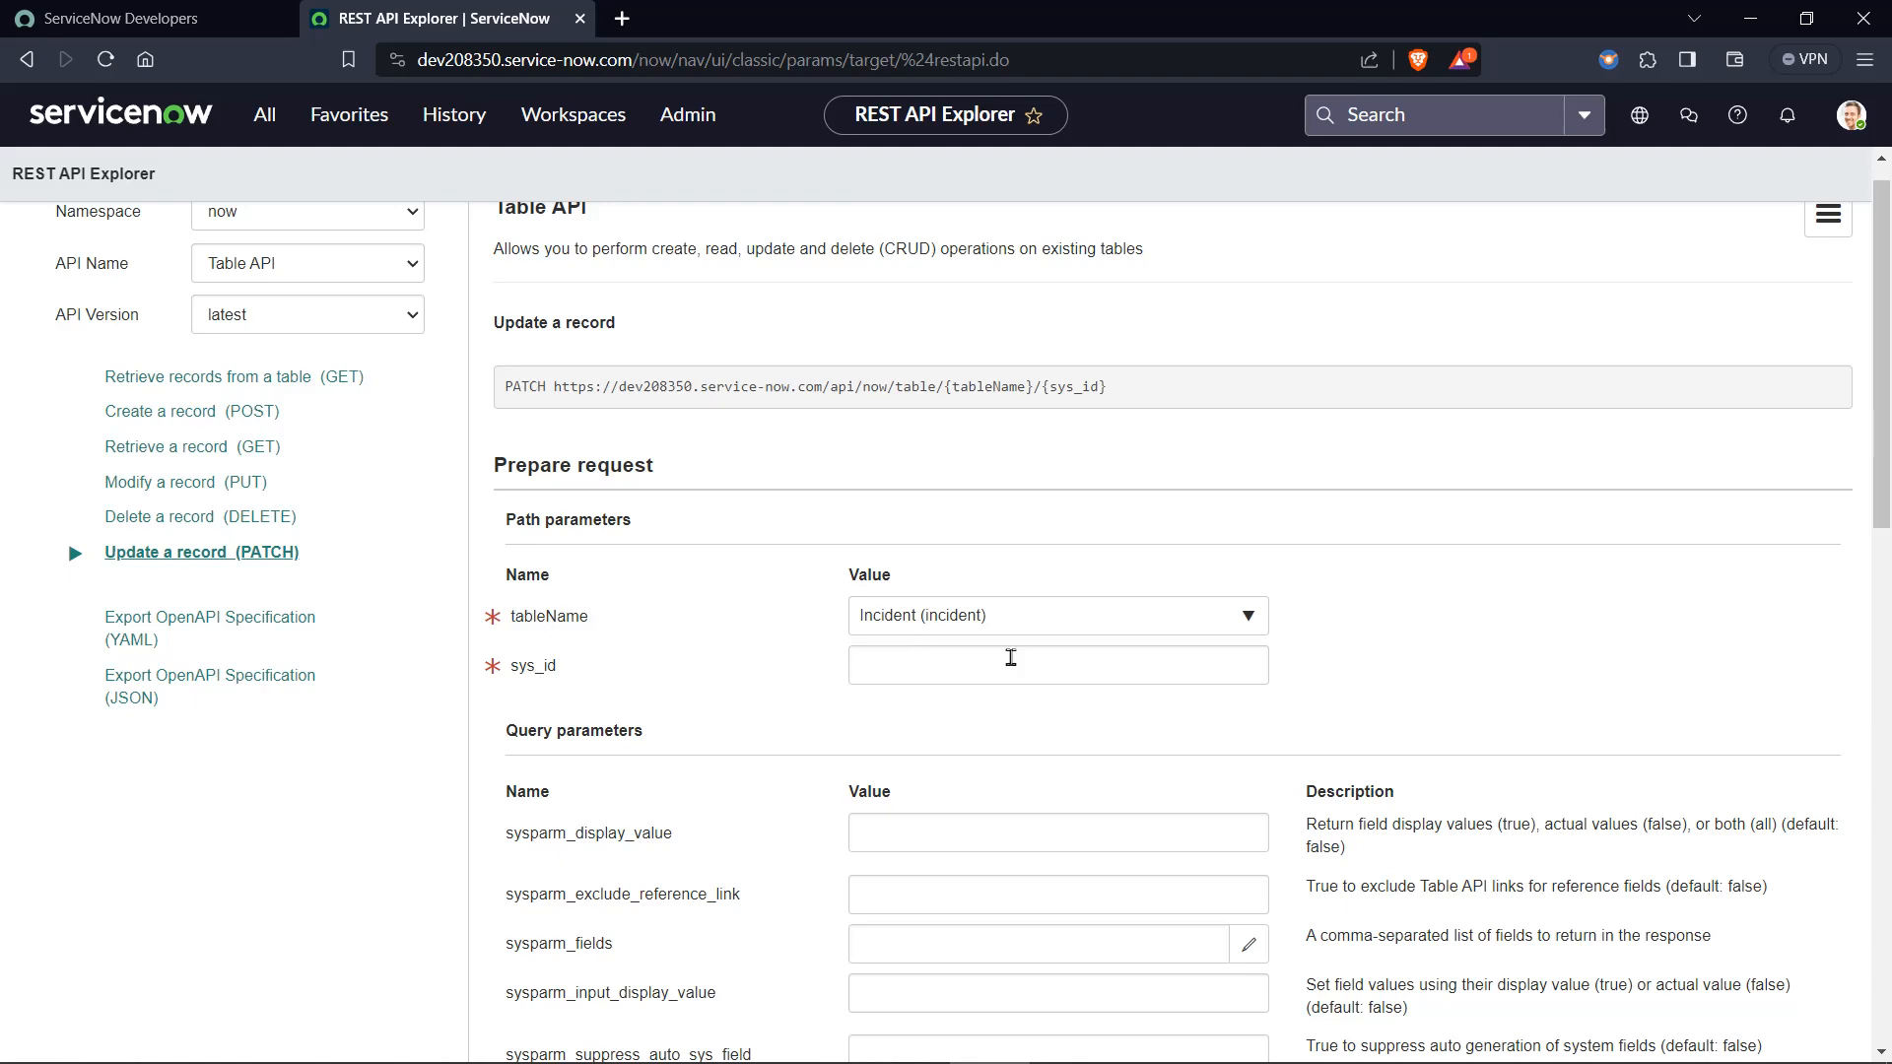
scroll(997, 665, down, 5)
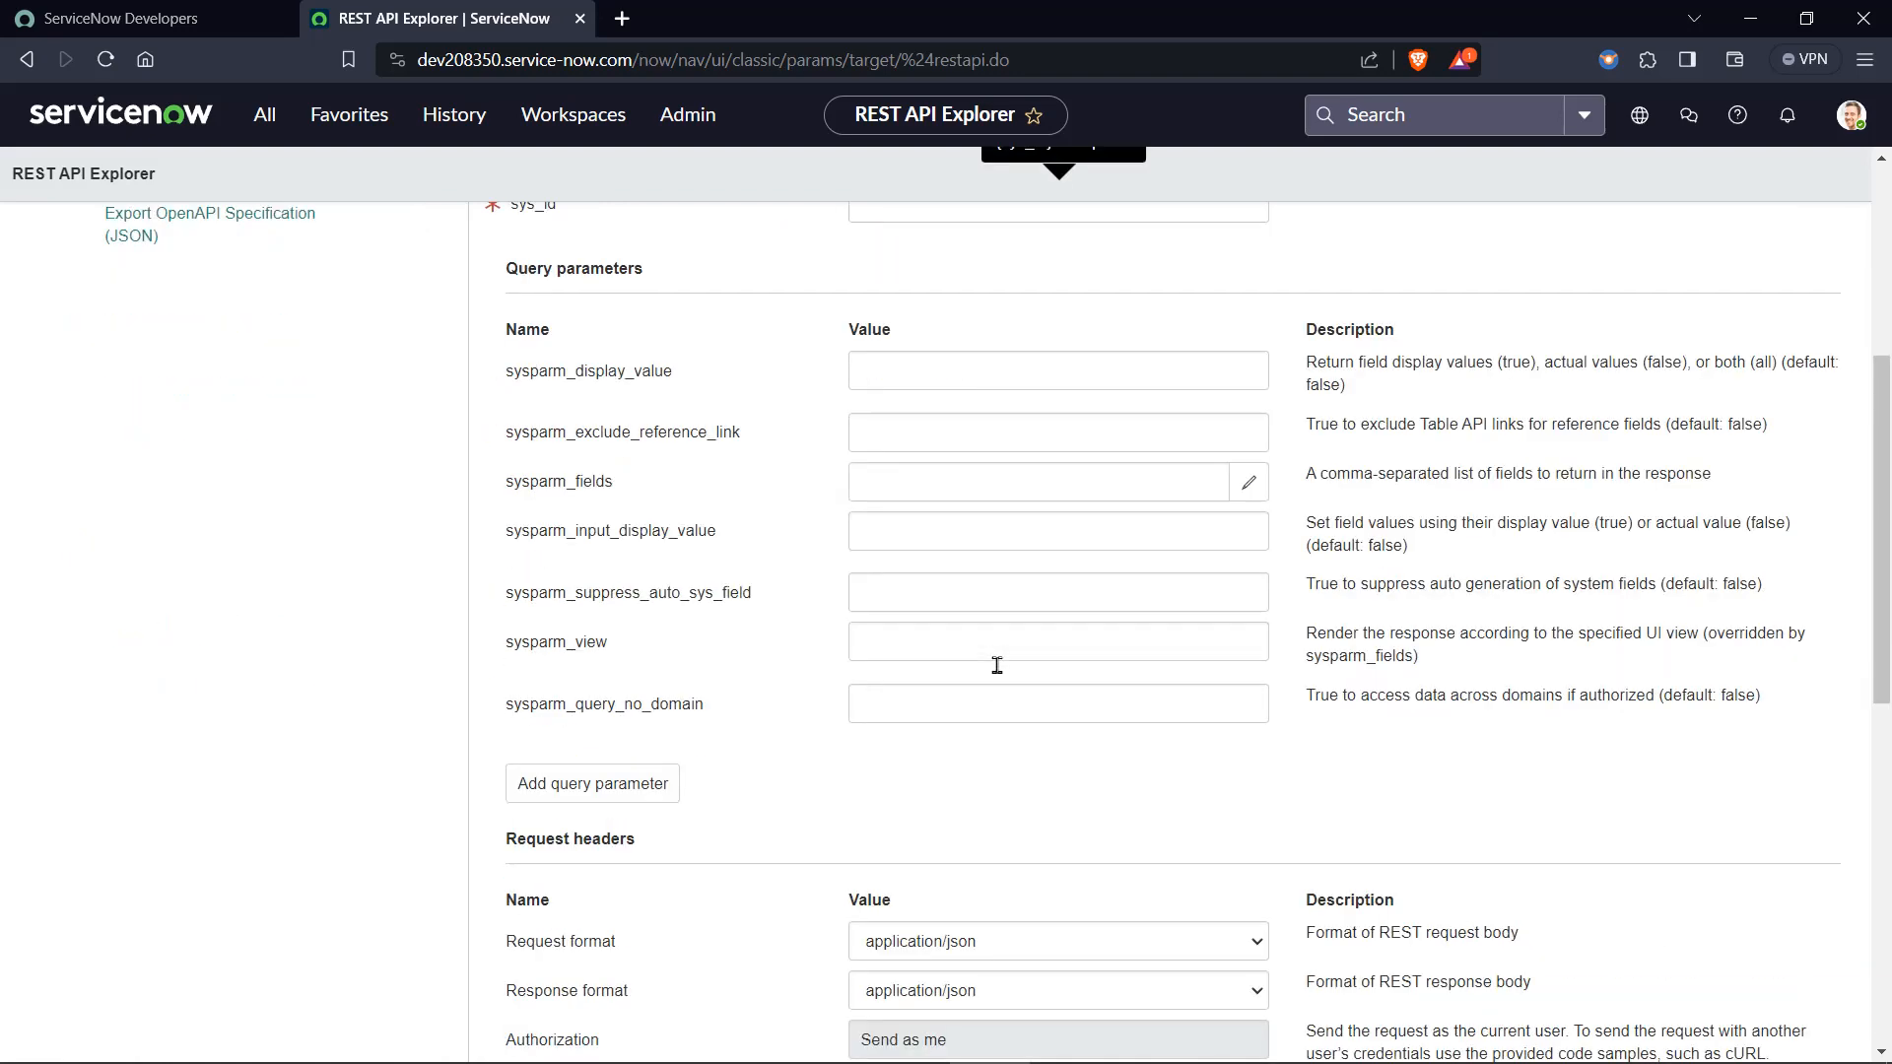
Open the cURL code sample of the PATCH request and copy its endpoint URL.
scroll(997, 665, down, 9)
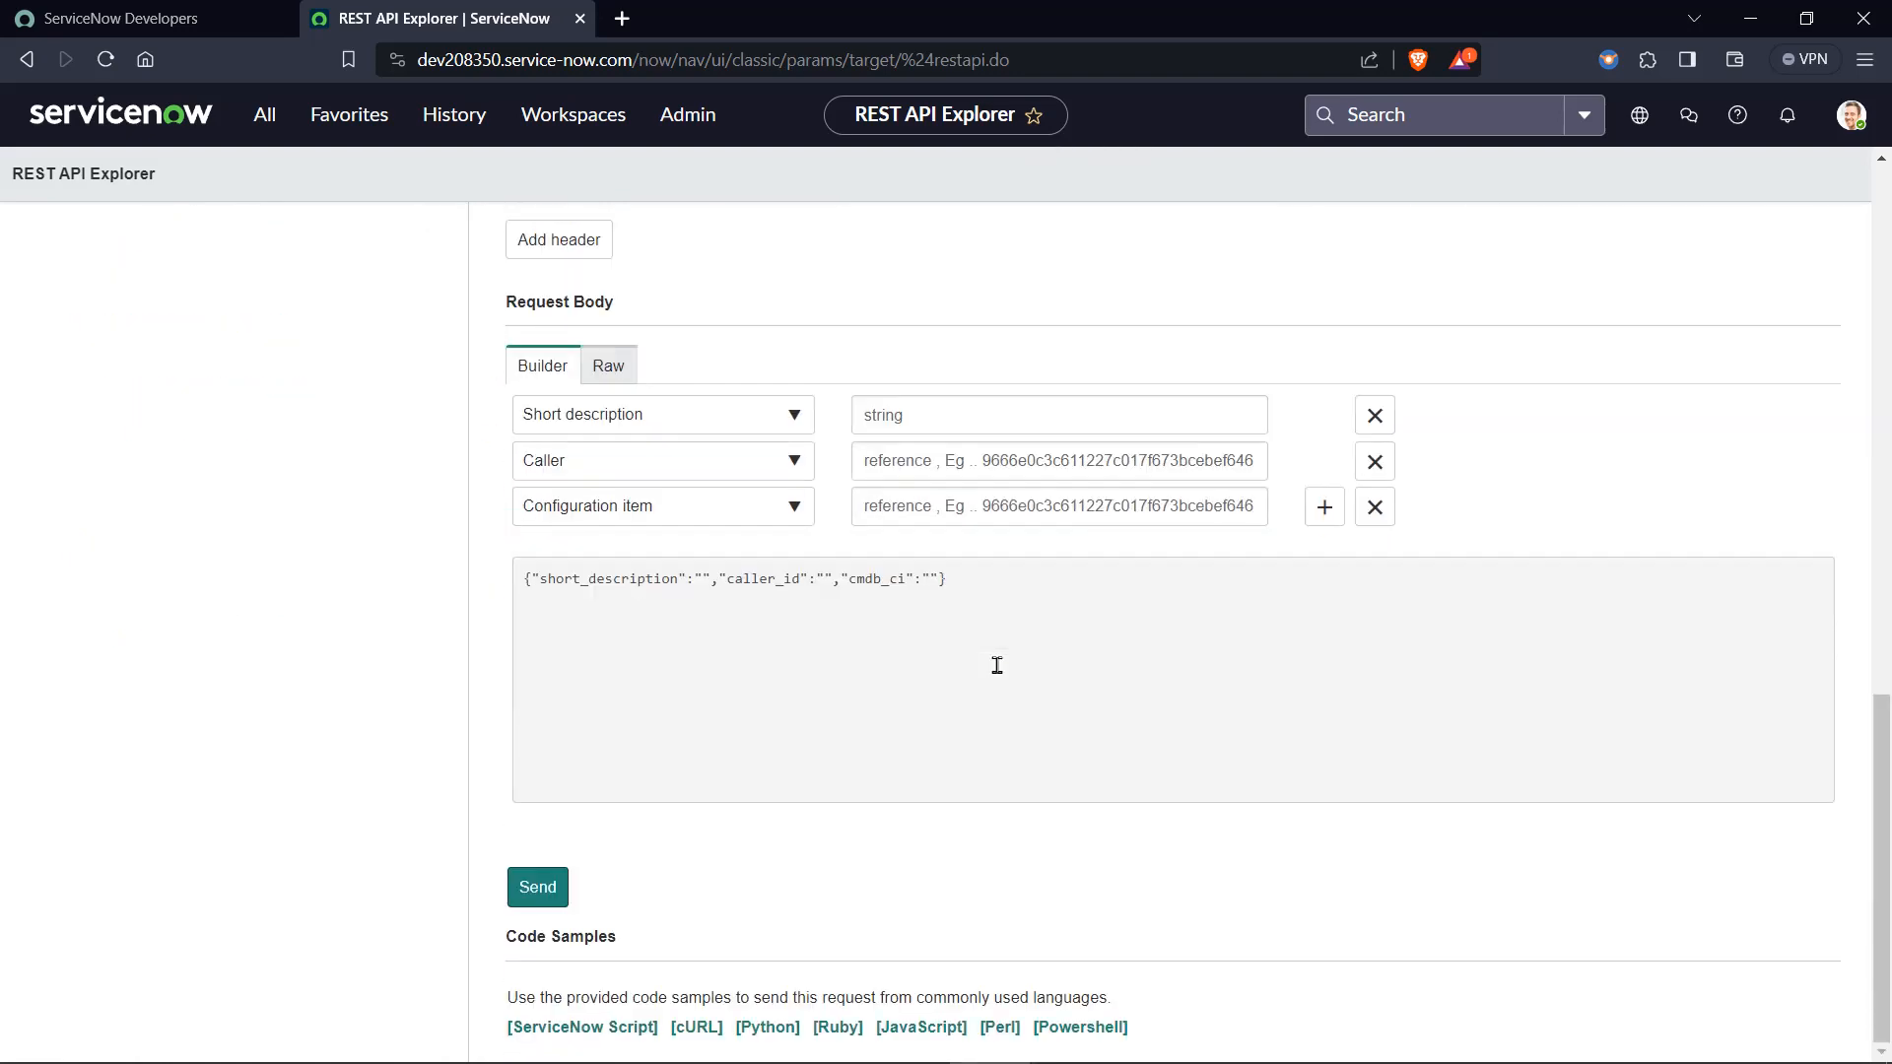
click(700, 1030)
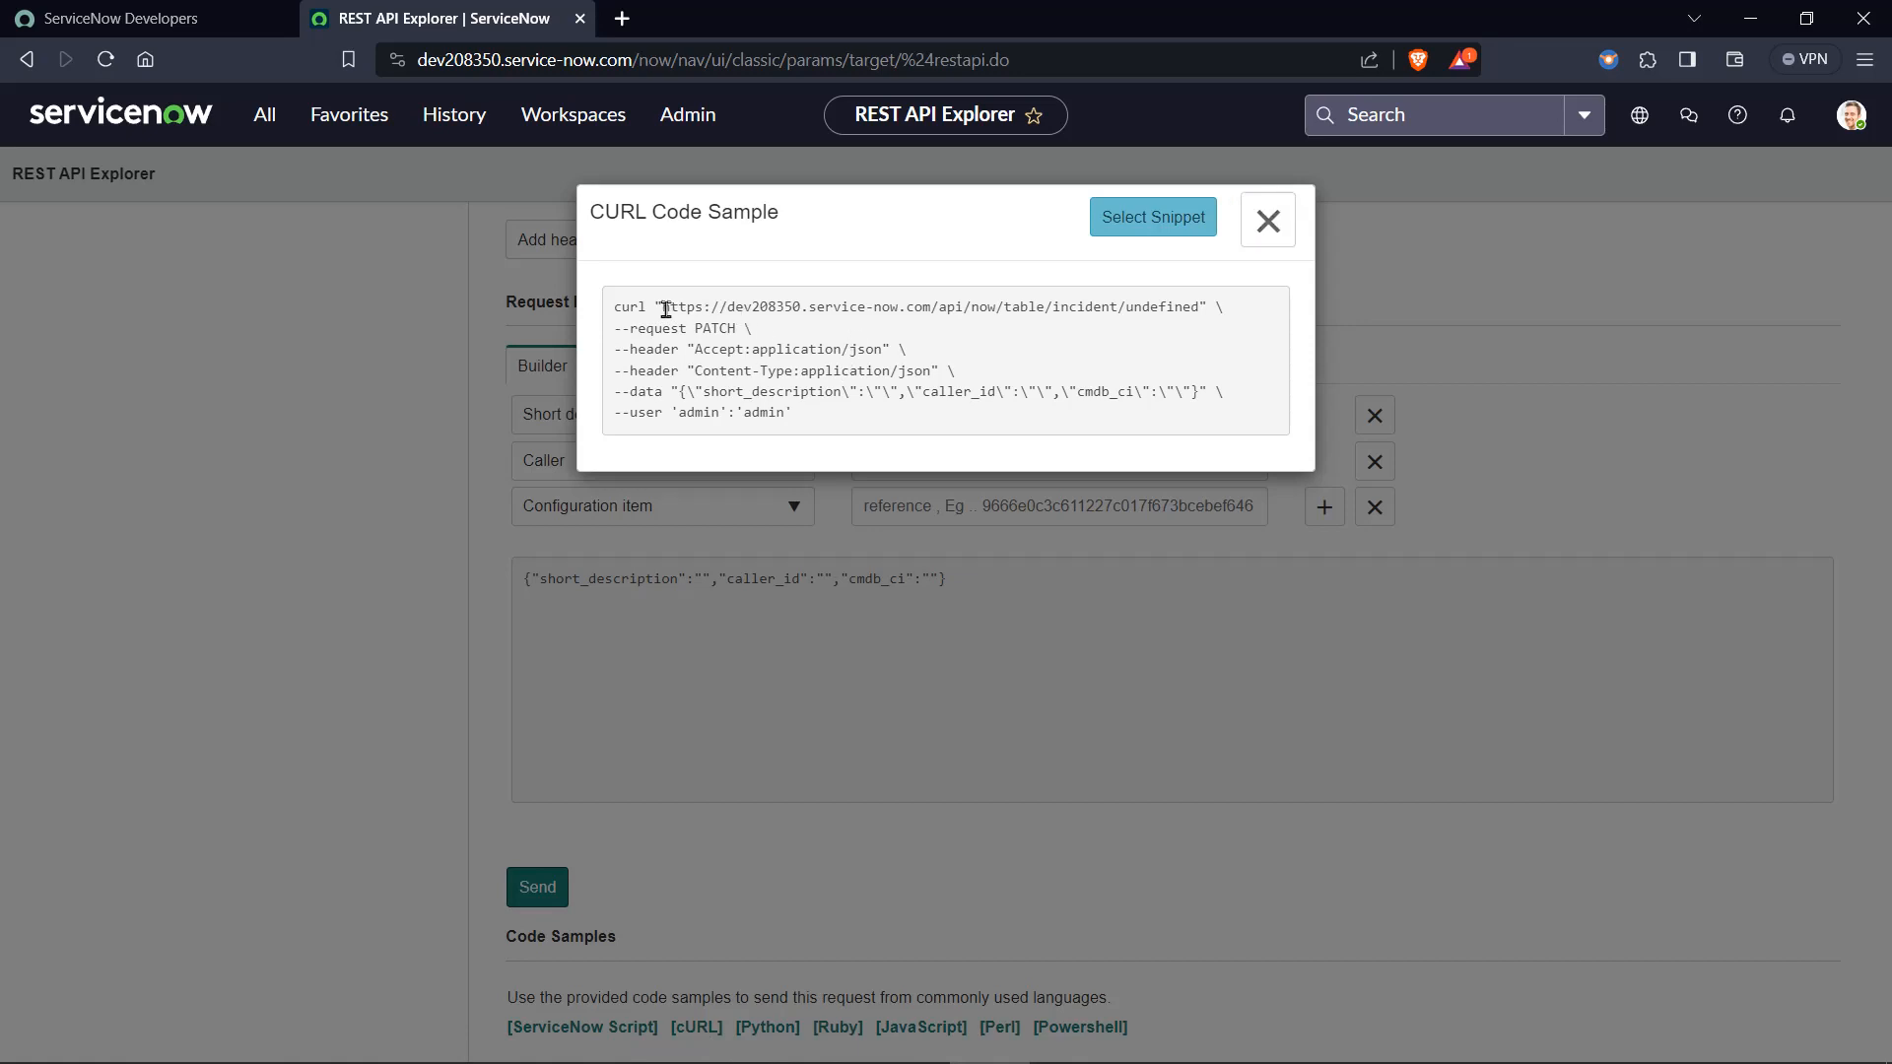
drag(663, 306, 1201, 306)
key(ctrl+c)
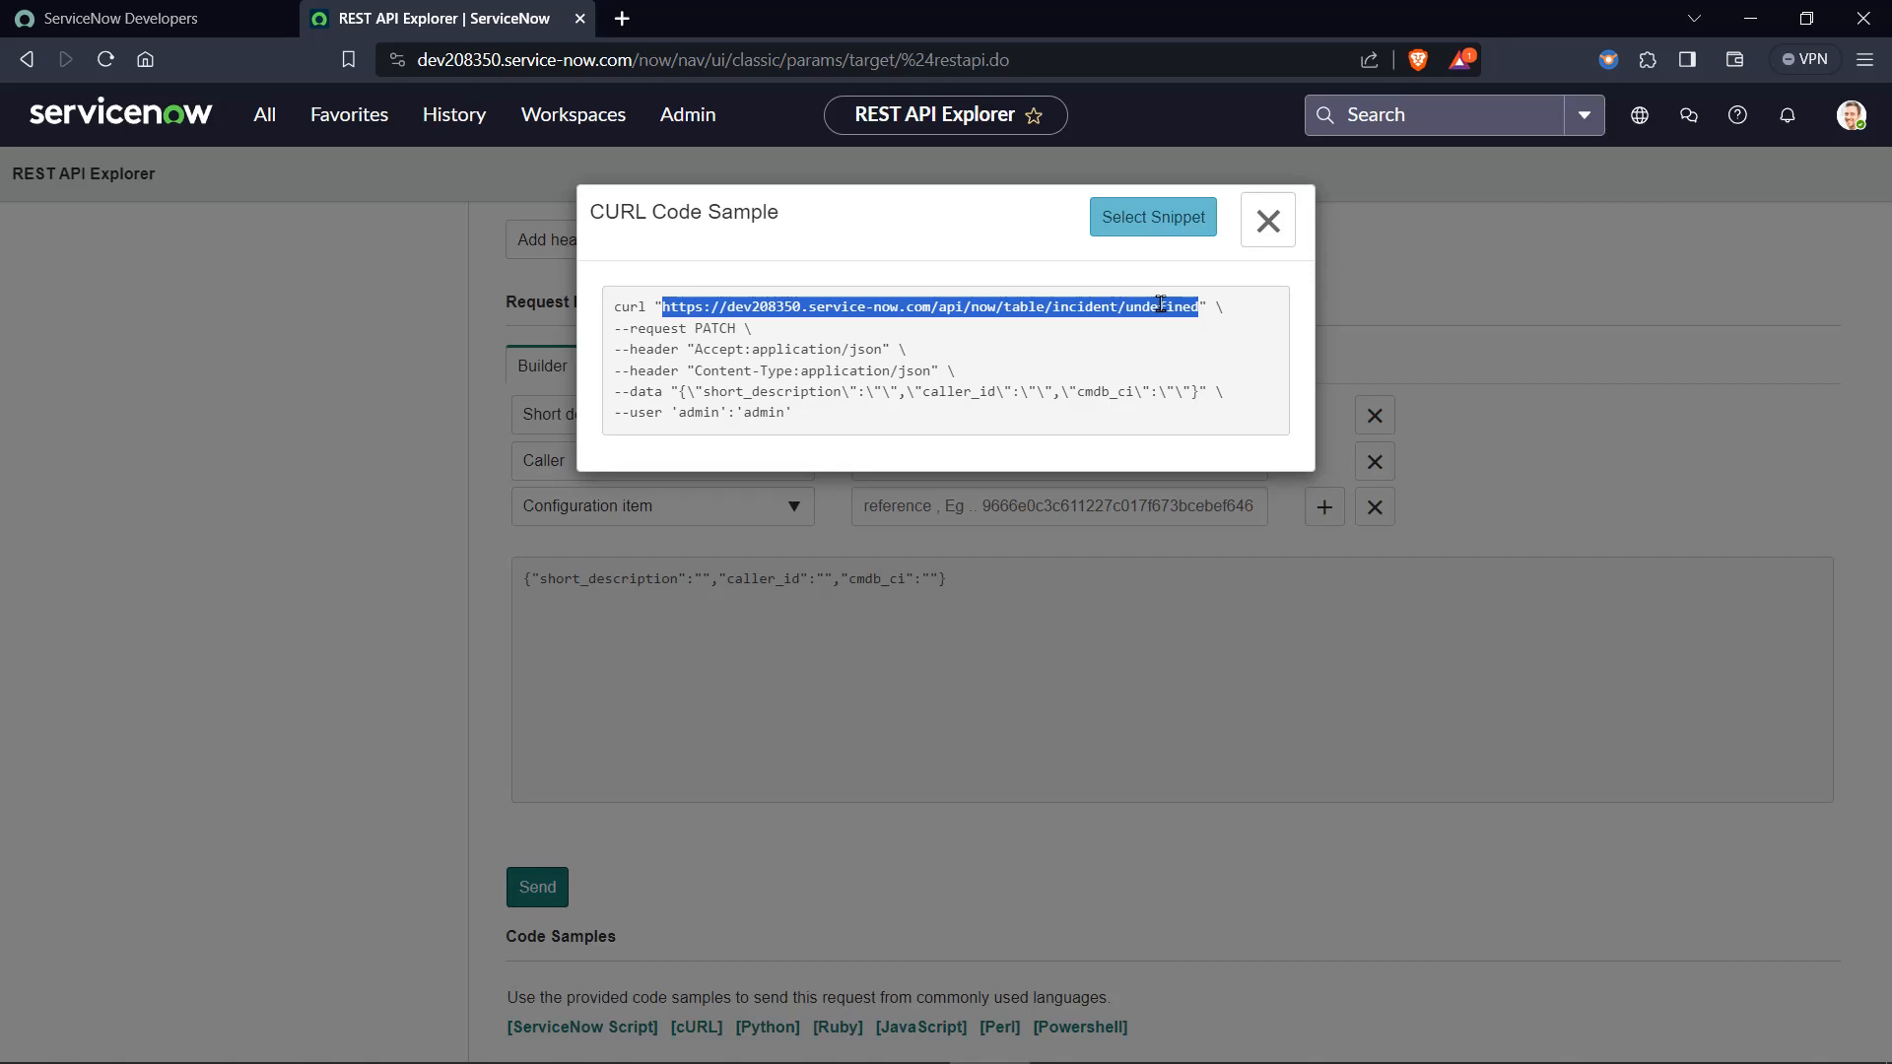
Switch to Notepad, add a separator line of equals signs below the existing JSON body, and paste the copied endpoint URL beneath it.
click(1392, 1045)
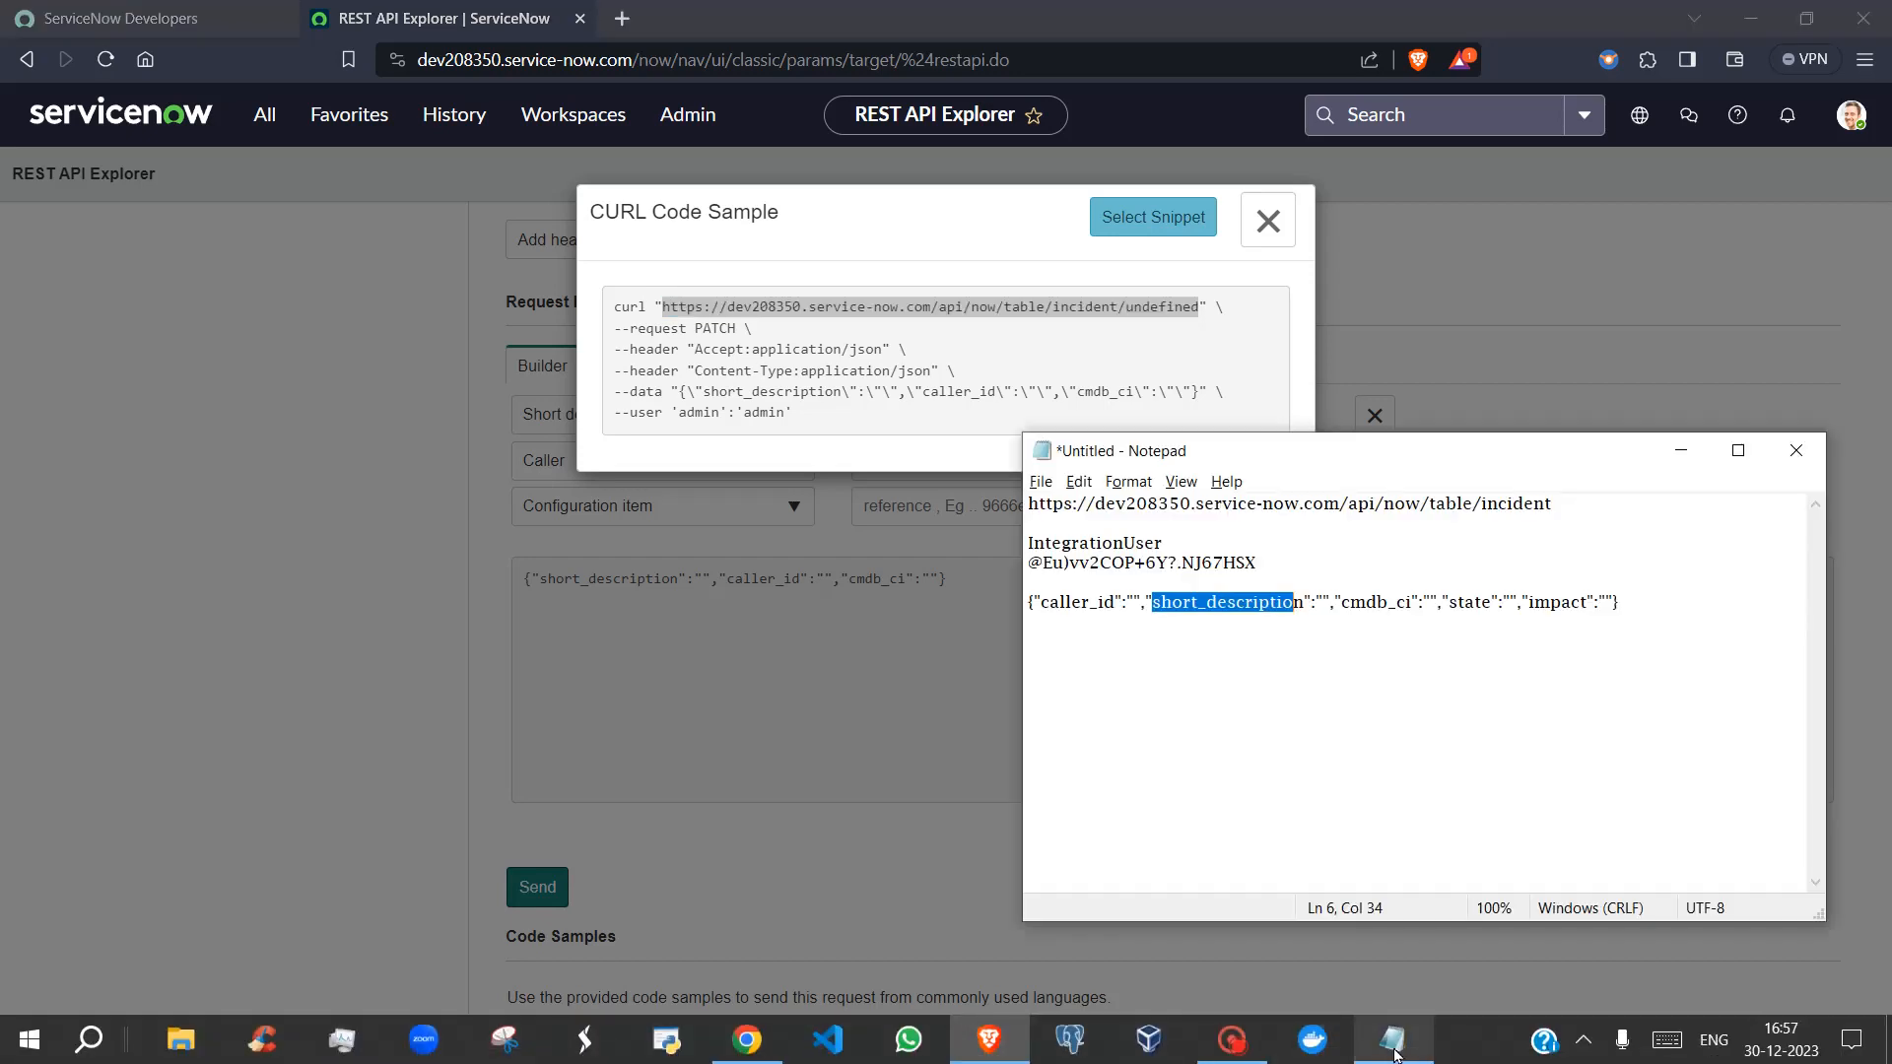
click(1693, 593)
key(Return)
key(Return)
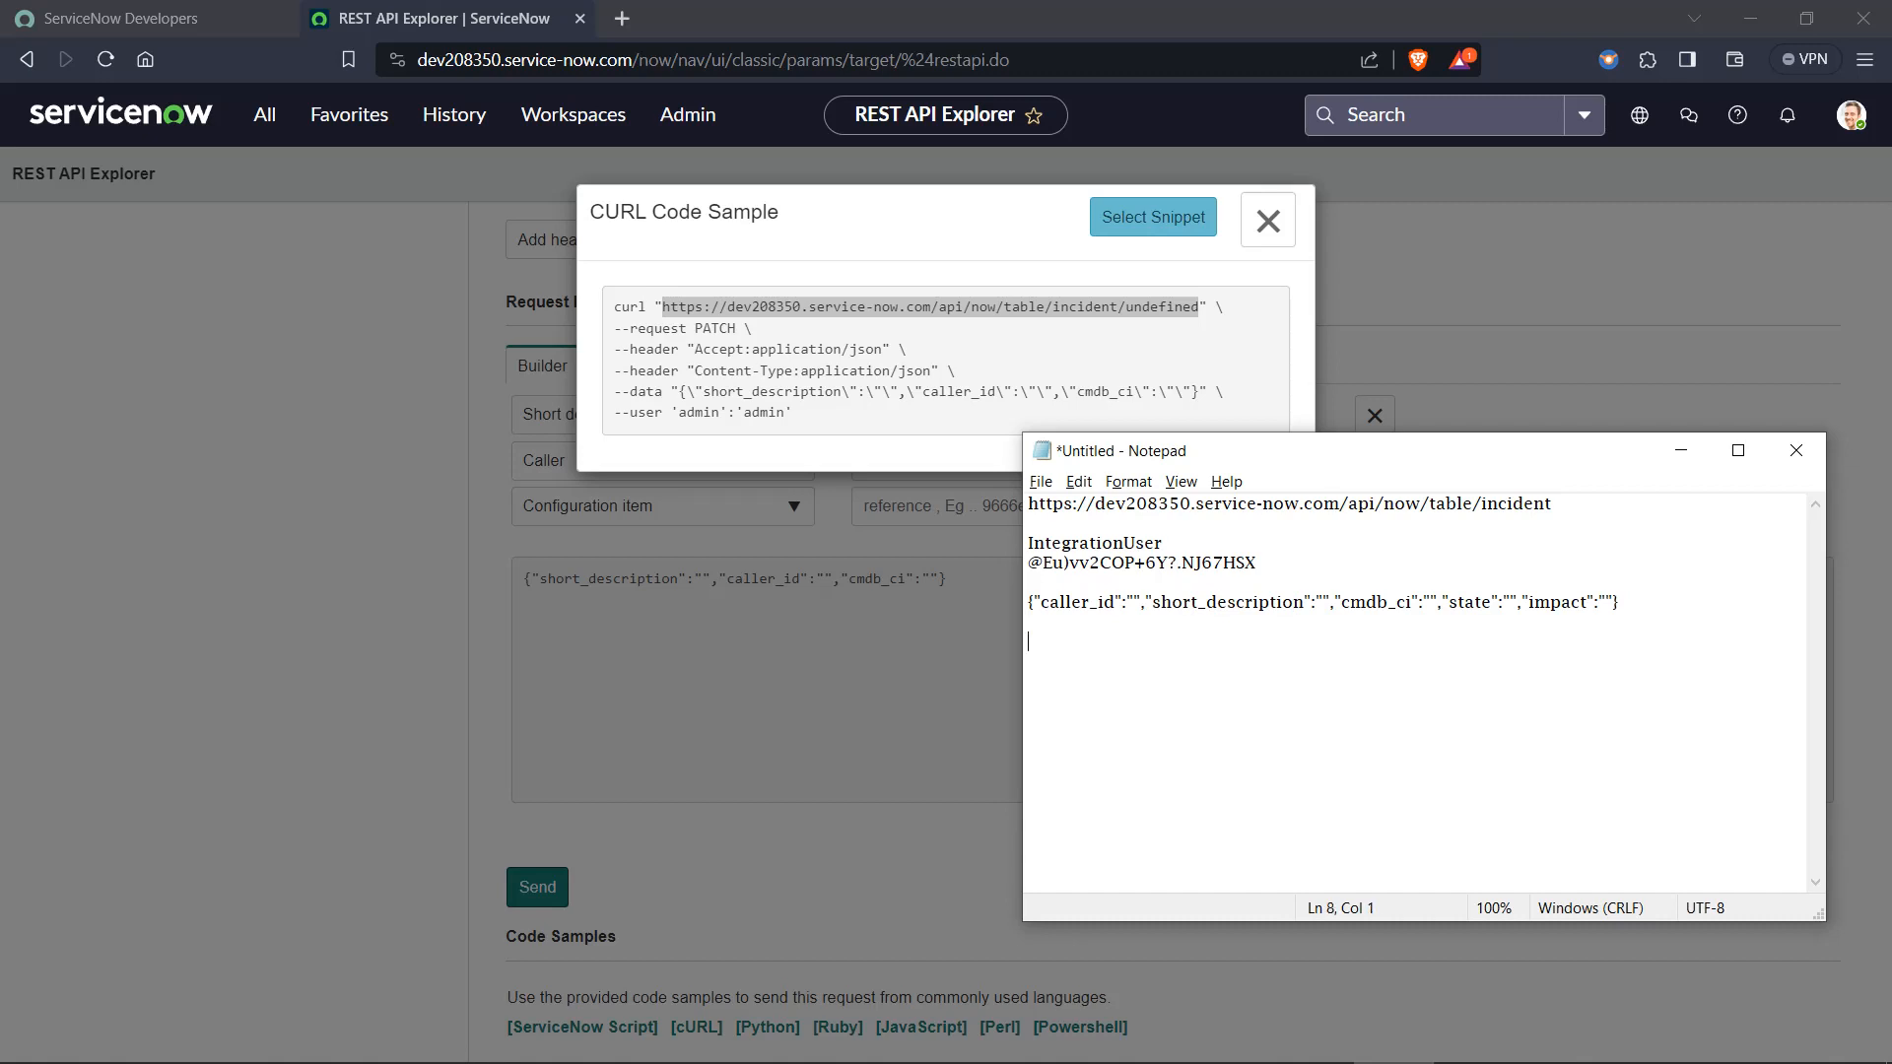
text(====================)
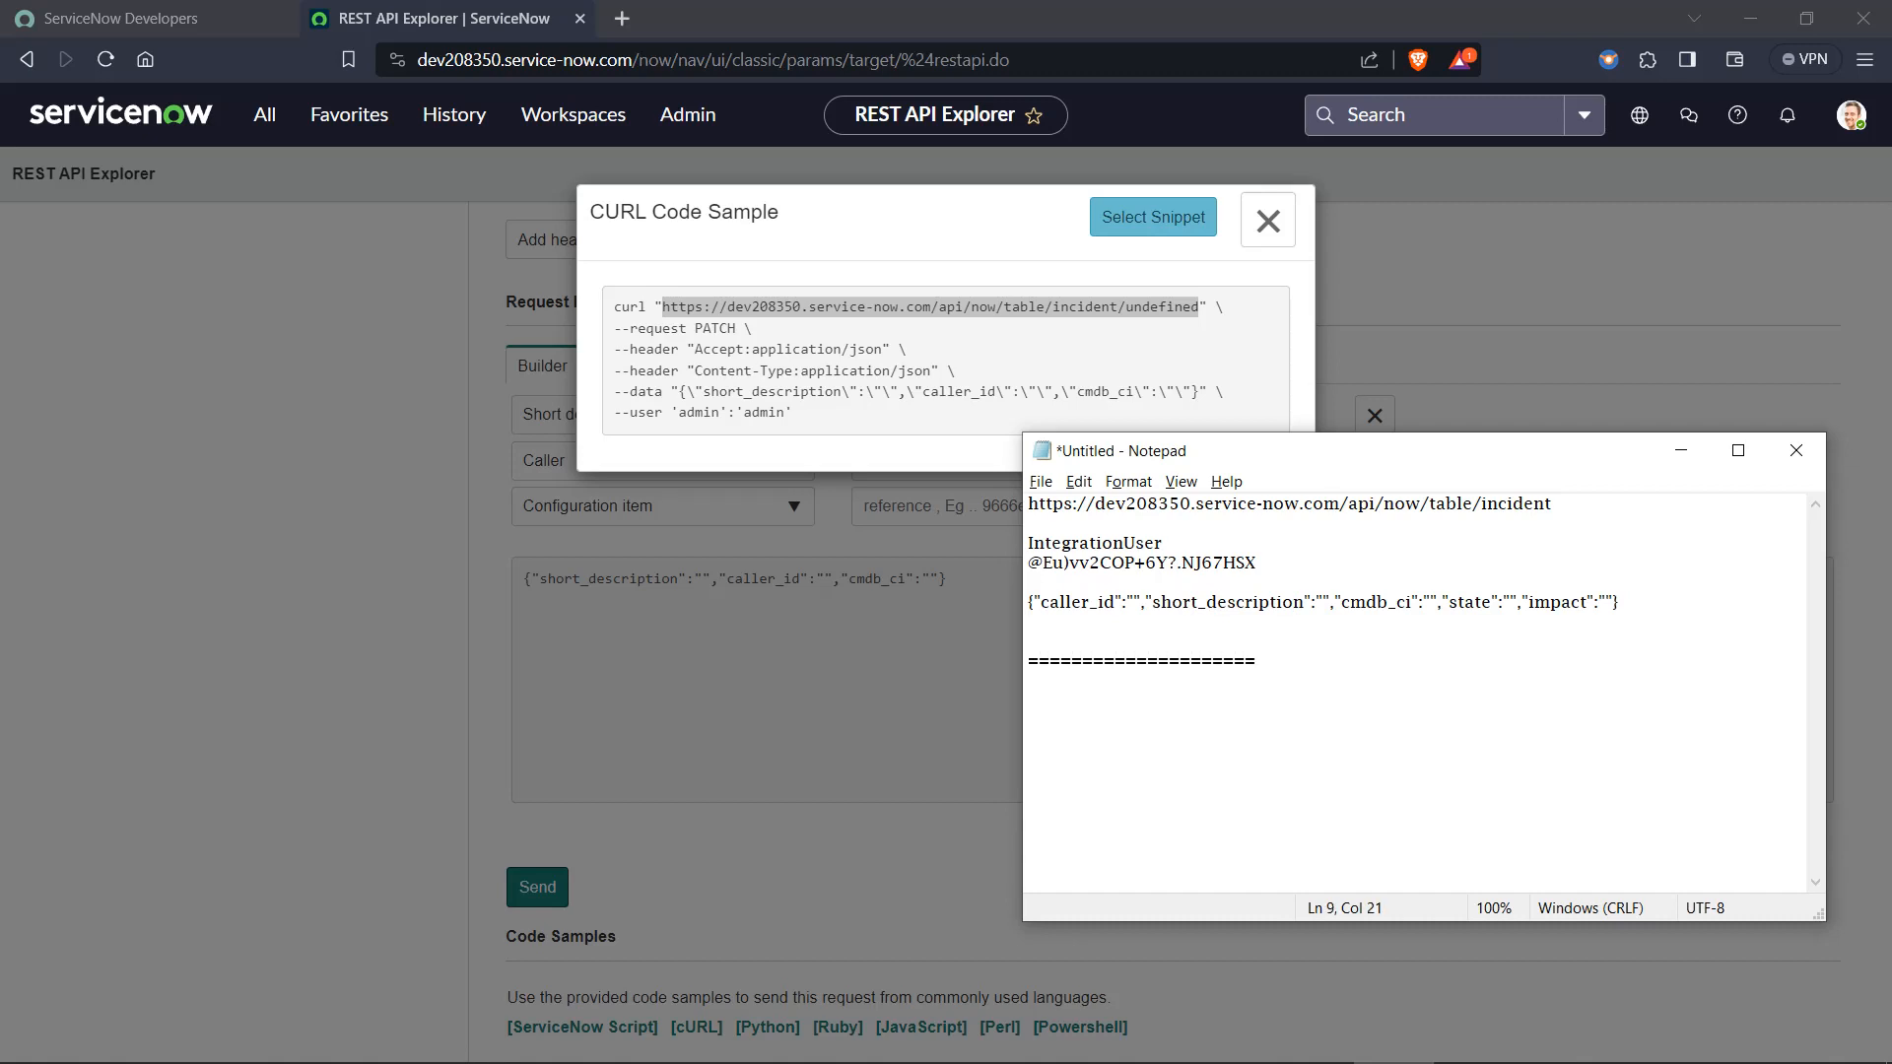
text(==========================================)
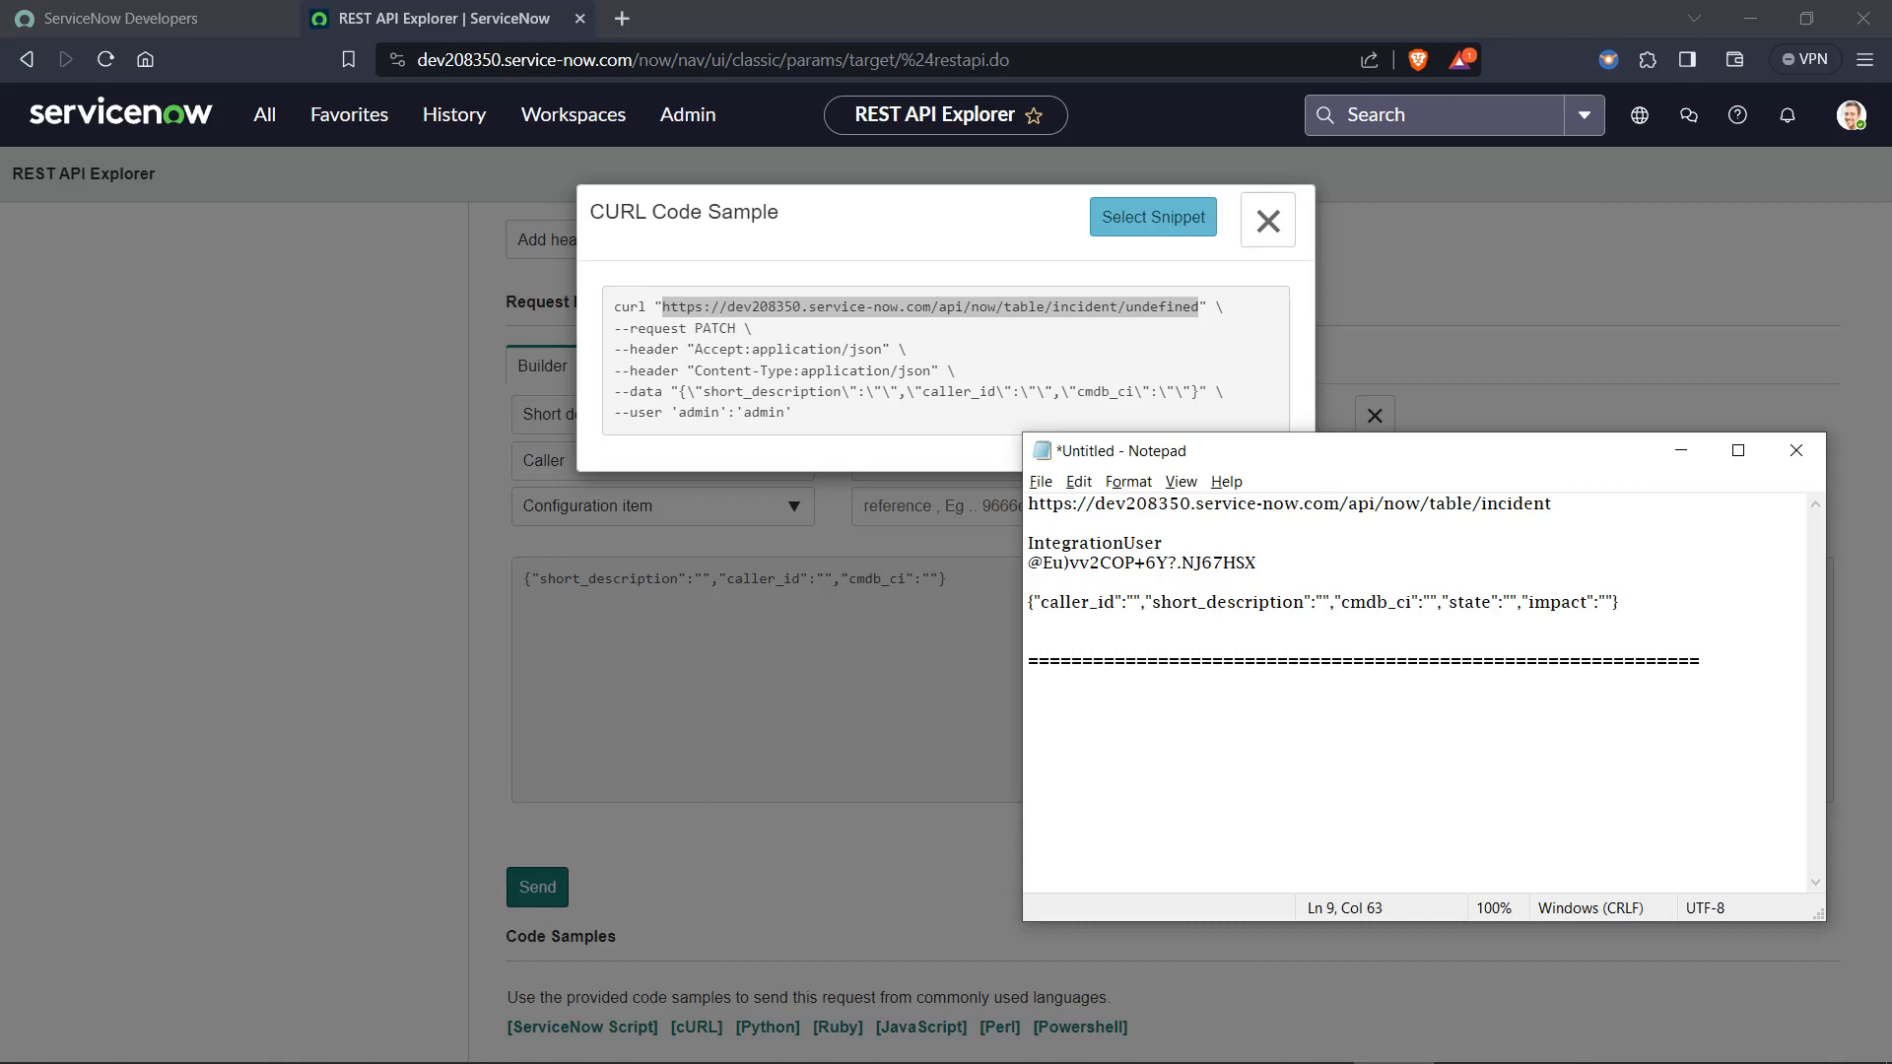
key(Return)
key(Return)
key(ctrl+v)
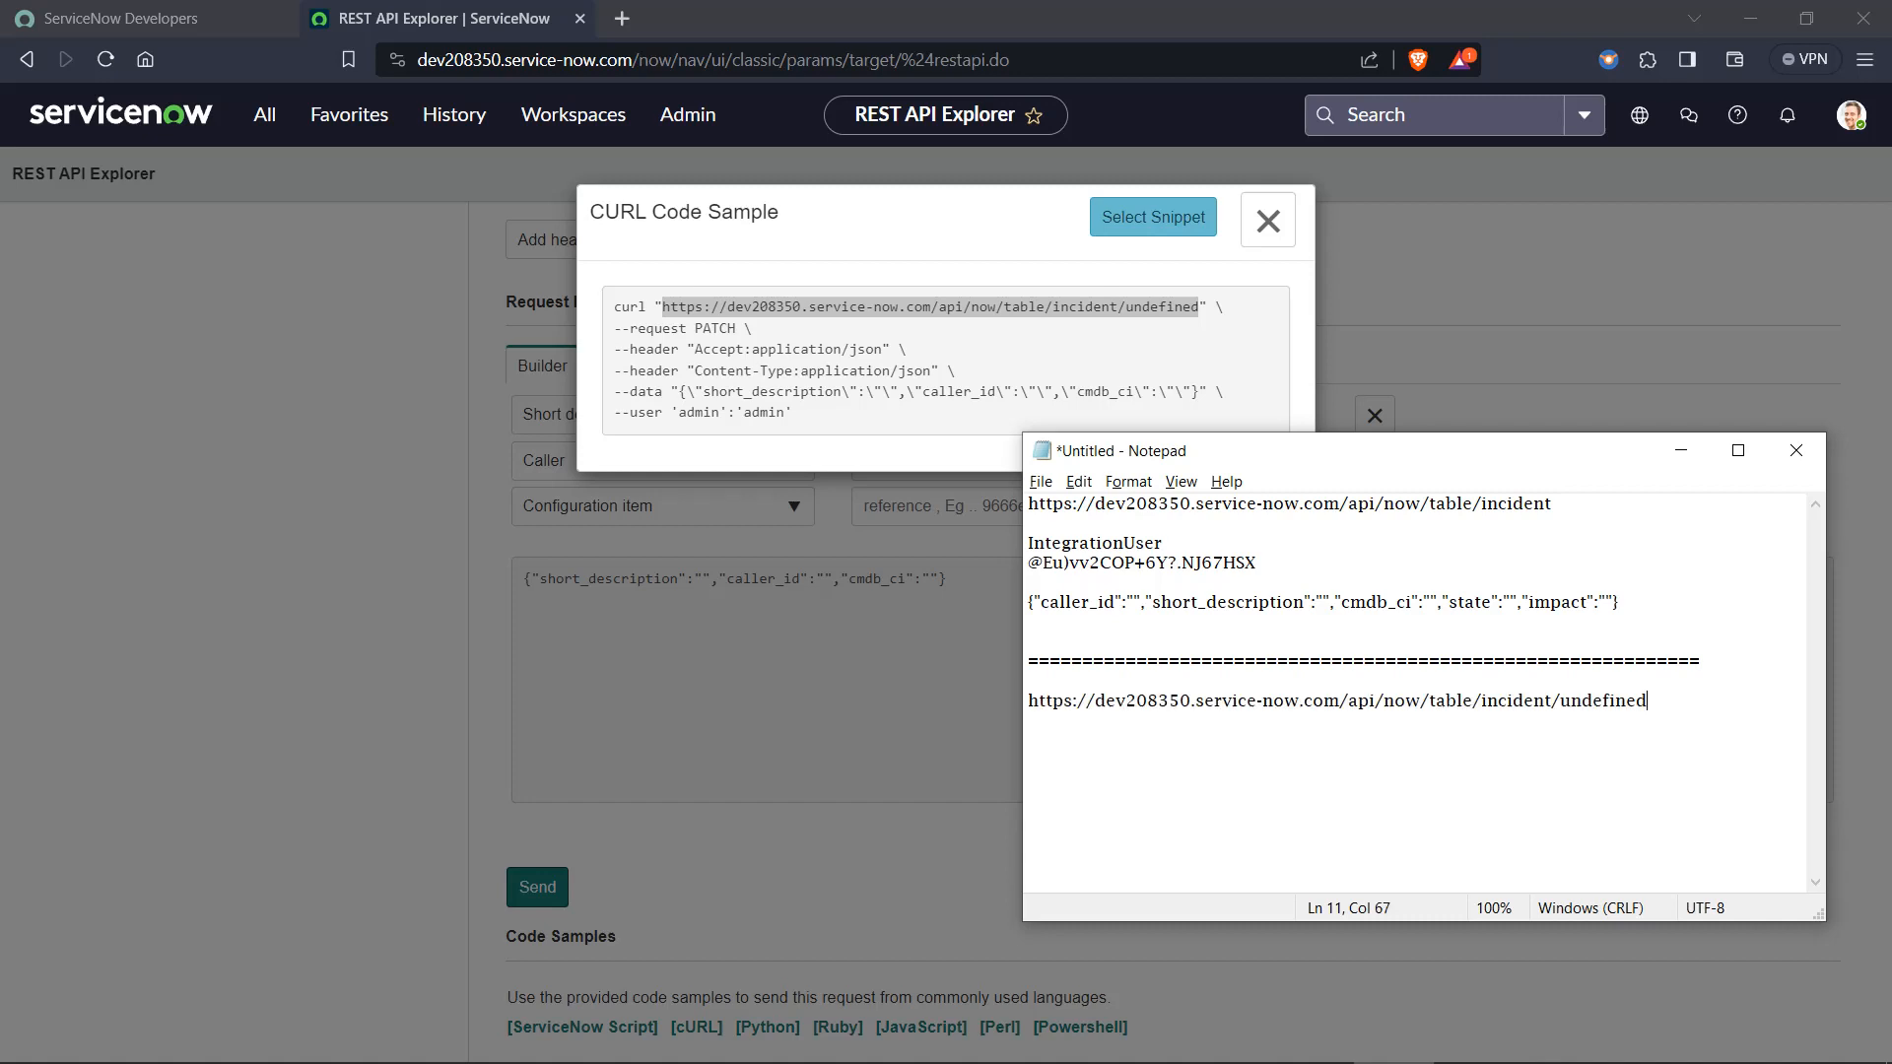
Add the heading PATCH between the separator line and the pasted endpoint URL.
click(1101, 674)
text(PATCH)
key(Return)
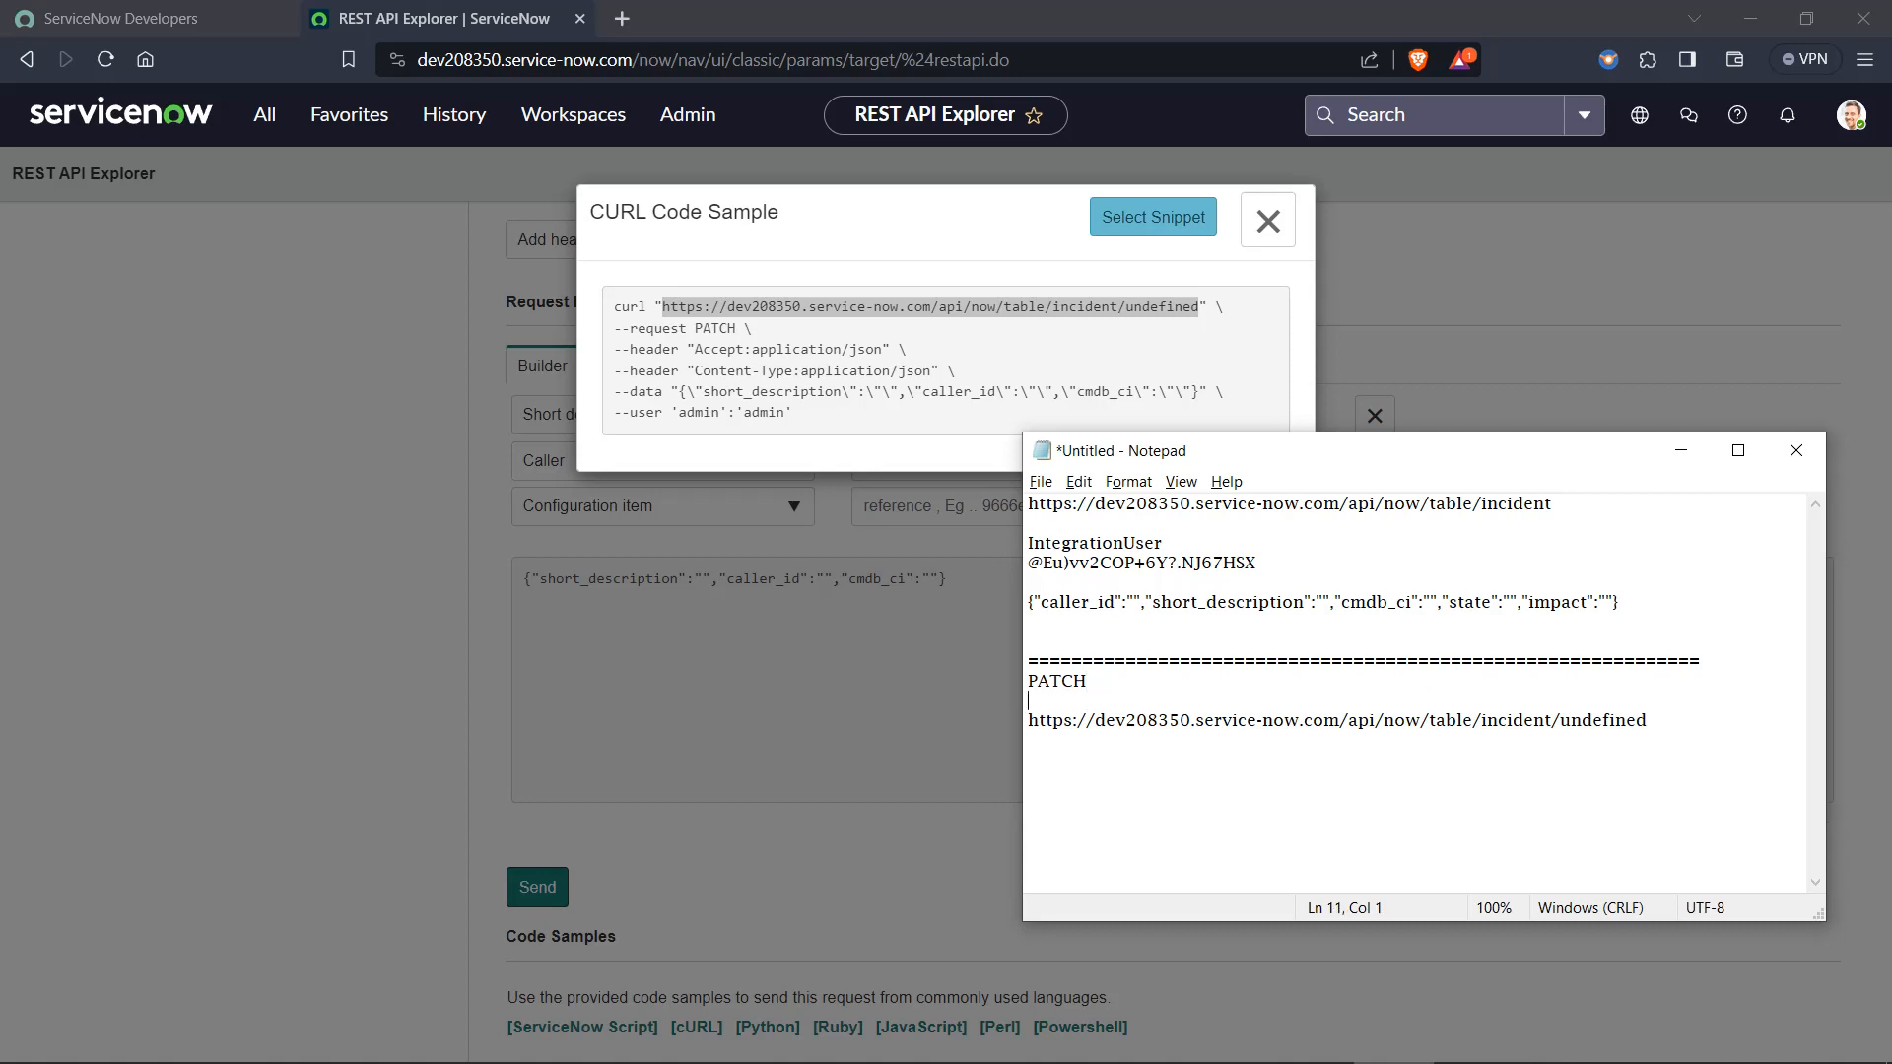
Copy the integration user name and password from the upper notes and paste them below the PATCH endpoint URL.
click(1565, 719)
drag(1290, 573, 1029, 544)
key(ctrl+c)
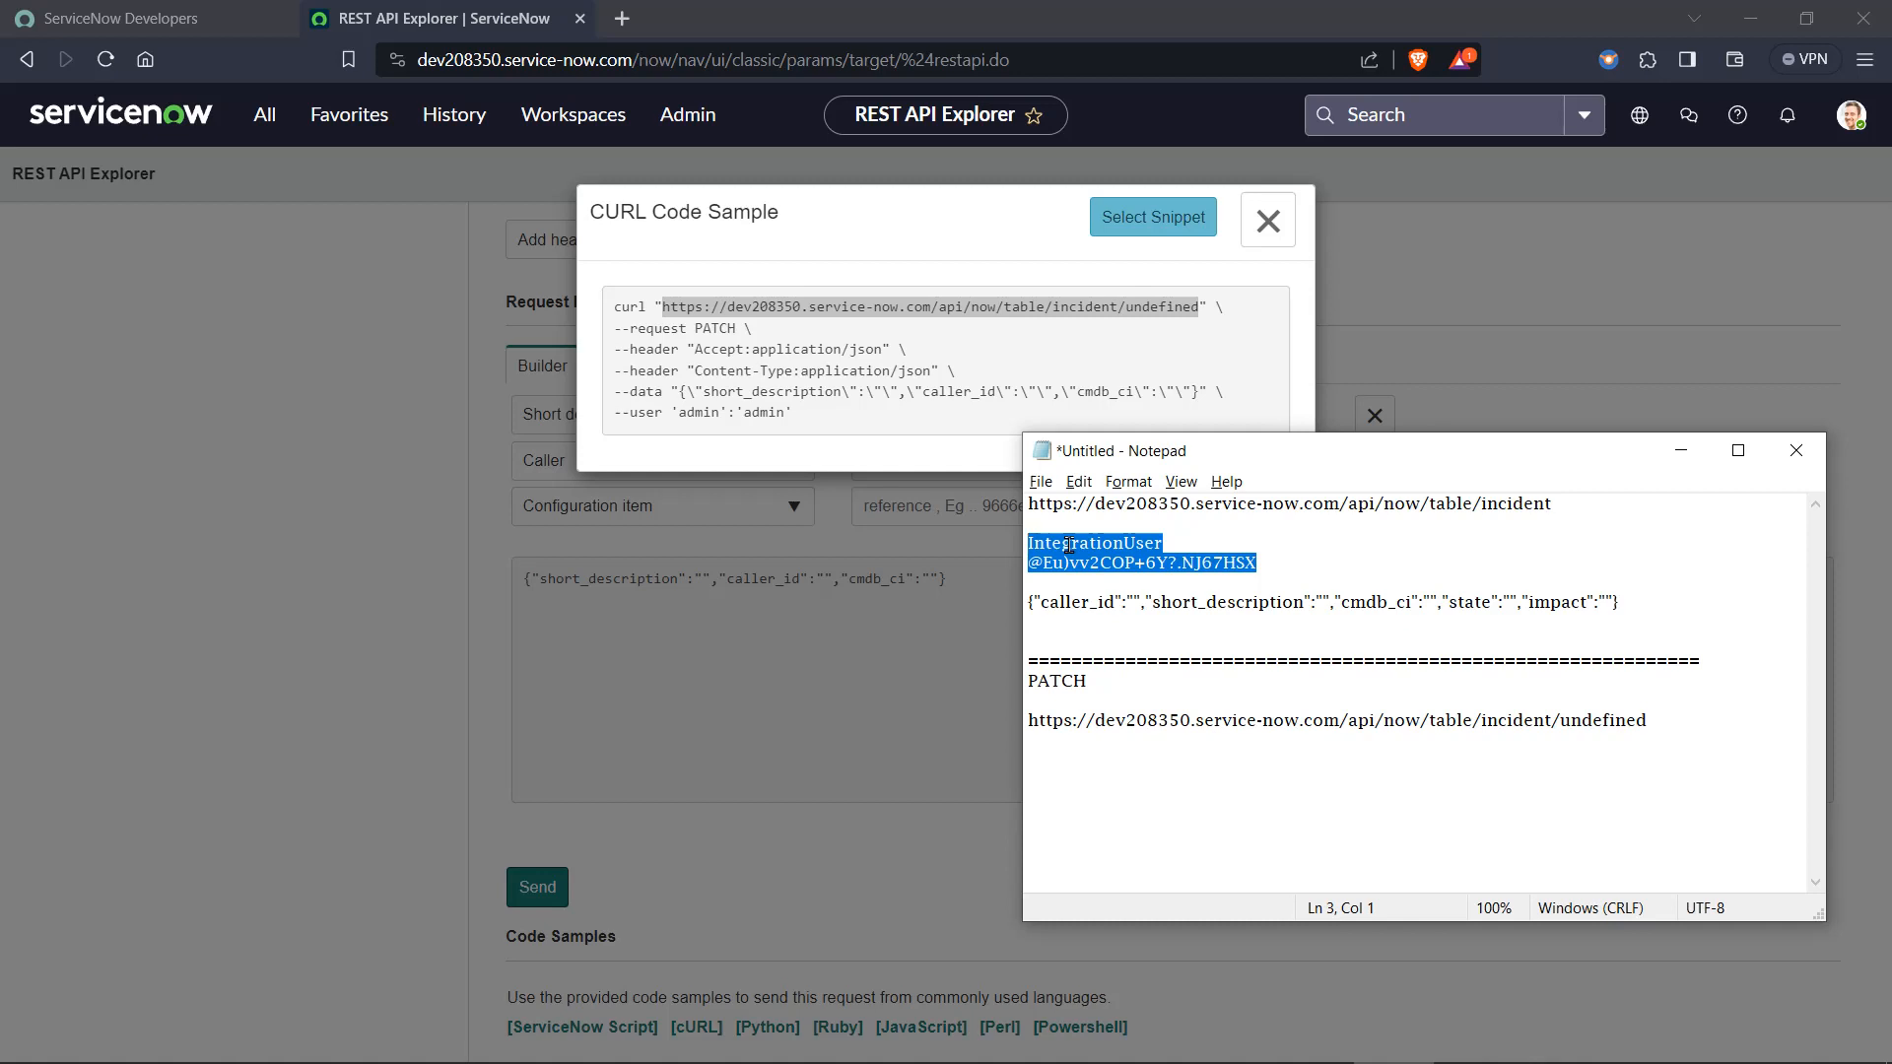
click(1141, 565)
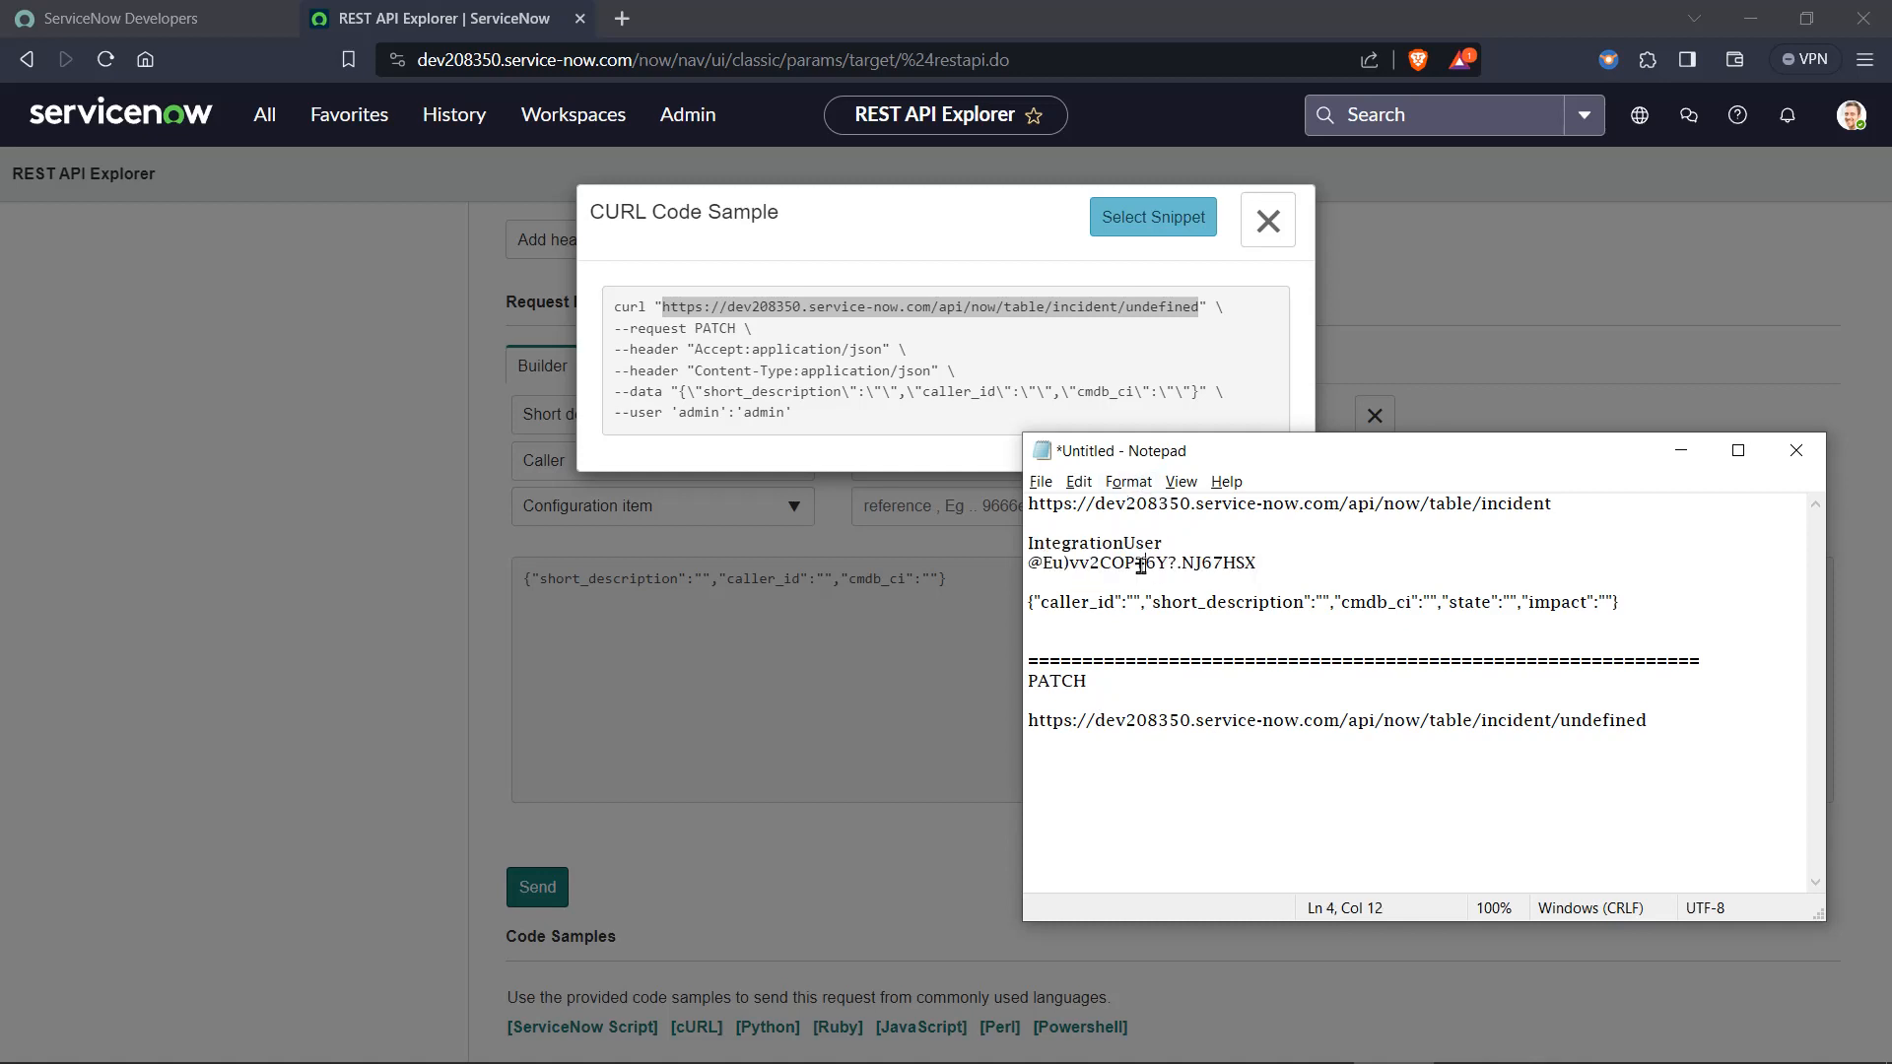
click(1084, 770)
click(1703, 704)
key(Return)
key(Return)
key(ctrl+v)
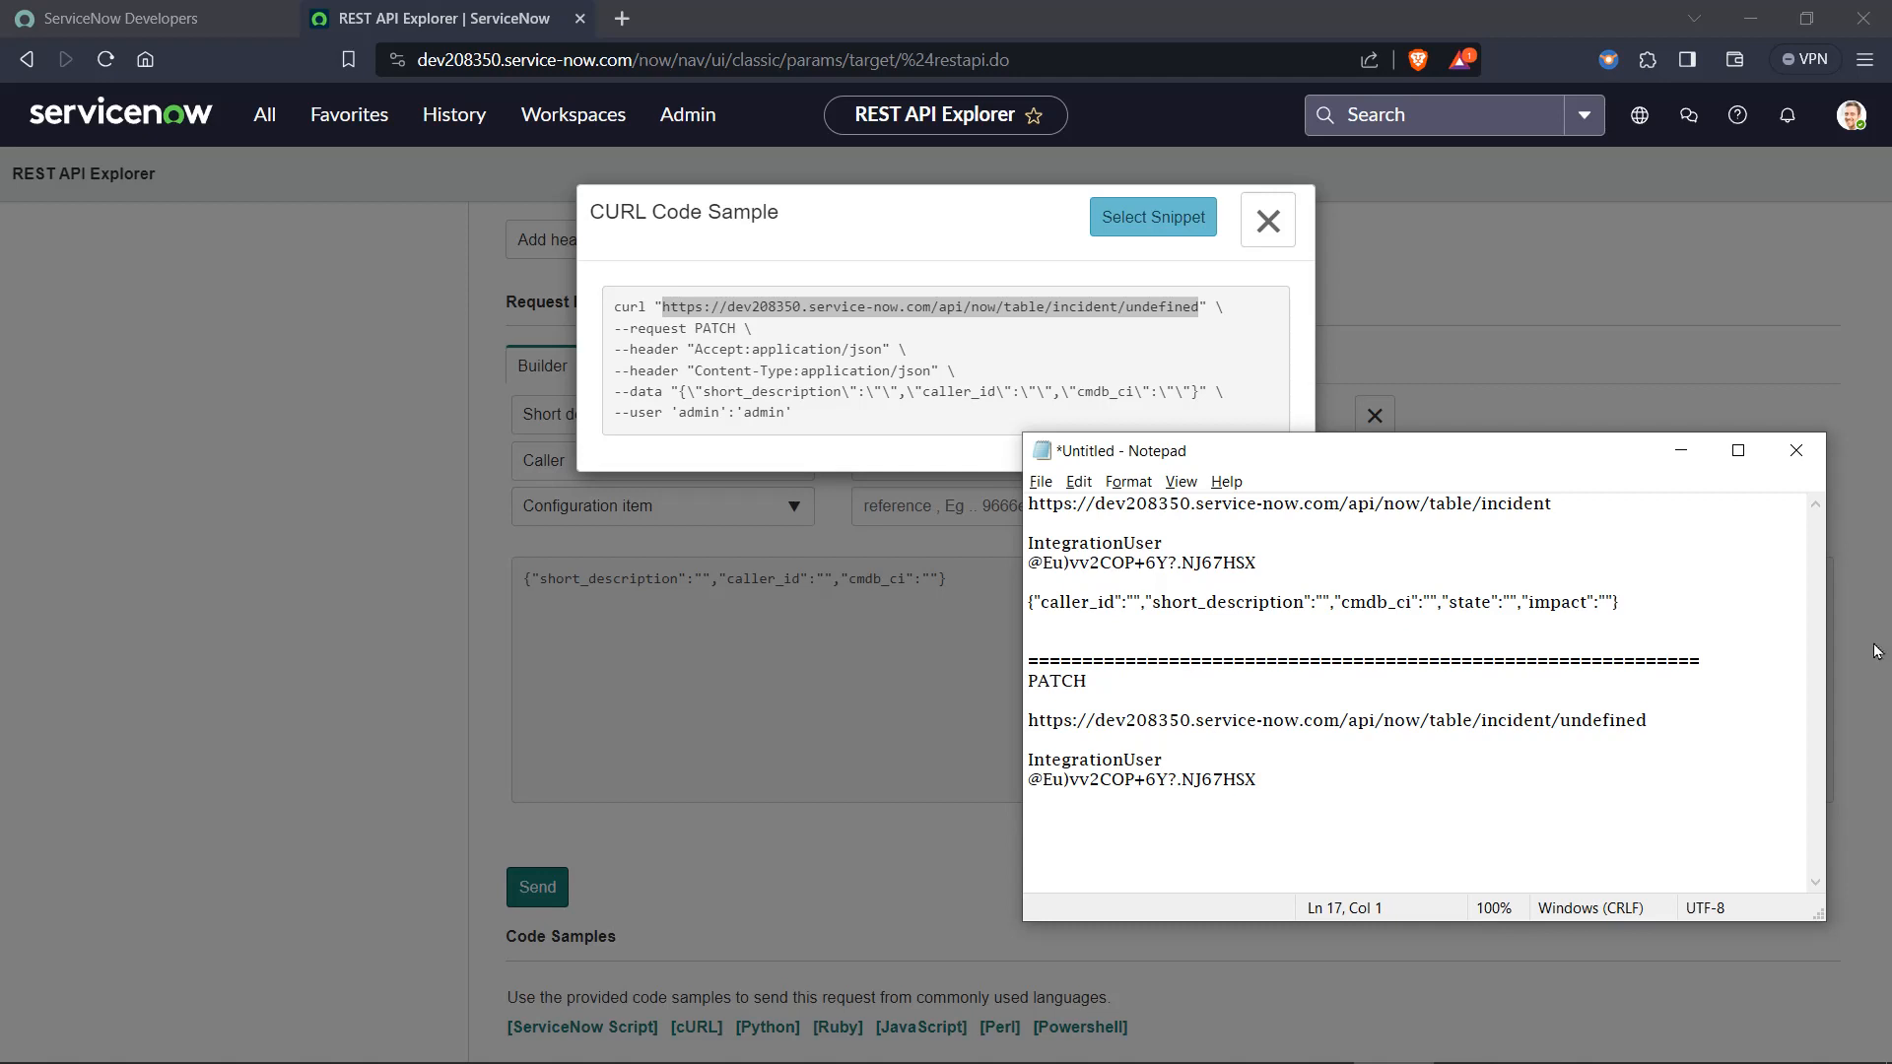
Close the cURL sample, copy the generated JSON request body from REST API Explorer, and paste it below the PATCH credentials in Notepad.
click(1681, 450)
click(1222, 565)
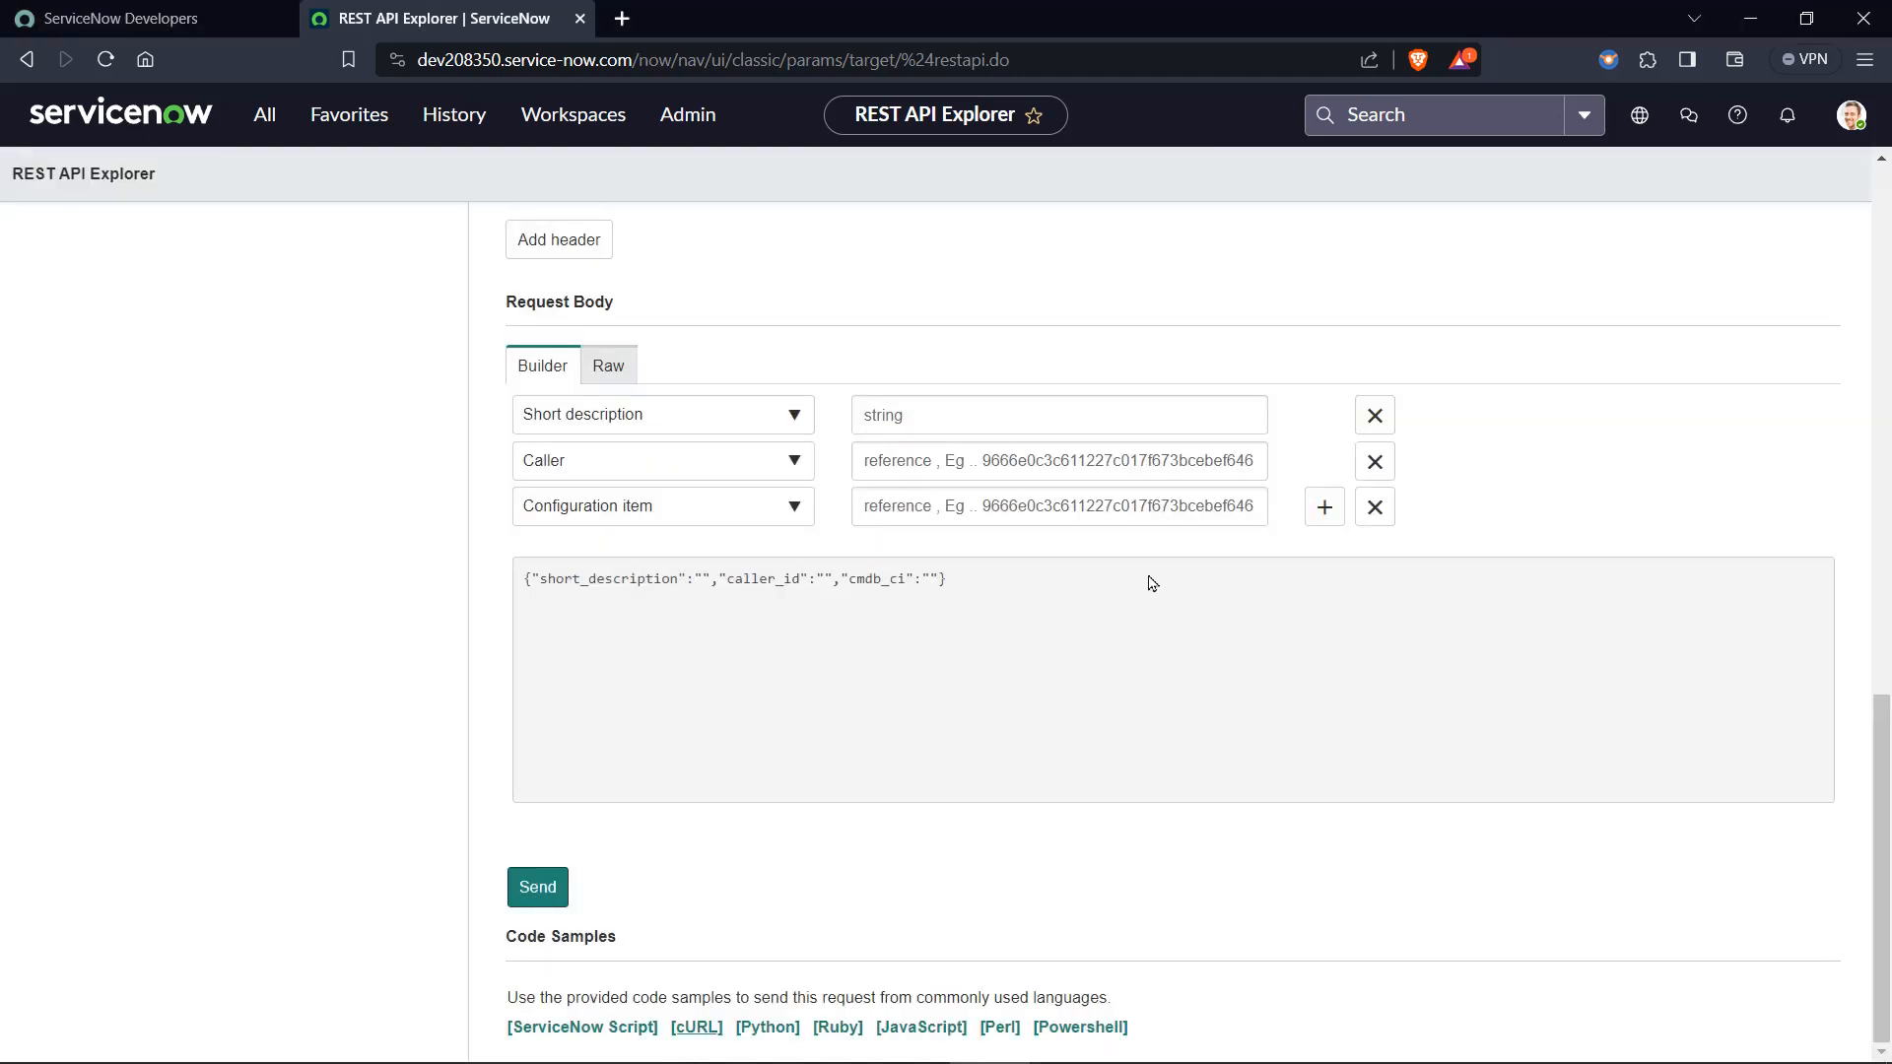
drag(1087, 627, 495, 592)
key(ctrl+c)
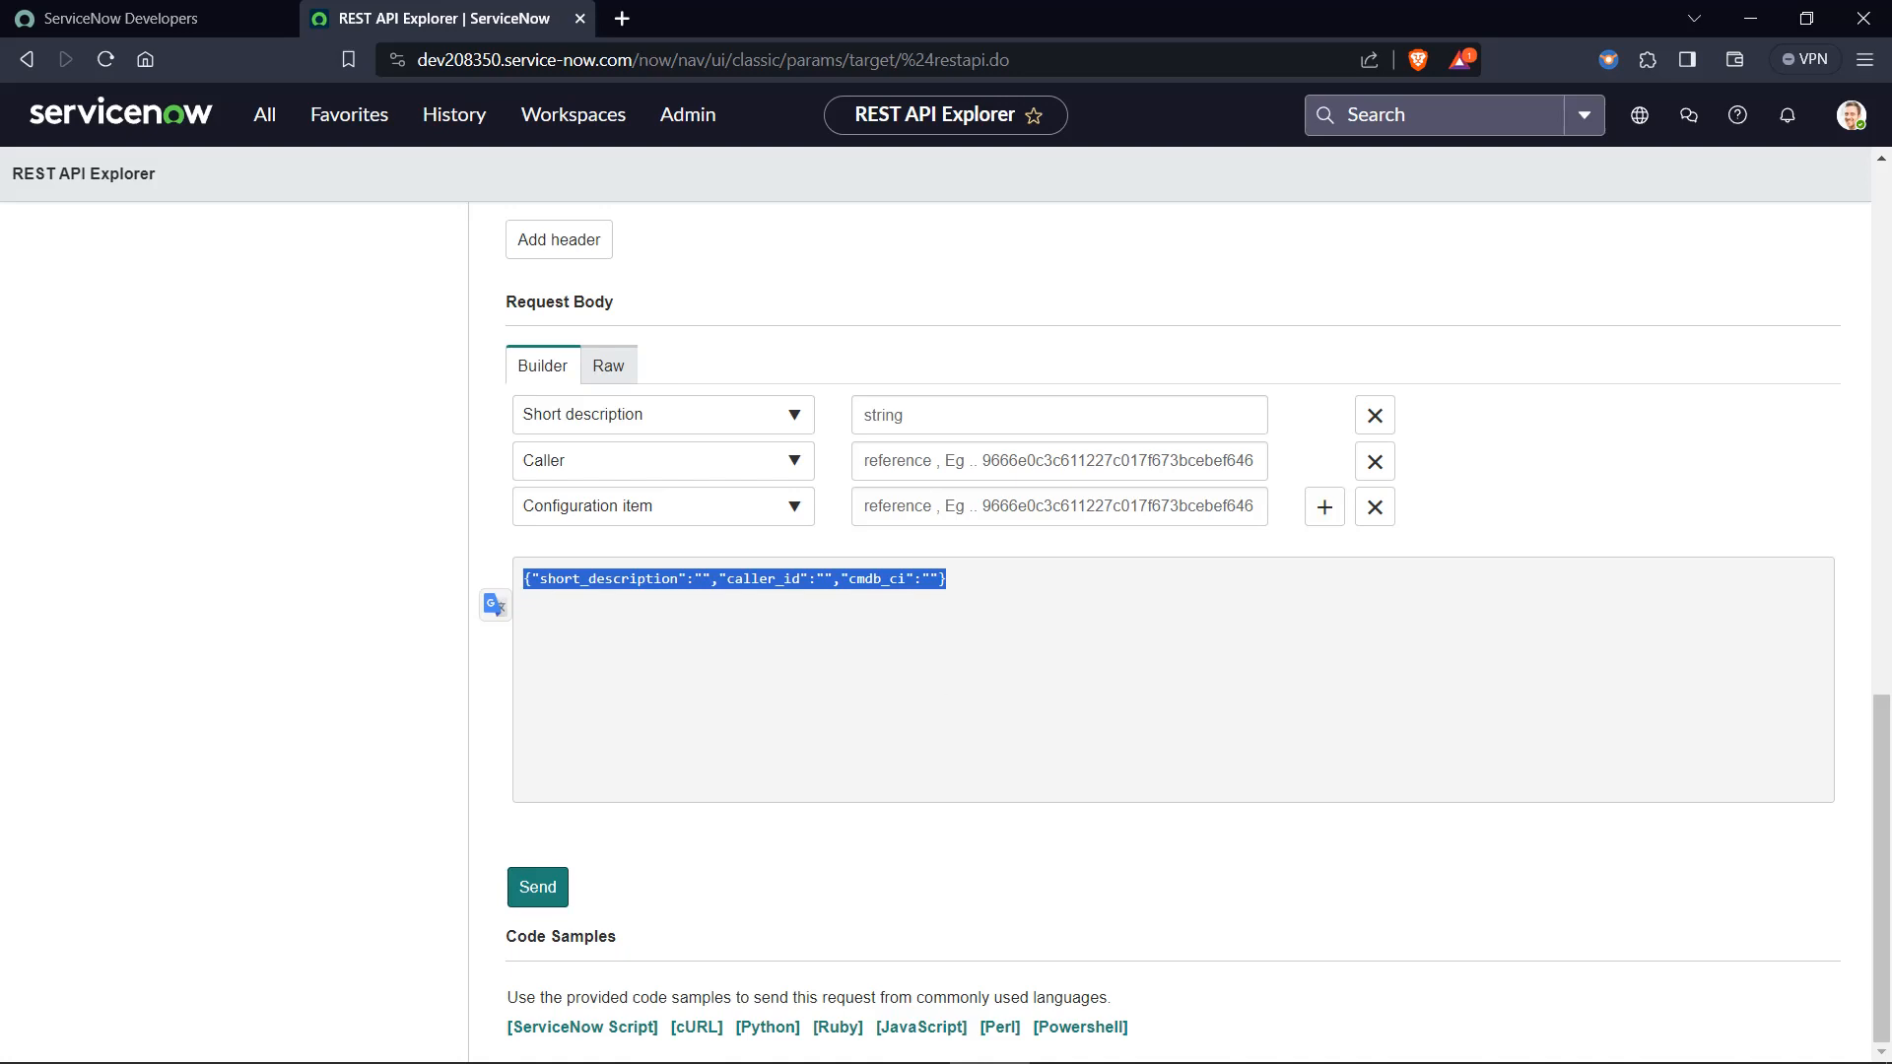
click(1392, 1039)
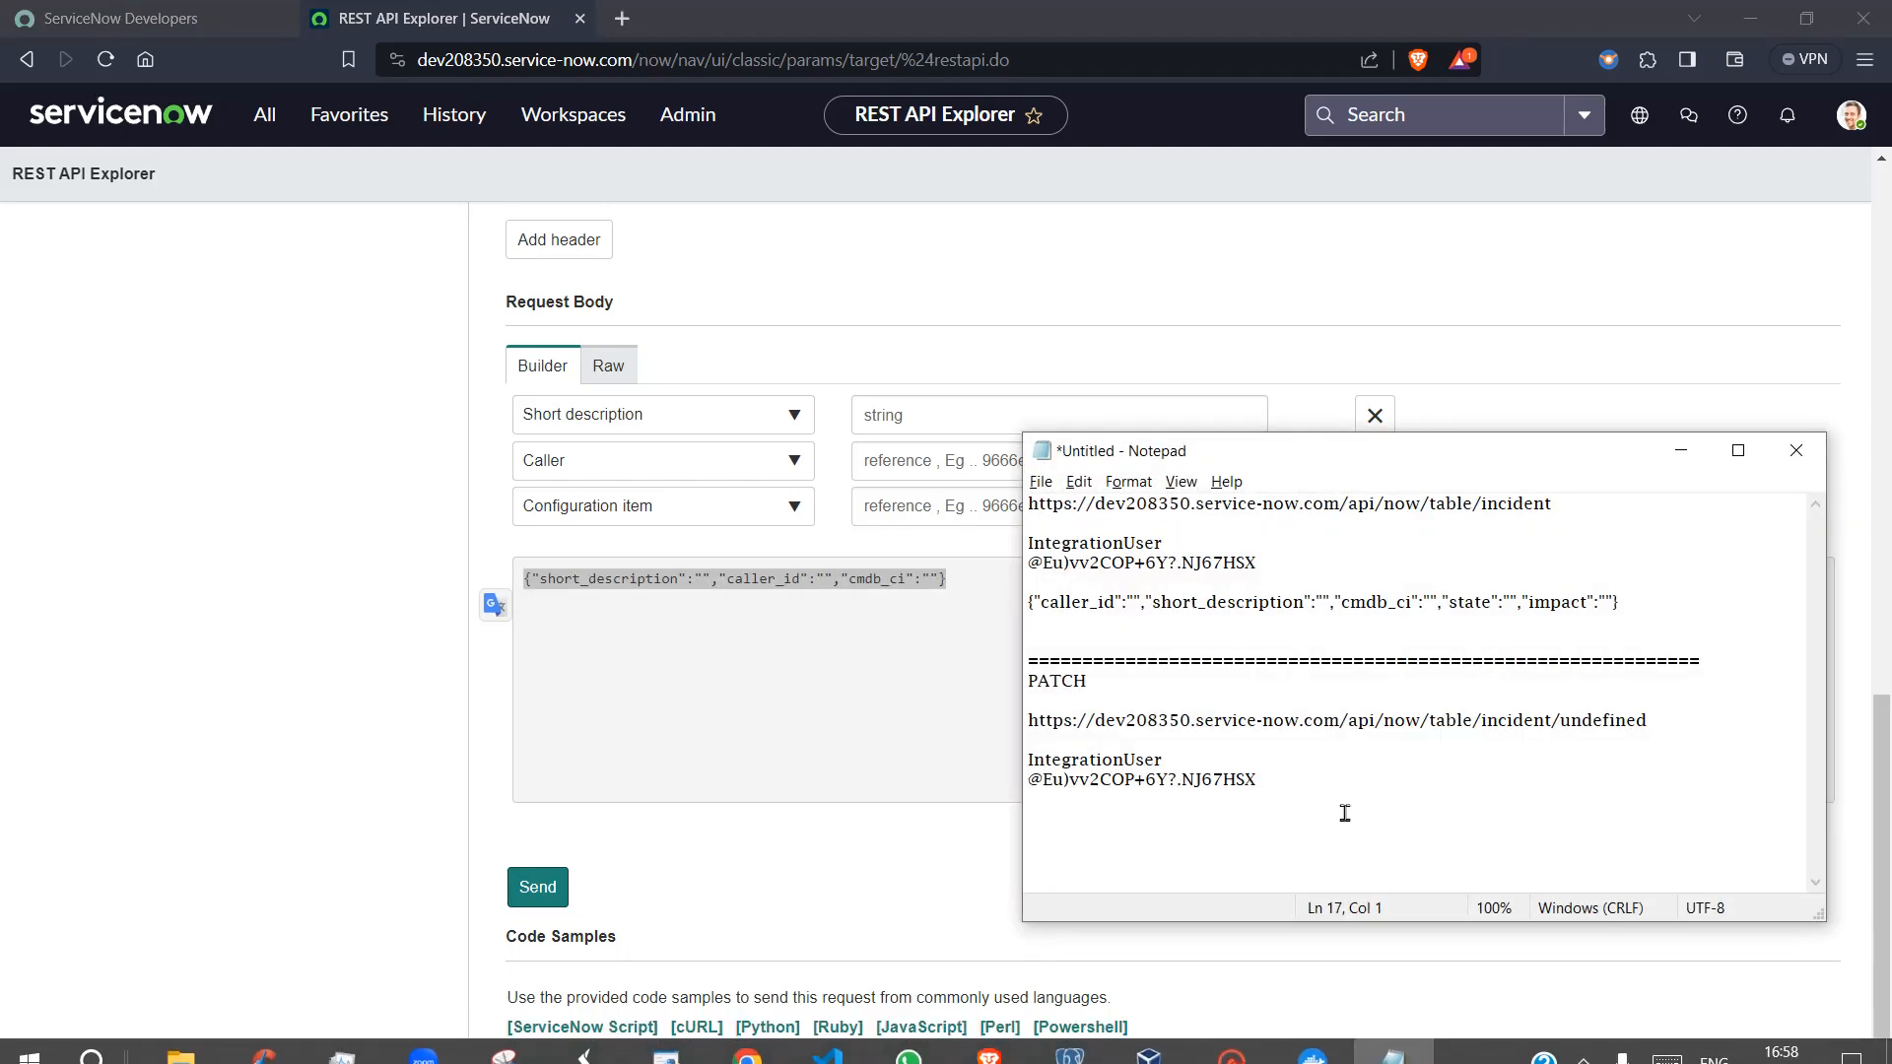
key(ctrl+v)
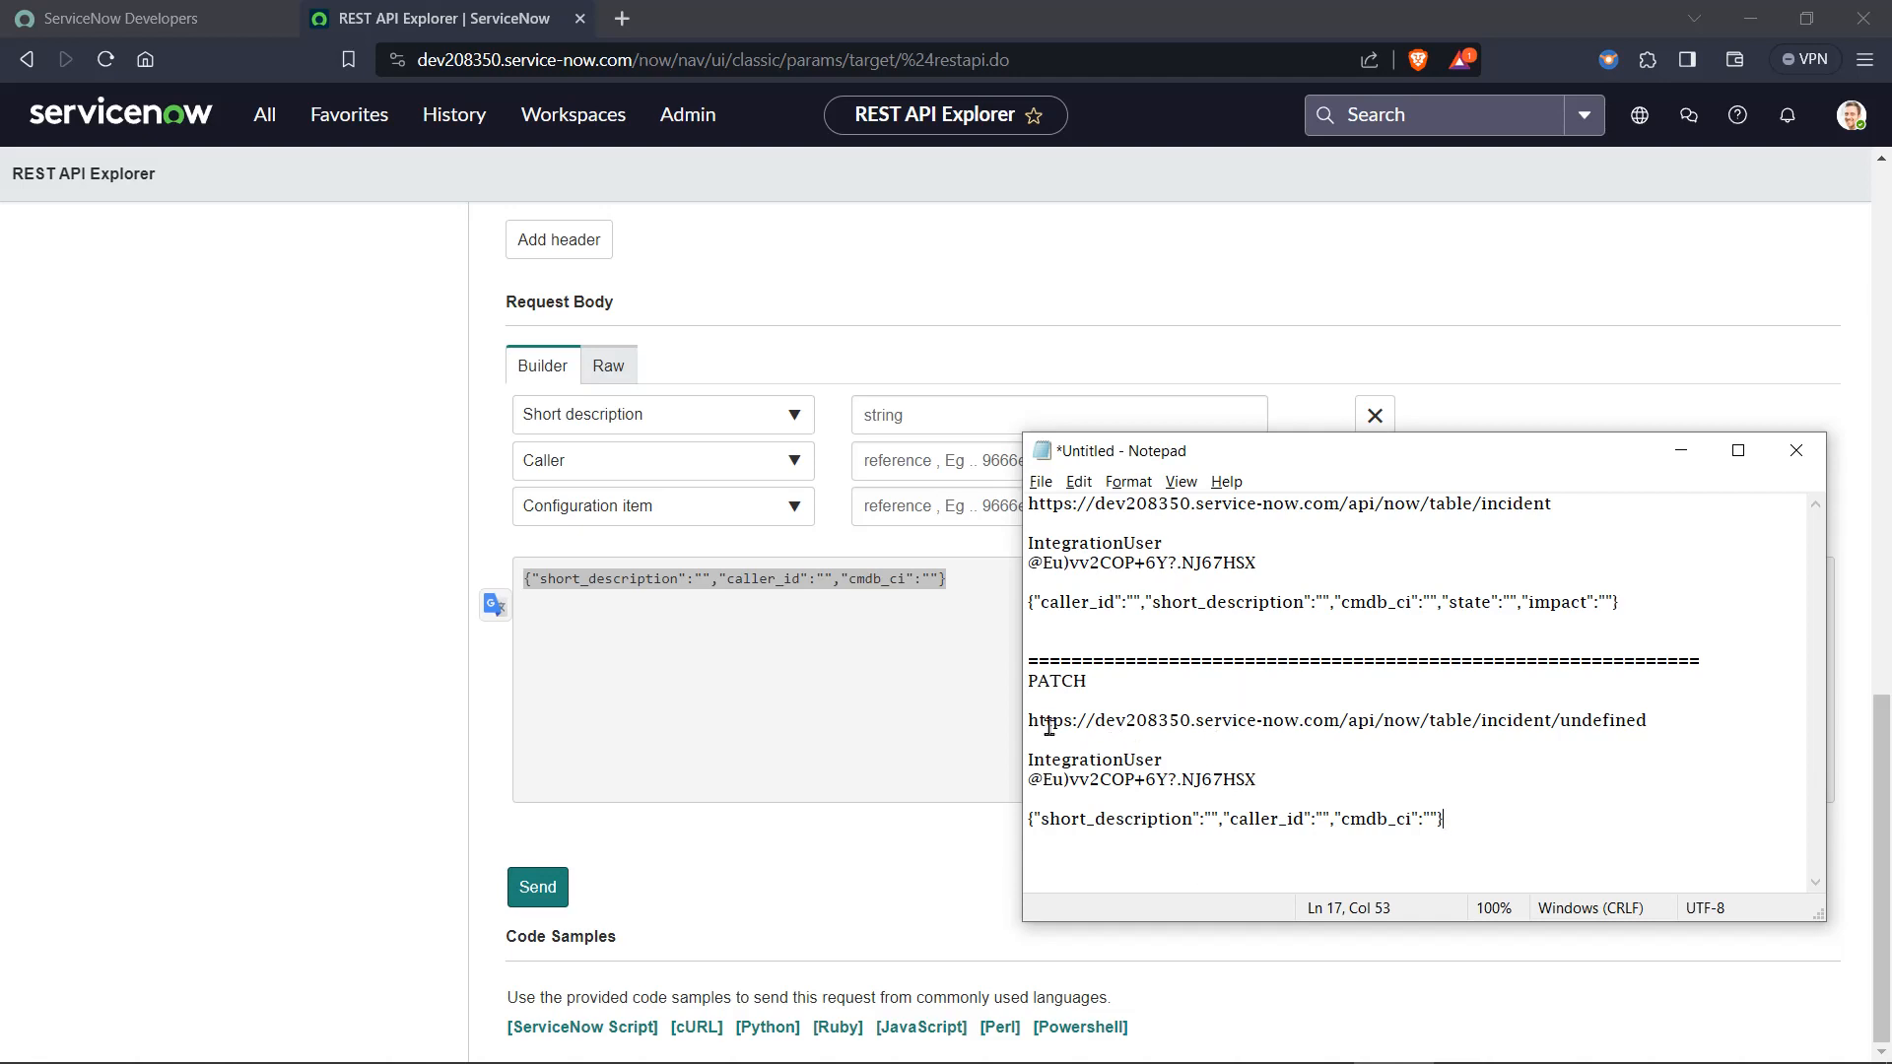
Review the PATCH endpoint, credentials and JSON body in the notes, and the request's path parameters in REST API Explorer.
drag(1028, 721, 1565, 720)
click(1702, 725)
click(1286, 739)
drag(1273, 779, 1024, 757)
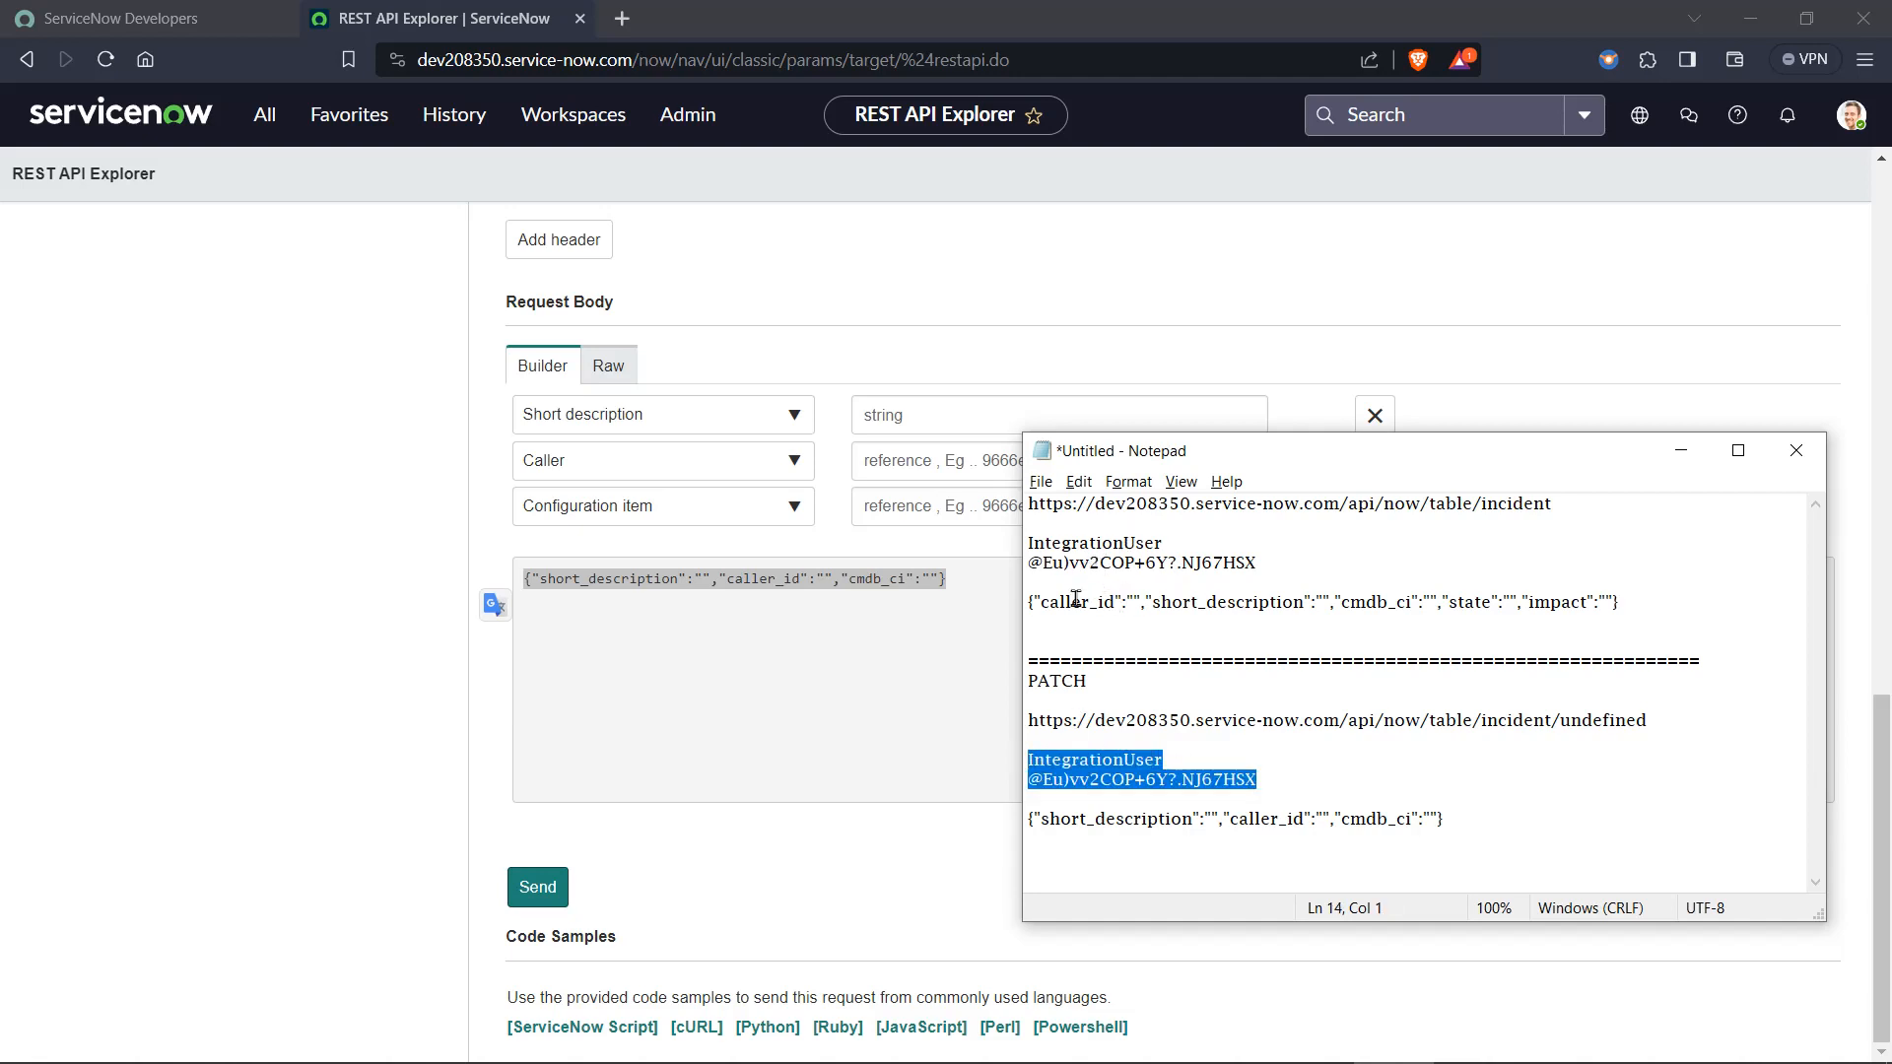
click(1297, 780)
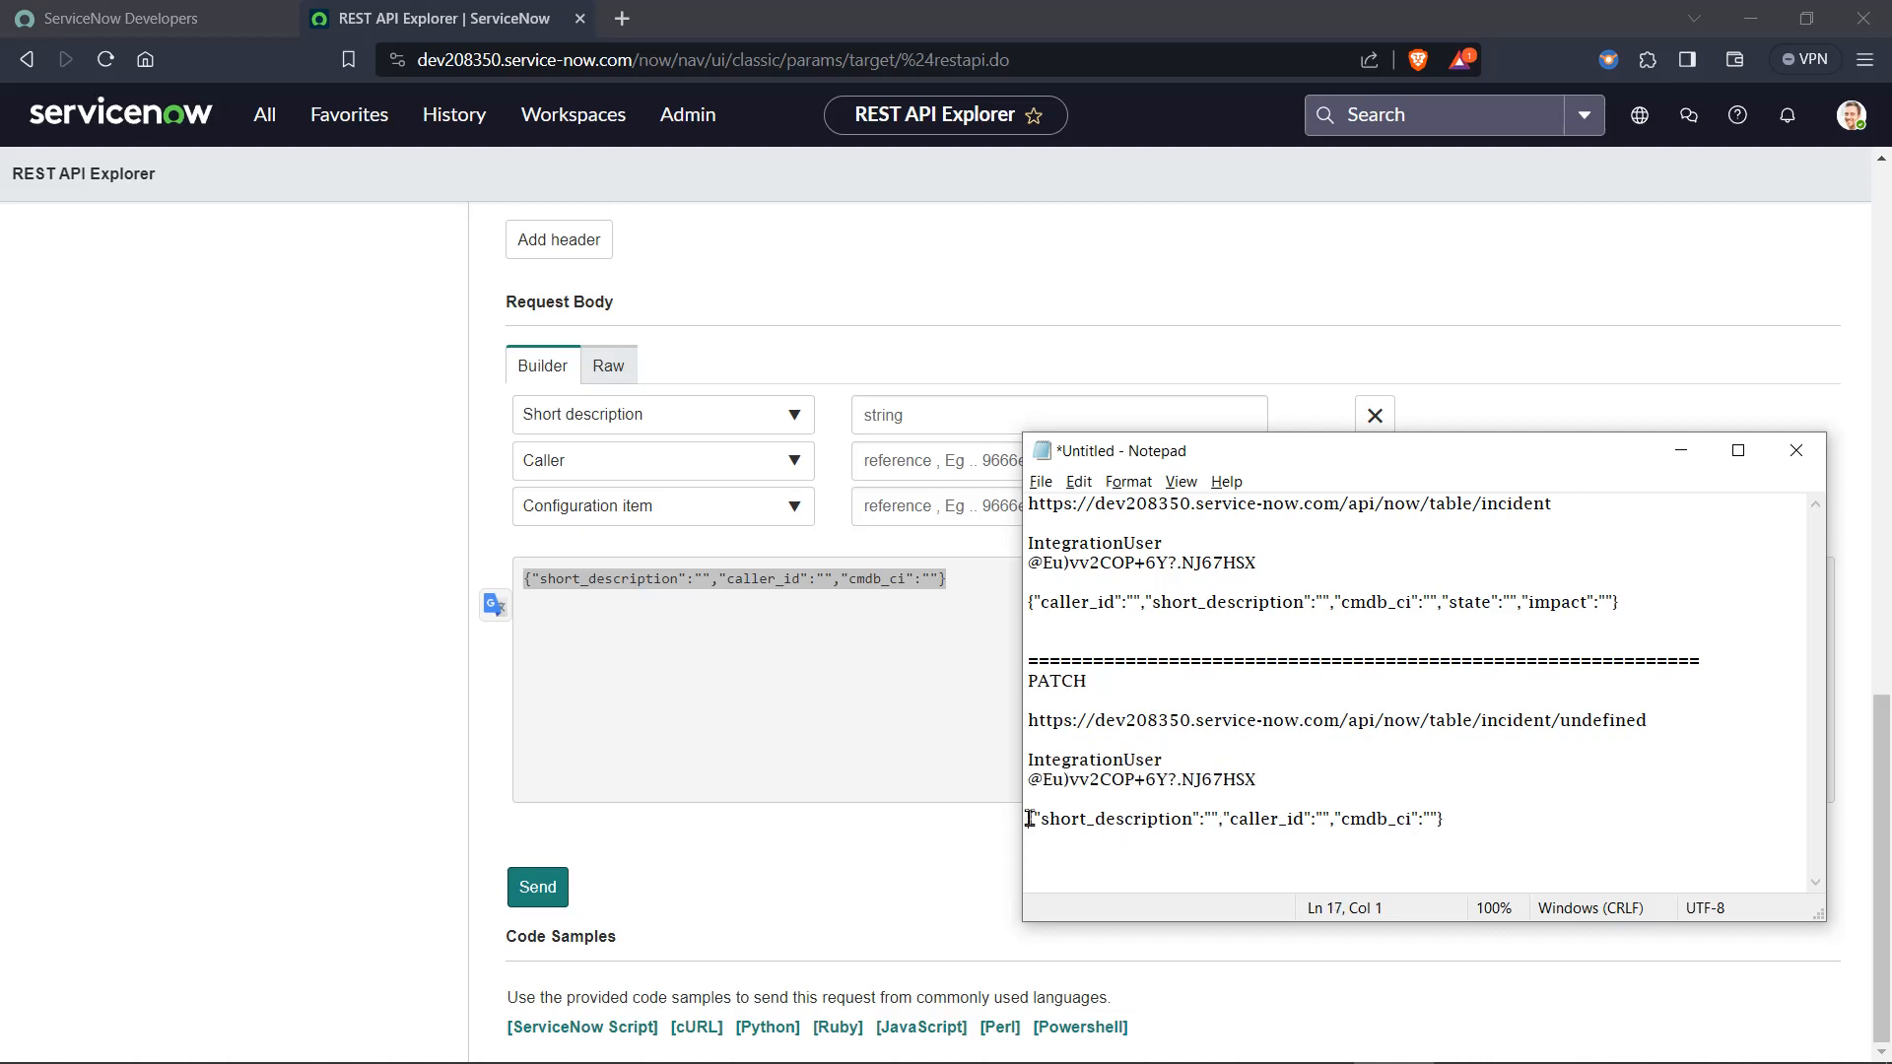
drag(1029, 819, 1522, 819)
click(1523, 819)
click(1681, 451)
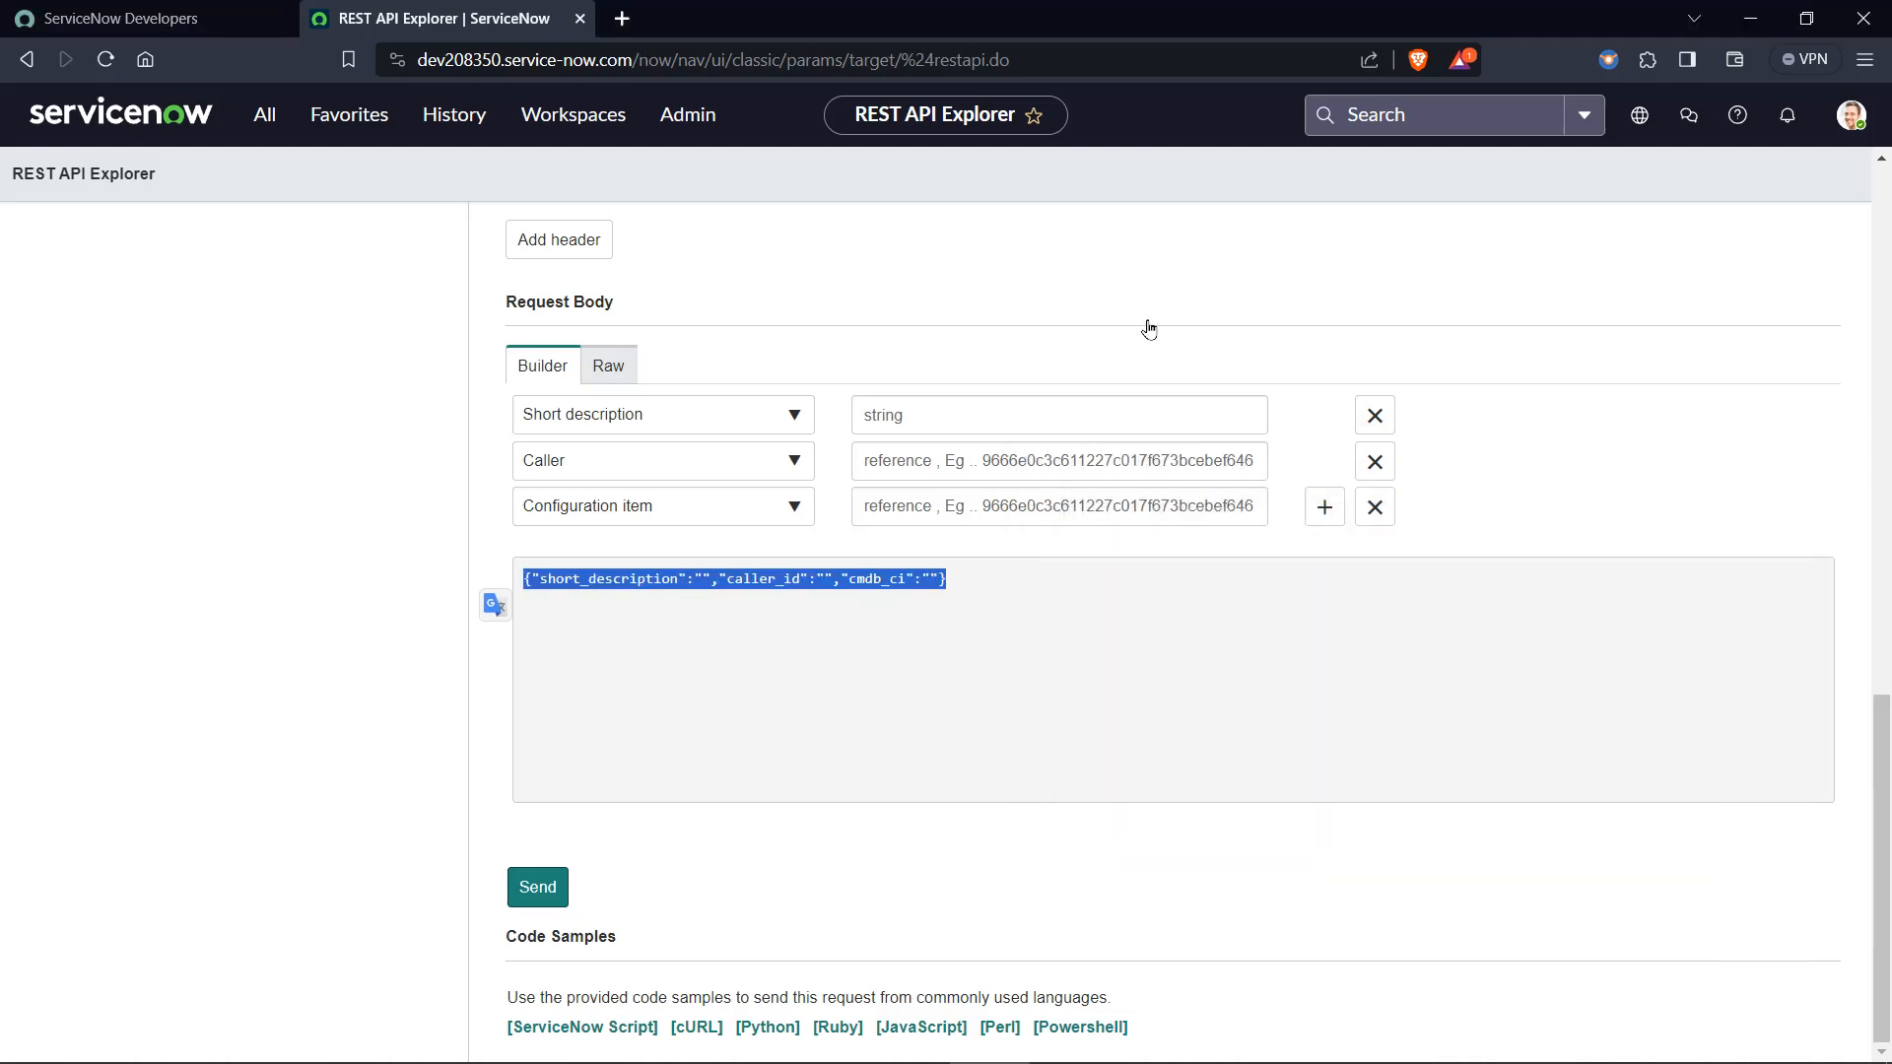
click(306, 638)
scroll(568, 677, up, 10)
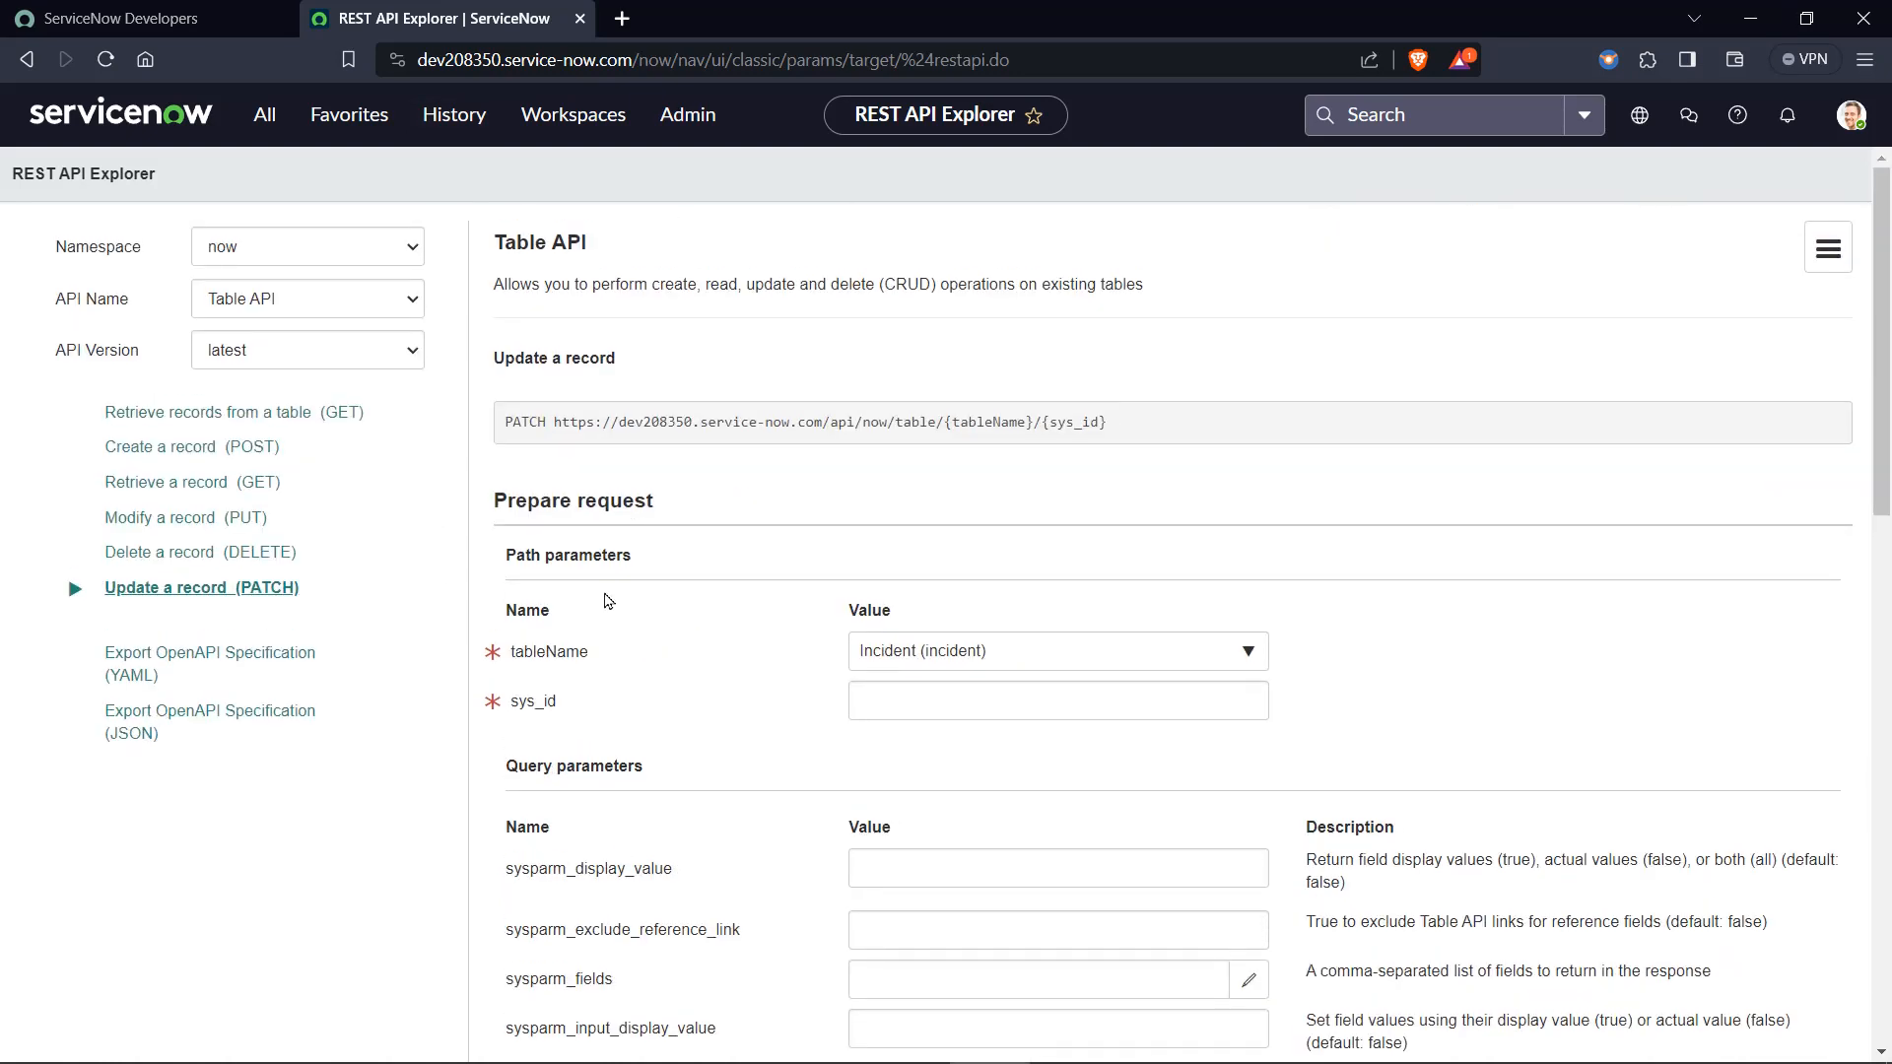
scroll(608, 600, down, 15)
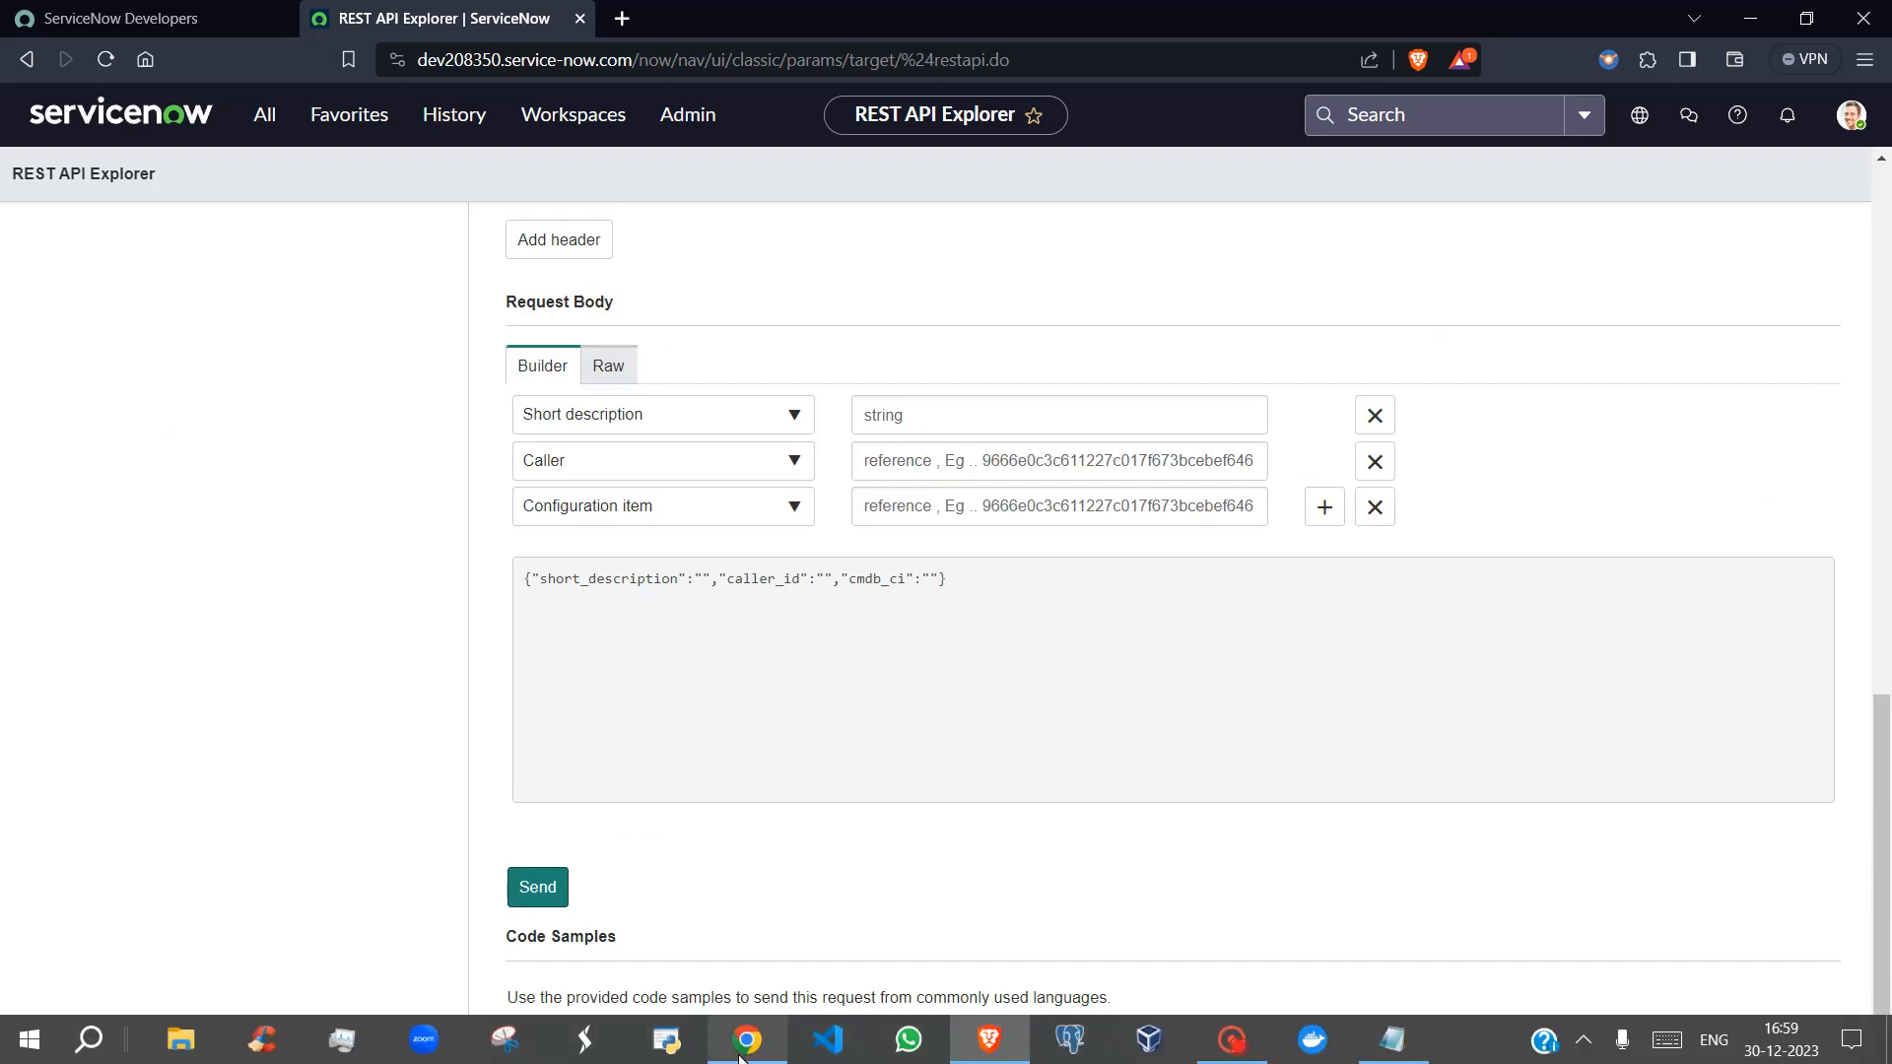
Switch to the other ServiceNow instance in Chrome, filter the navigator for "REST M" and open the REST Message list.
click(741, 1057)
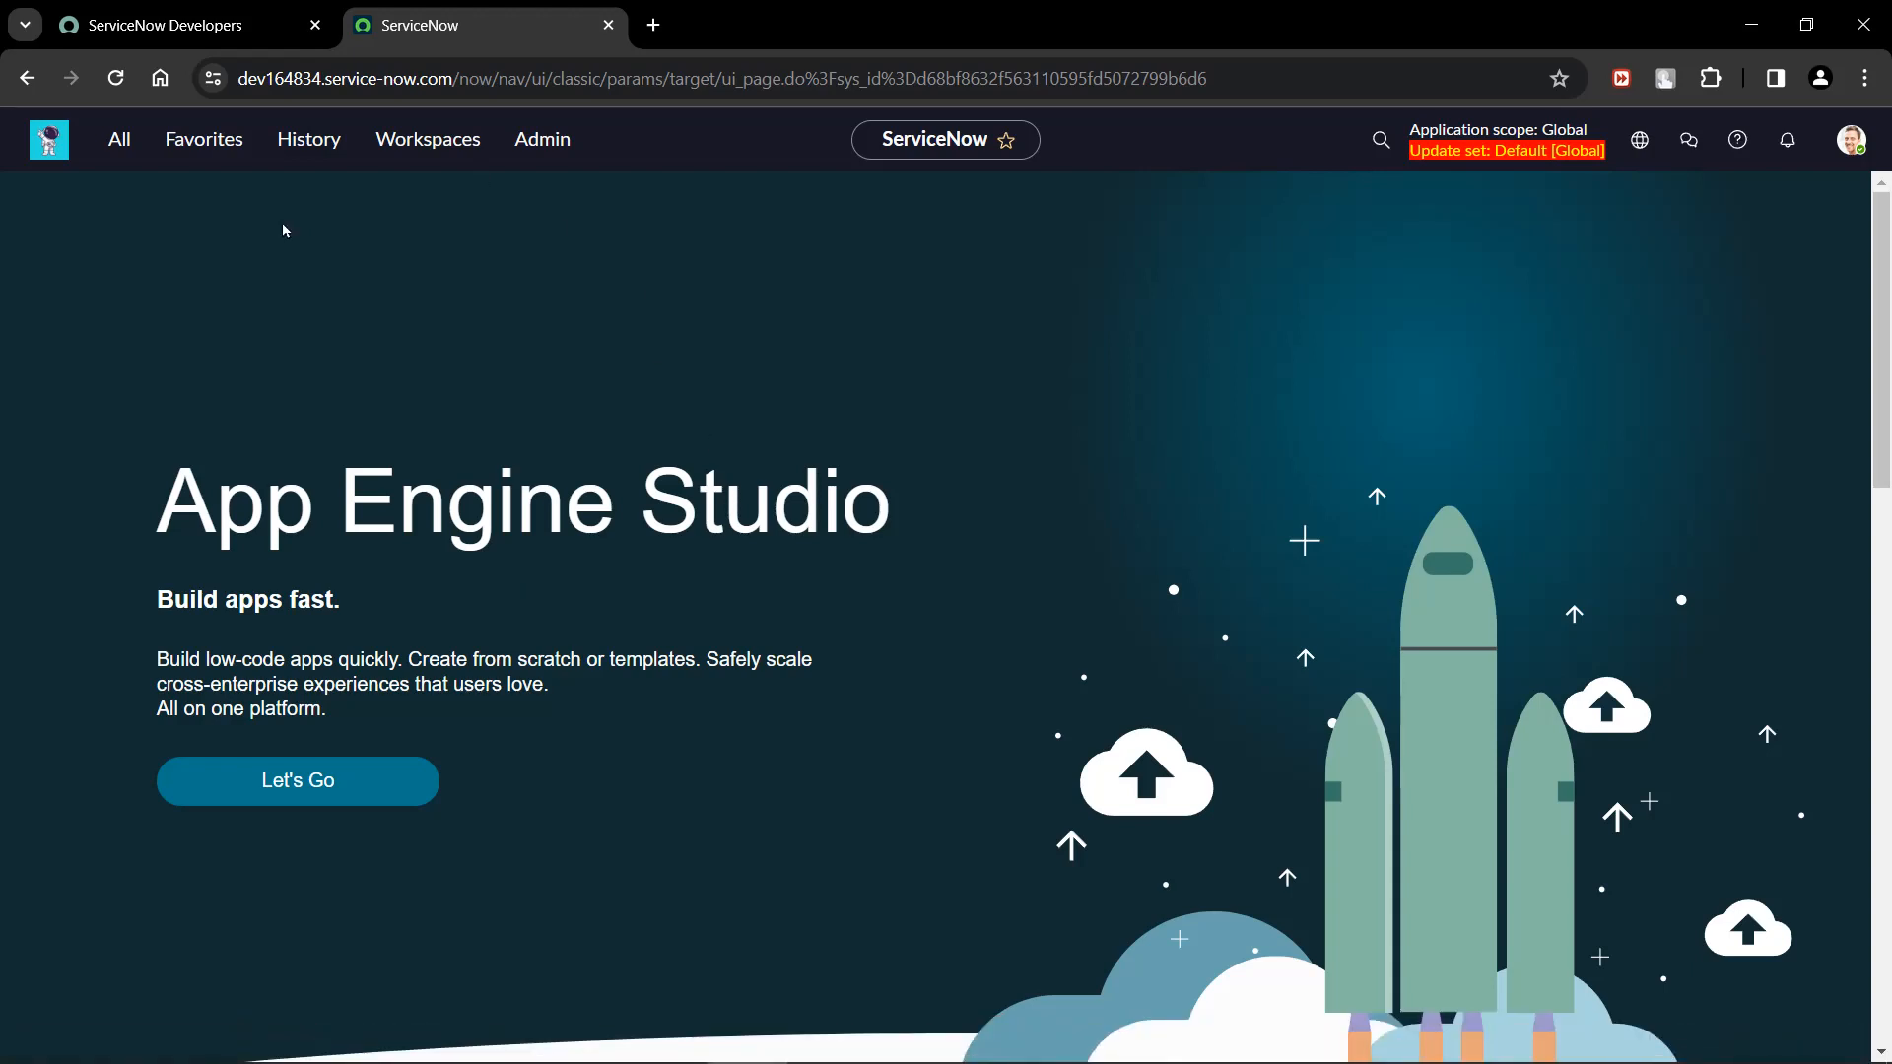
click(98, 151)
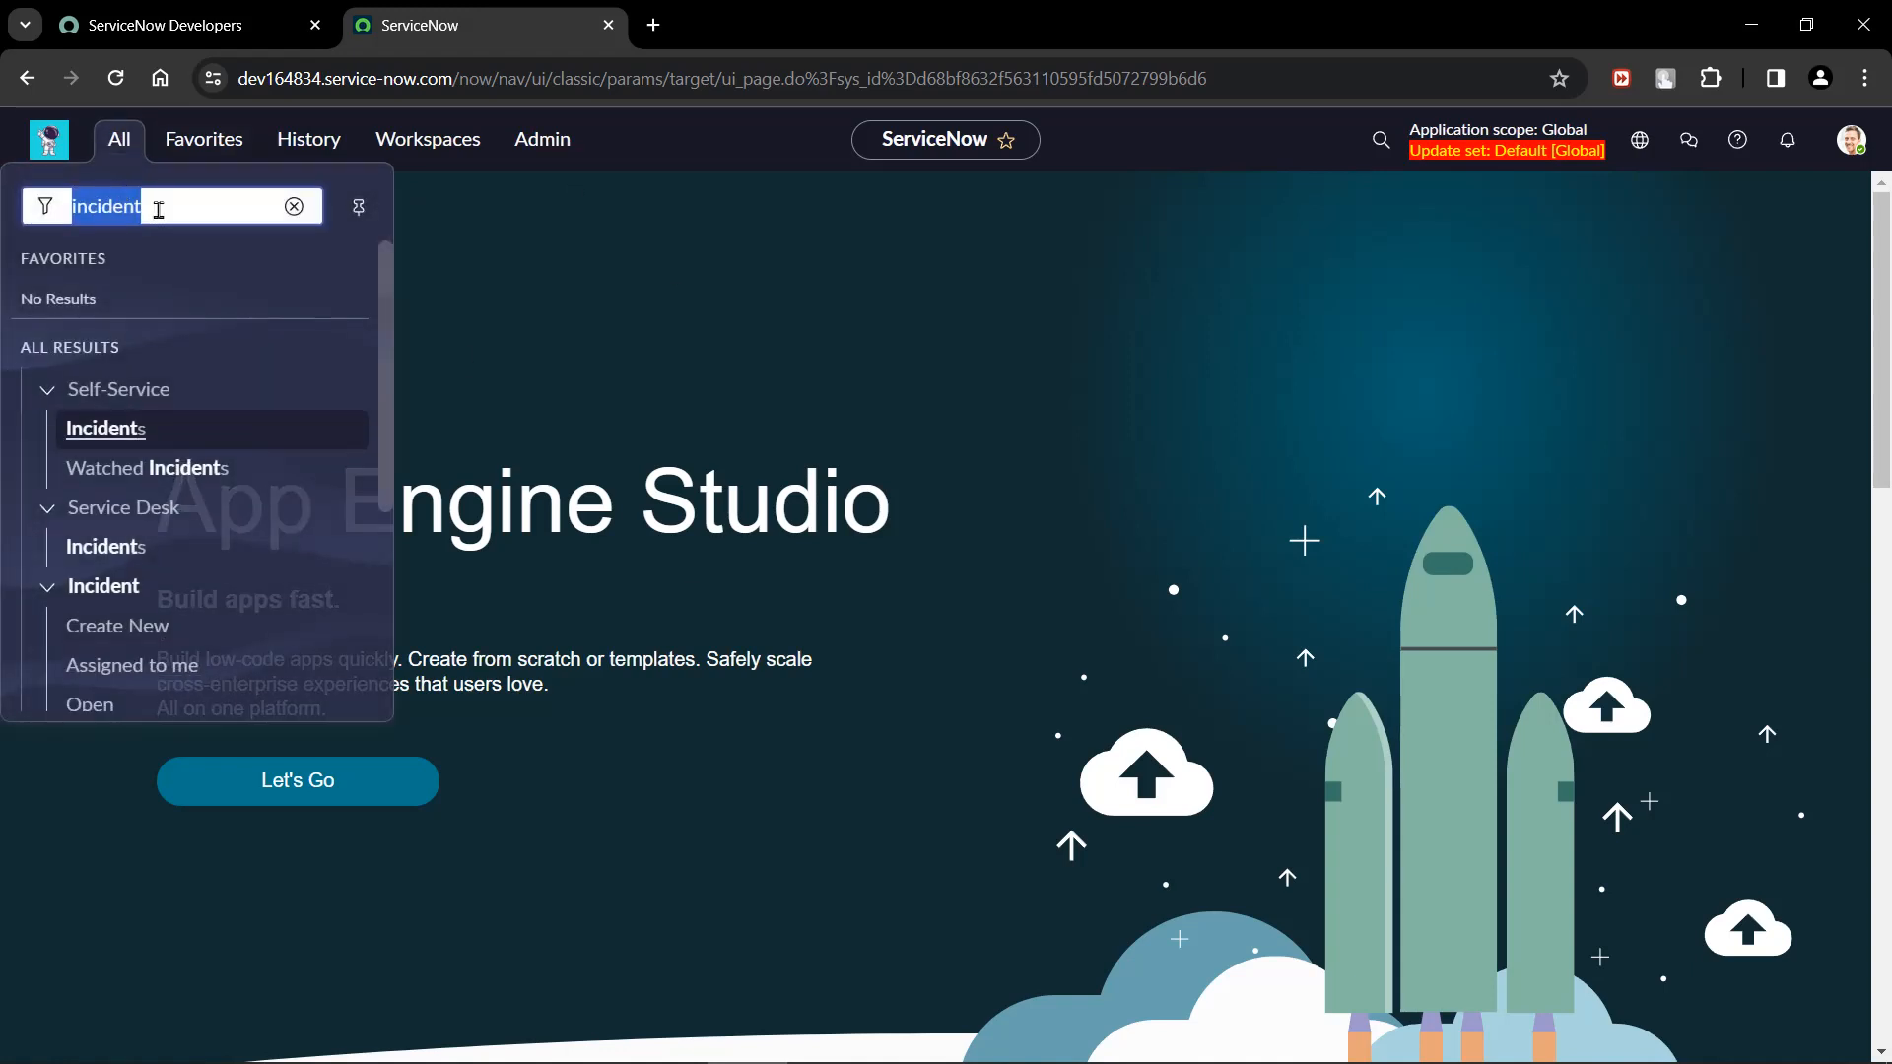
key(BackSpace)
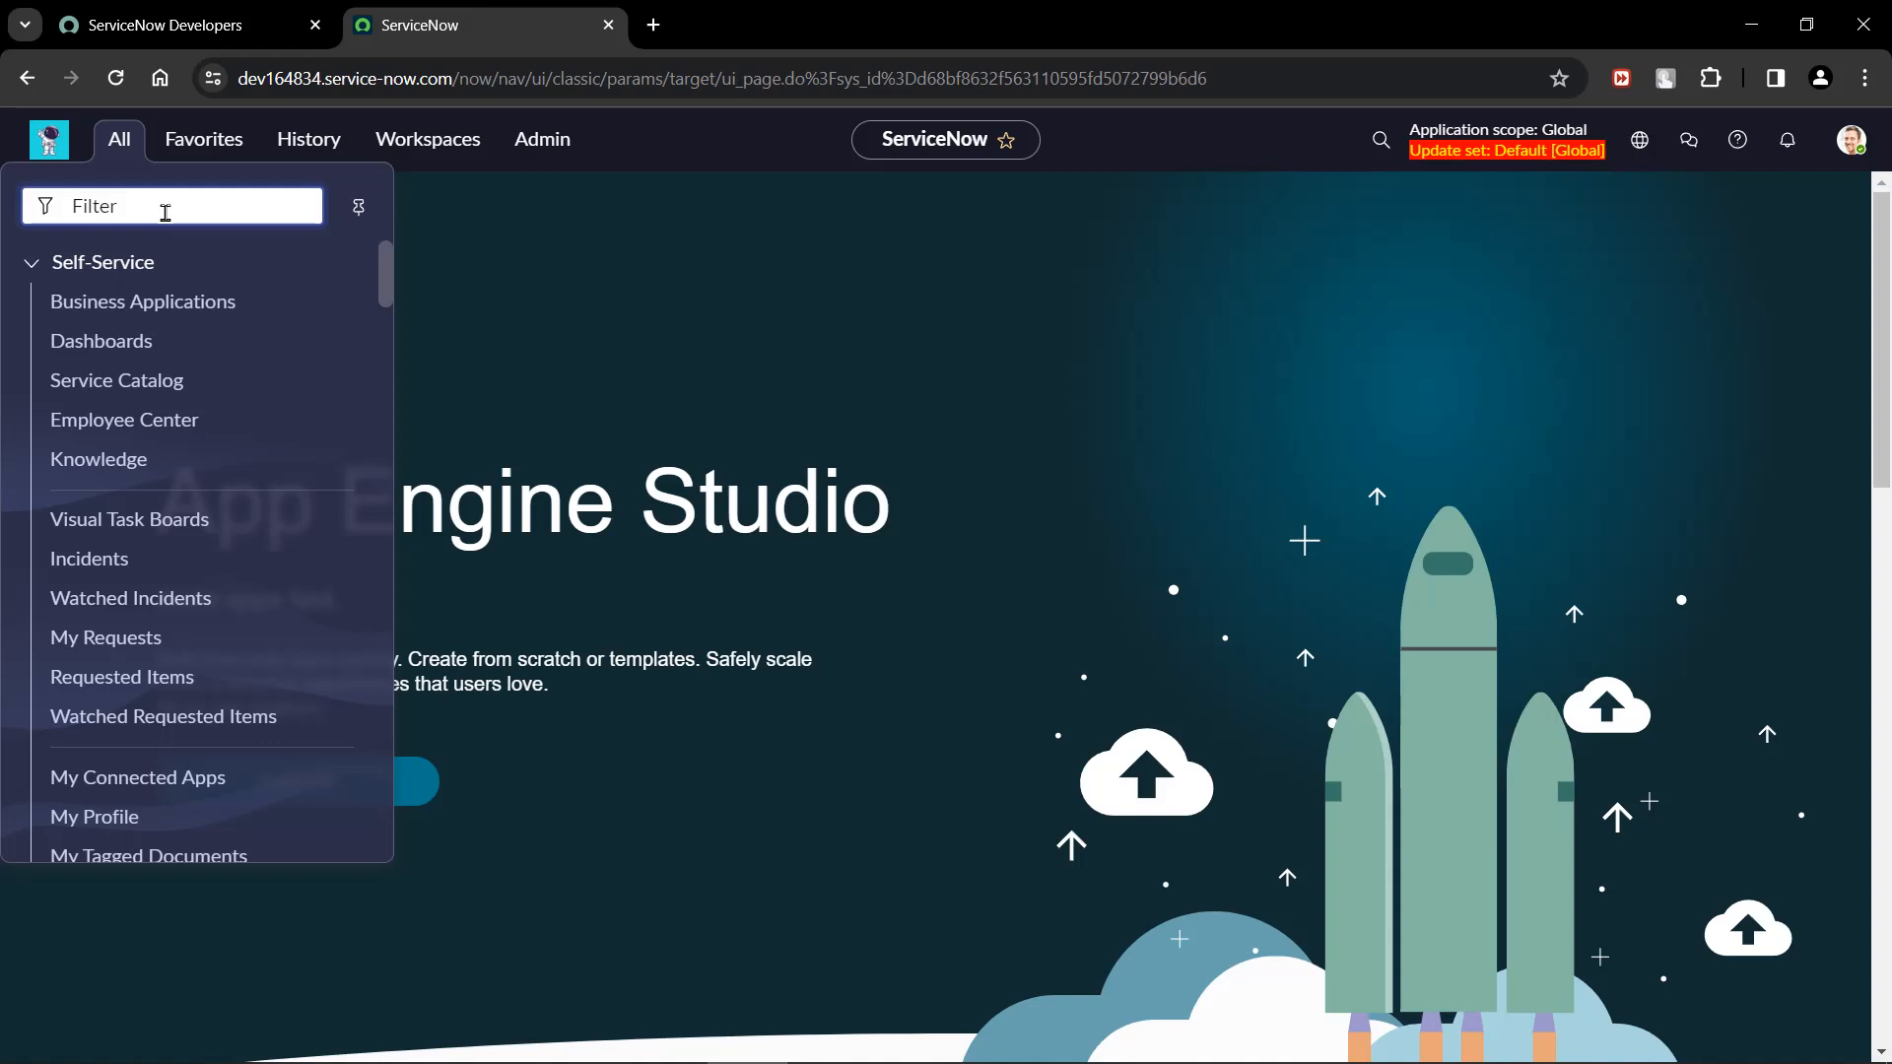
text(REST M)
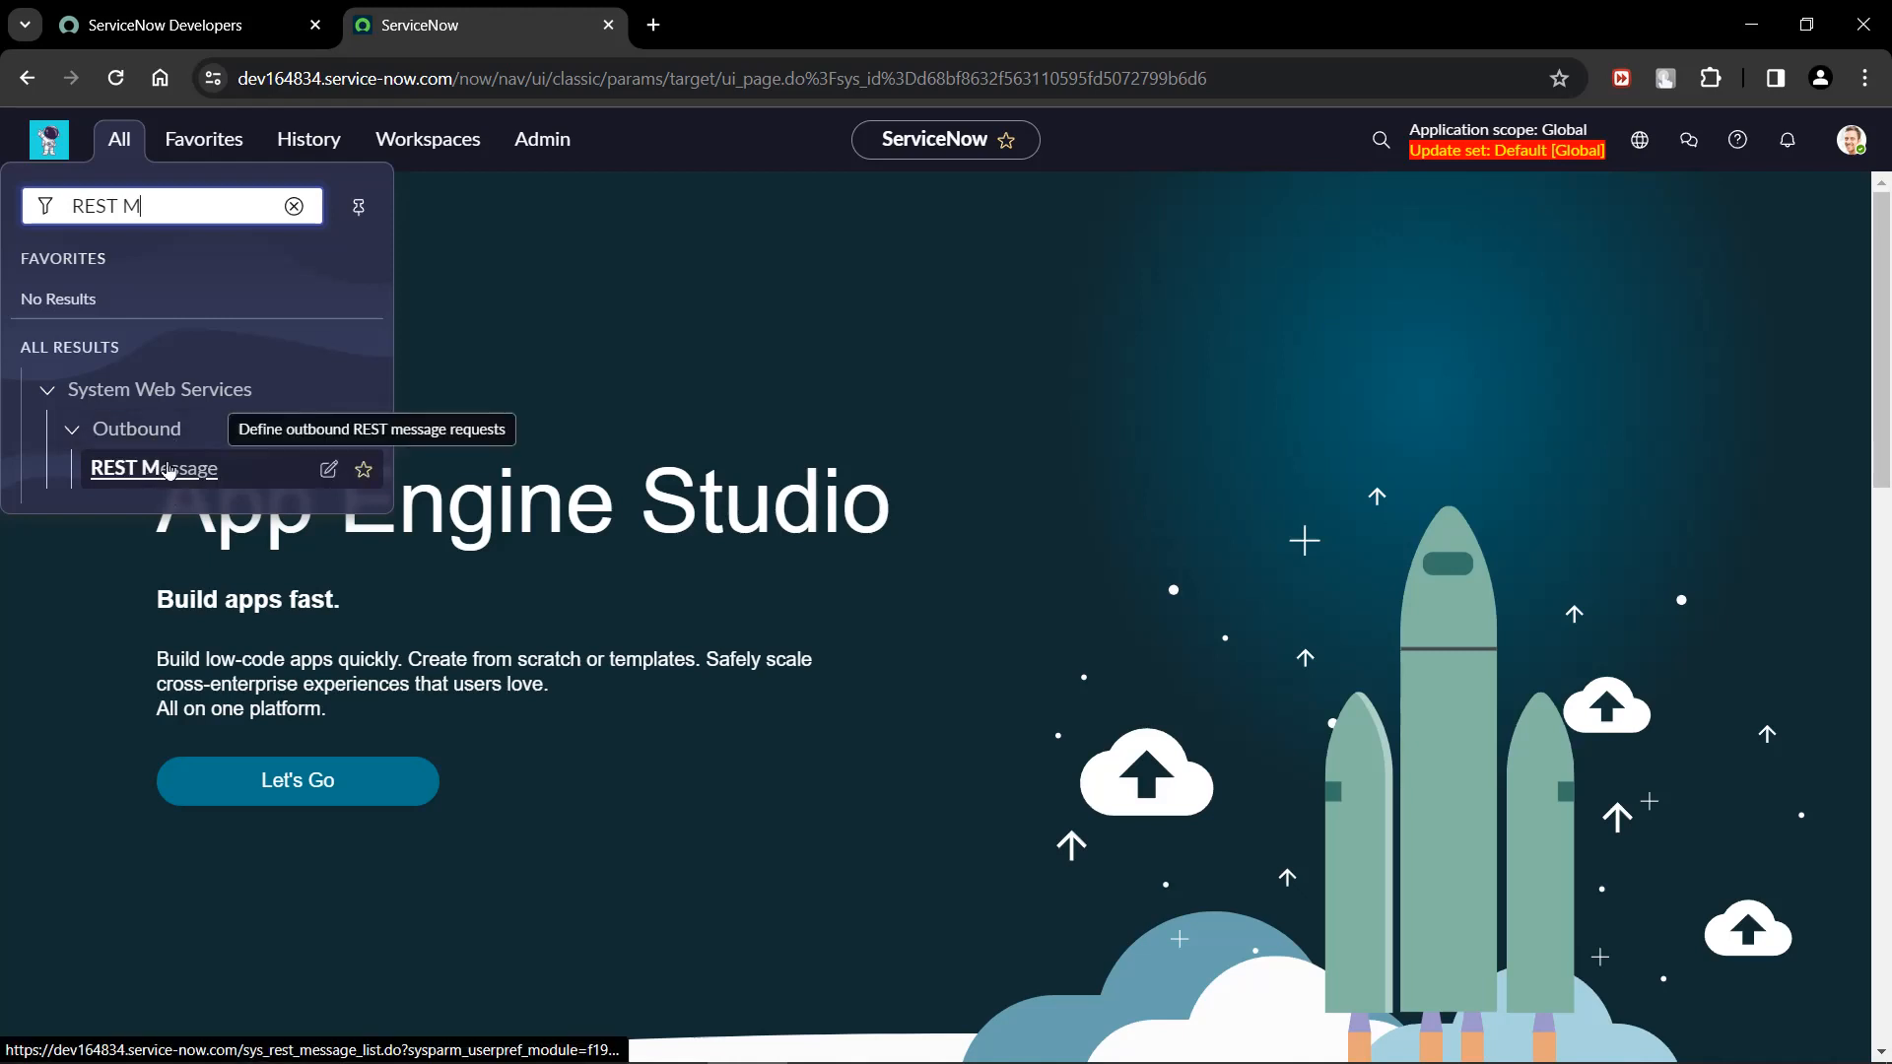
click(135, 458)
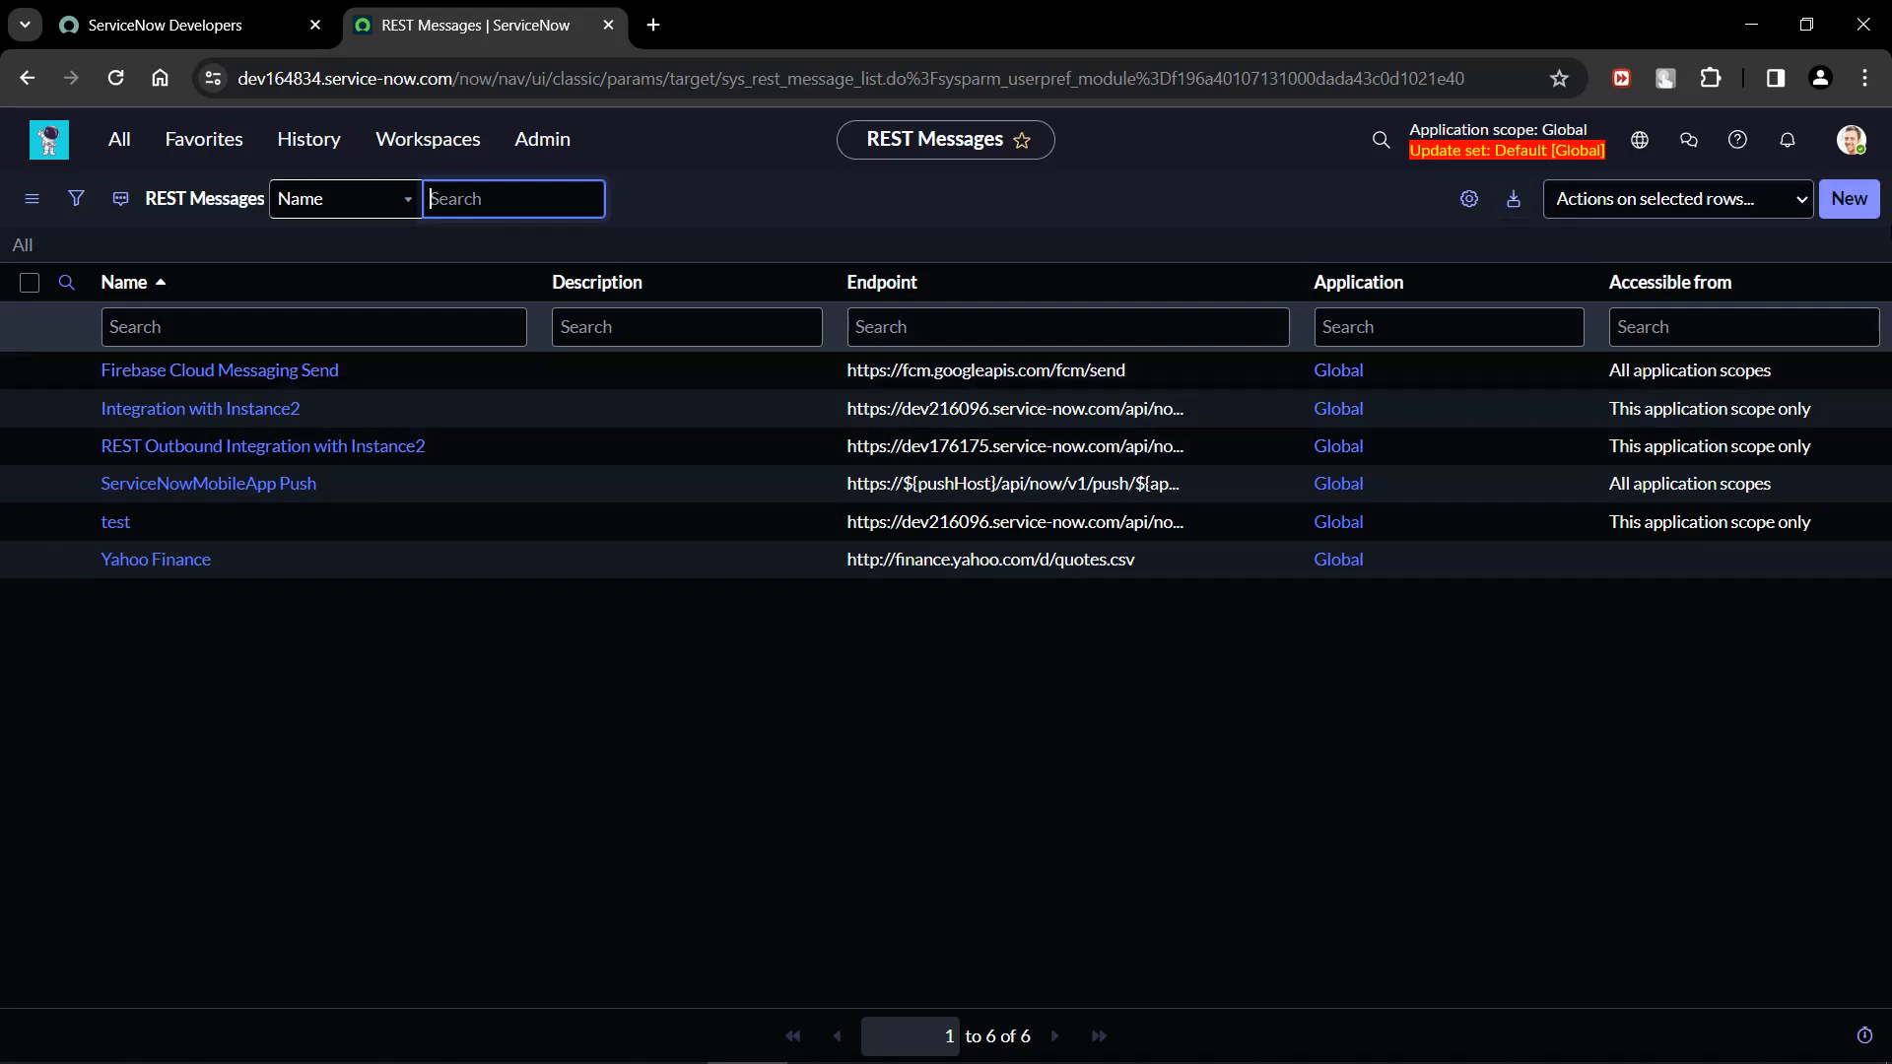
Create a new REST message record and name it Integration.
click(1853, 209)
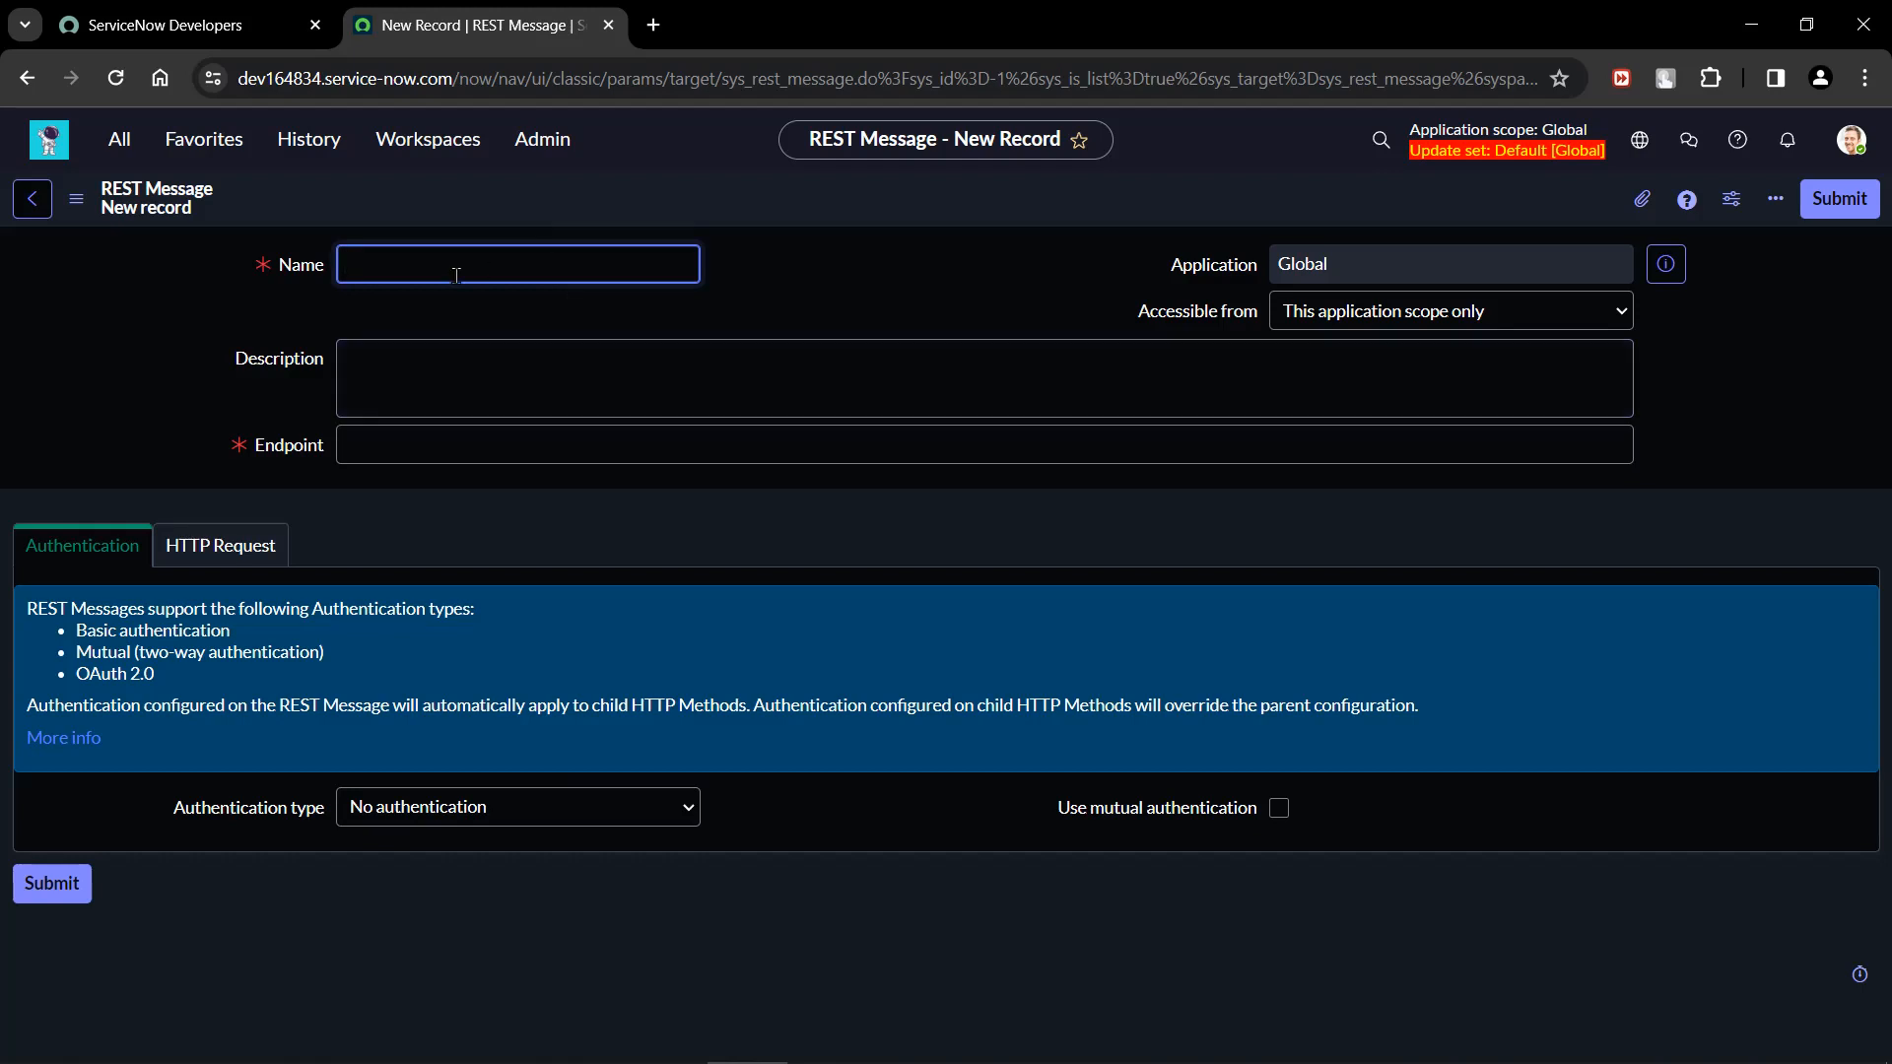
text(i)
text(Integrat)
text(ion)
click(464, 448)
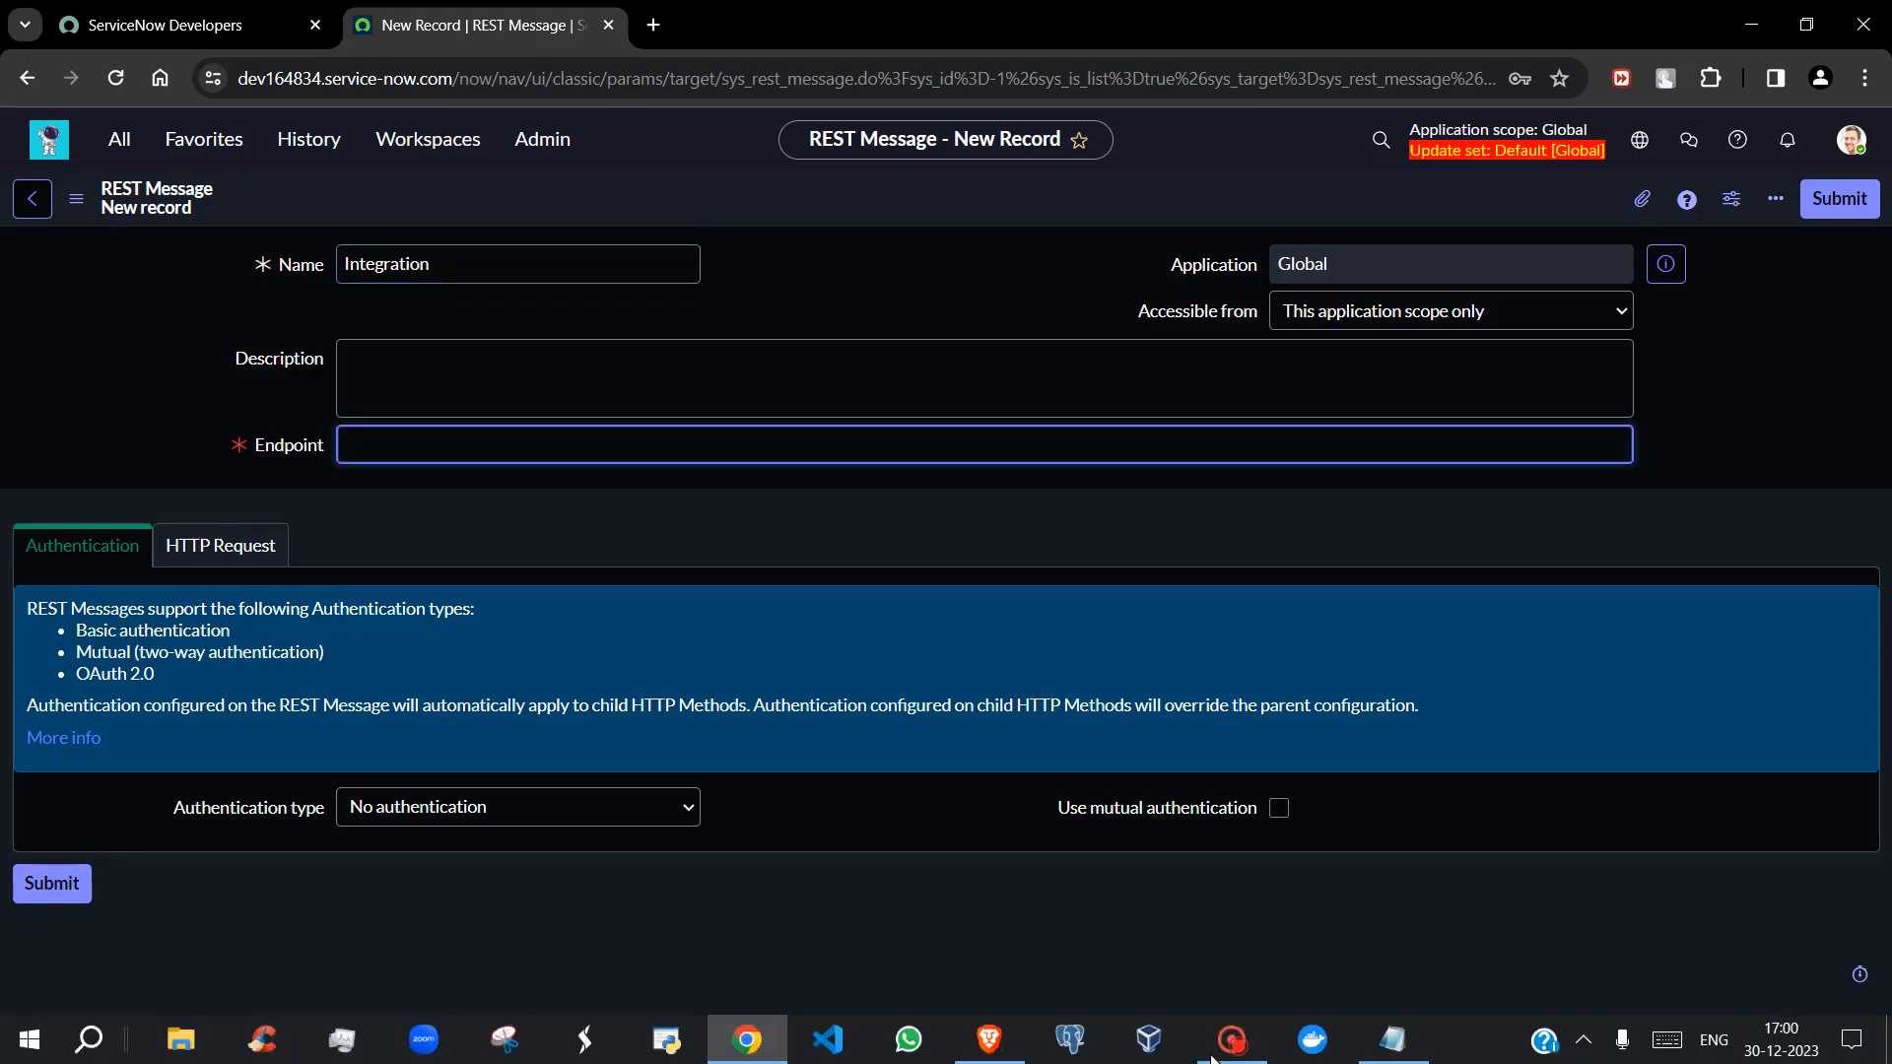
click(1387, 1042)
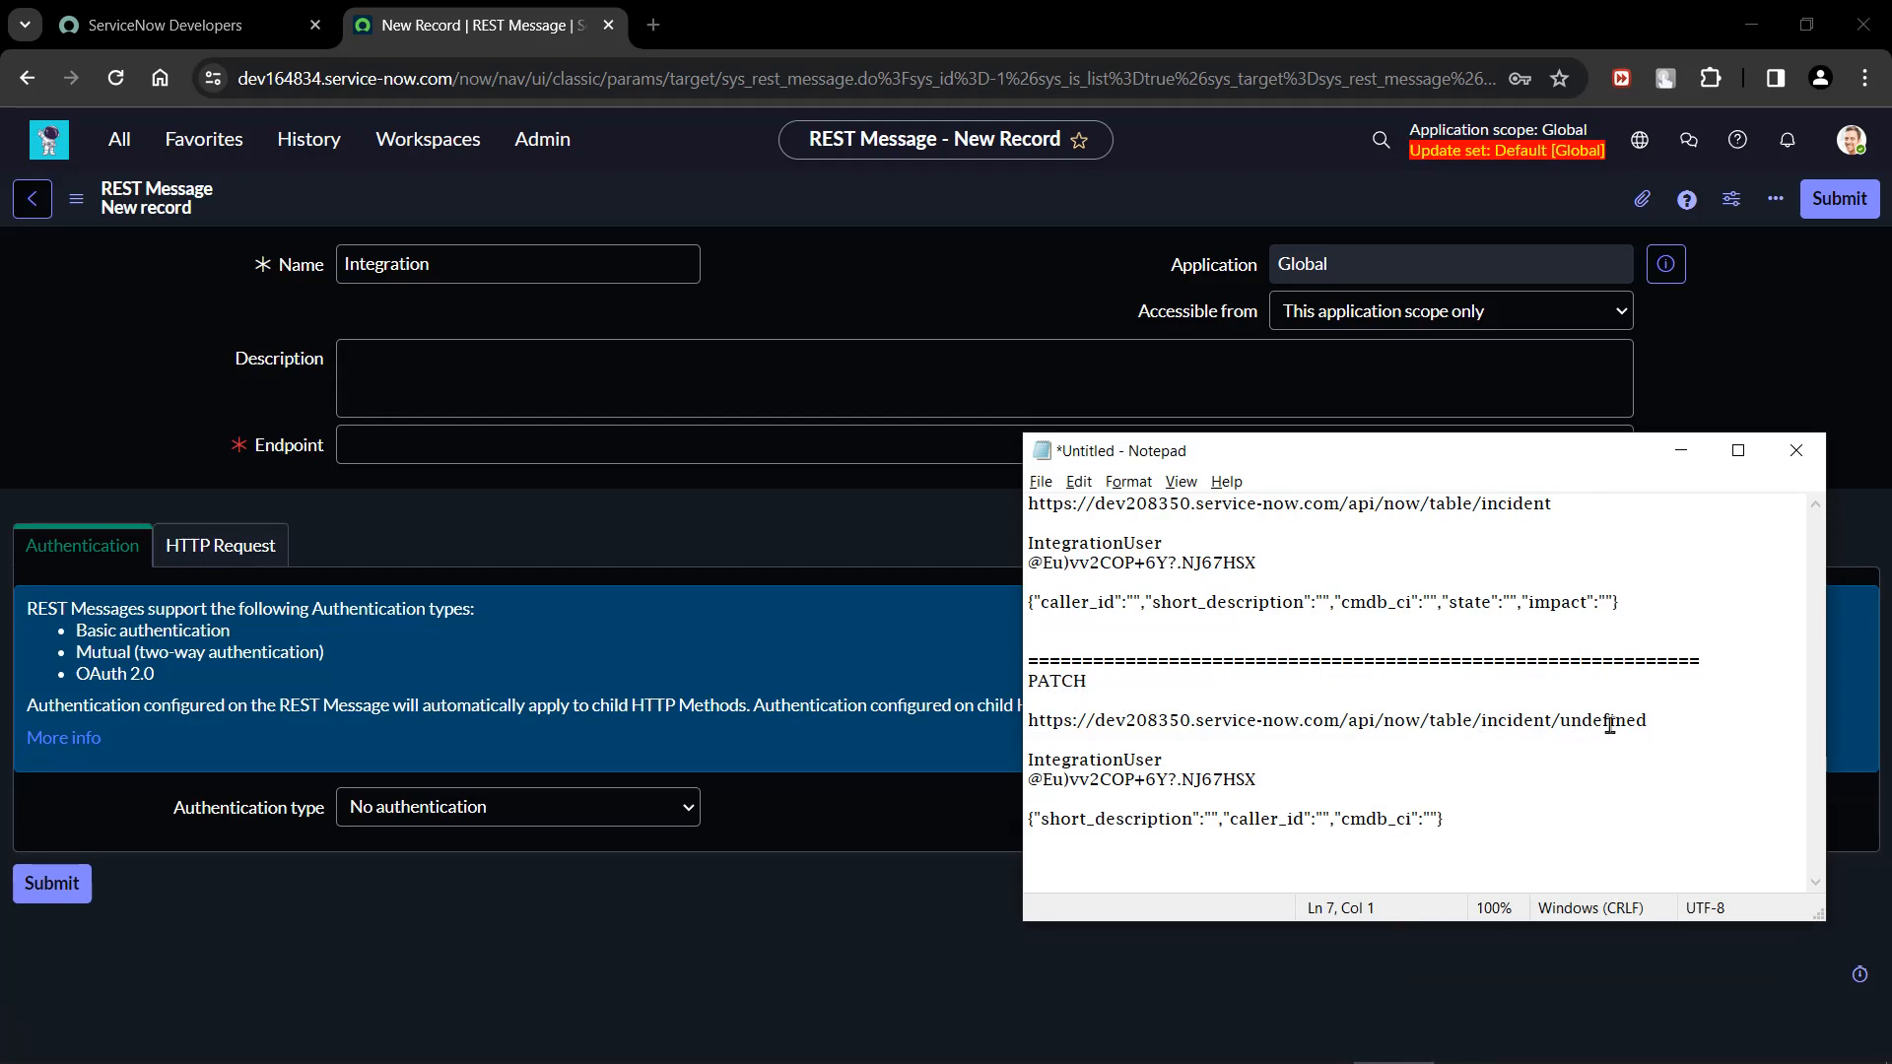
click(1660, 719)
drag(1661, 720, 1007, 724)
key(ctrl+c)
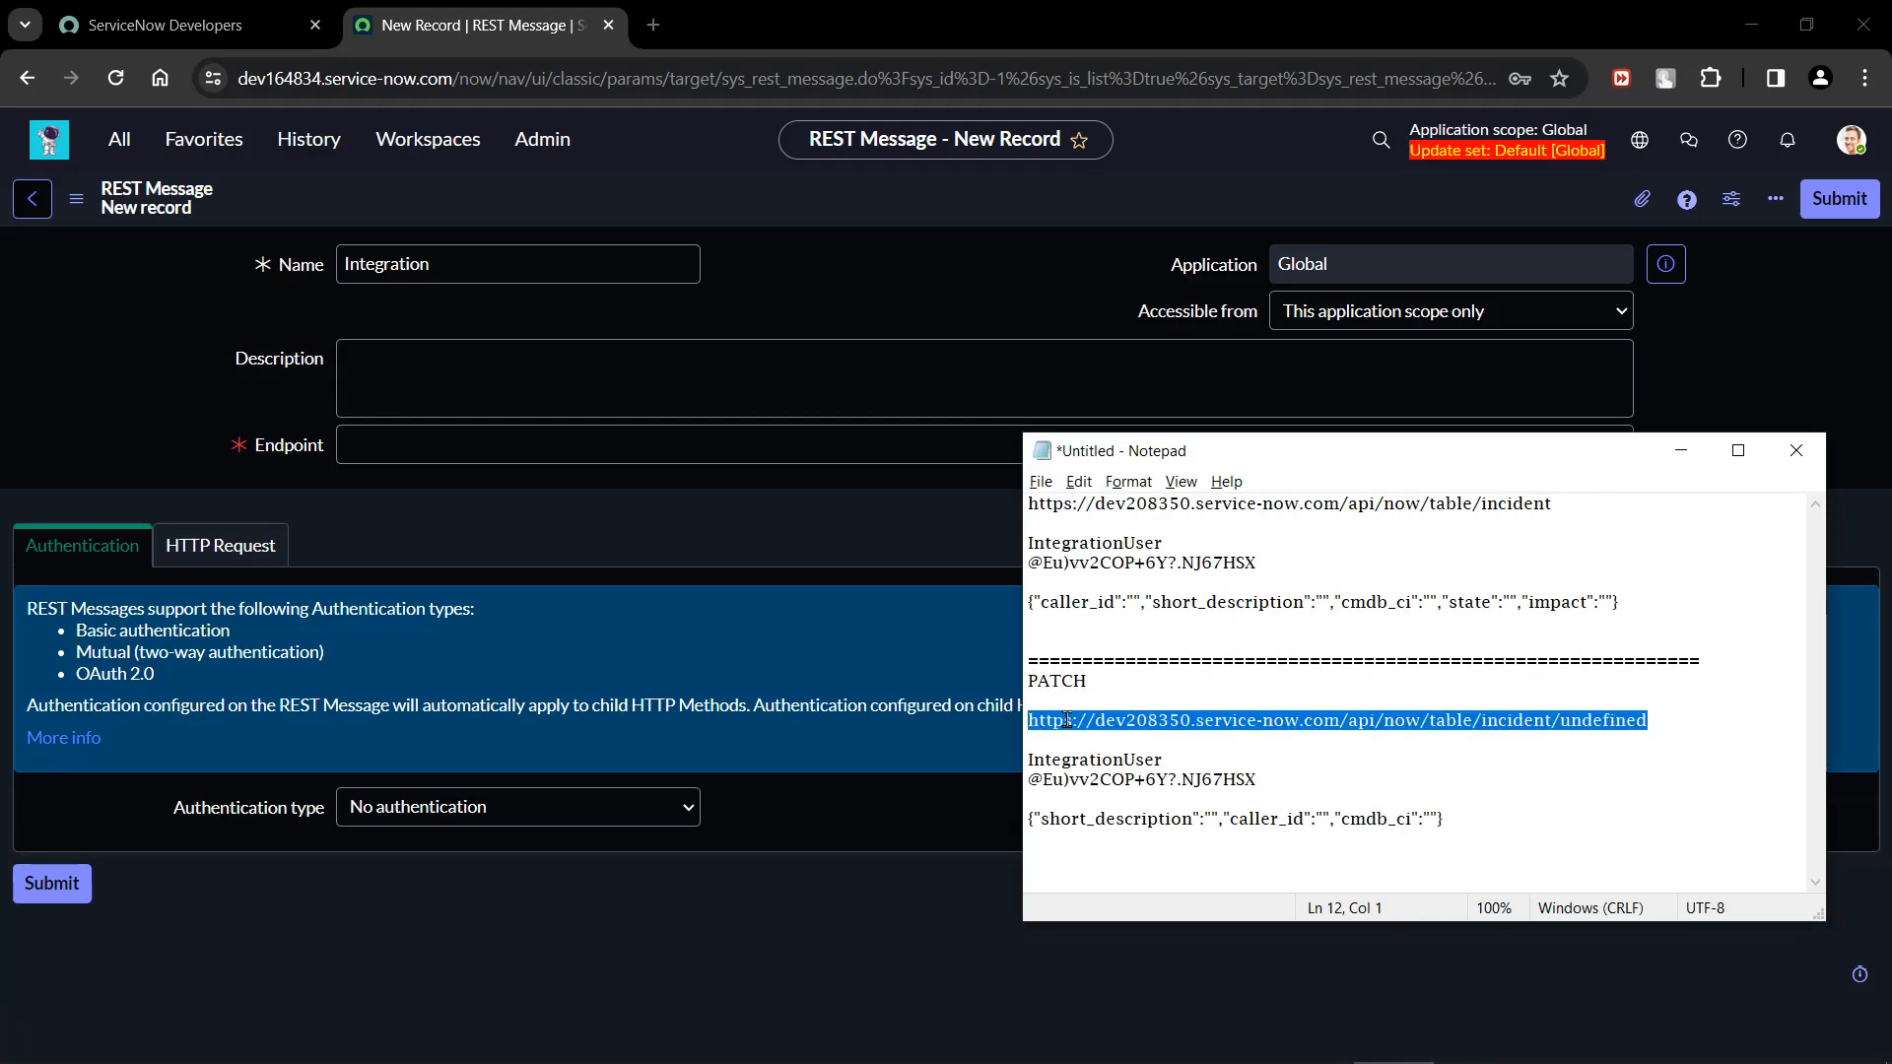
click(413, 451)
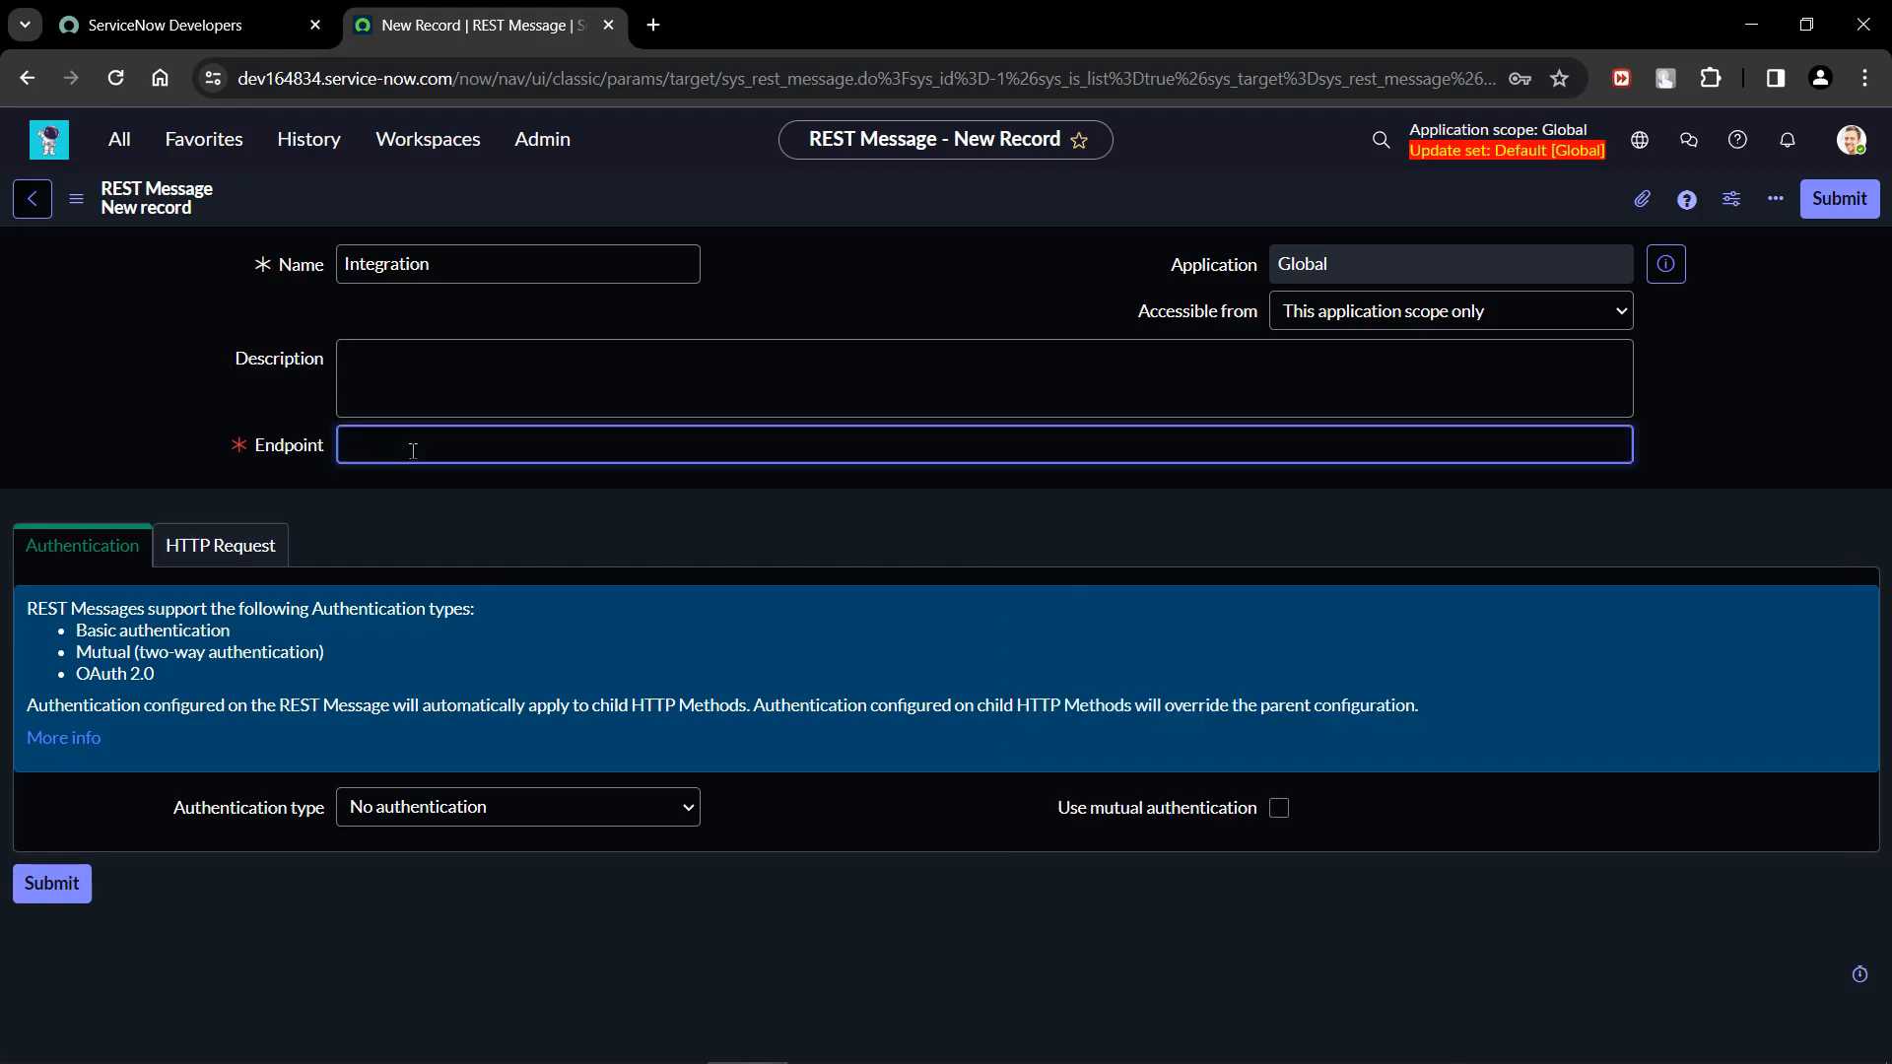
key(ctrl+v)
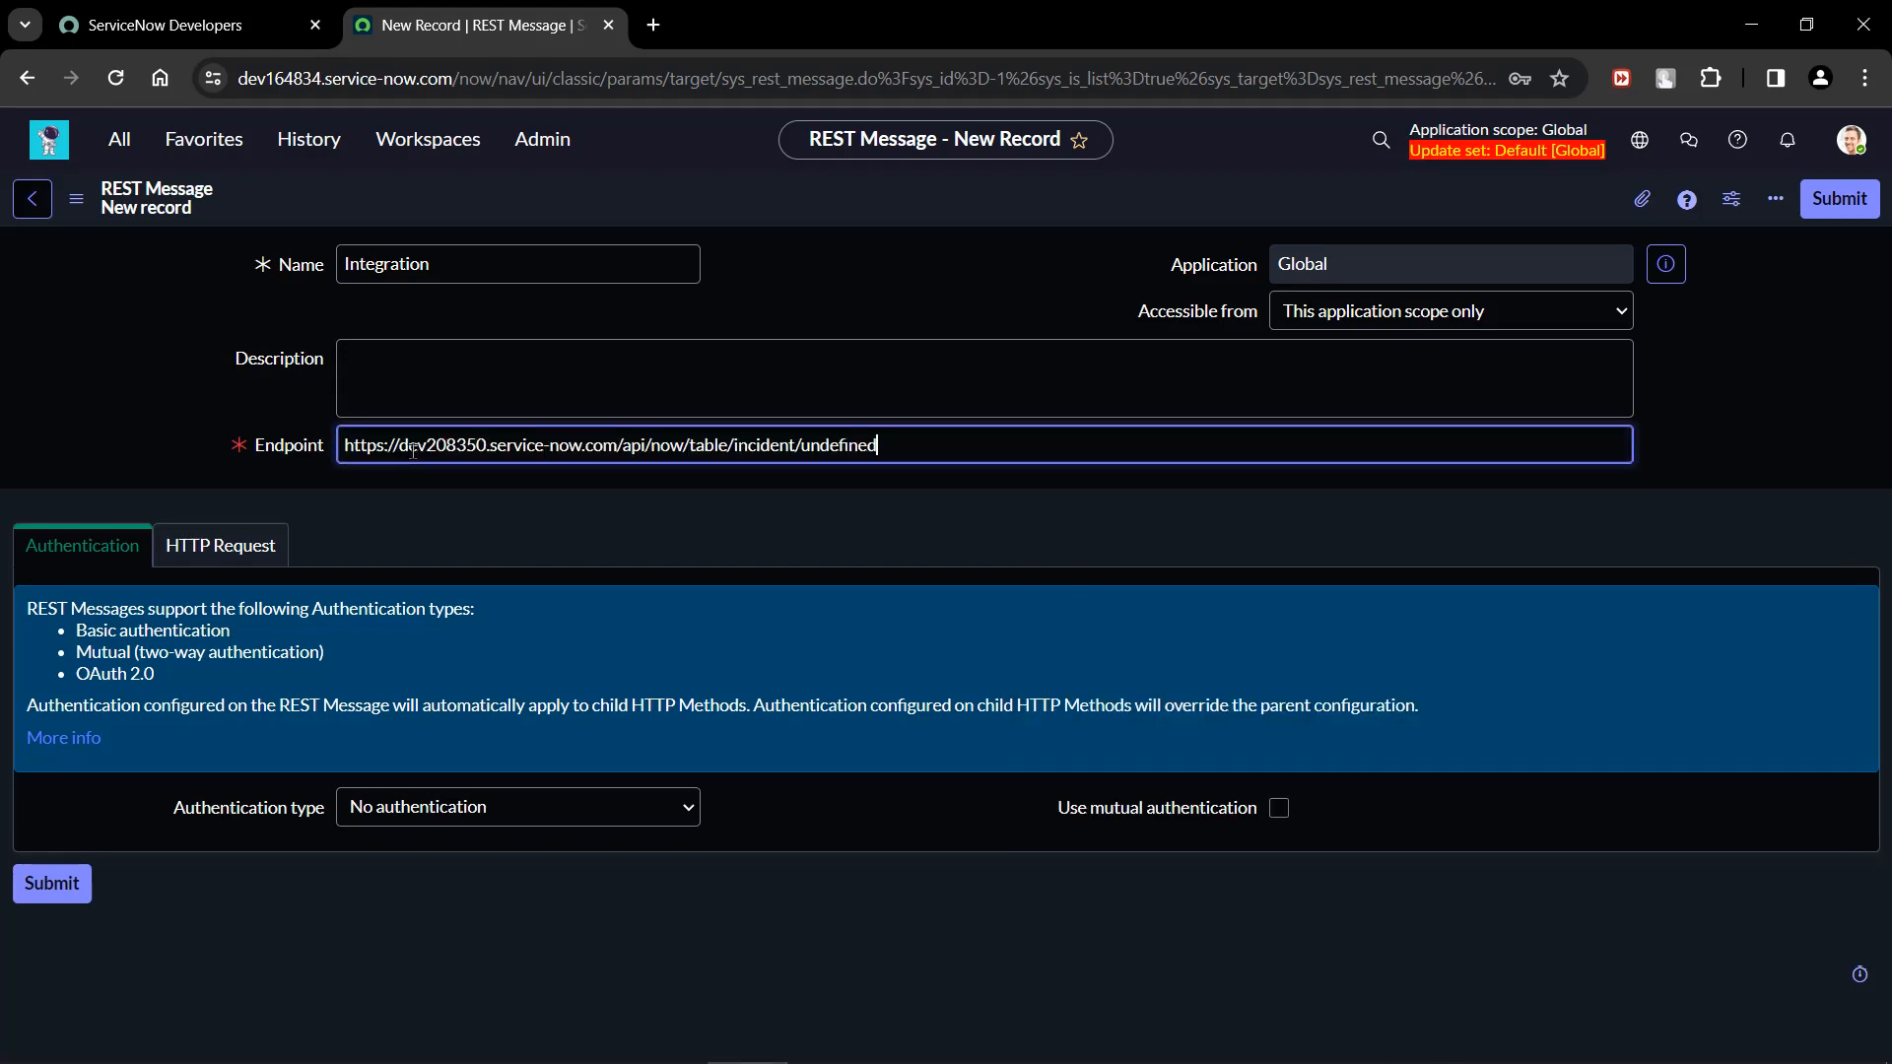
Save the Integration REST message while staying on the record, and look over its HTTP Methods list.
right_click(831, 193)
click(877, 207)
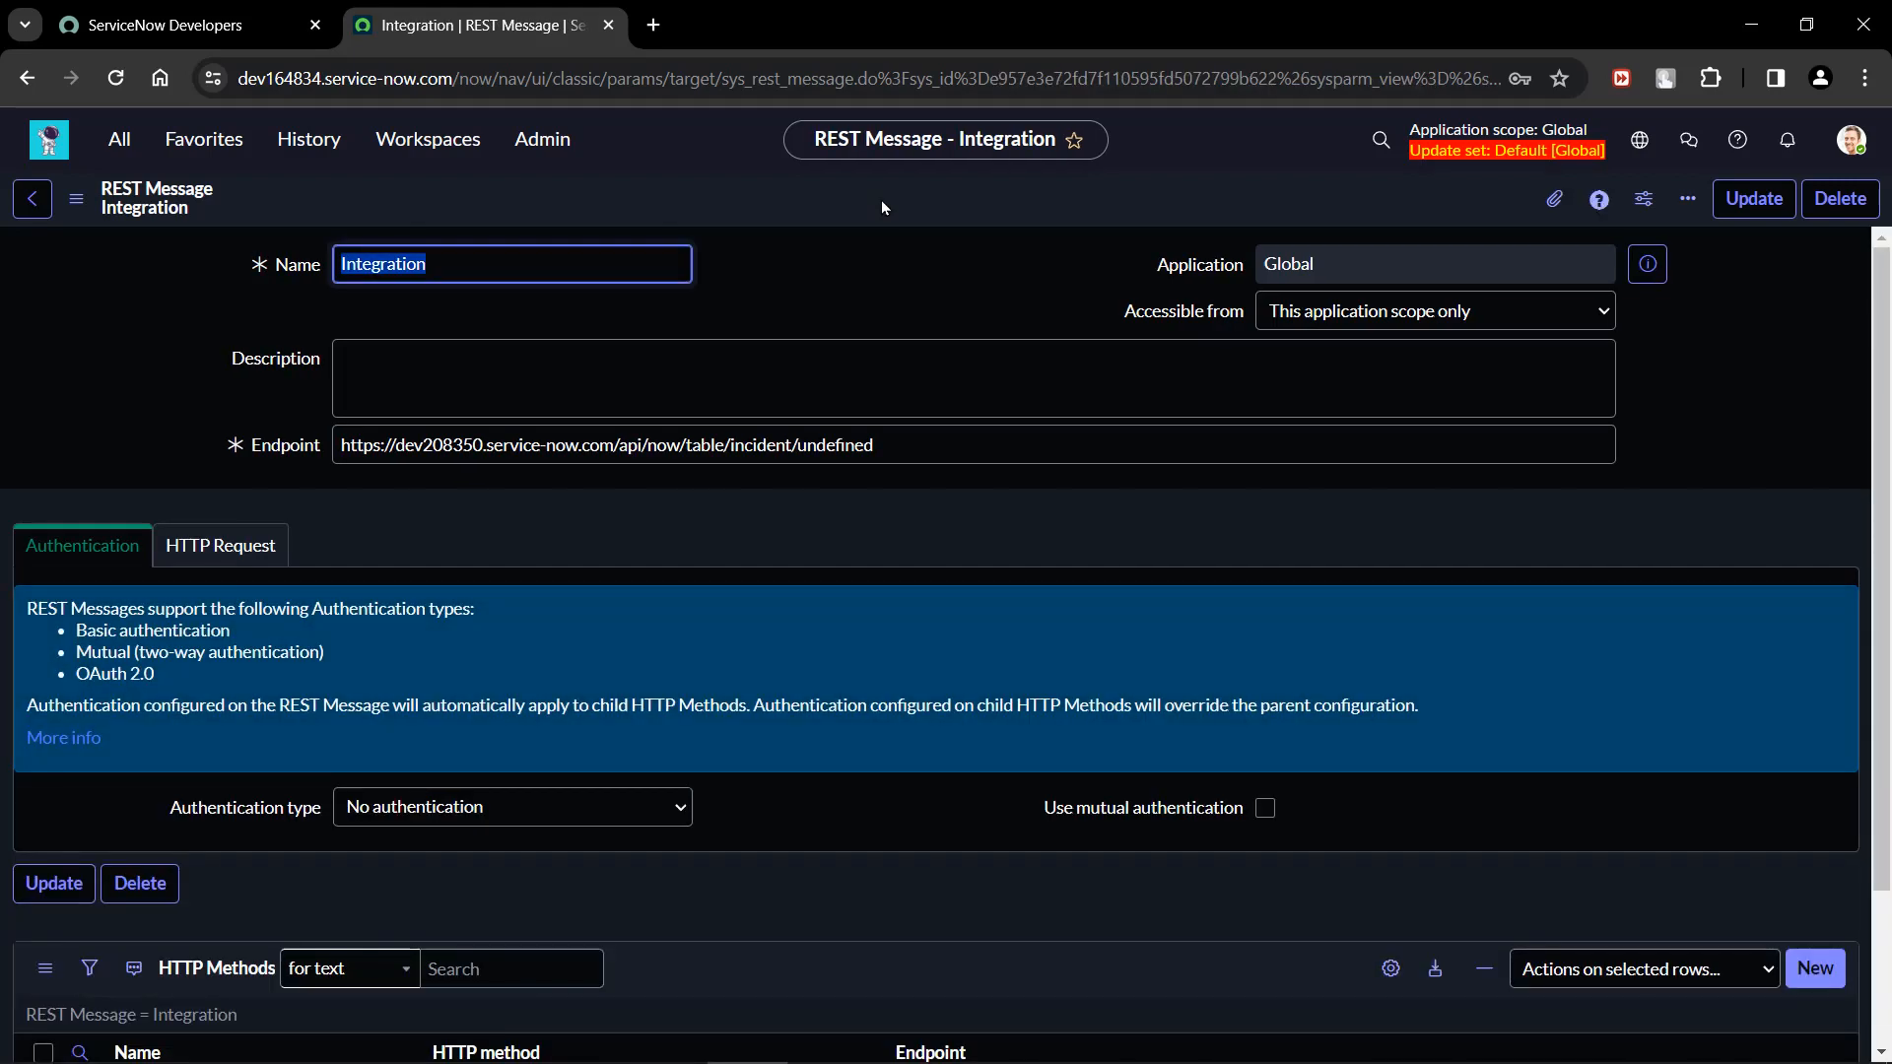
click(831, 328)
scroll(635, 670, down, 2)
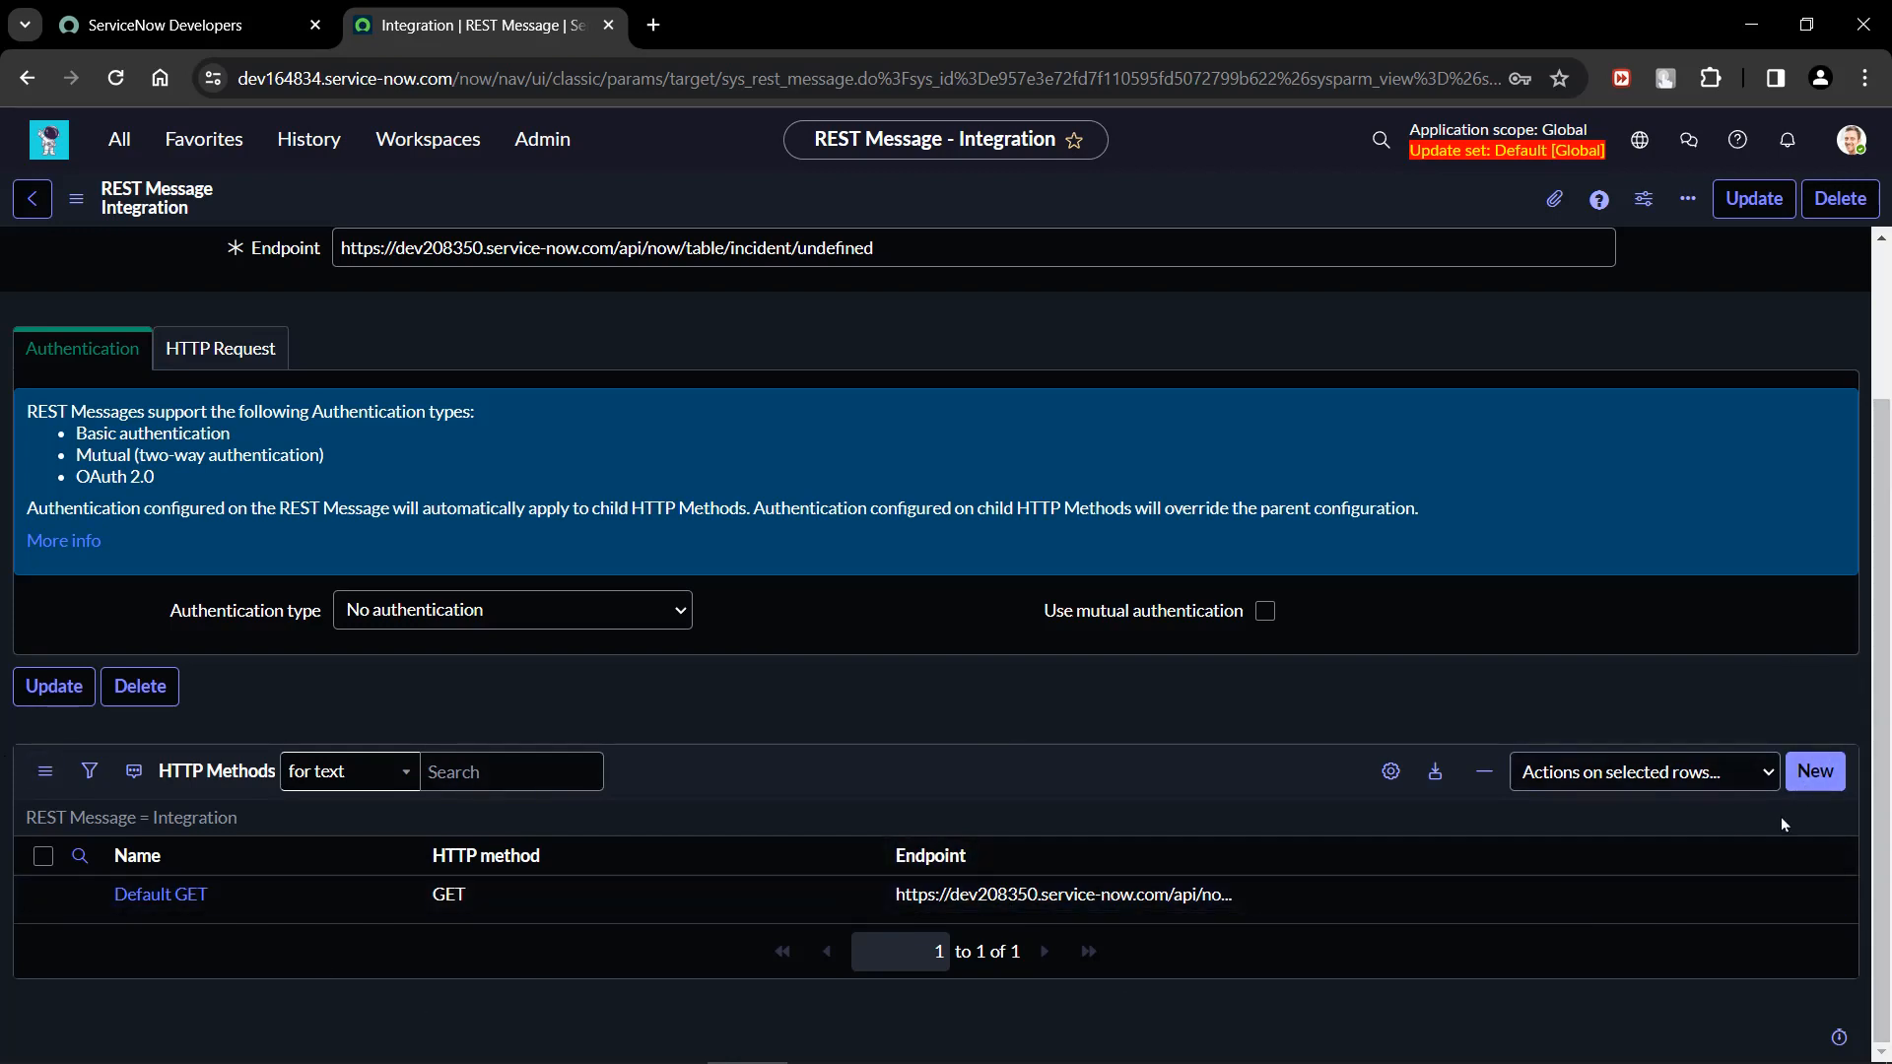
scroll(624, 960, up, 2)
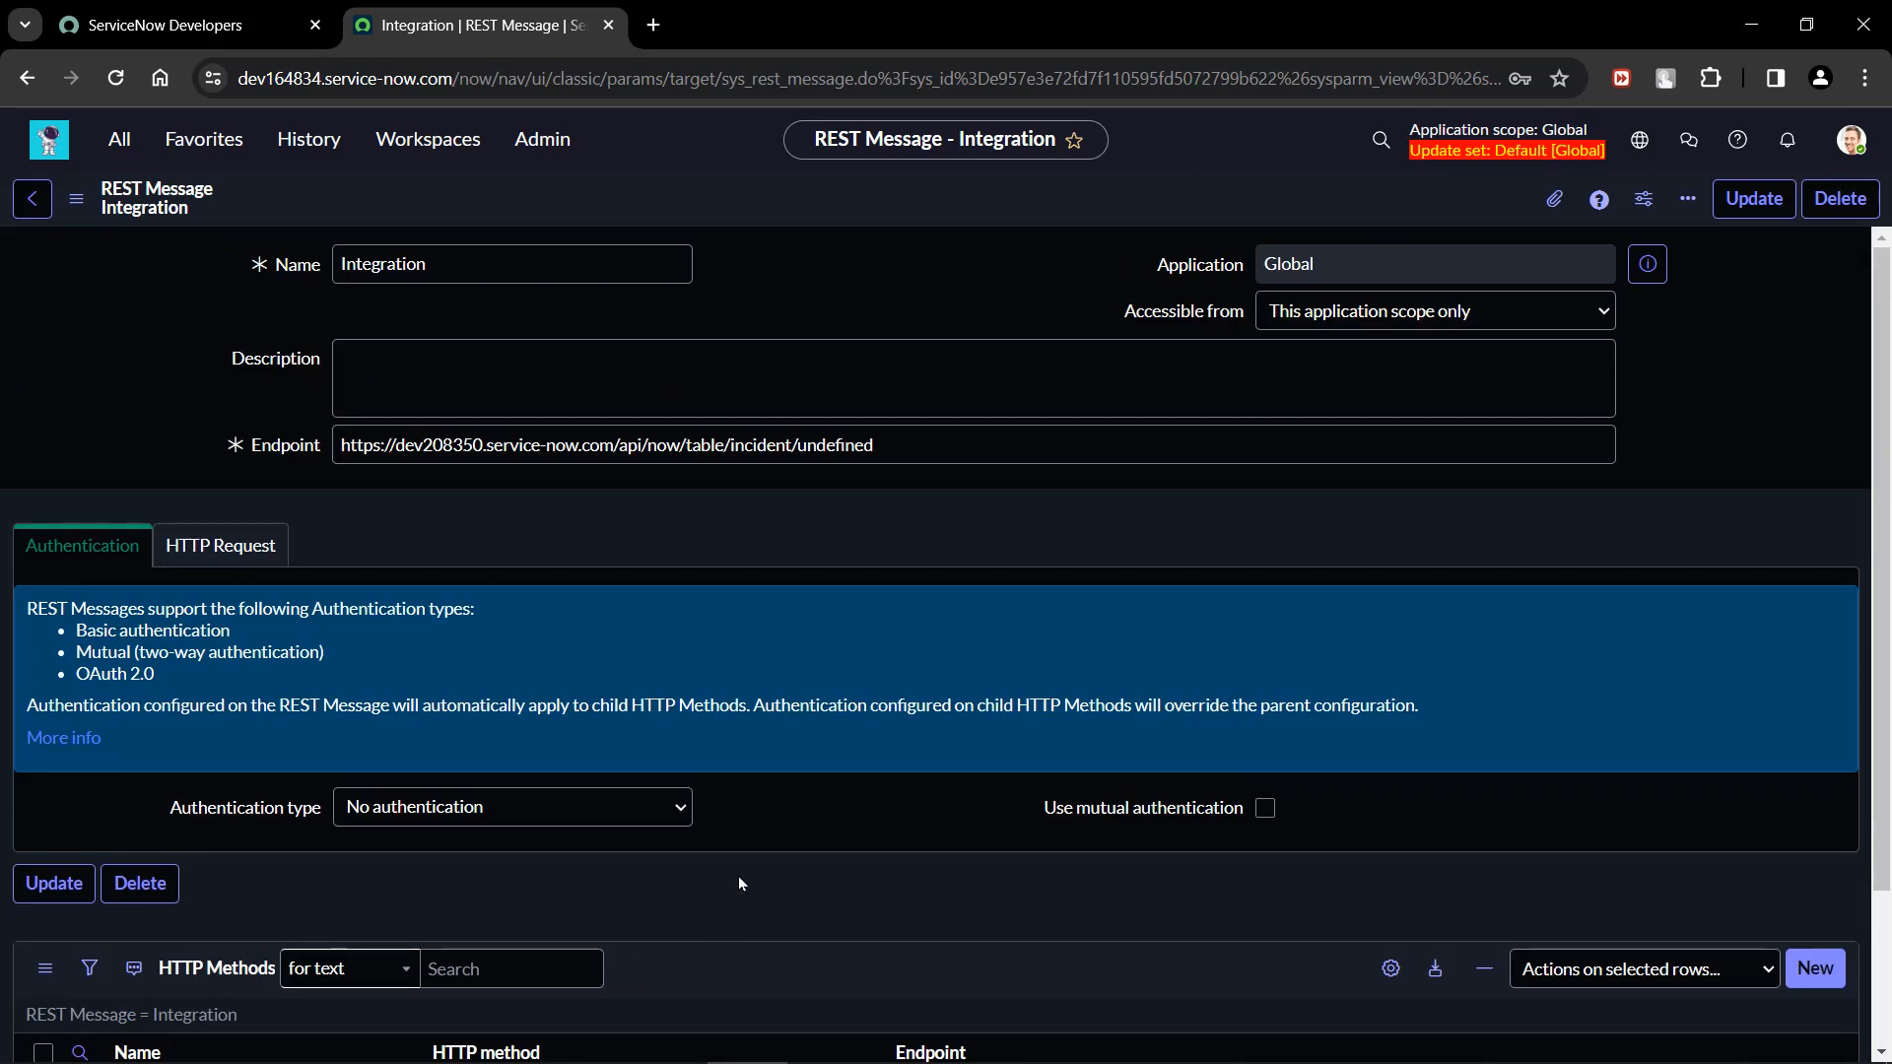
Set the Integration REST message's authentication type to Basic.
scroll(737, 877, down, 2)
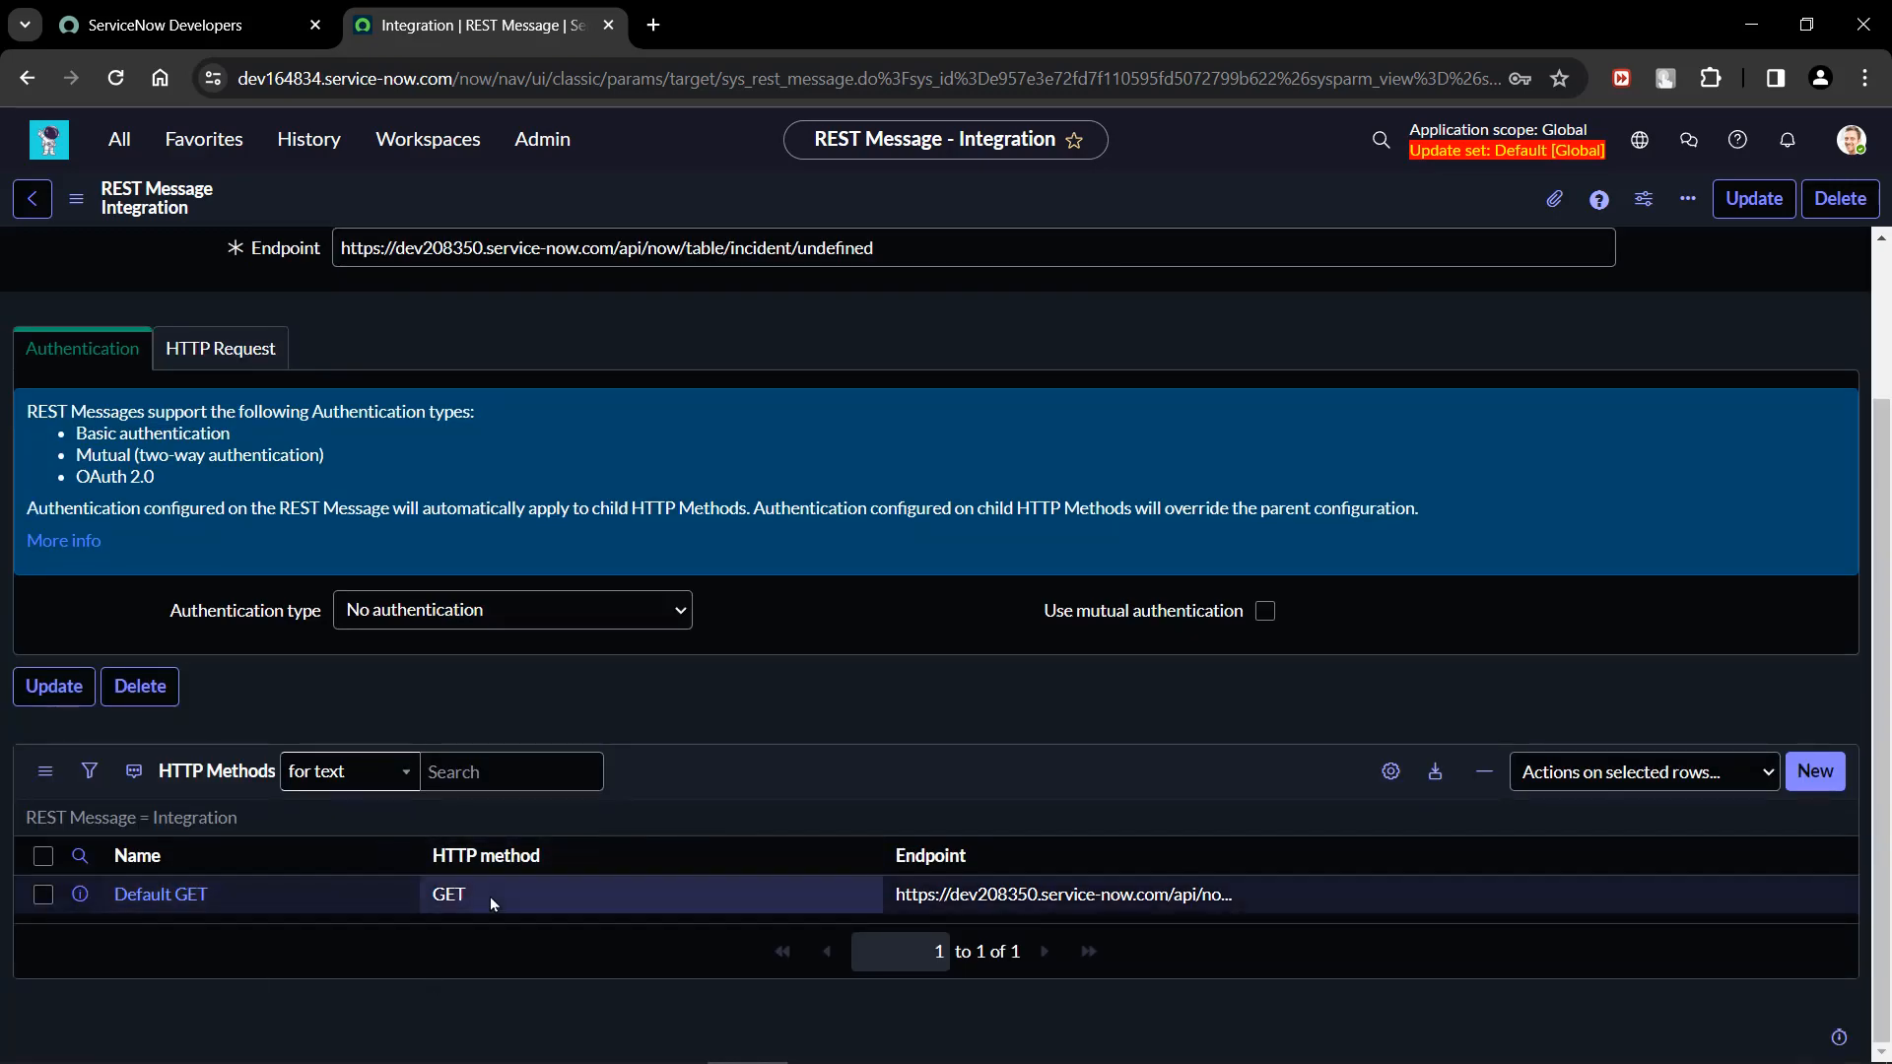
scroll(489, 897, up, 2)
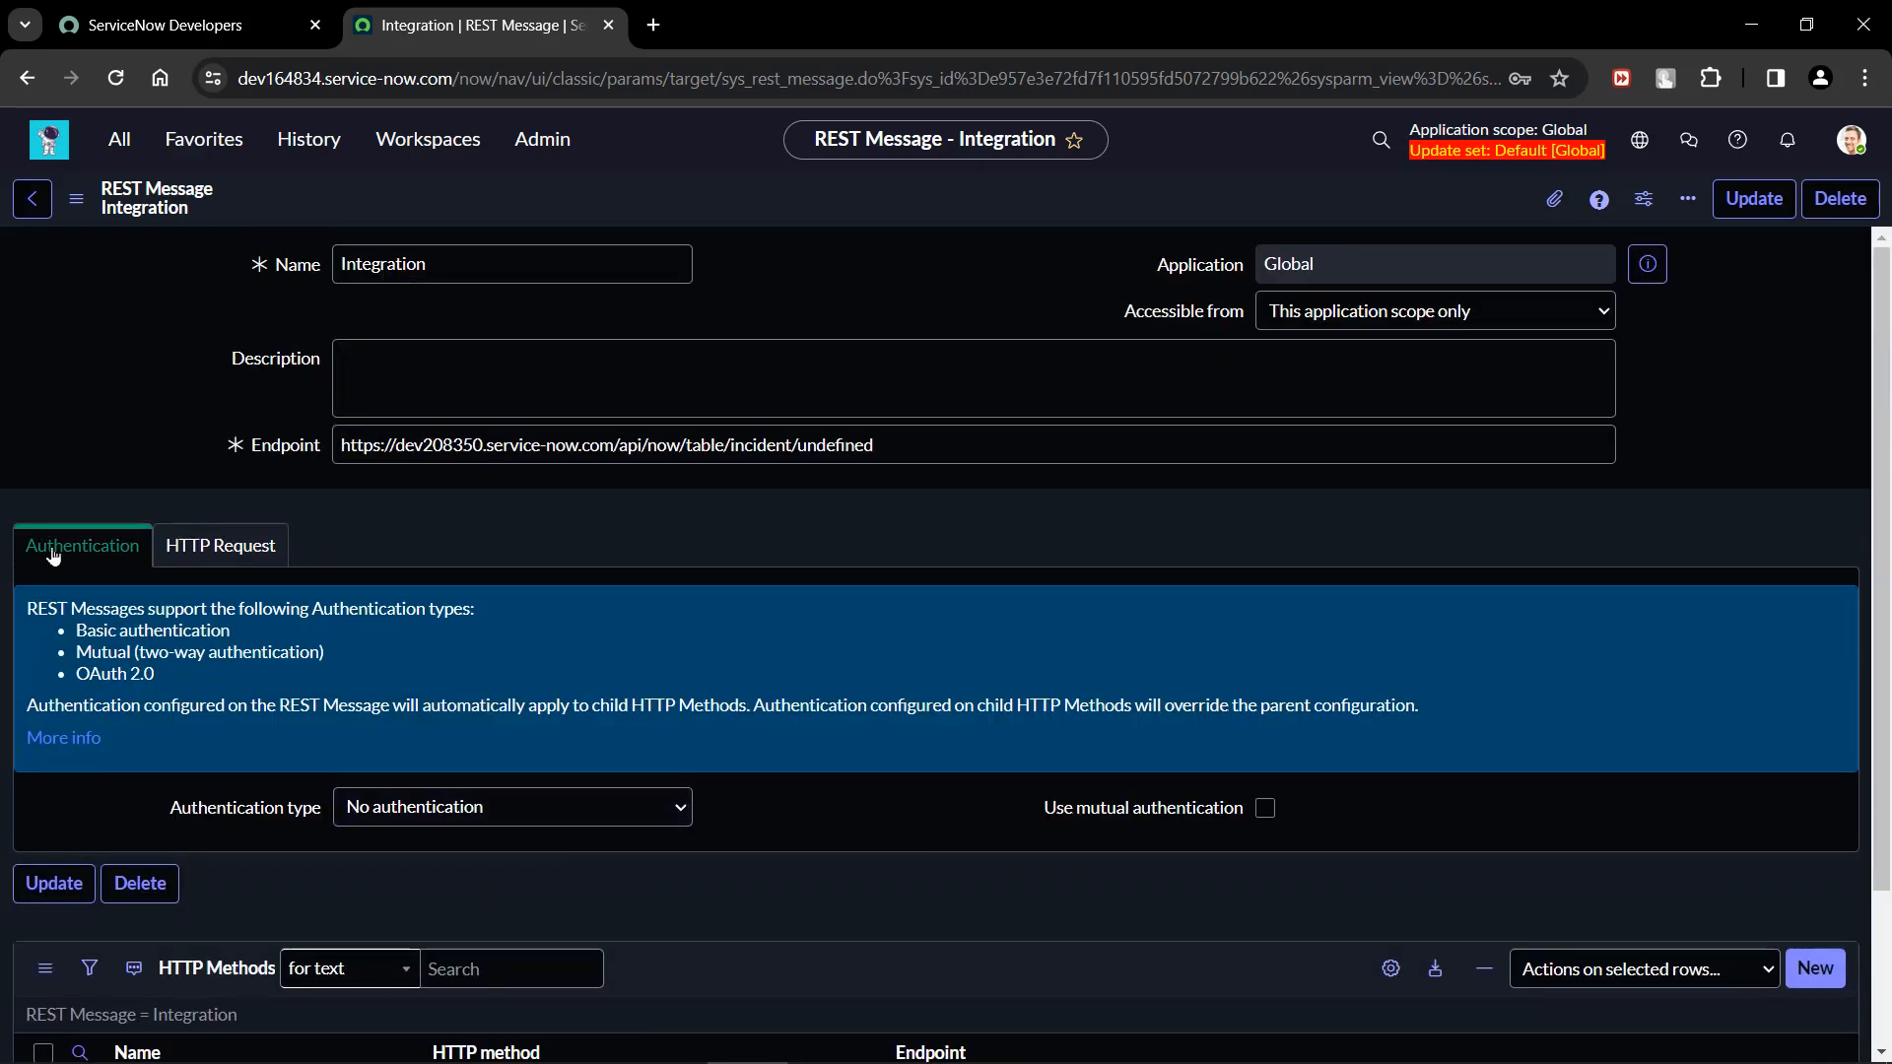
click(501, 813)
click(495, 856)
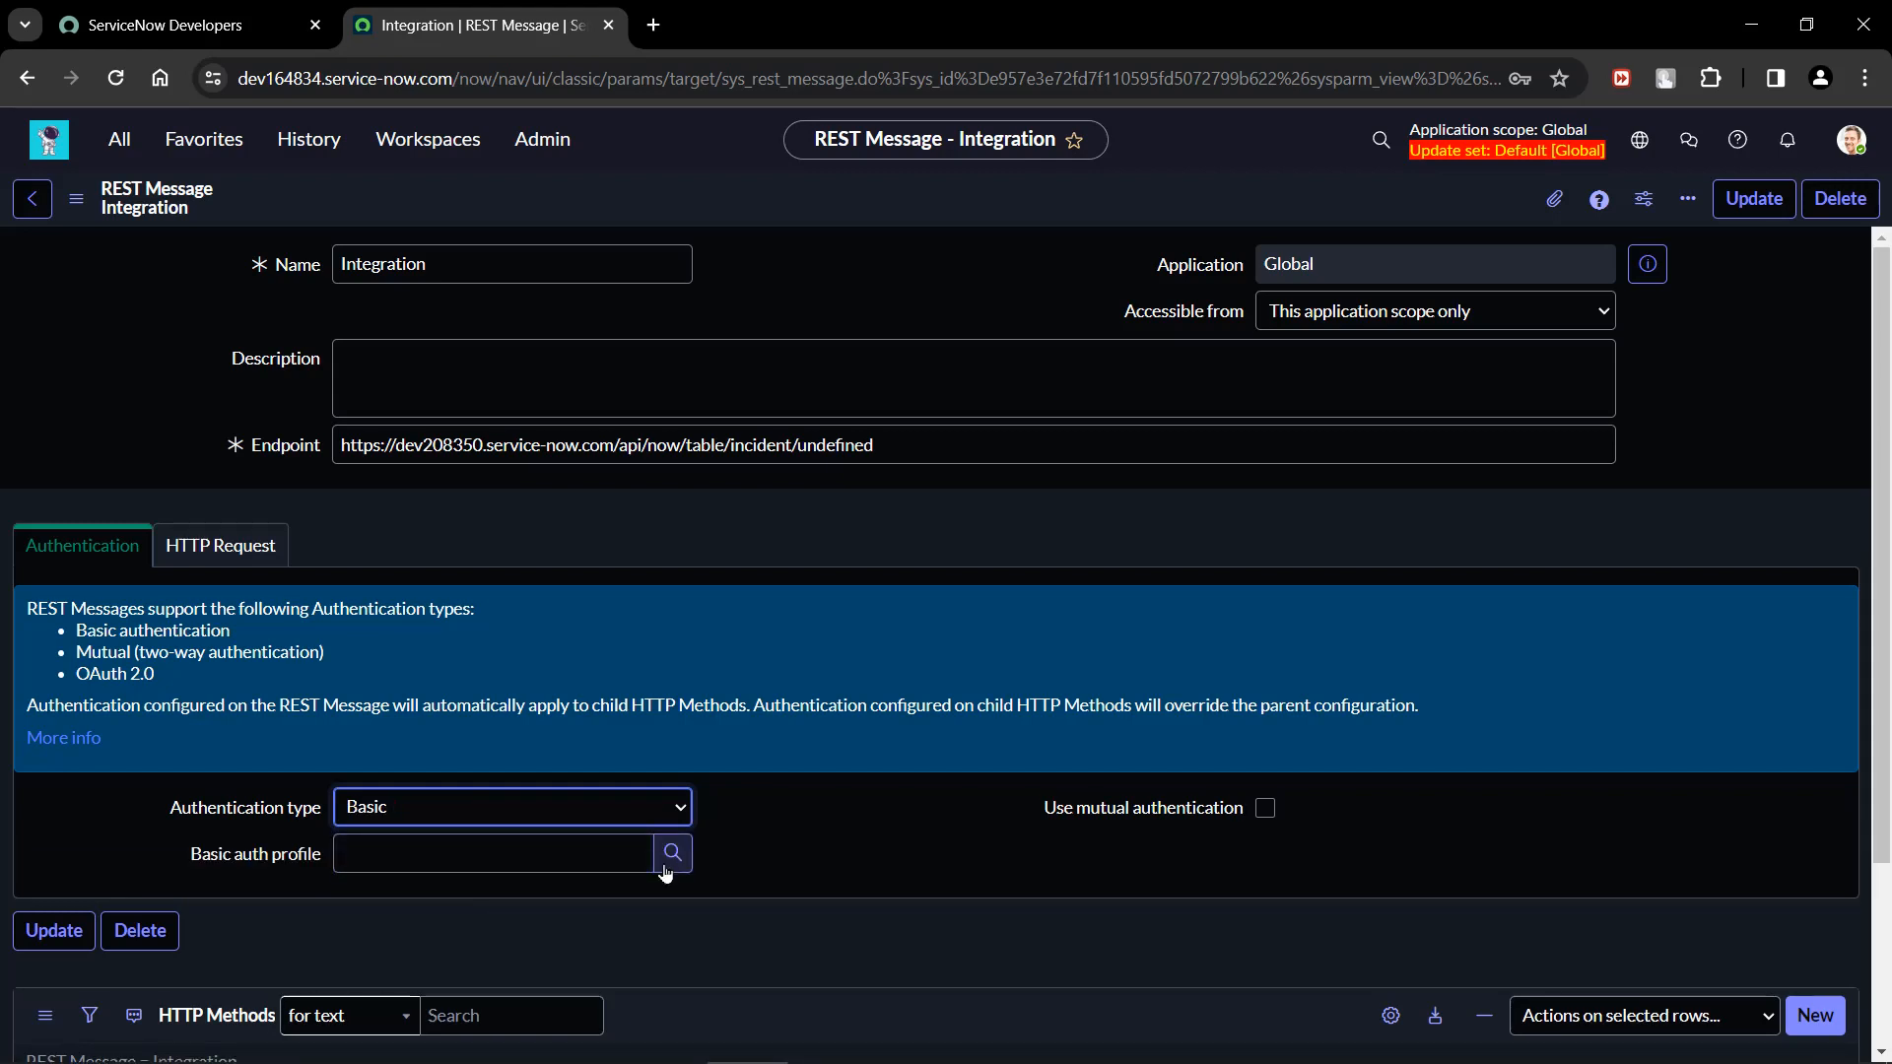
drag(189, 856, 333, 857)
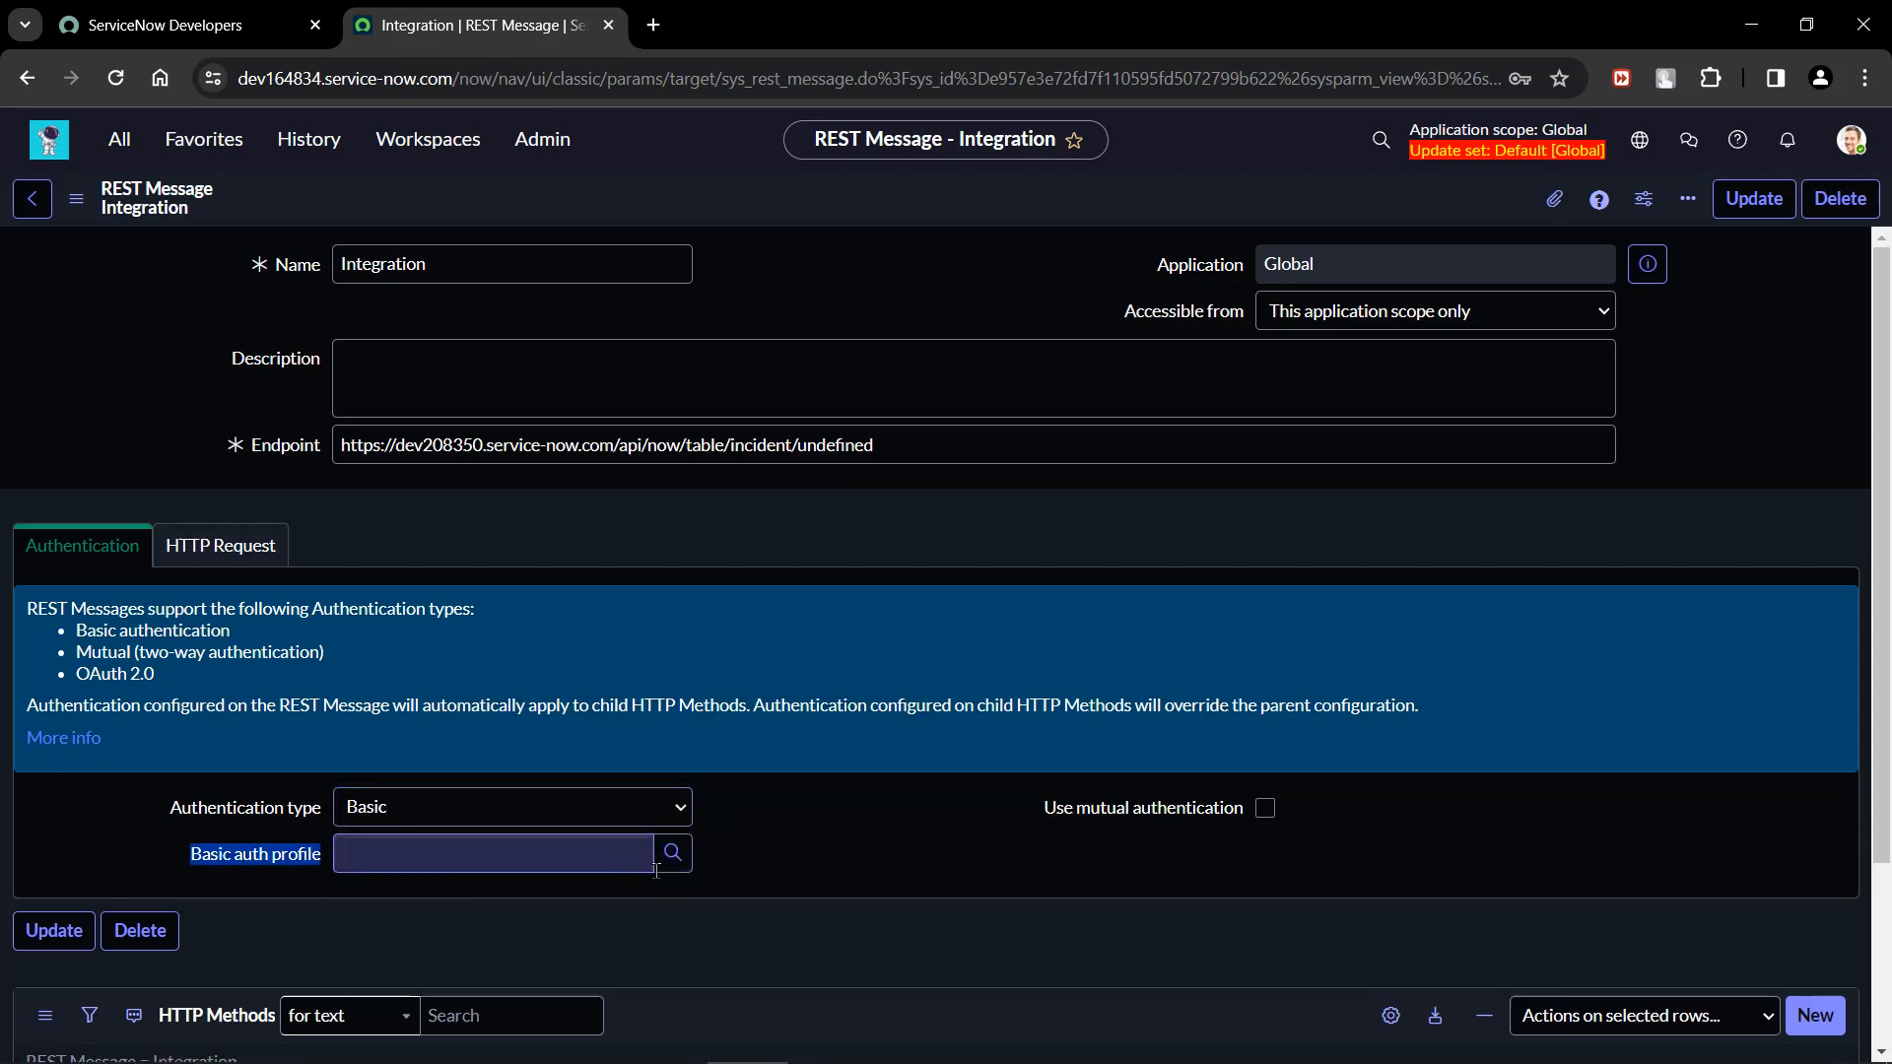
Start a new Basic Auth Configuration from the Basic auth profile lookup and name it PatchUser.
click(688, 858)
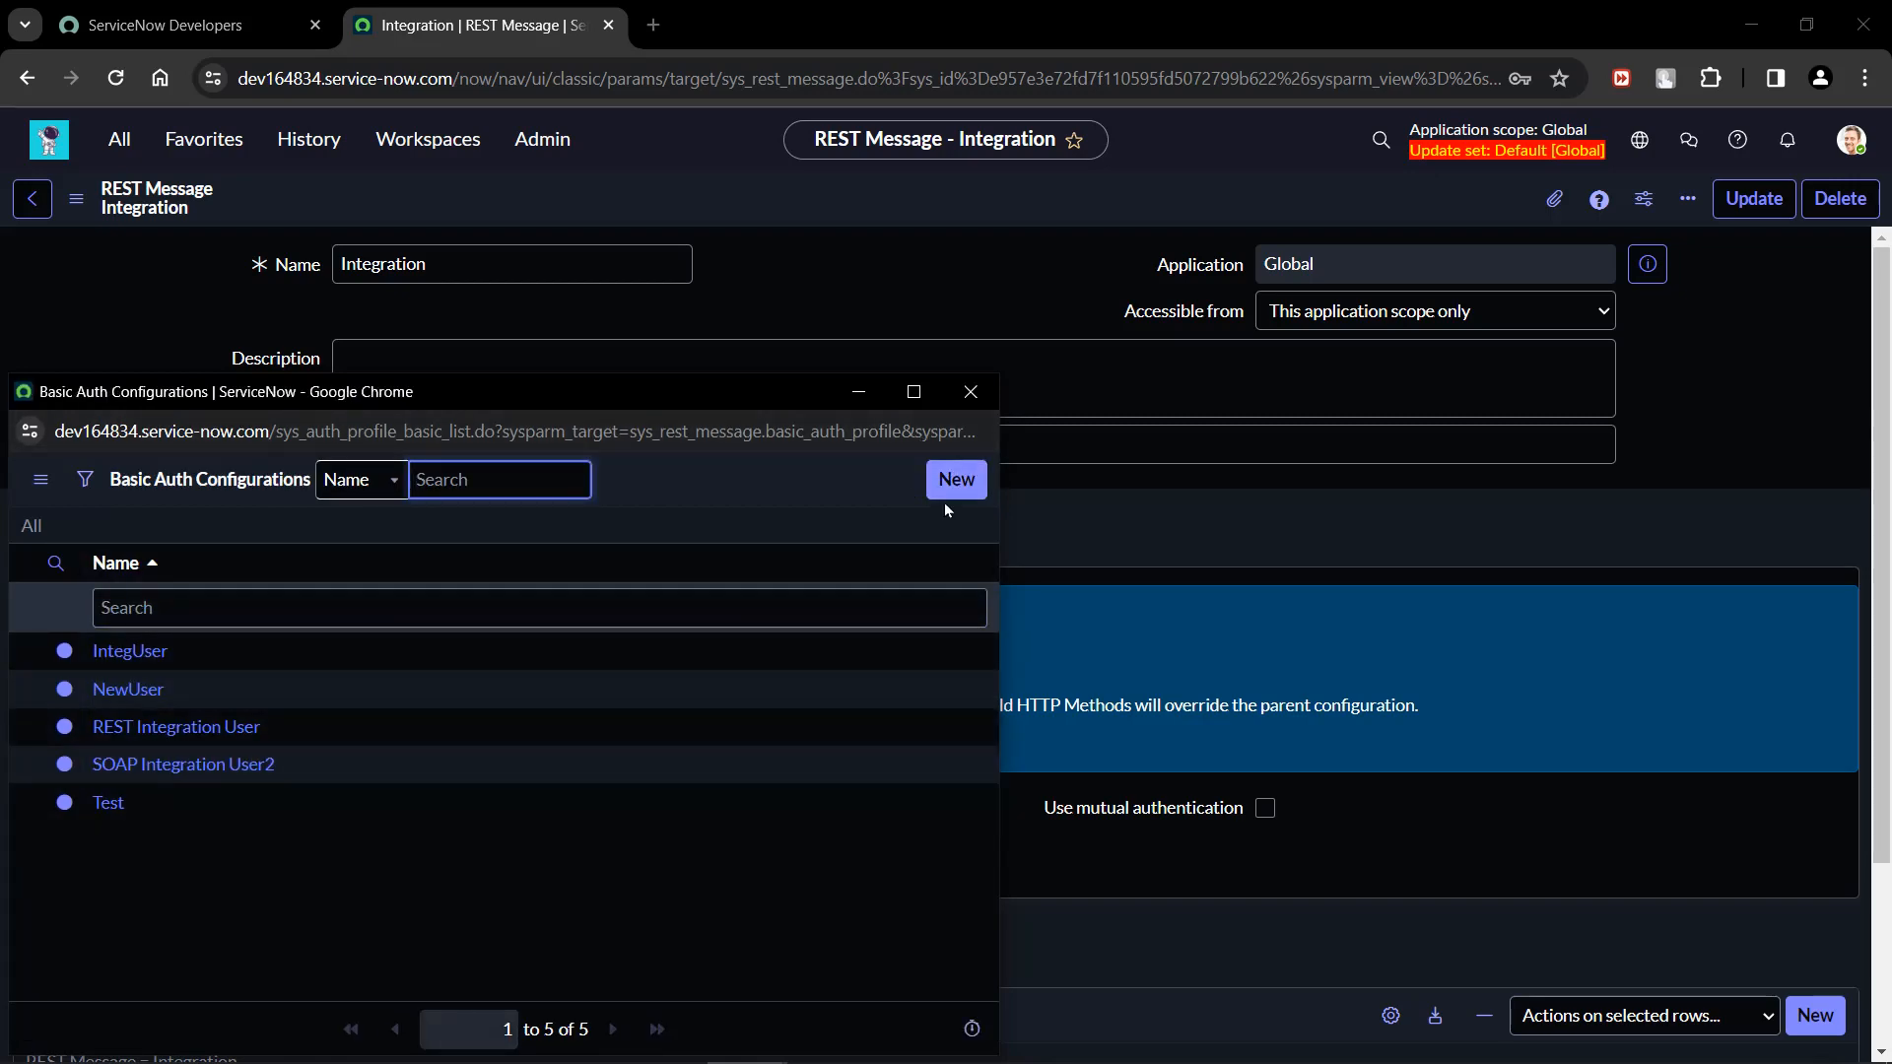
click(949, 488)
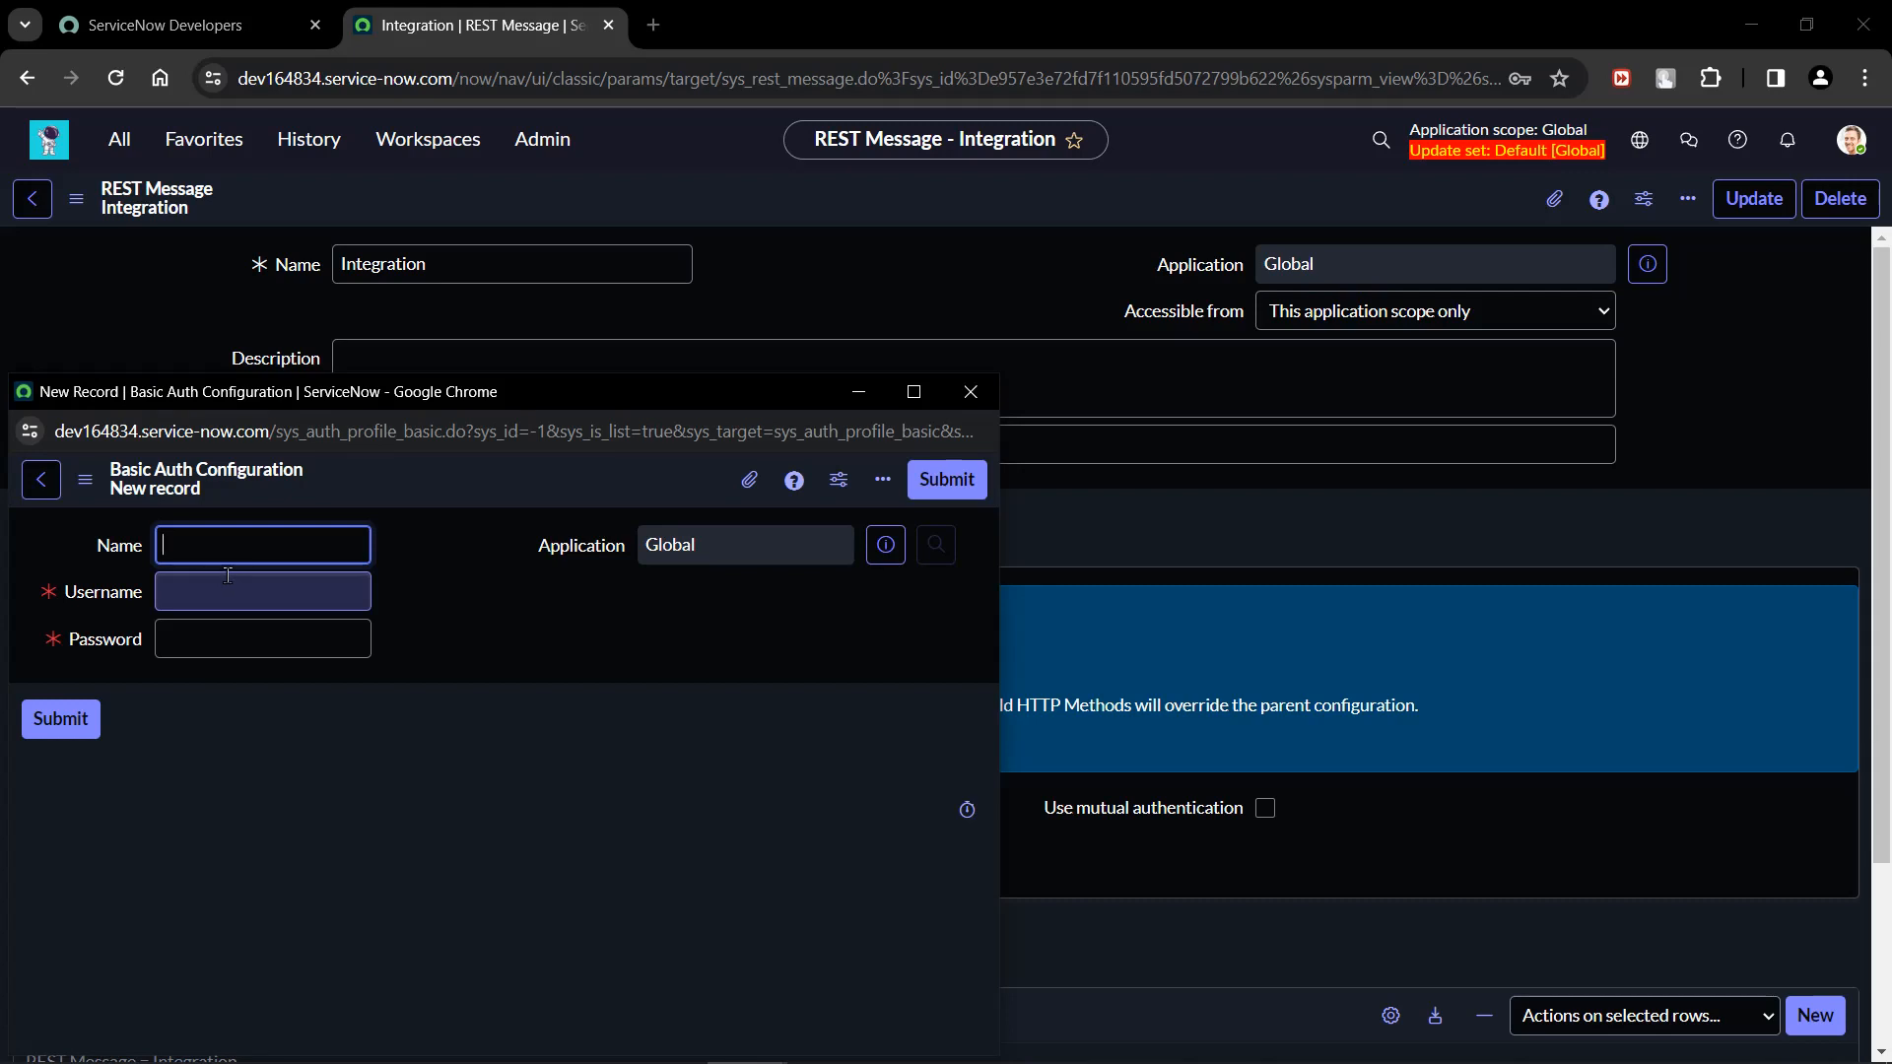
text(PatchUser)
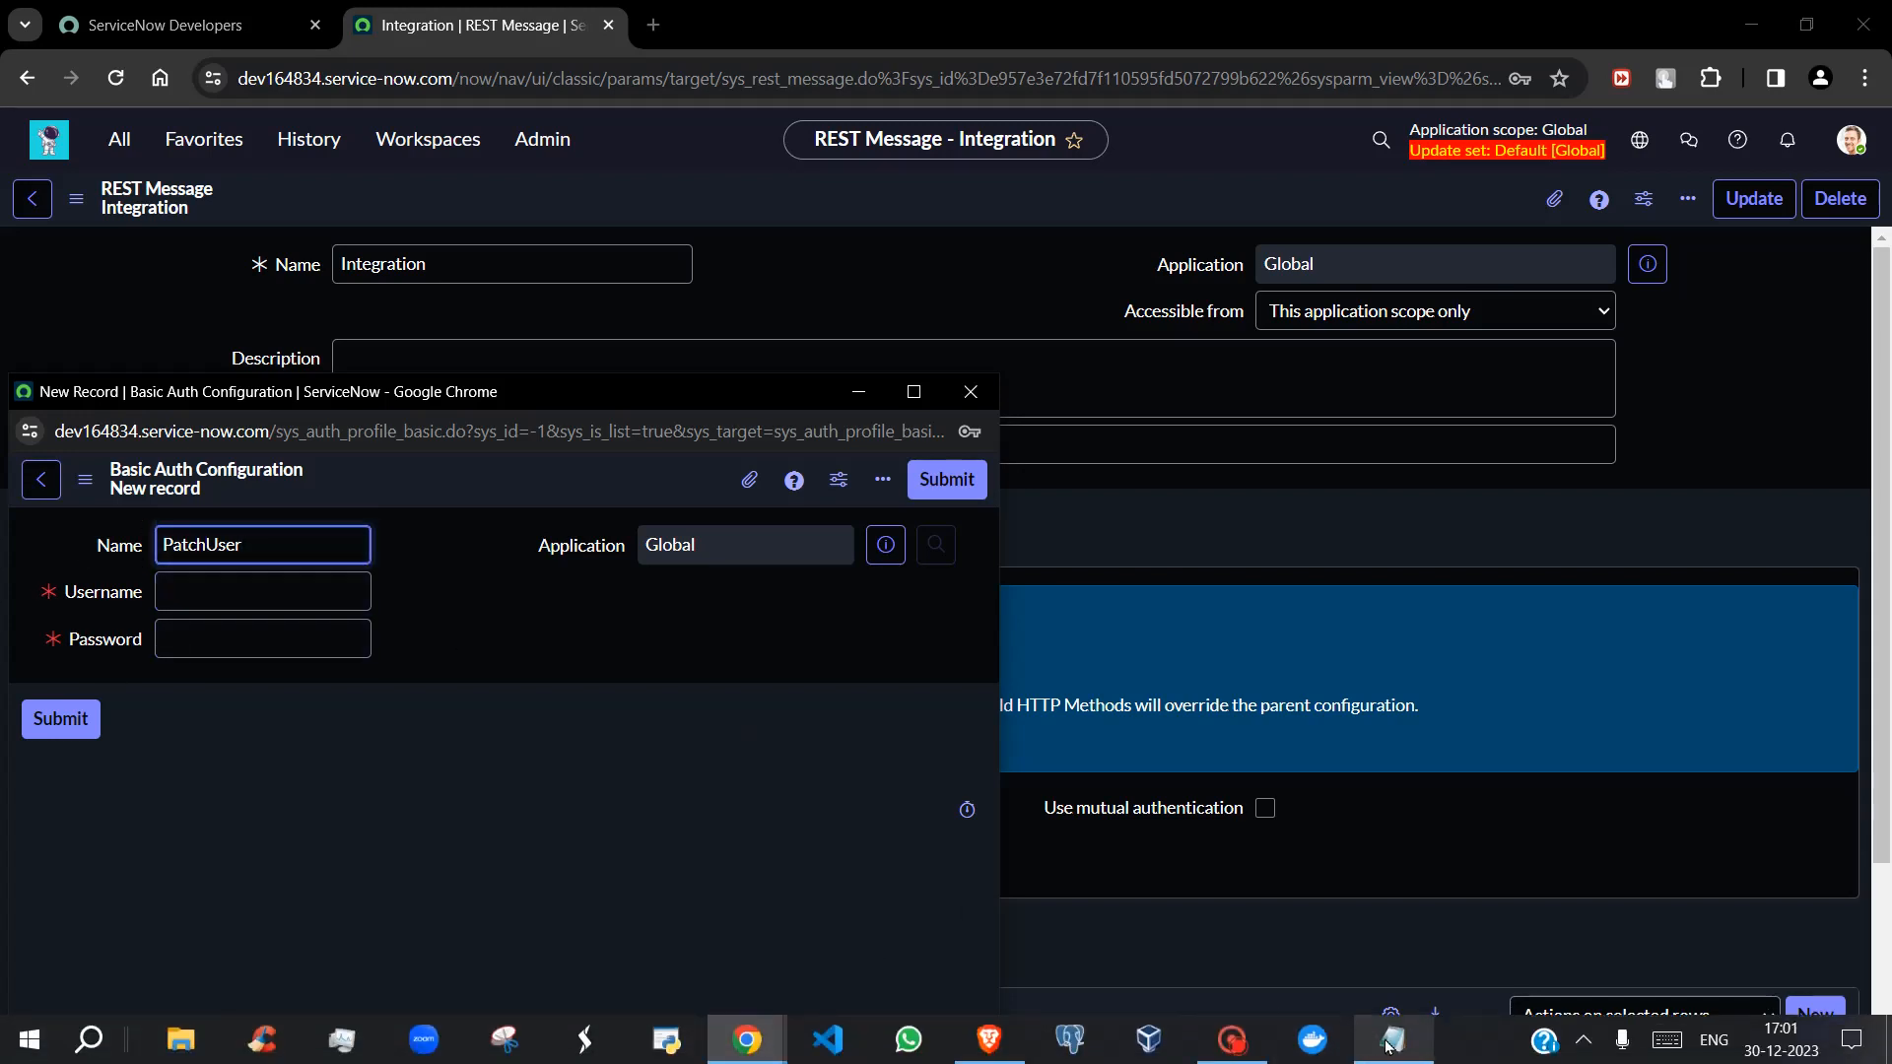
Copy the username IntegrationUser from the PATCH notes in Notepad into the Basic Auth Configuration's Username.
click(1392, 1051)
click(1340, 721)
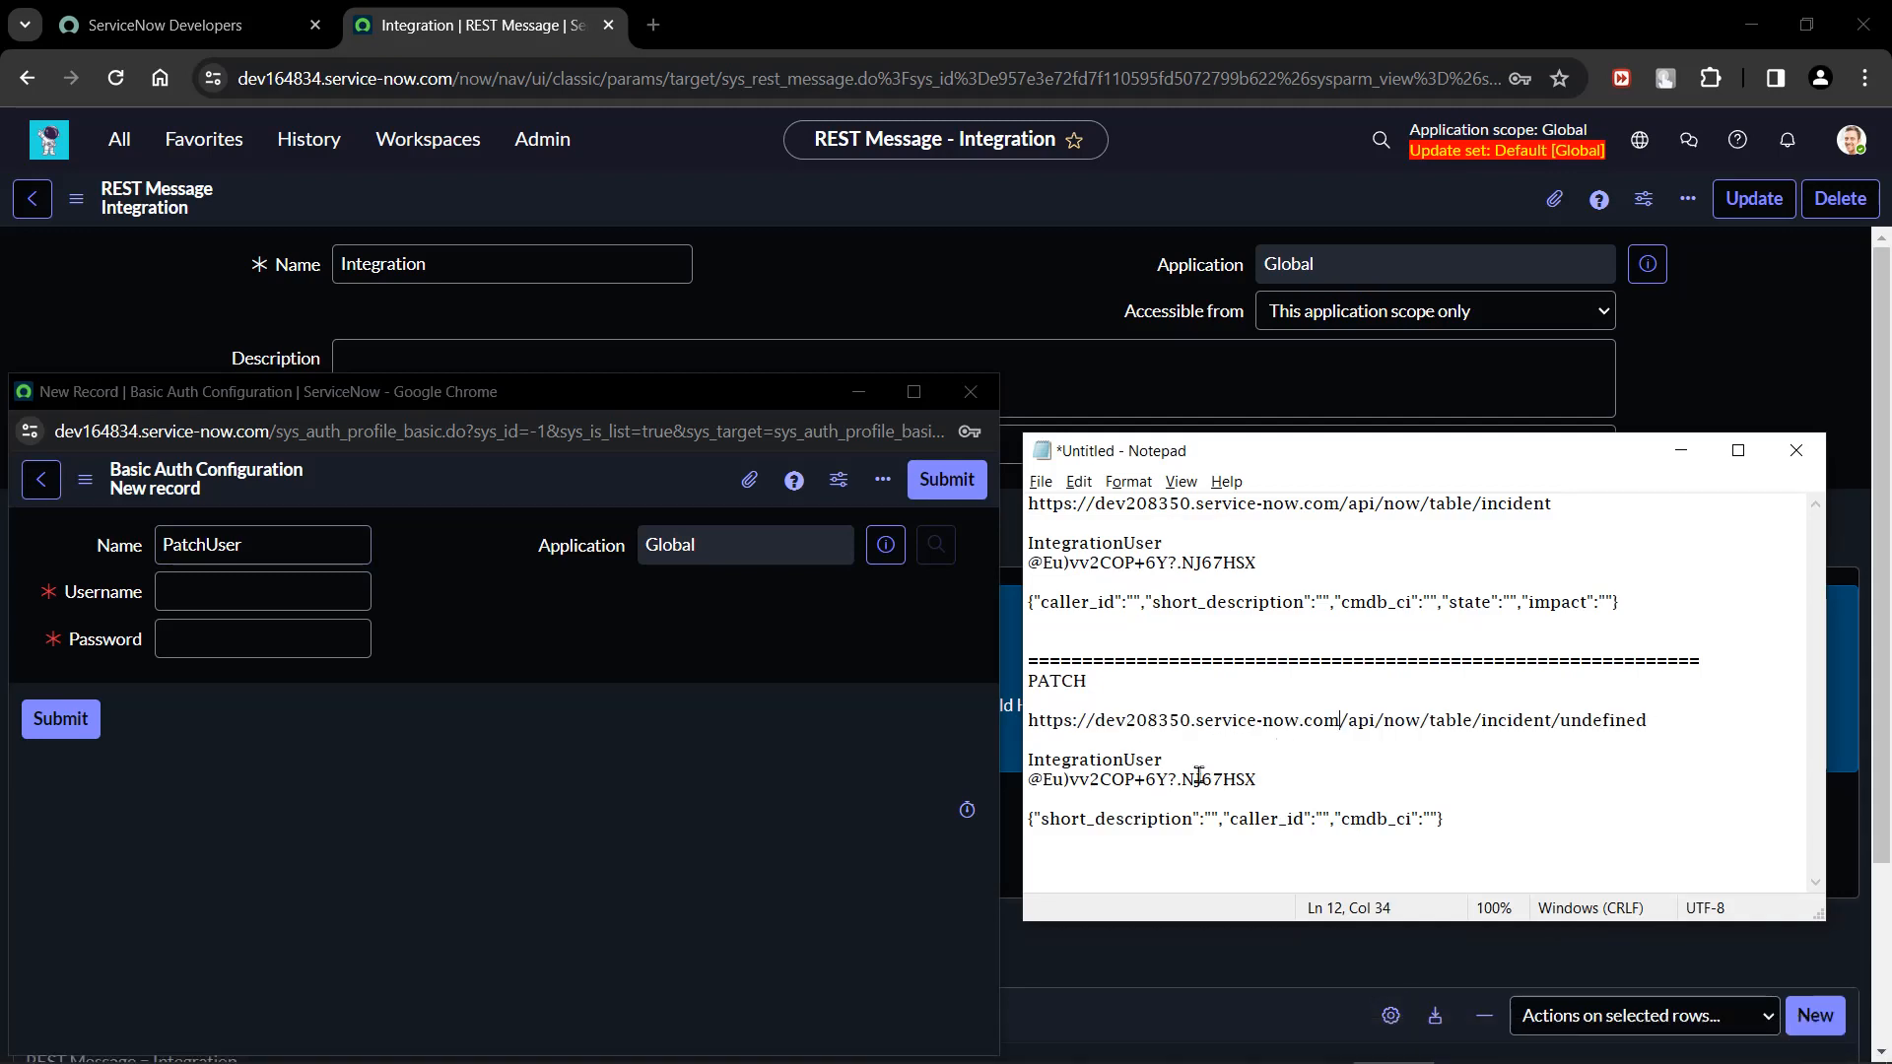
drag(1174, 761, 1008, 767)
key(ctrl+c)
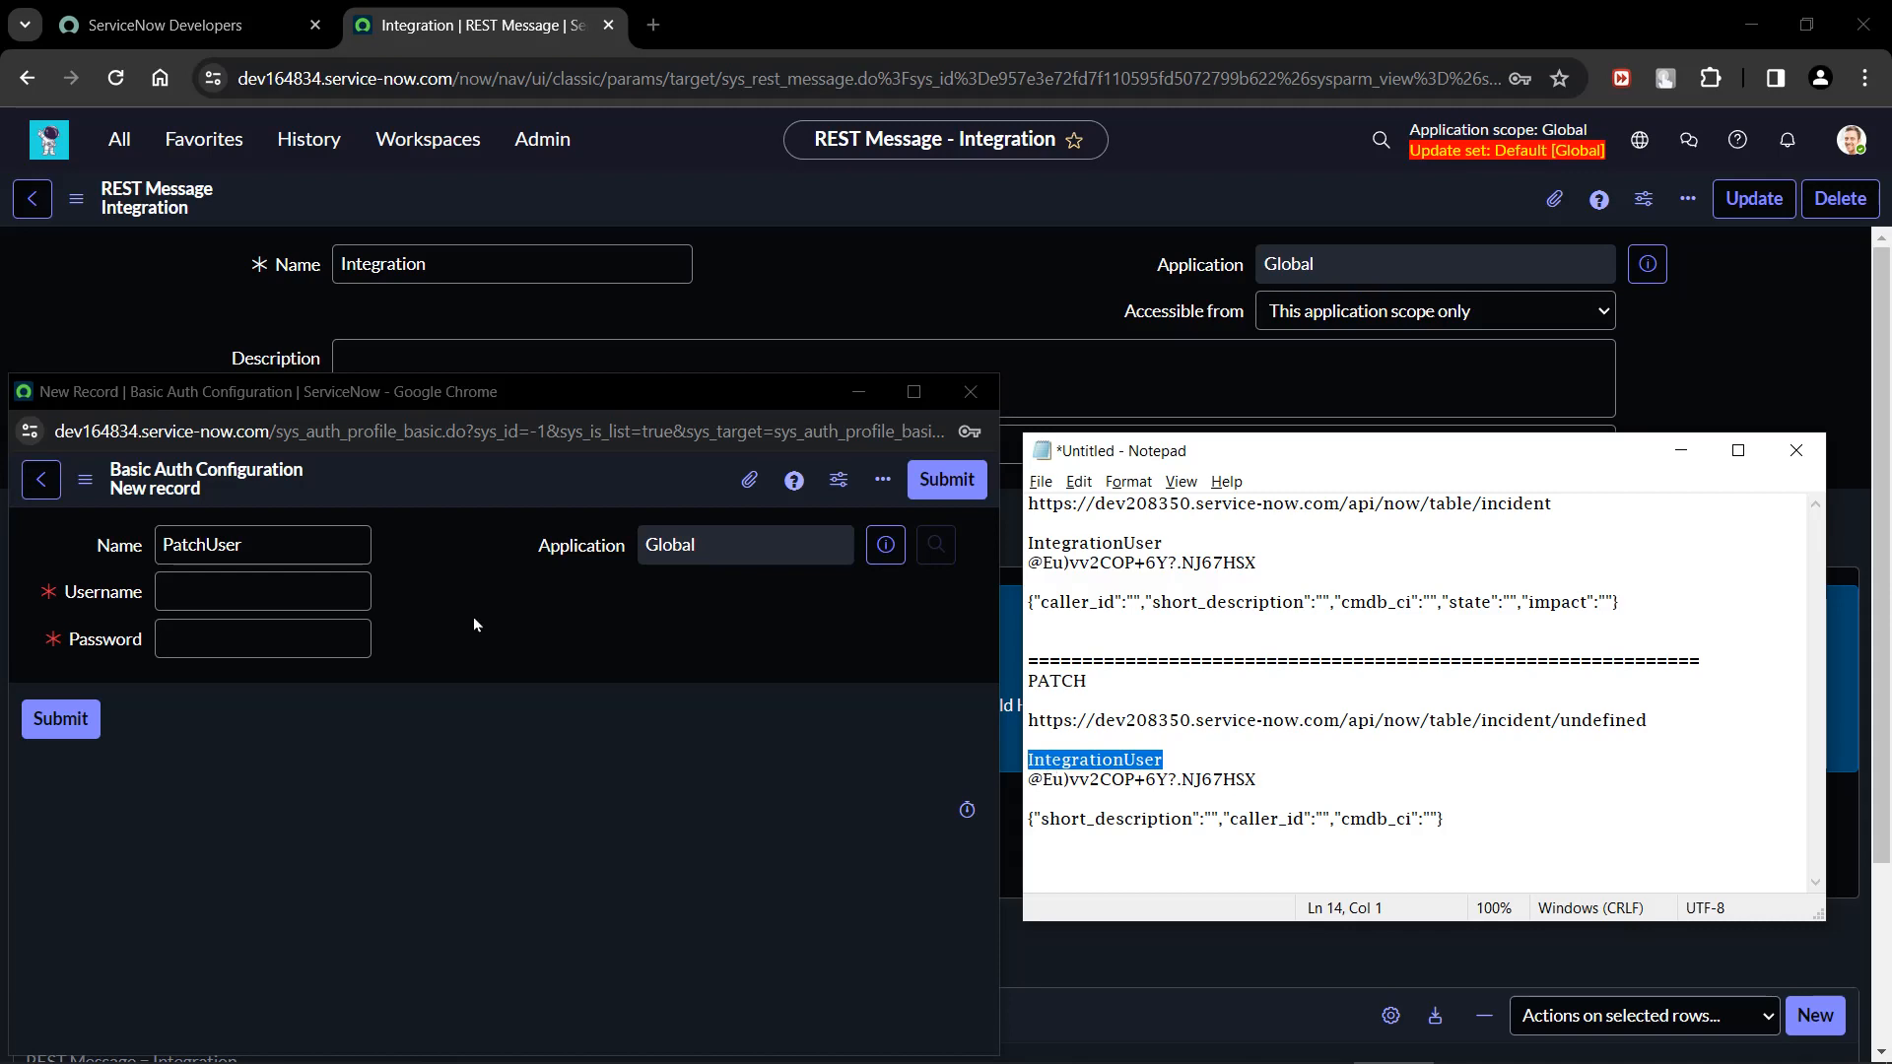
click(233, 593)
key(ctrl+v)
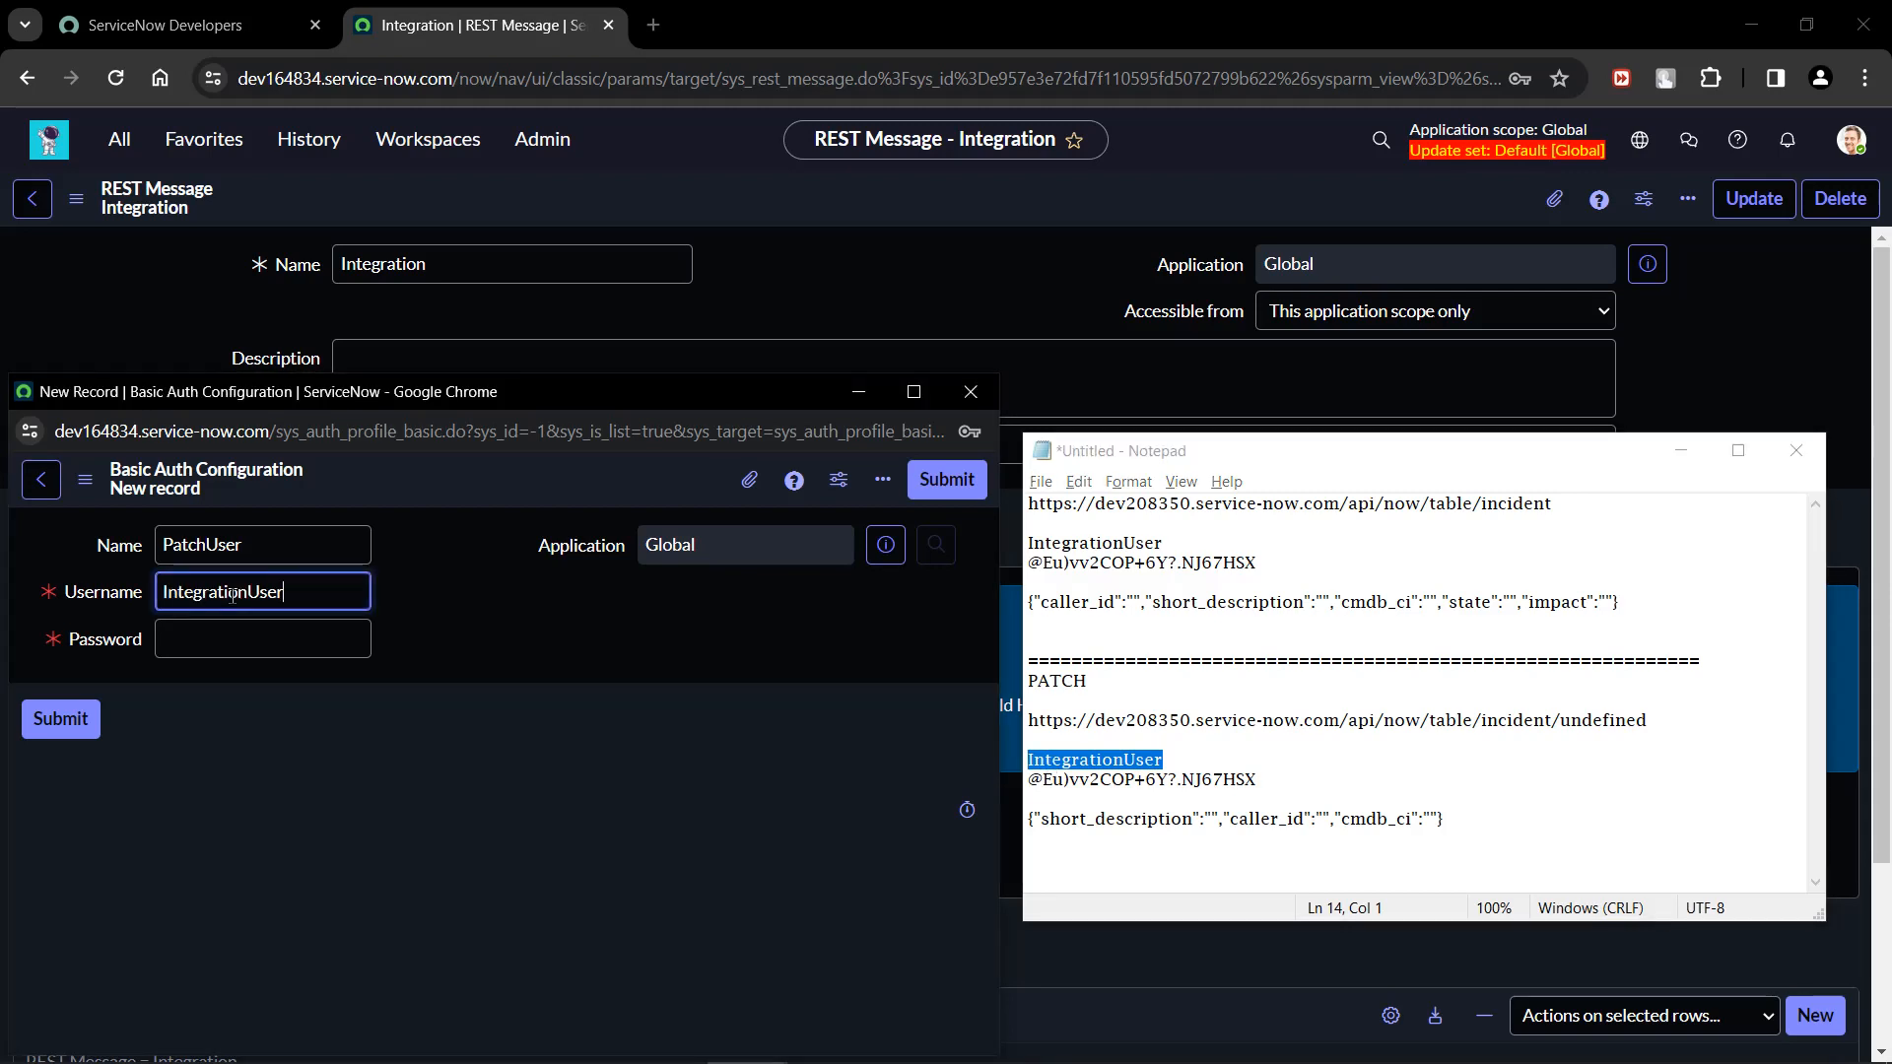
Copy the account password from the PATCH notes into the Password field and submit the PatchUser configuration.
click(1249, 779)
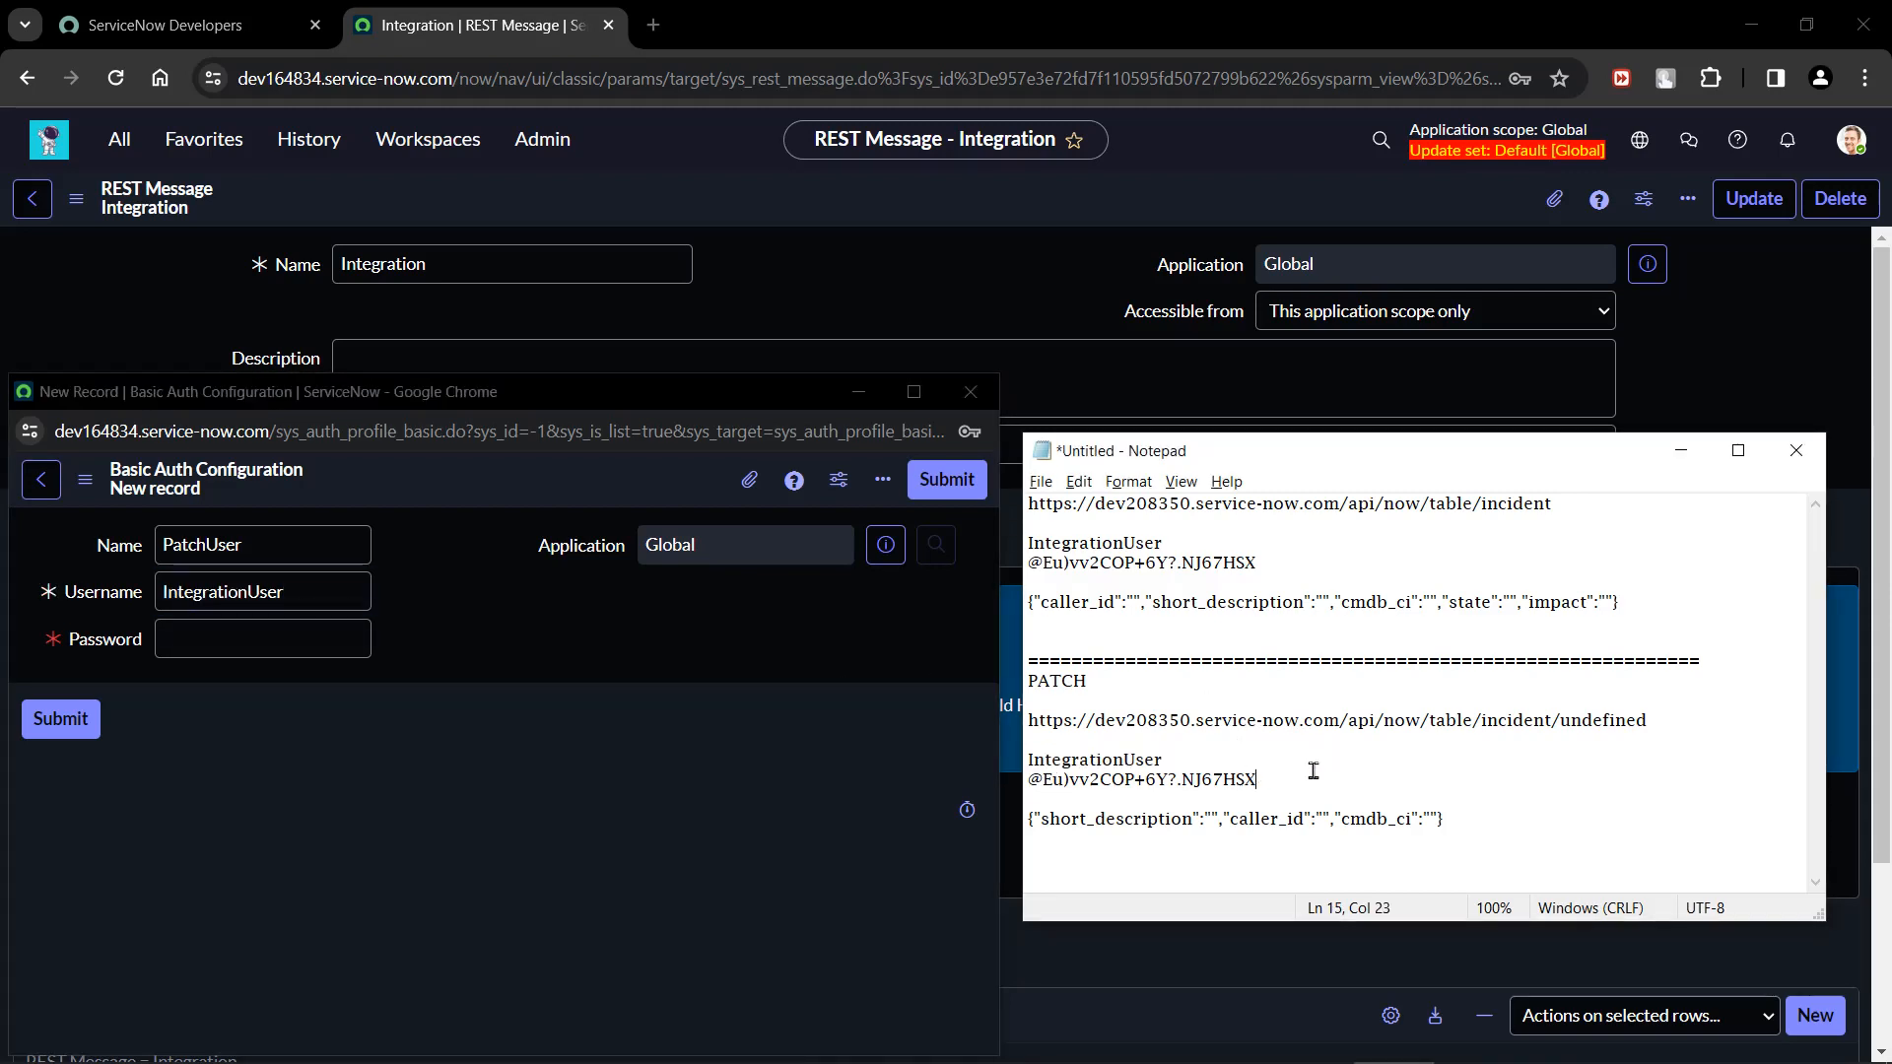
drag(1296, 777, 1011, 783)
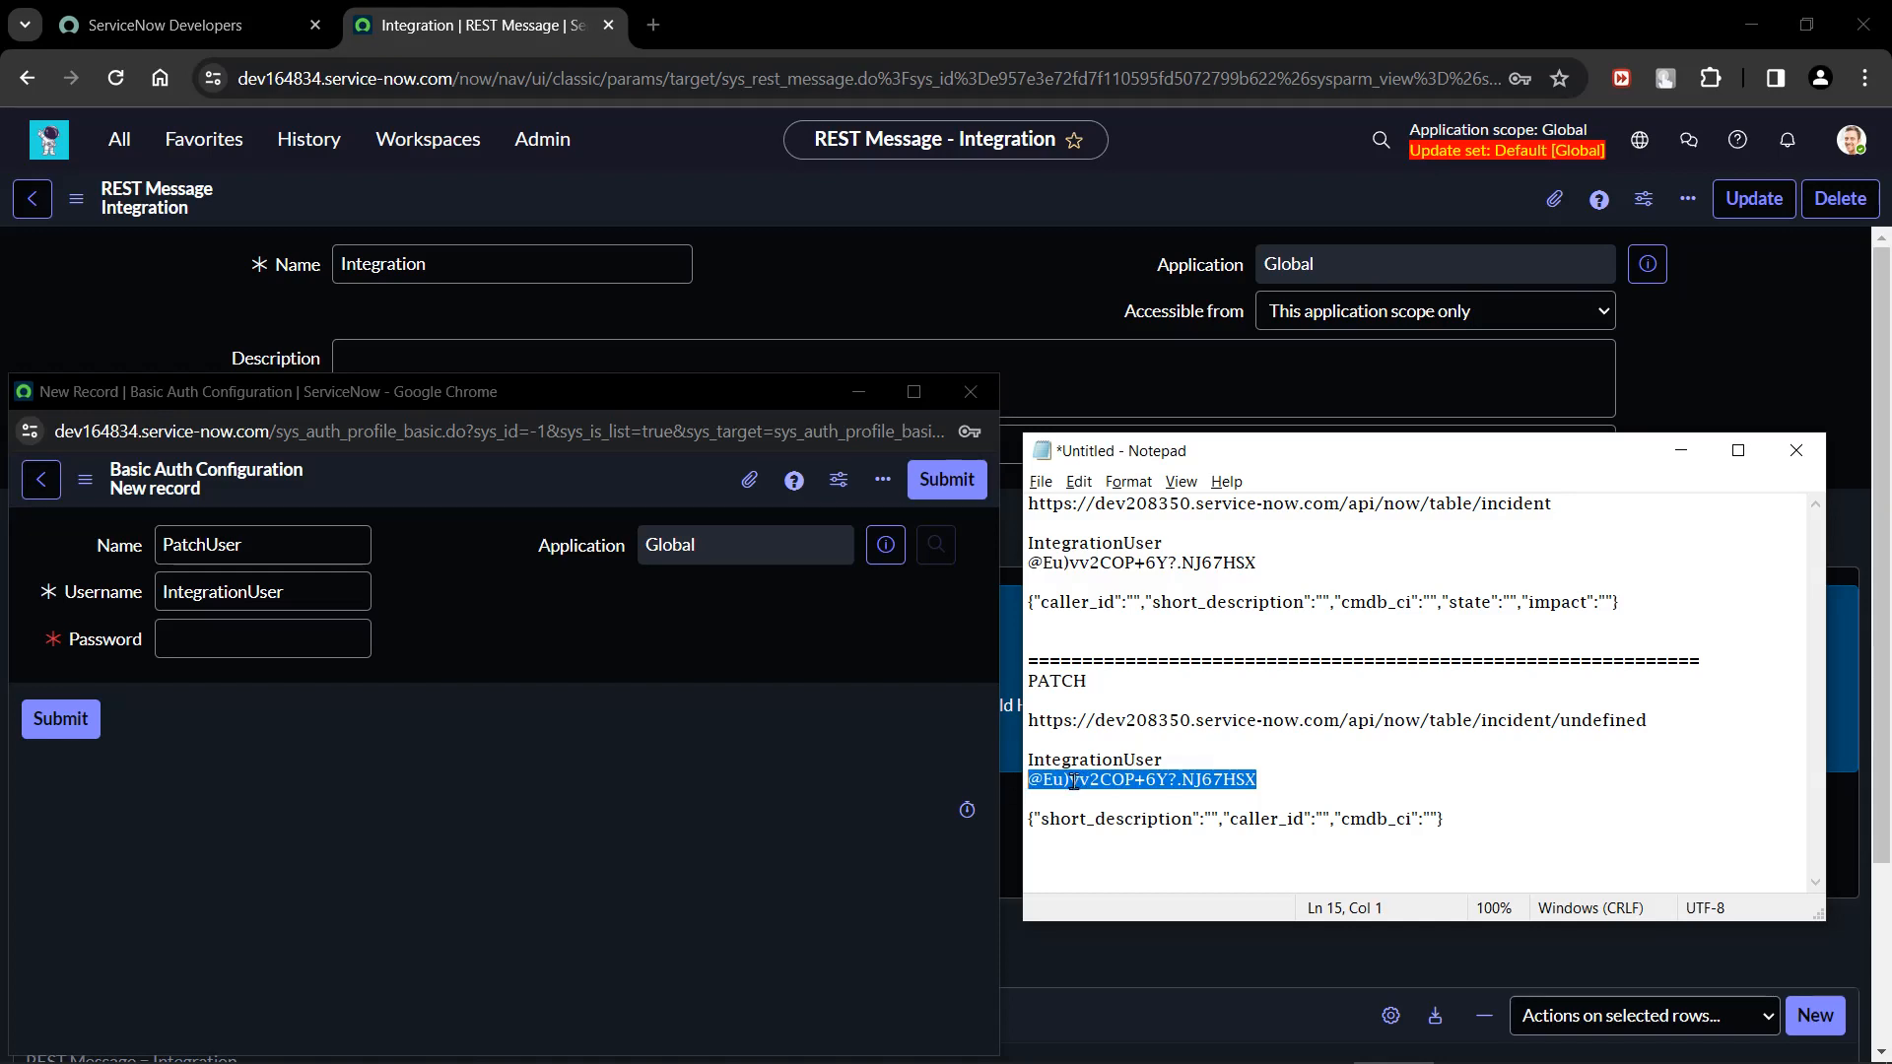
click(435, 676)
click(336, 653)
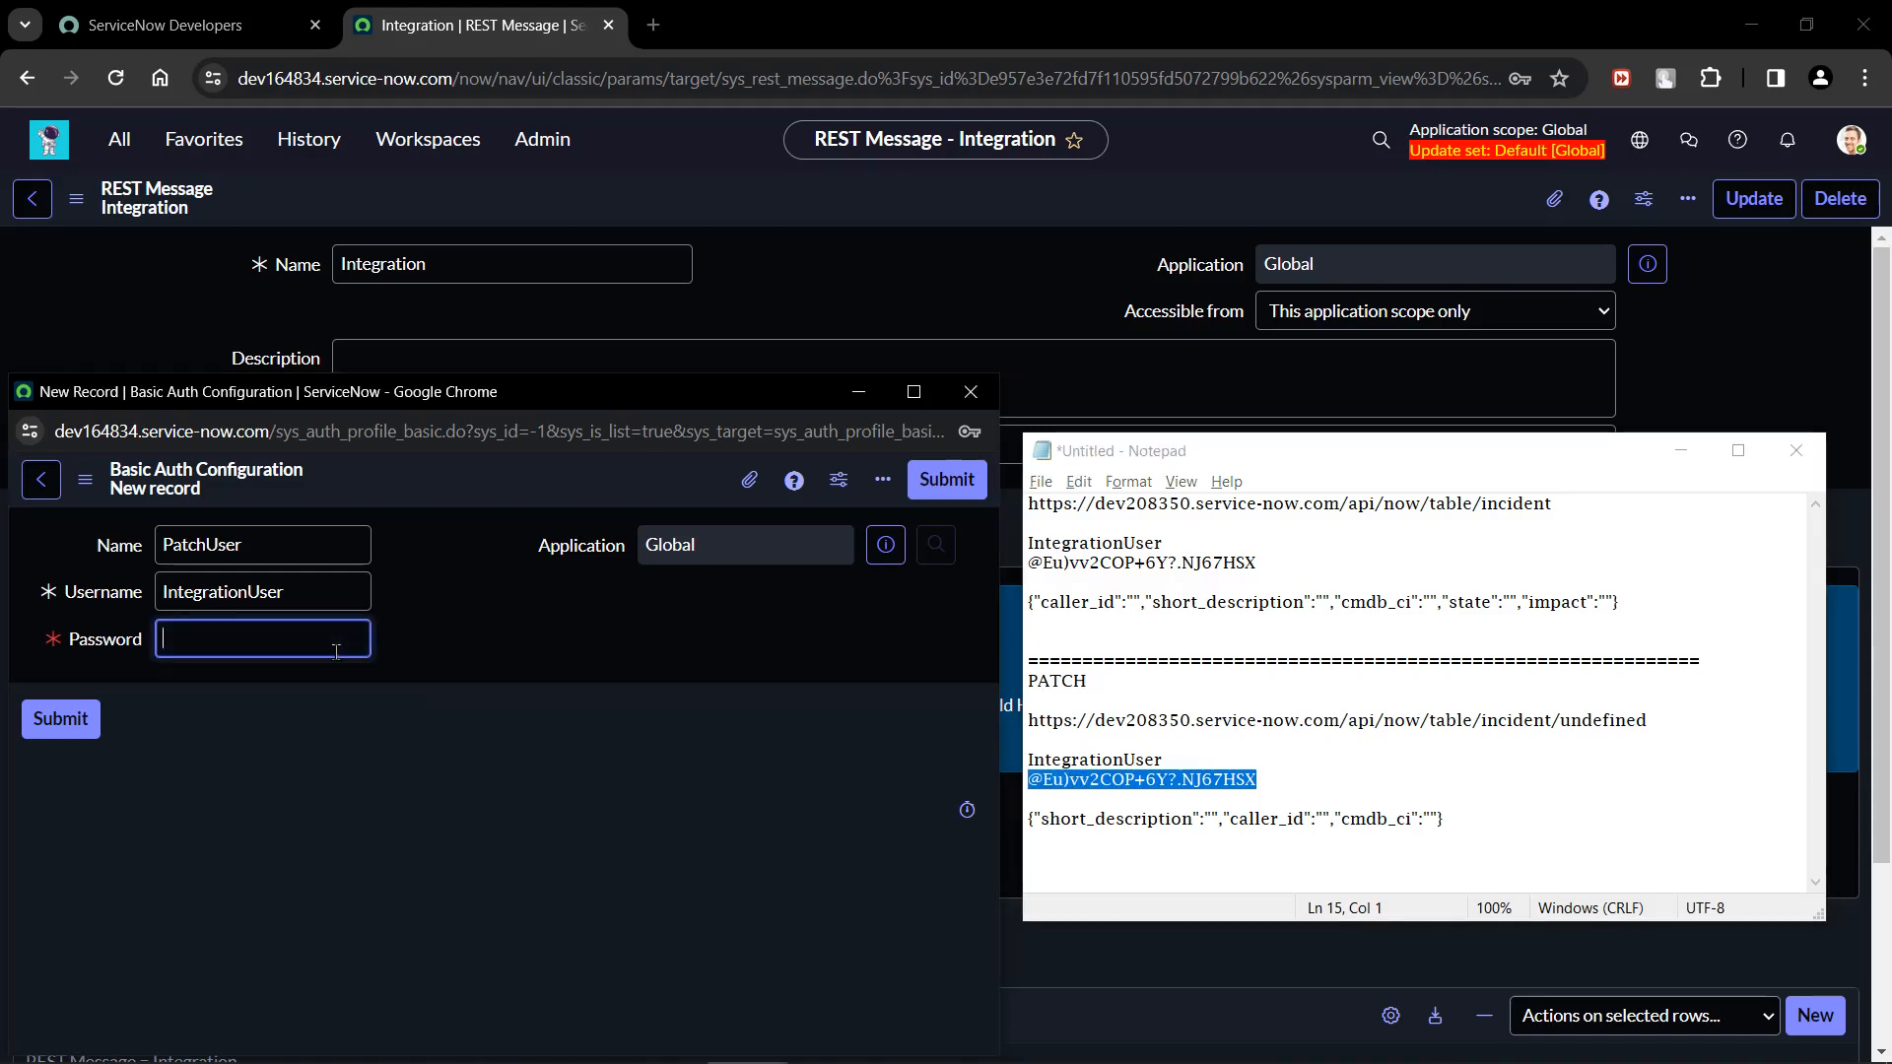
key(ctrl+v)
click(1172, 754)
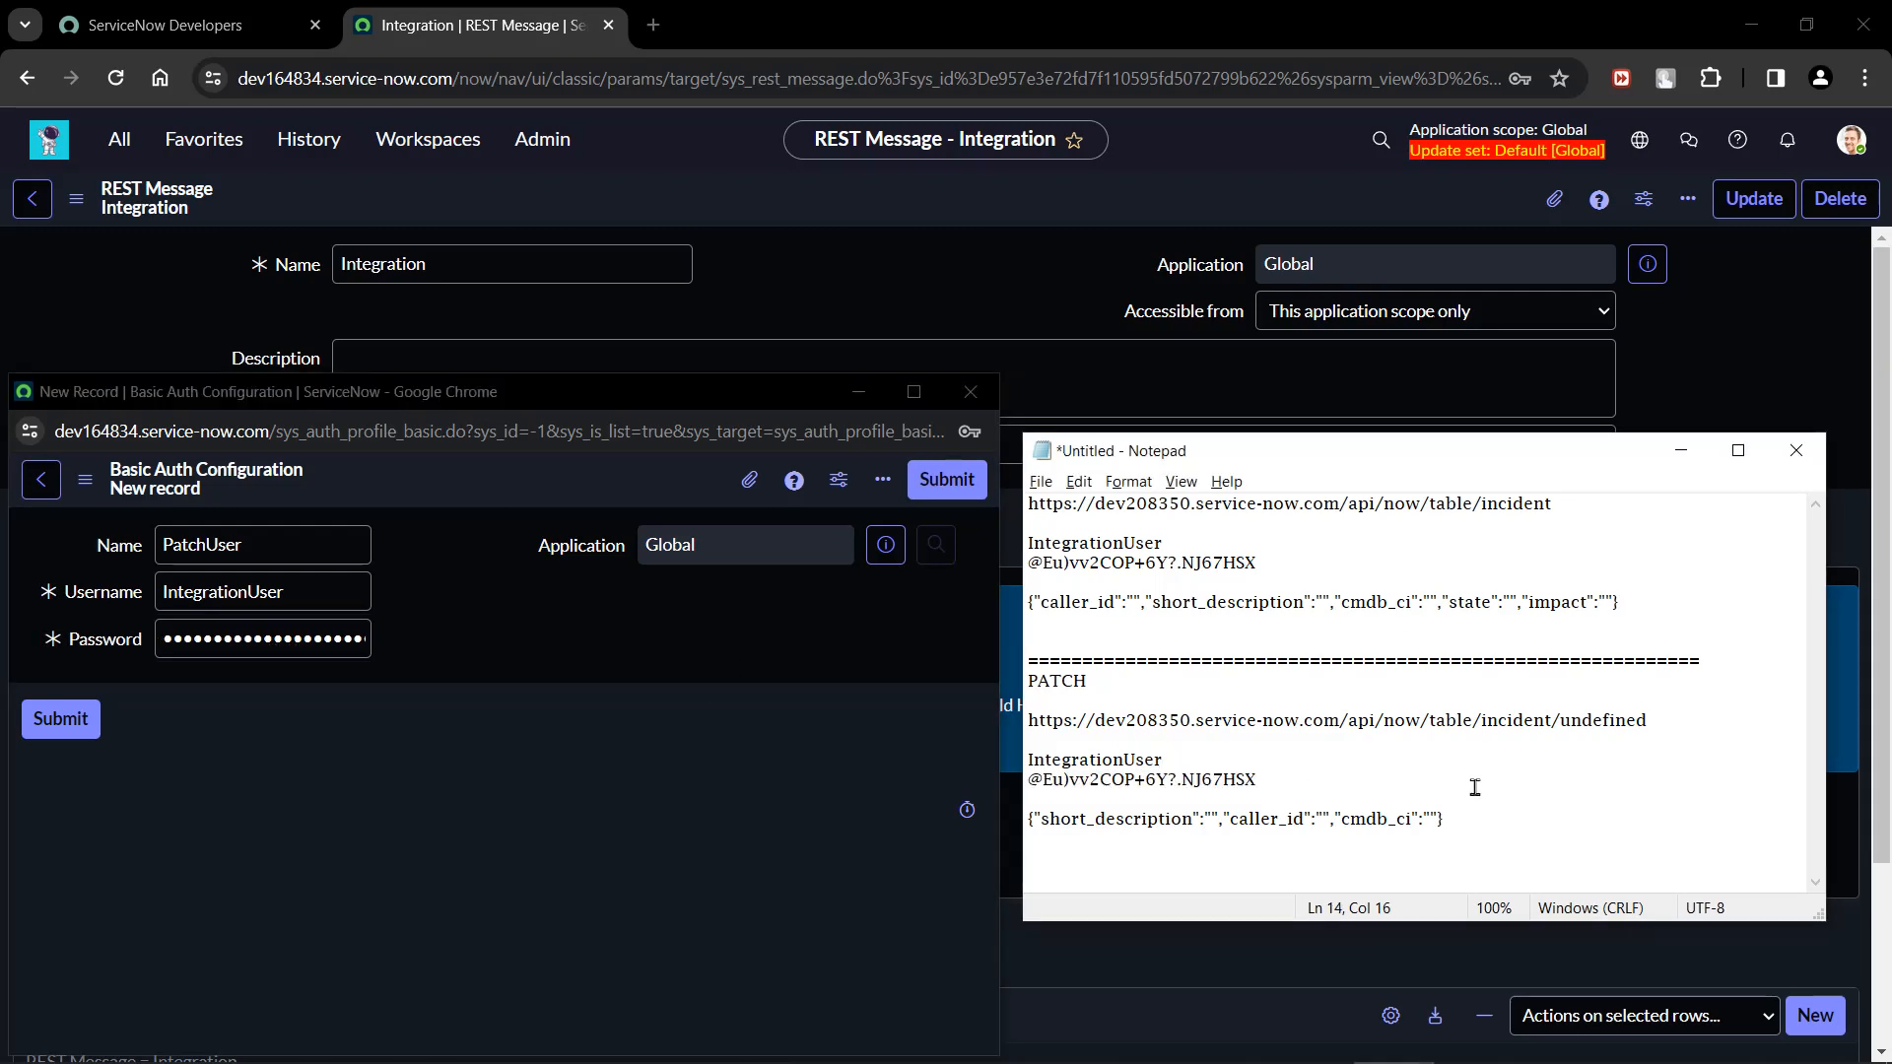
click(87, 730)
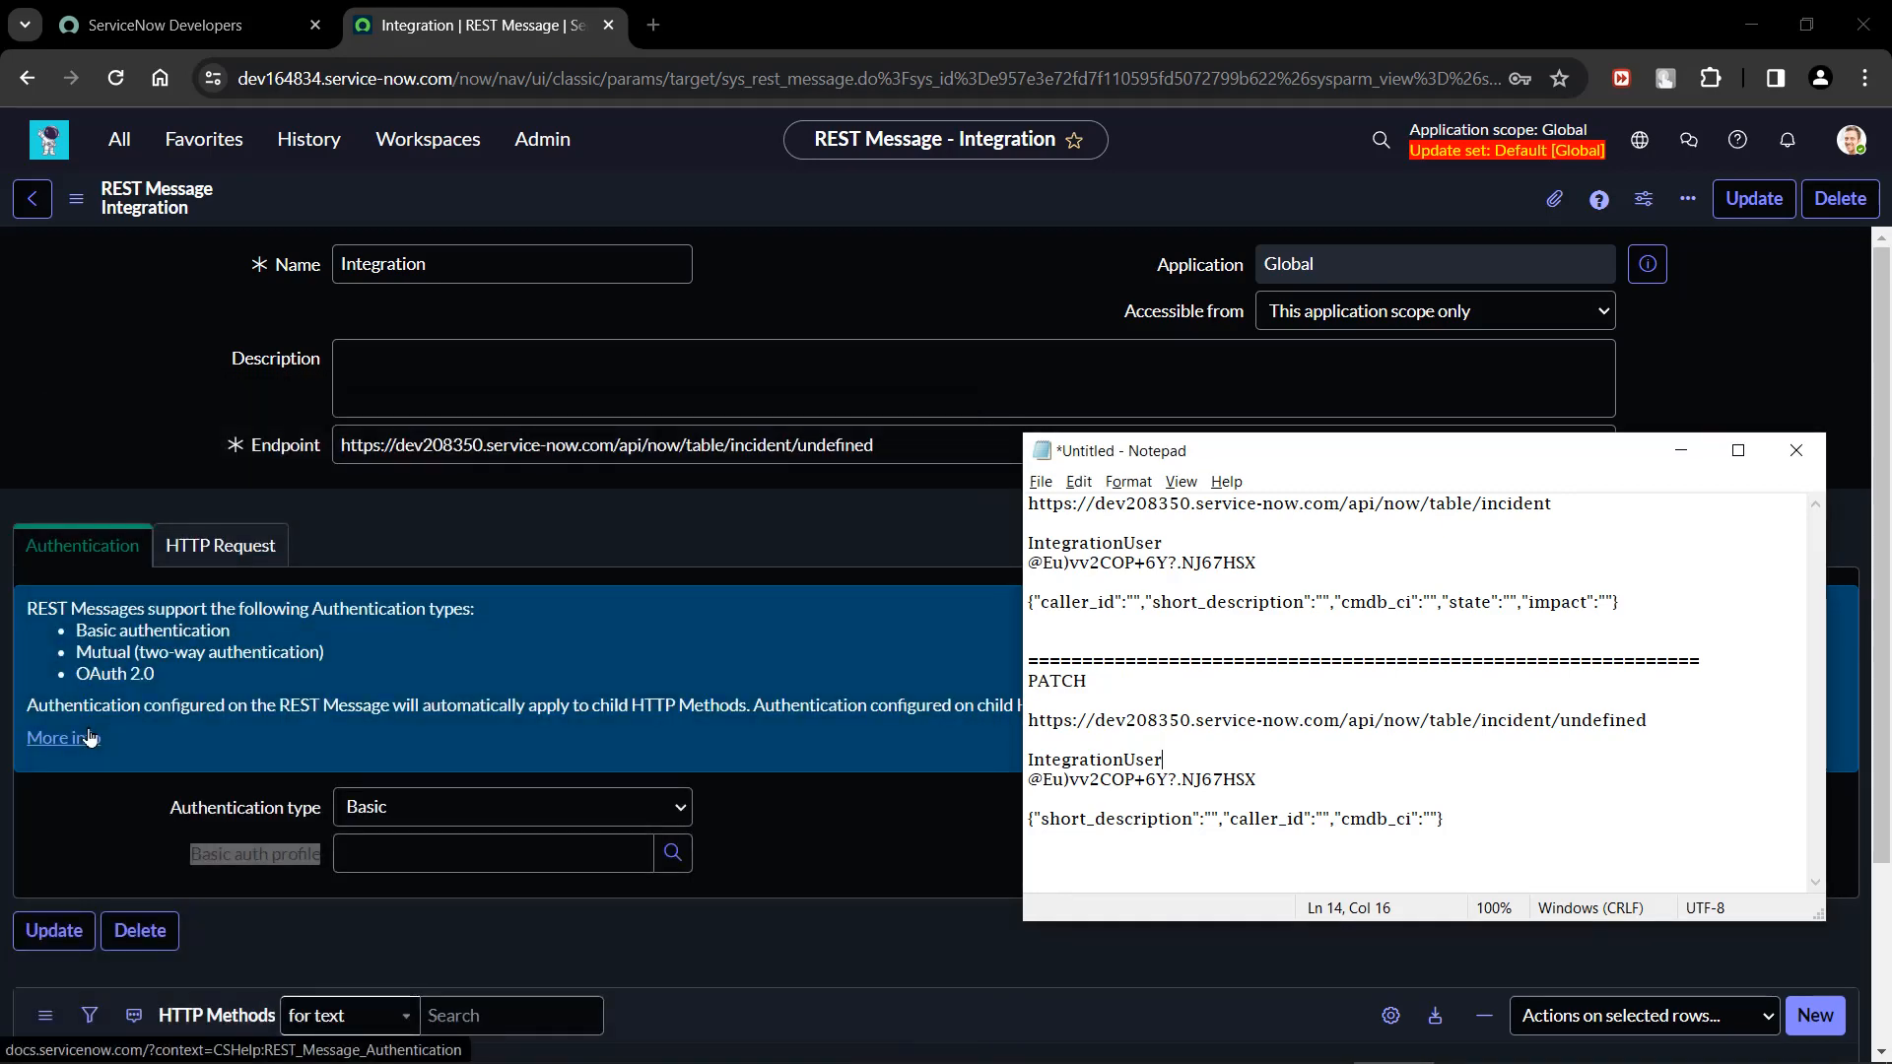
Put the Notepad notes away and save the Integration REST message with its PatchUser profile, staying on the record.
click(1681, 450)
click(890, 892)
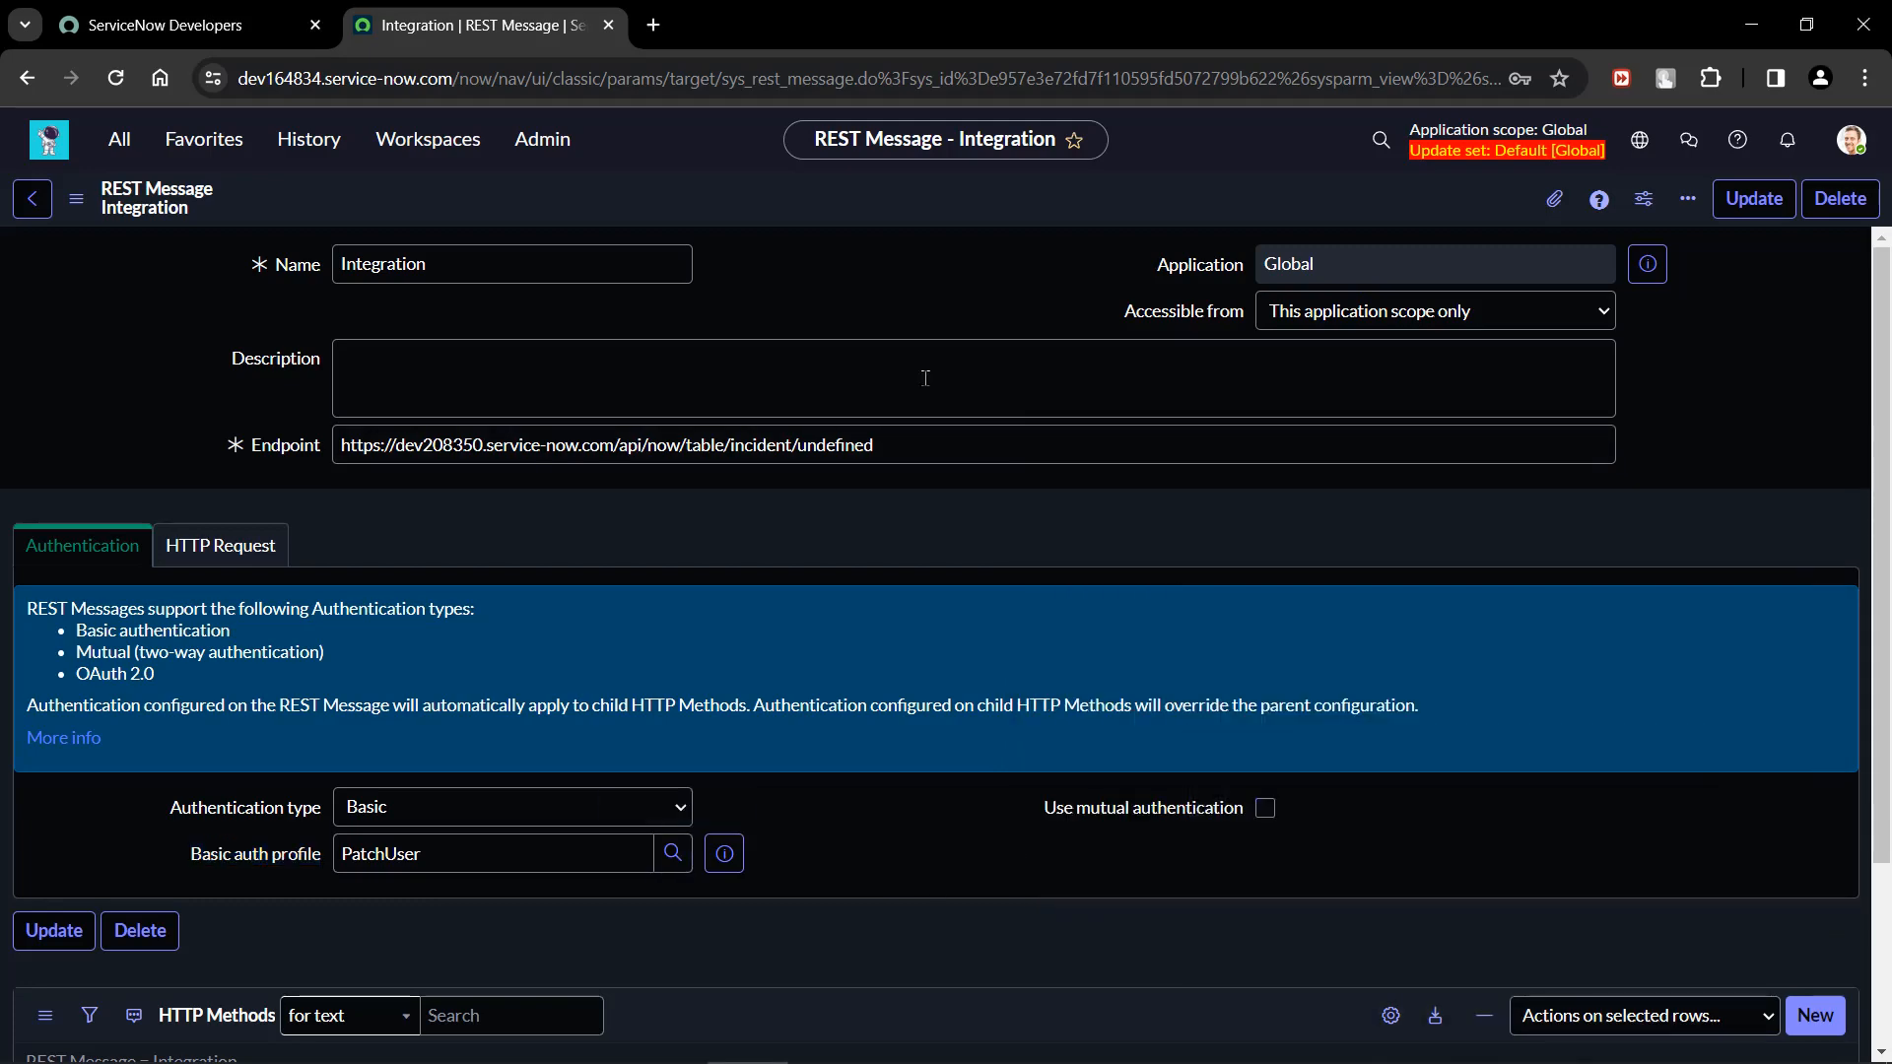
right_click(932, 186)
click(969, 201)
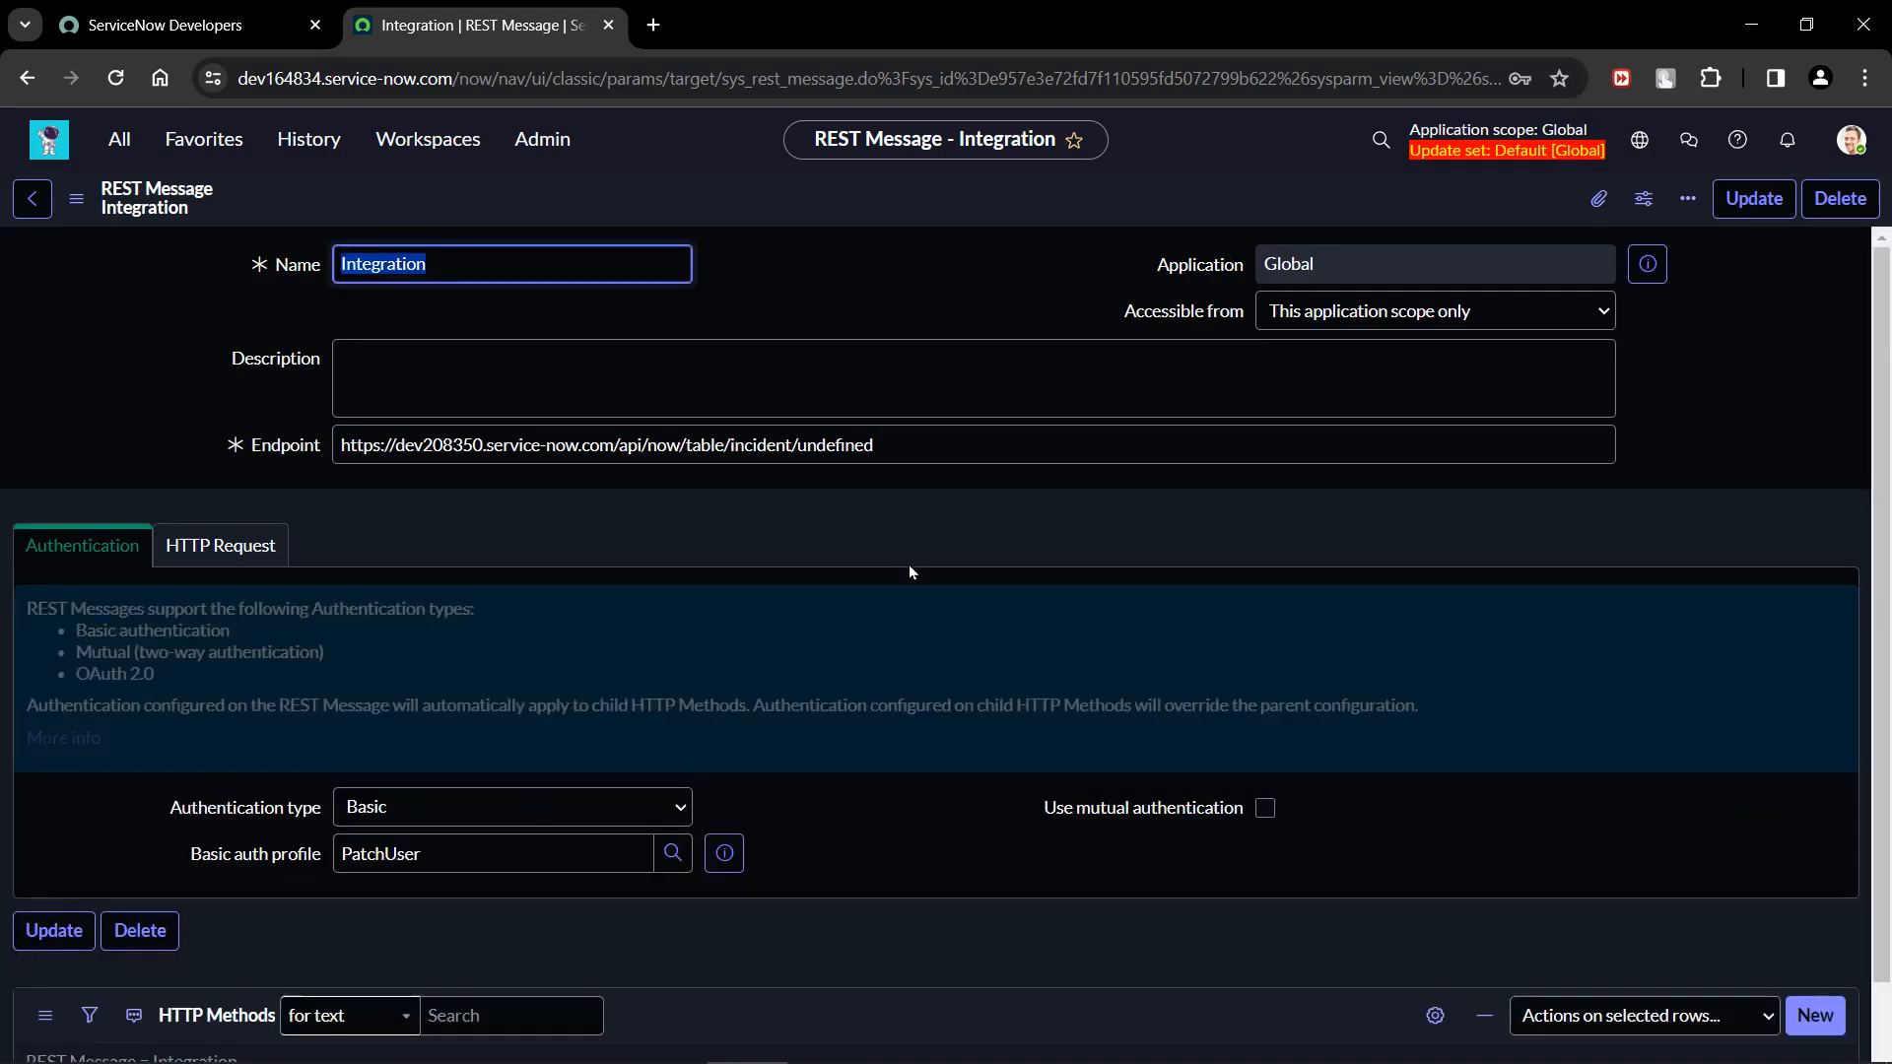
Review the Integration record's endpoint, authentication settings, HTTP headers and list of HTTP methods.
click(895, 281)
scroll(967, 919, down, 3)
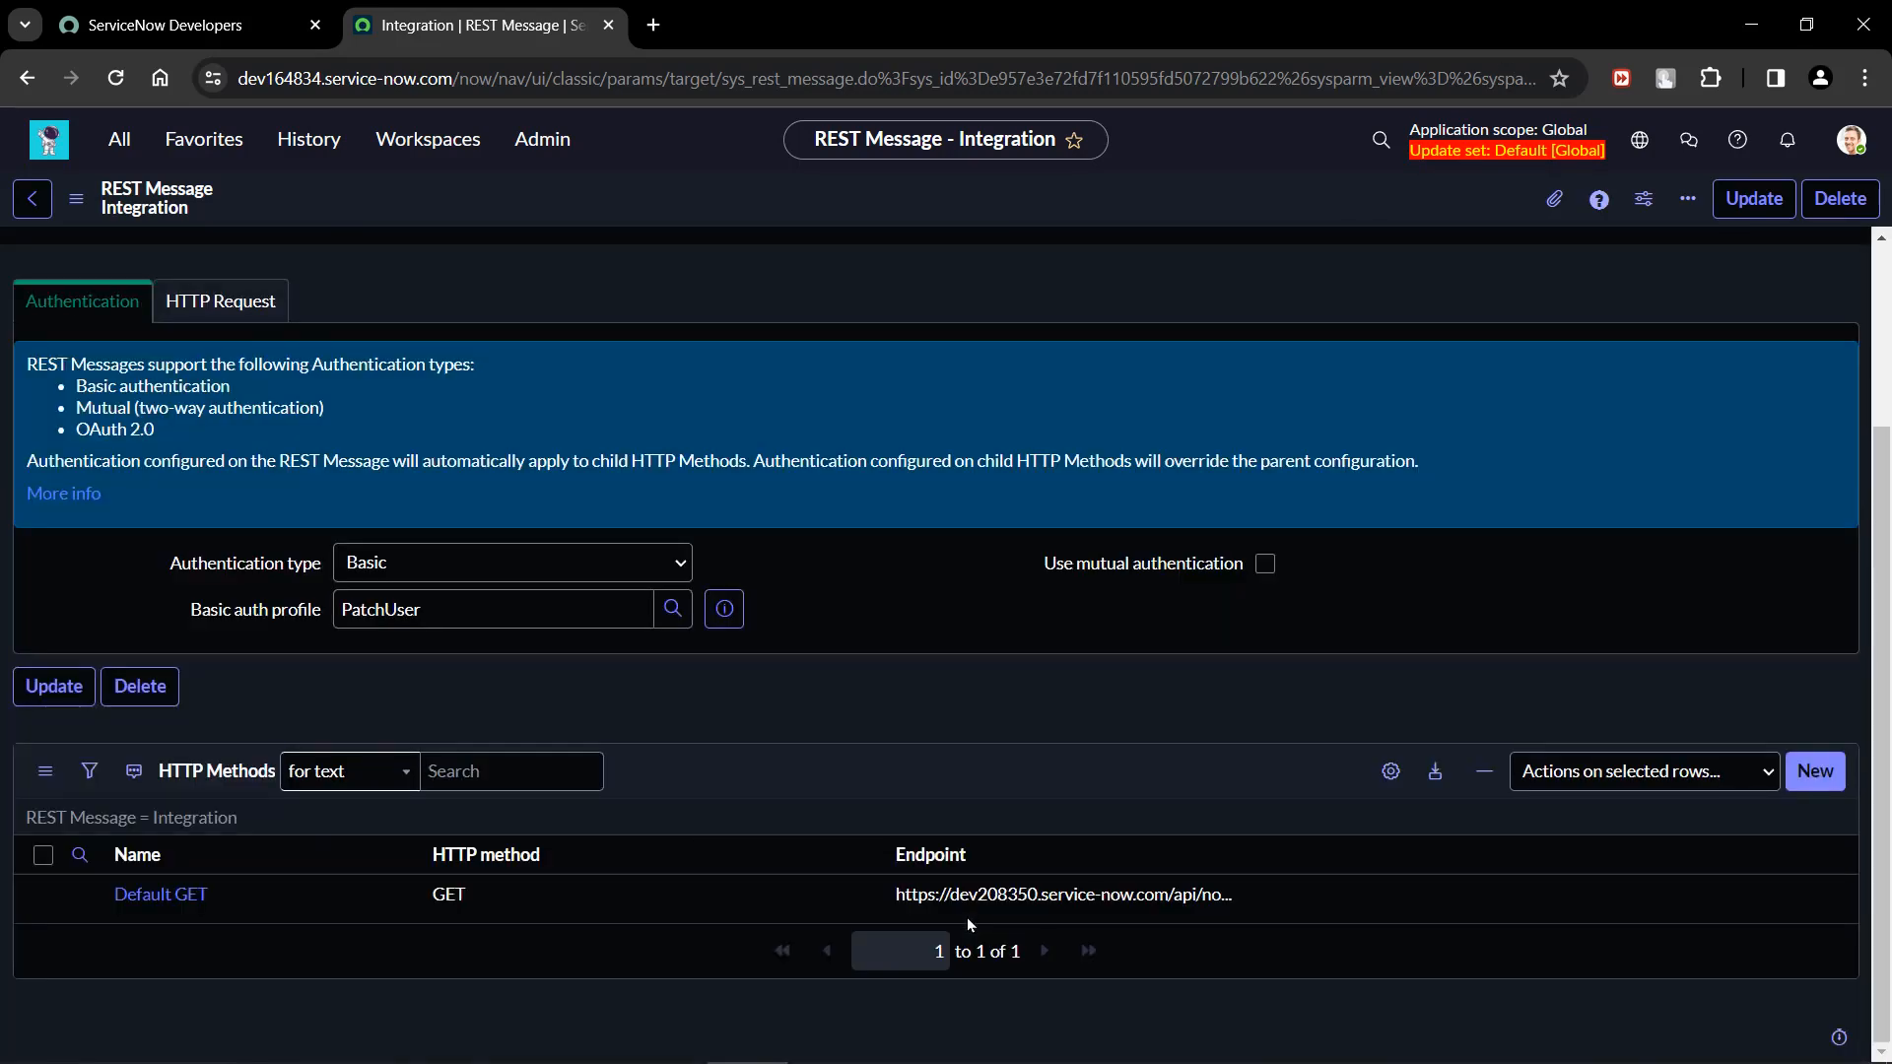
scroll(967, 918, up, 3)
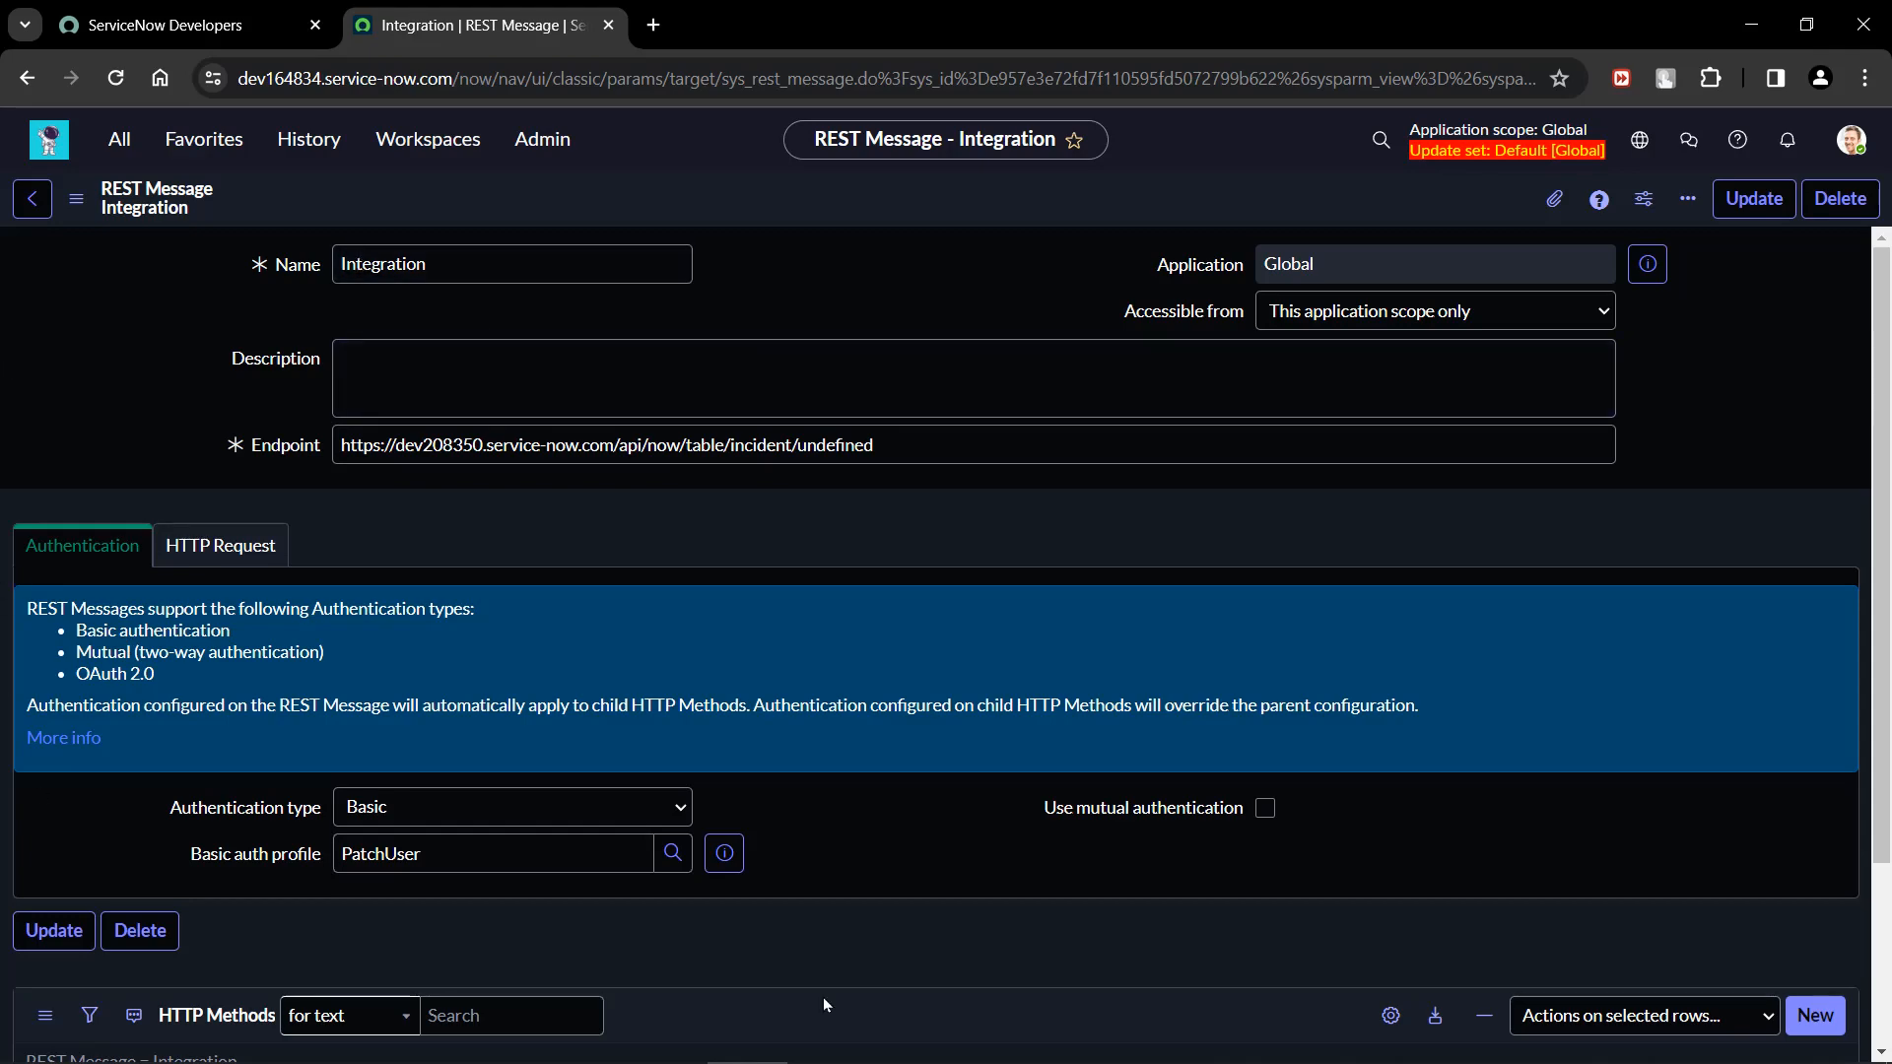
click(259, 550)
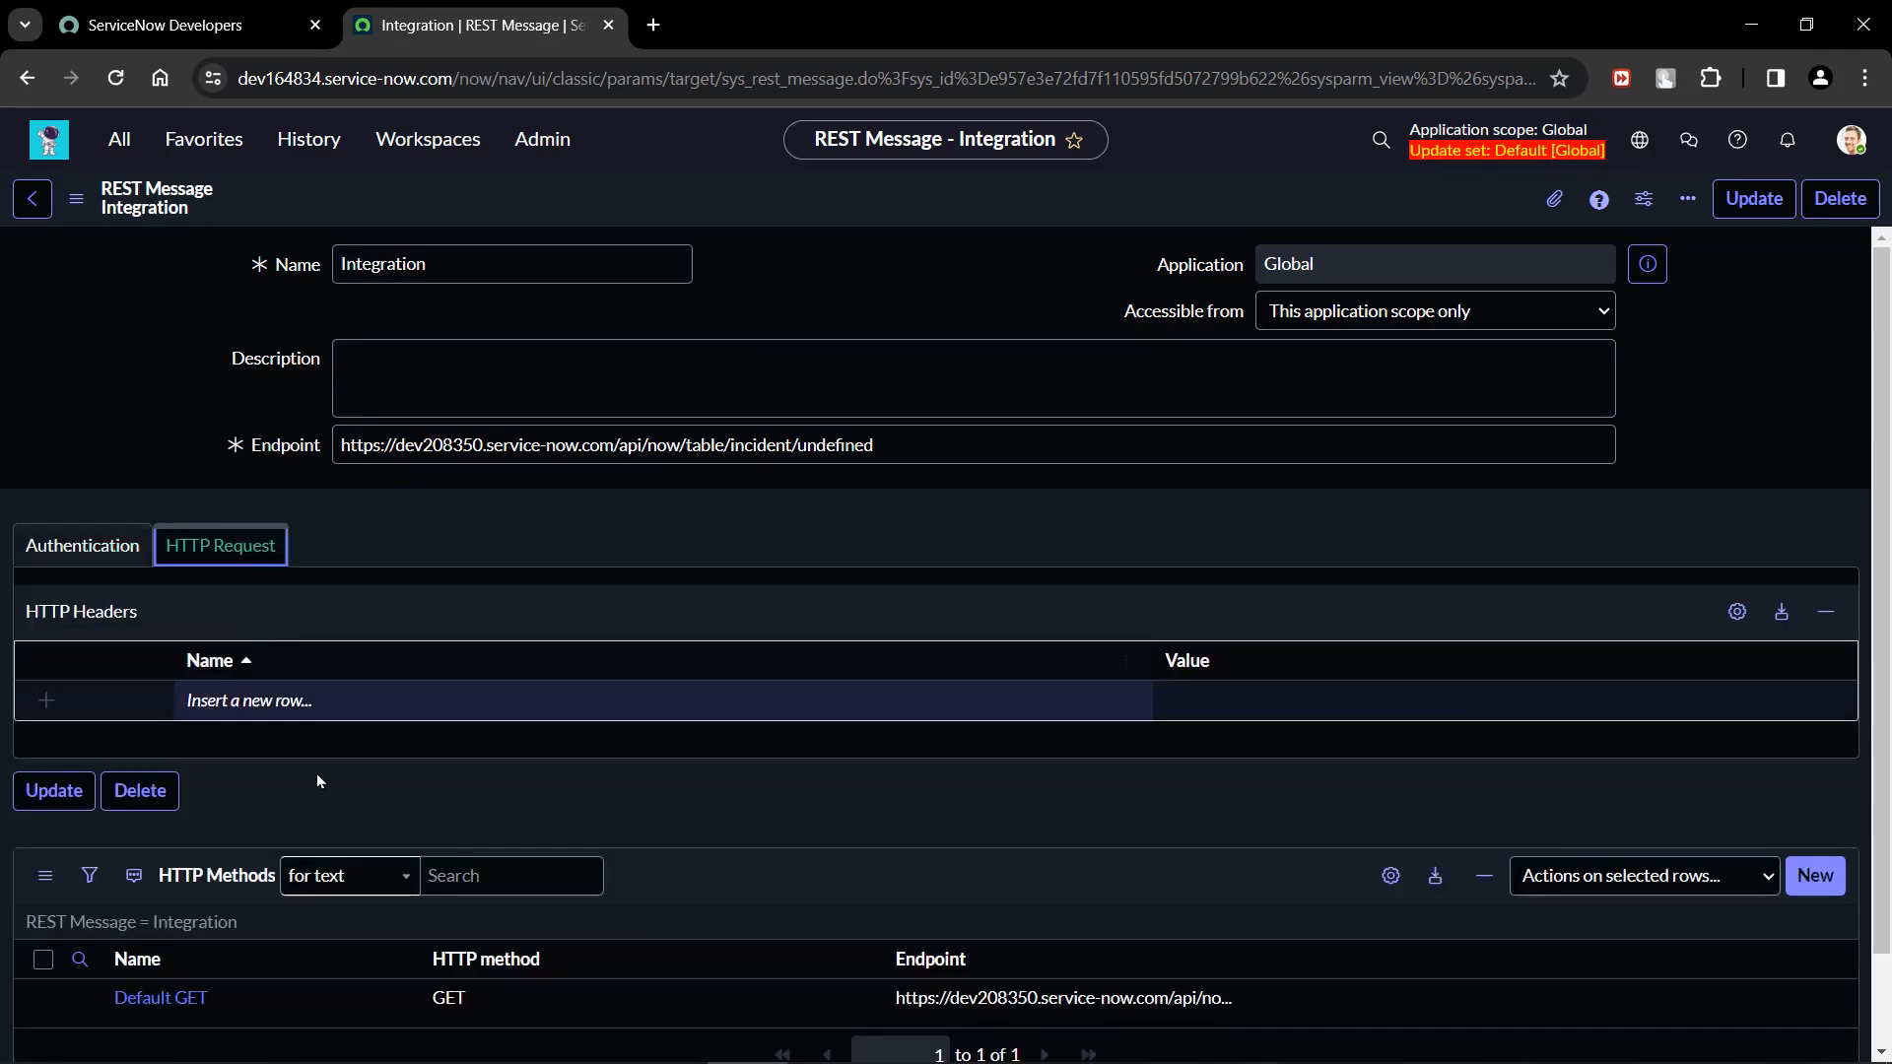
click(85, 551)
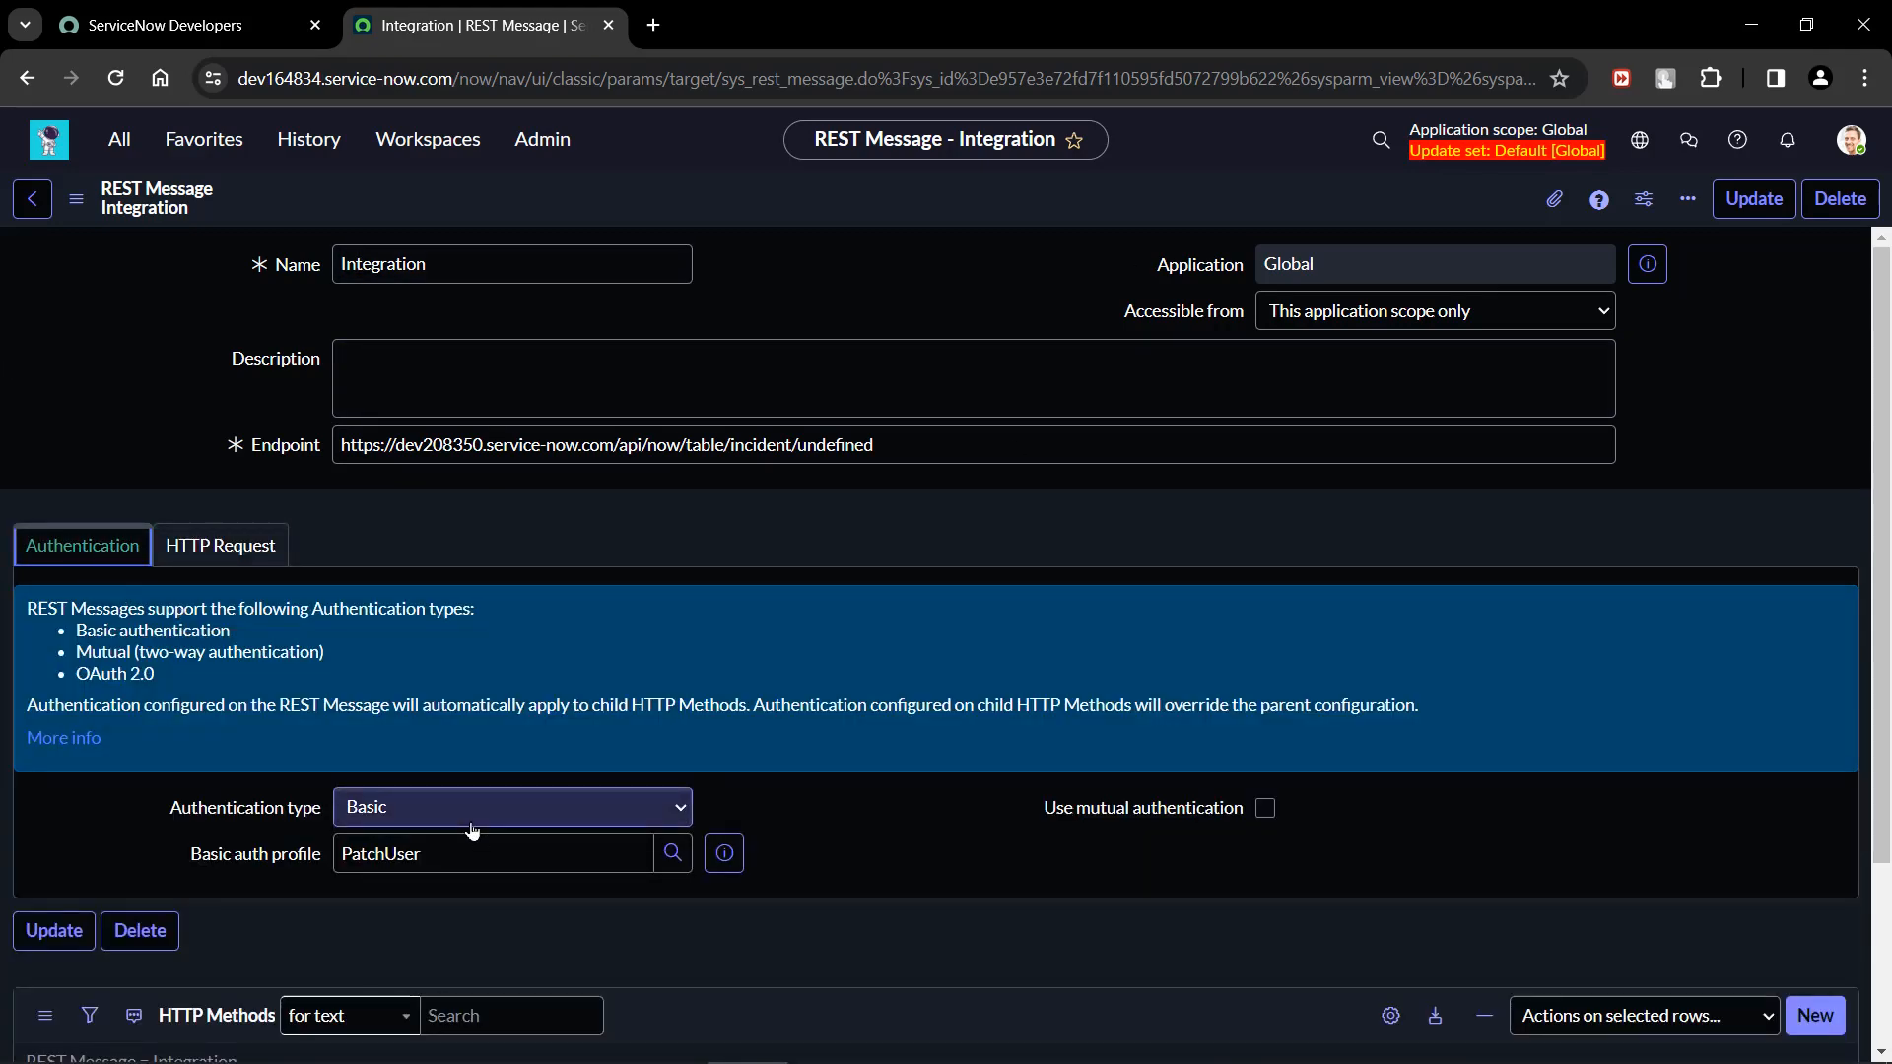
scroll(223, 816, down, 3)
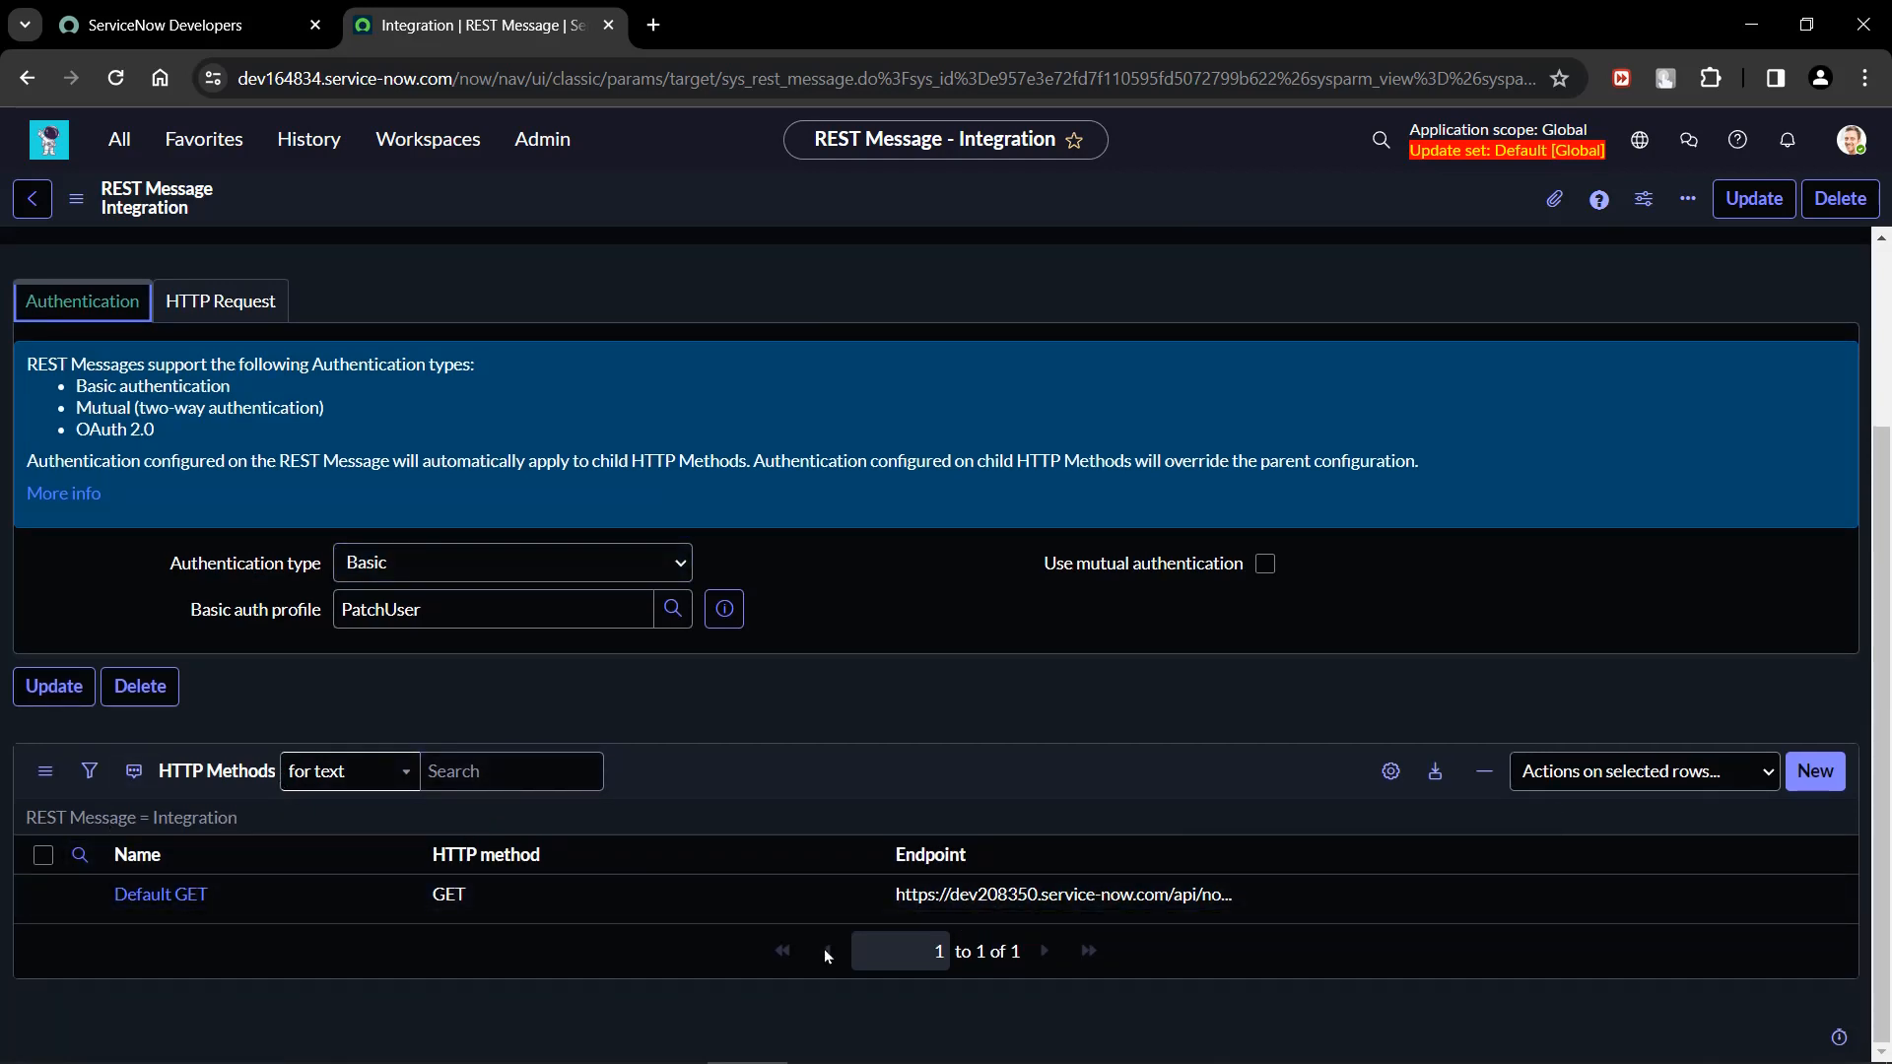
scroll(1256, 916, up, 3)
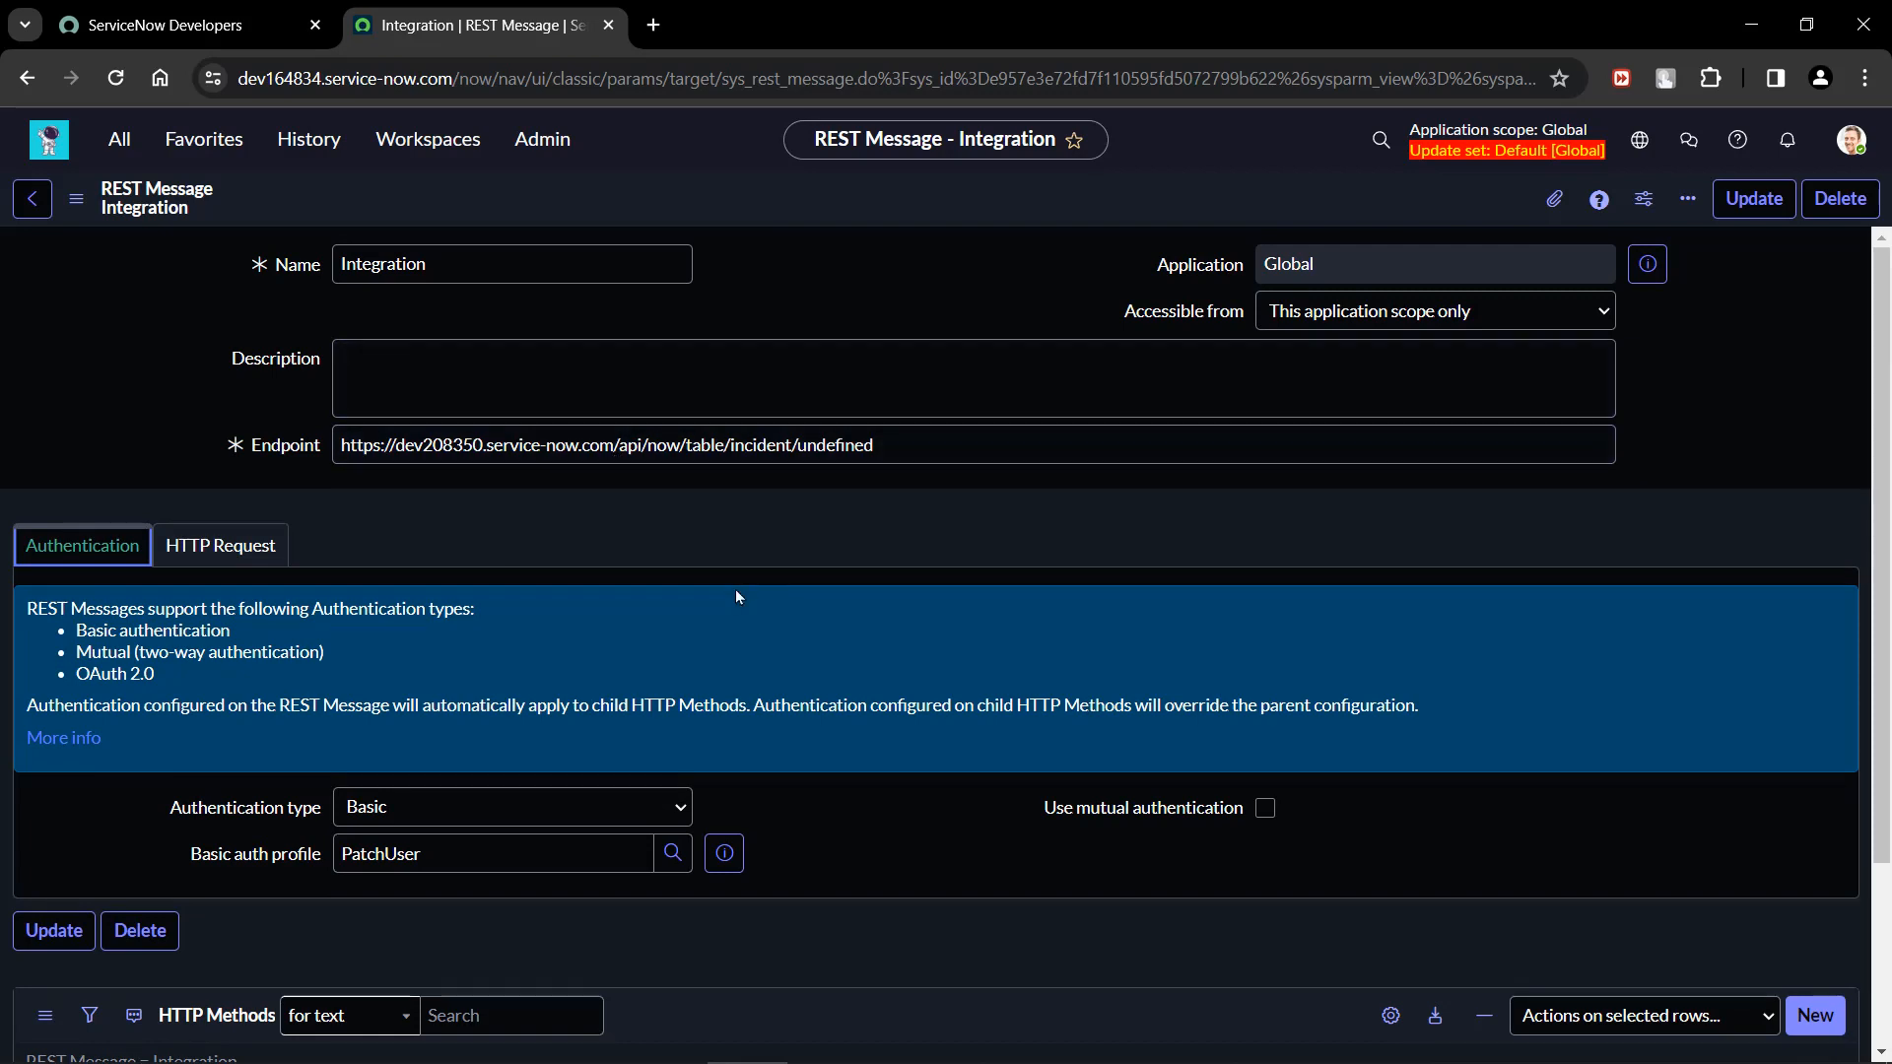
scroll(735, 590, down, 3)
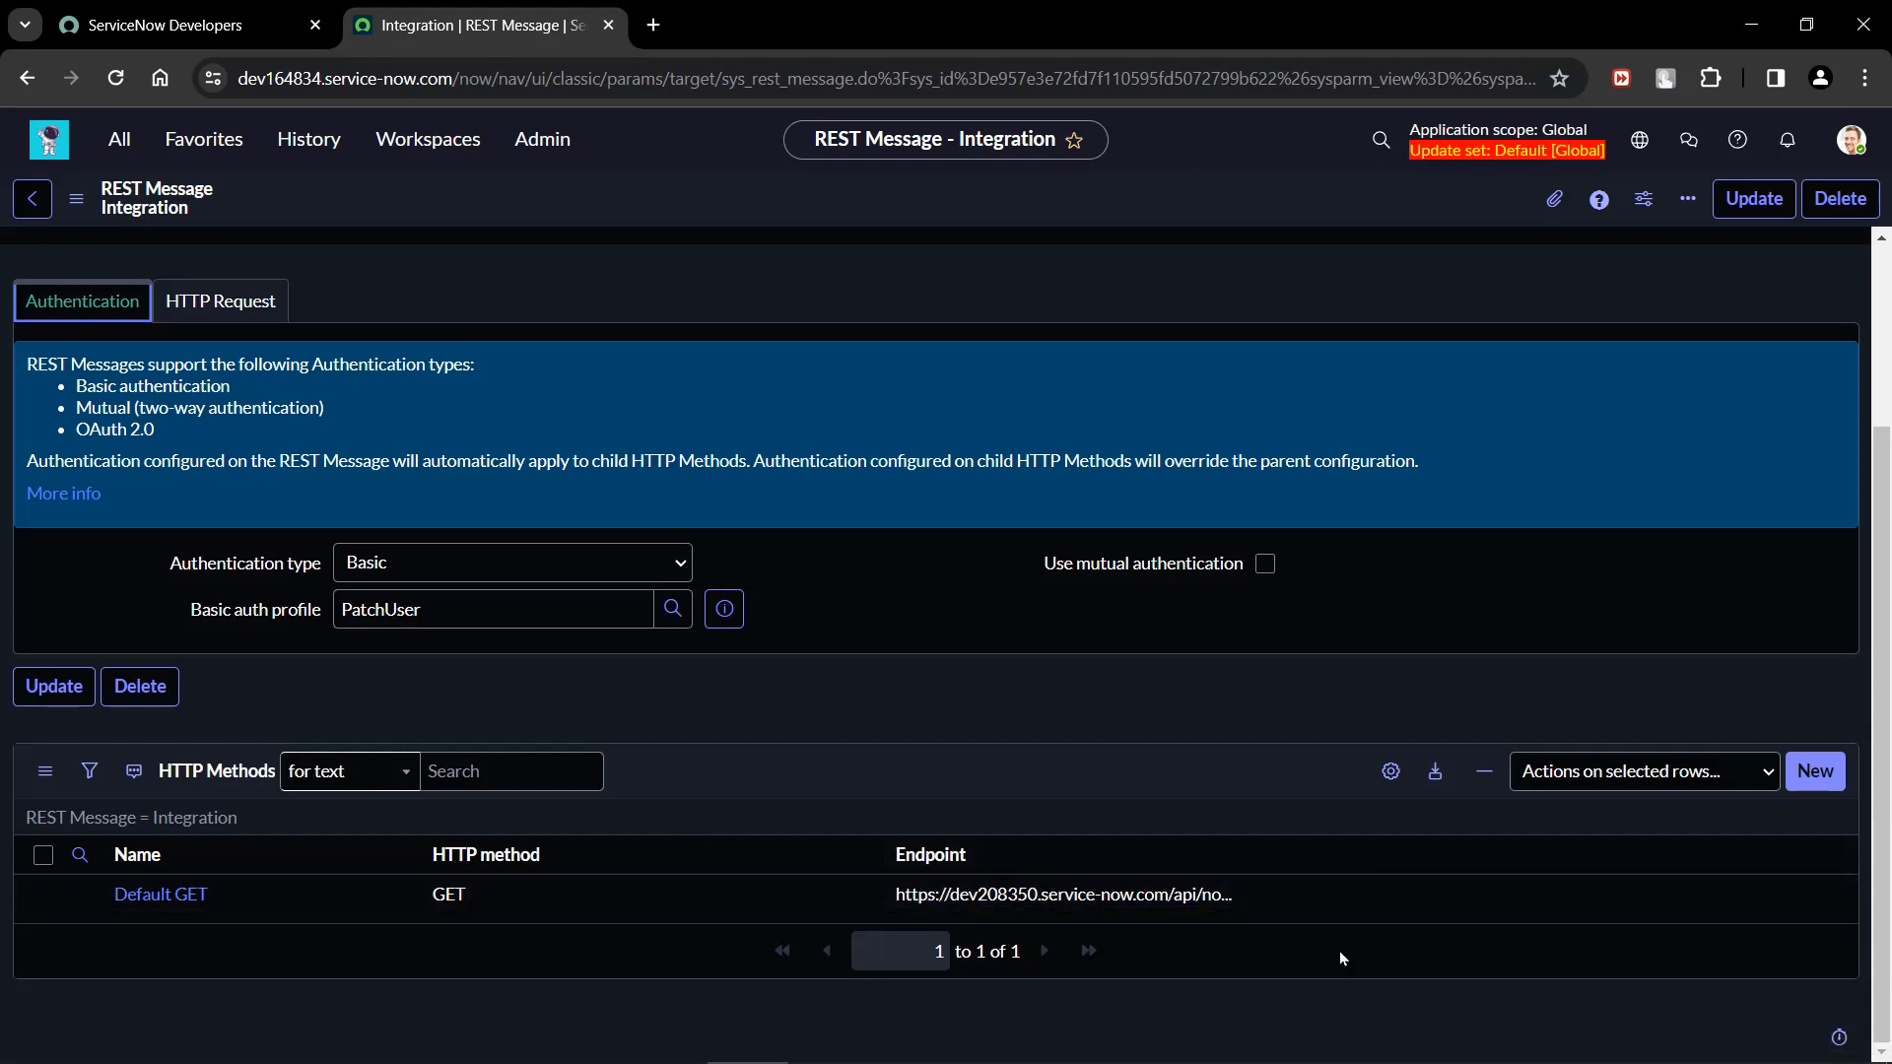
scroll(1339, 950, up, 3)
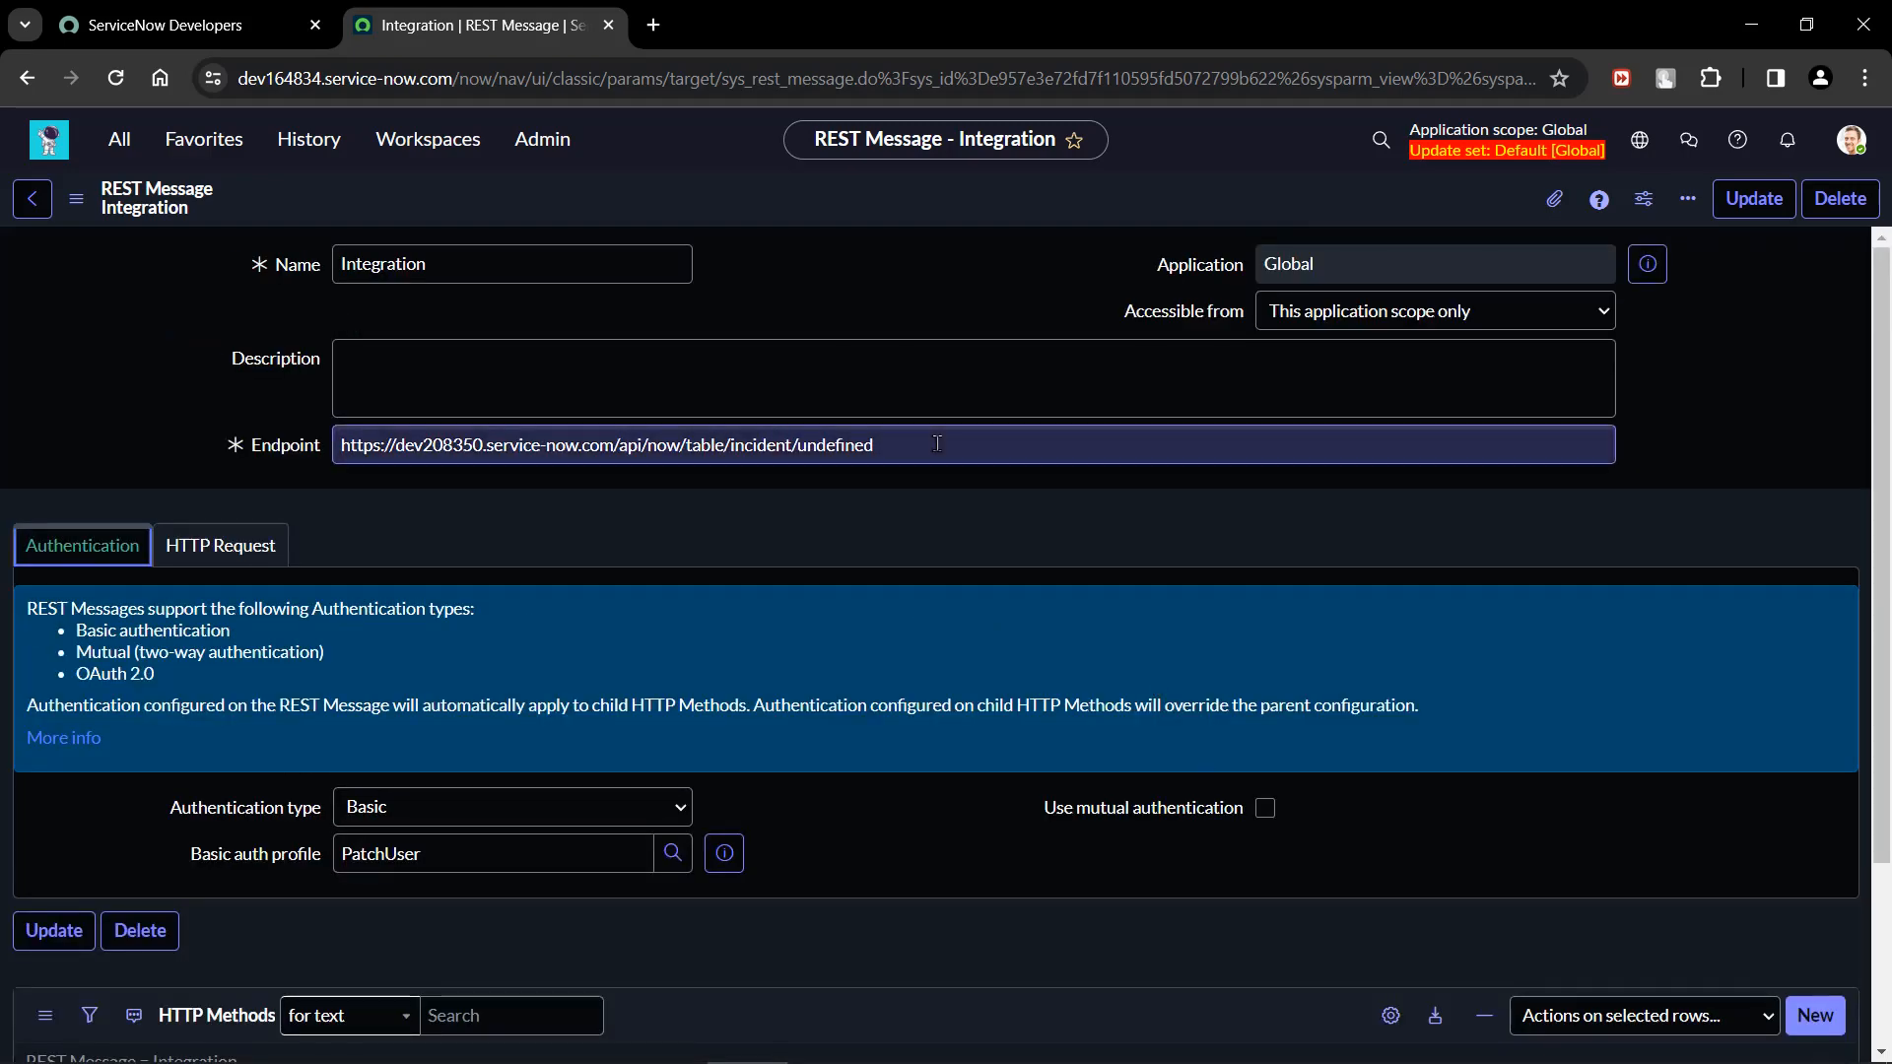
Create a new HTTP method under the Integration REST message and name it "Patch a record".
scroll(925, 759, down, 3)
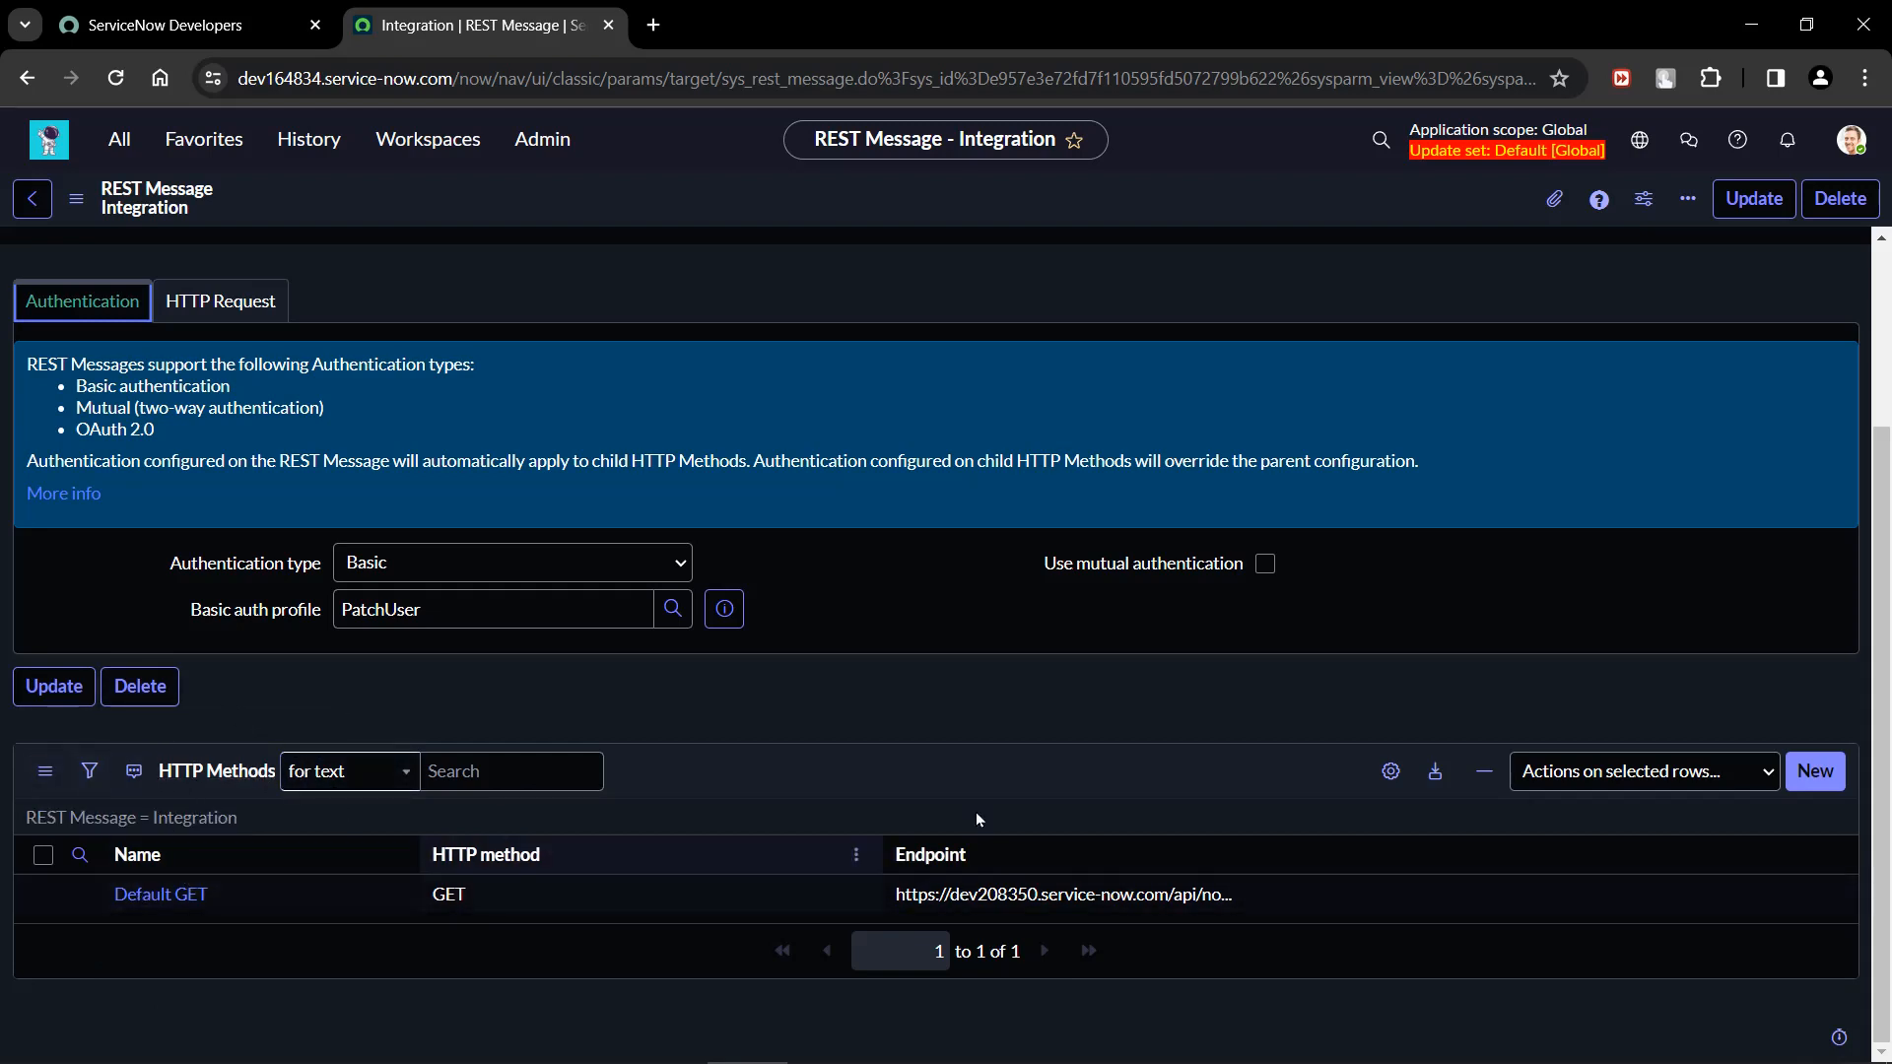
click(1821, 778)
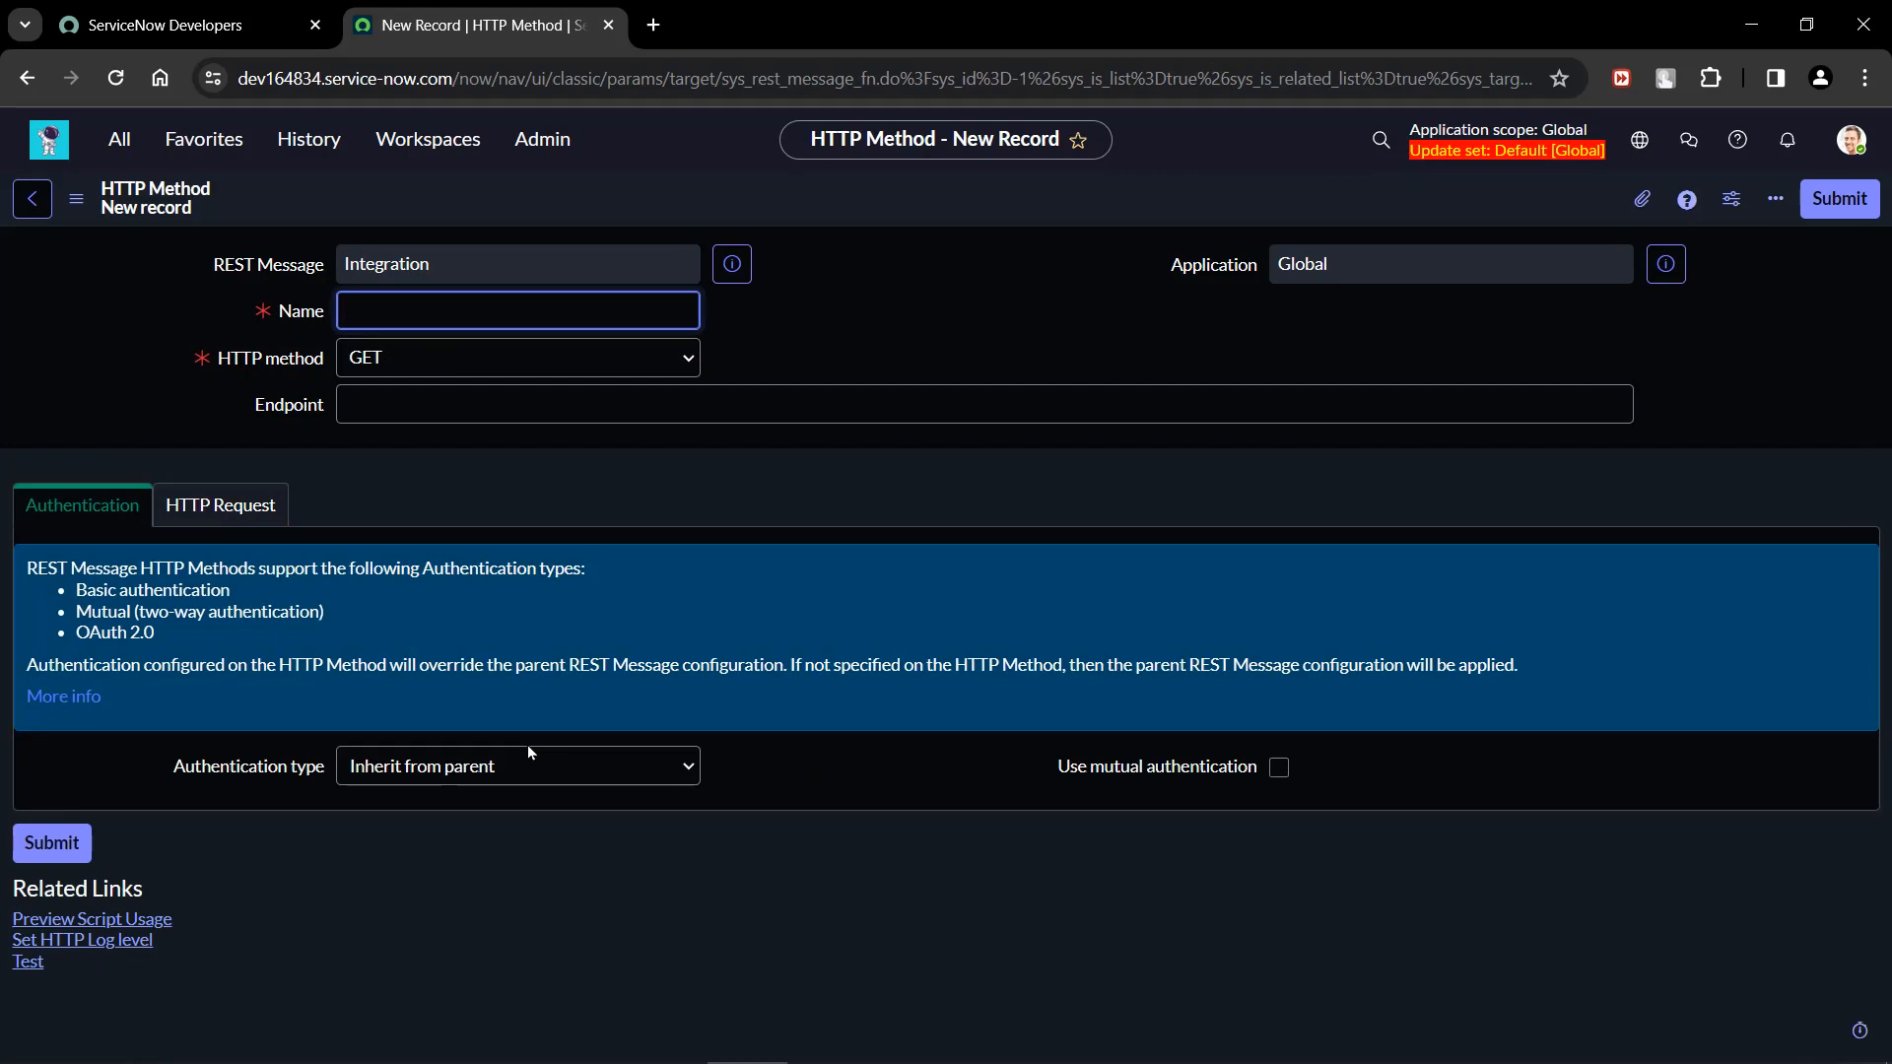
text(Patch a record)
click(367, 404)
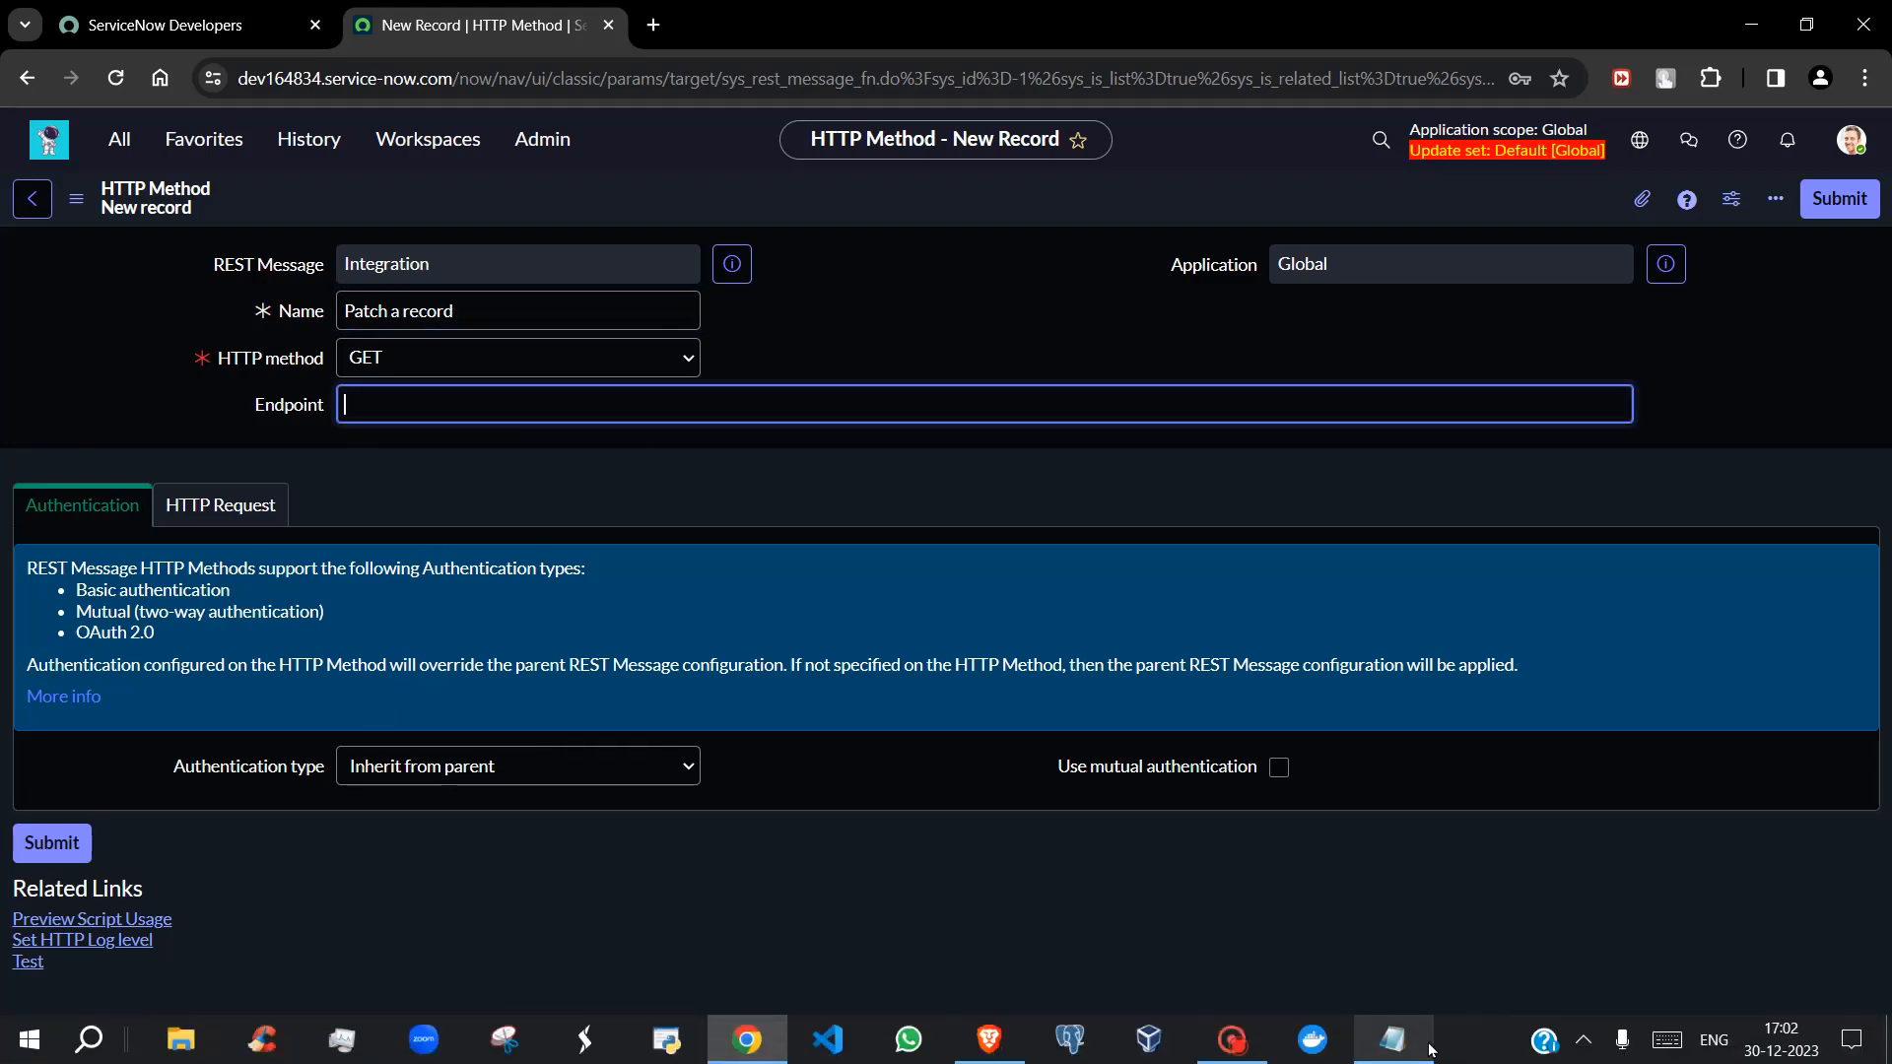
click(1429, 1044)
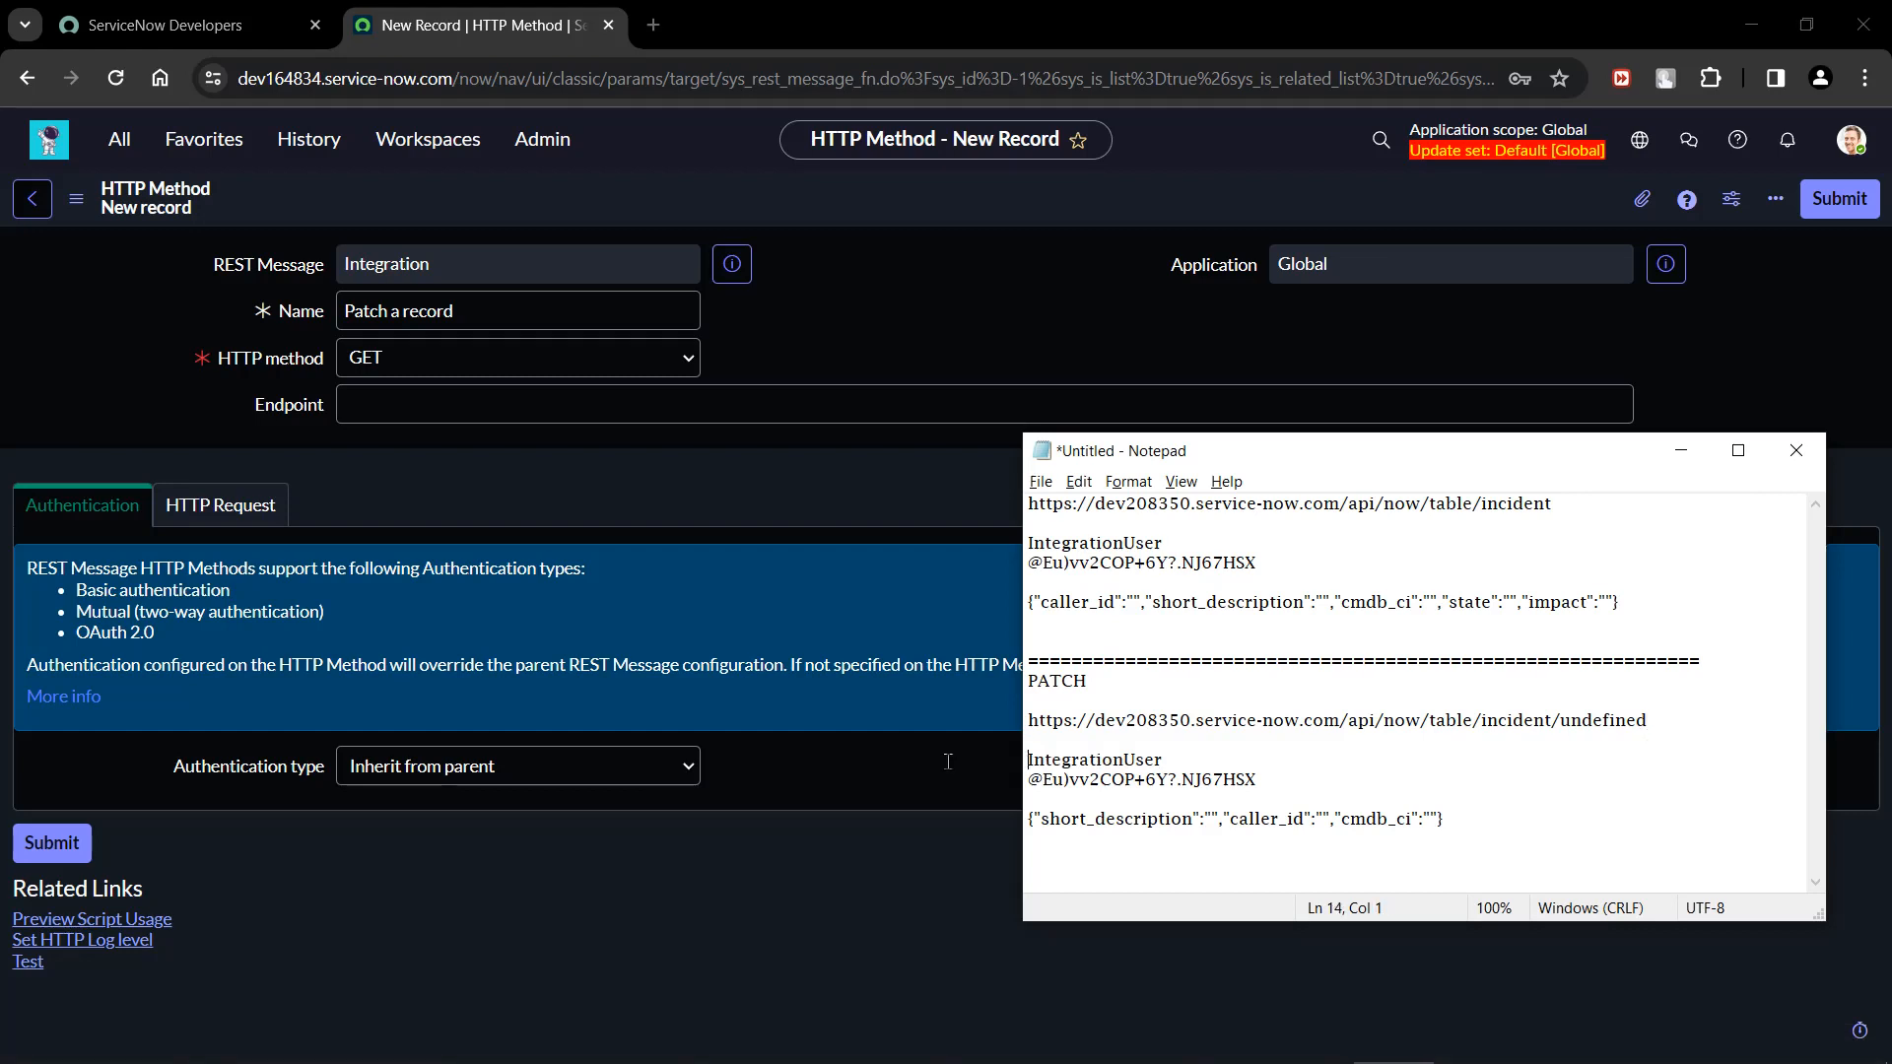
drag(1665, 721, 1020, 717)
key(ctrl+c)
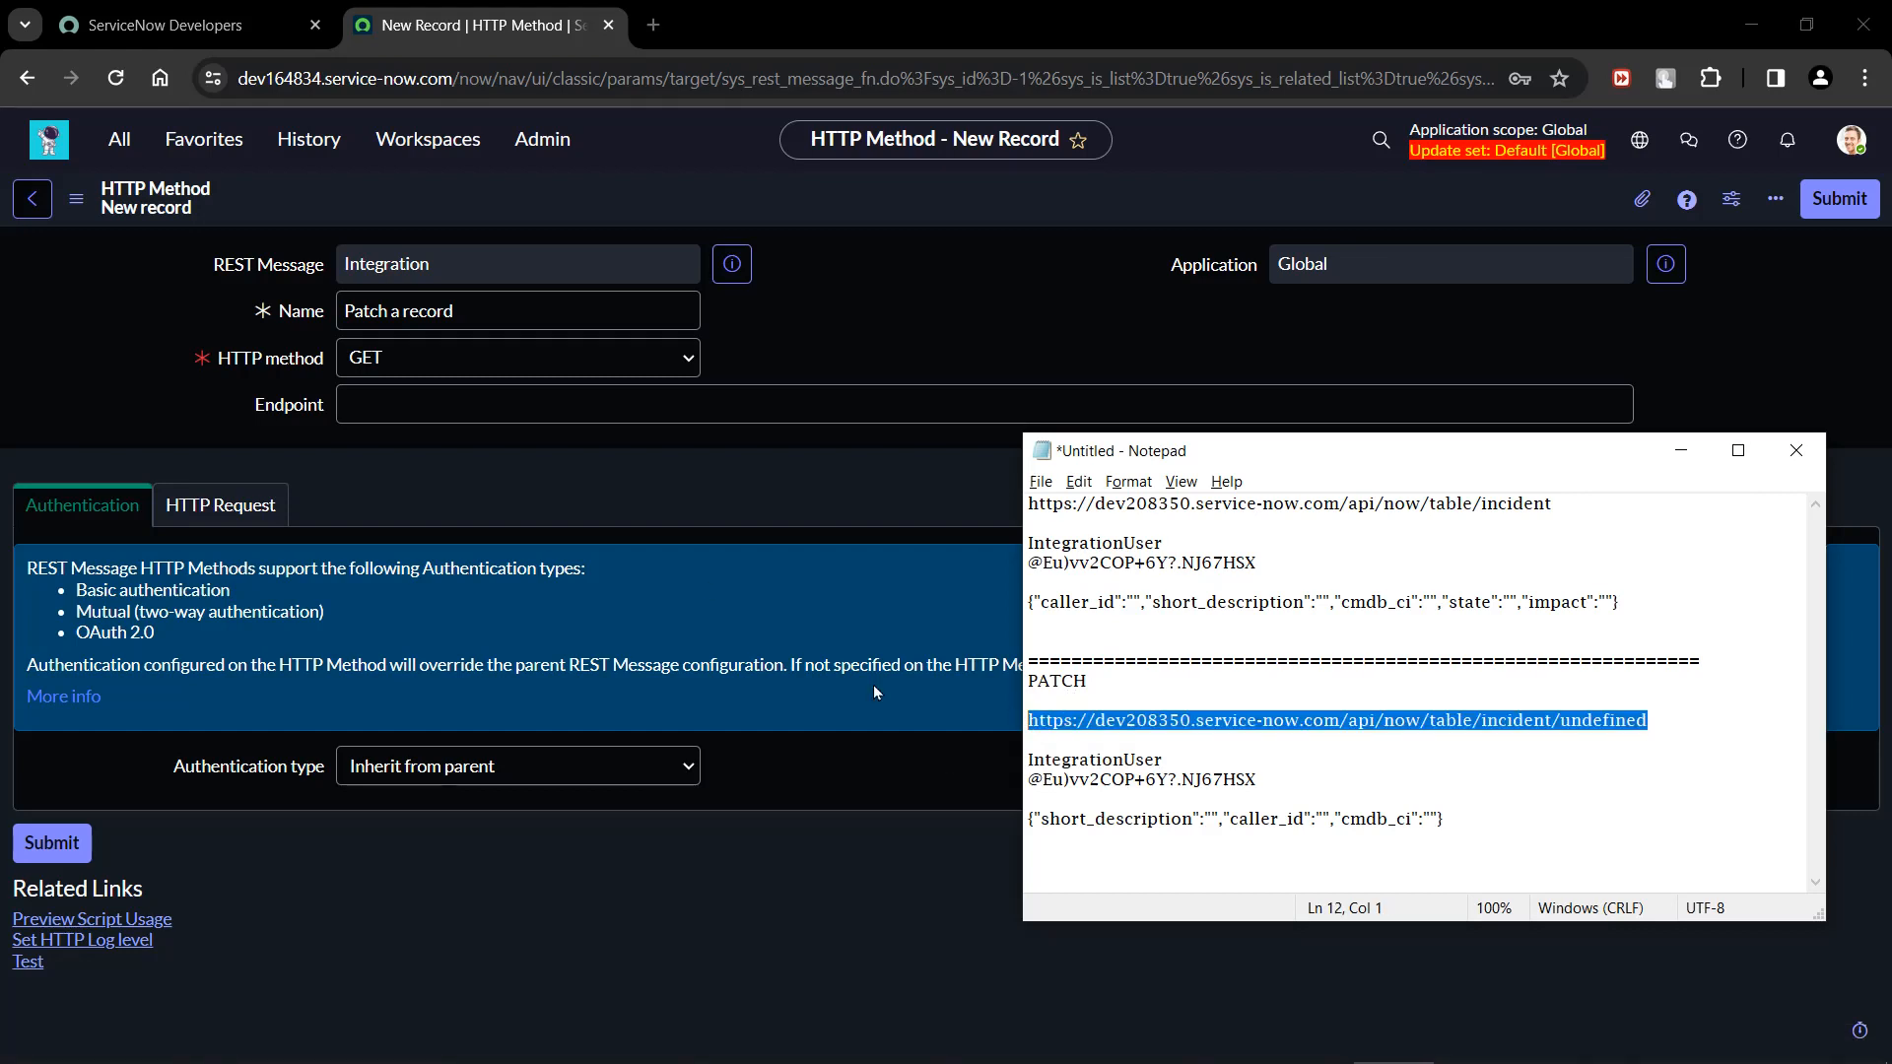
click(508, 404)
key(ctrl+v)
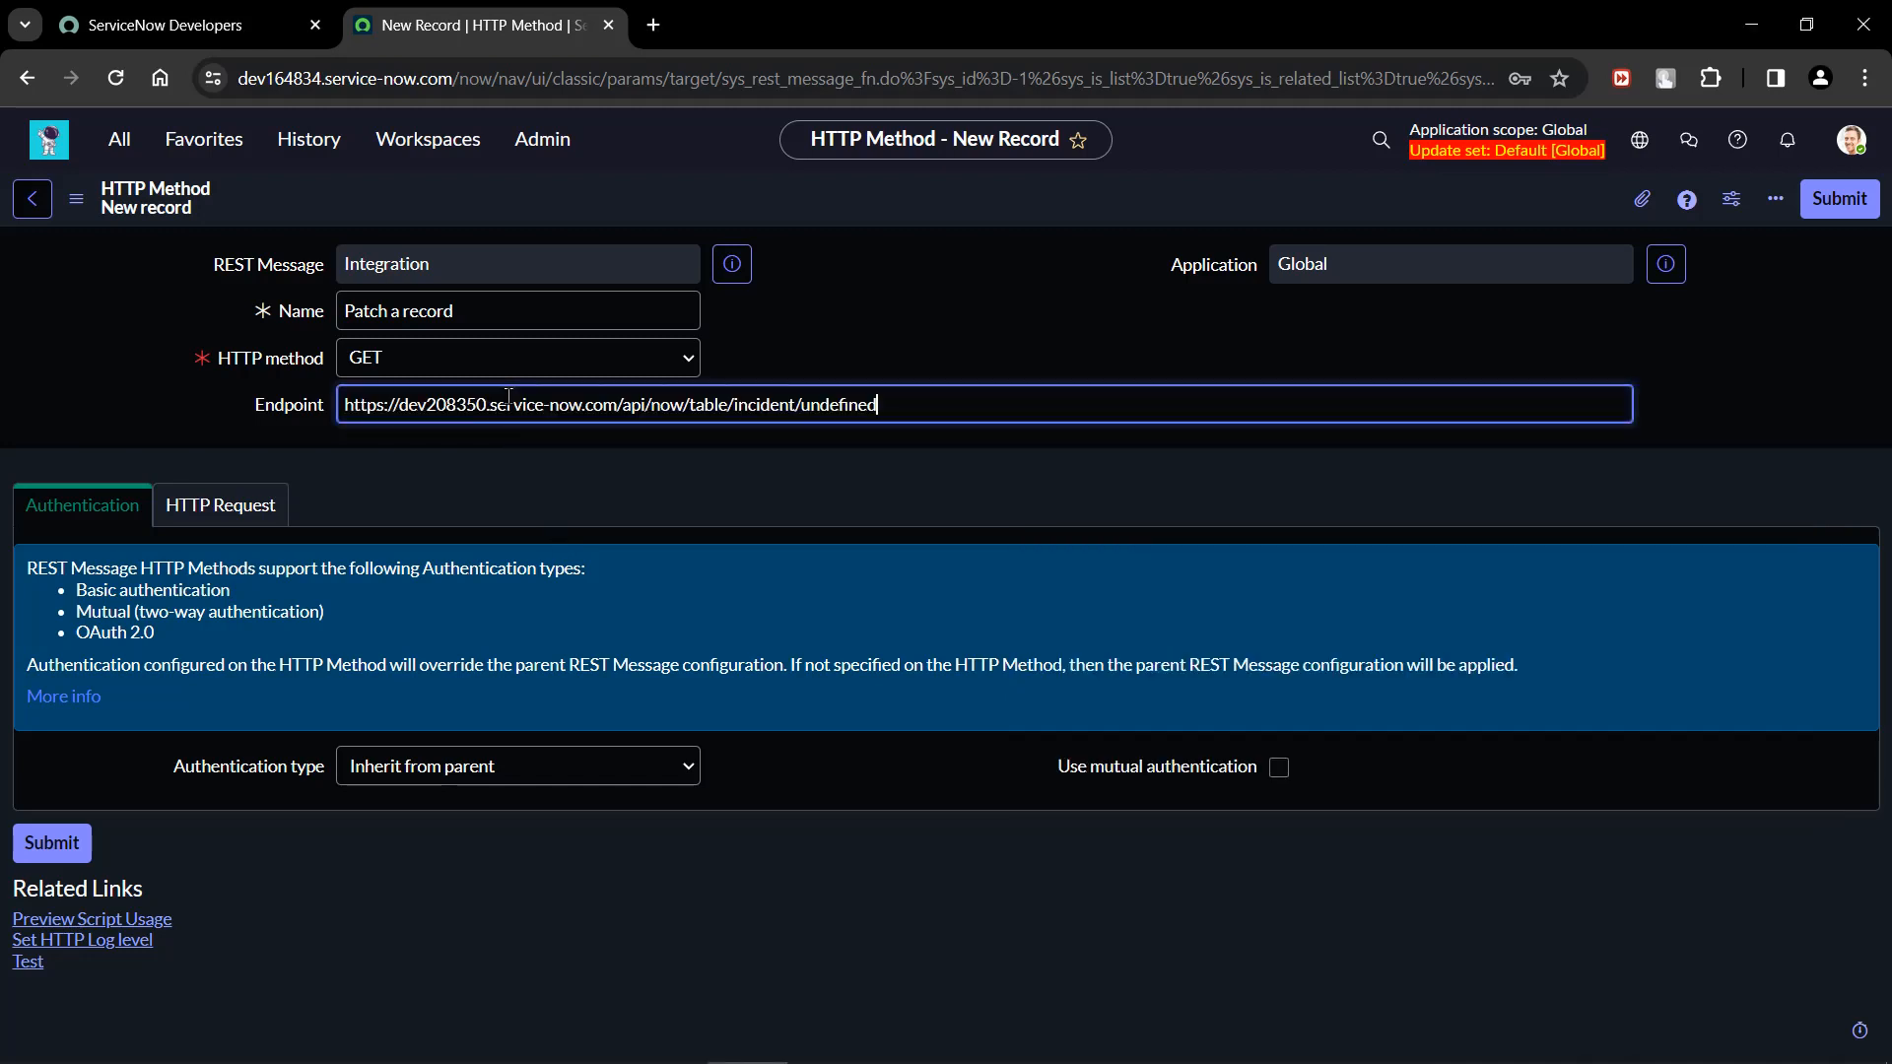
Replace "undefined" at the end of the endpoint with the variable ${sys_id} and save the HTTP method, staying on the record.
key(BackSpace)
key(BackSpace)
key(BackSpace)
key(BackSpace)
key(BackSpace)
key(BackSpace)
key(BackSpace)
key(BackSpace)
key(BackSpace)
text(${sys_id)
drag(814, 405, 863, 406)
click(881, 412)
right_click(847, 204)
click(854, 210)
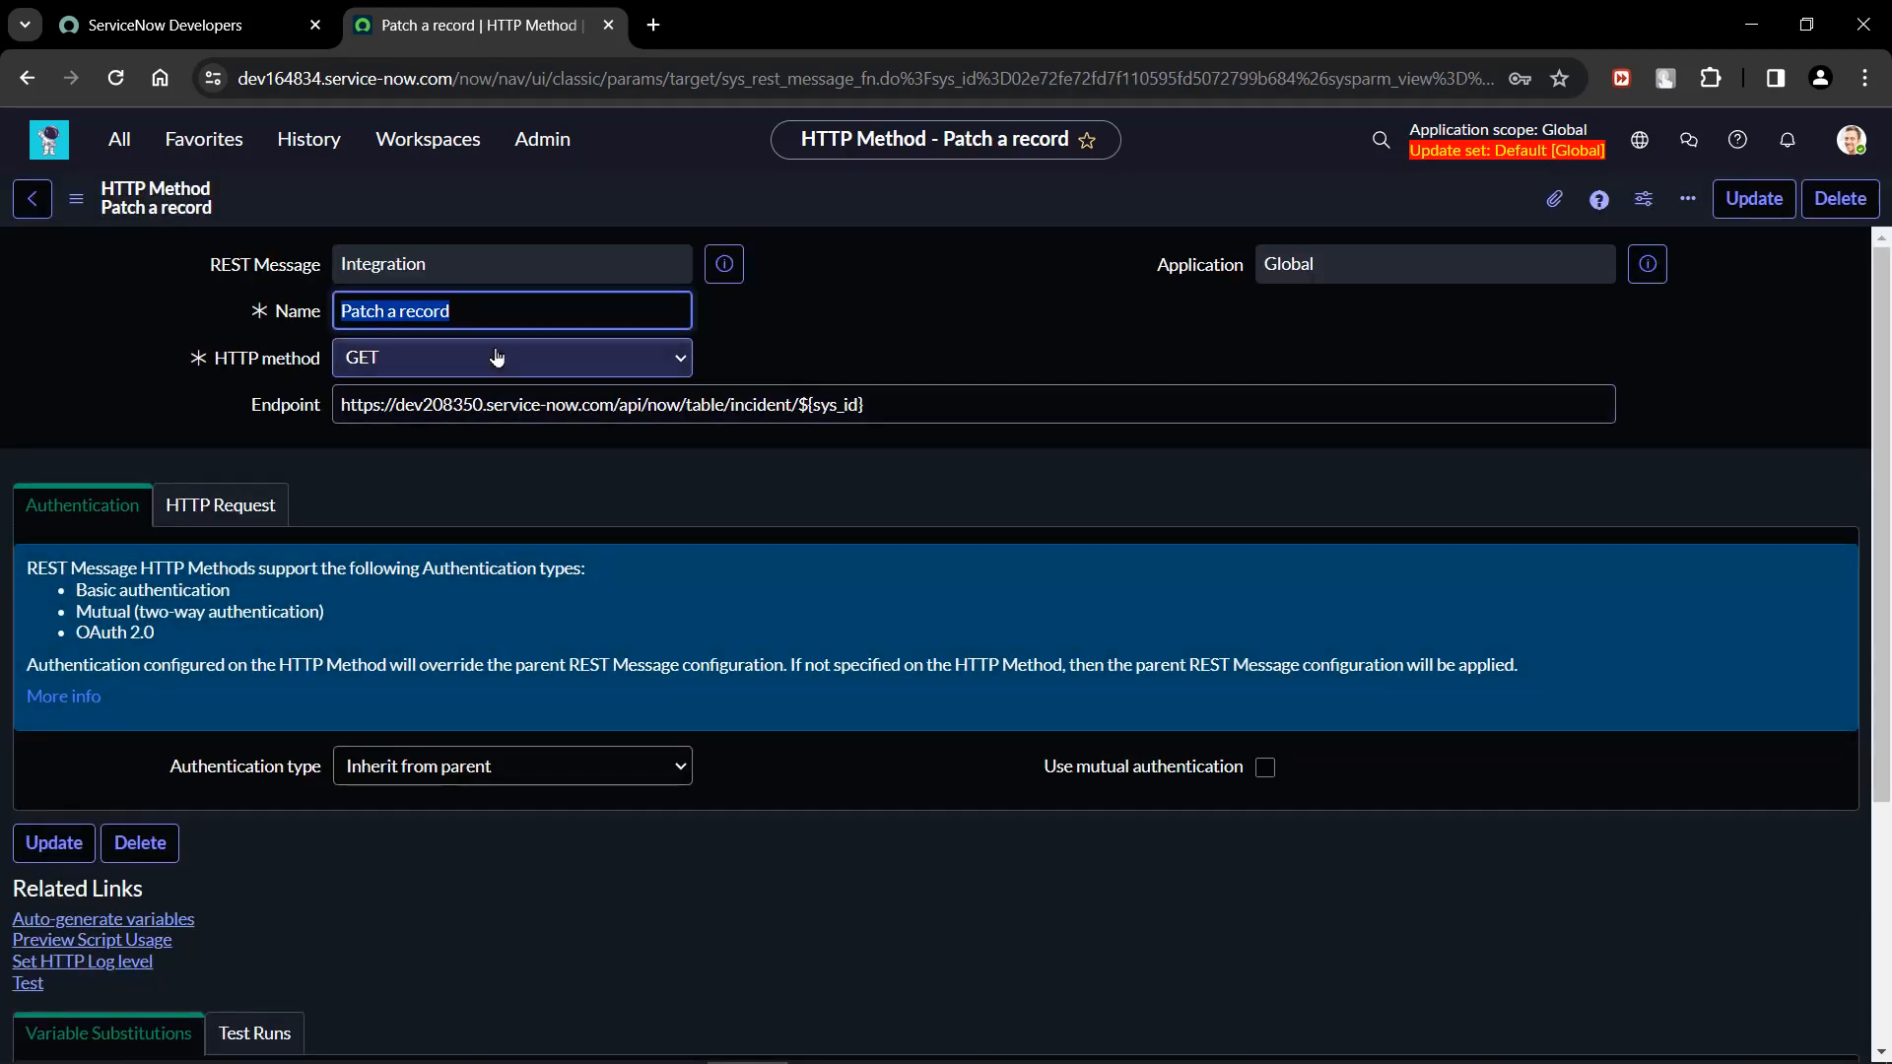
Change the "Patch a record" HTTP method to PATCH and save the record without leaving it.
click(496, 358)
click(472, 459)
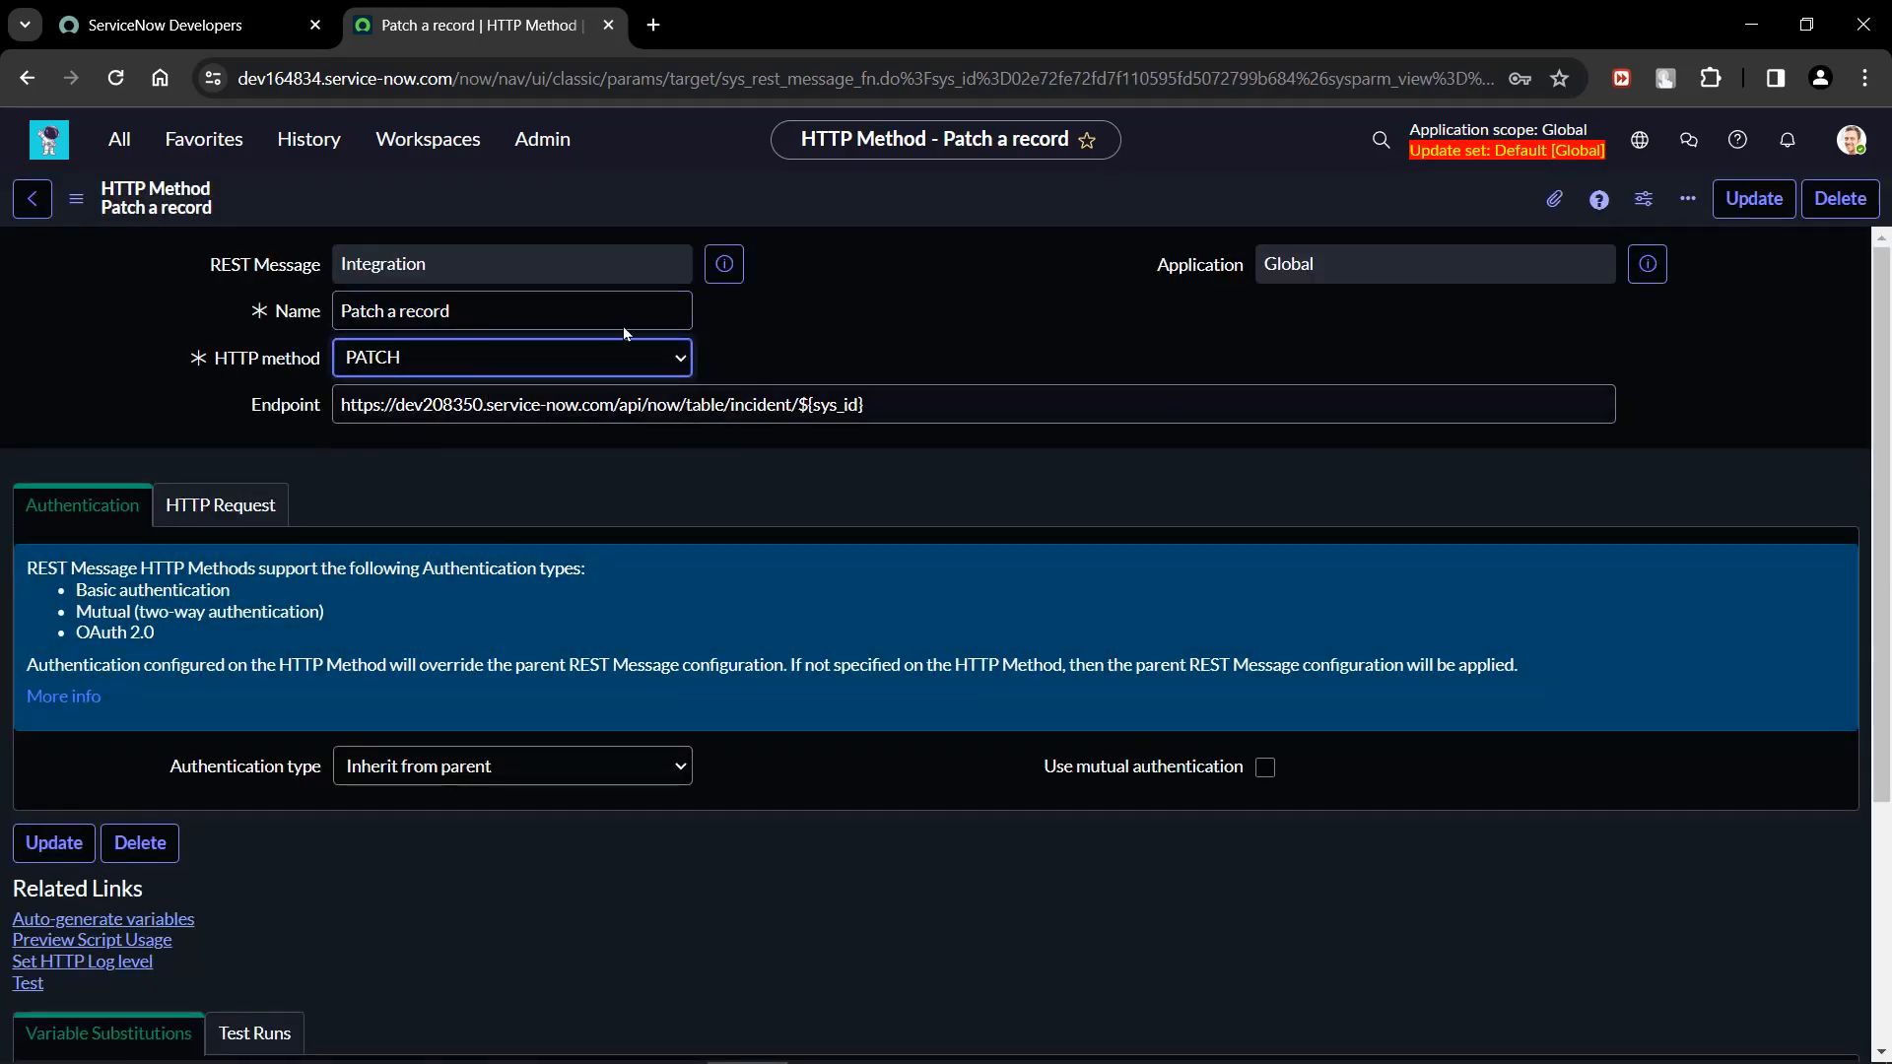
right_click(907, 189)
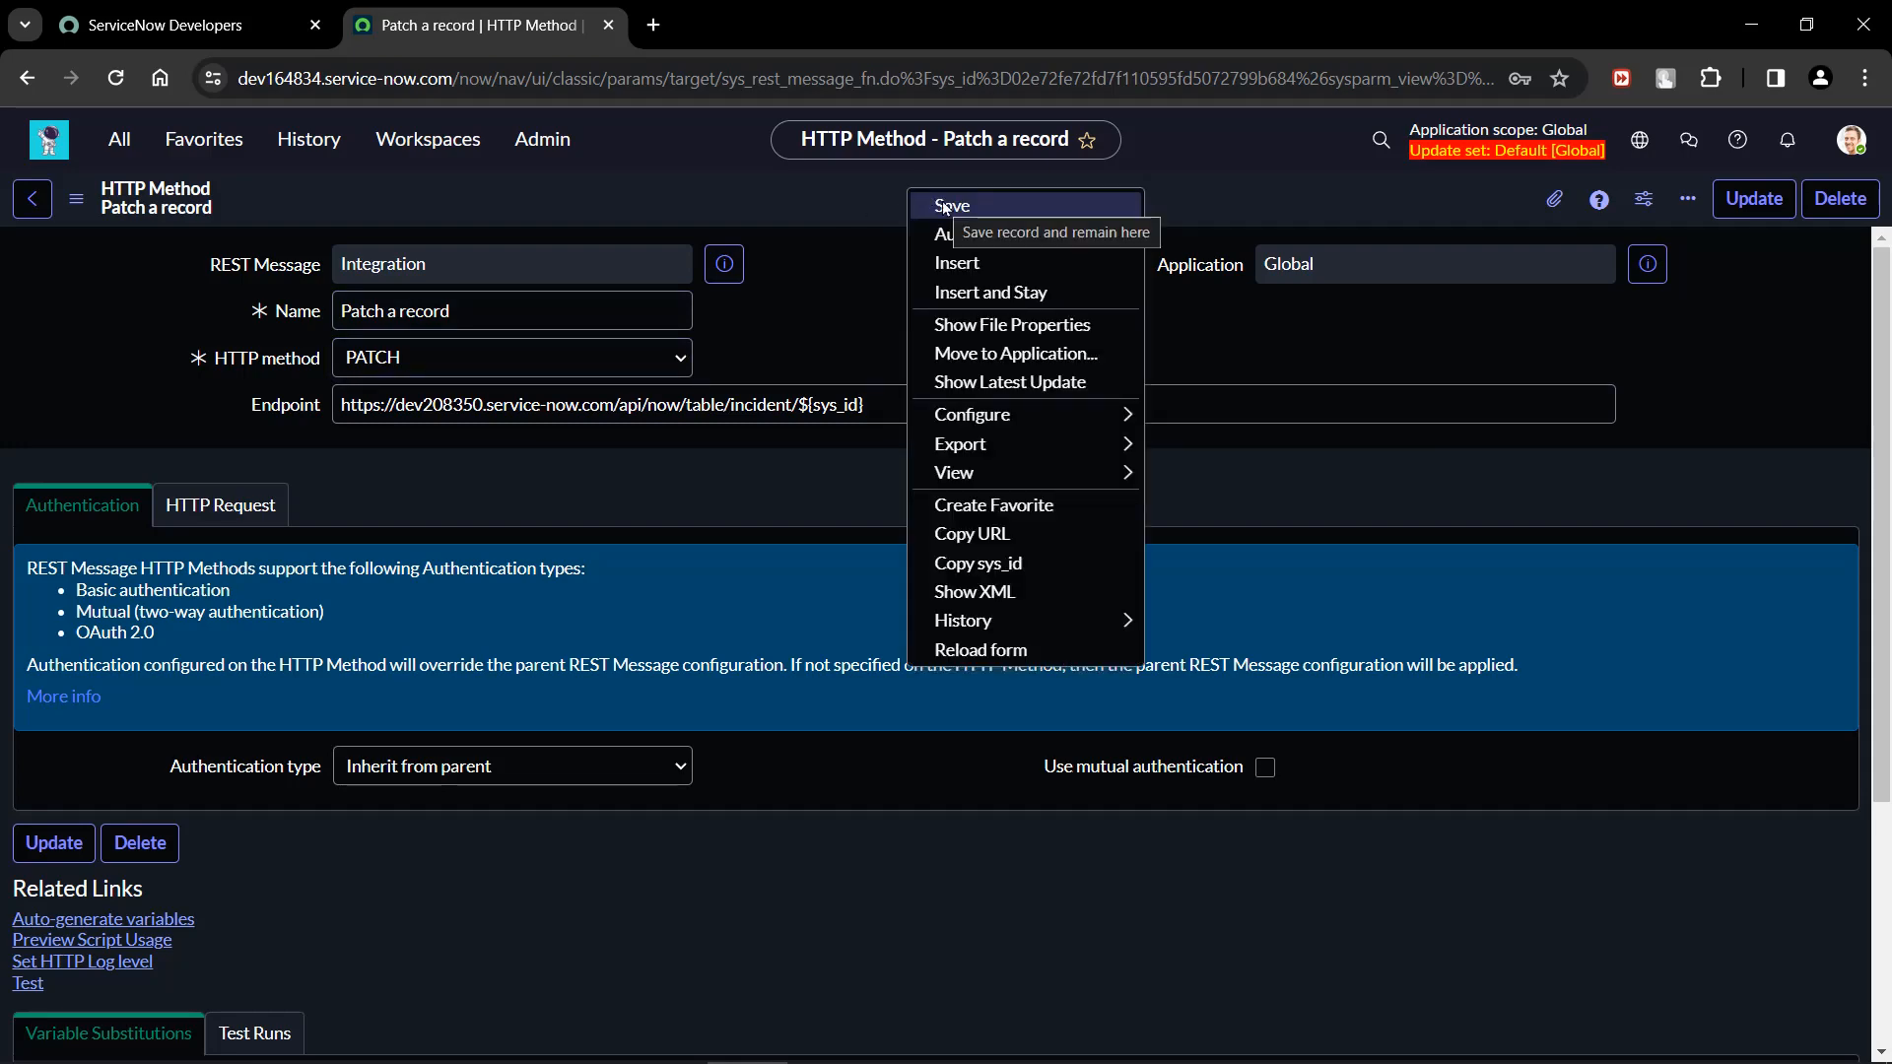
click(942, 201)
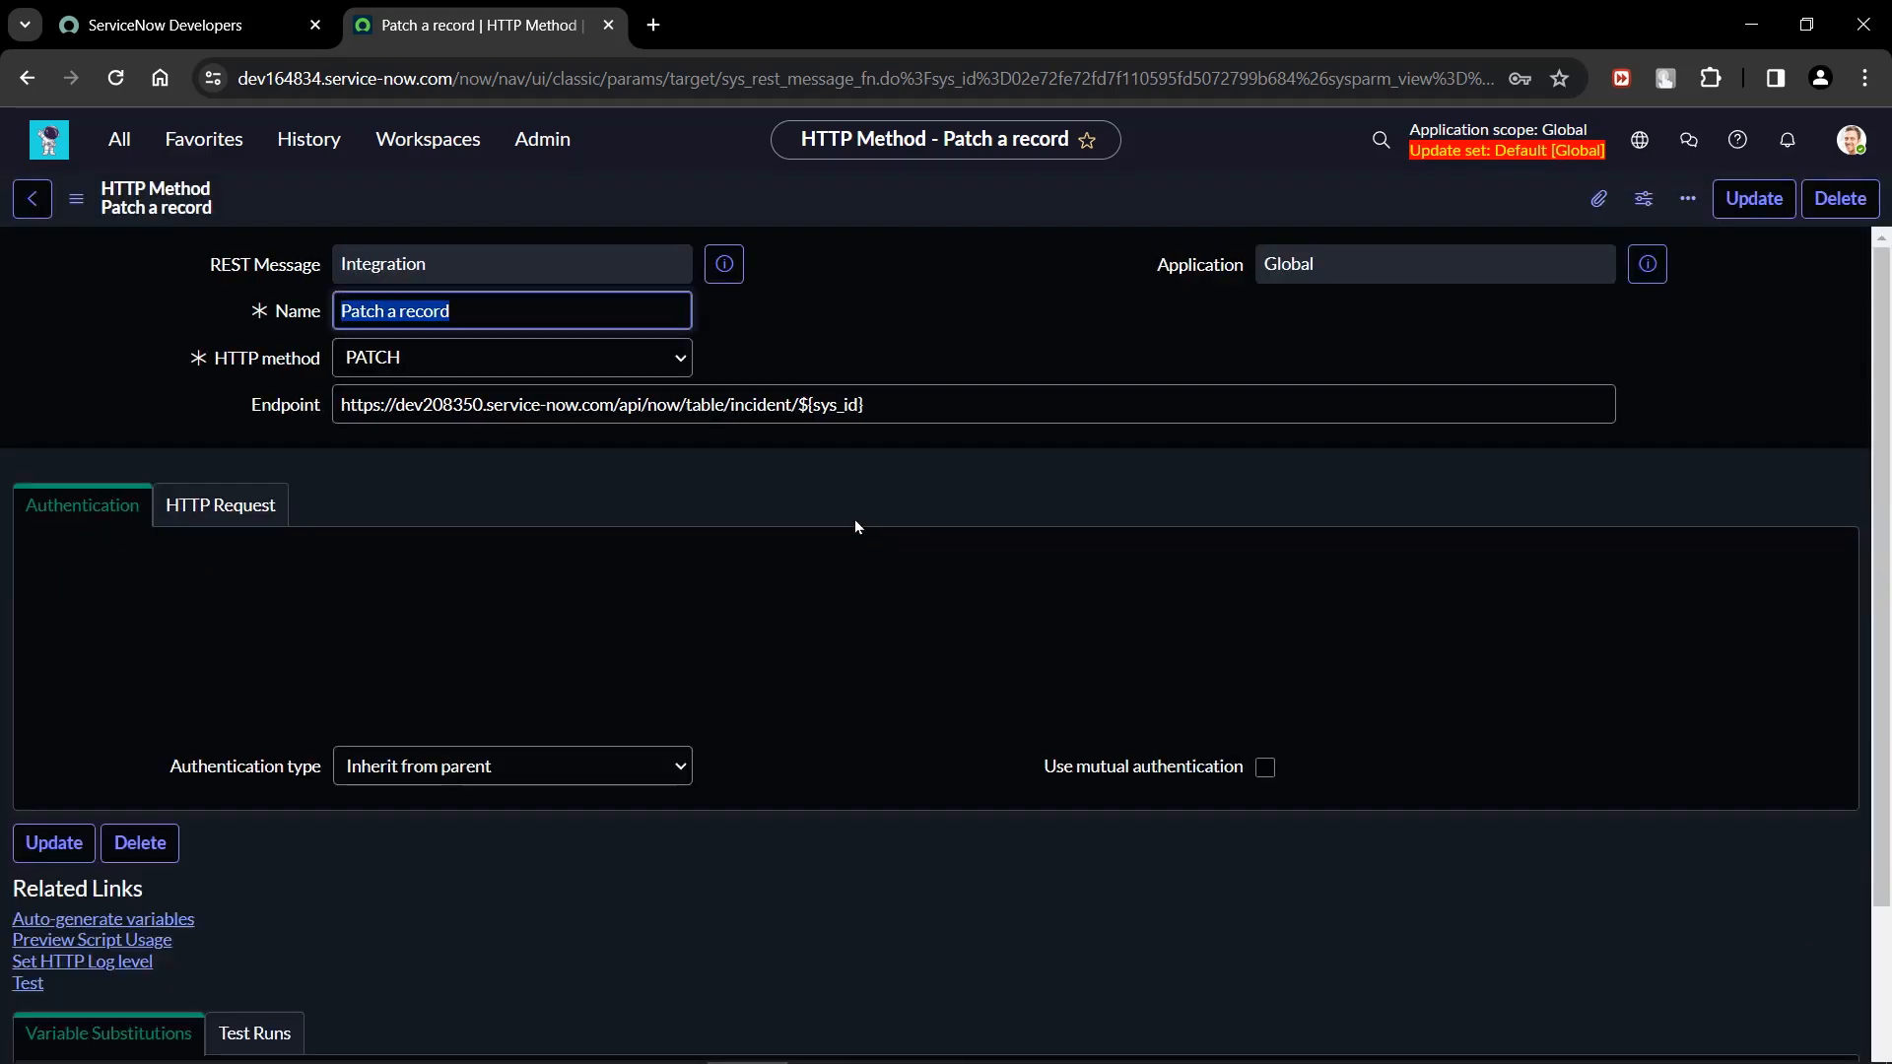
click(906, 412)
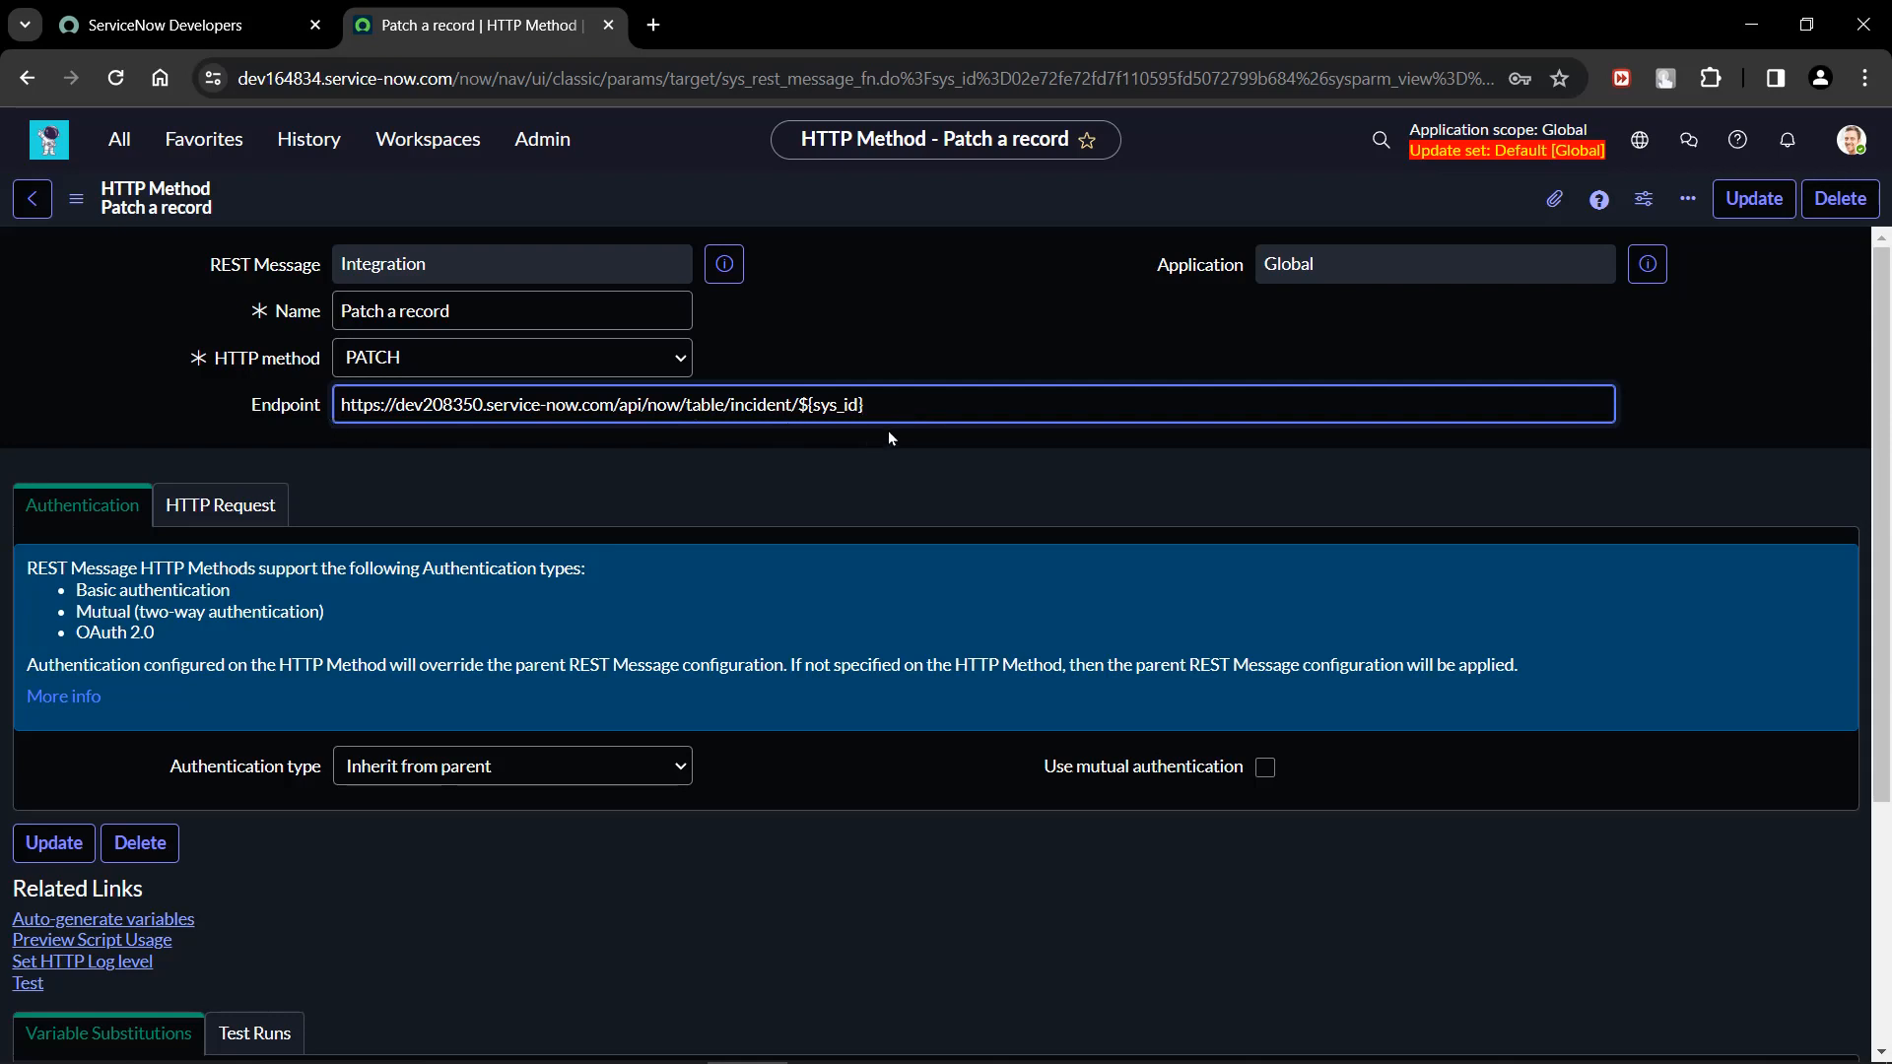
drag(907, 412, 263, 394)
click(393, 463)
scroll(393, 463, down, 4)
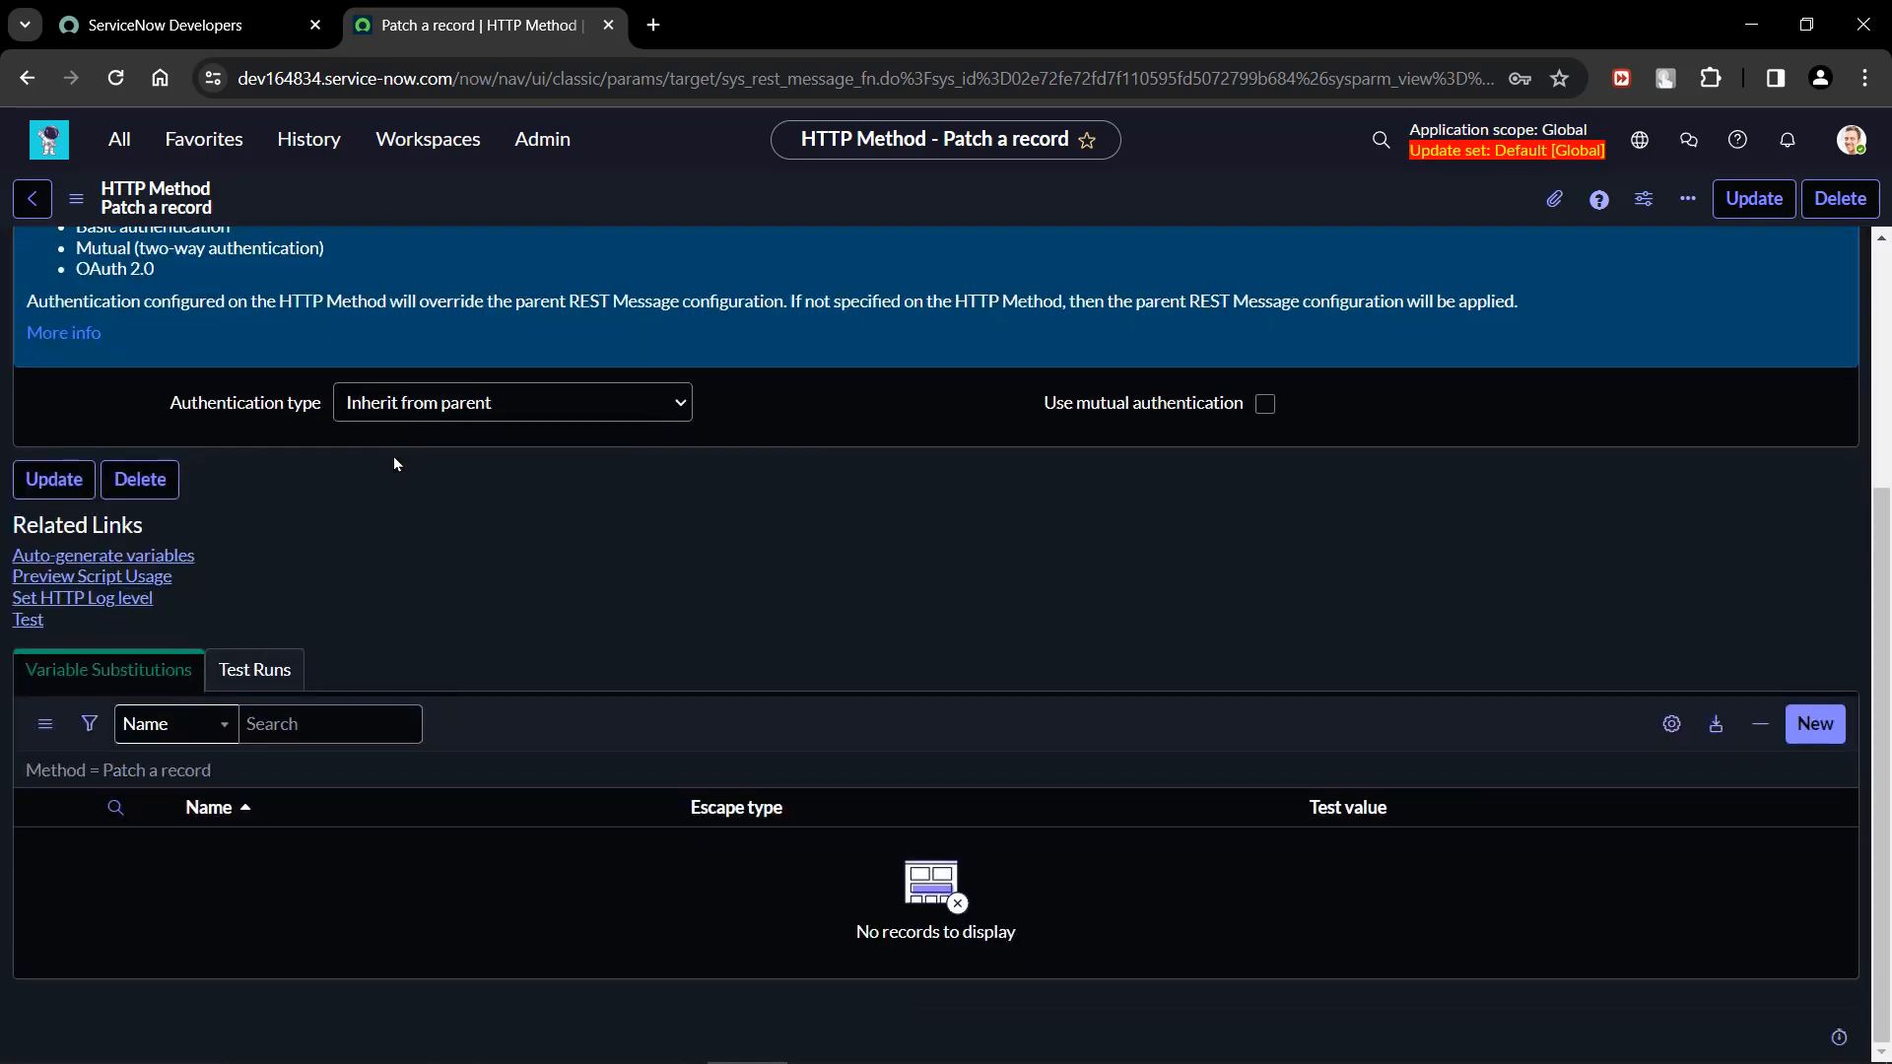
scroll(393, 464, up, 4)
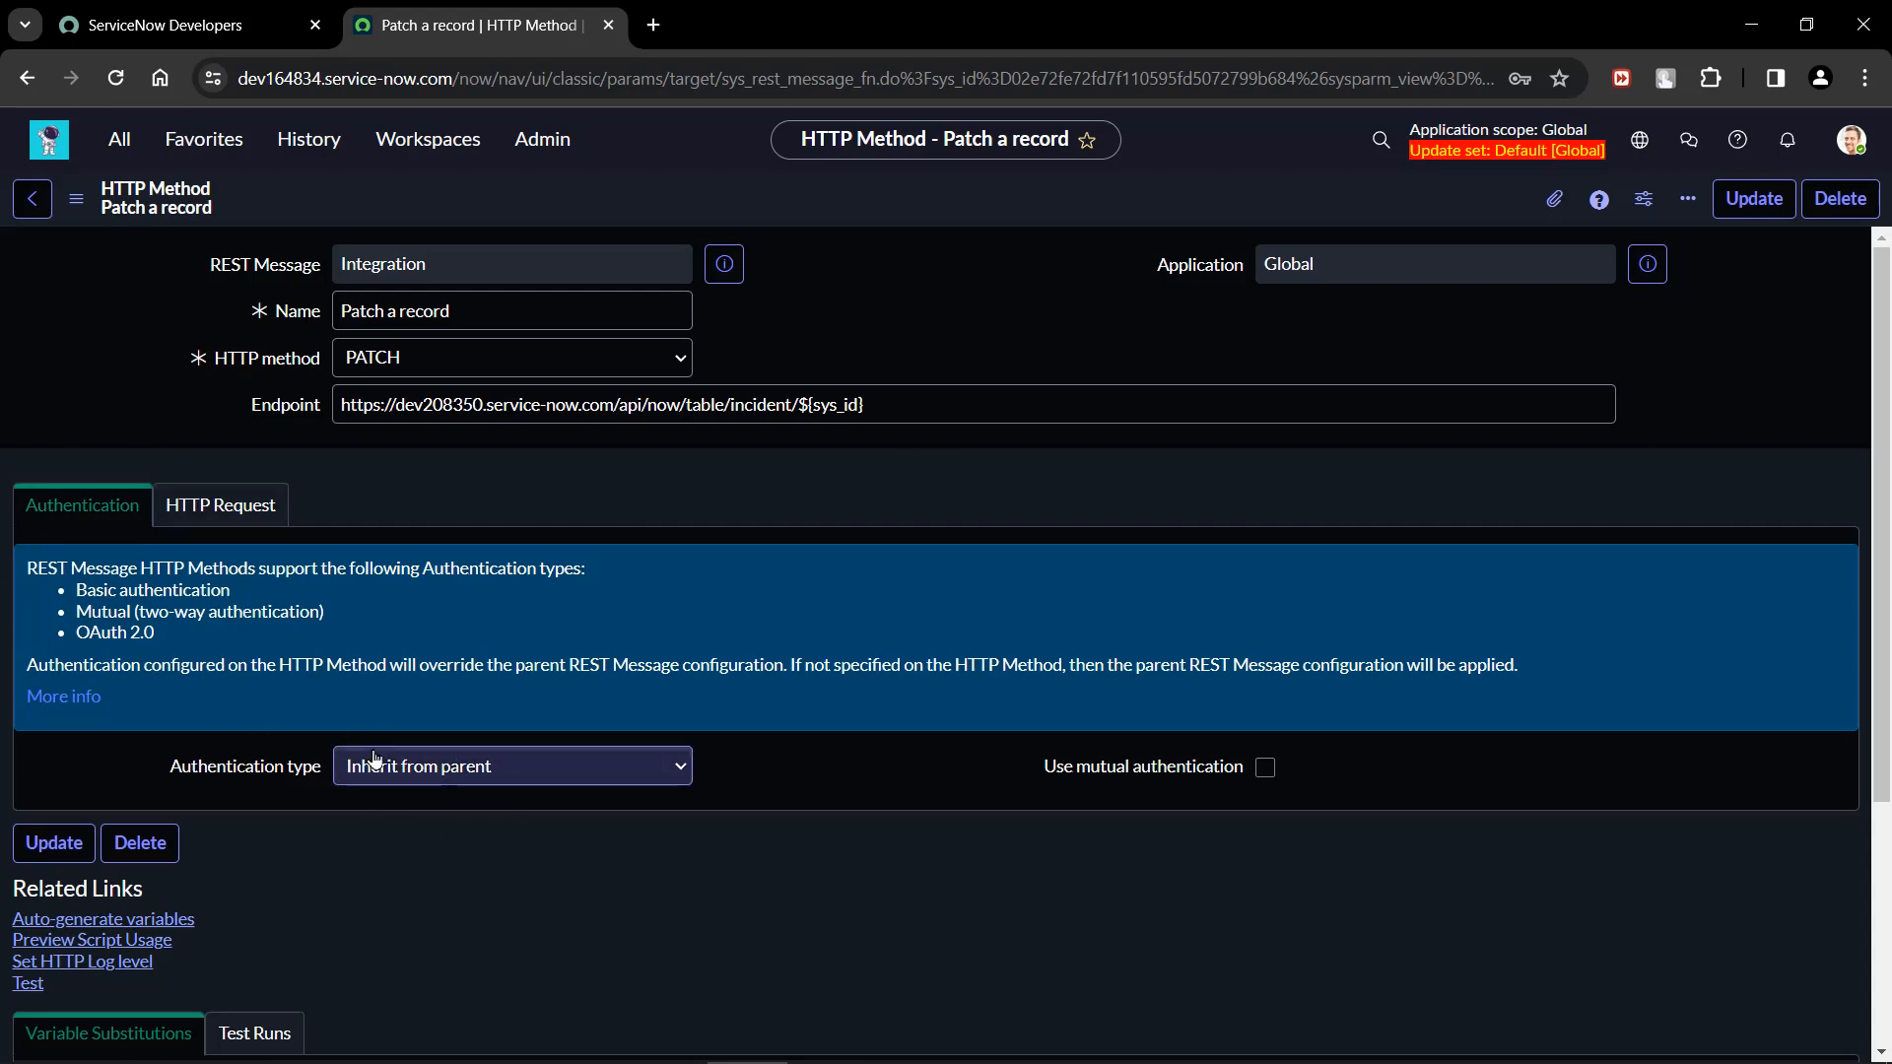
Add an HTTP query parameter named Content-Type with the value application/json to the HTTP request.
click(215, 511)
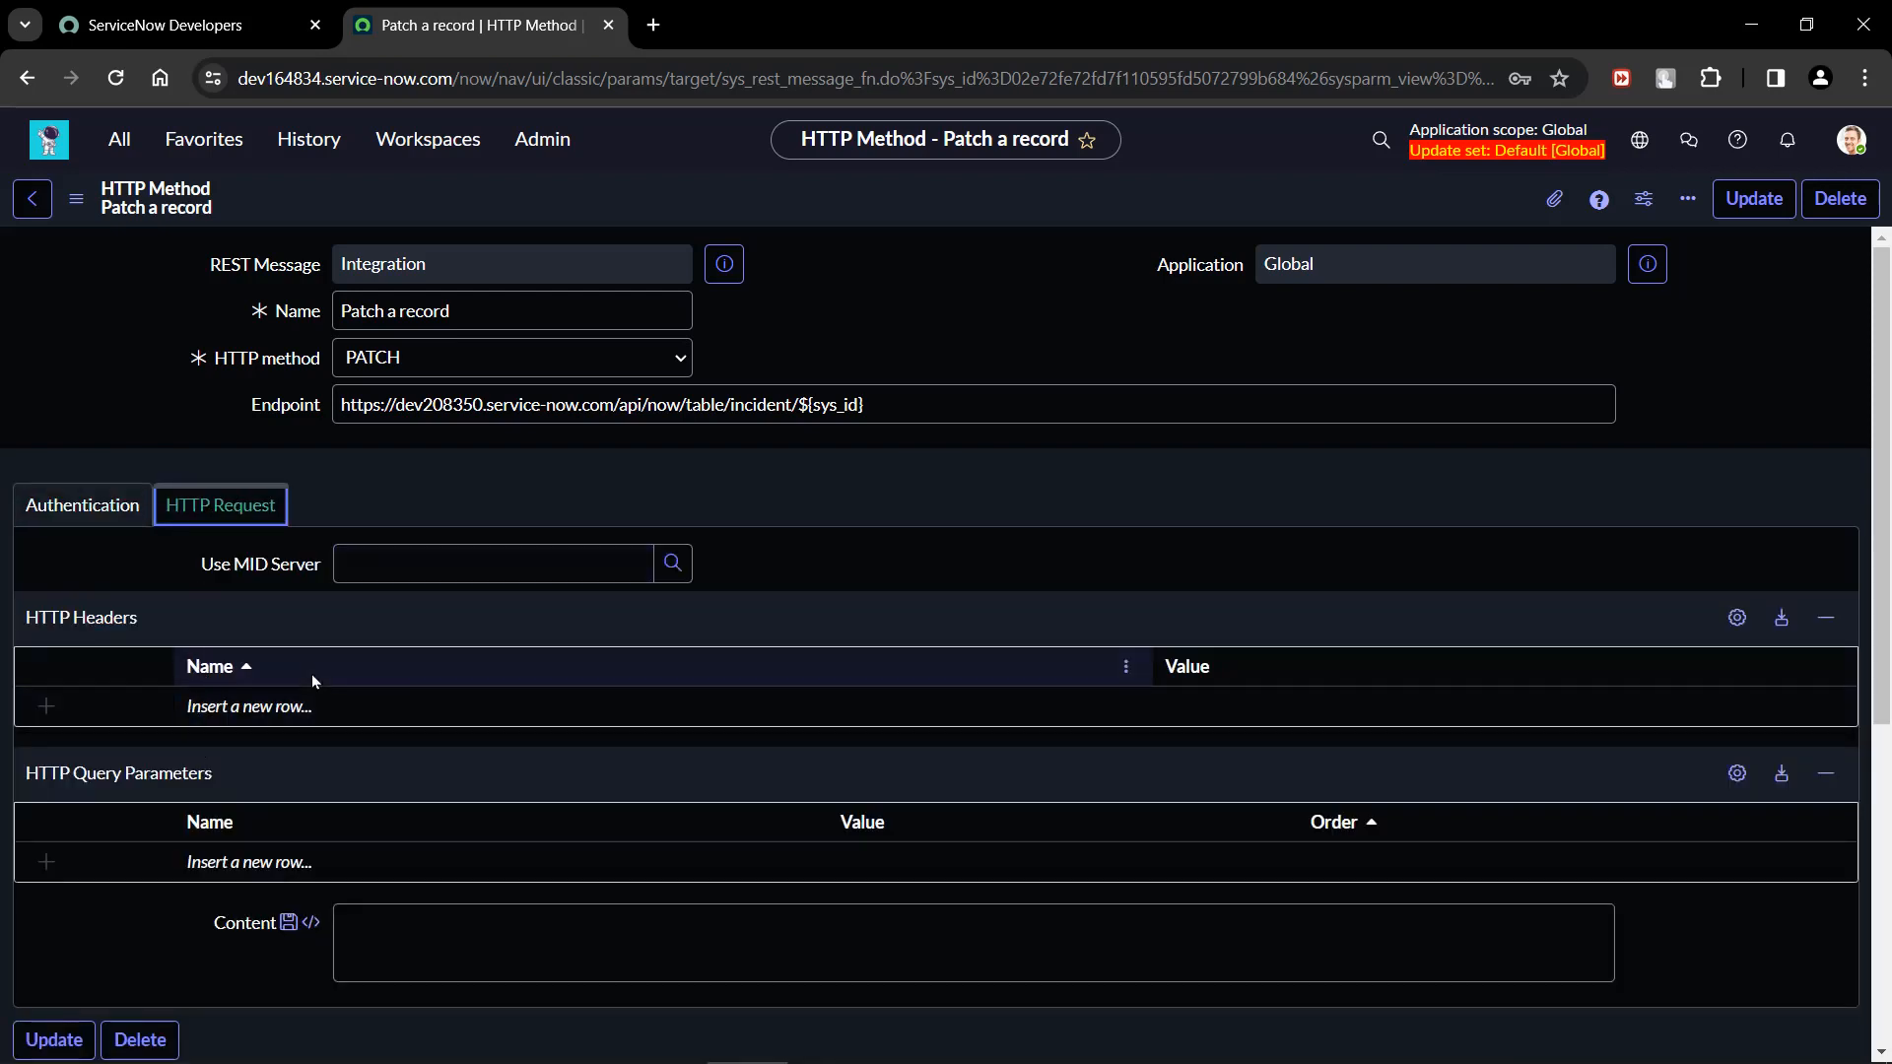
scroll(311, 674, down, 1)
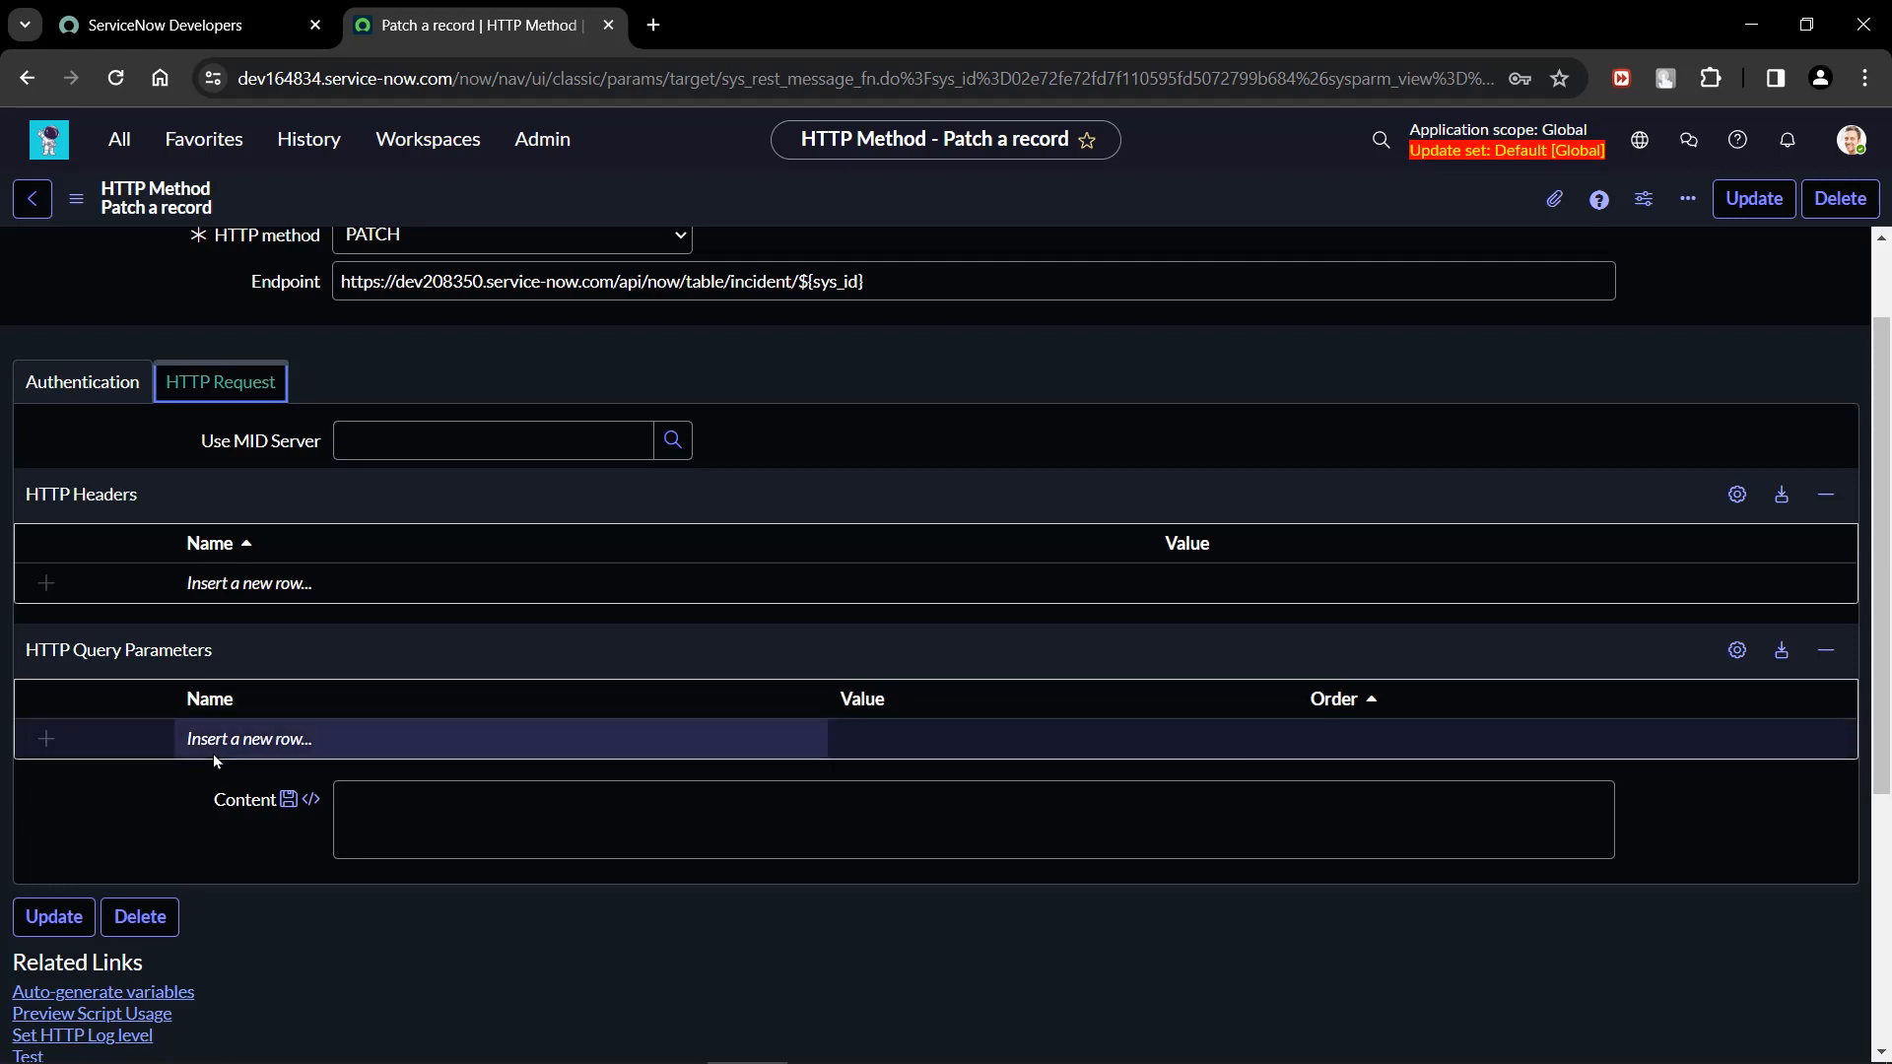
click(280, 740)
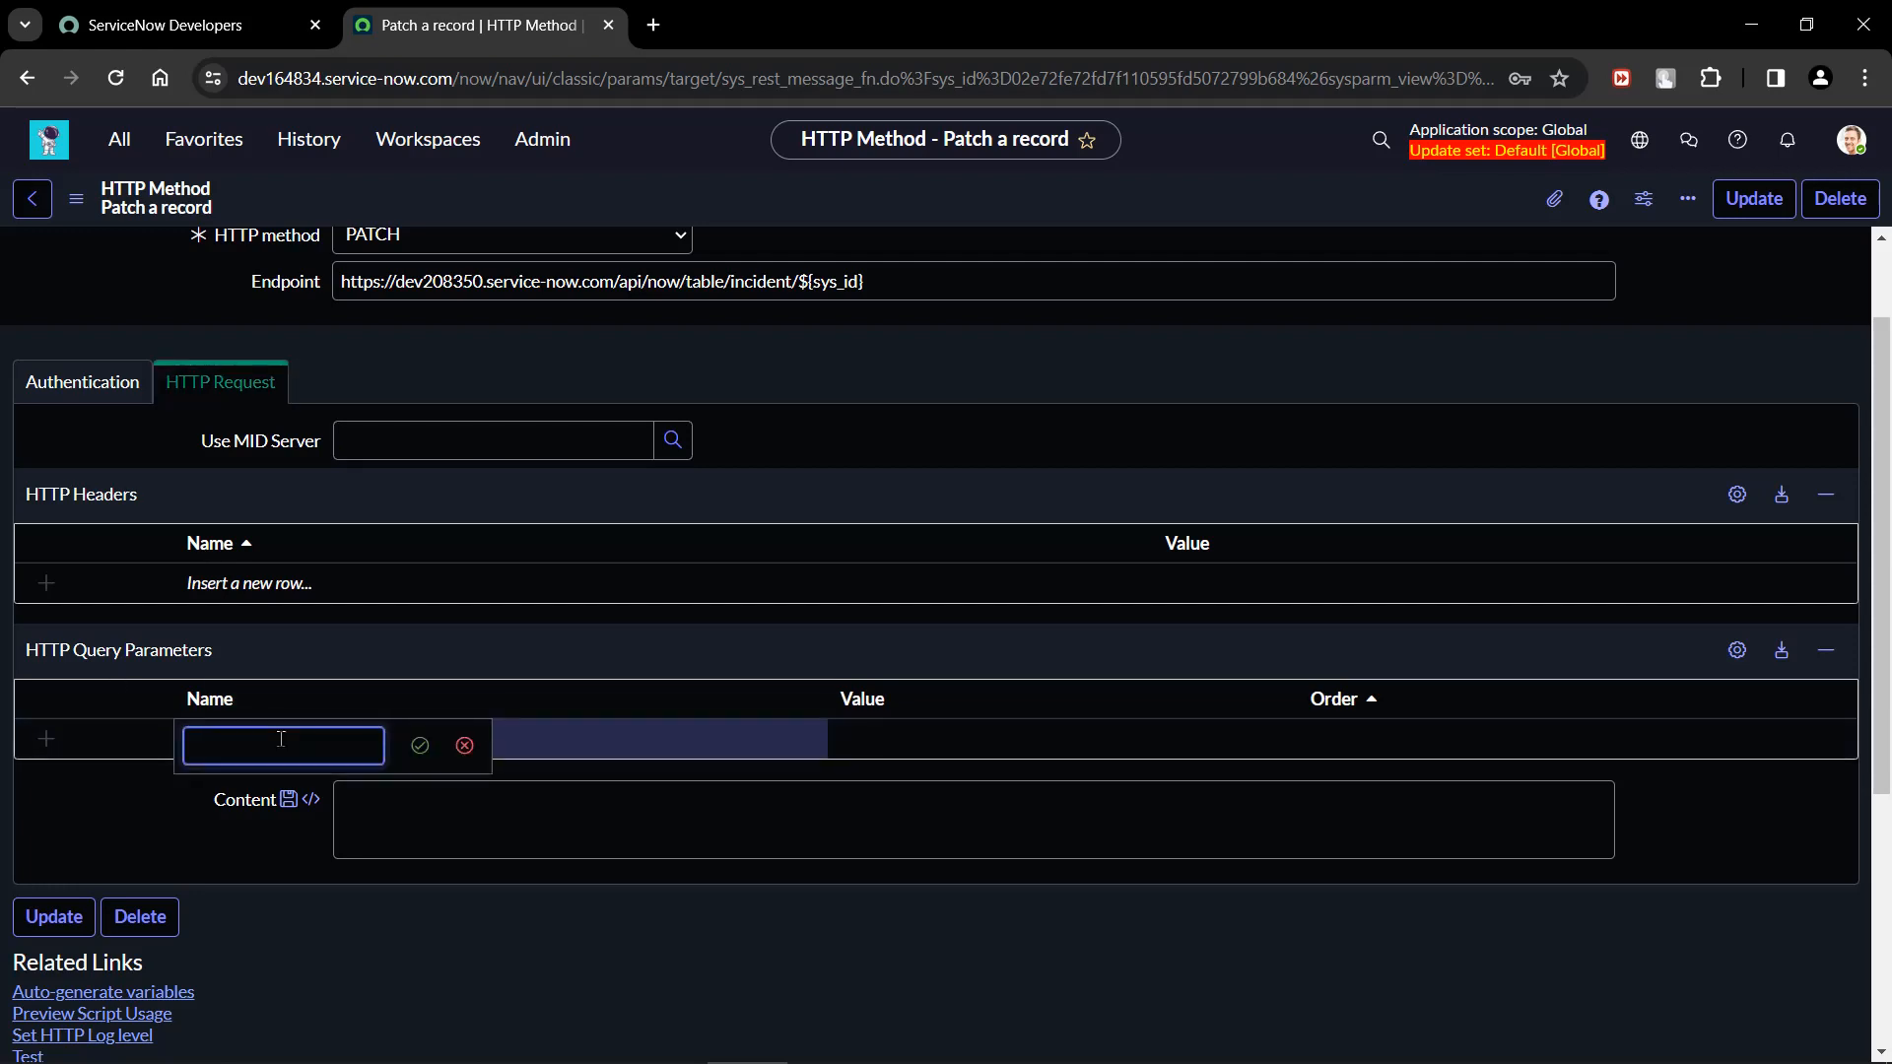
text(Content-Typ)
text(e)
key(Return)
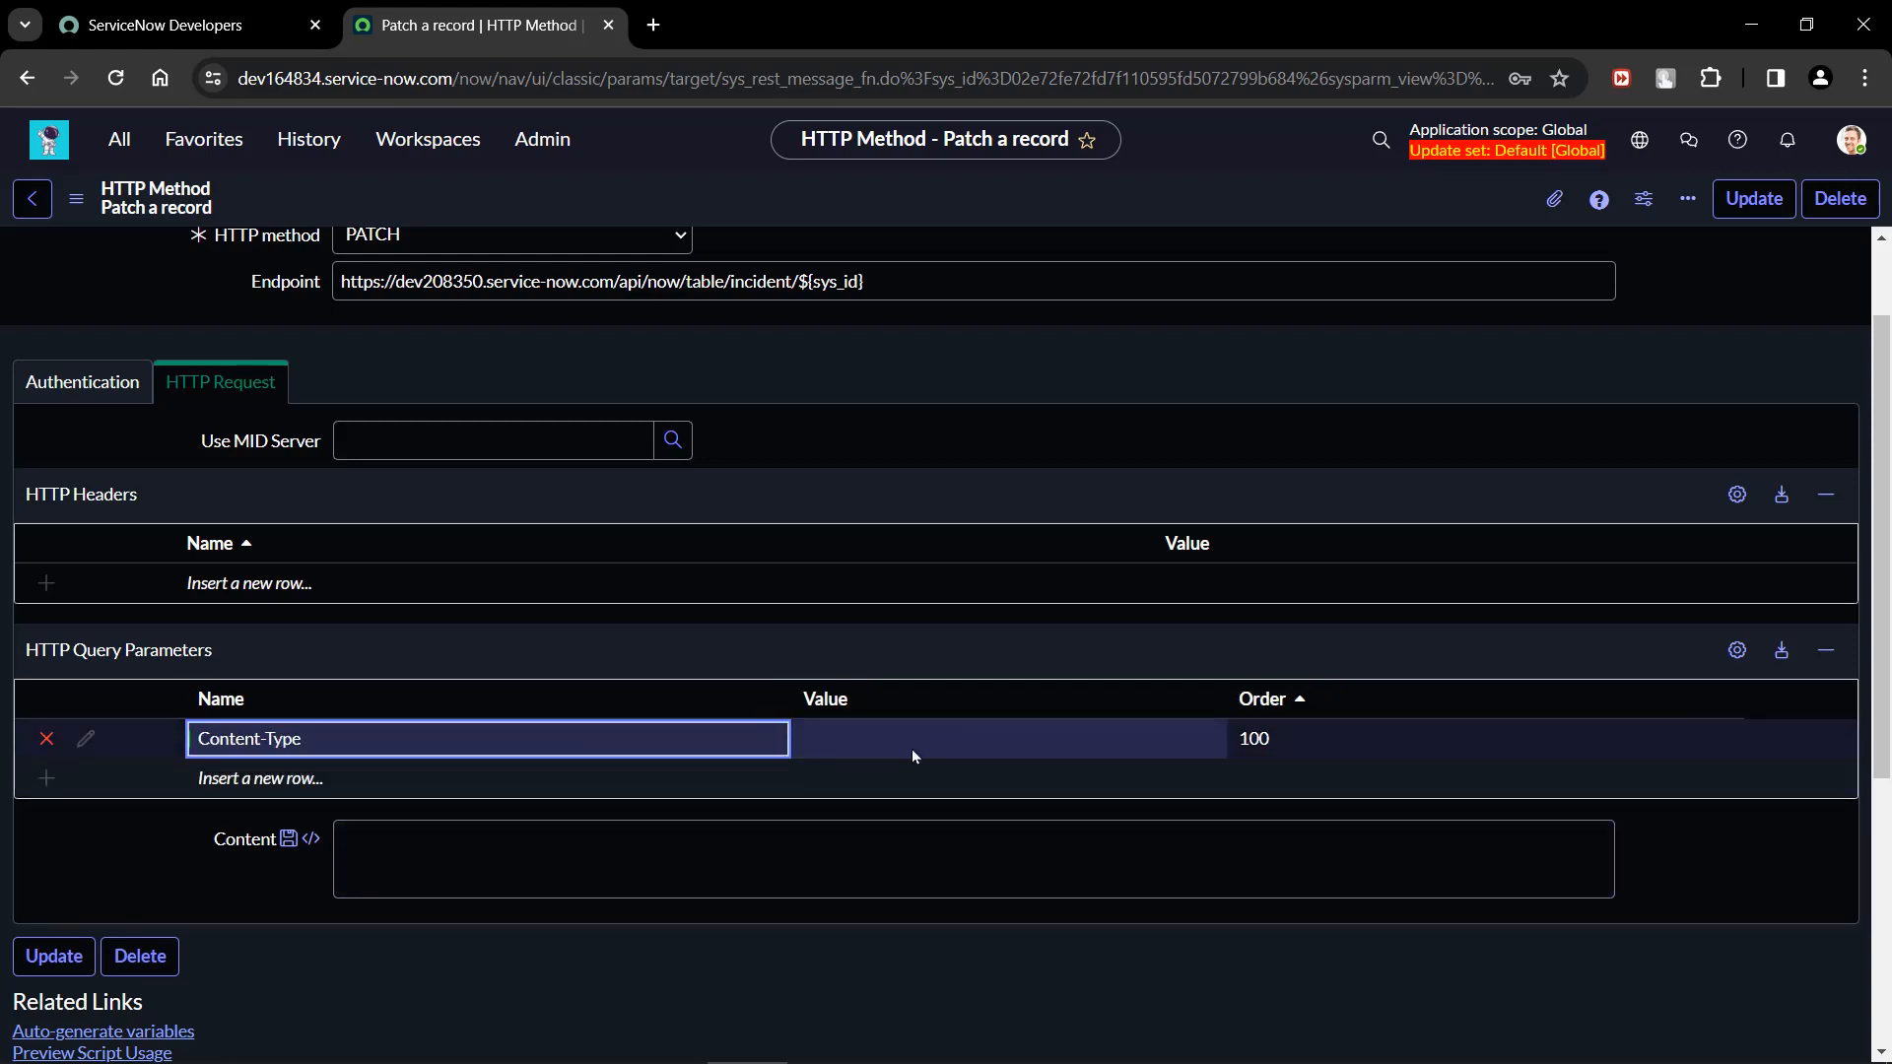
double_click(913, 748)
text(appli)
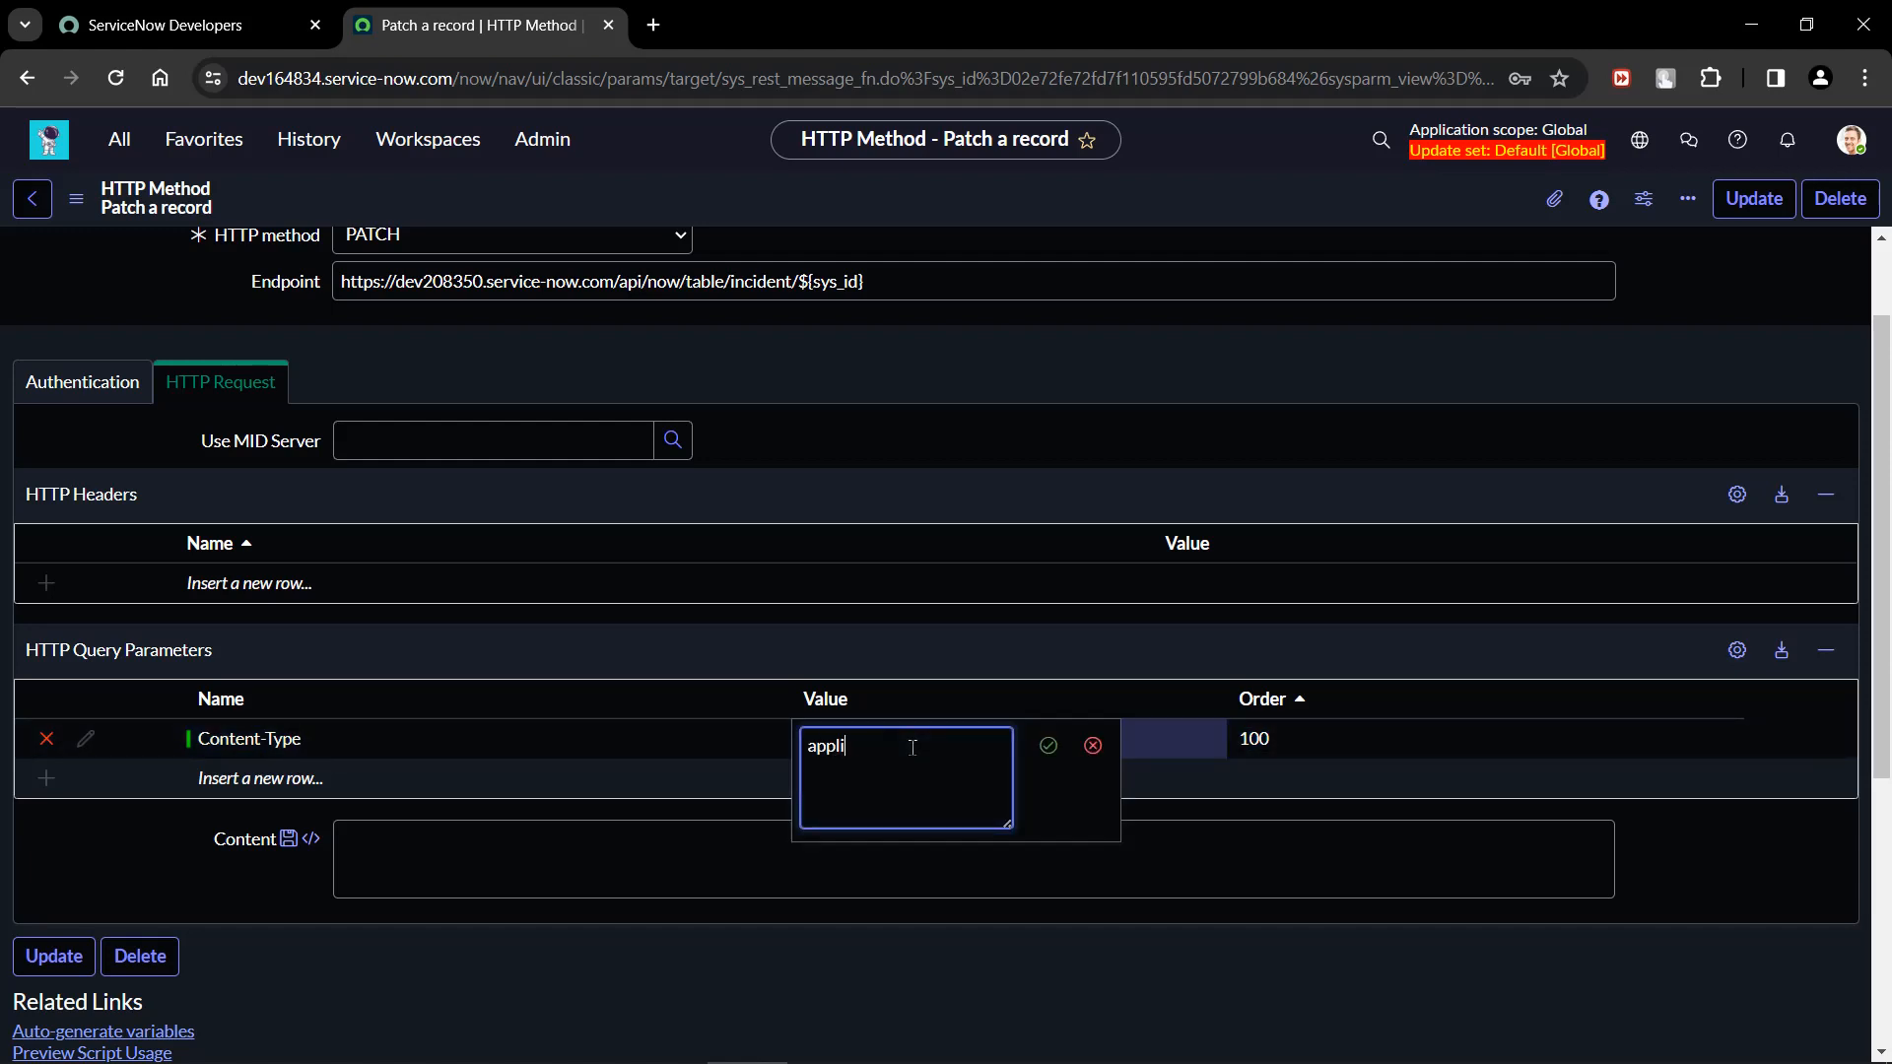
text(cation/json)
key(Return)
Add a second HTTP query parameter named Accept with the value application/json.
click(424, 784)
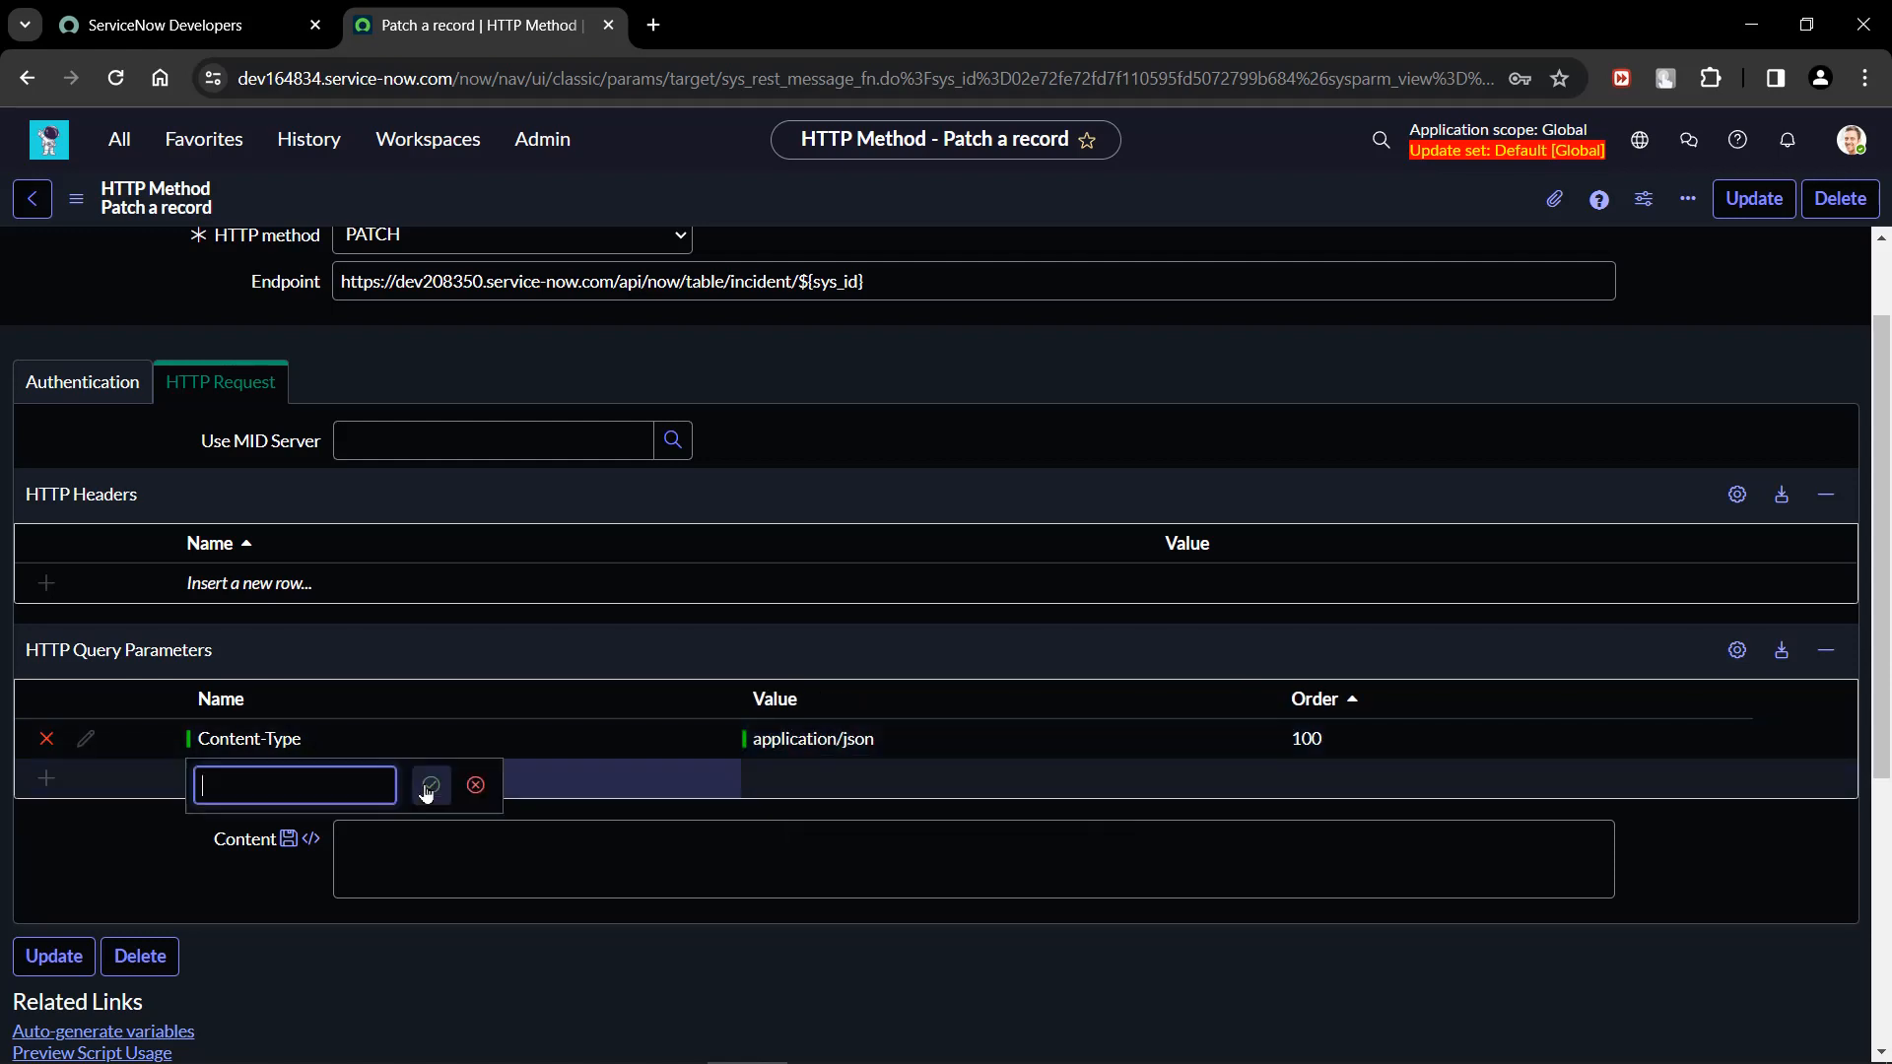
text(Accept)
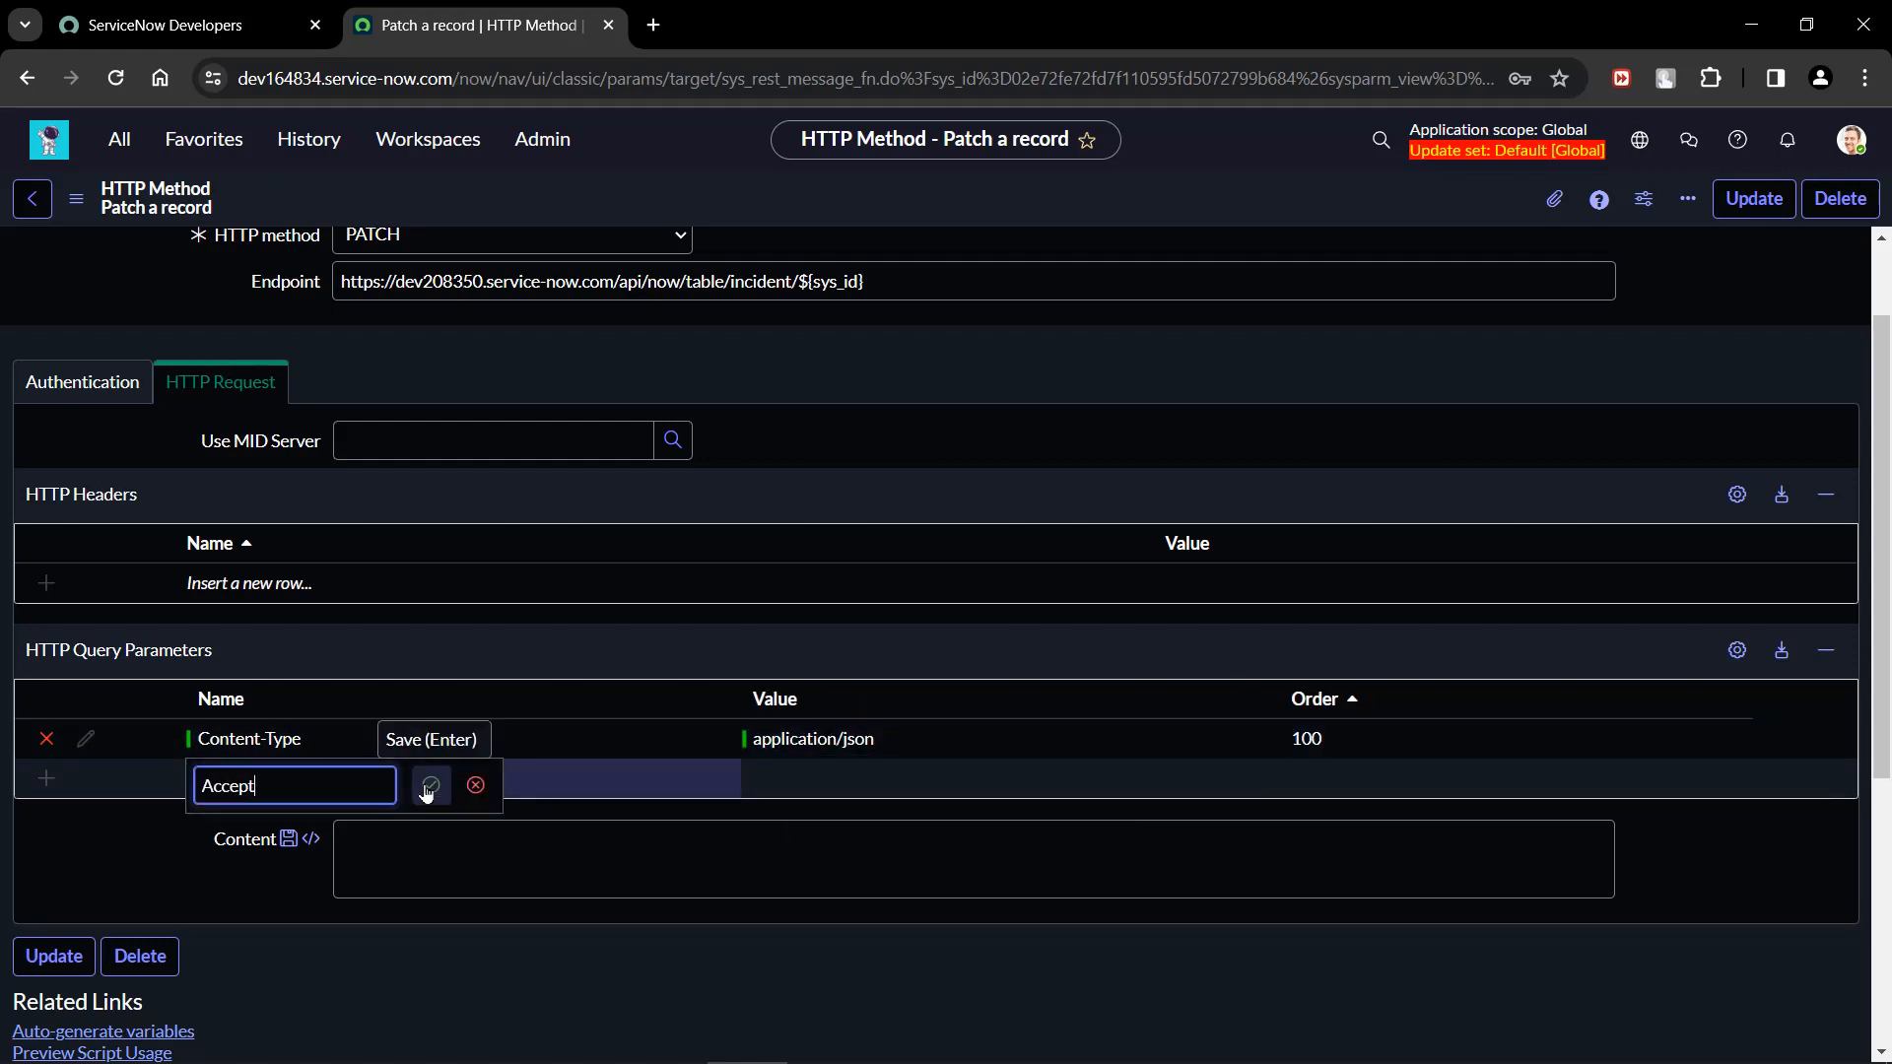
click(429, 787)
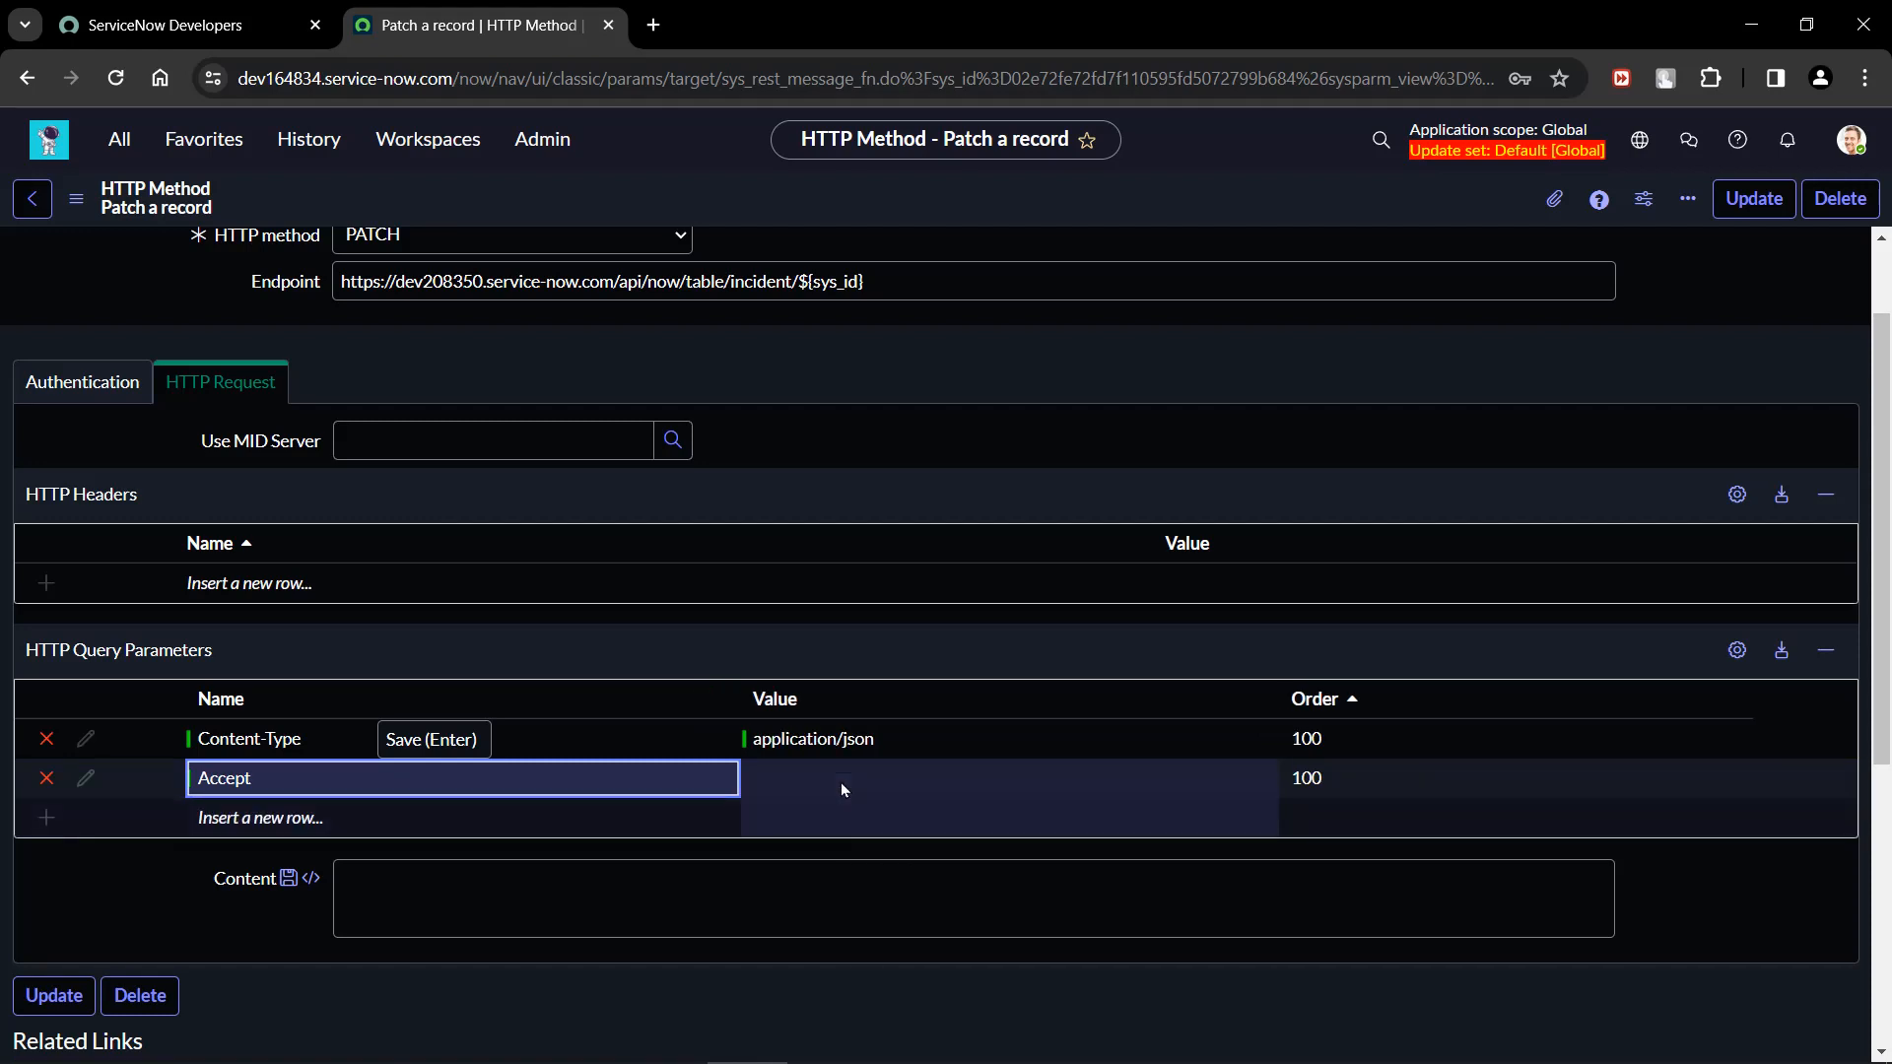
double_click(842, 783)
text(app)
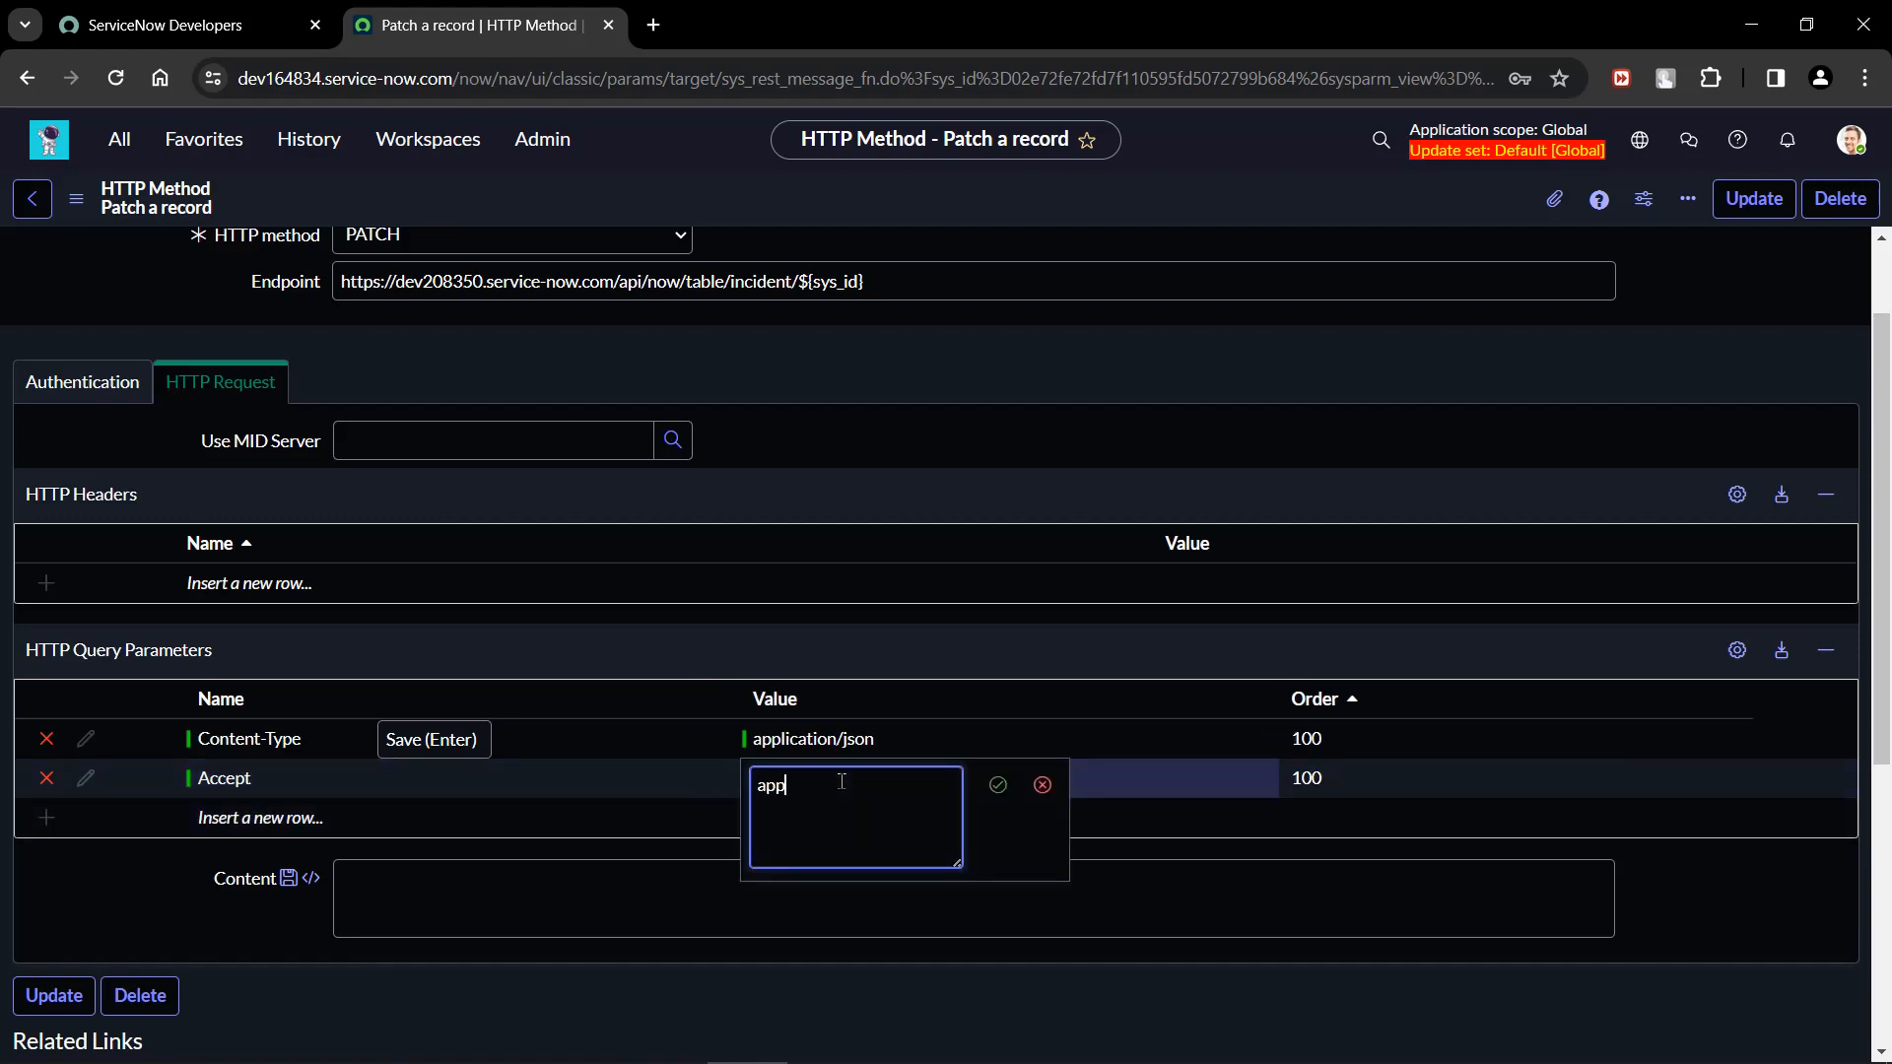
text(lication/json)
key(Return)
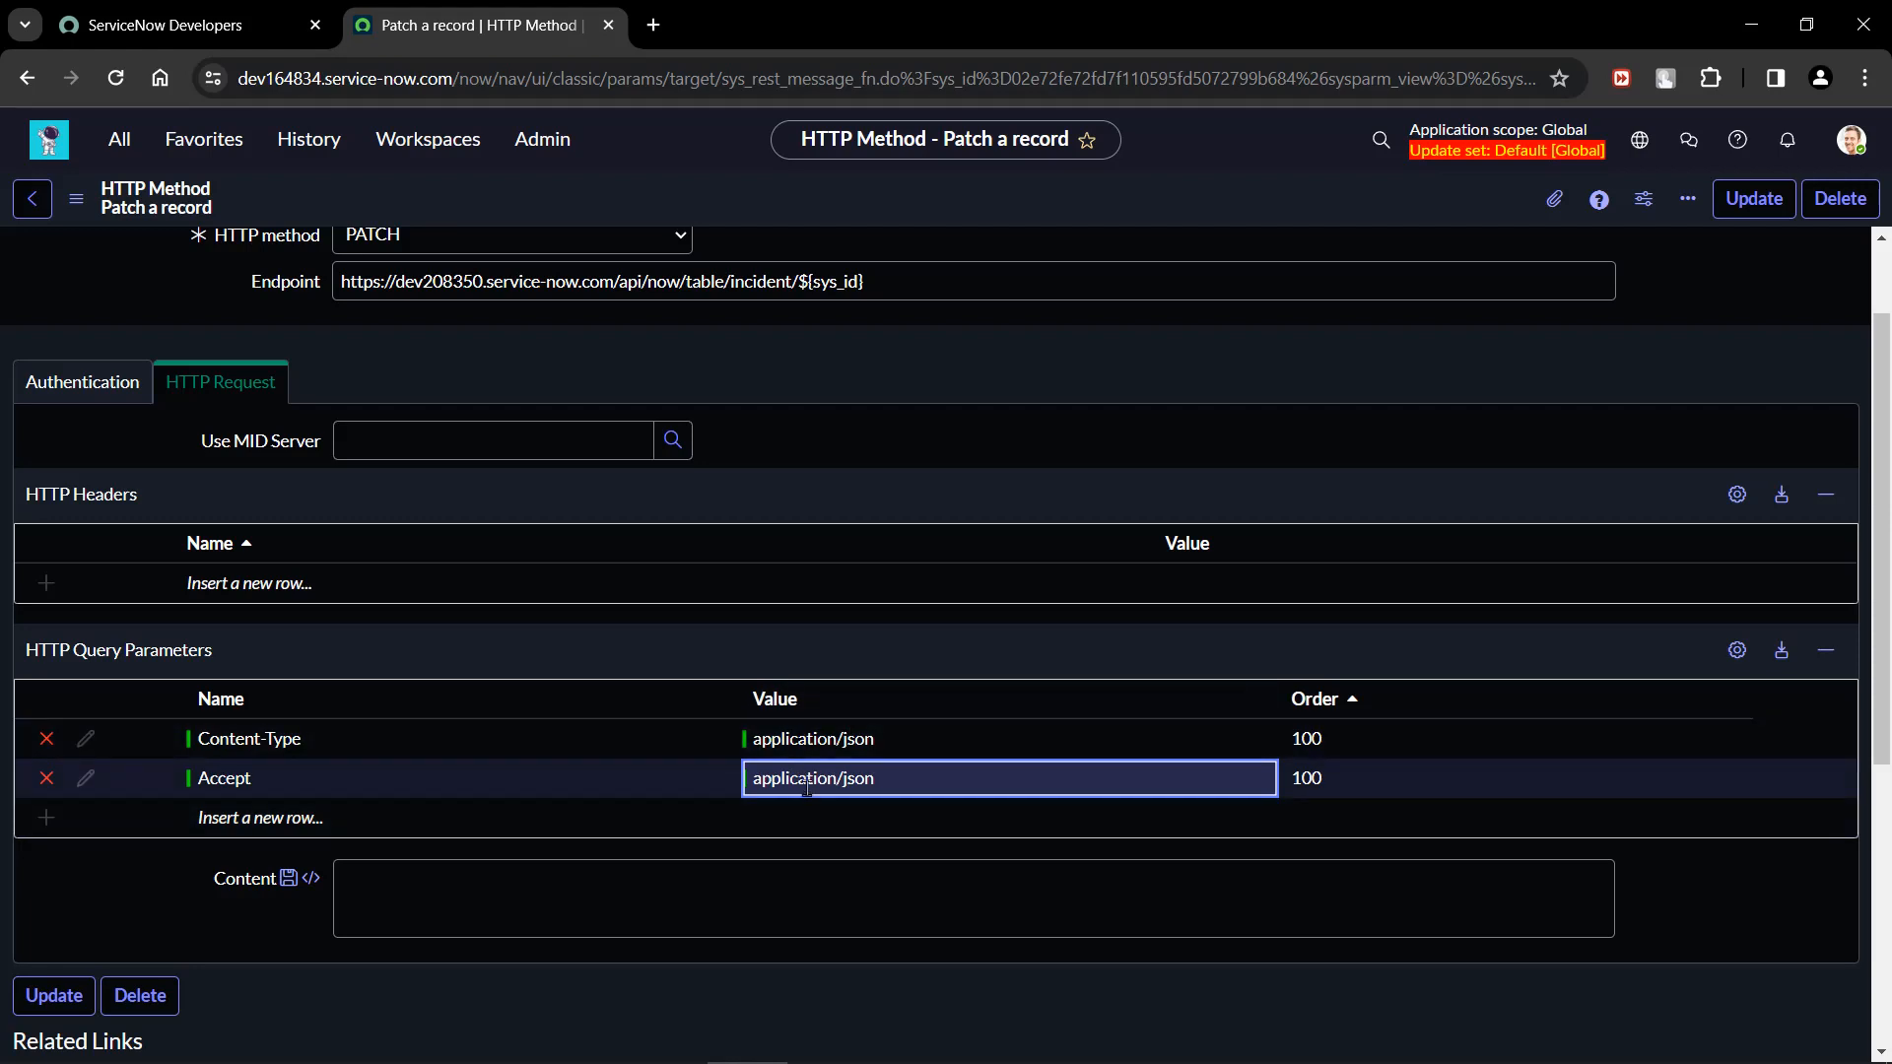
Copy the PATCH JSON body with short_description, caller_id and cmdb_ci from the Notepad notes into the HTTP request's Content.
click(419, 901)
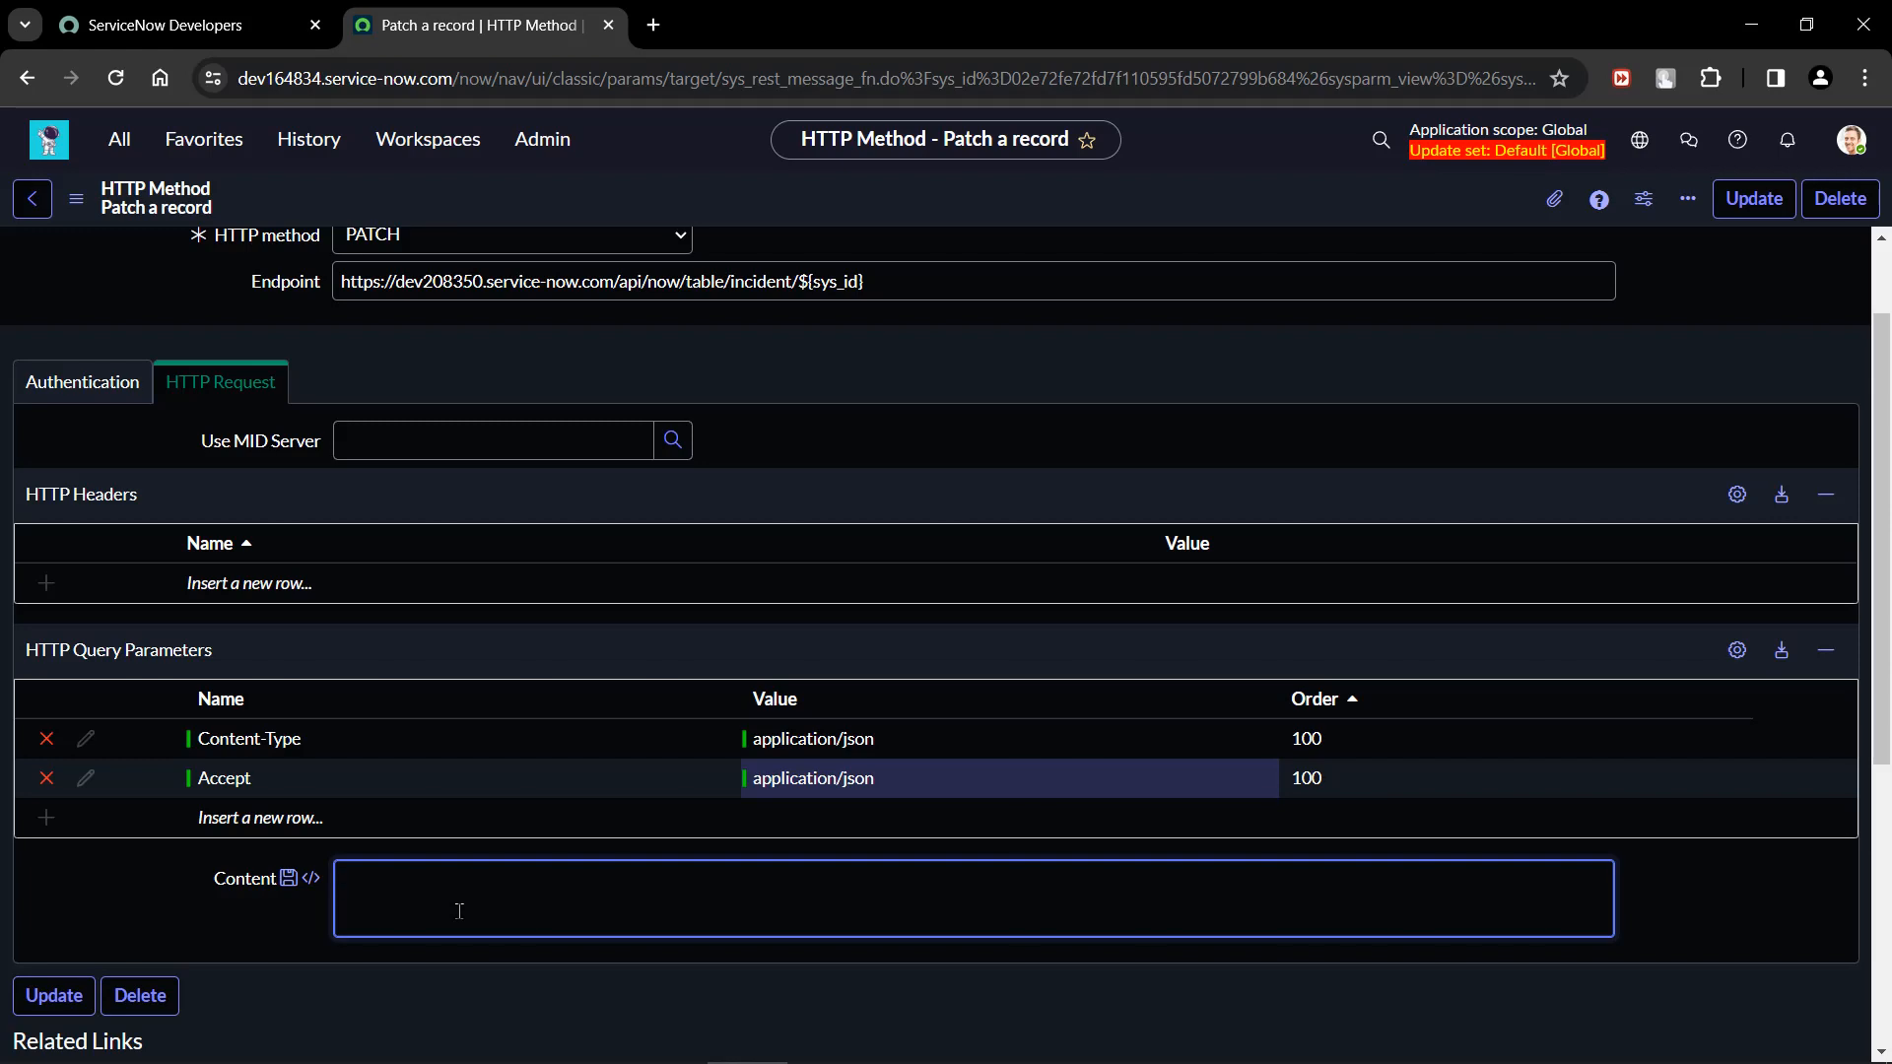
click(1393, 1043)
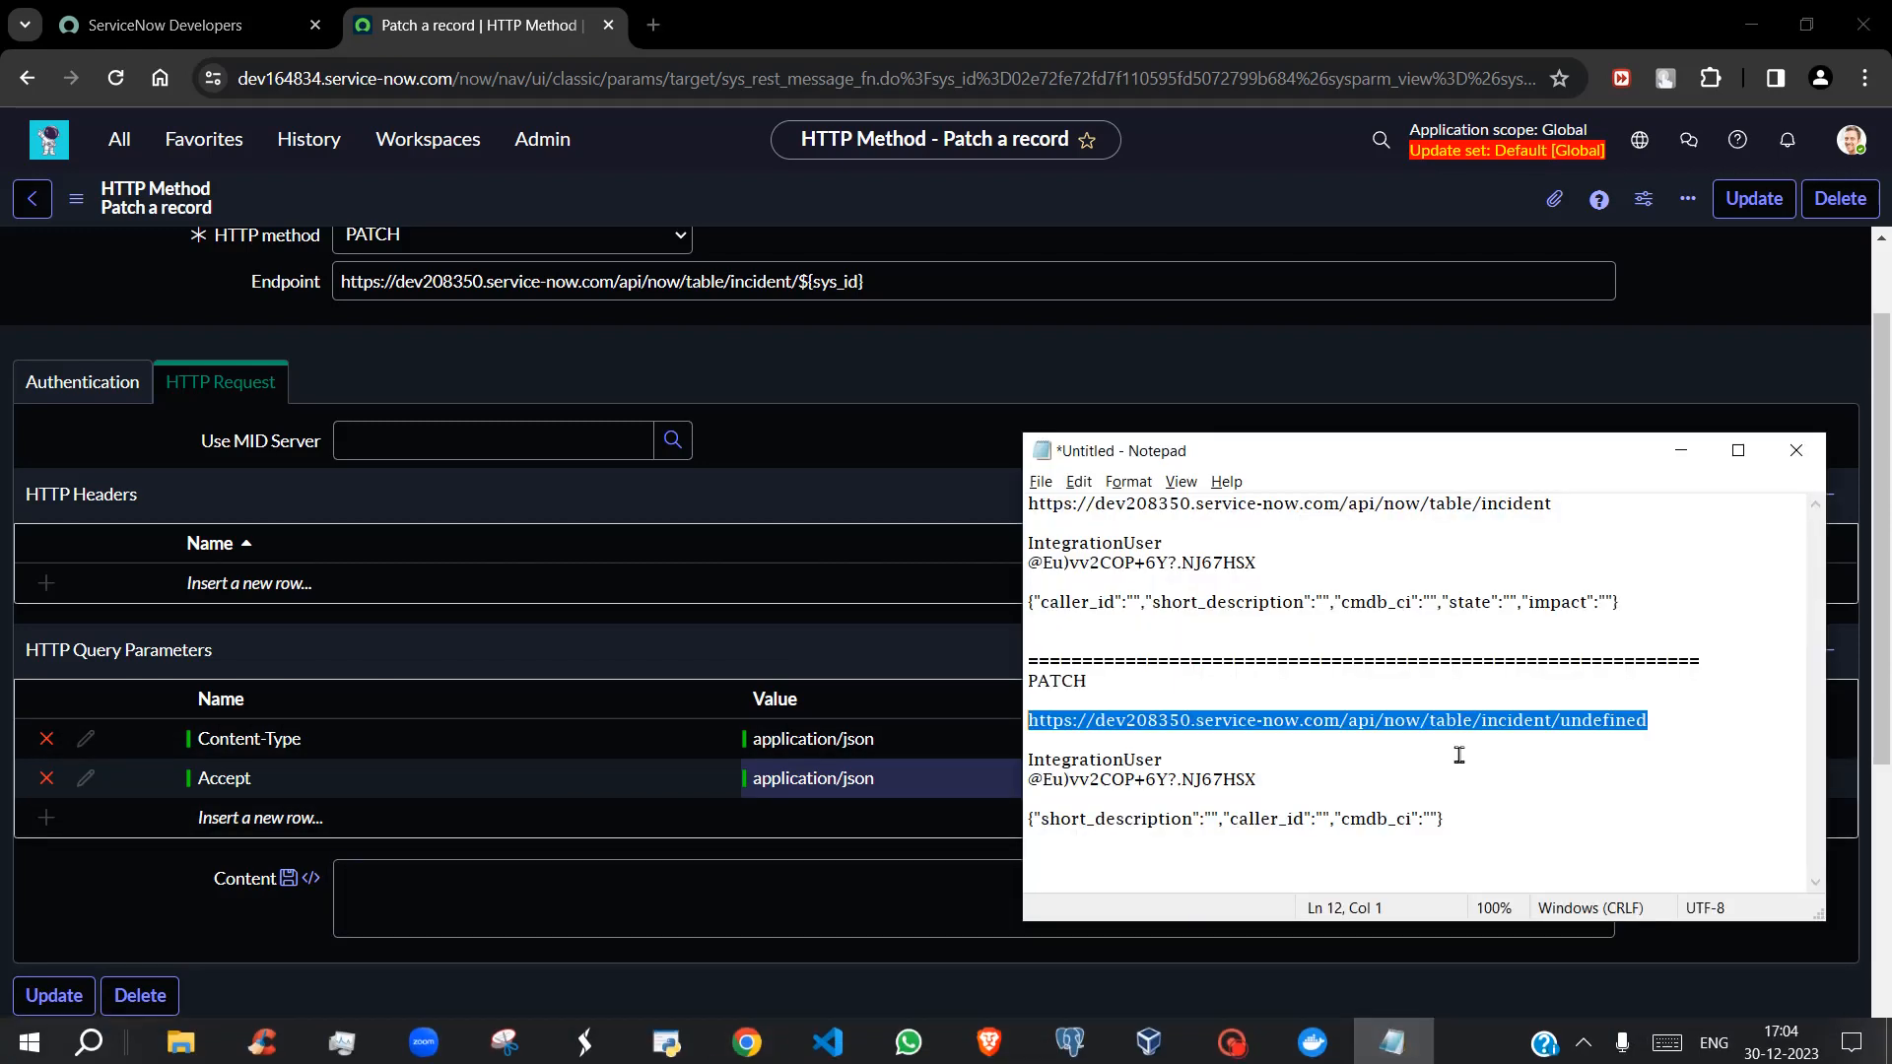
click(1459, 755)
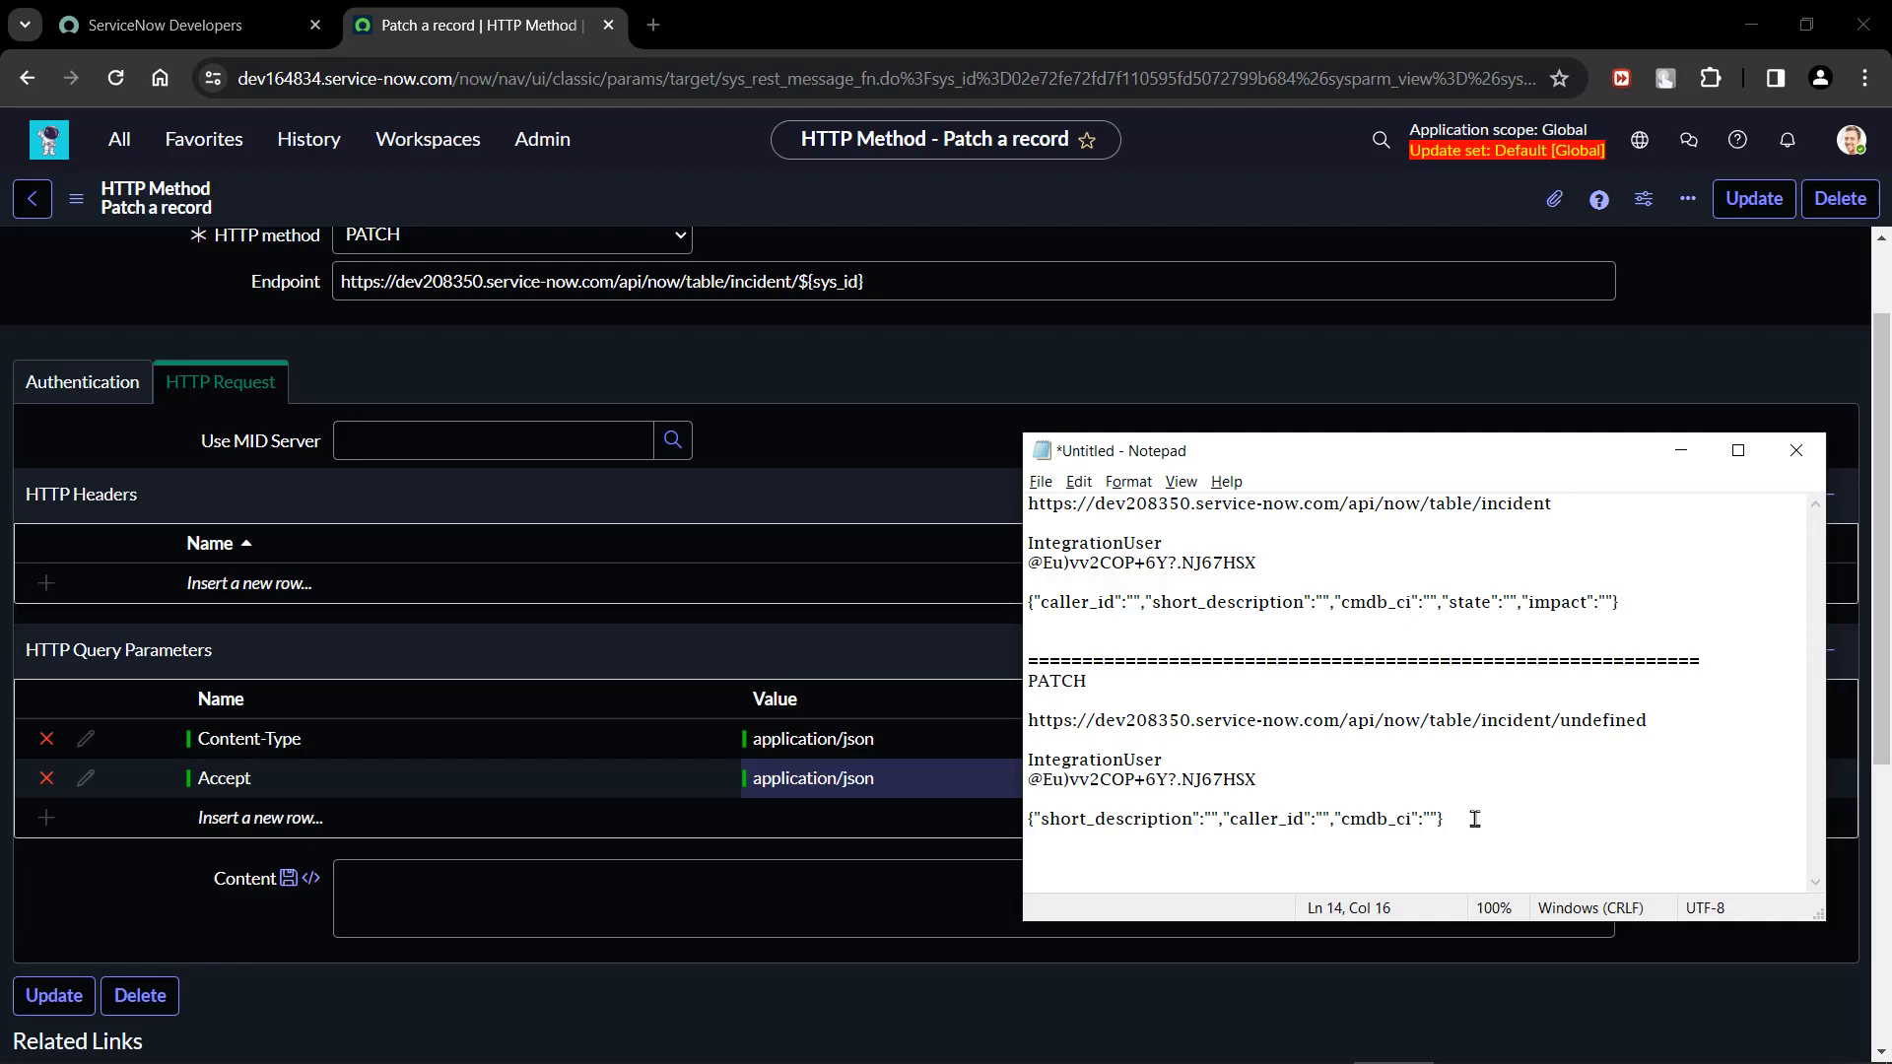
drag(1454, 818, 1020, 824)
key(ctrl+c)
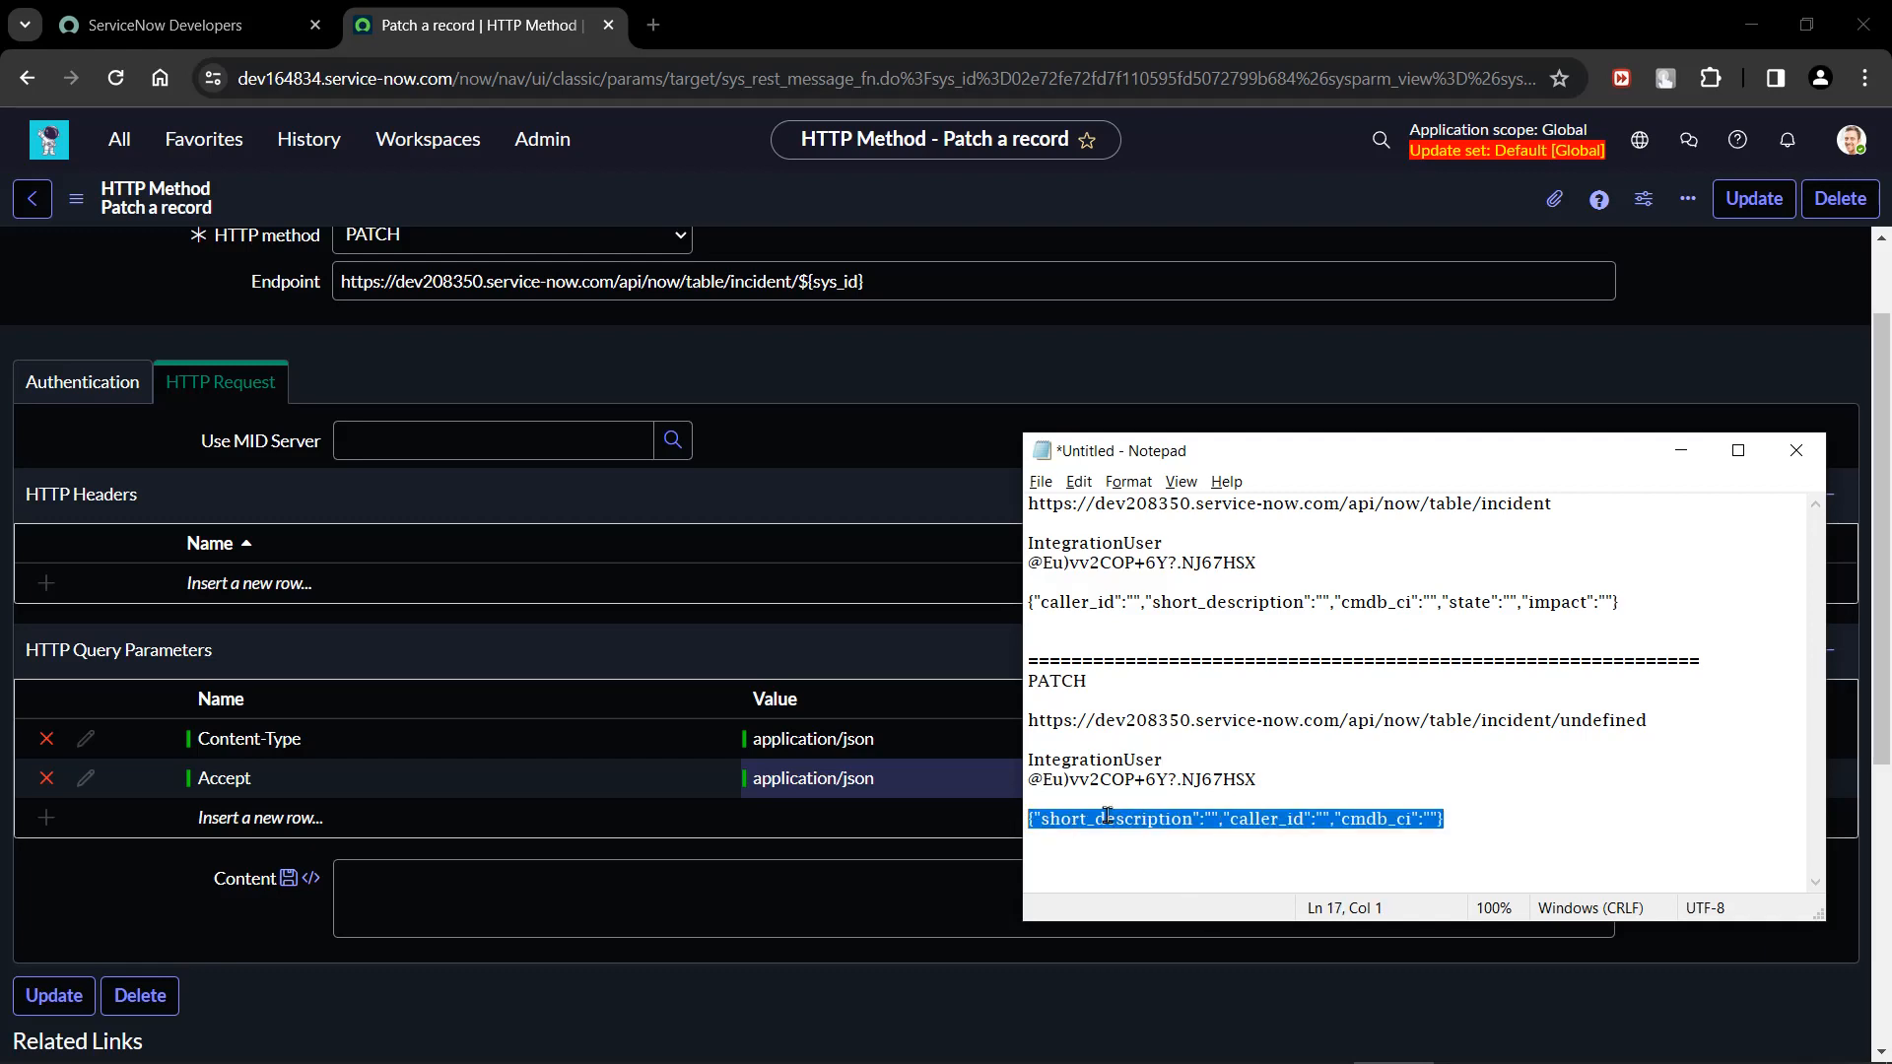
click(412, 885)
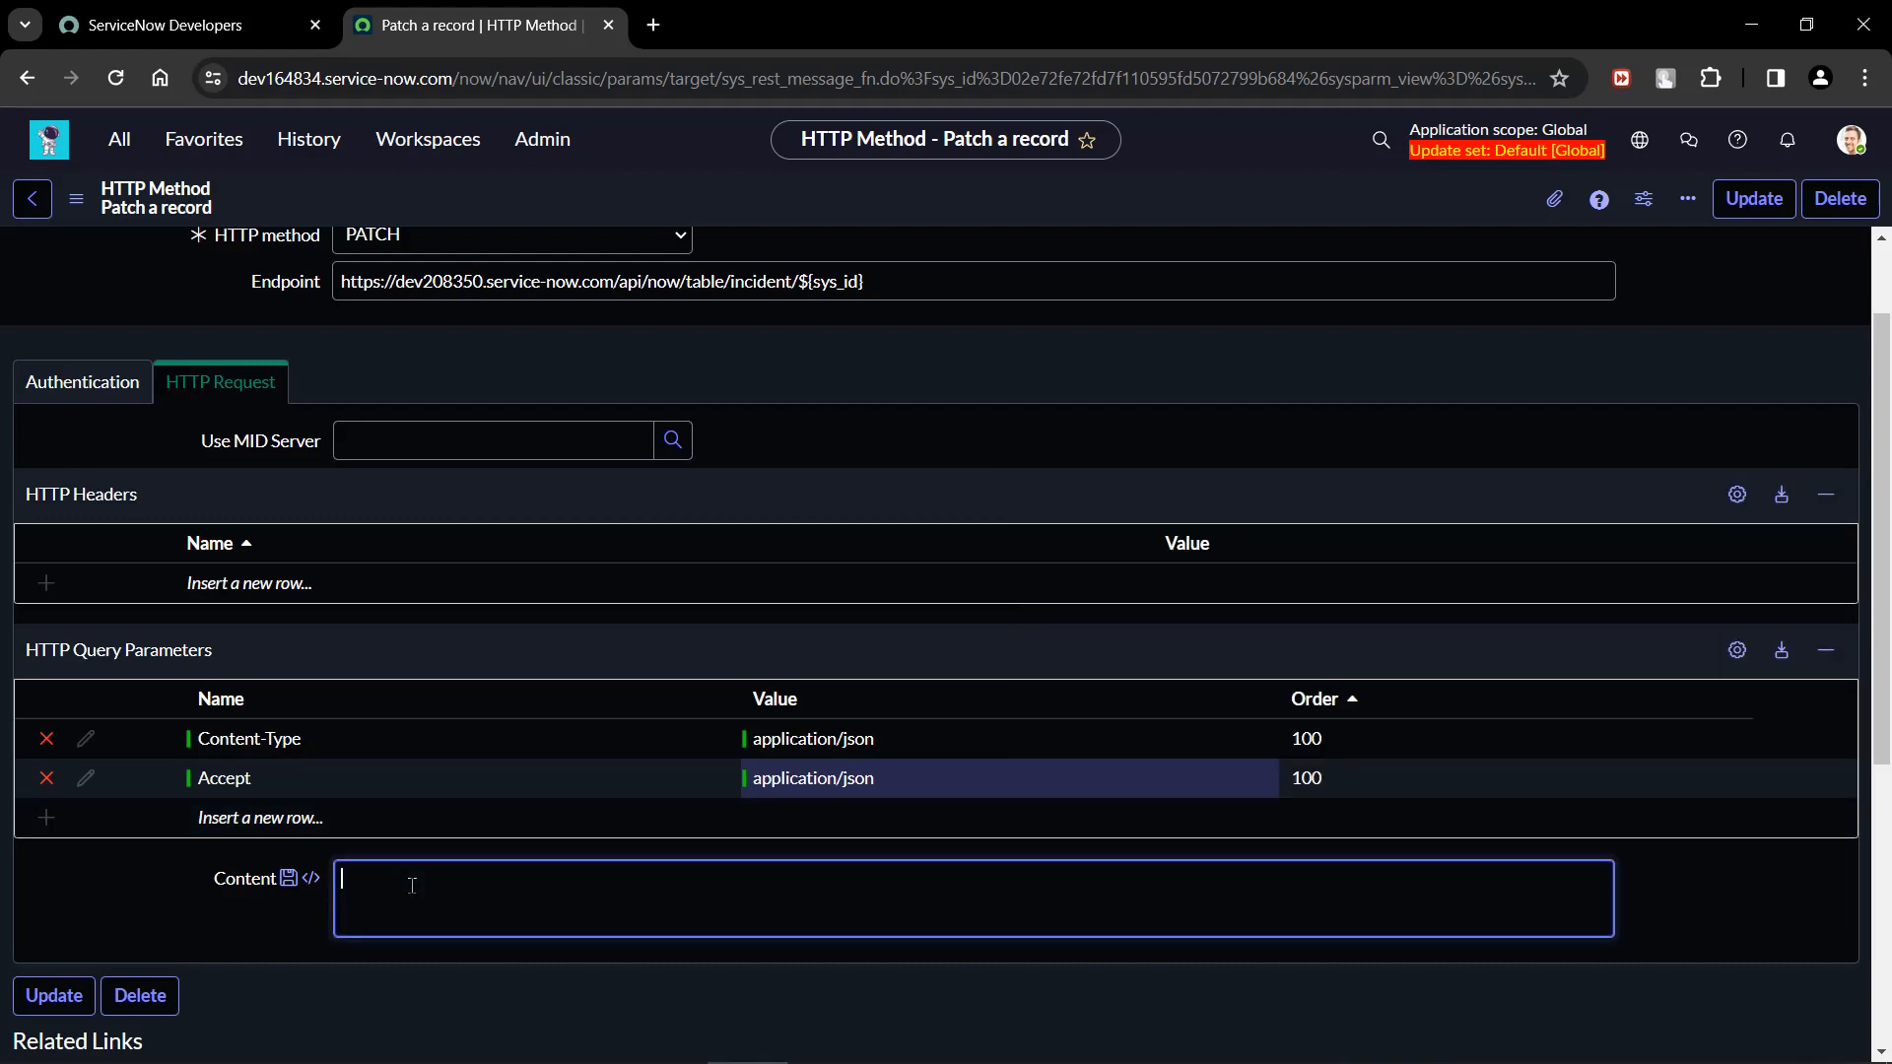
key(ctrl+v)
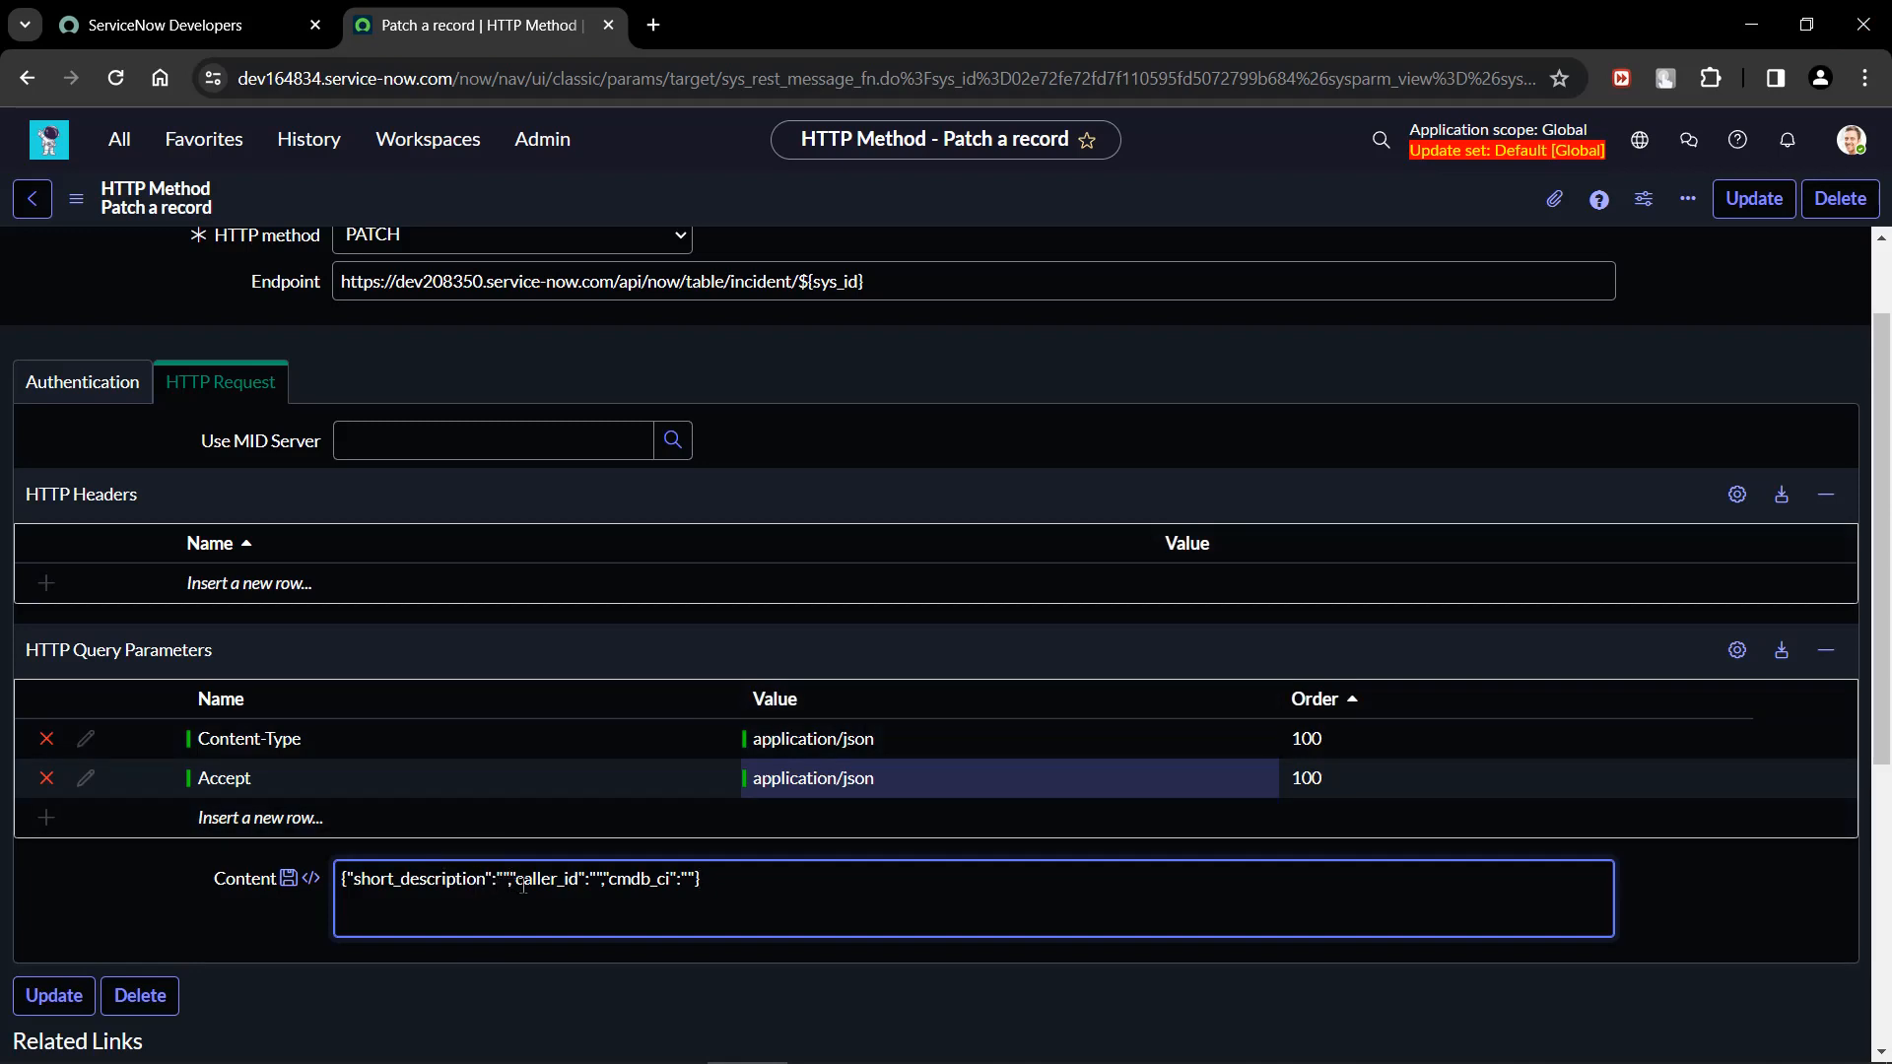
Break the JSON in Content into separate lines, one for each brace and each field.
key(Return)
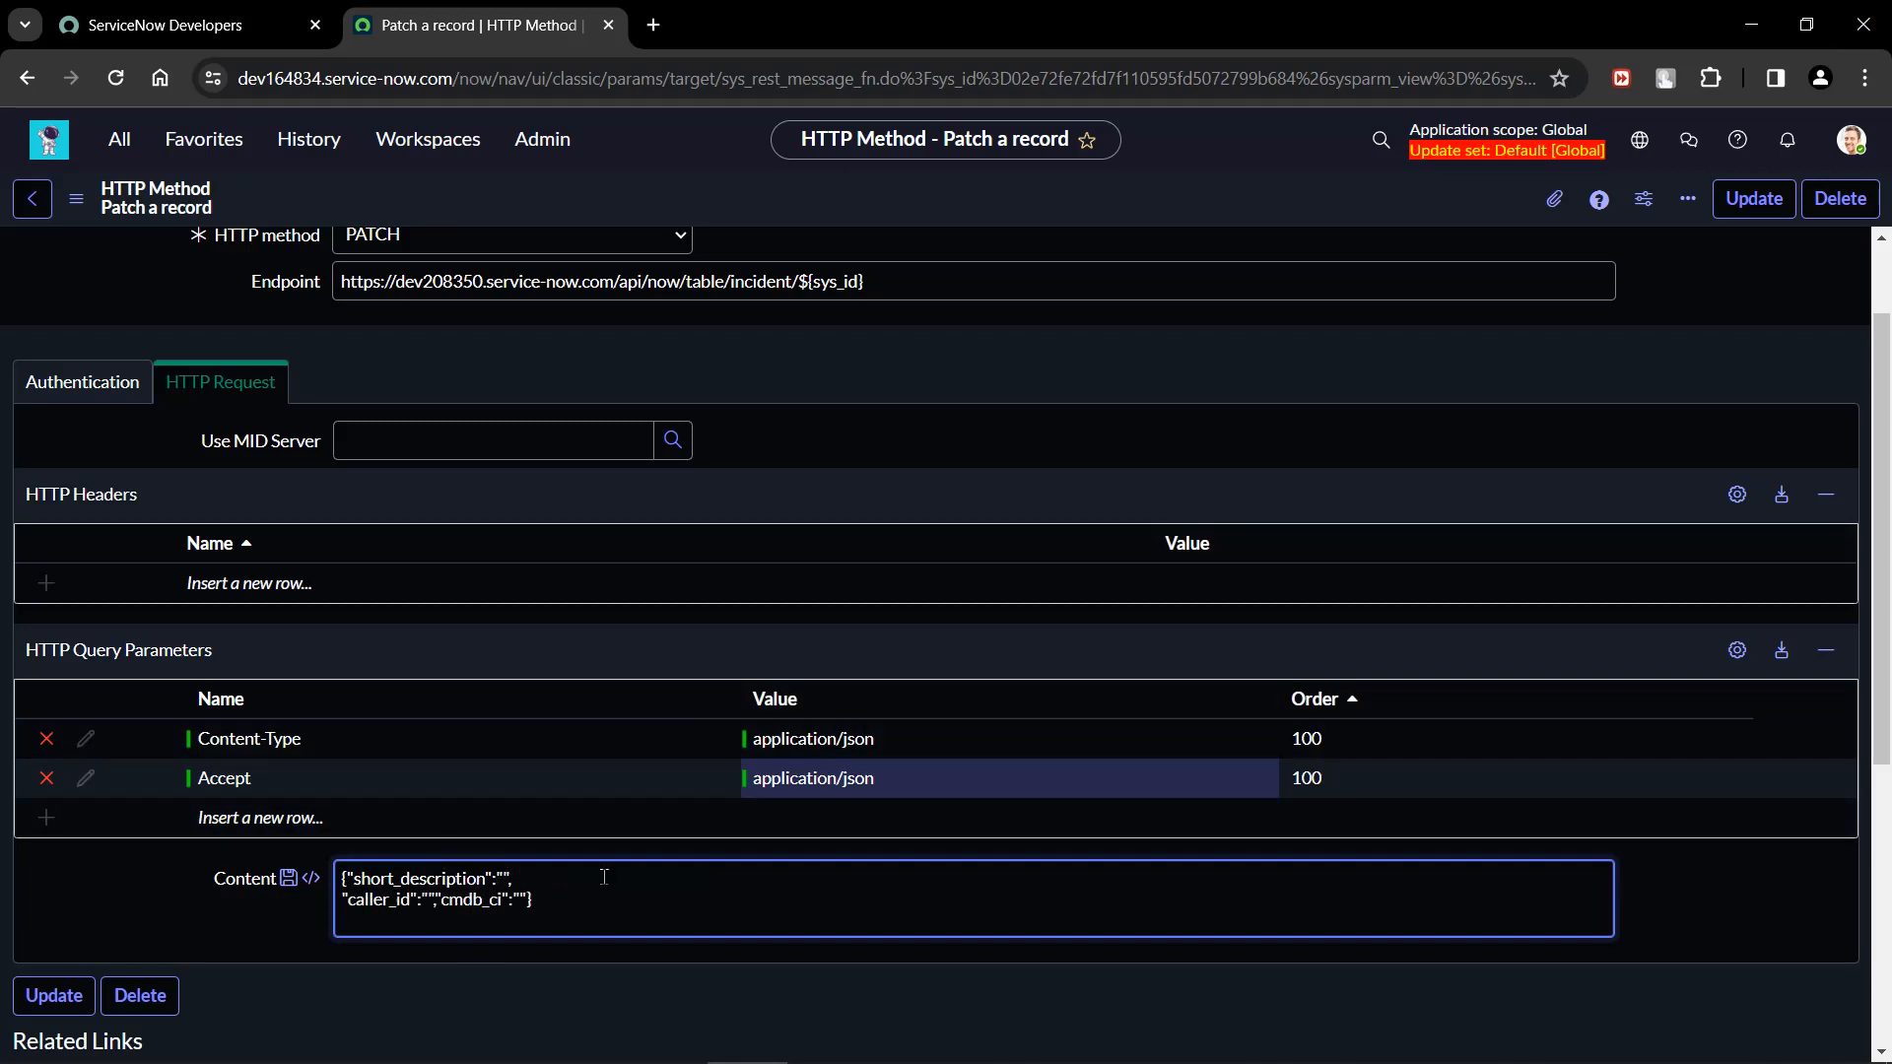
key(Right)
key(Right)
key(Right)
key(Right)
key(Right)
key(Right)
key(Right)
key(Right)
key(Right)
key(Right)
key(Right)
key(Return)
key(Right)
key(Right)
key(Right)
key(Right)
key(Right)
key(Right)
key(Right)
key(Right)
key(Right)
key(Right)
key(Right)
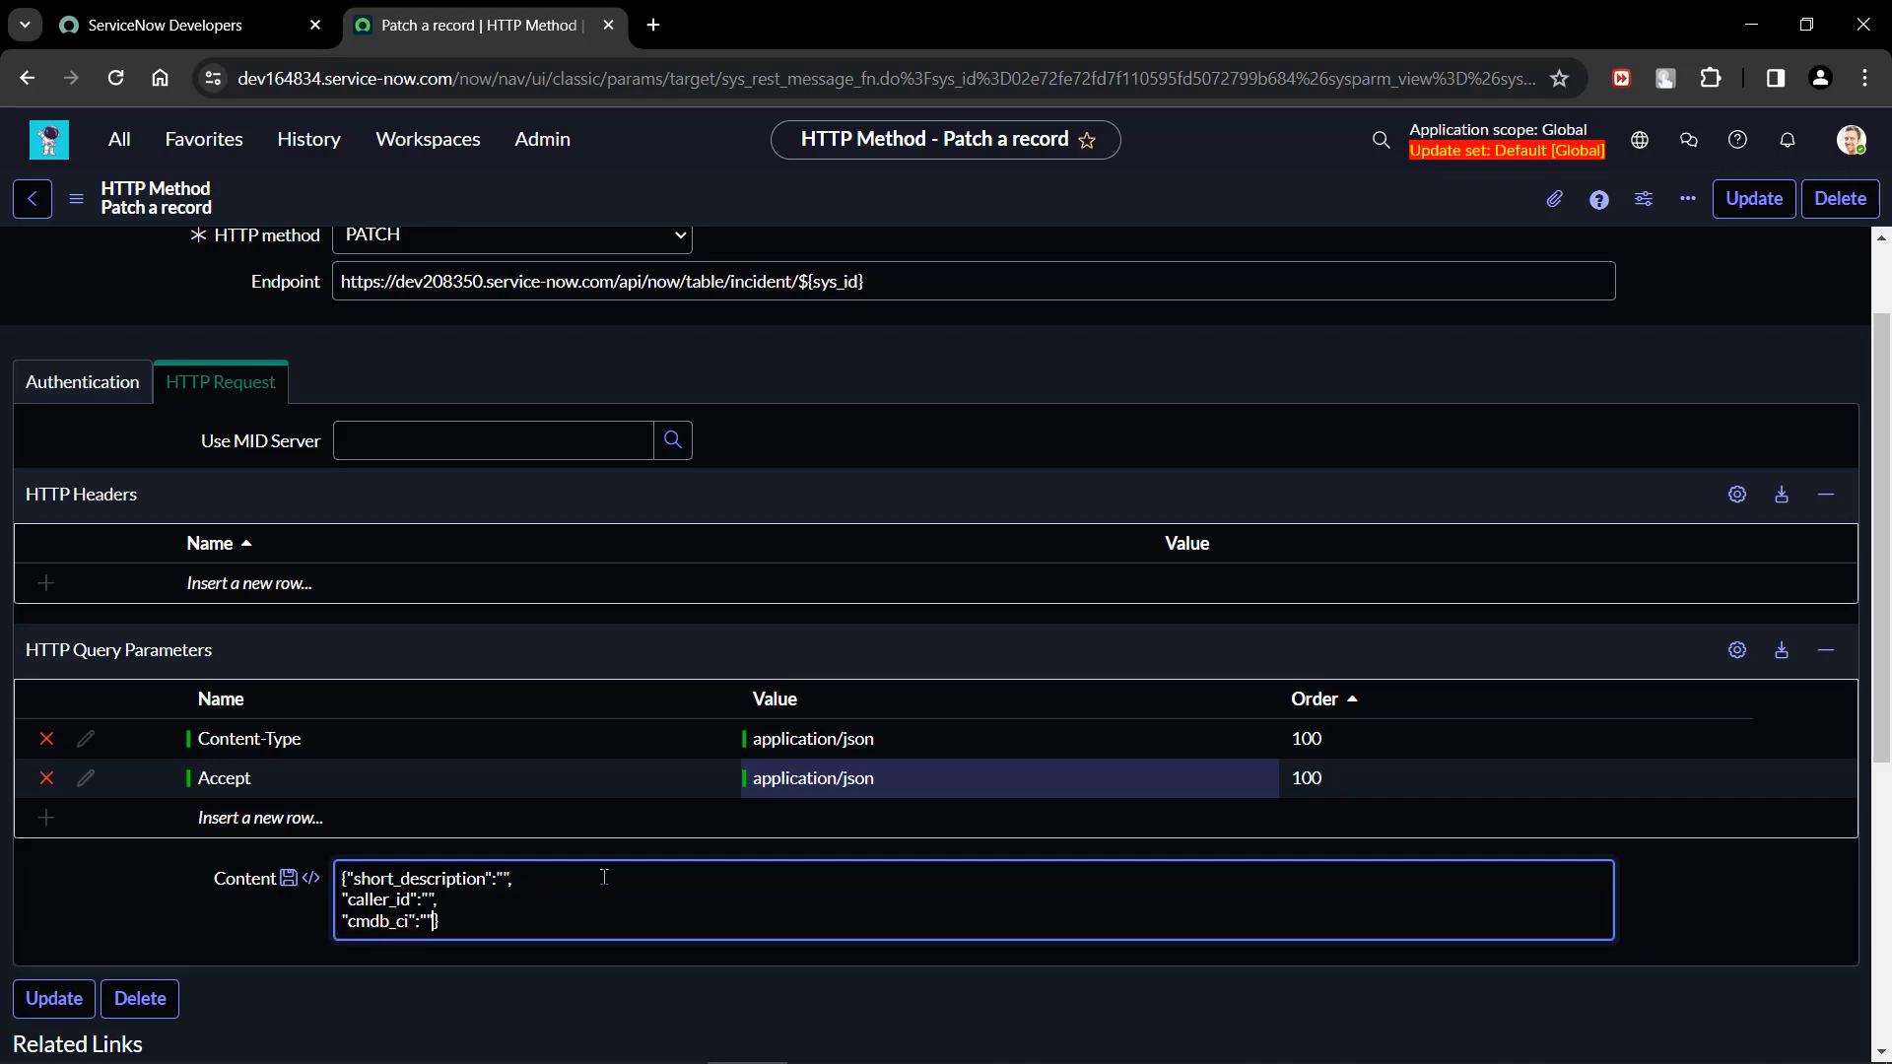
key(Return)
key(Up)
key(Up)
key(Up)
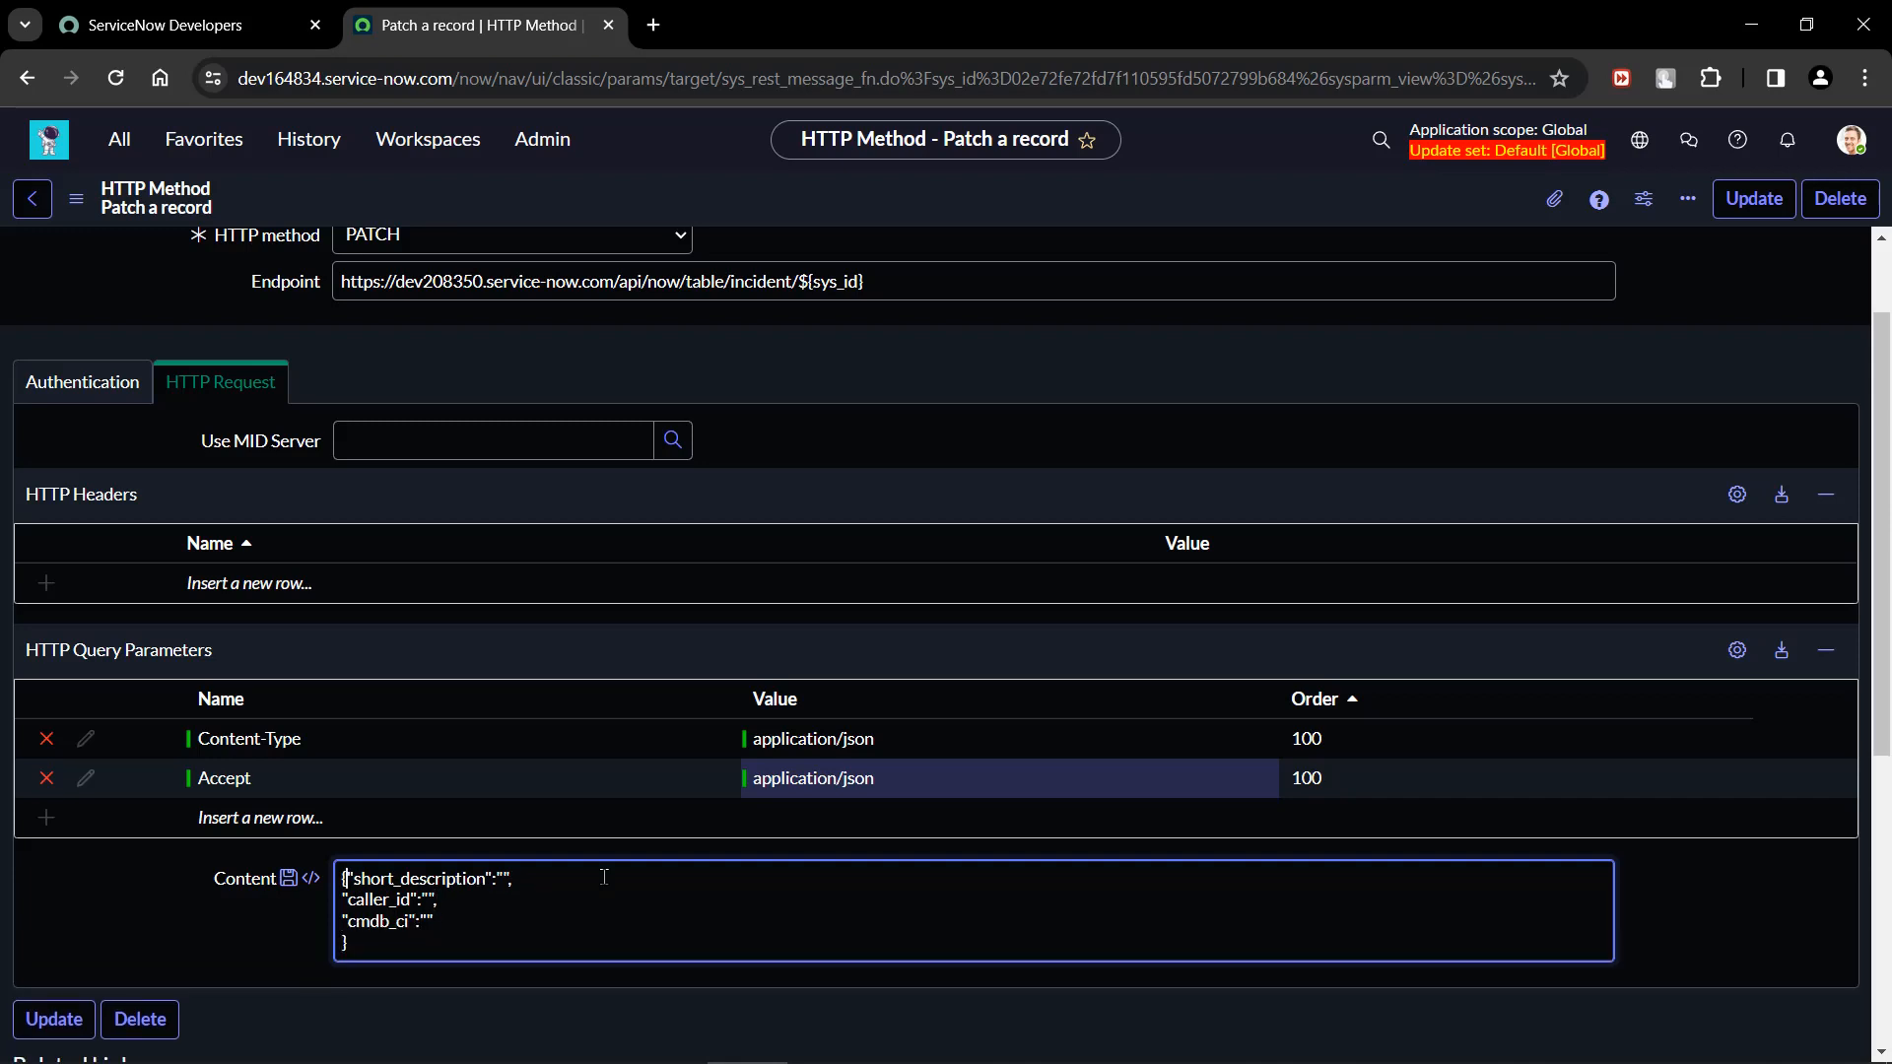
key(Right)
key(Return)
Fill the empty JSON values with variables: ${sdesc} for short_description, ${caller} for caller_id and ${ci} for cmdb_ci.
key(End)
key(Left)
key(Left)
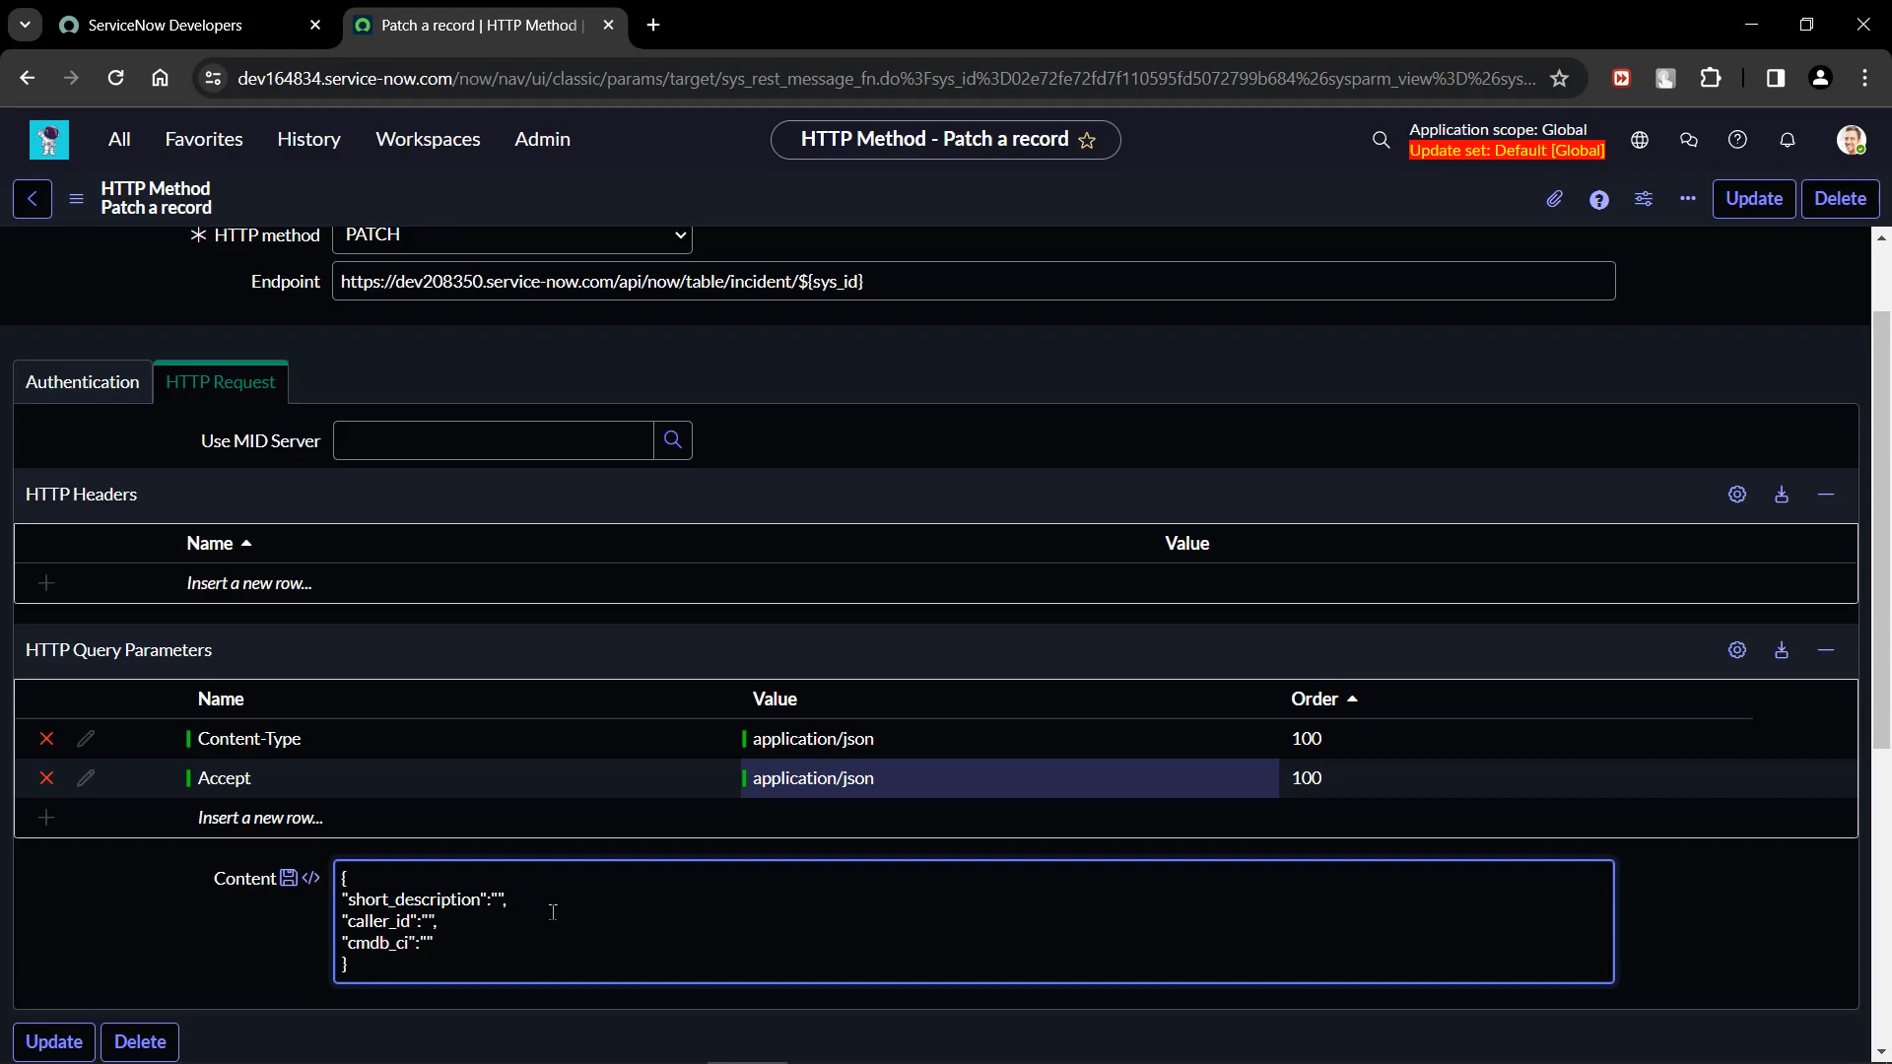
text(${sdesc)
key(Down)
key(Left)
text(${})
text(caller)
key(Down)
key(Left)
text($)
text({})
text(ci)
Review the variable at the end of the endpoint, the JSON content and the Variable Substitutions list.
scroll(501, 997, down, 3)
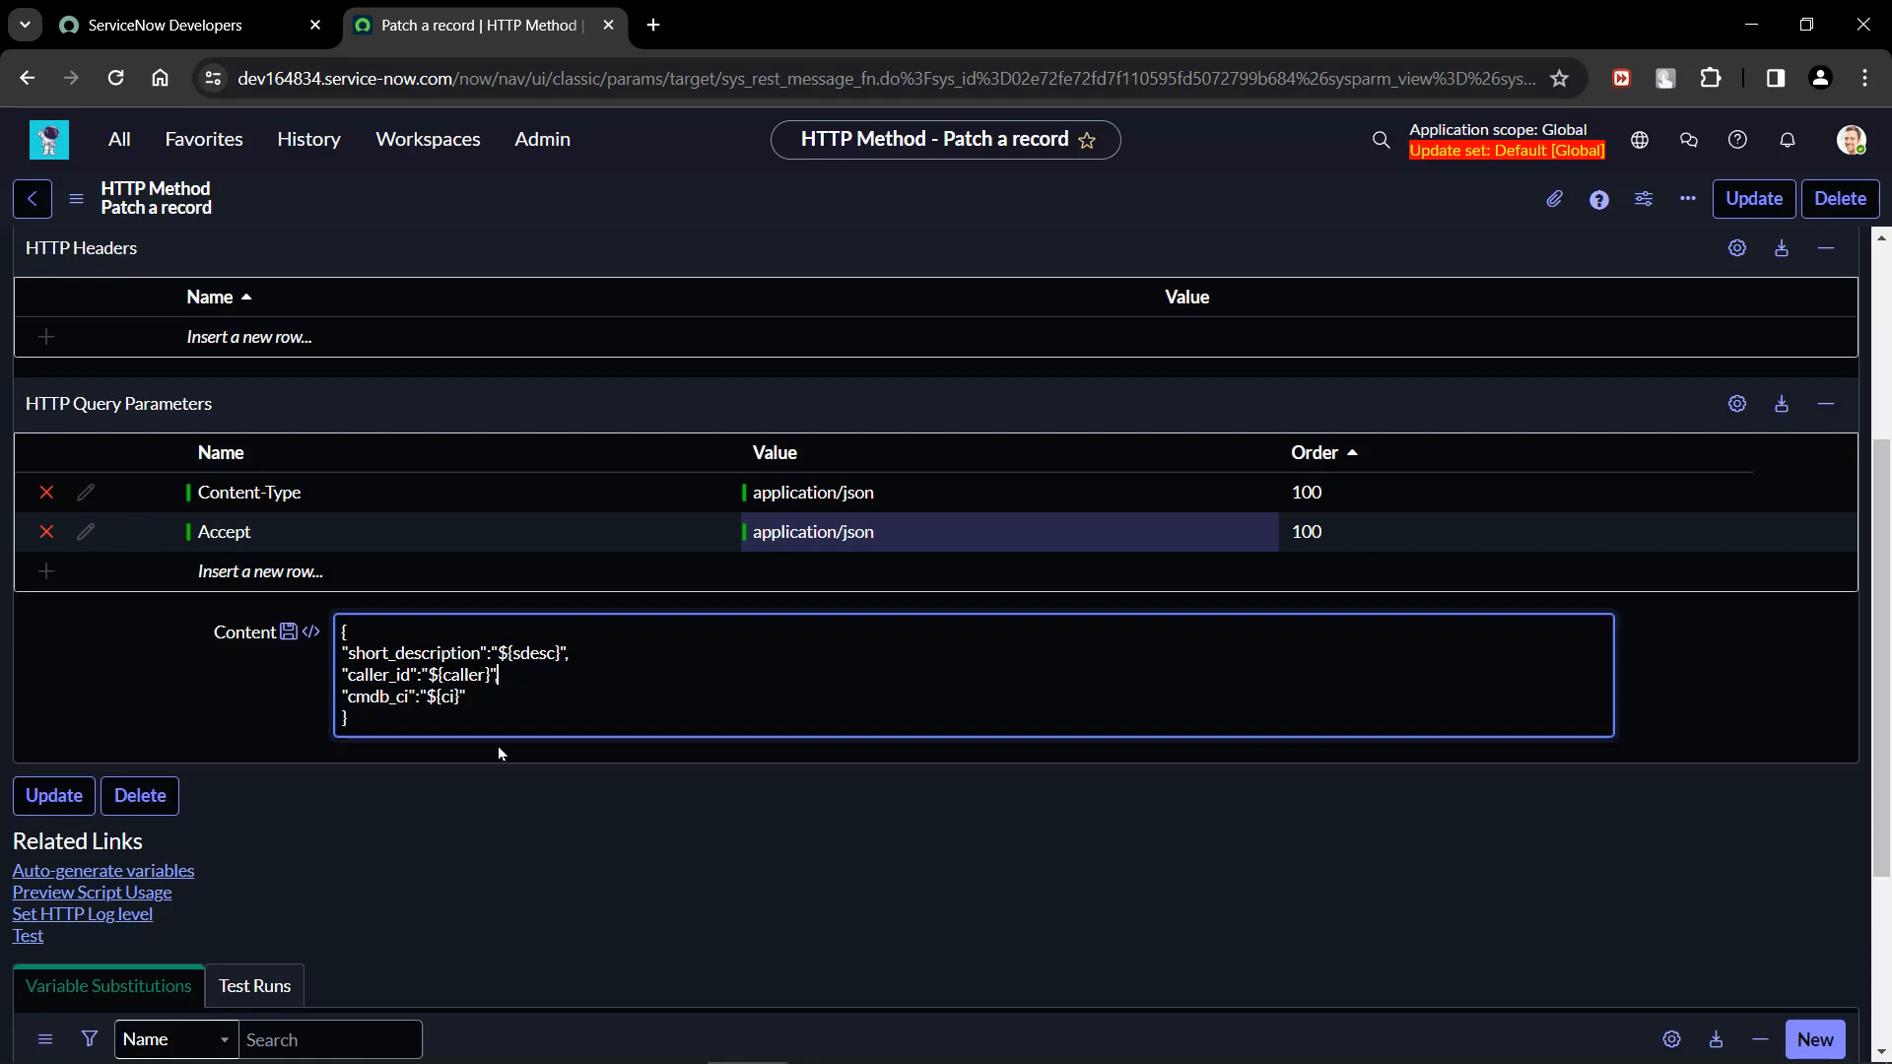
scroll(499, 747, up, 4)
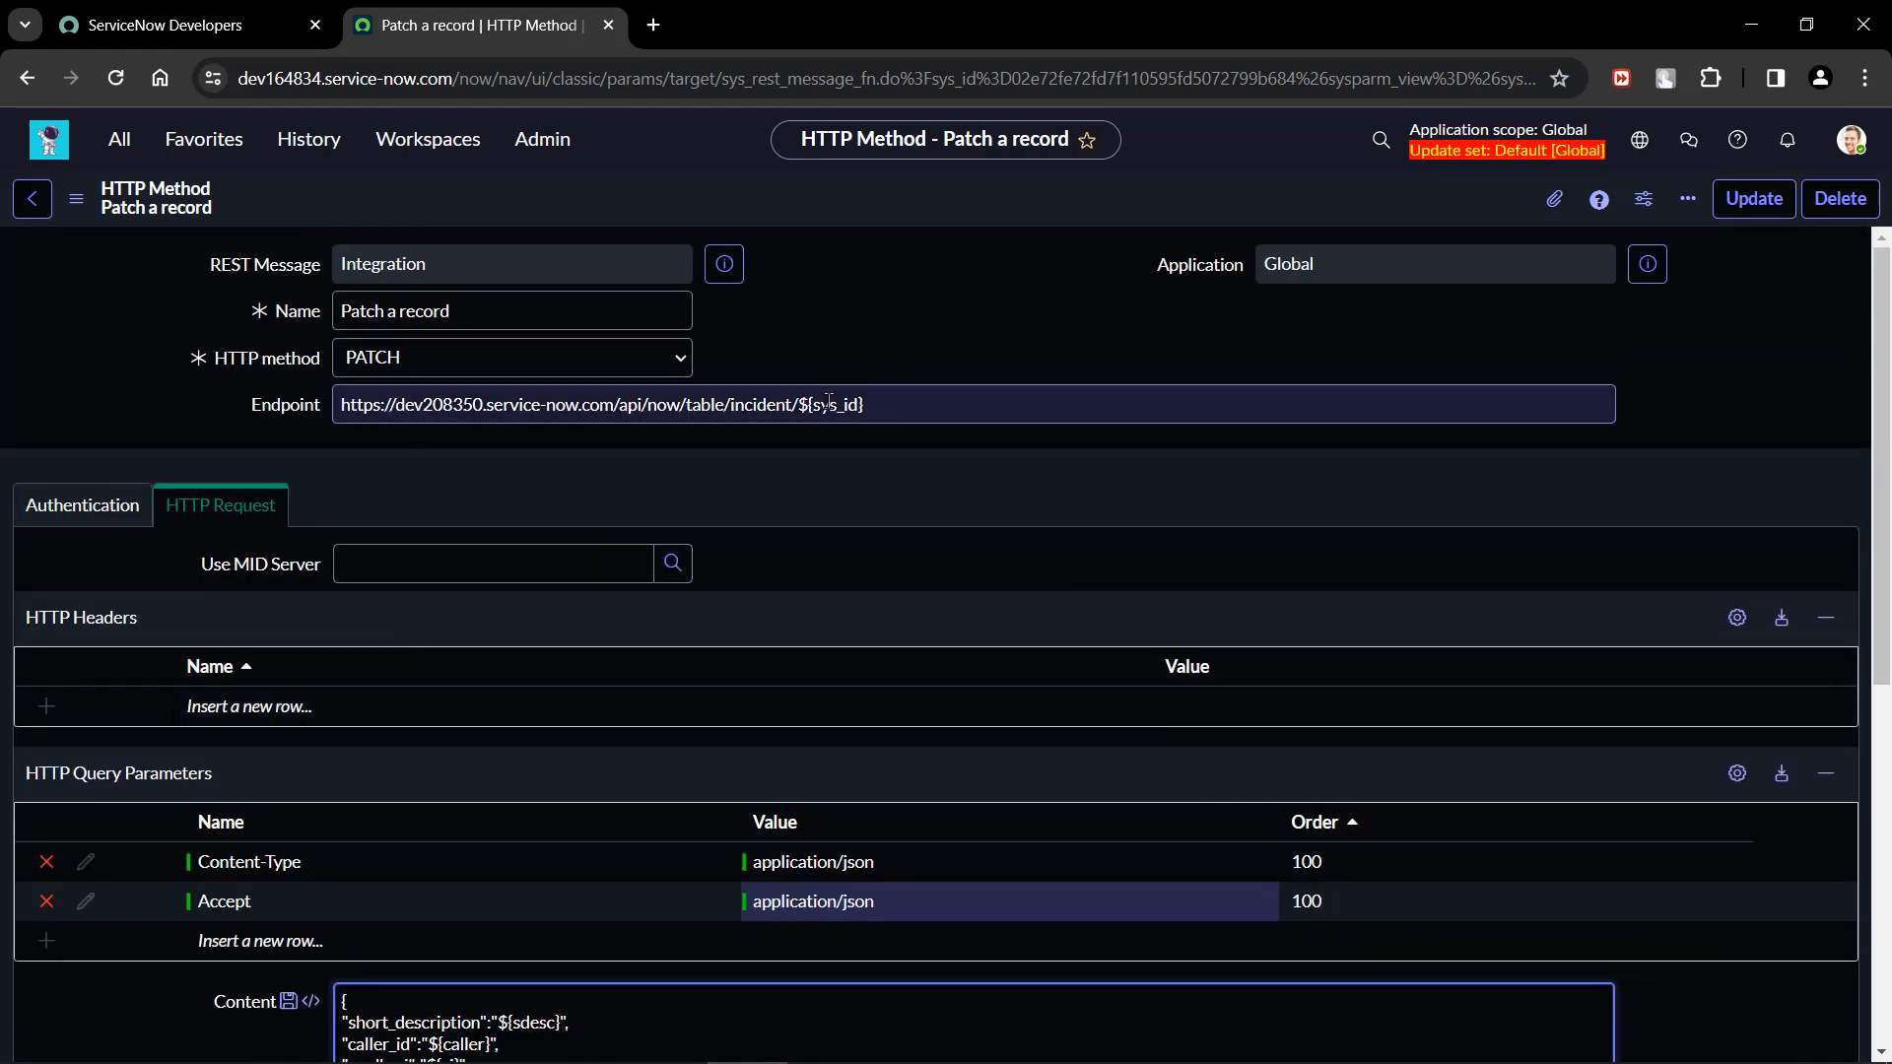
drag(798, 406, 866, 410)
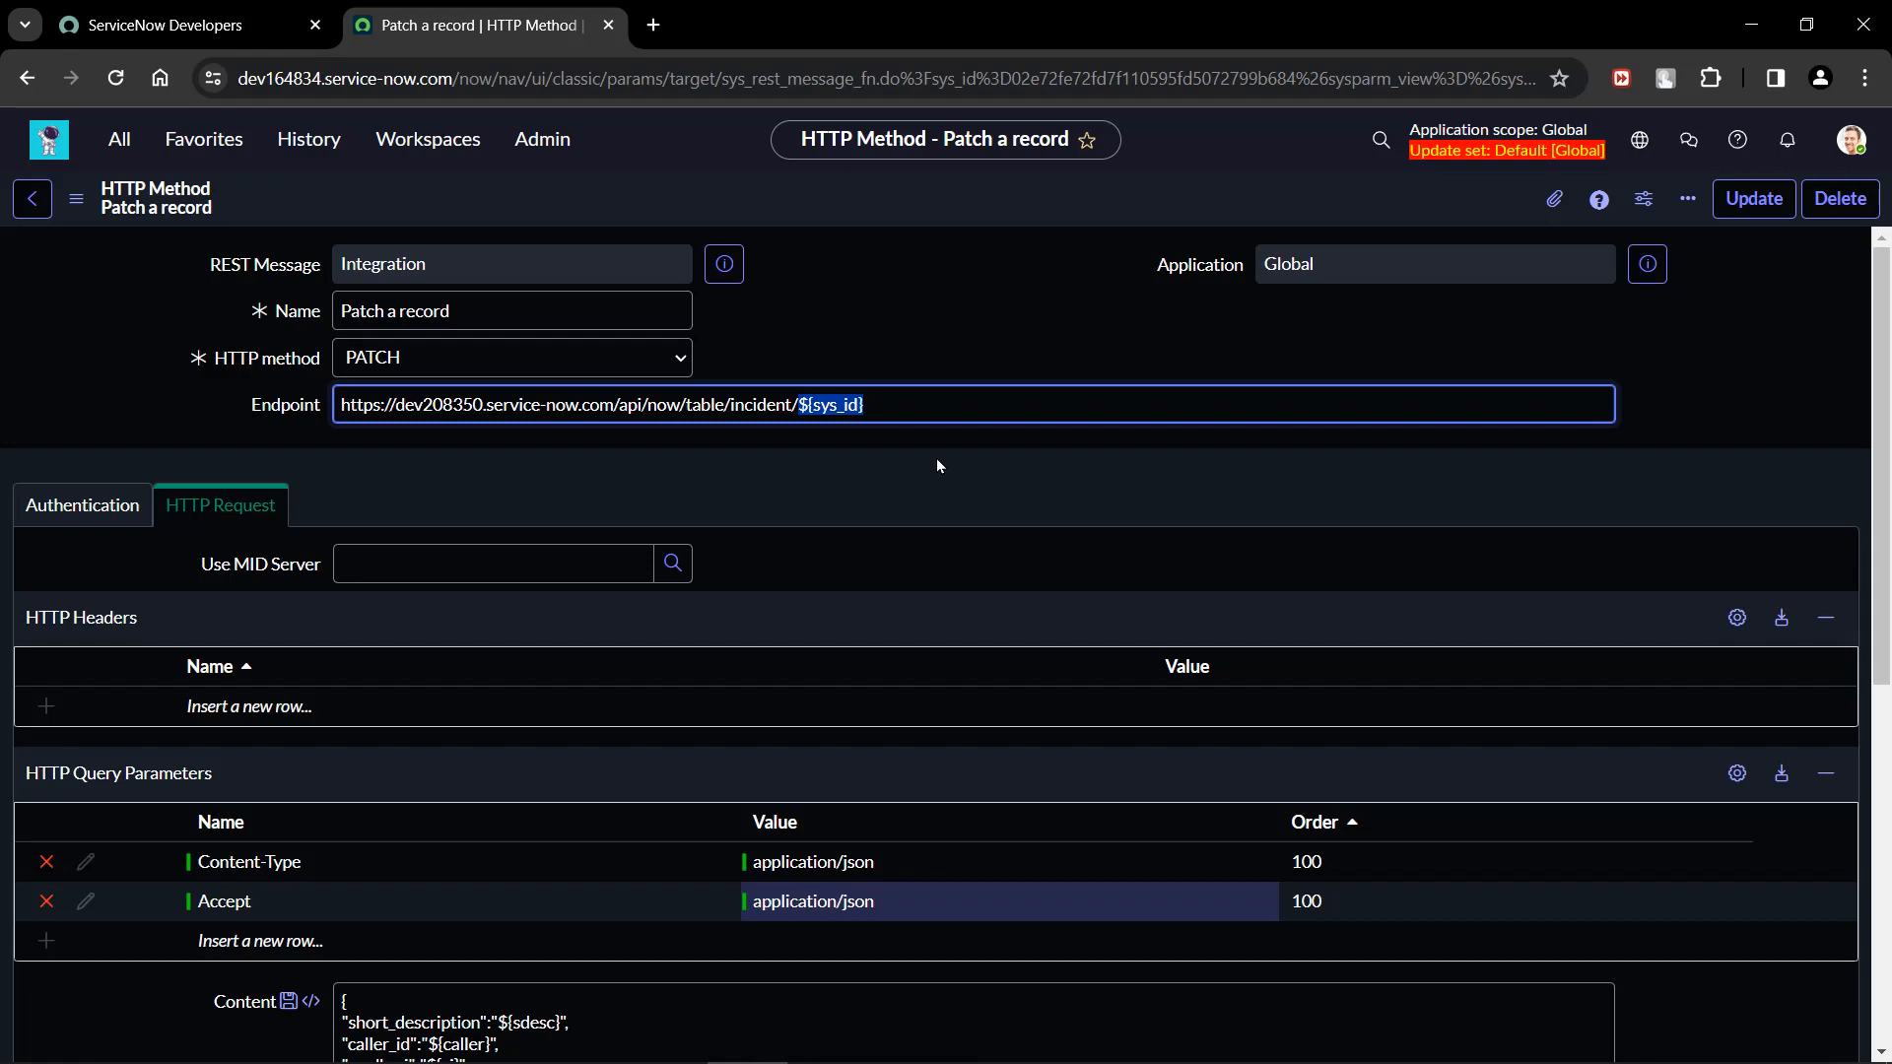
click(899, 408)
drag(810, 405, 853, 396)
click(817, 404)
drag(816, 404, 862, 404)
click(879, 311)
scroll(884, 481, down, 6)
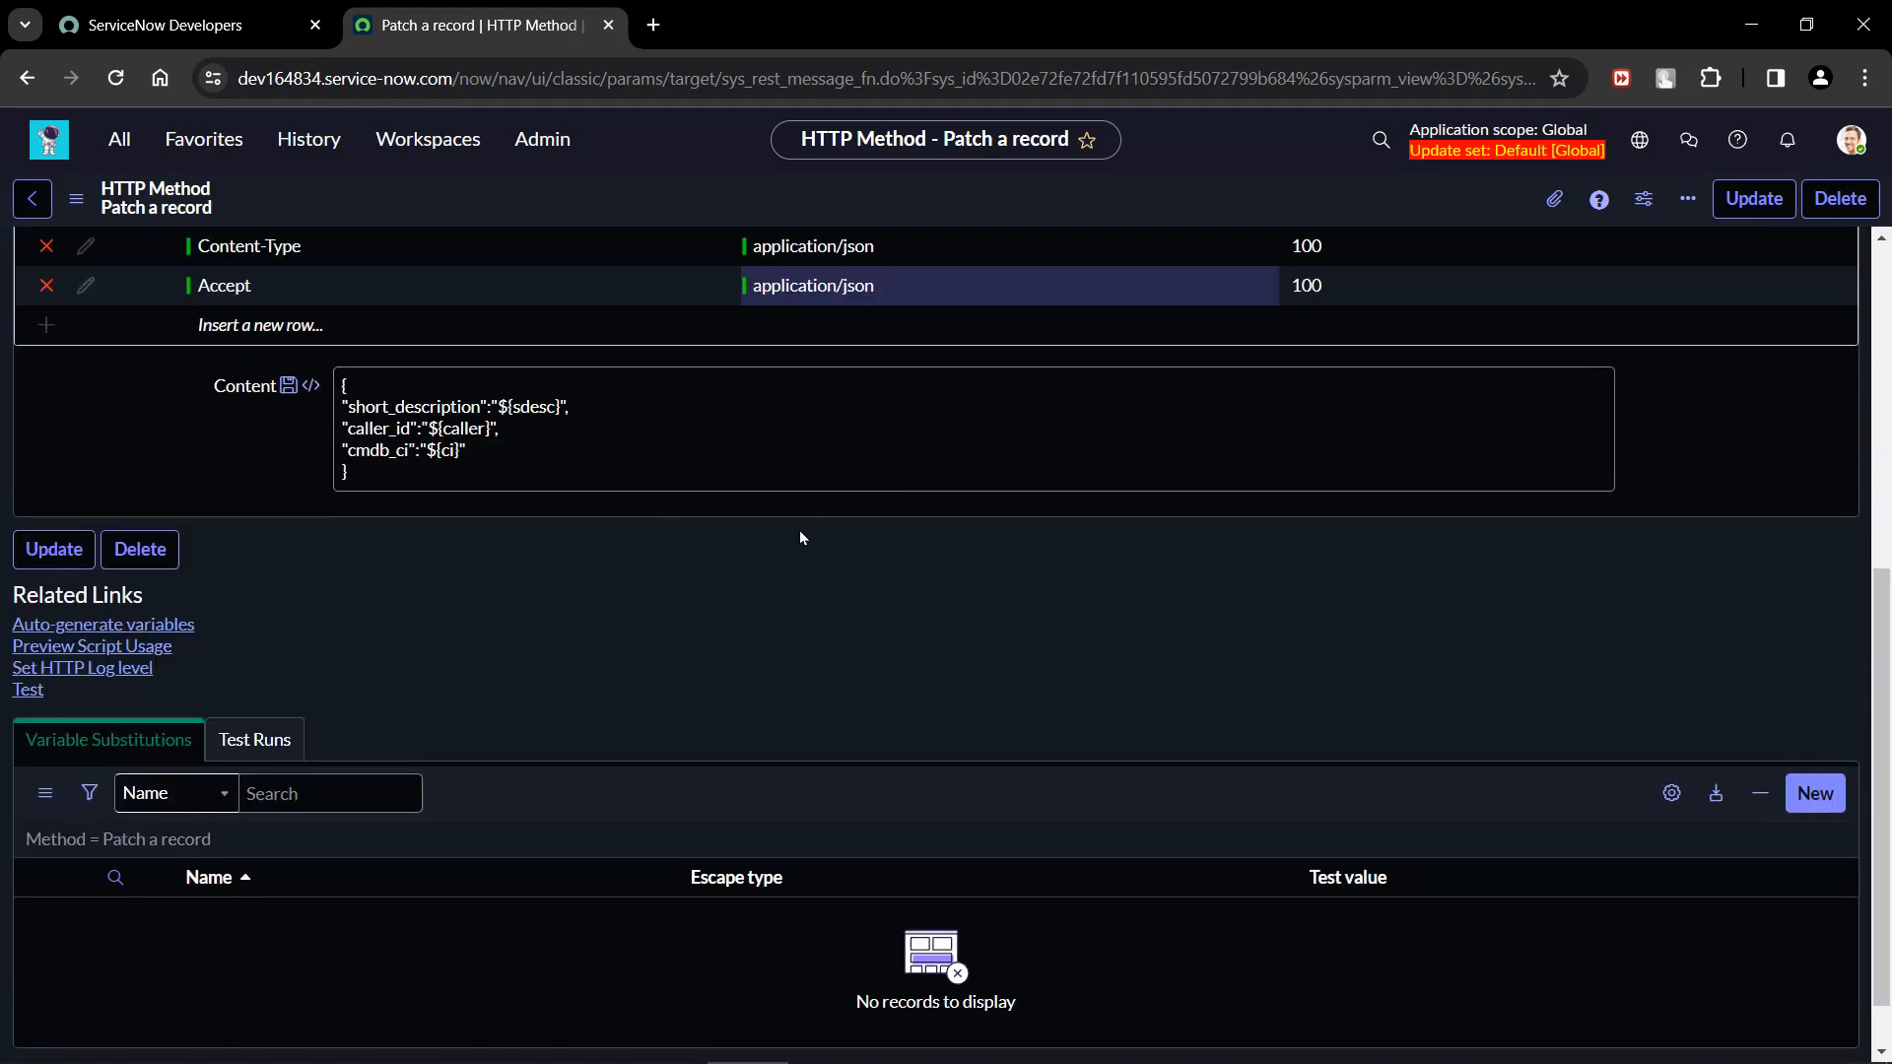
scroll(624, 557, up, 6)
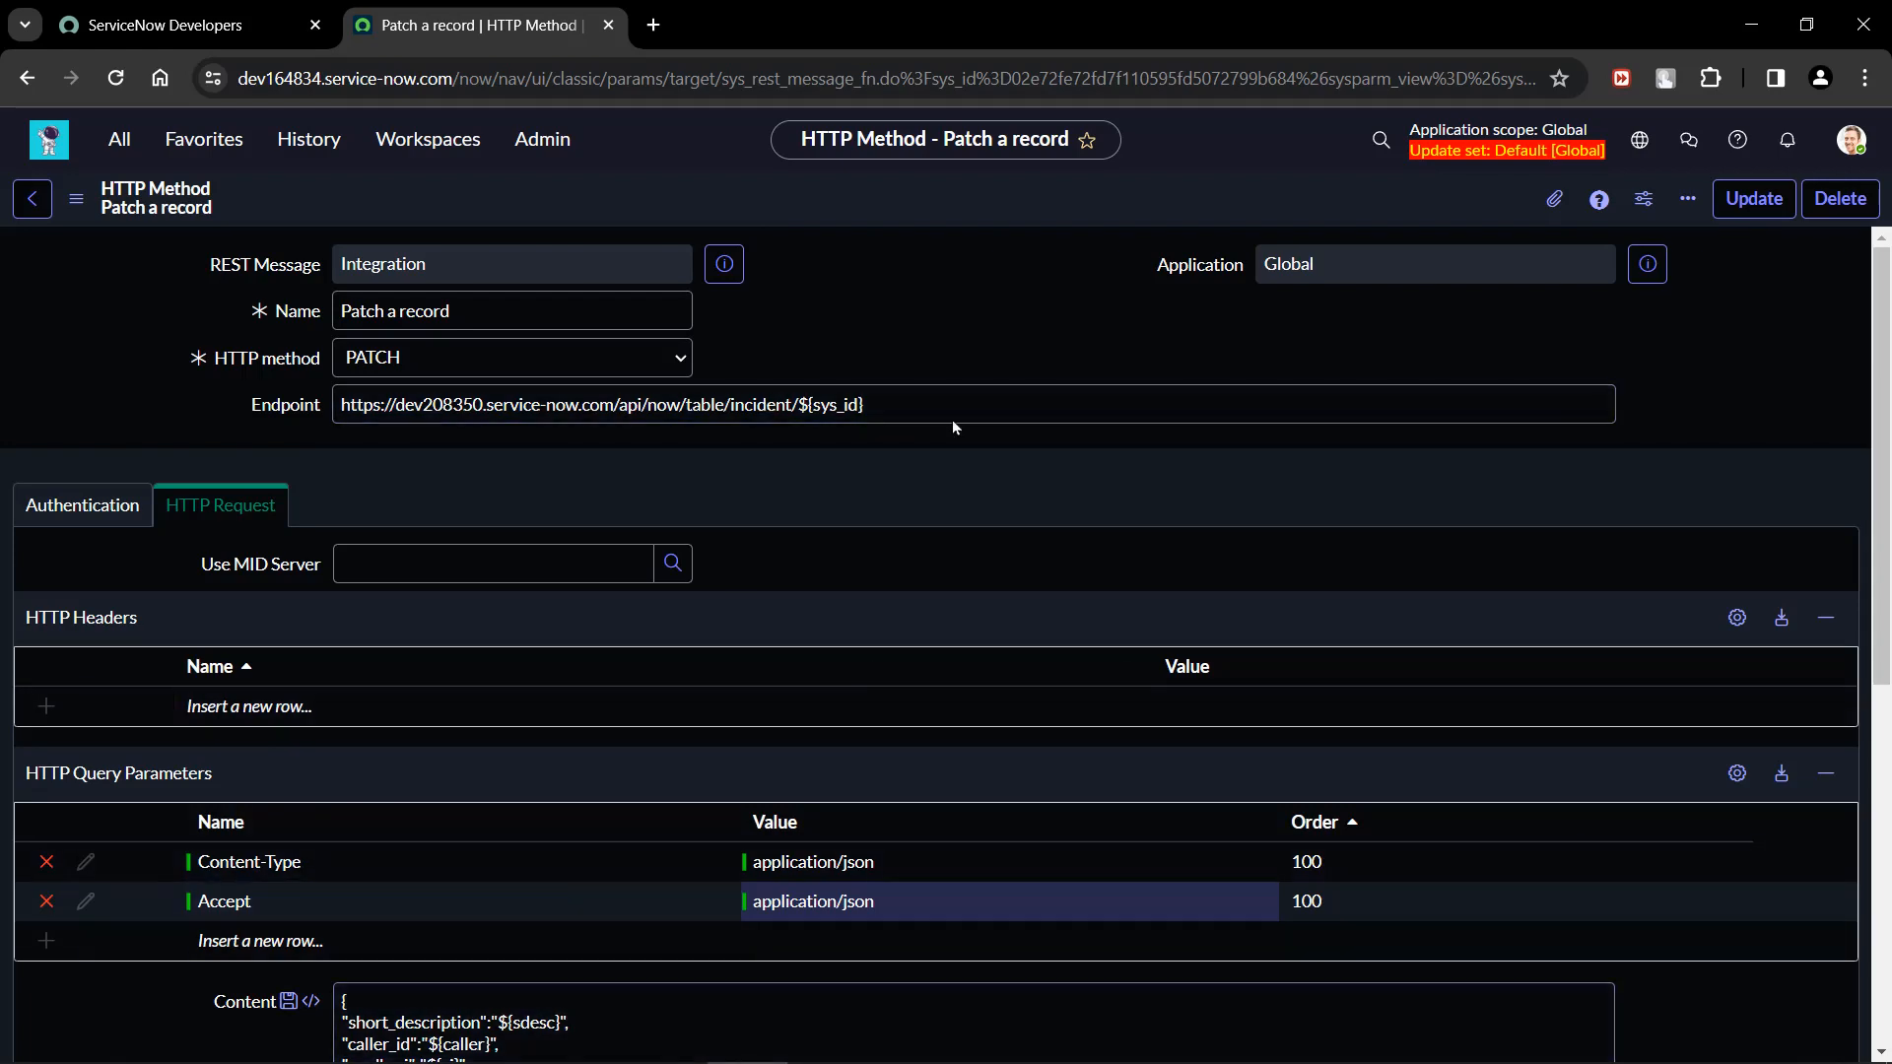
scroll(941, 680, down, 6)
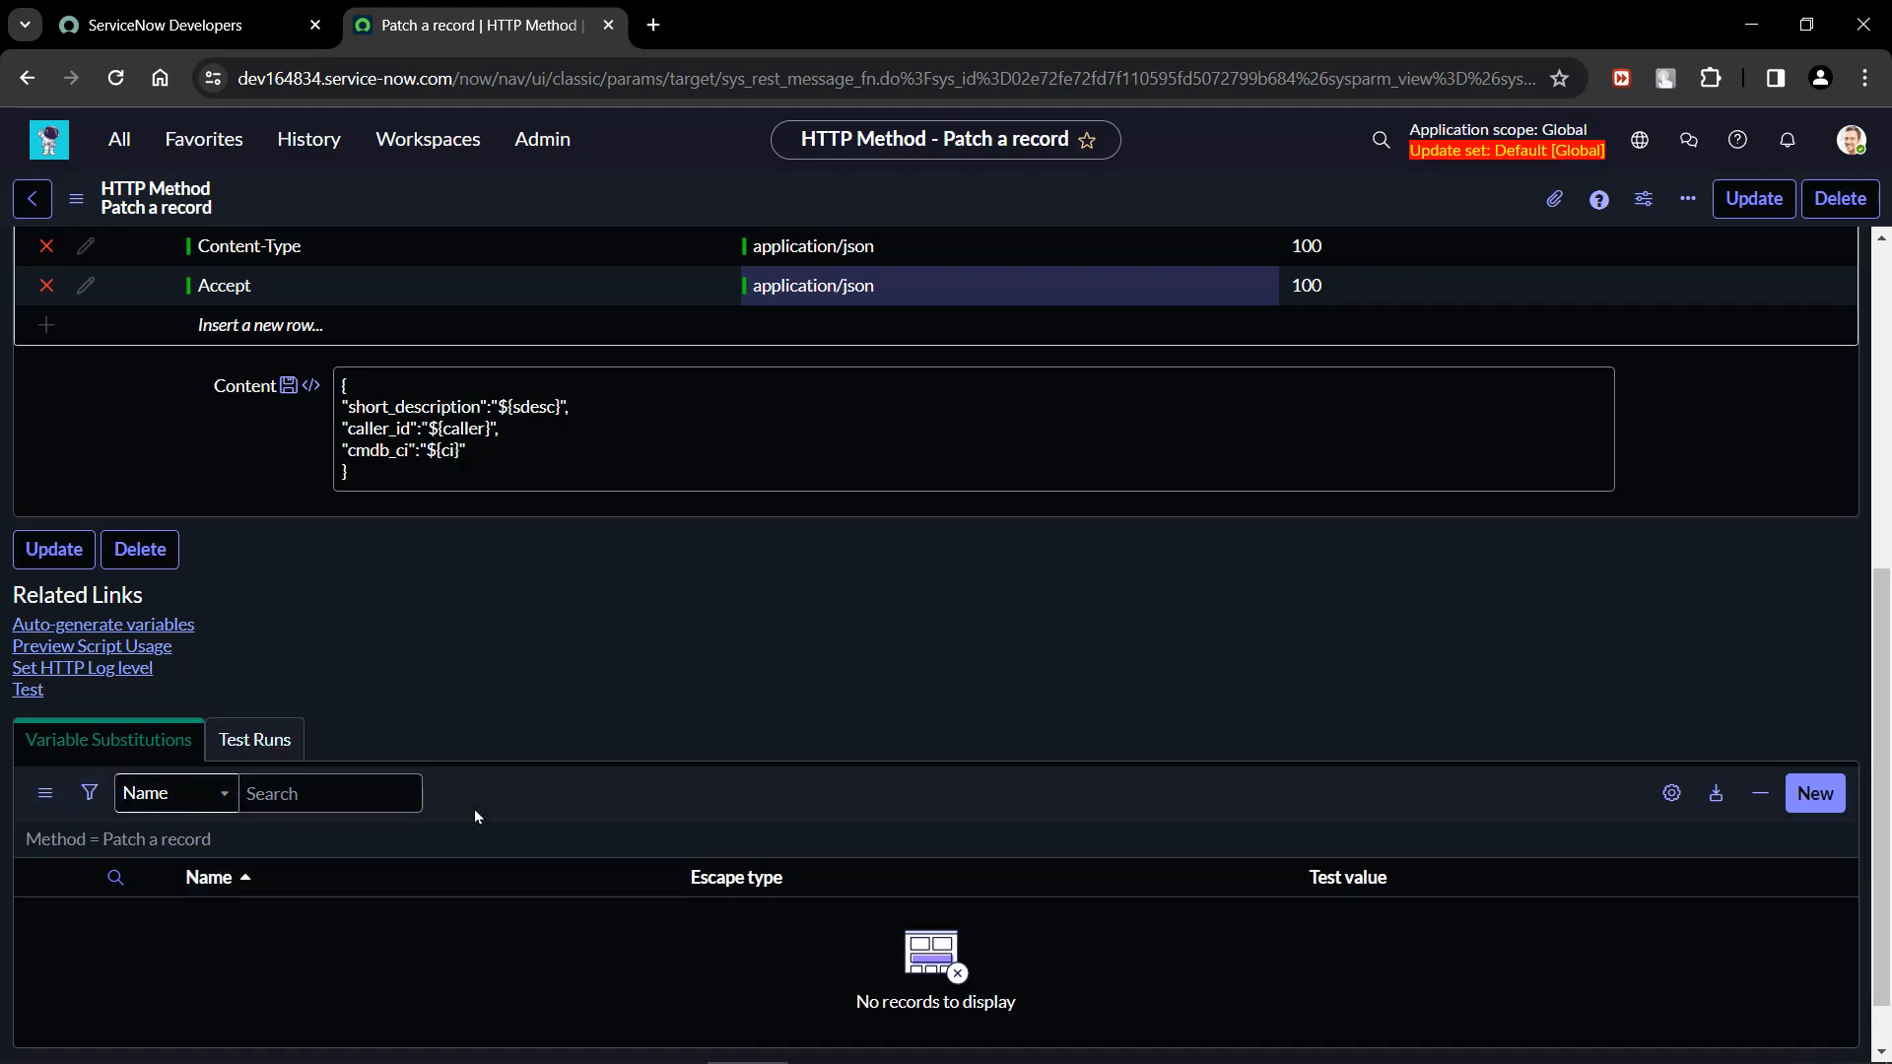
Save the "Patch a record" HTTP method without leaving the record.
scroll(475, 816, up, 5)
right_click(894, 202)
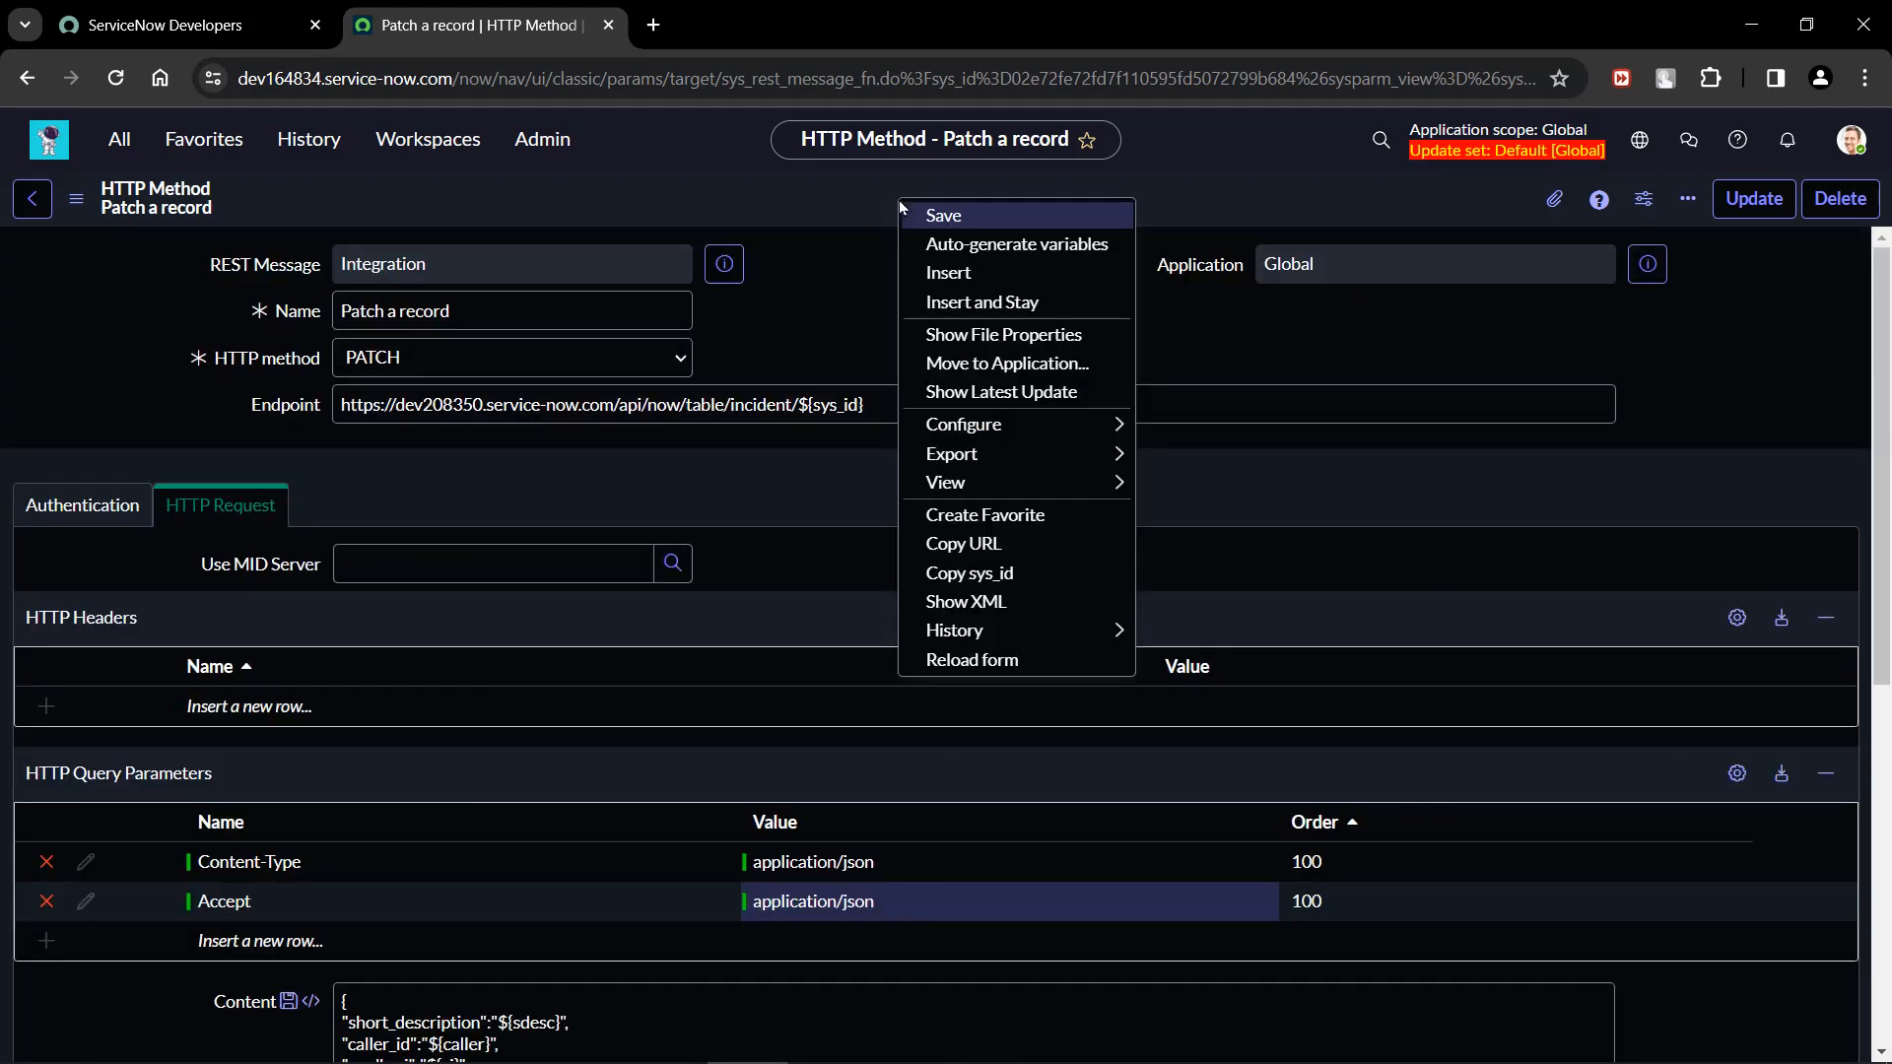
click(934, 209)
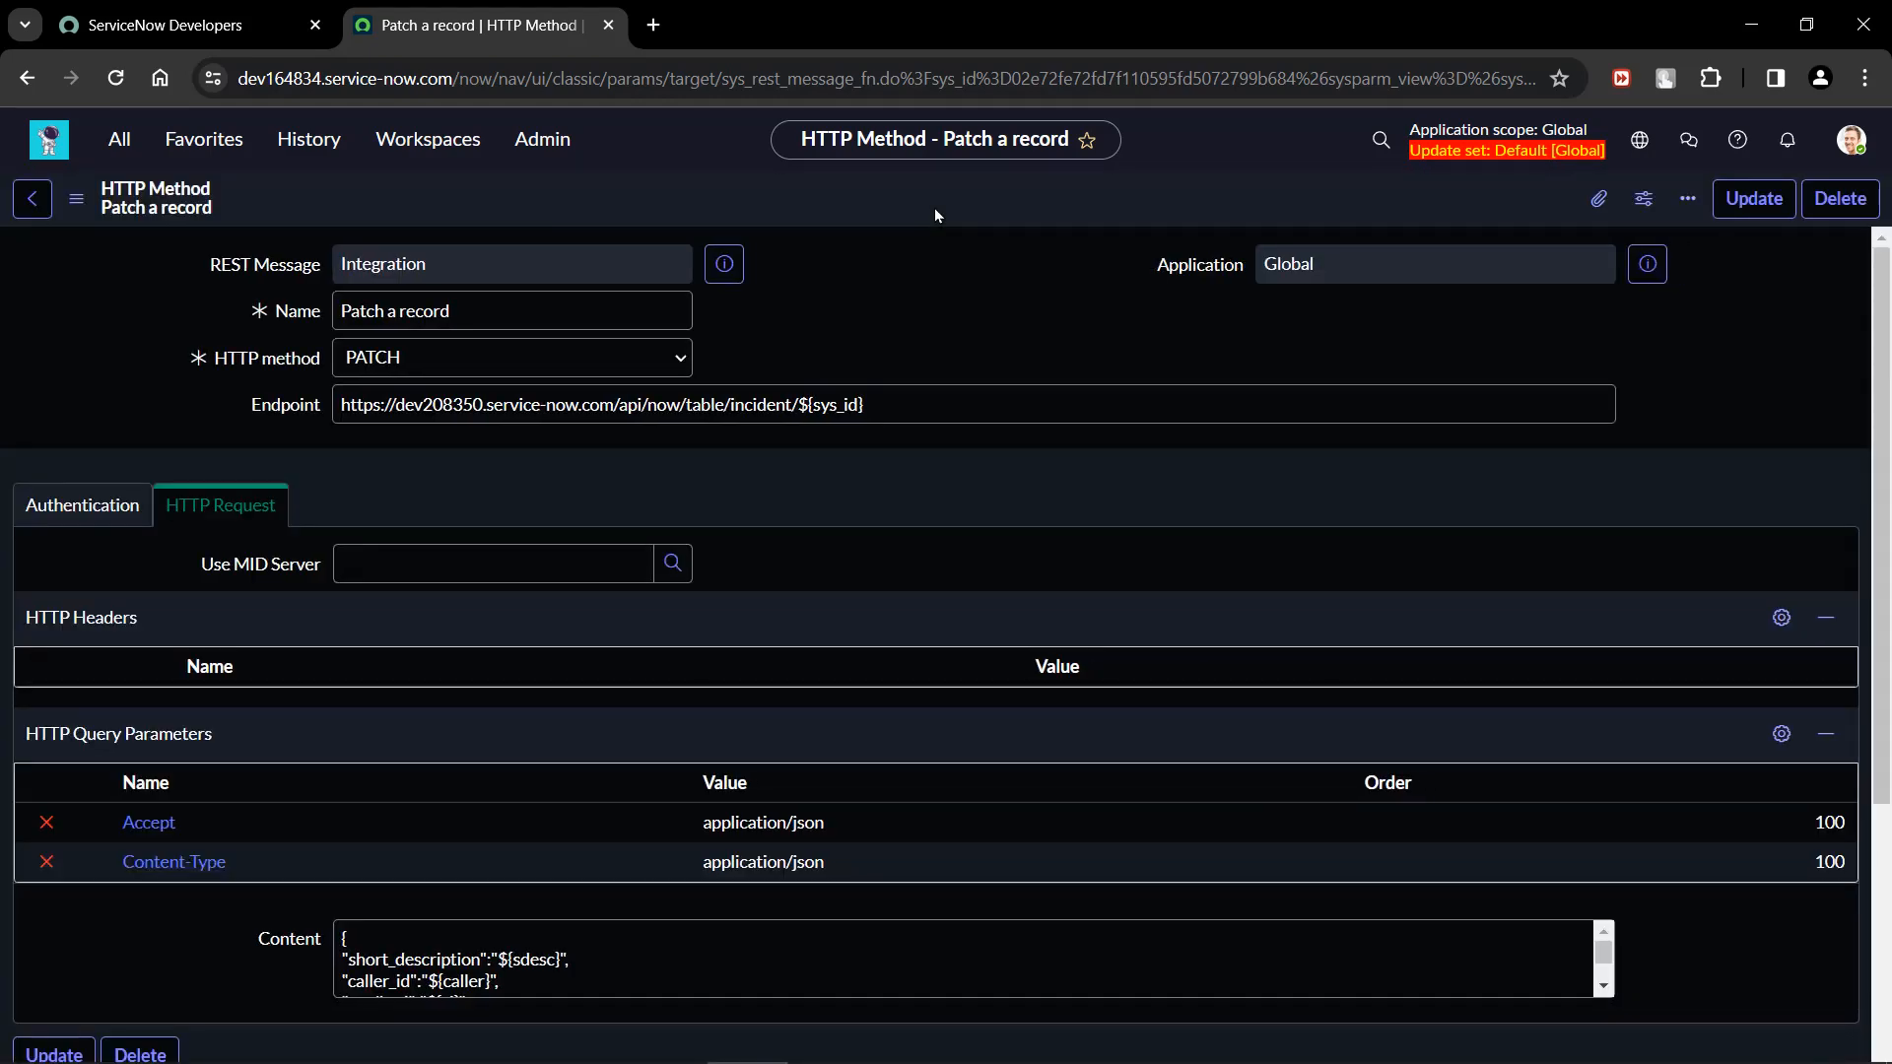
Auto-generate the variable substitutions for the "Patch a record" method and check the resulting list.
click(853, 295)
scroll(853, 295, down, 5)
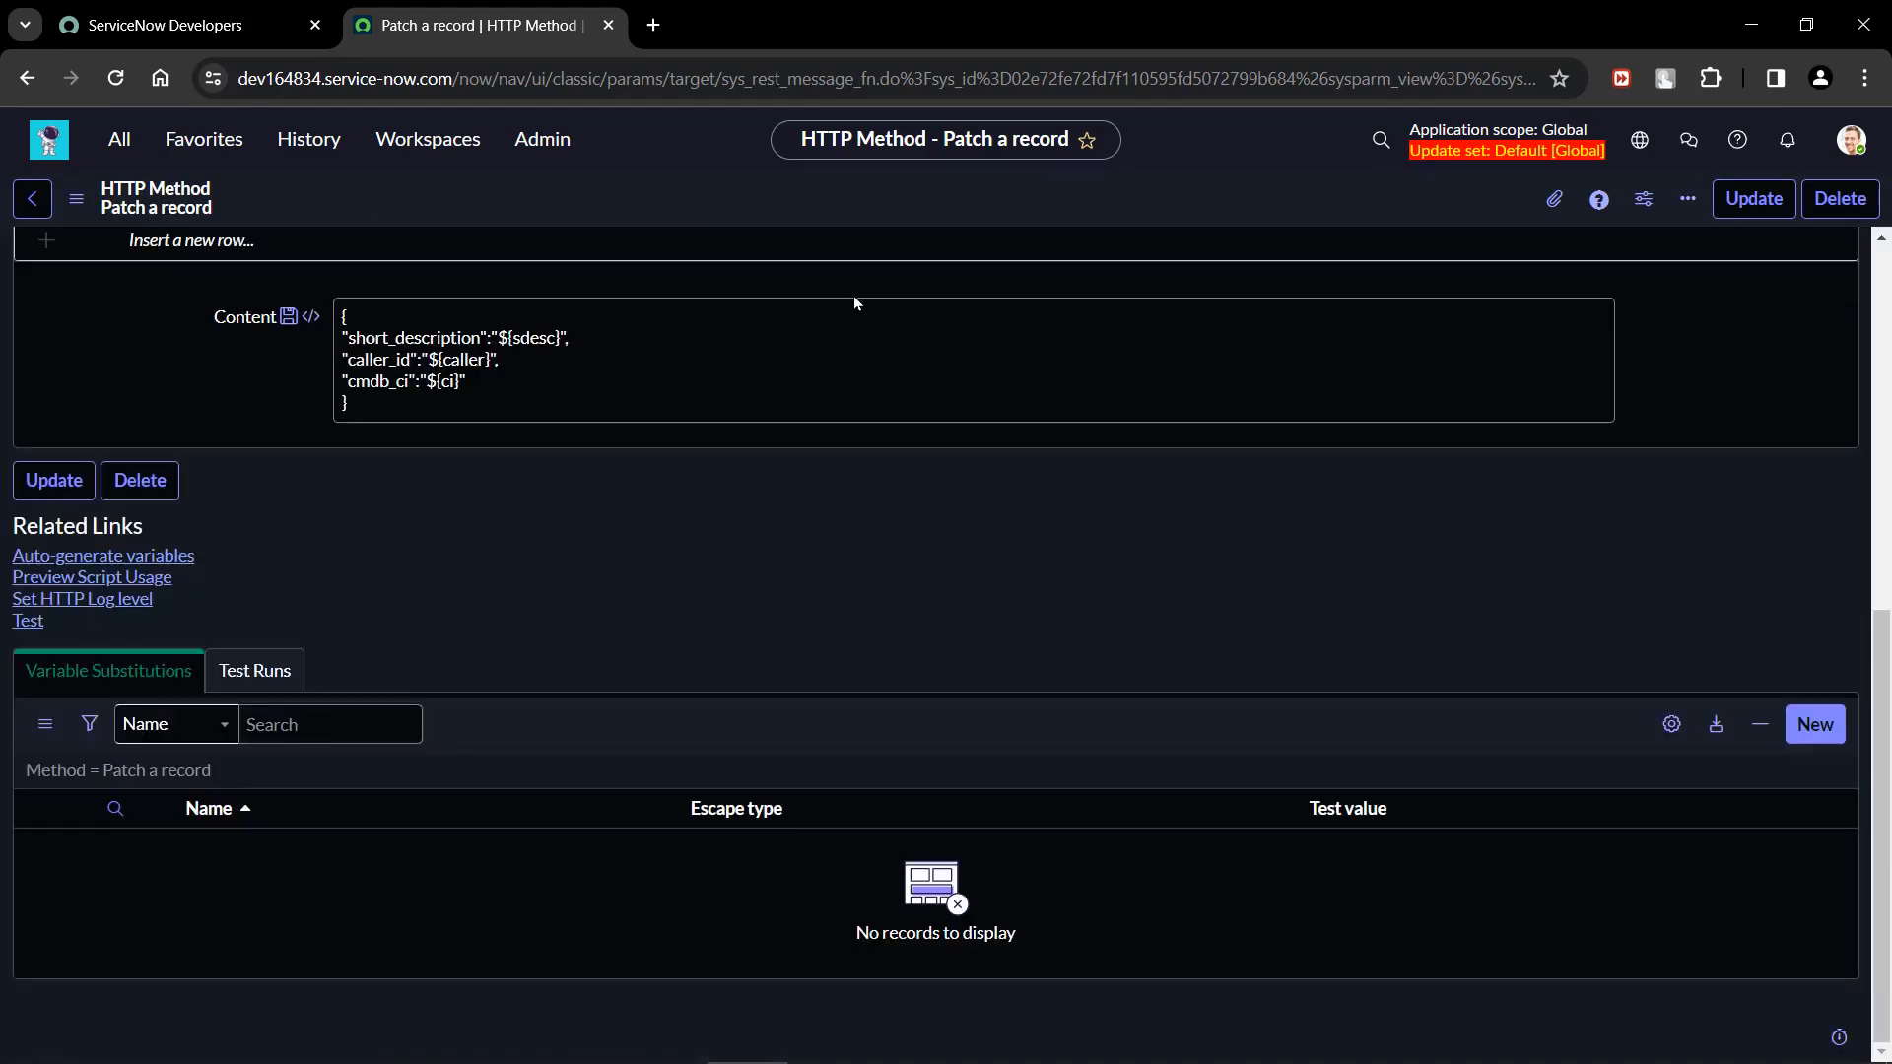
click(95, 557)
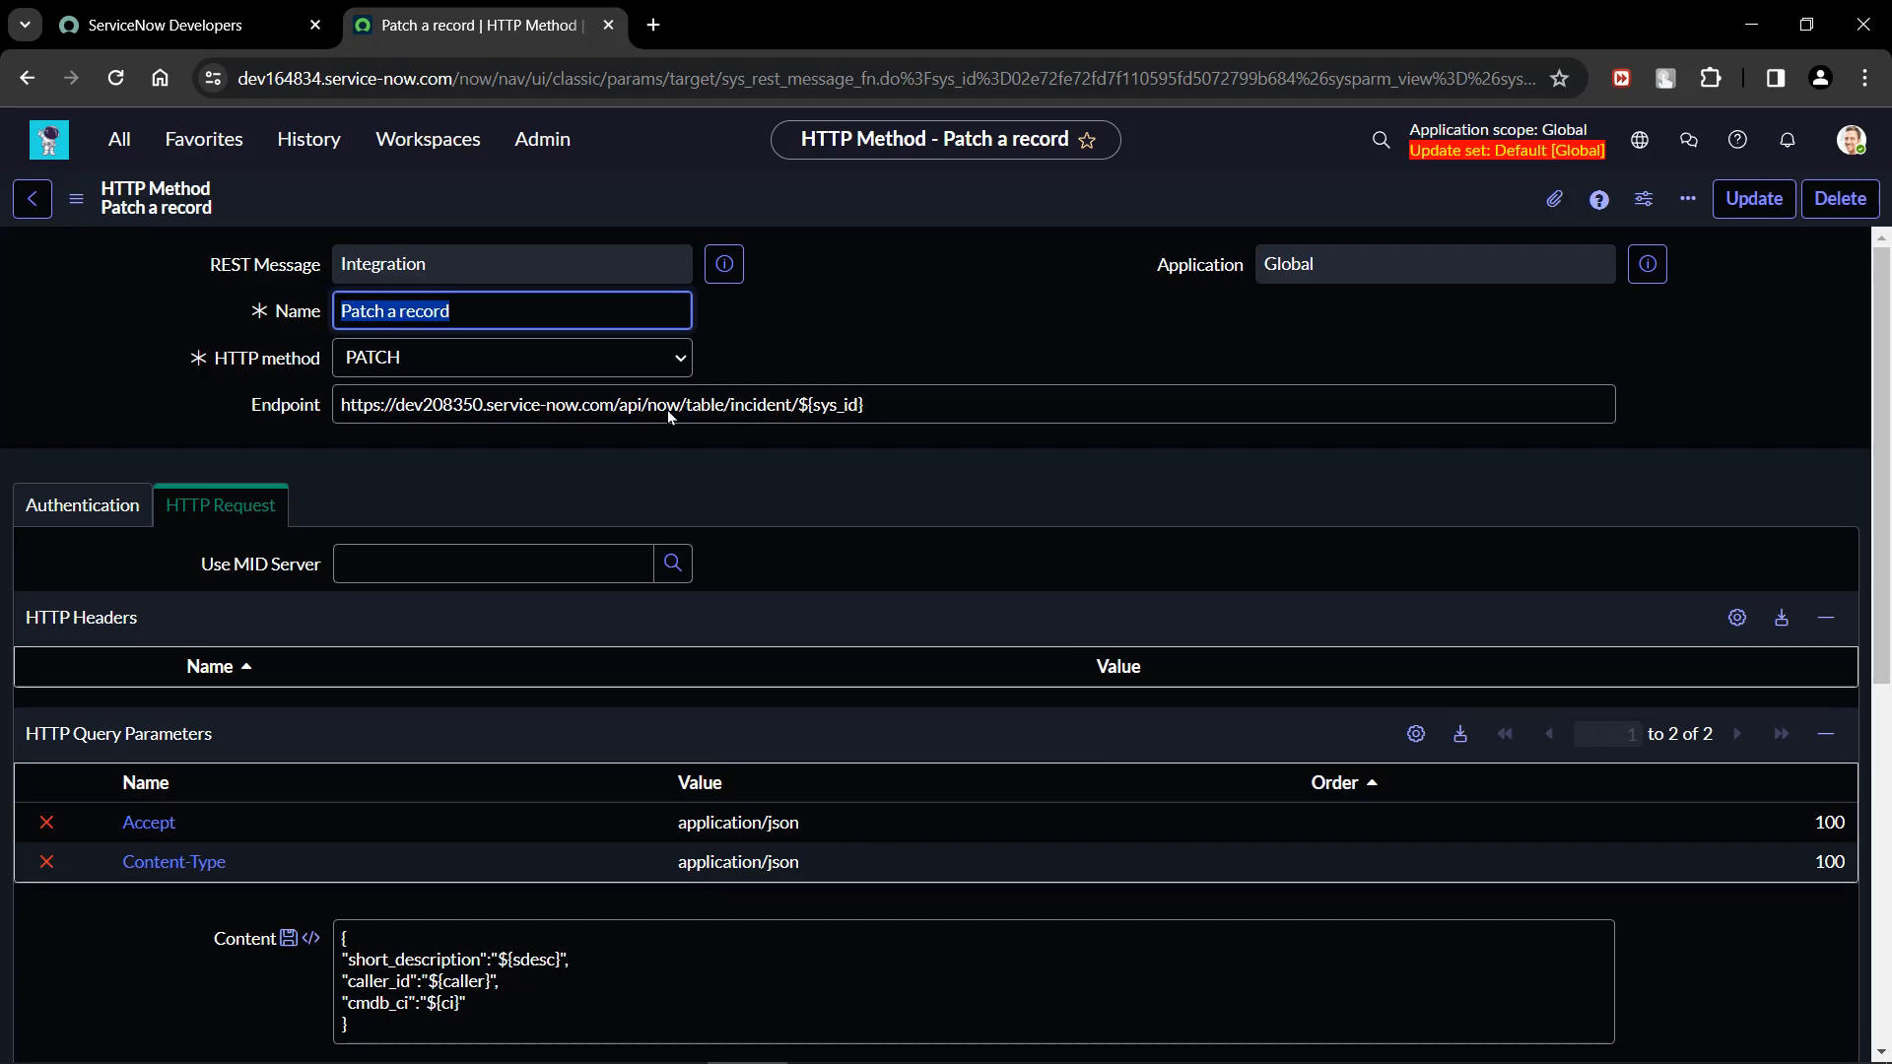
scroll(943, 298, down, 7)
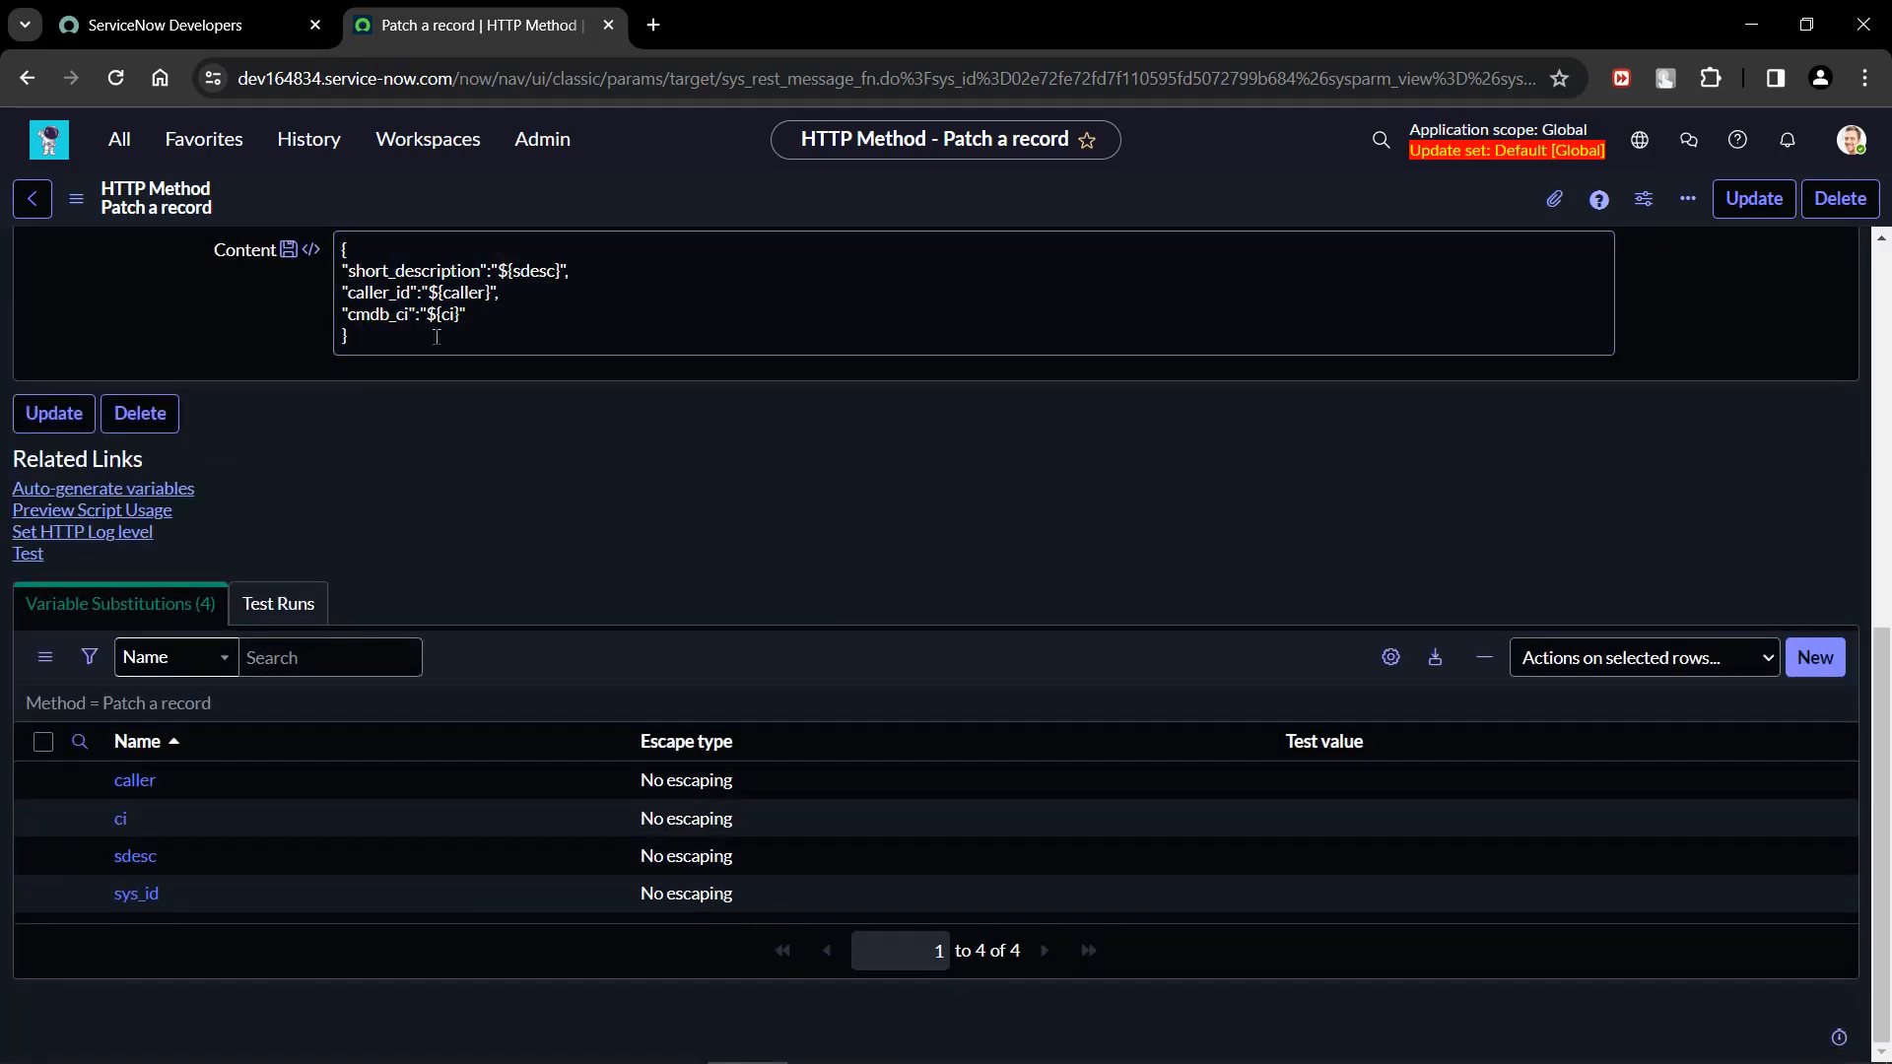
scroll(417, 423, up, 7)
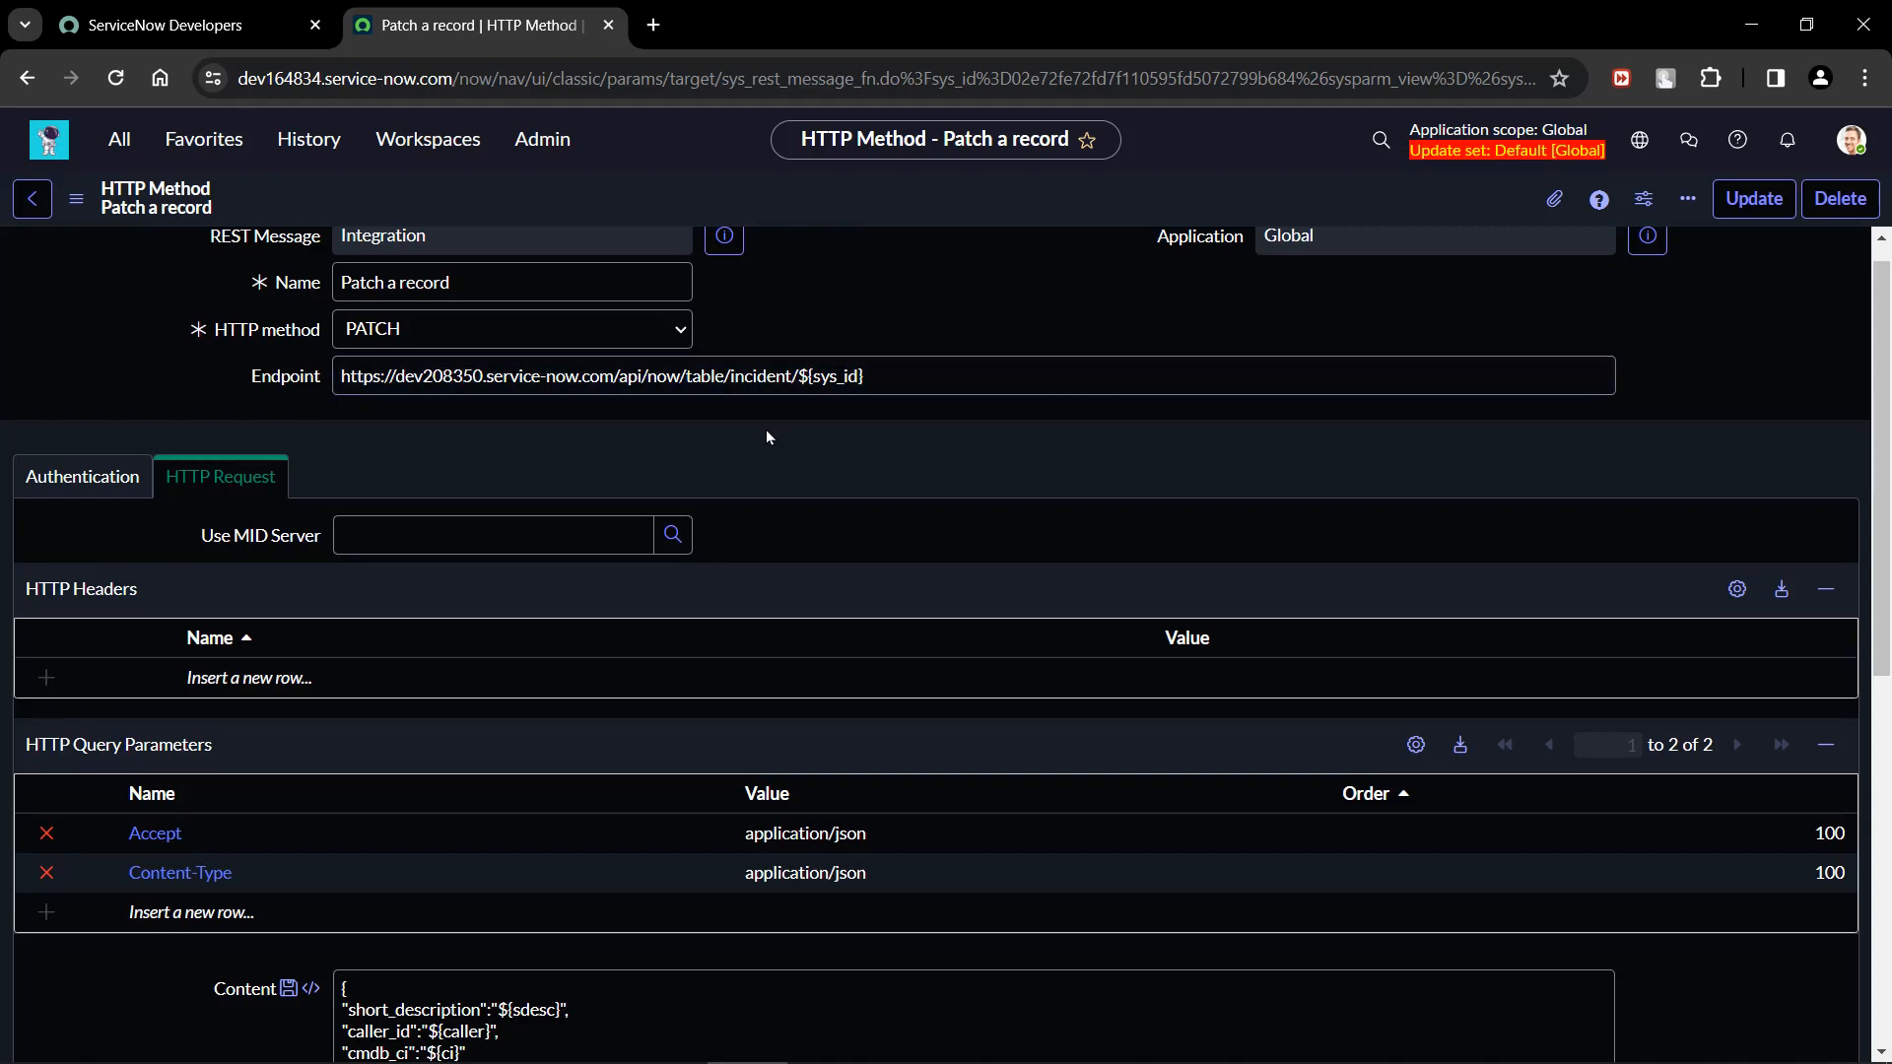
scroll(765, 429, down, 7)
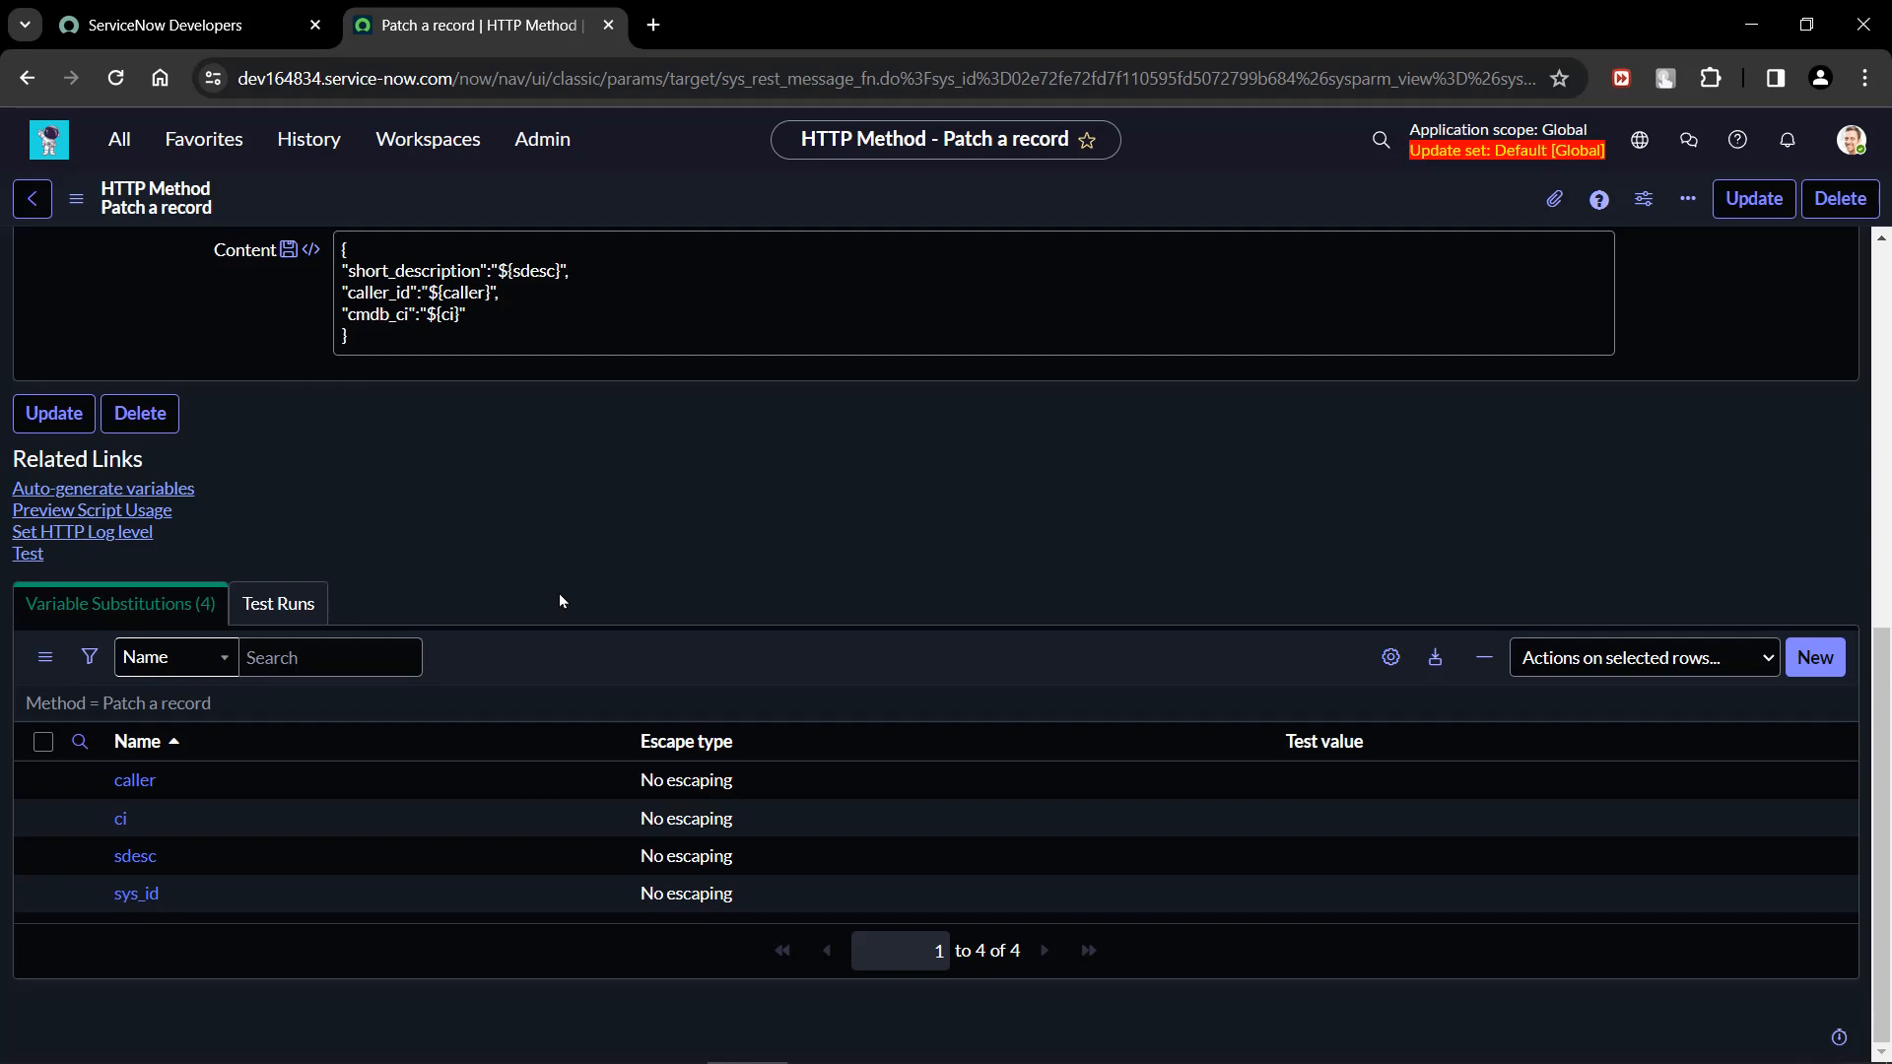
scroll(559, 593, up, 8)
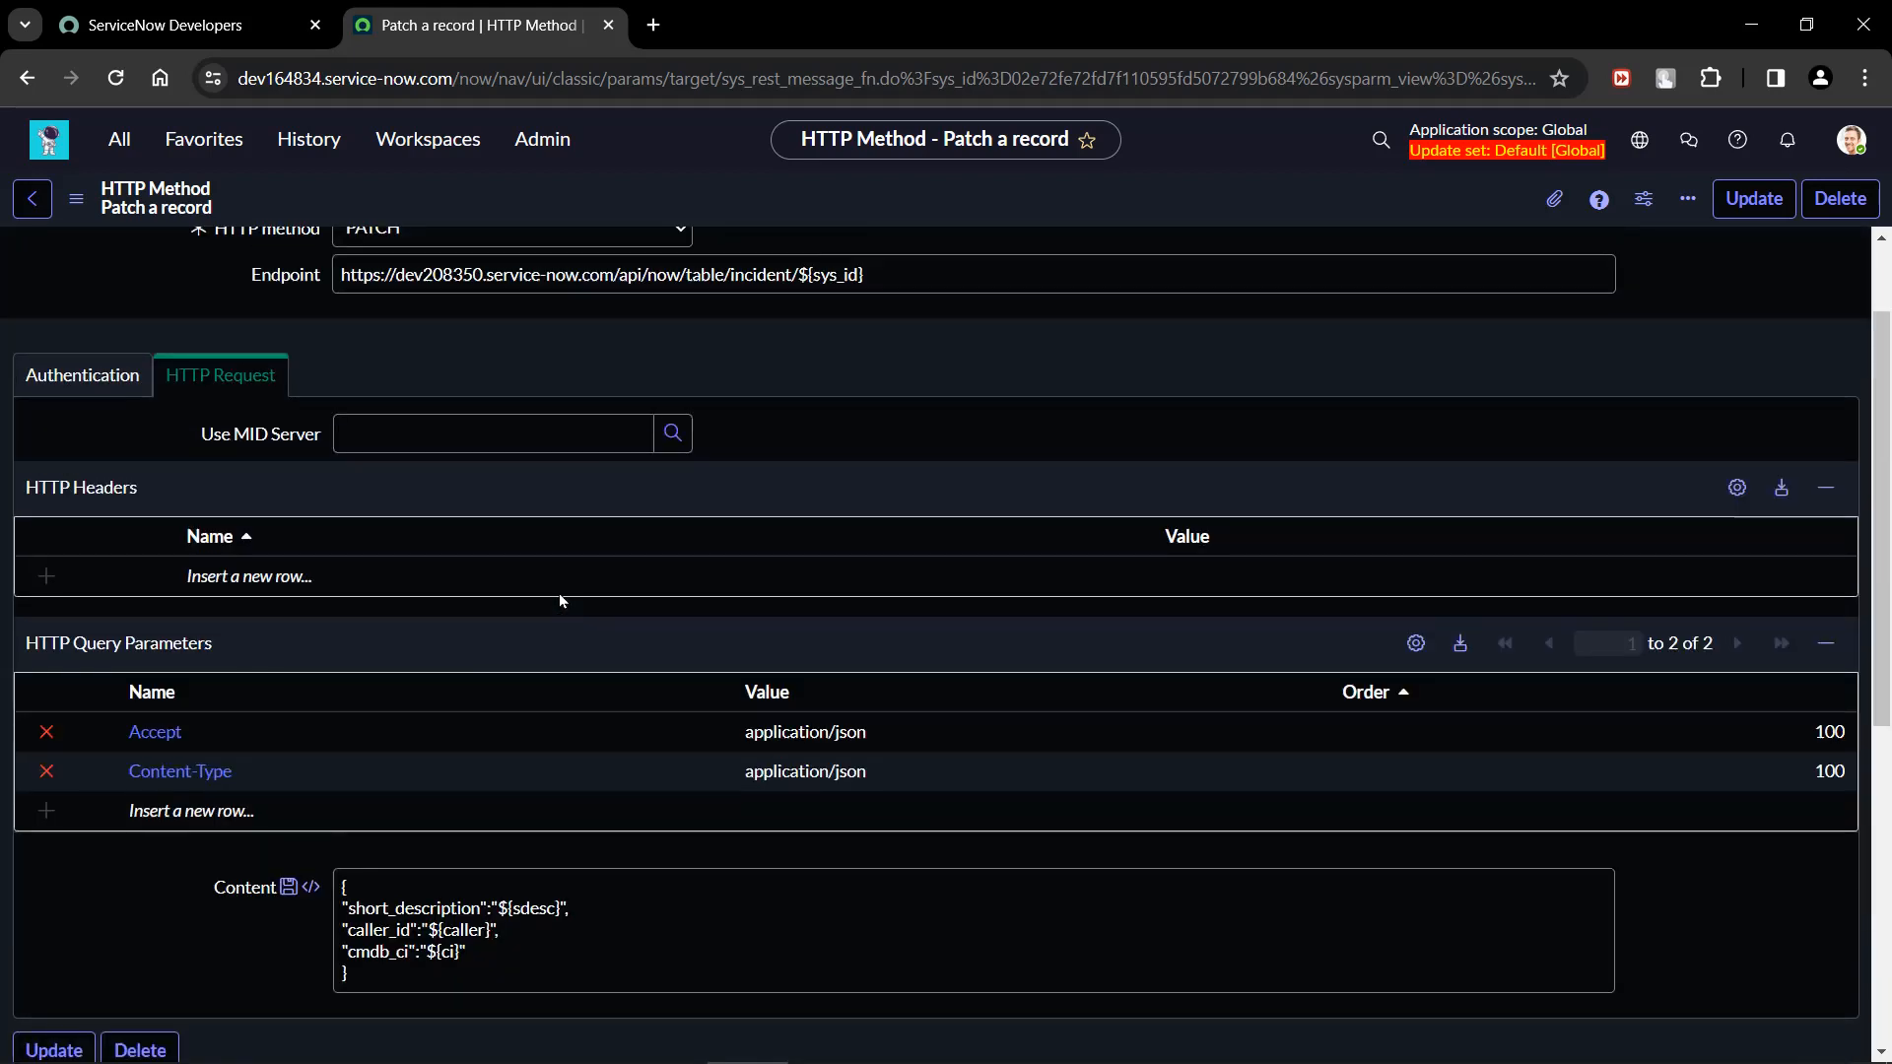
scroll(559, 593, down, 8)
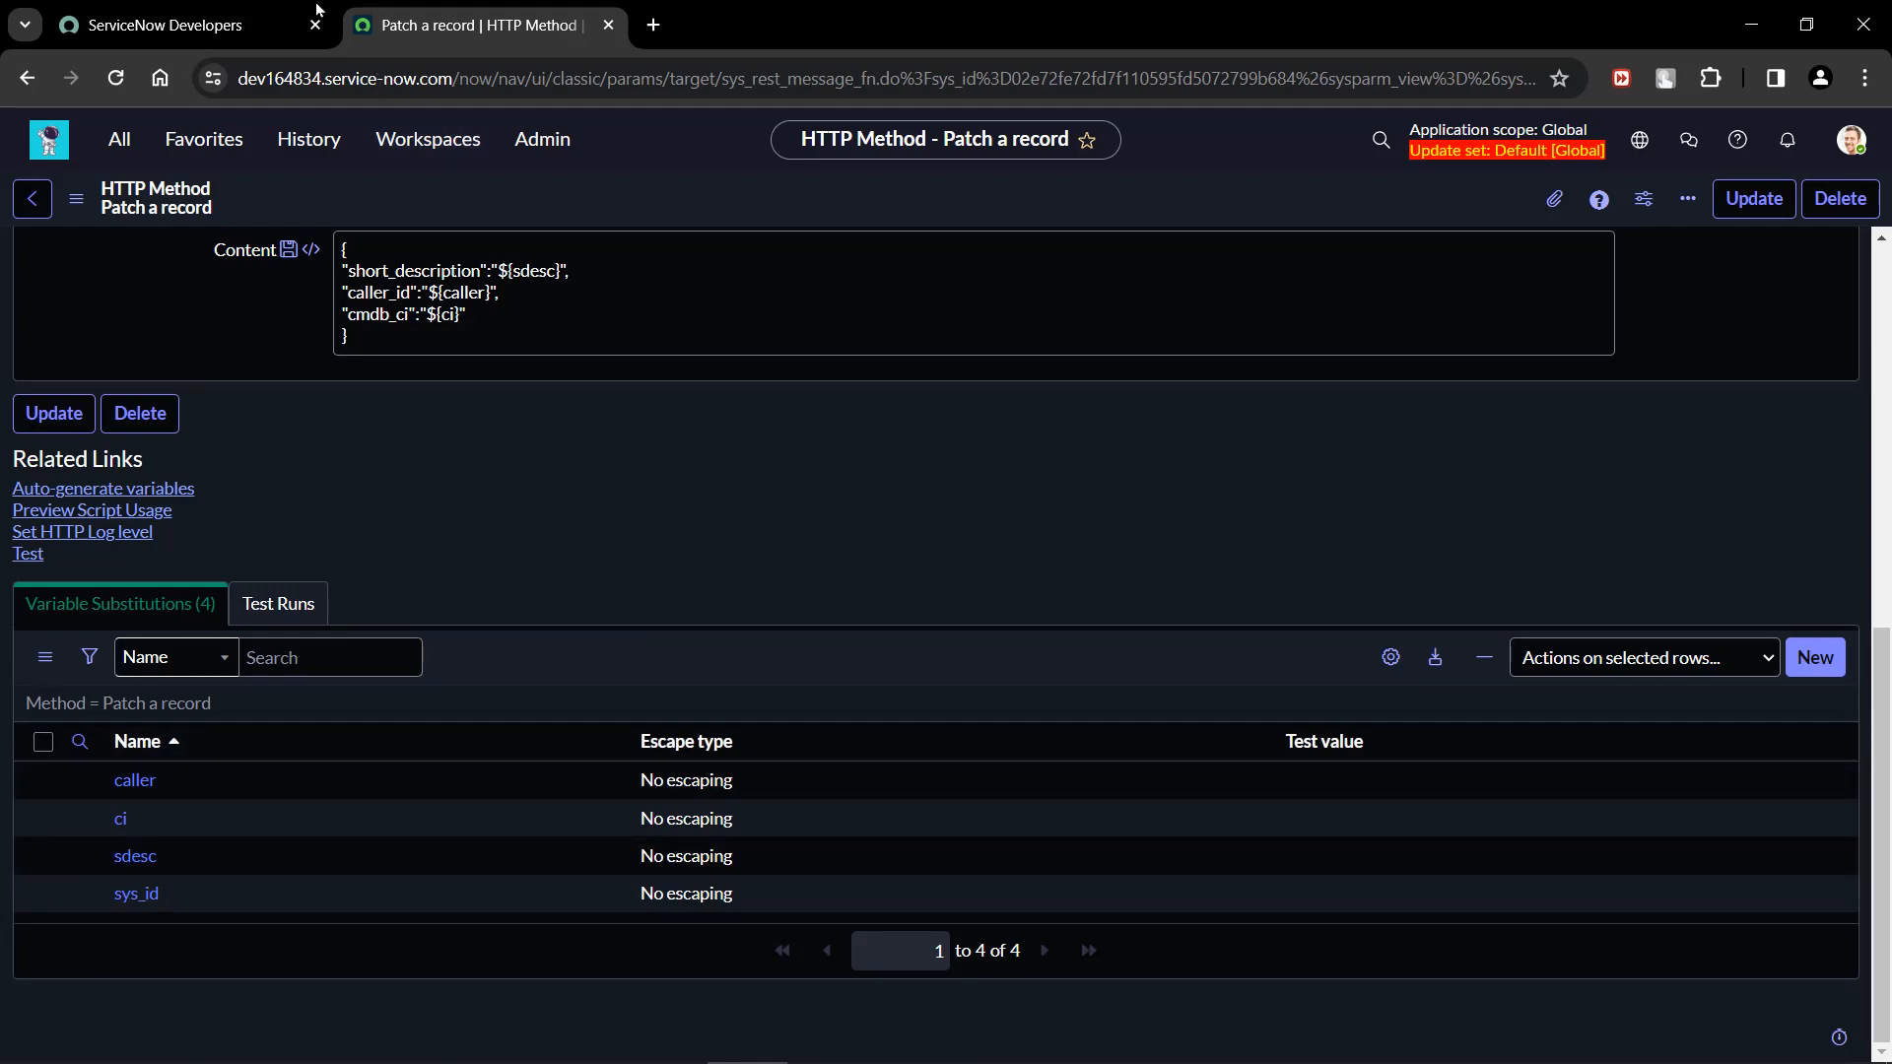
Find the Self-Service Incidents list by filtering for "incident" and open it in a separate browser tab.
click(123, 146)
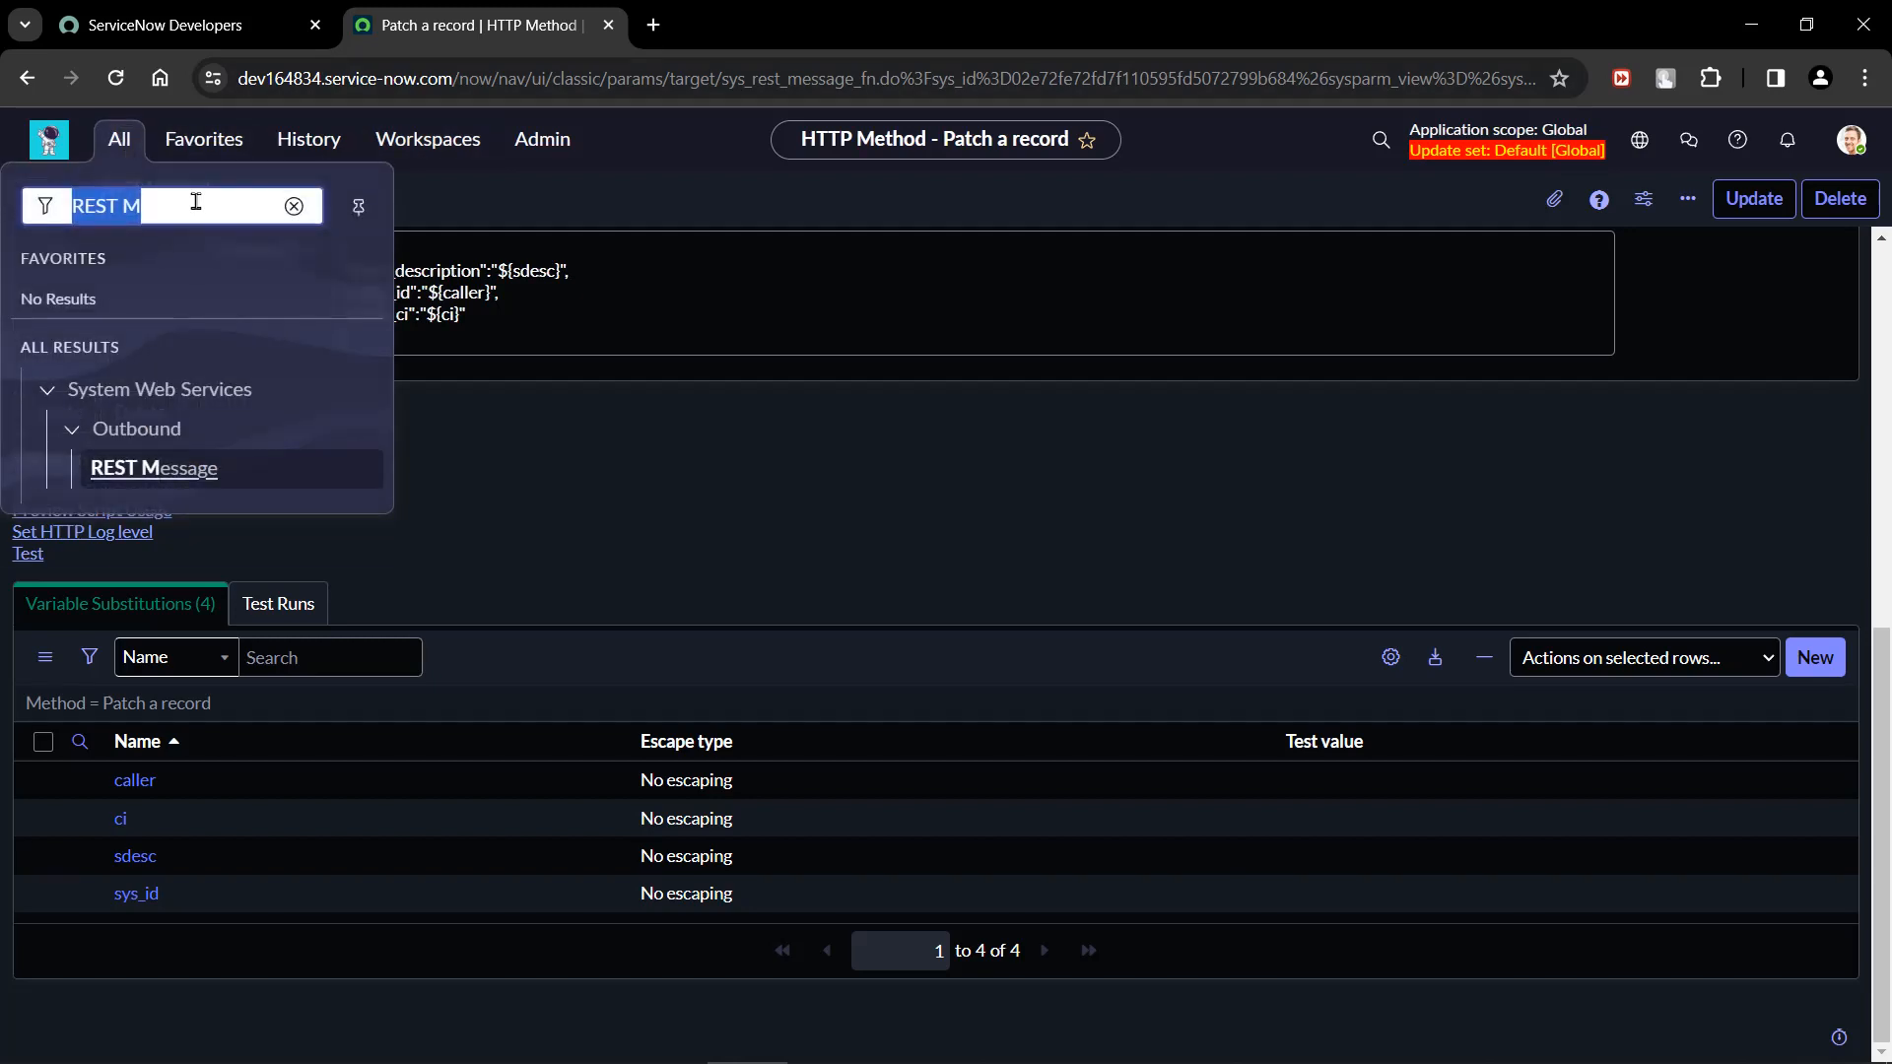
key(BackSpace)
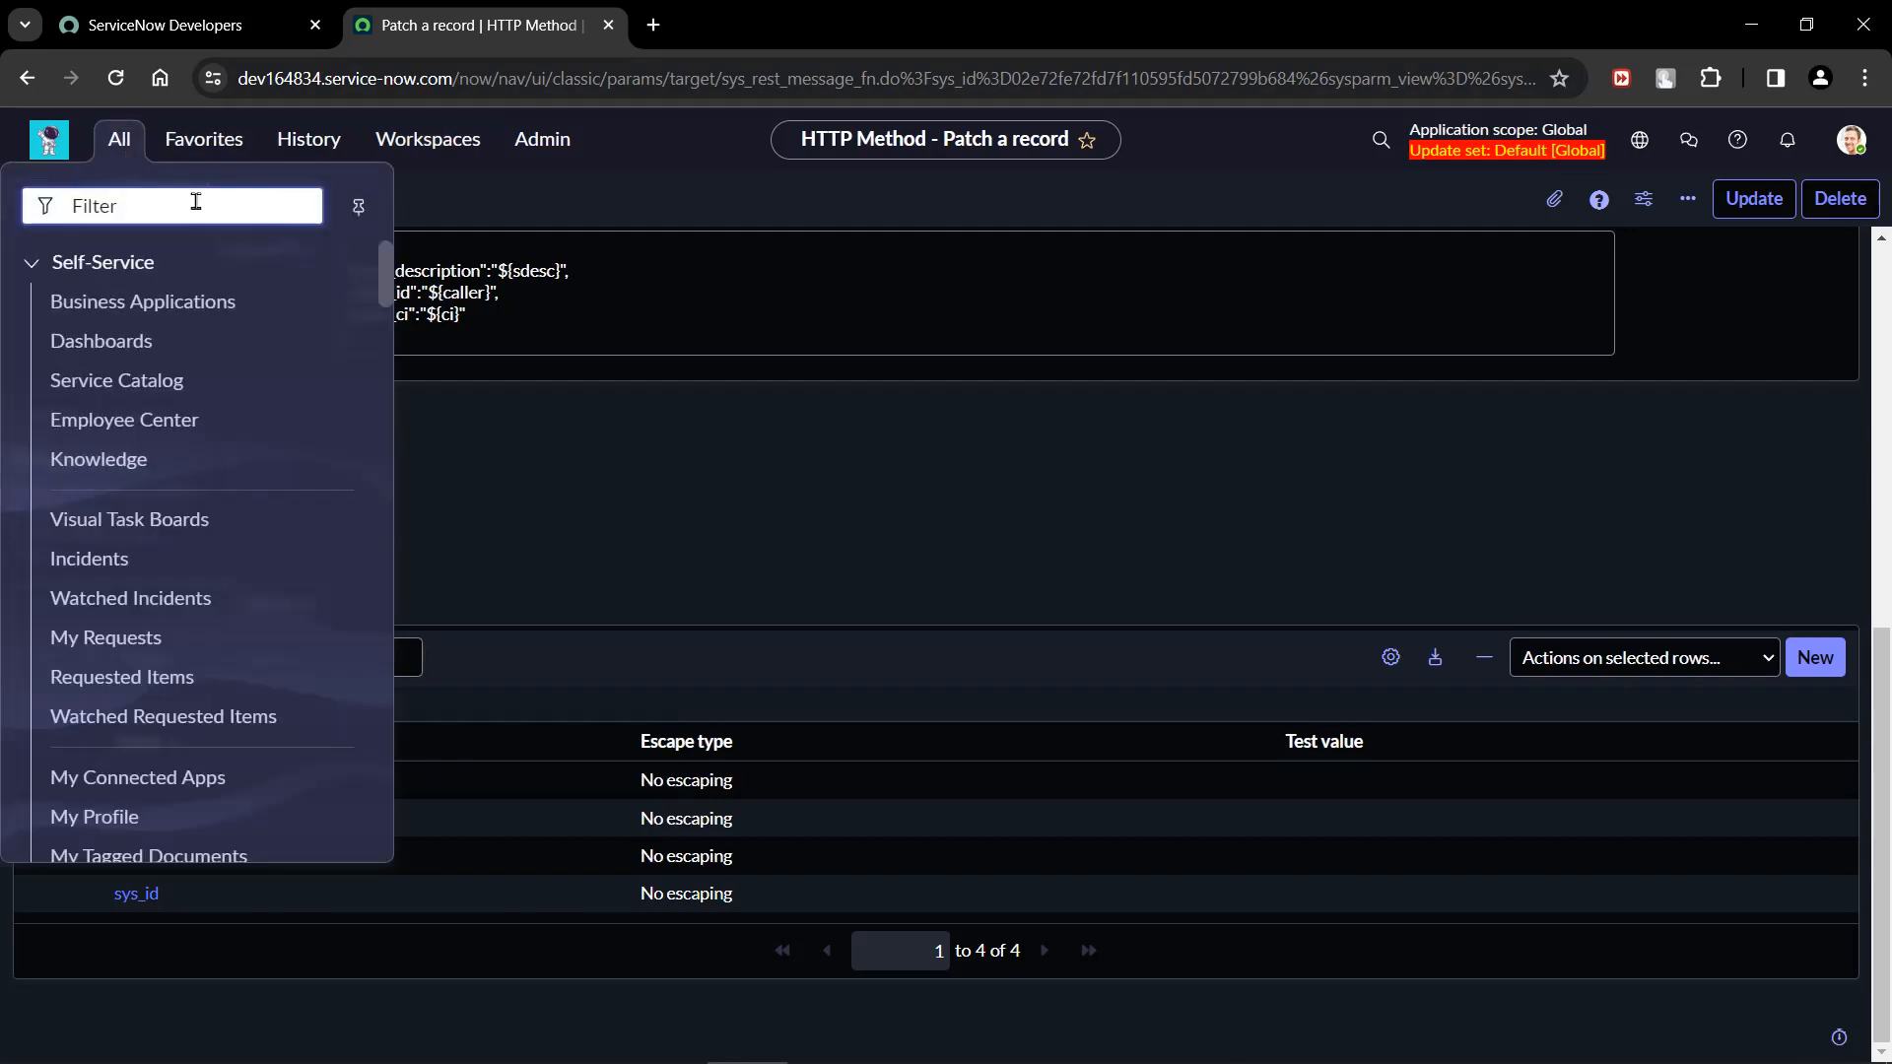
text(incident)
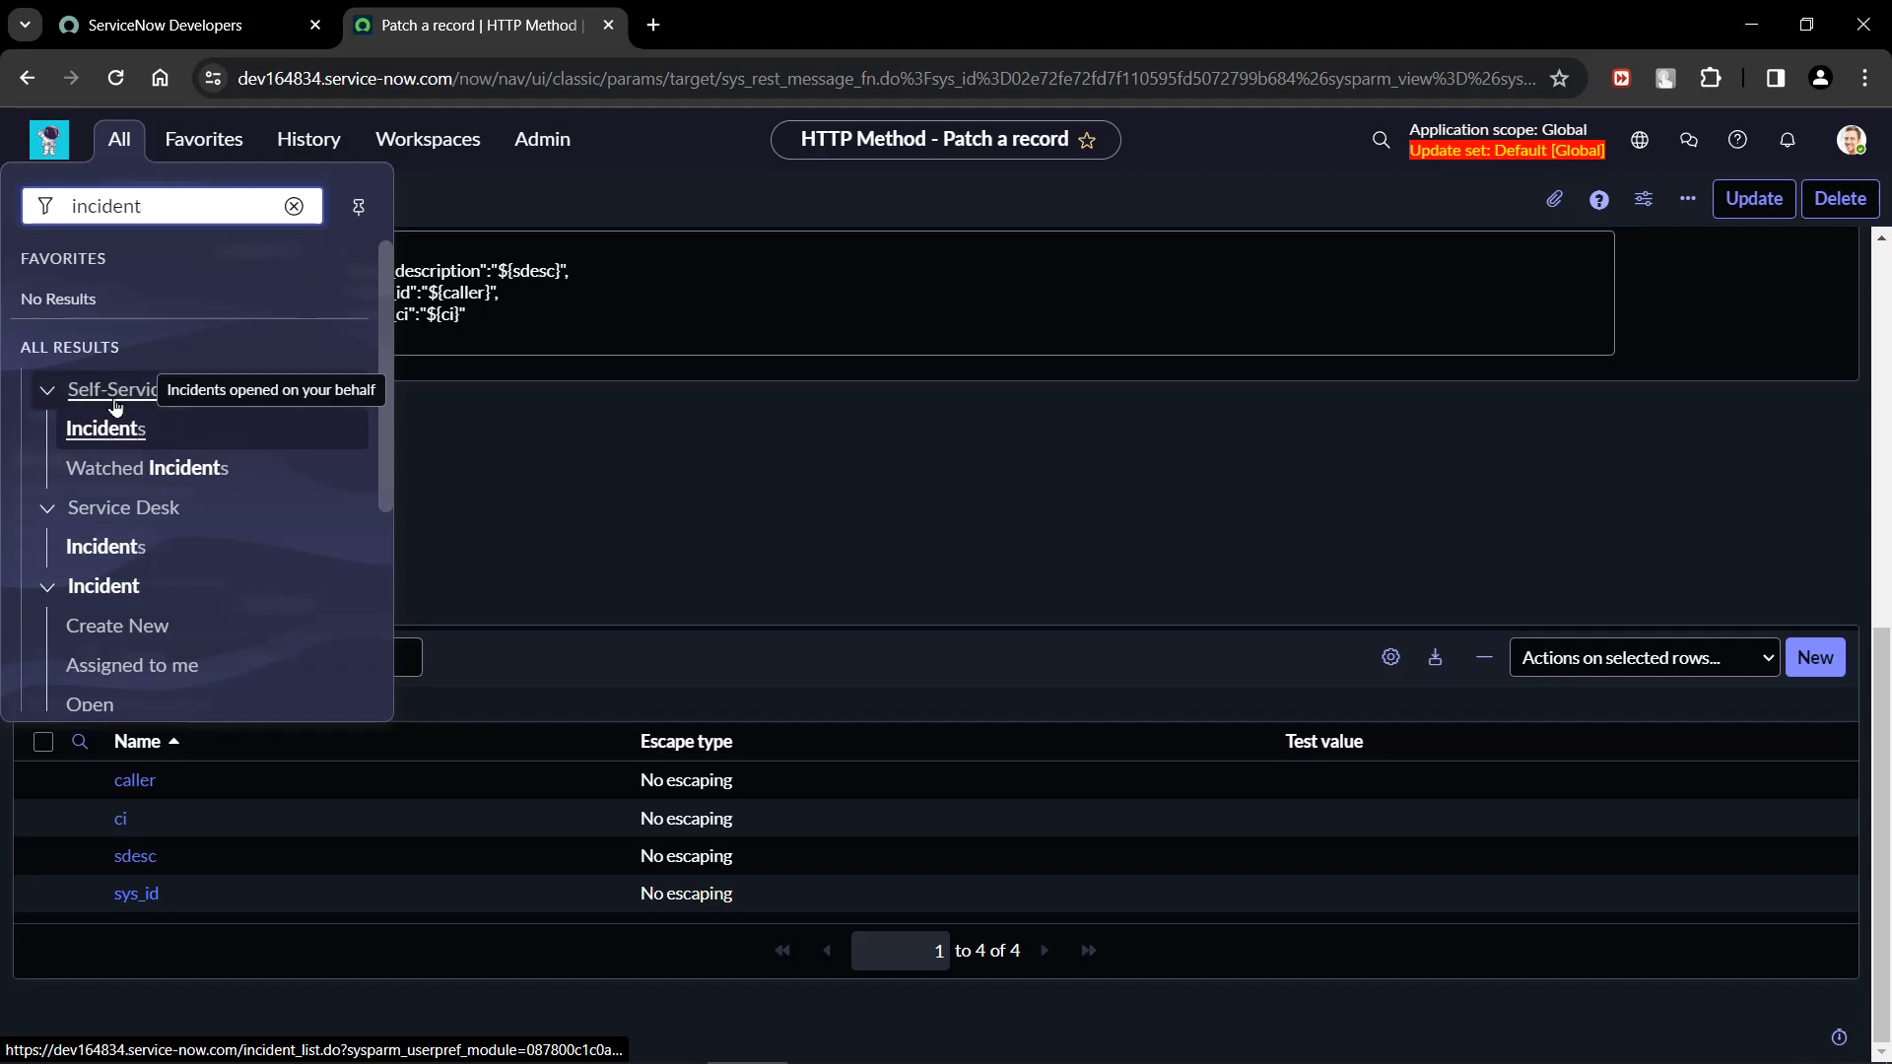
middle_click(116, 427)
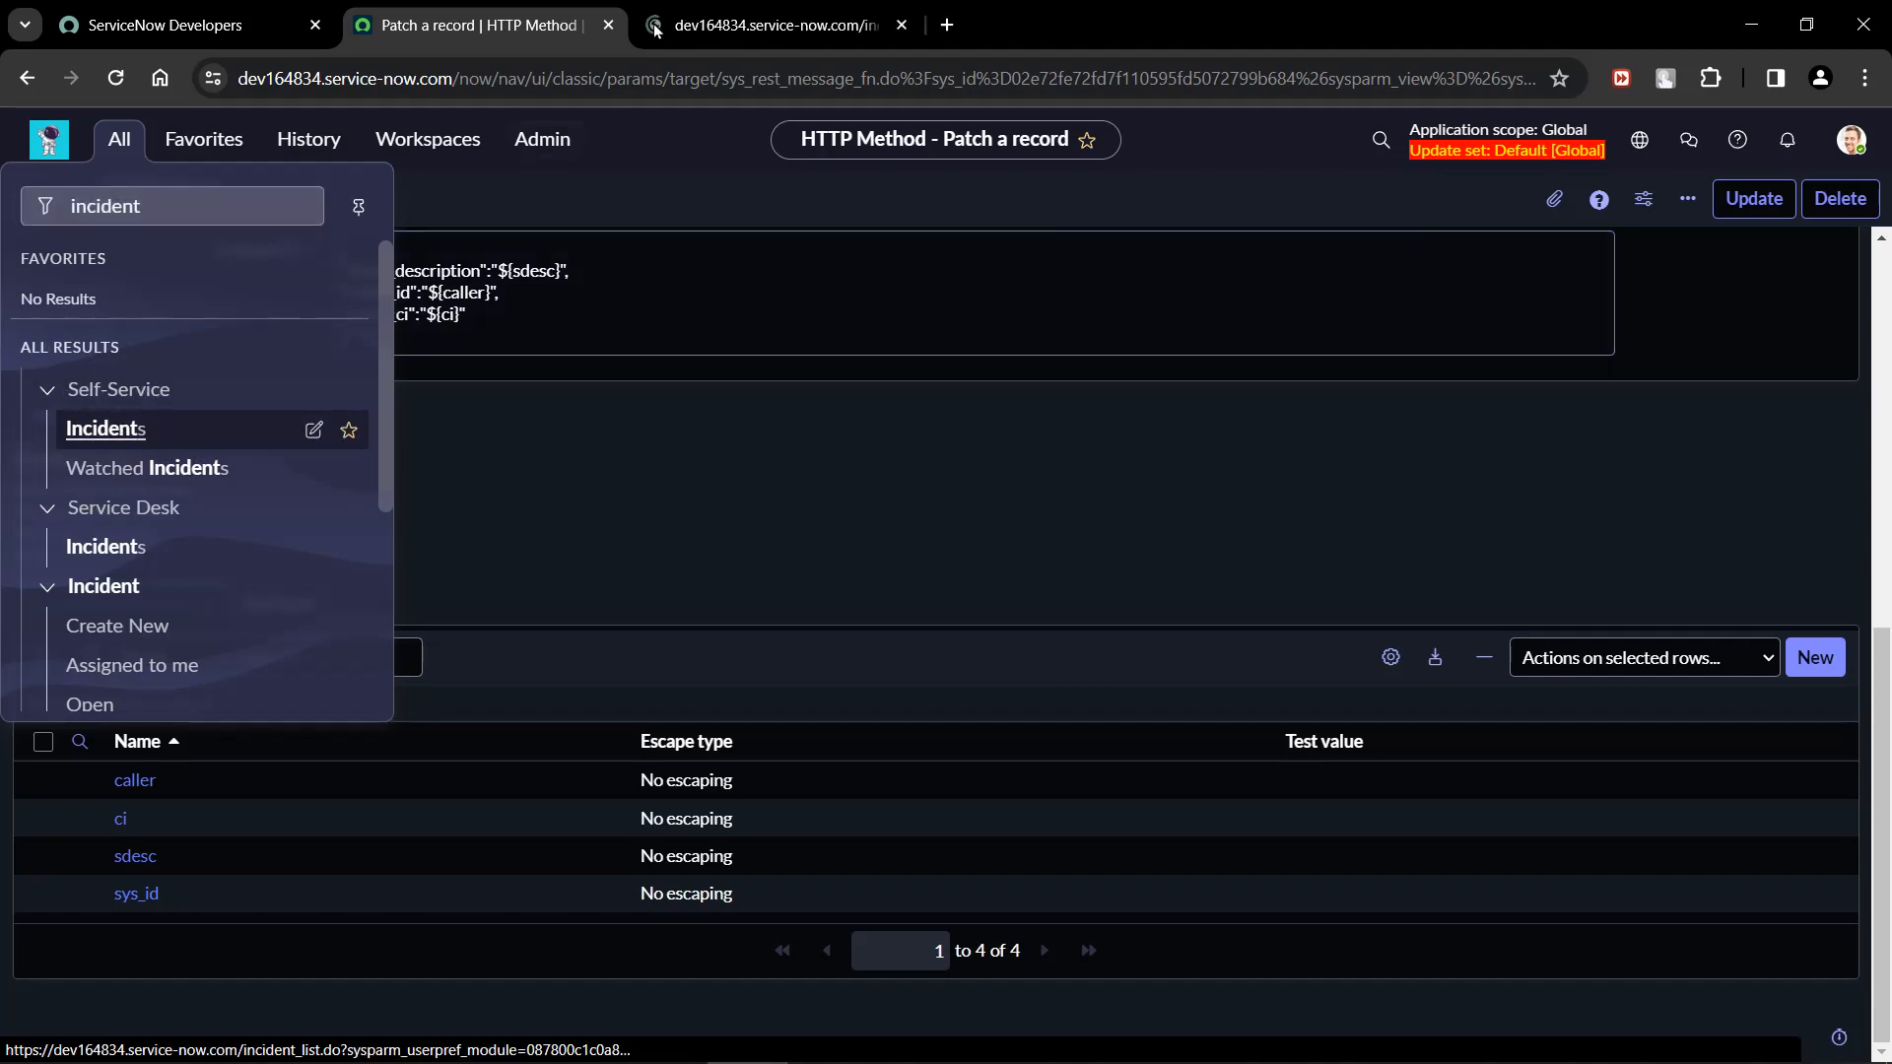
click(695, 11)
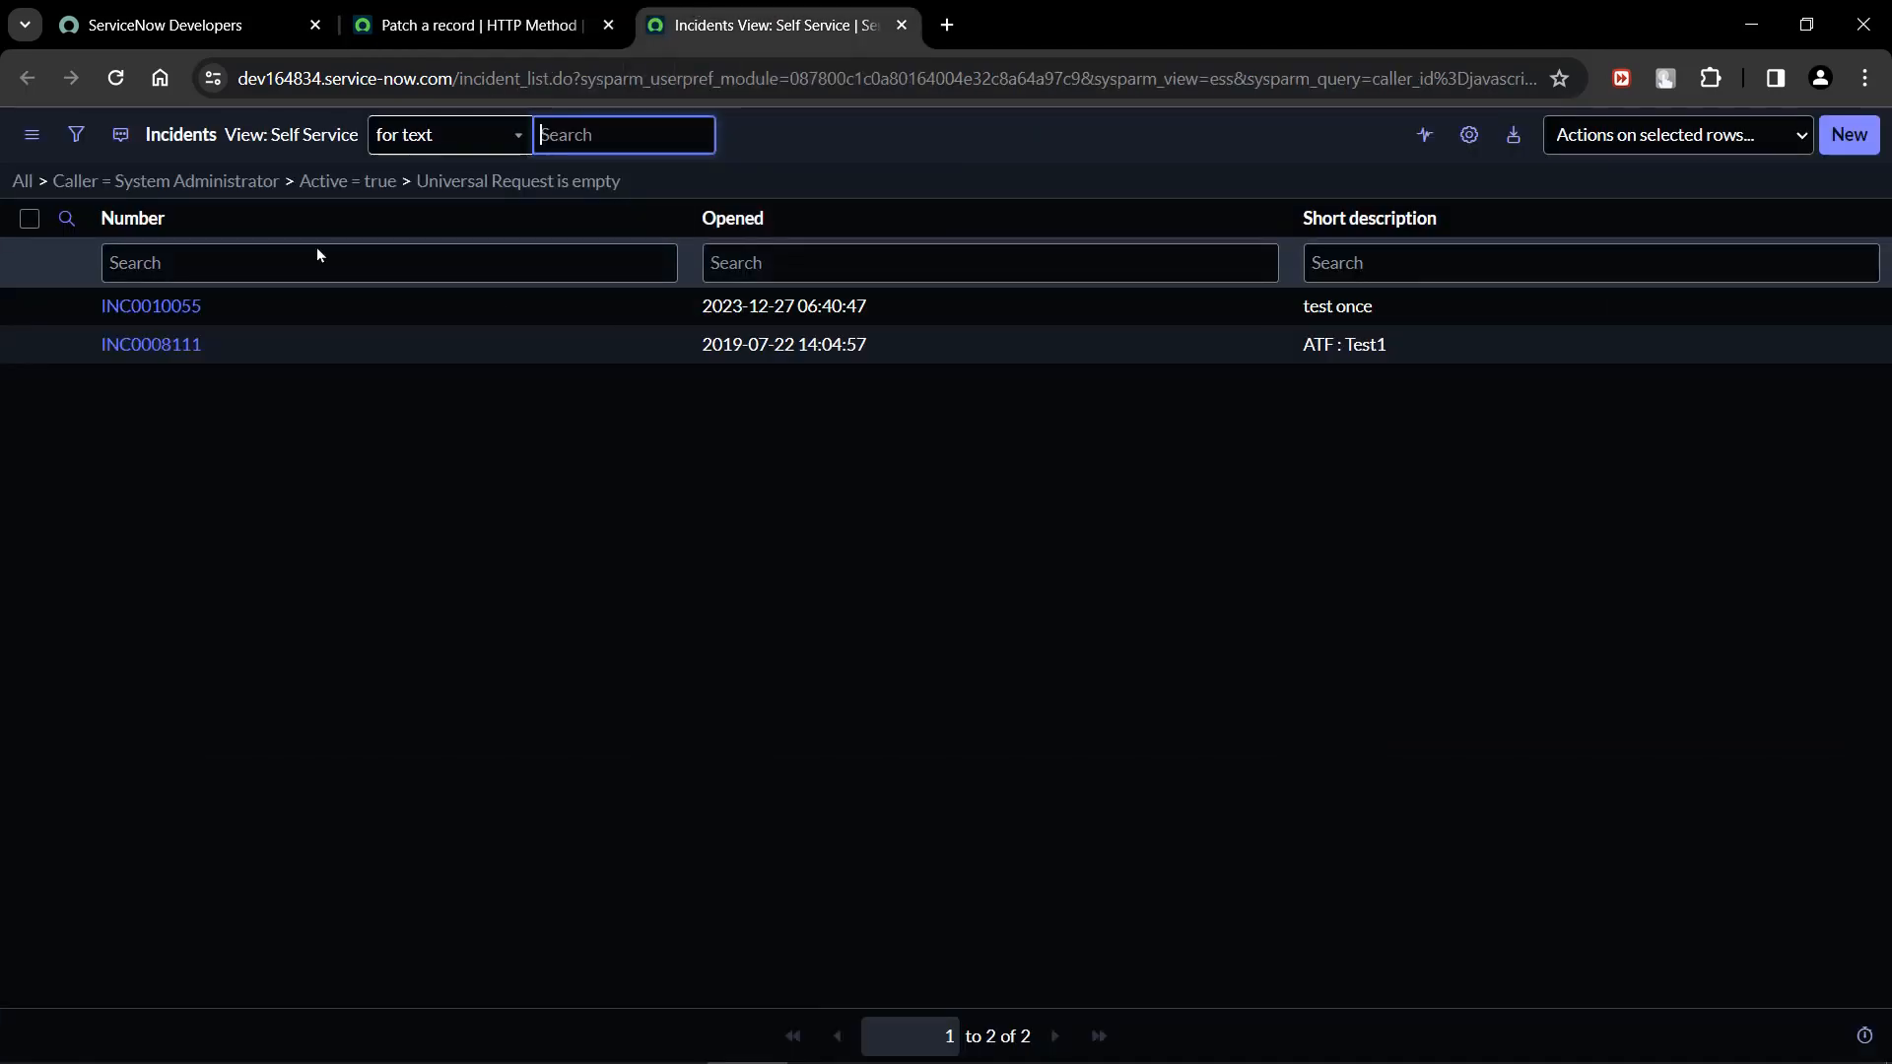
Remove all filter conditions from the incident list and switch it to the Default view.
click(22, 181)
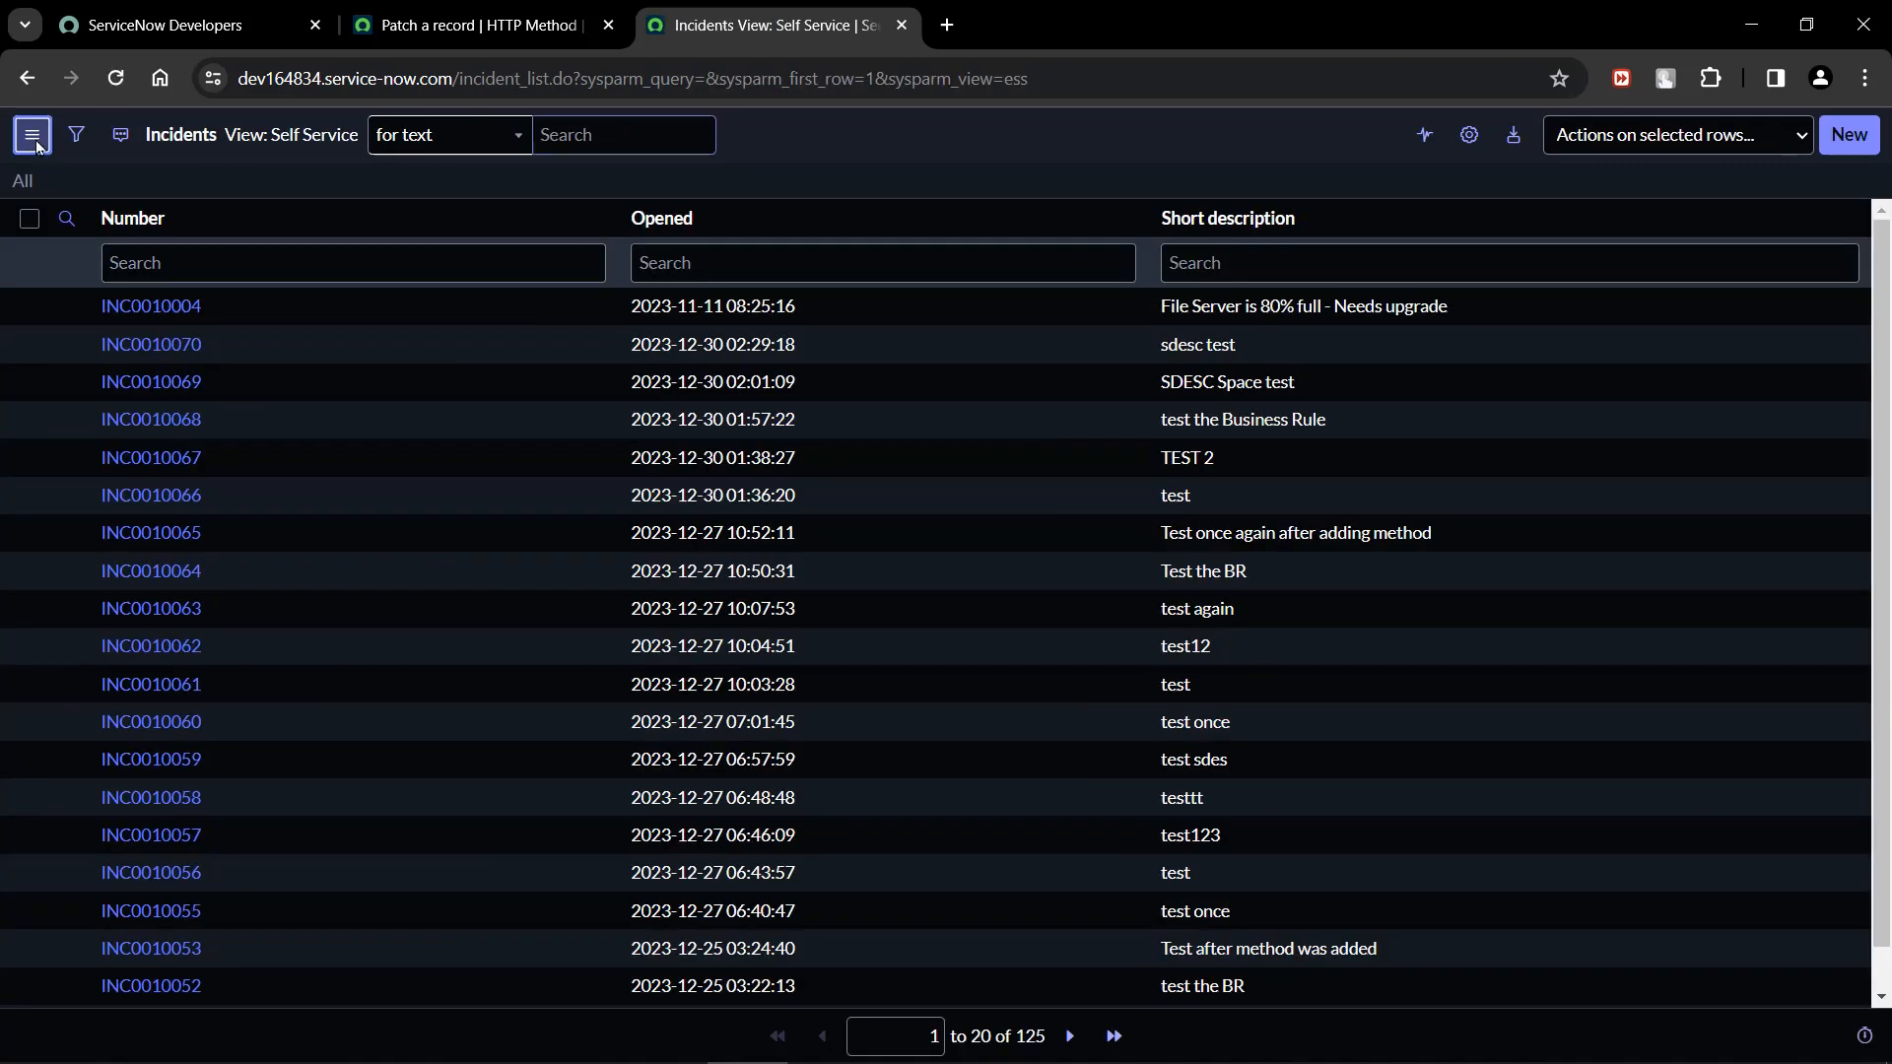
click(34, 138)
mouse_move(89, 155)
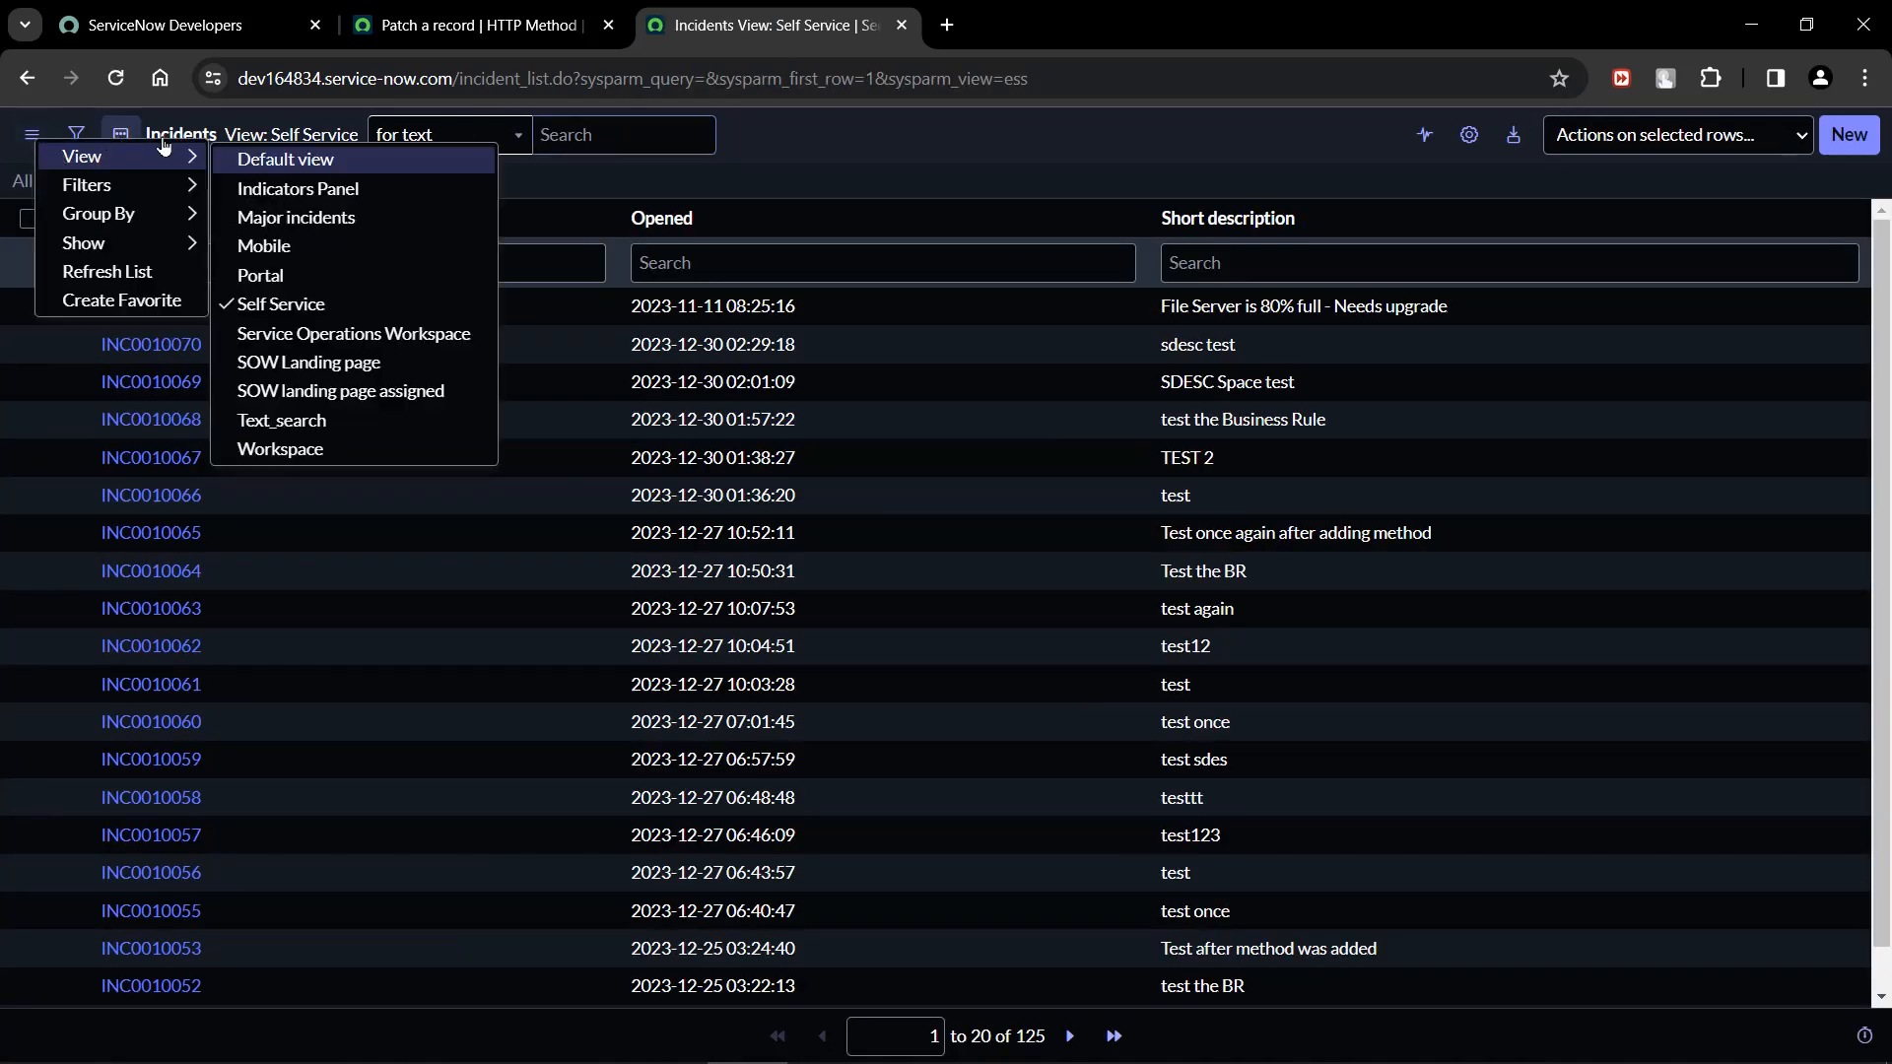
click(258, 158)
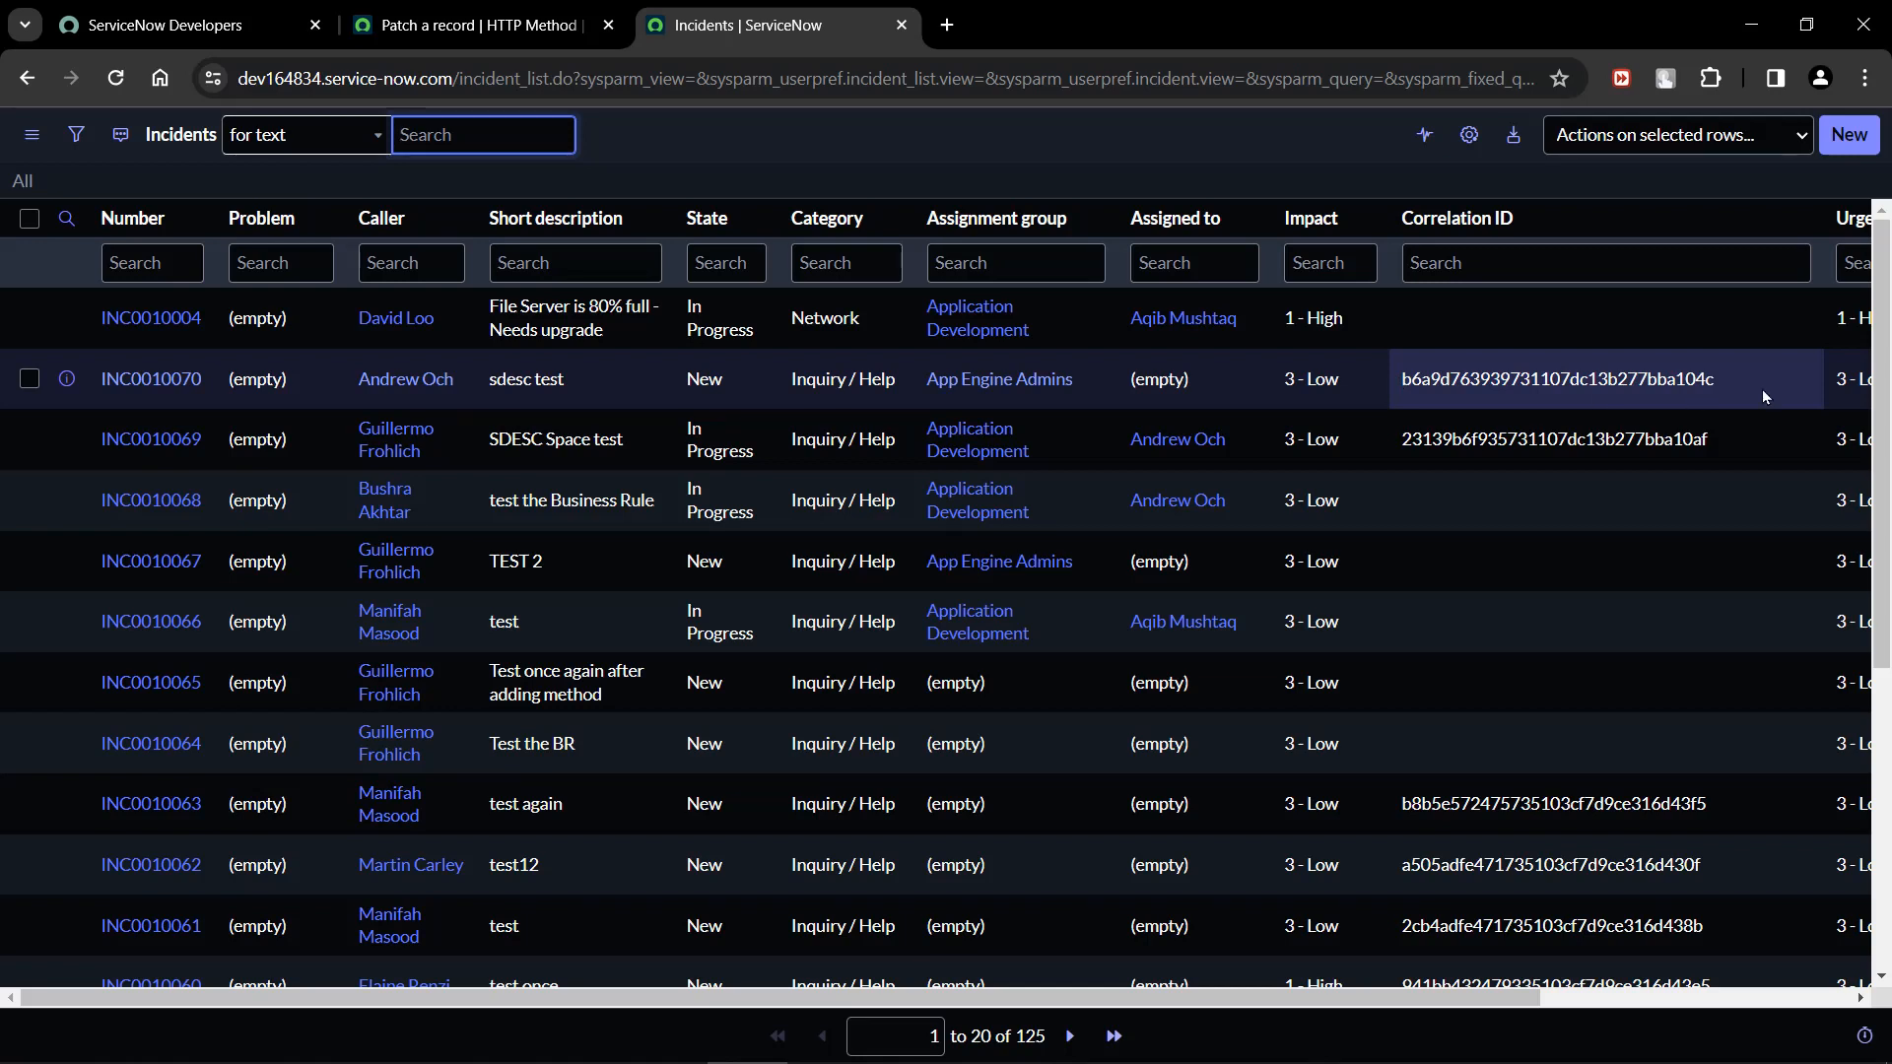
Copy the Correlation ID of the "sdesc test" incident into the test value of the sys_id variable in the "Patch a record" method.
drag(1760, 379, 1401, 385)
key(ctrl+c)
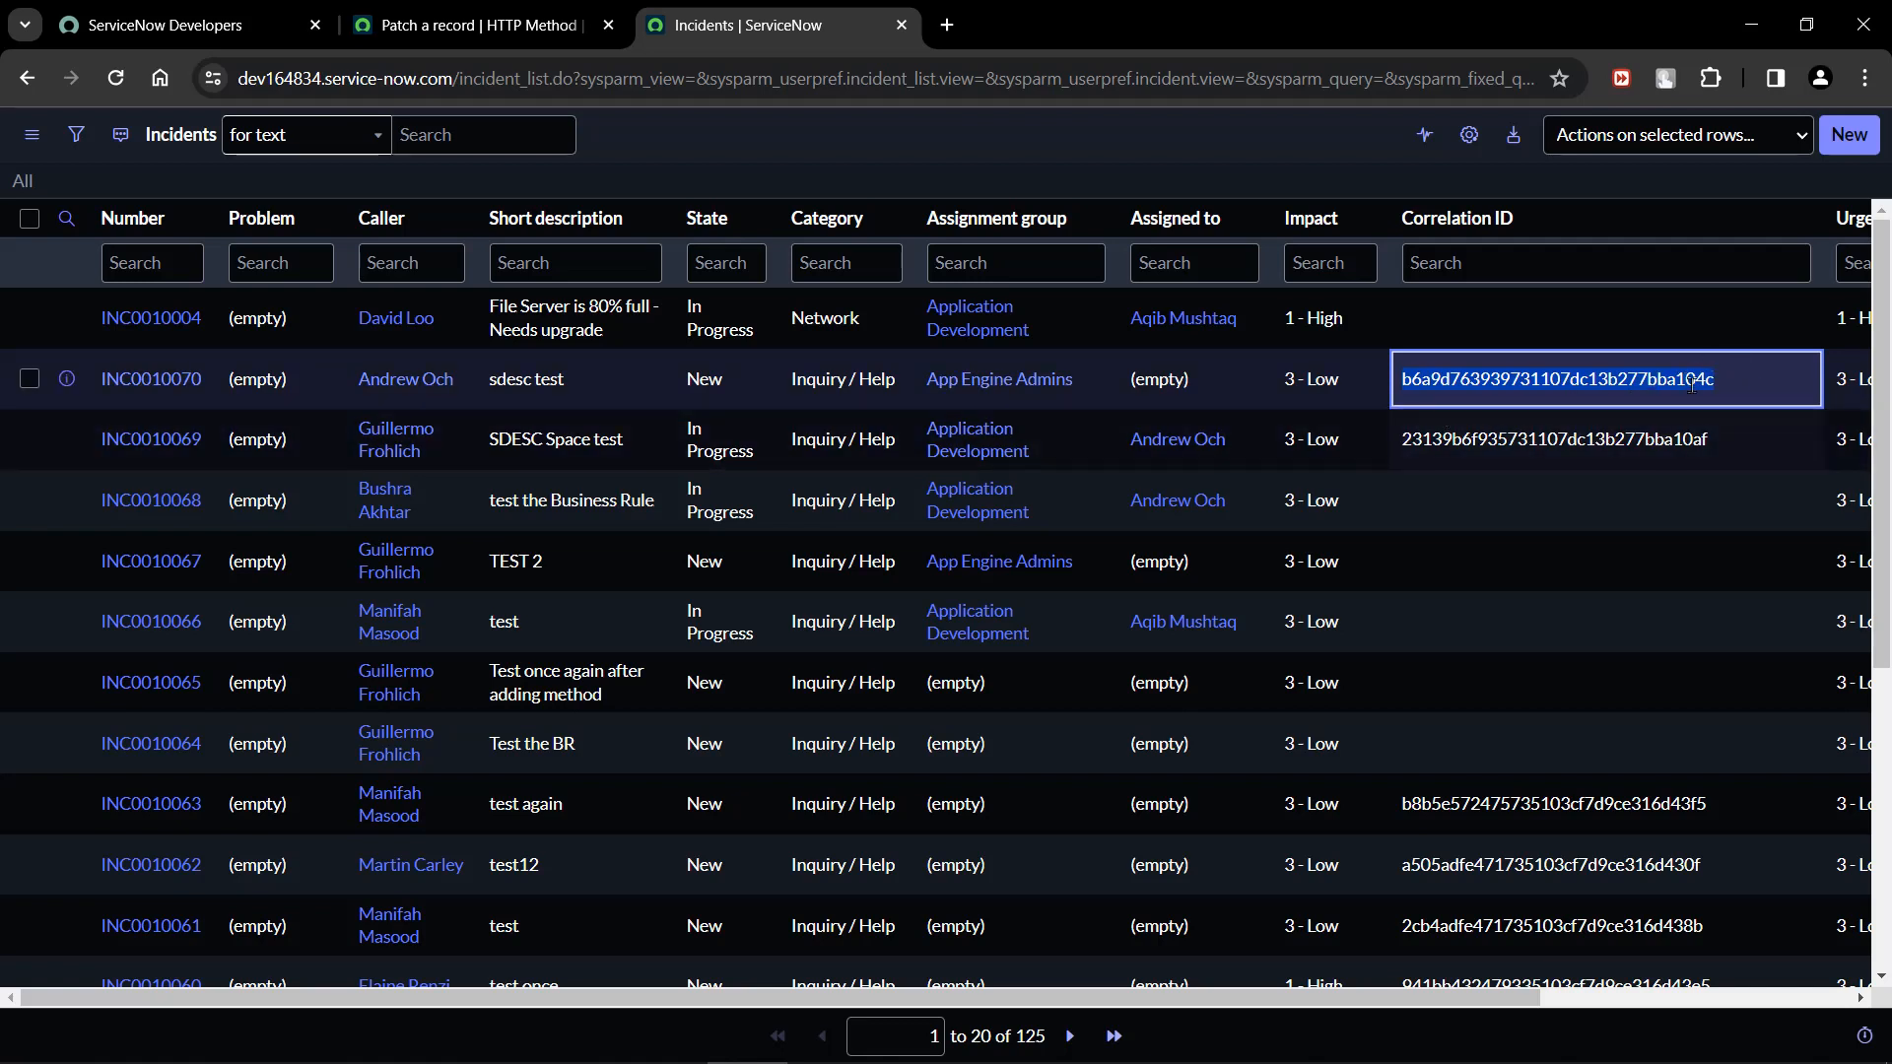
click(483, 12)
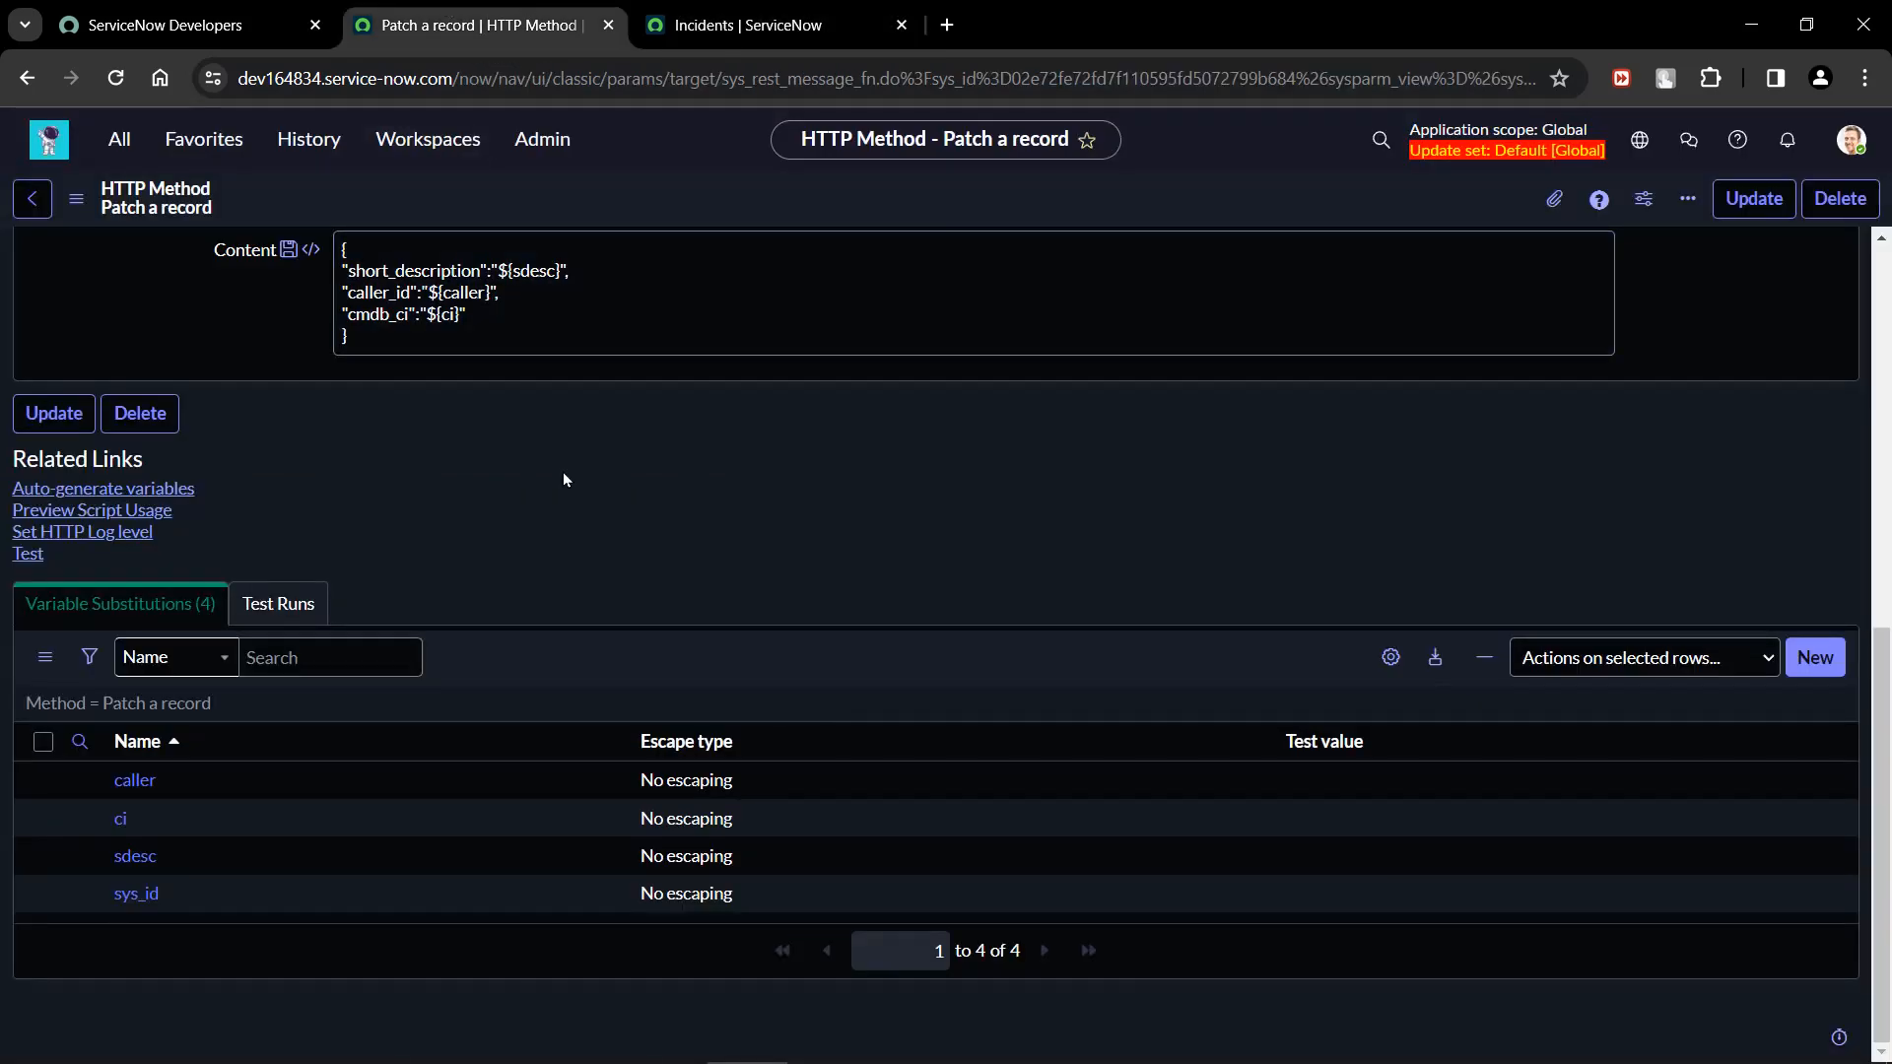
double_click(1392, 900)
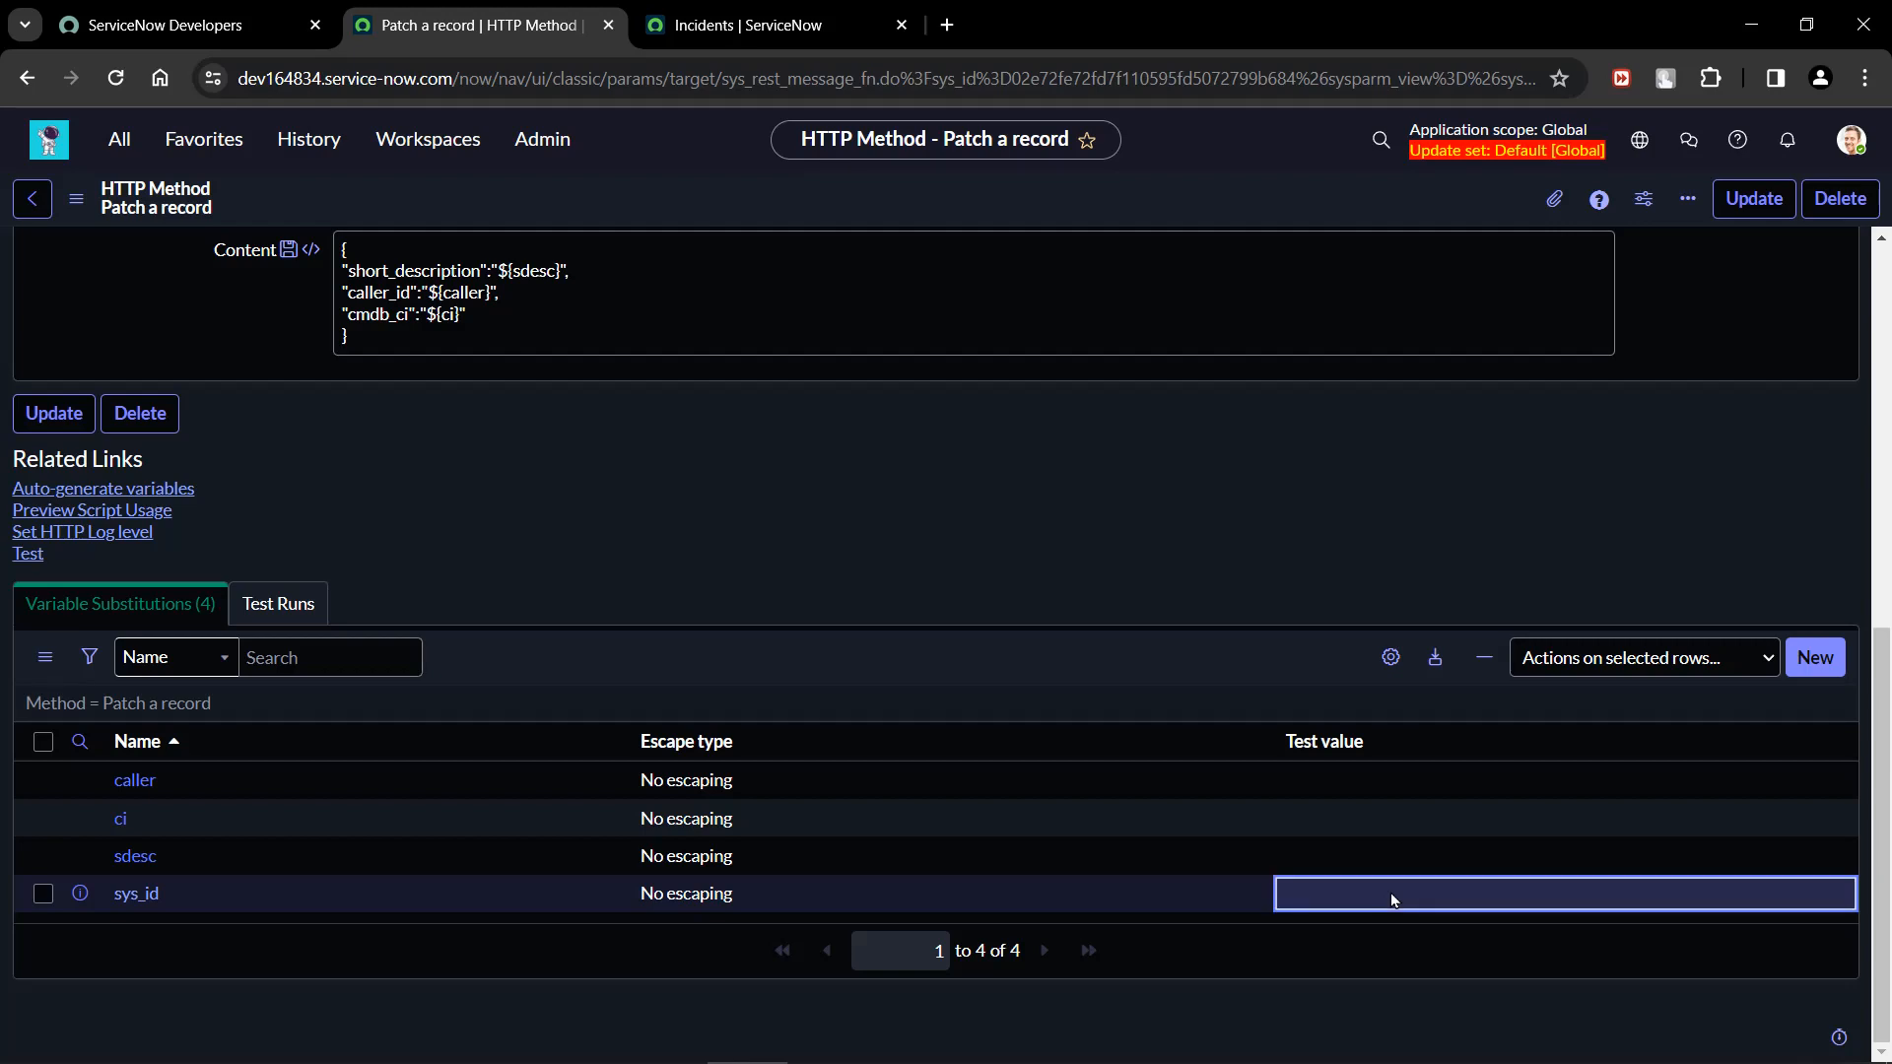
key(ctrl+v)
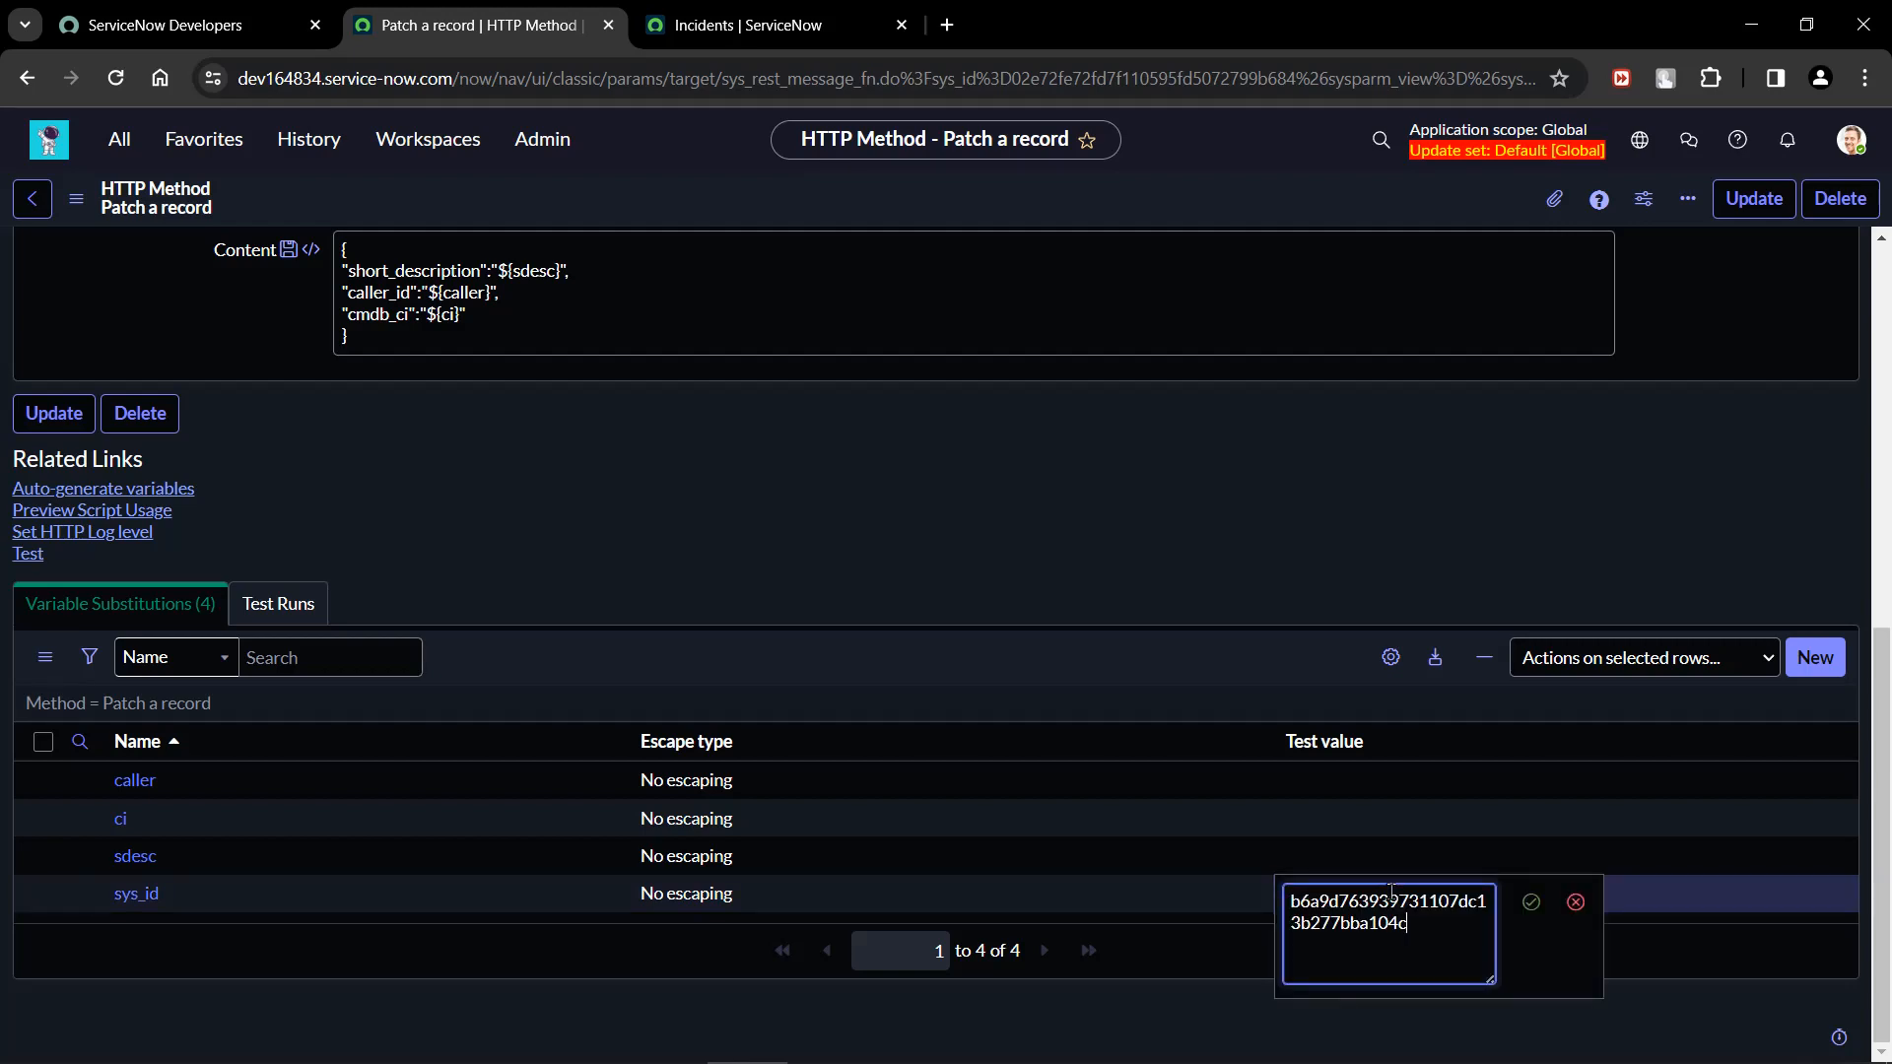
key(Return)
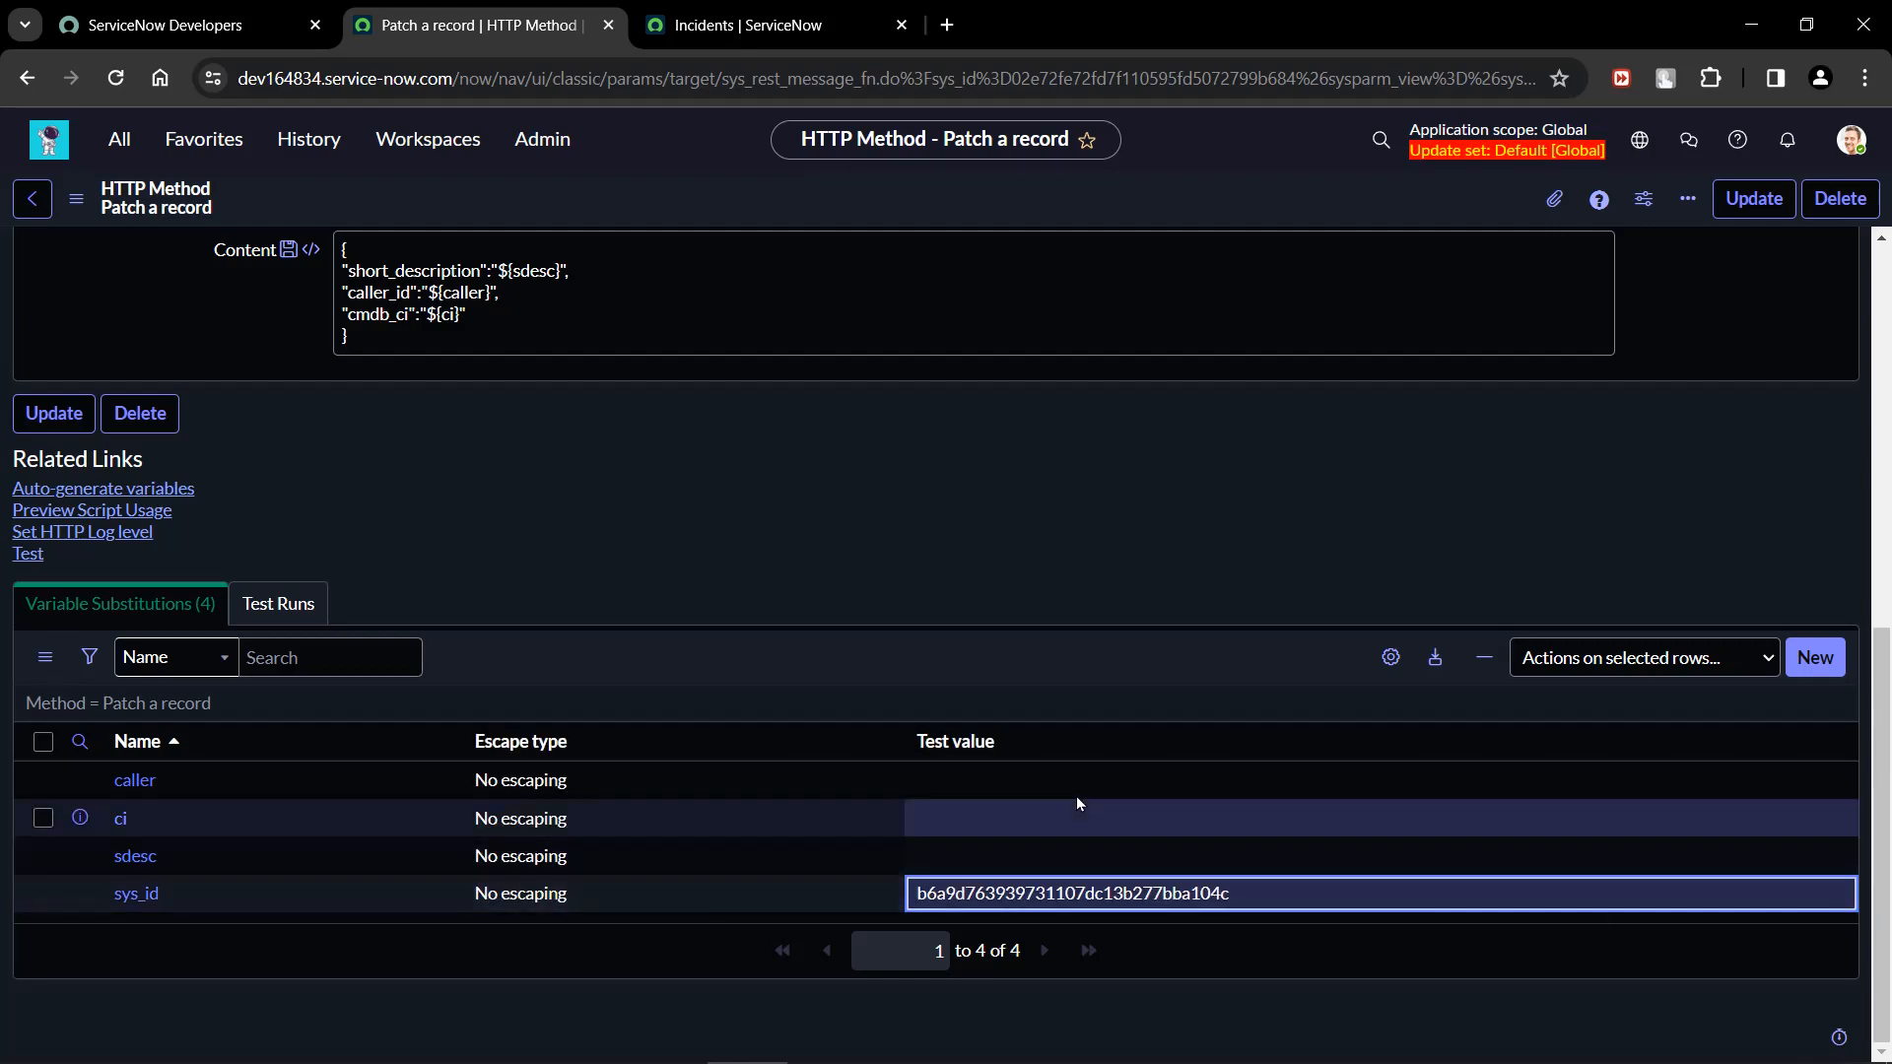
Enter the caller's full name as the test value of the caller variable.
click(1054, 781)
click(1054, 778)
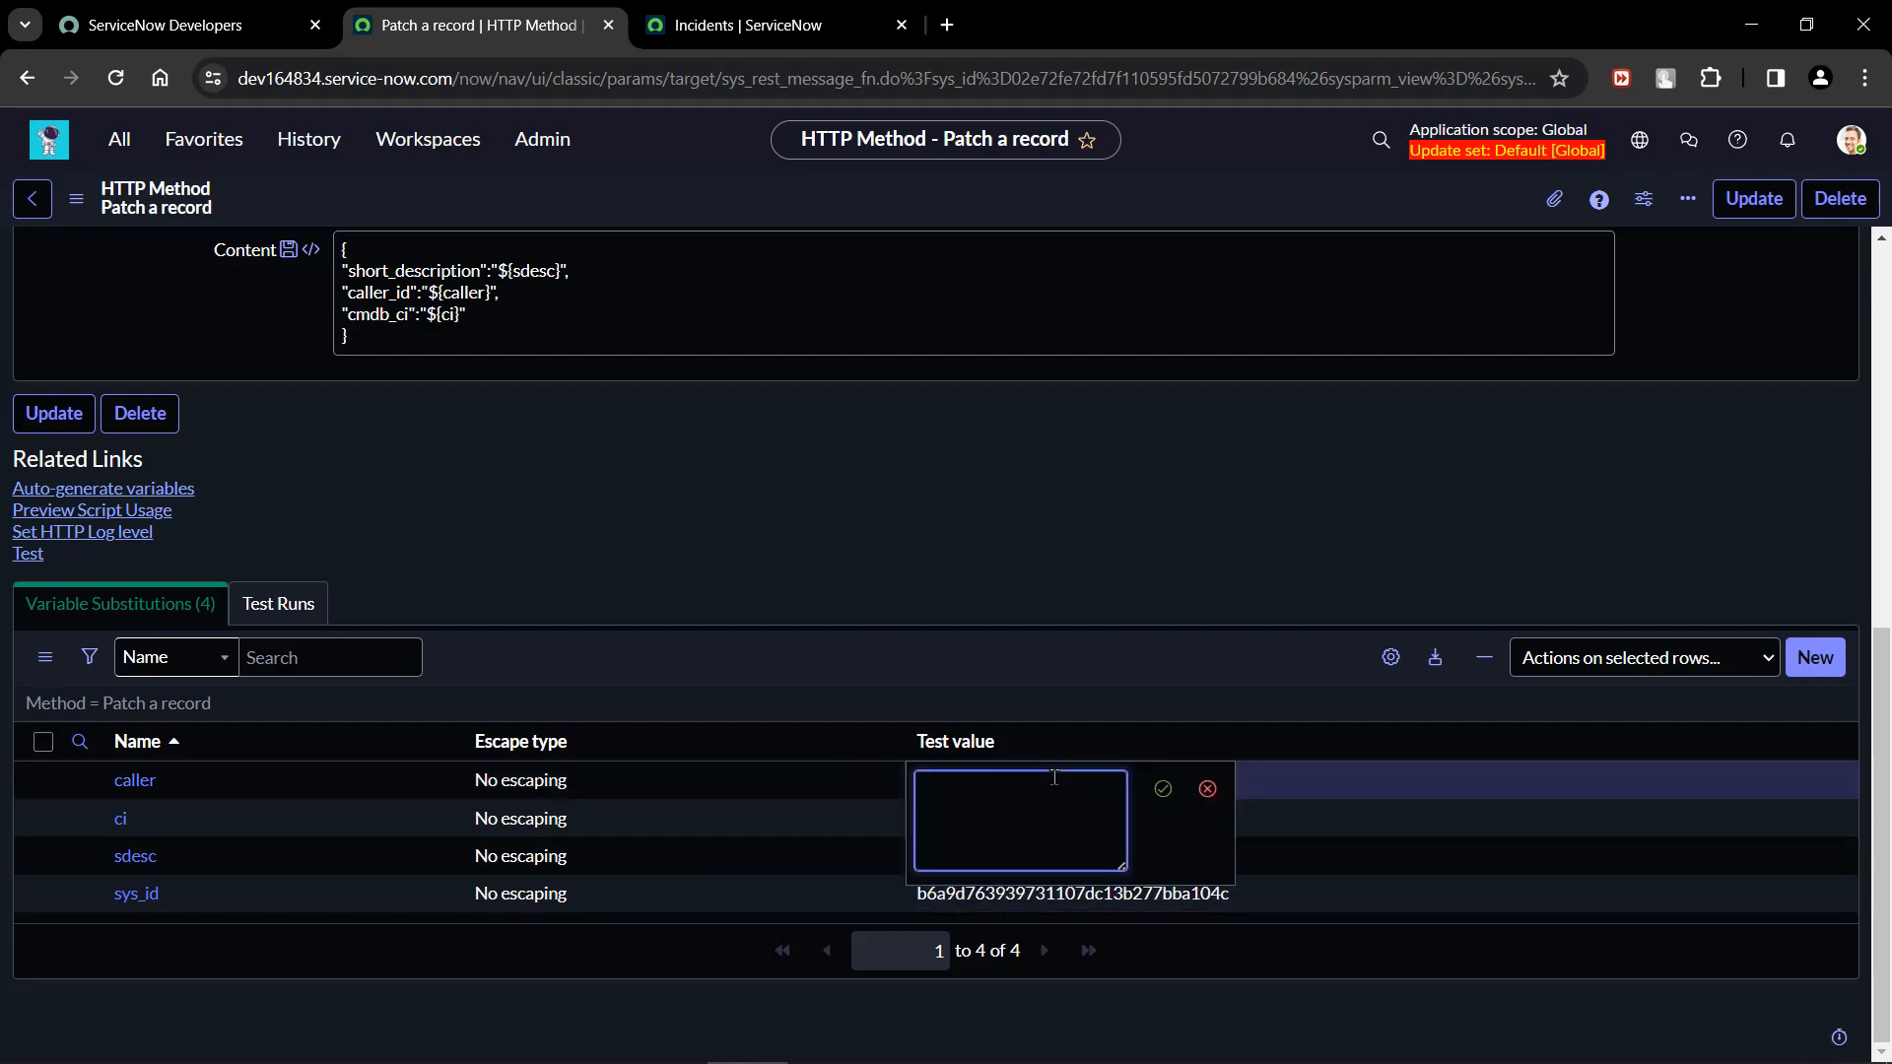
text(Abel Tuter)
key(Return)
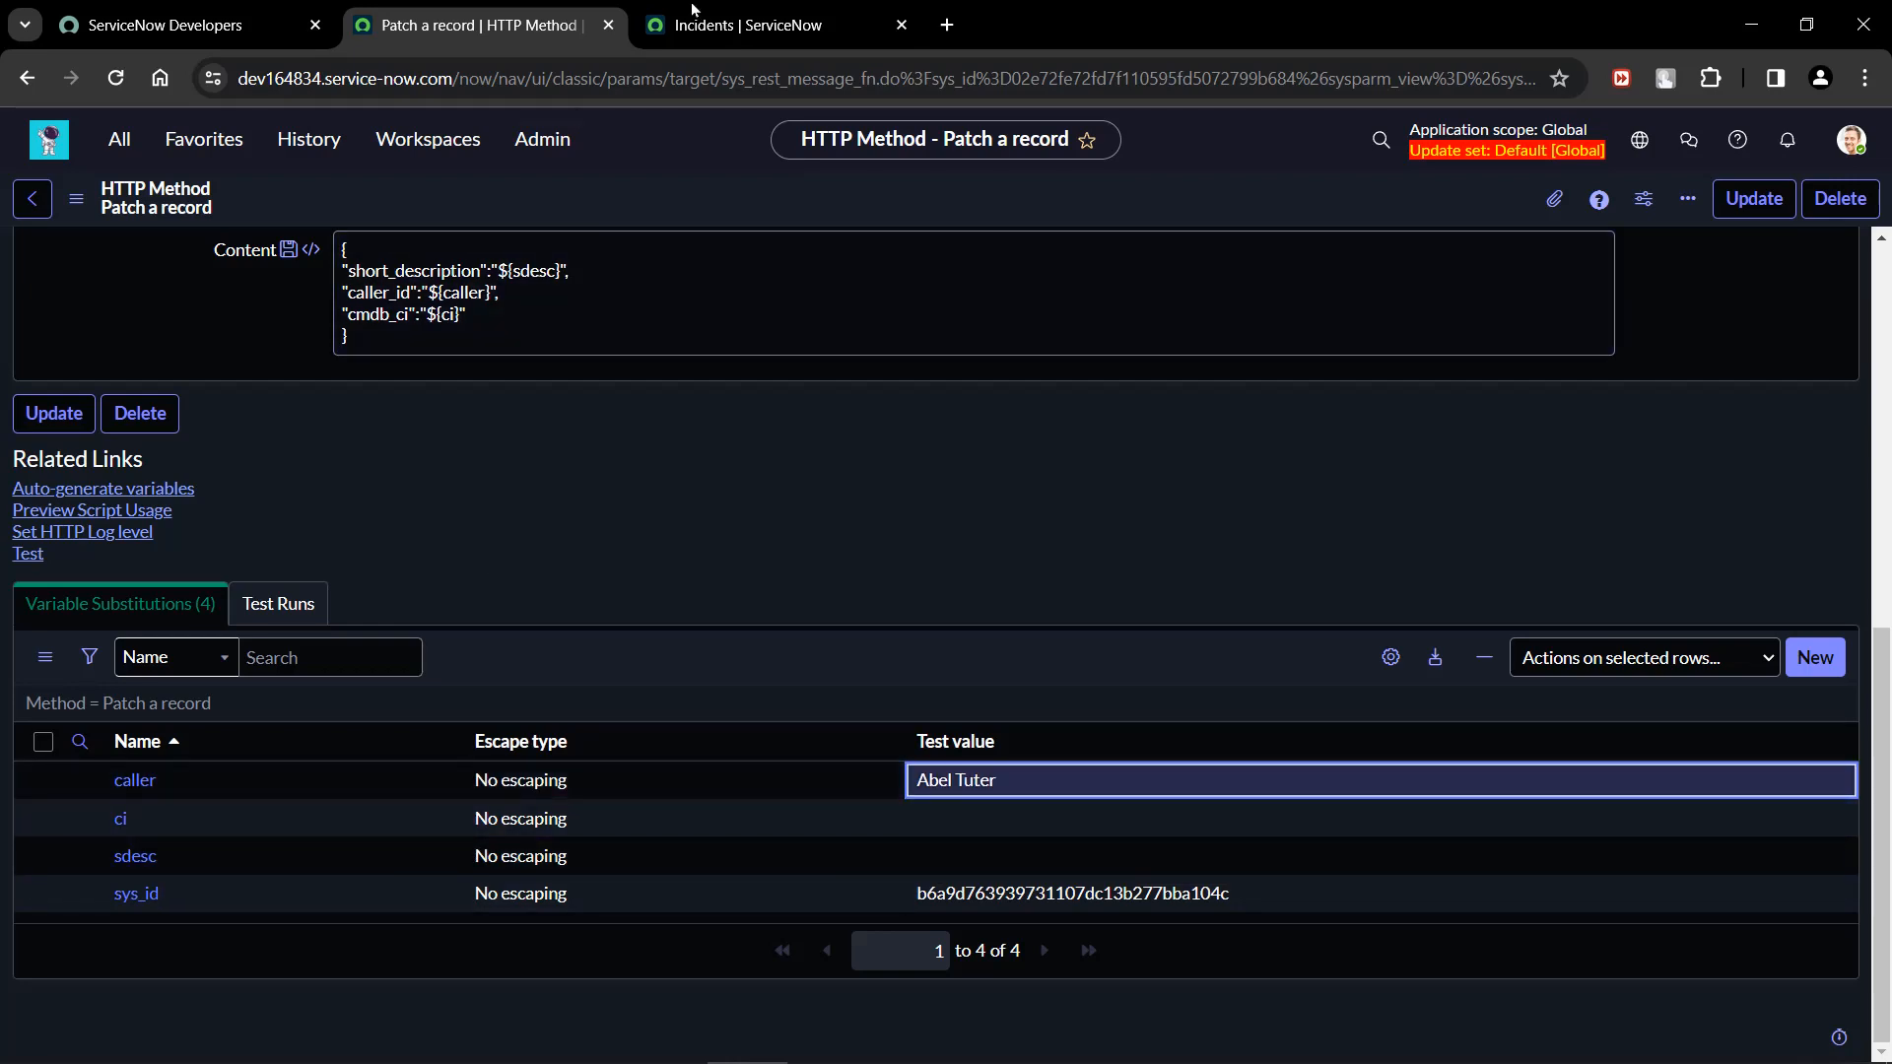
Add the Configuration item column to the incident list, placed directly after Short description.
click(749, 24)
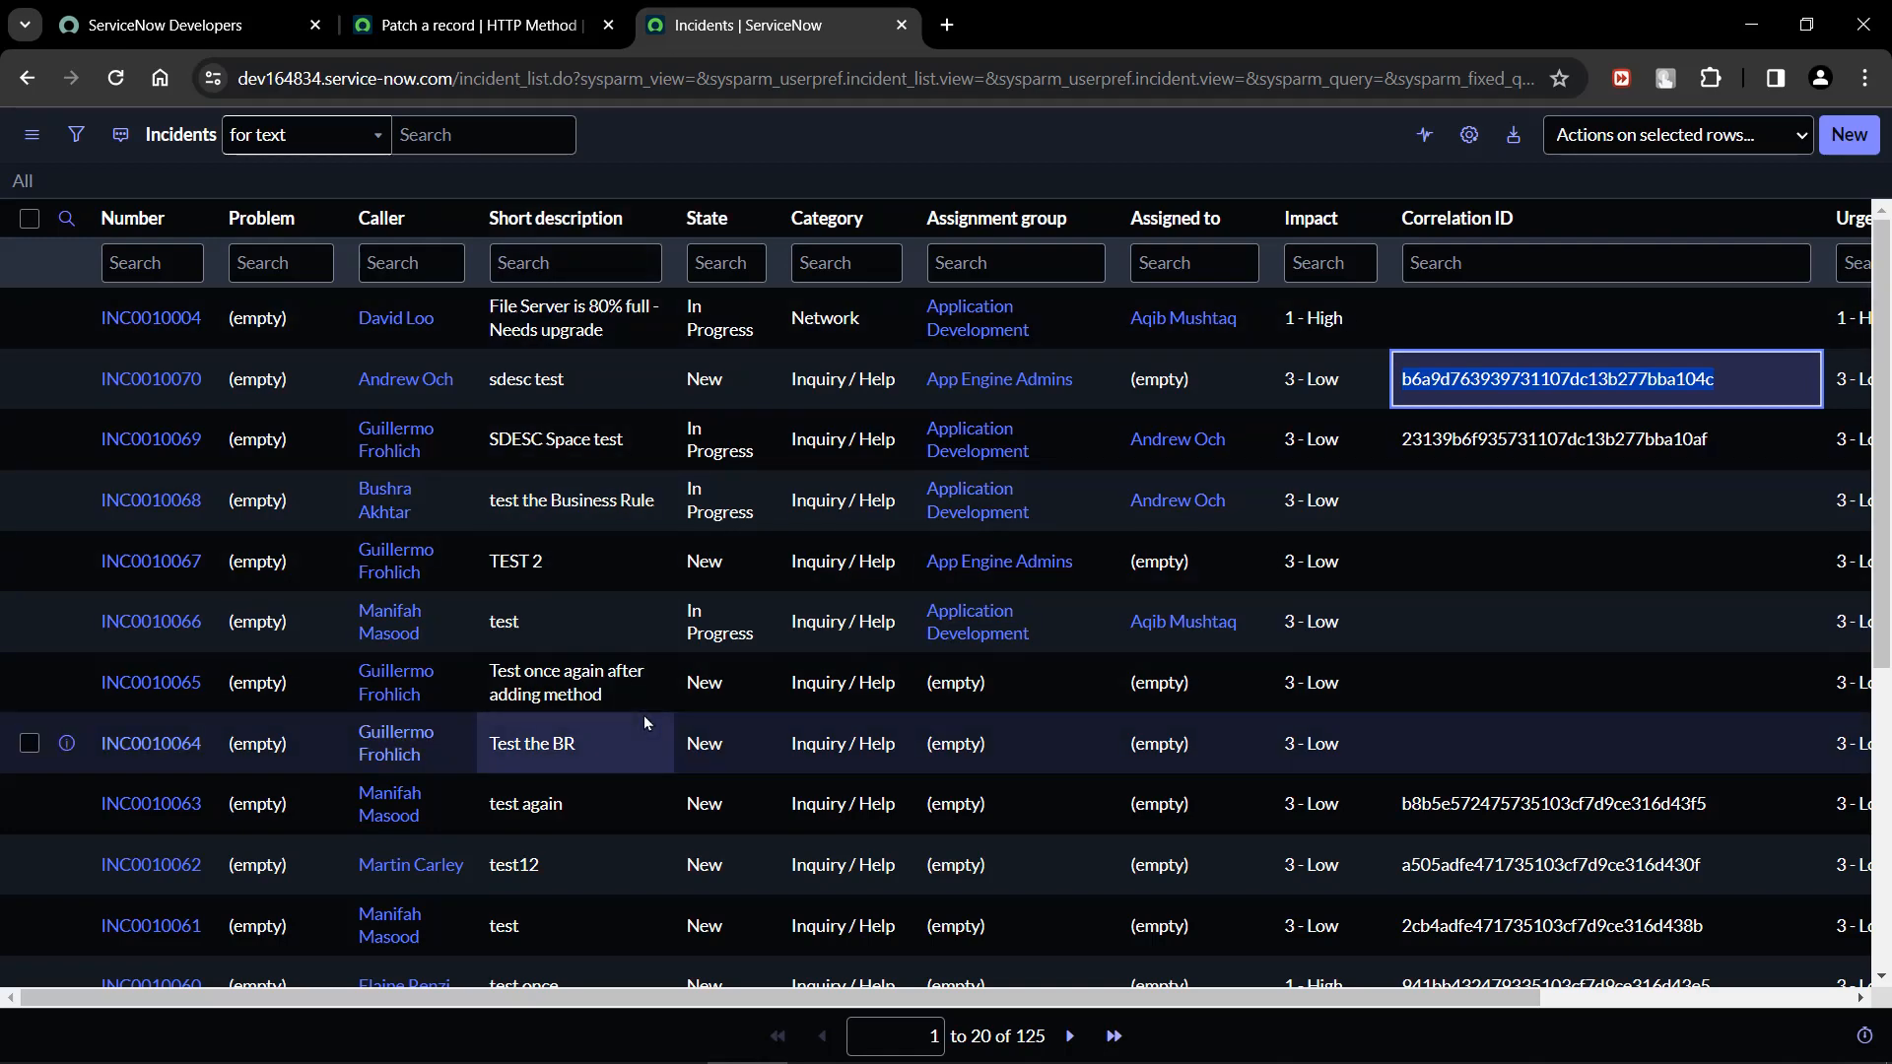
scroll(645, 724, down, 5)
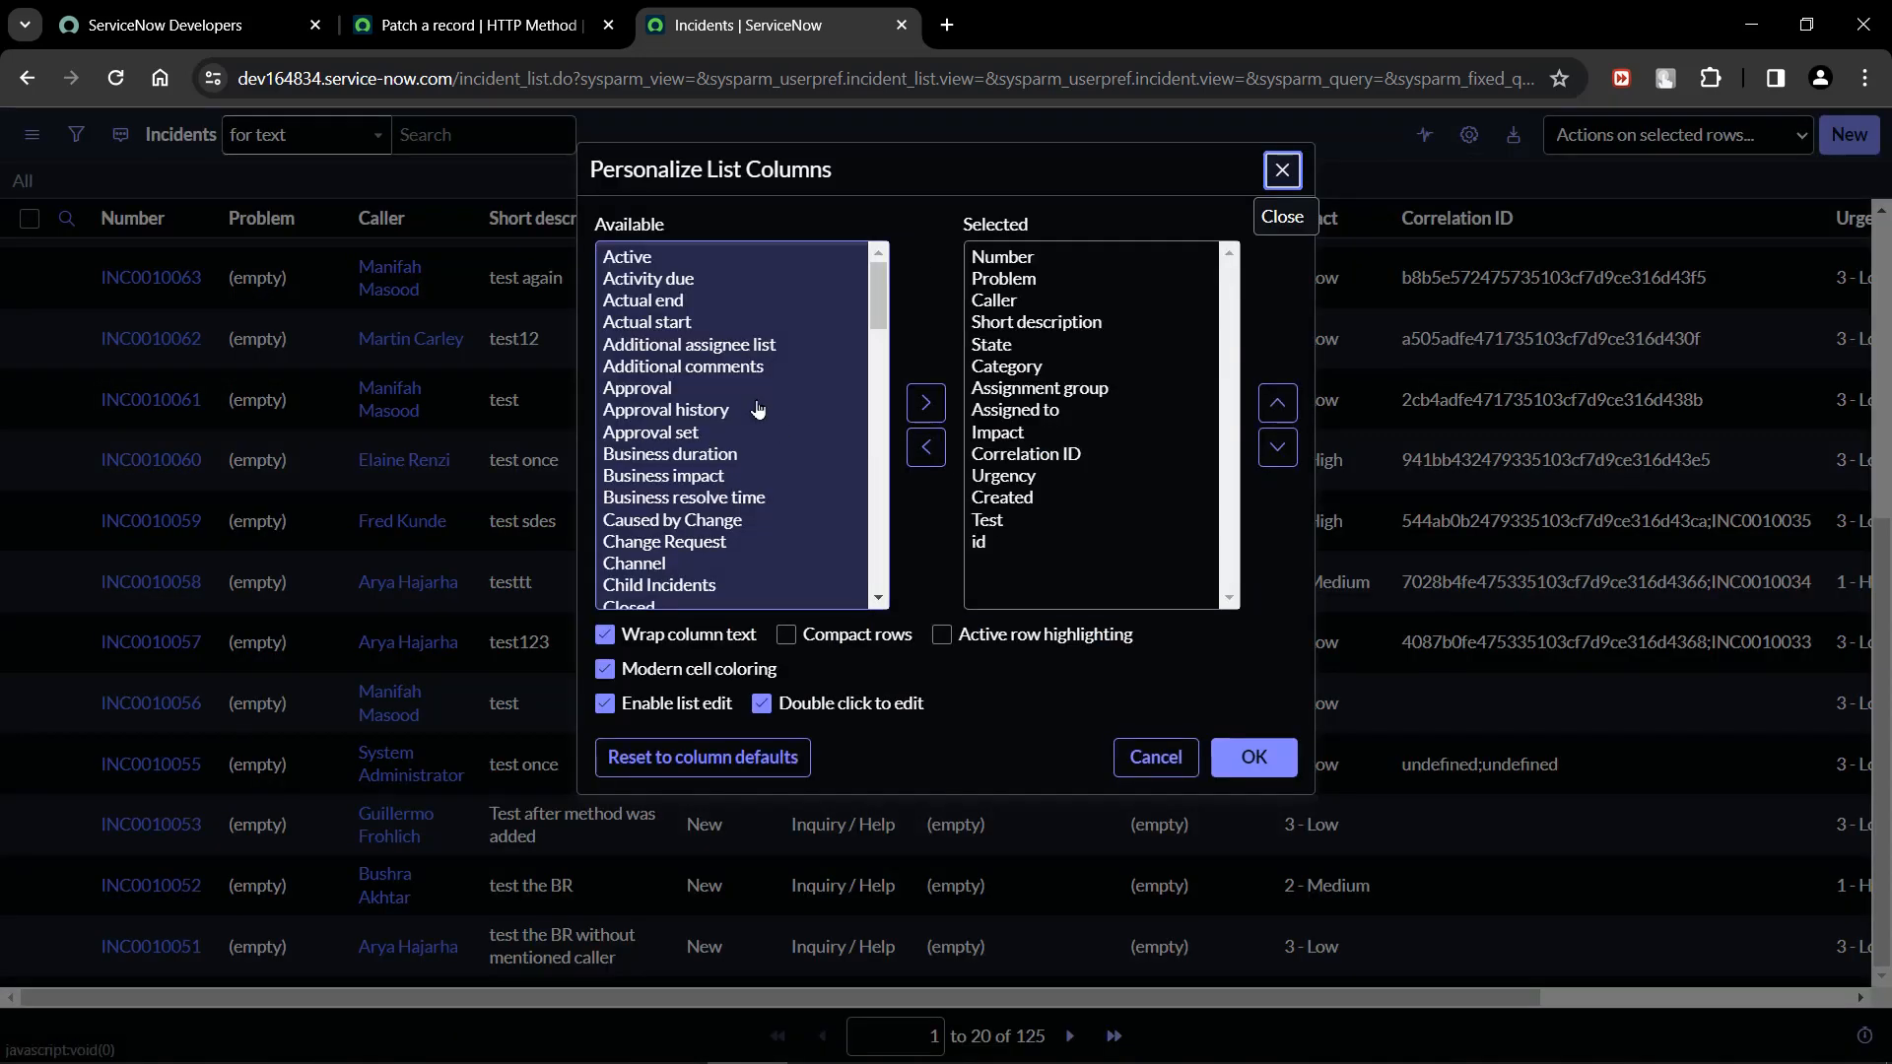
click(730, 537)
scroll(730, 529, down, 4)
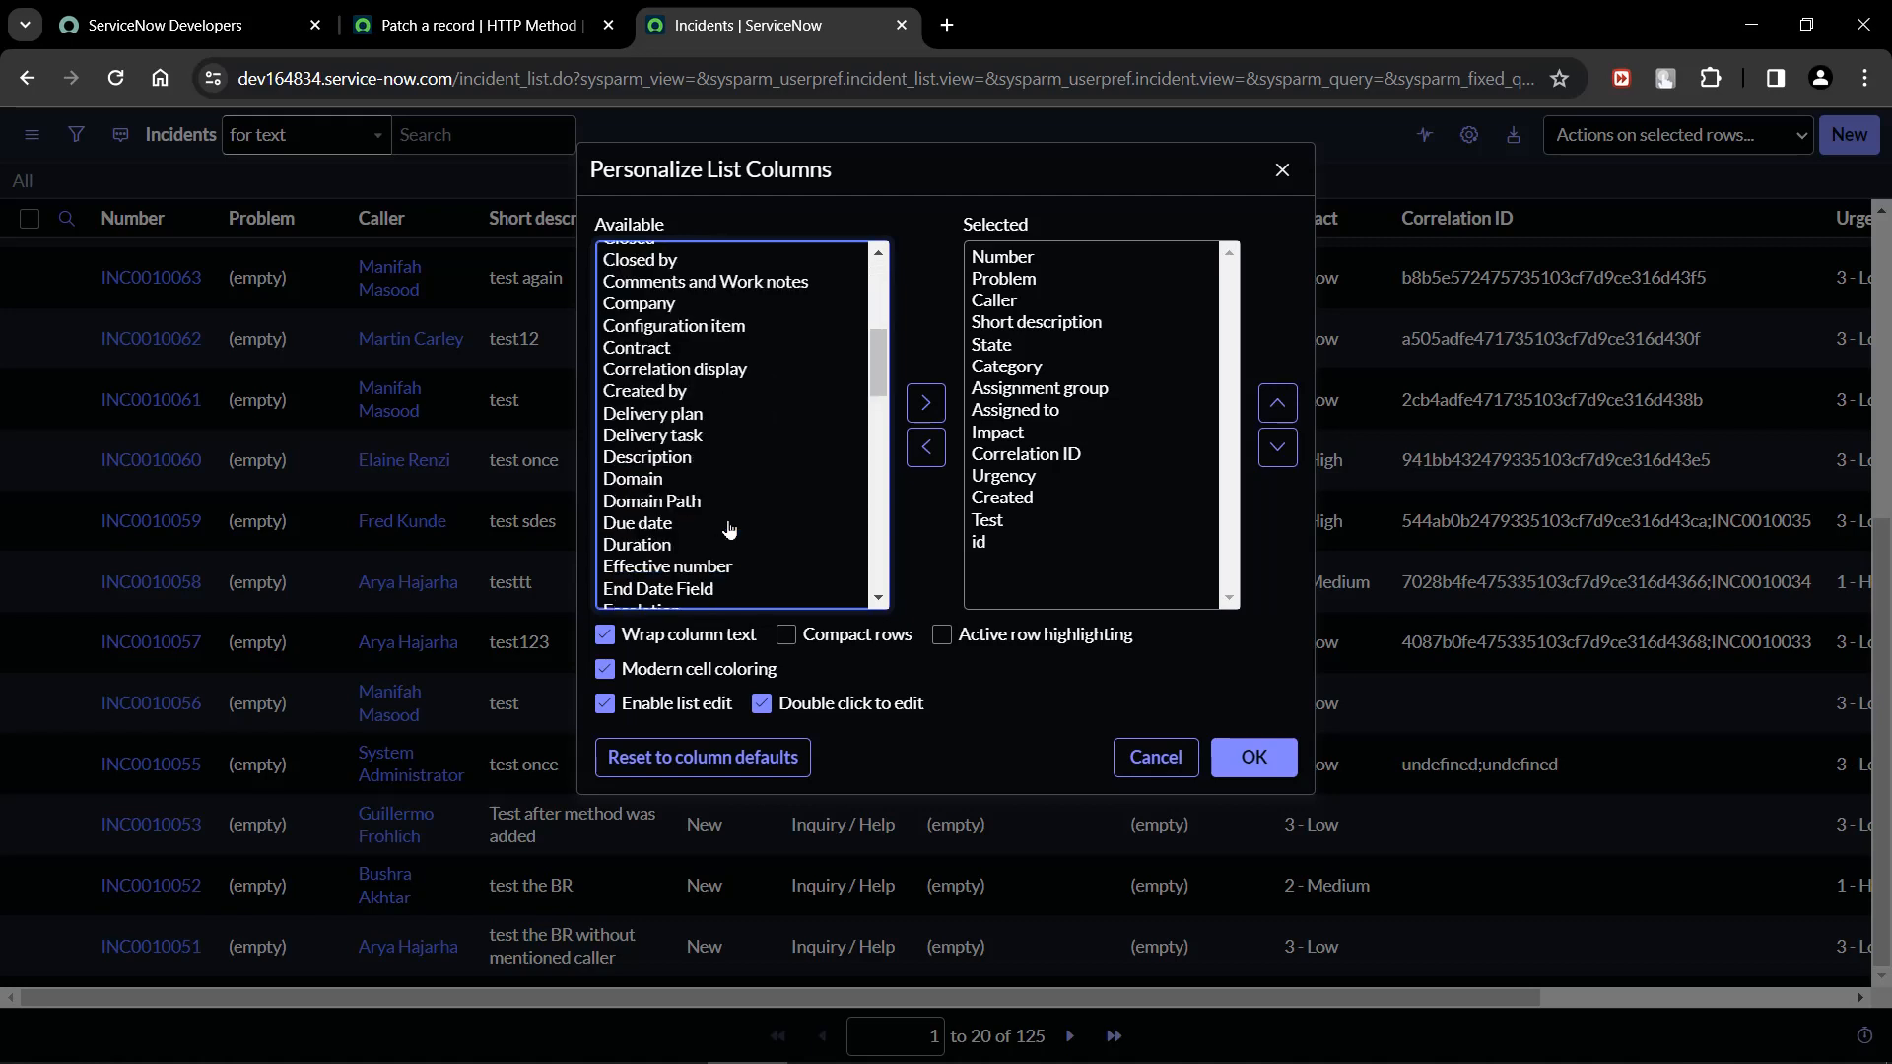
click(739, 328)
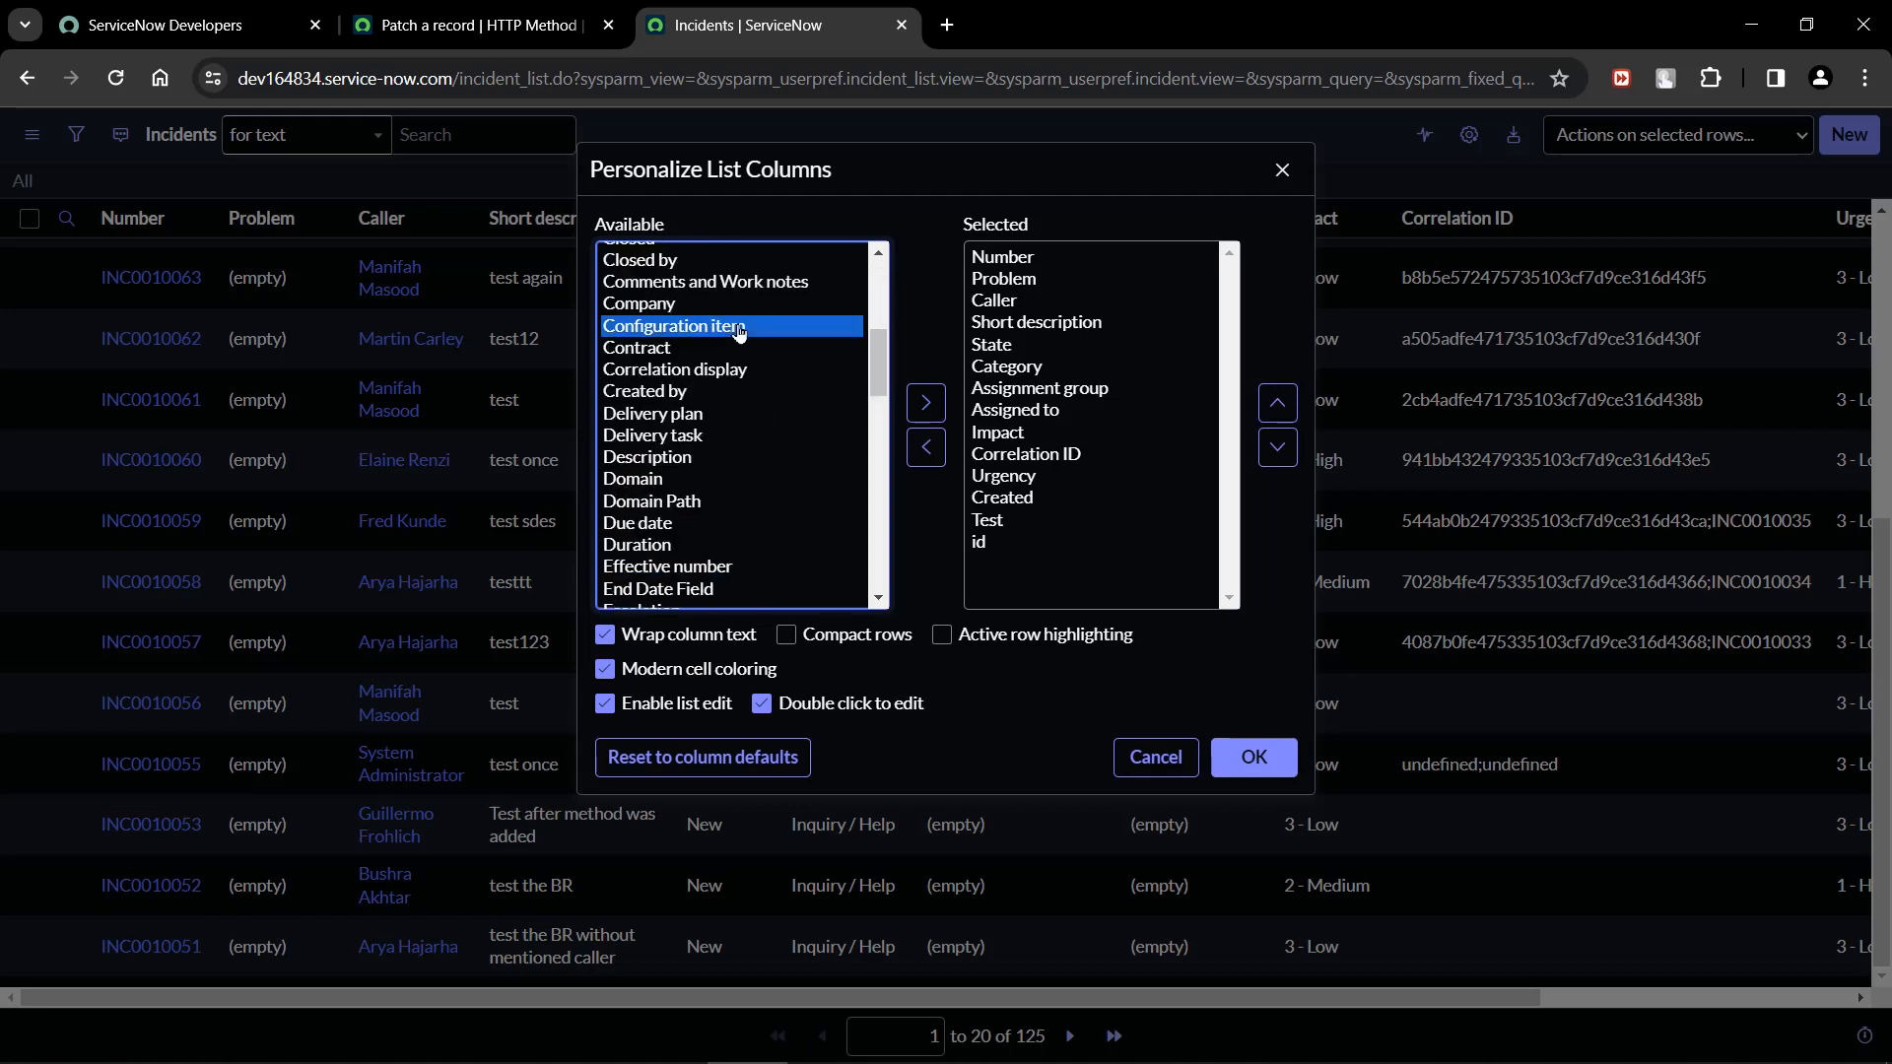
click(925, 402)
click(1283, 402)
click(1283, 402)
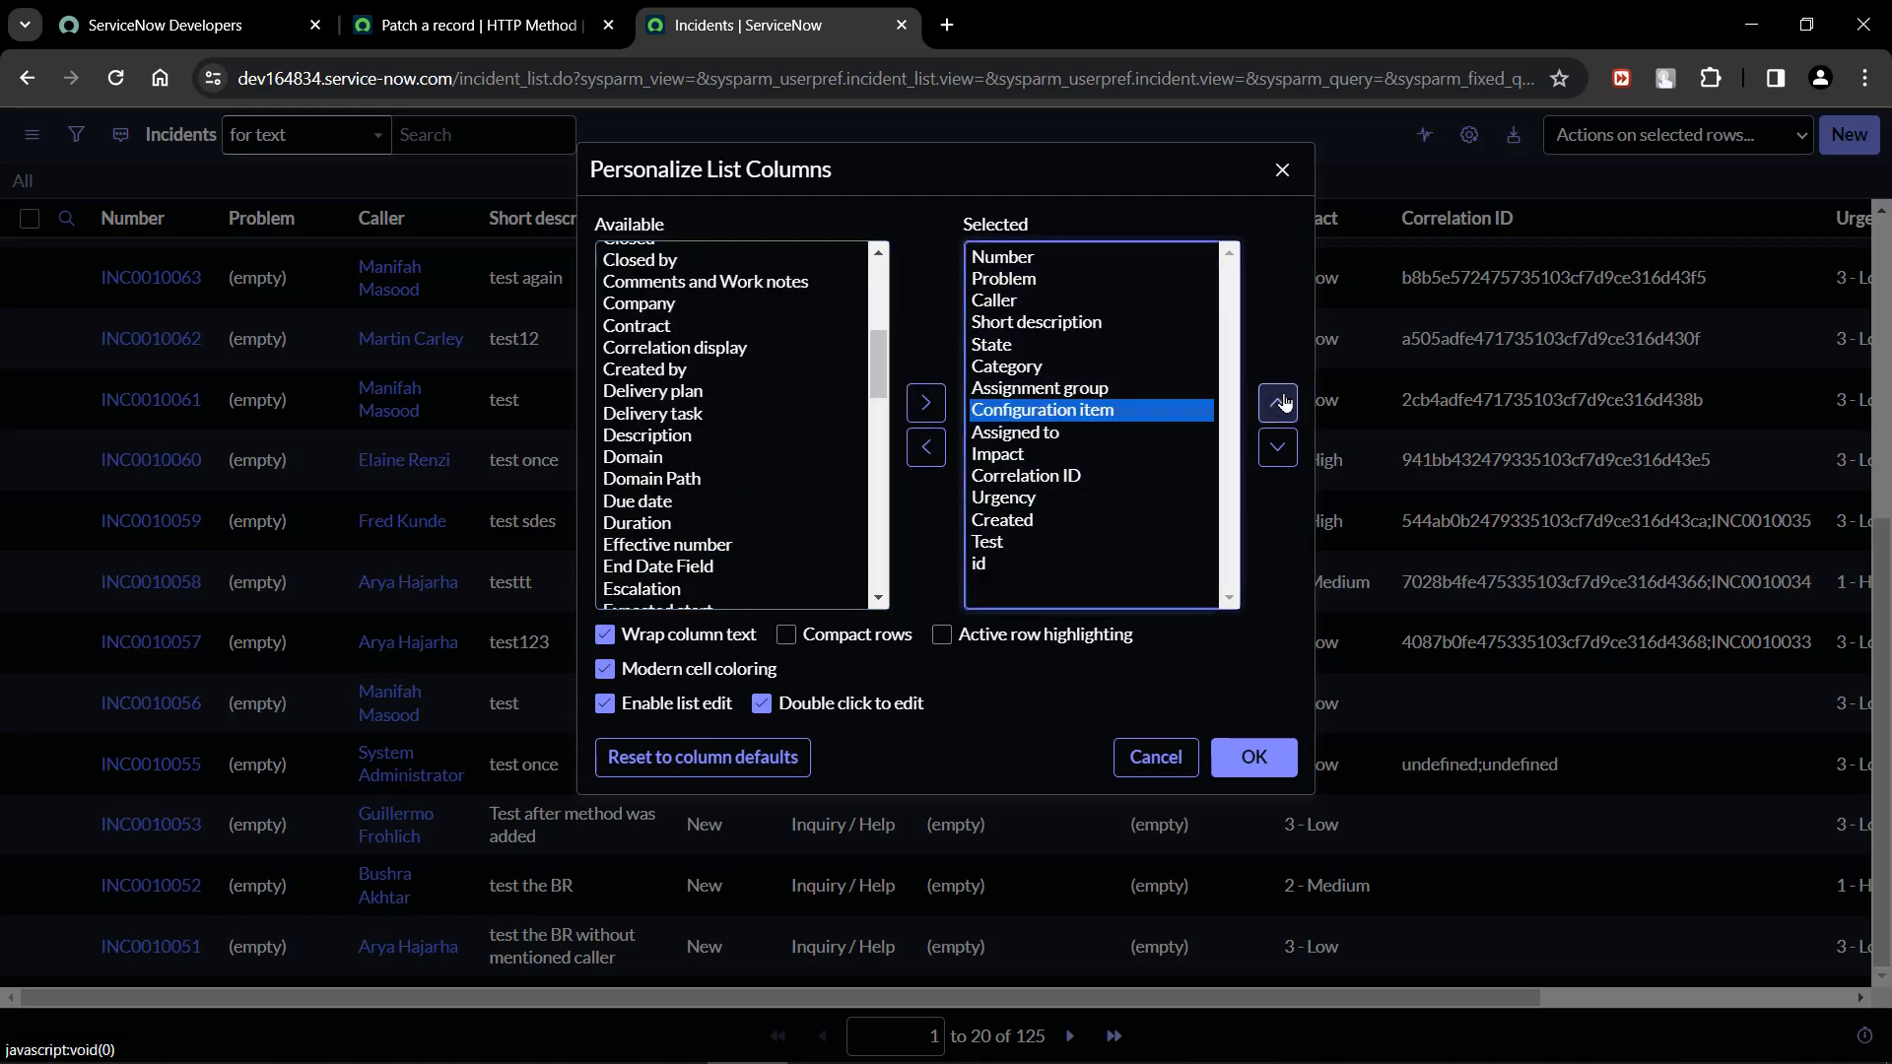
click(1283, 402)
click(1251, 757)
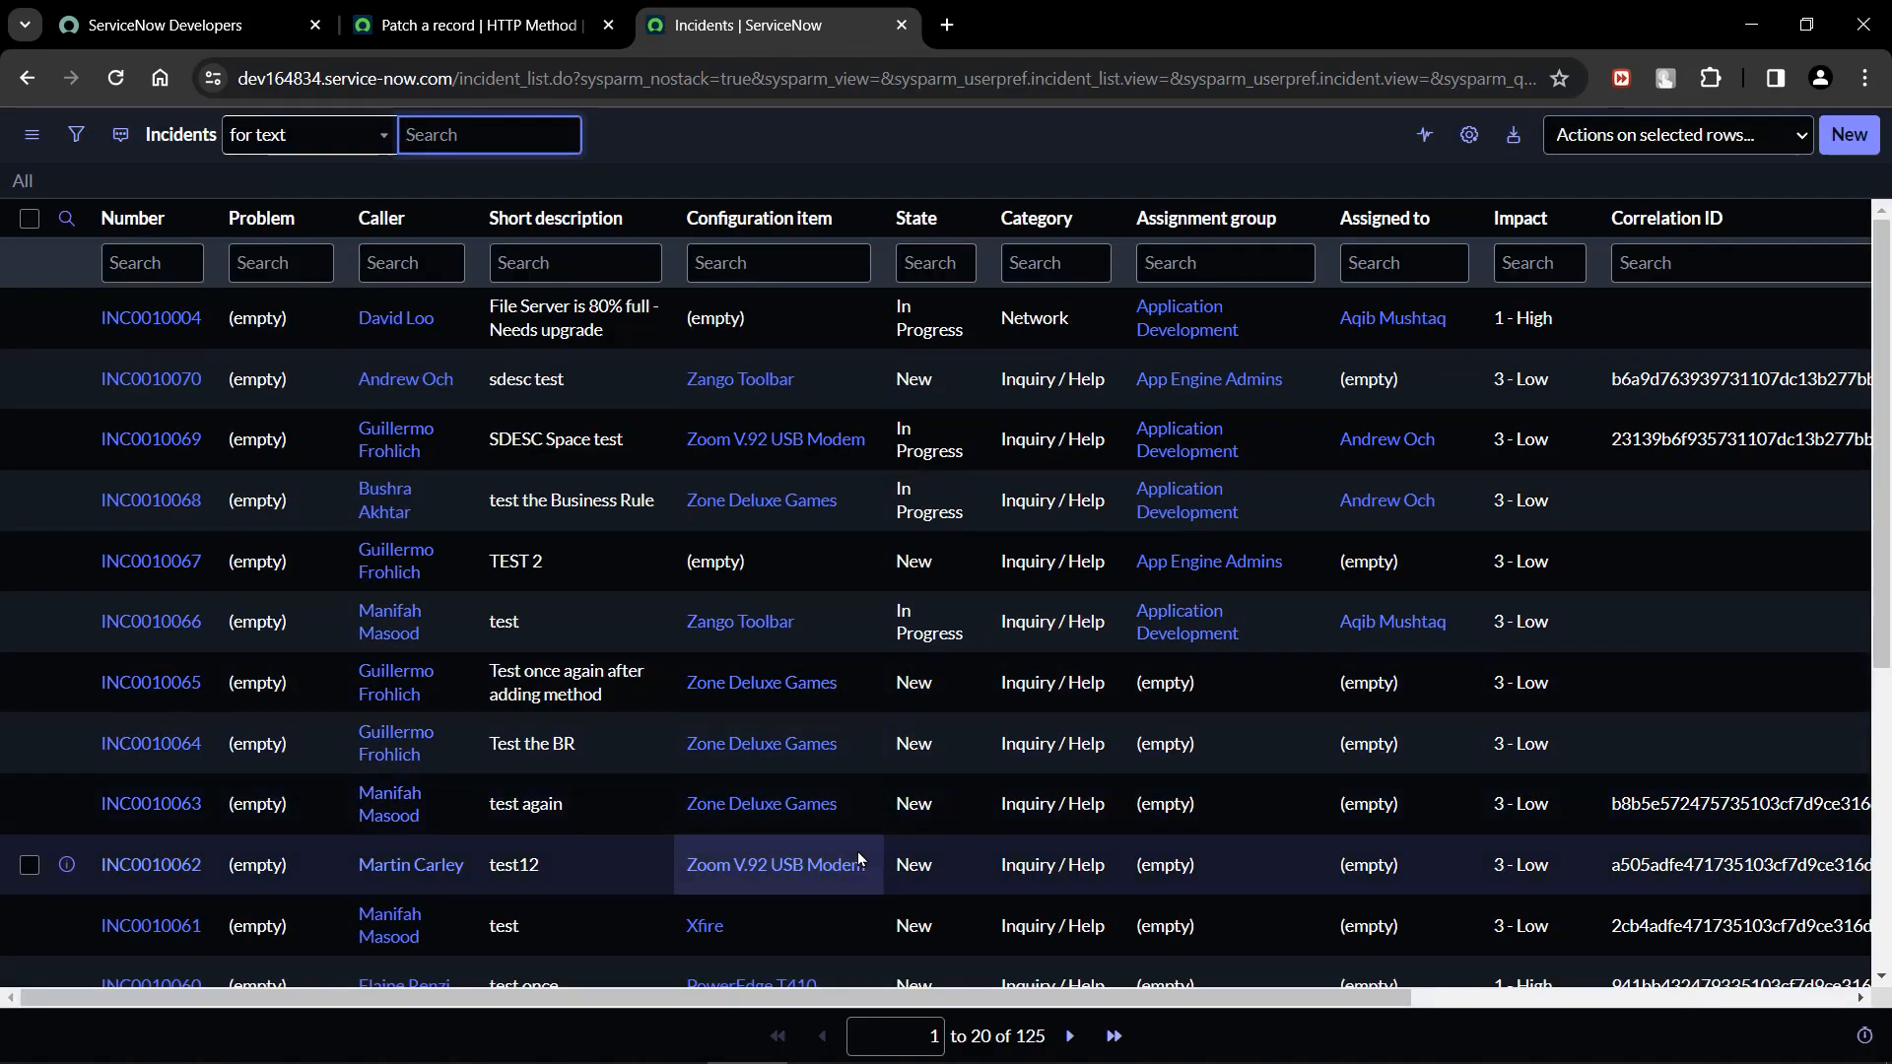
Copy the configuration item name "Zone Deluxe Games" from the incident list into the test value of the ci variable.
drag(840, 752, 690, 734)
key(ctrl+c)
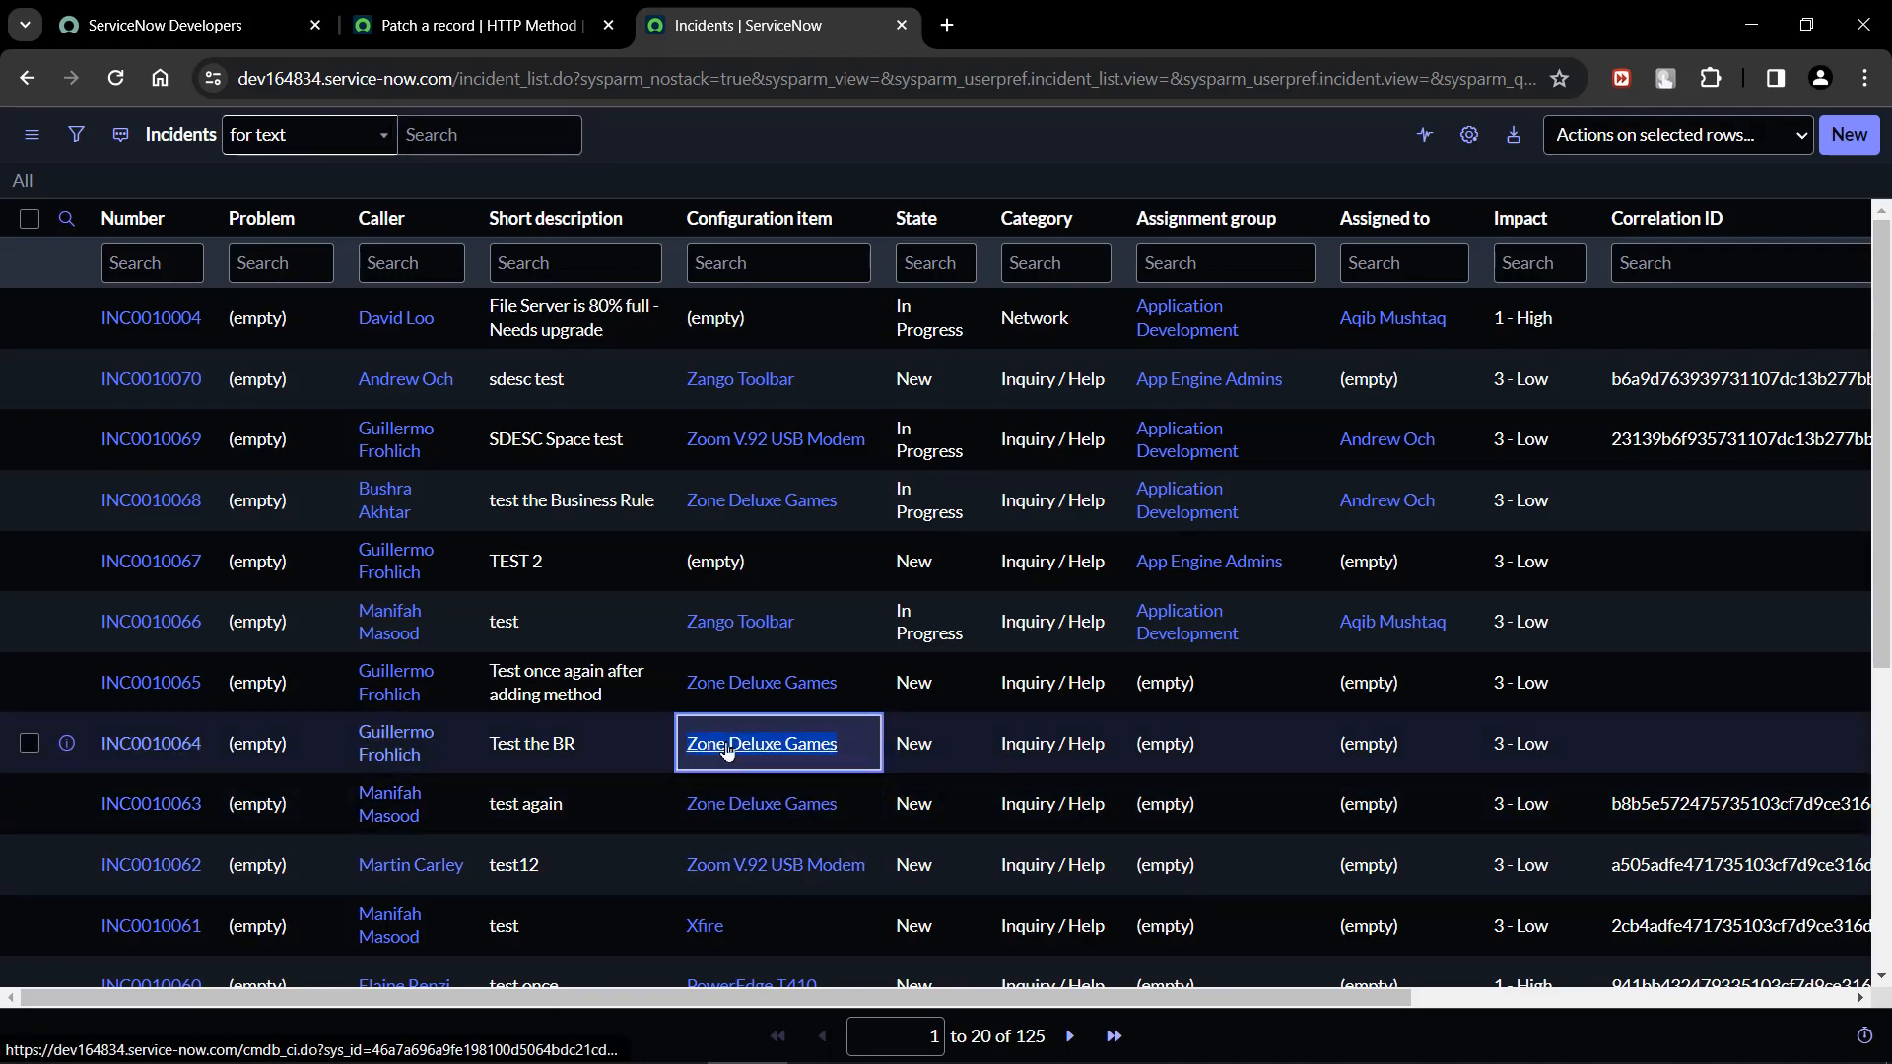
click(480, 25)
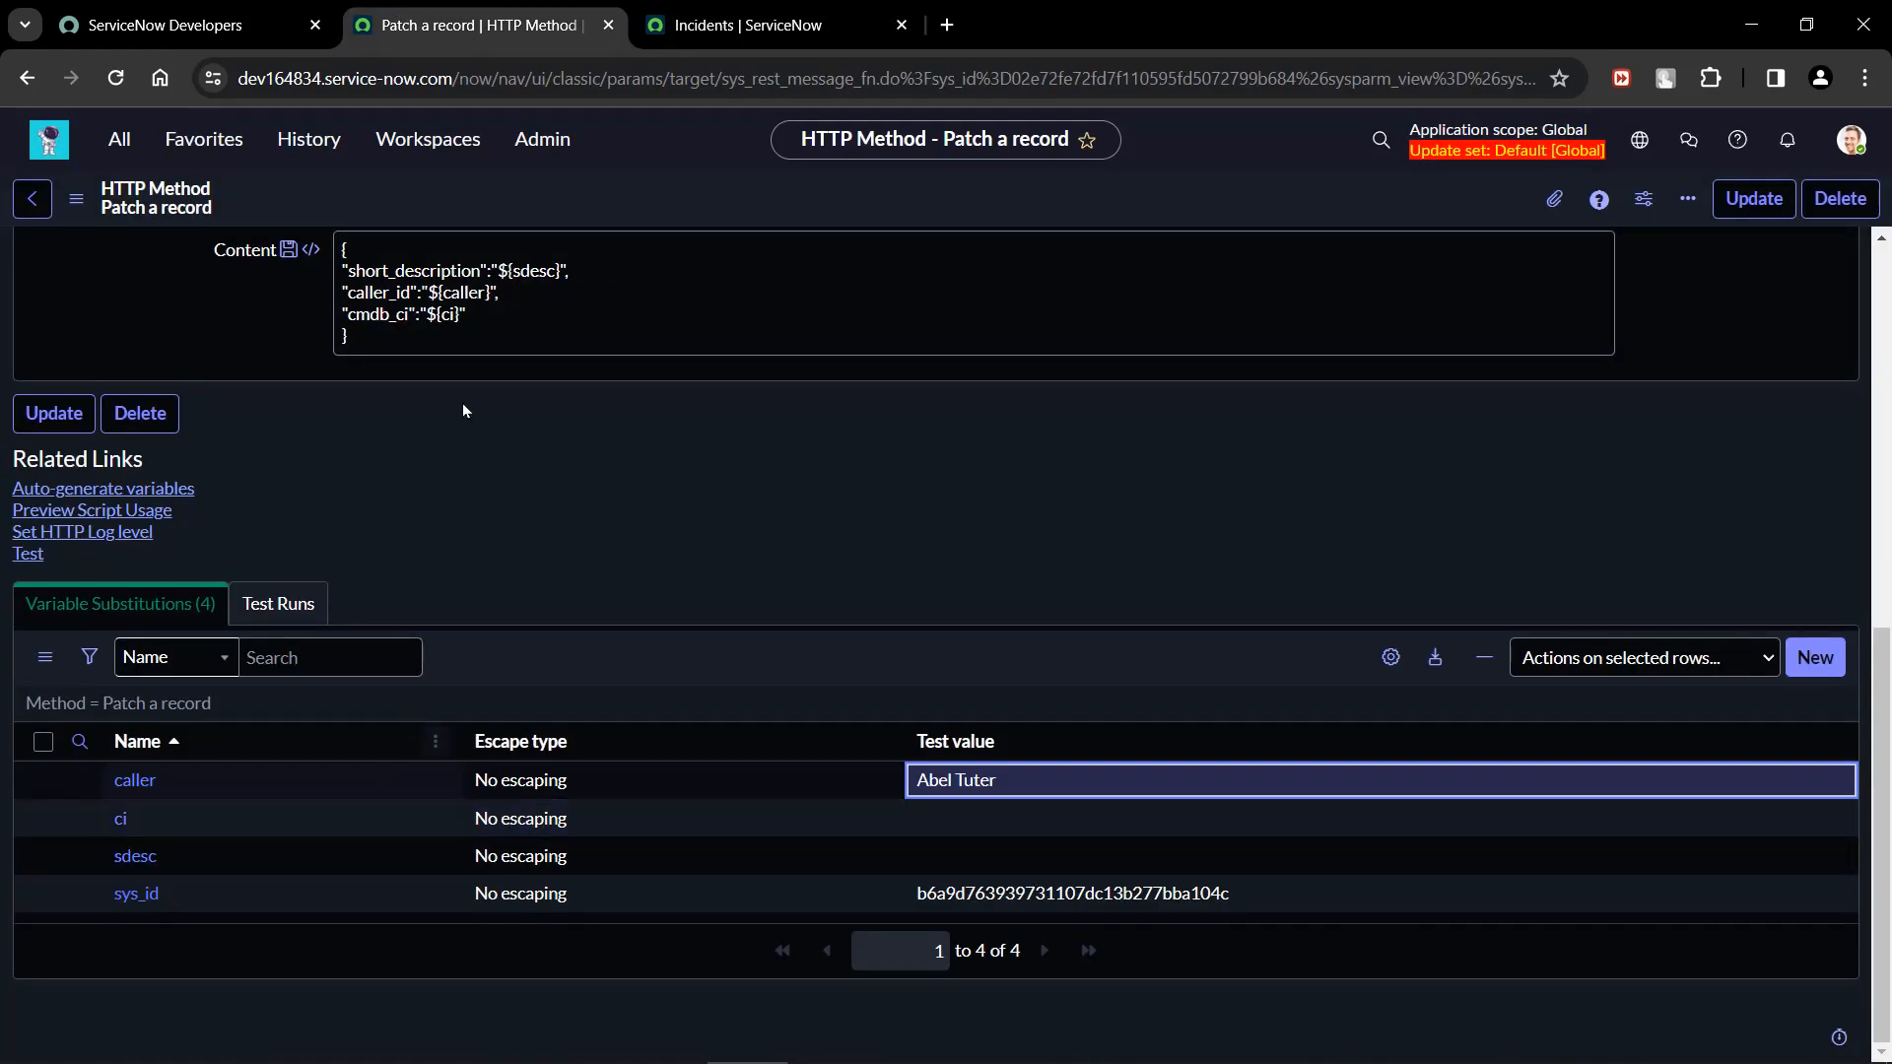
click(746, 25)
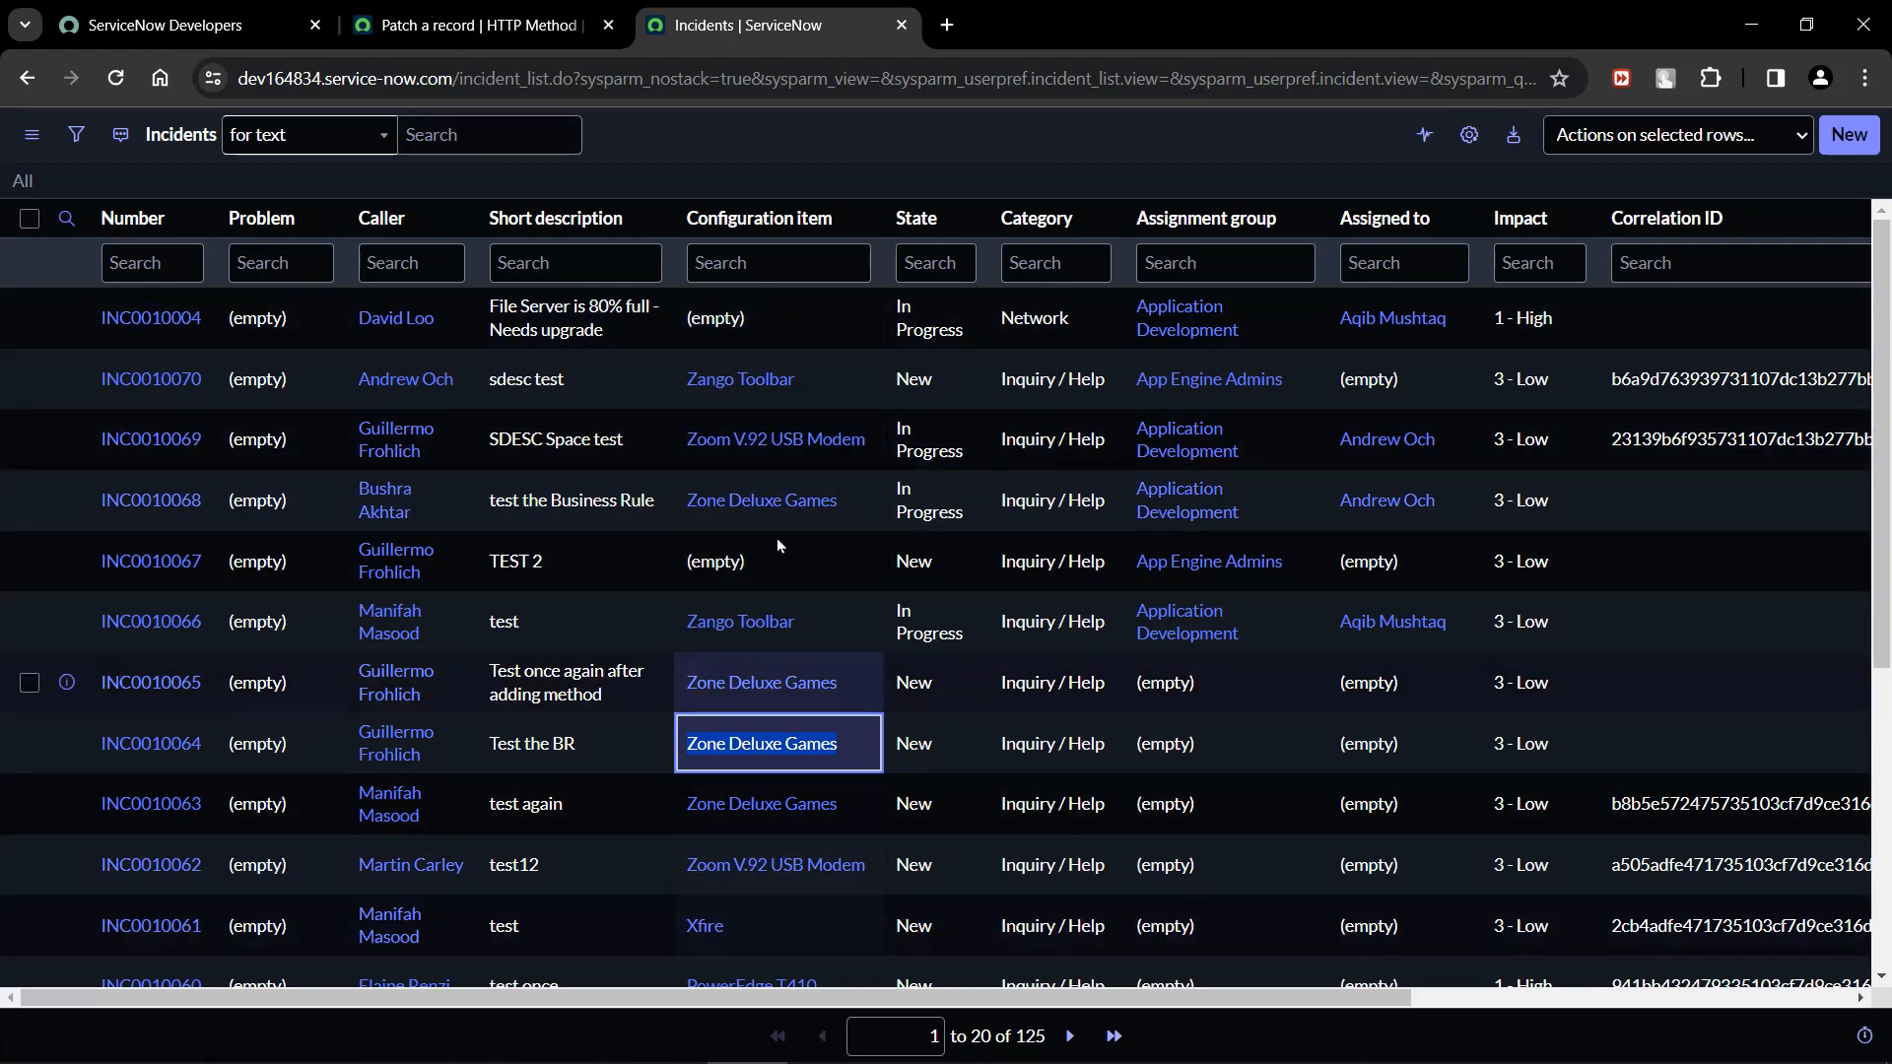
click(480, 10)
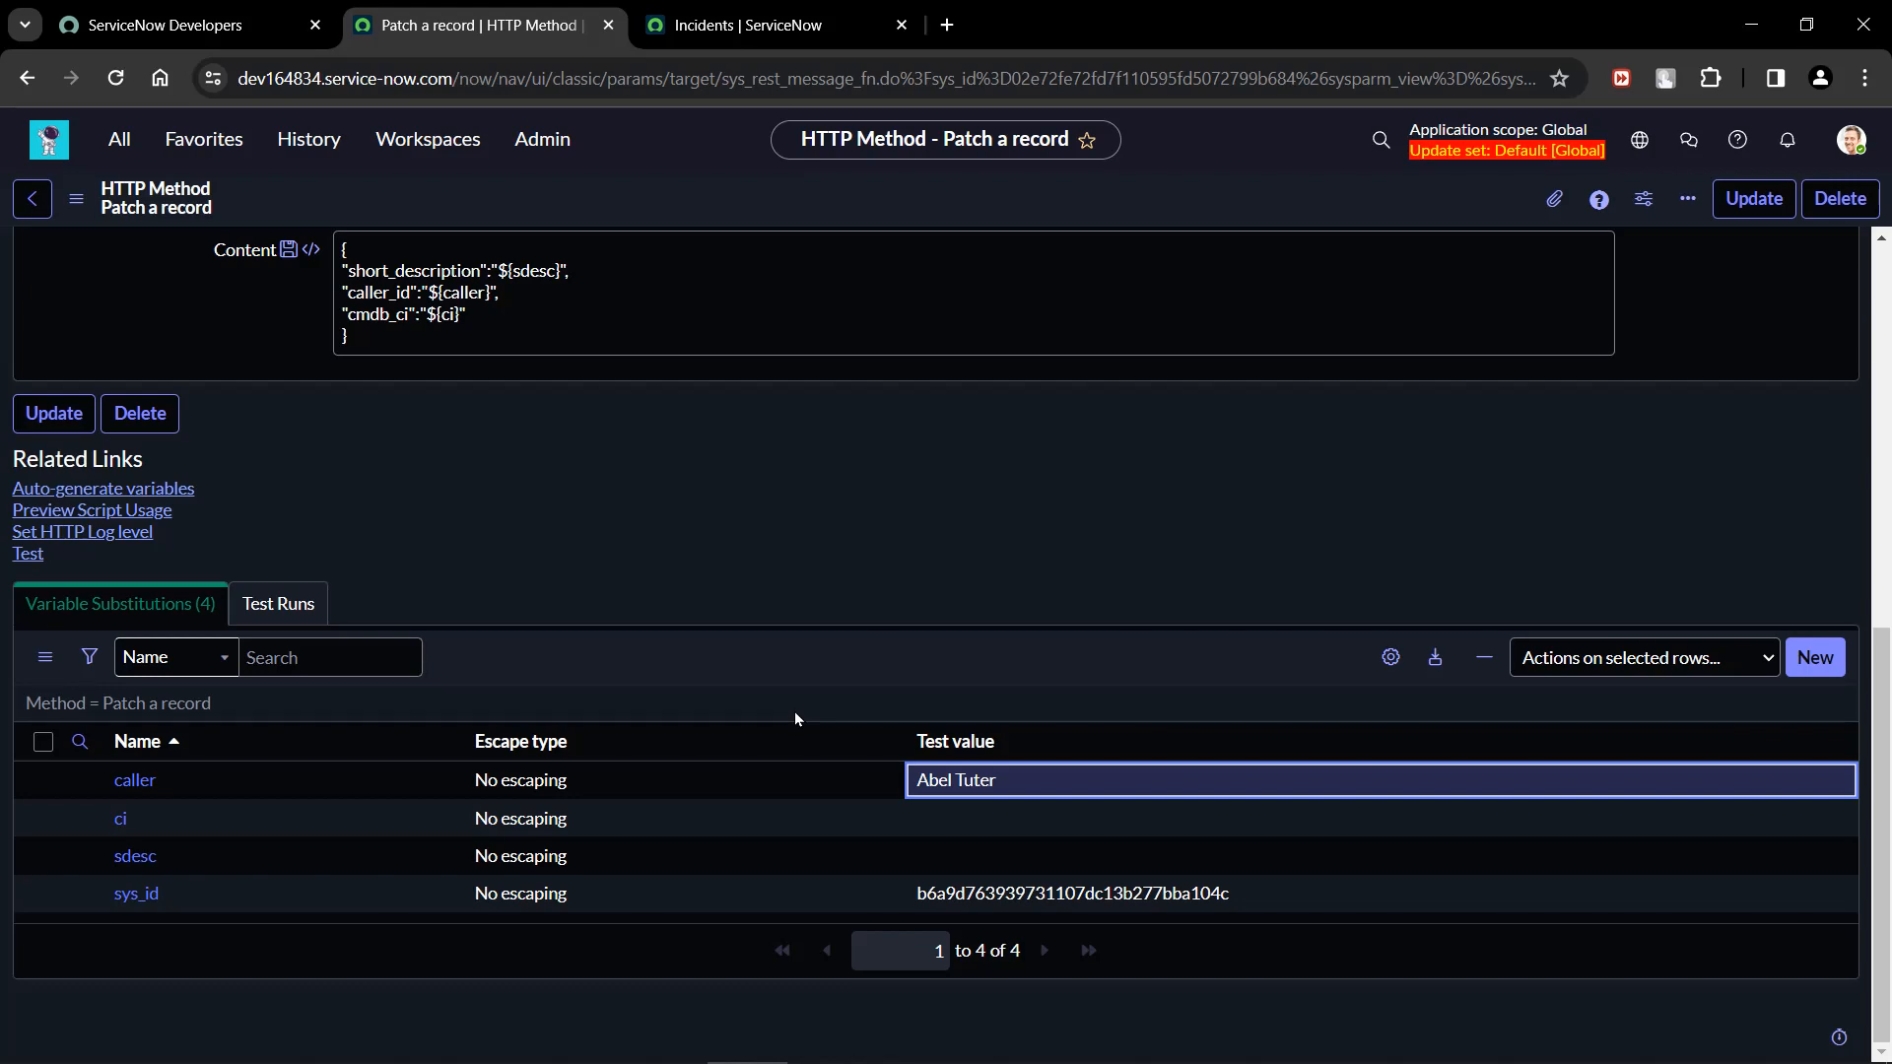
click(1061, 830)
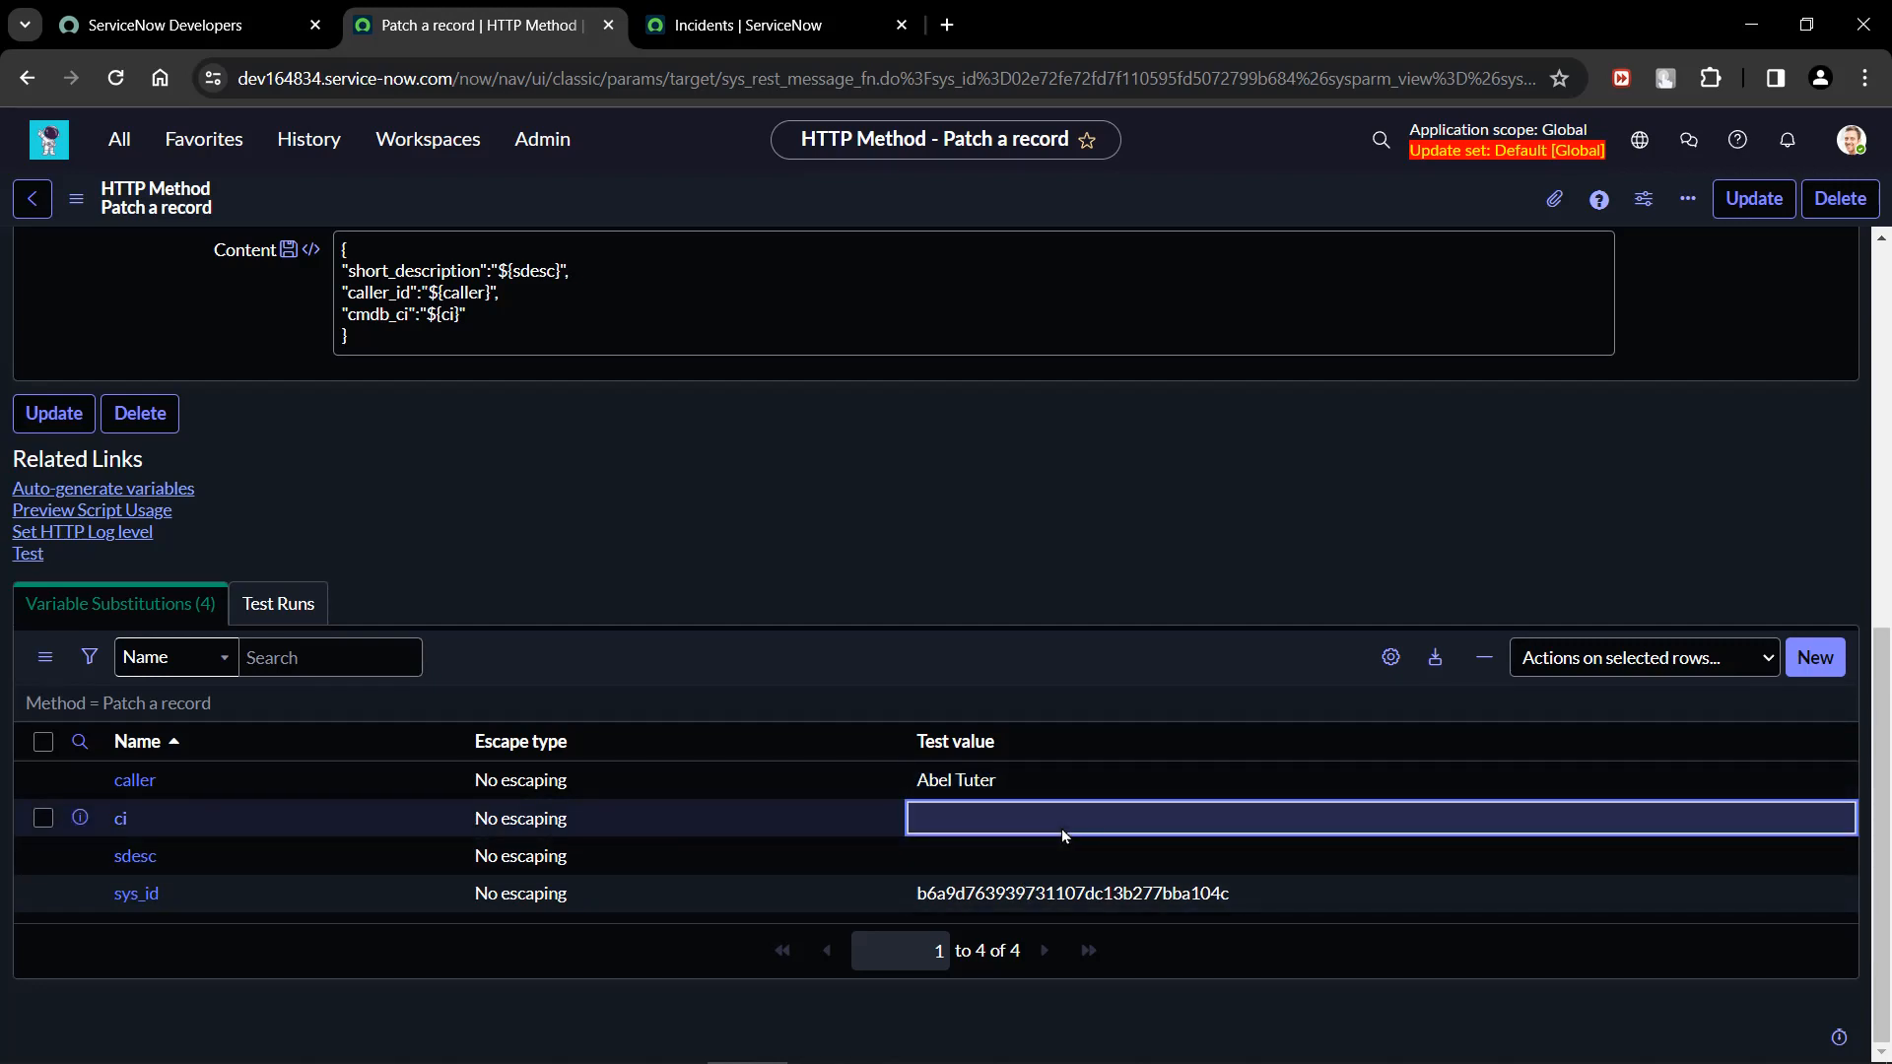
click(1061, 830)
key(ctrl+v)
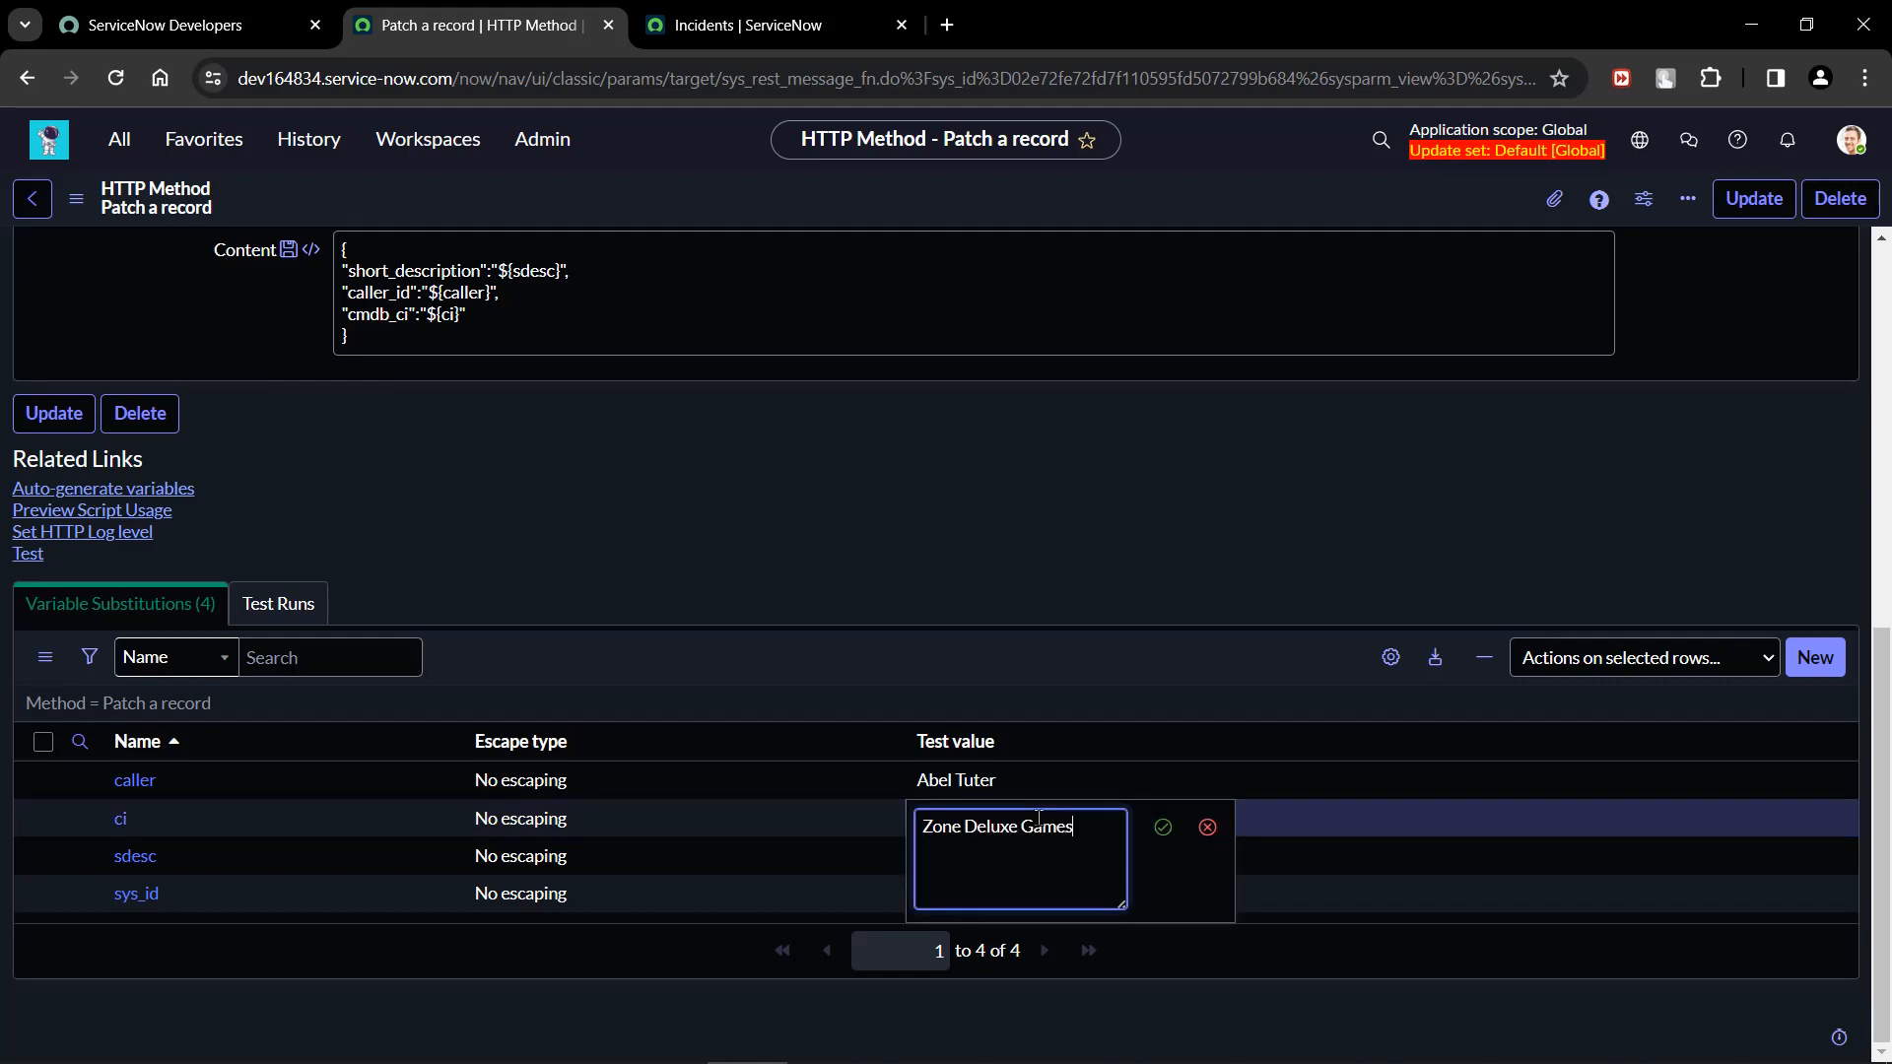
key(Return)
Set the test value of the sdesc variable to "test the patch connection".
click(1050, 853)
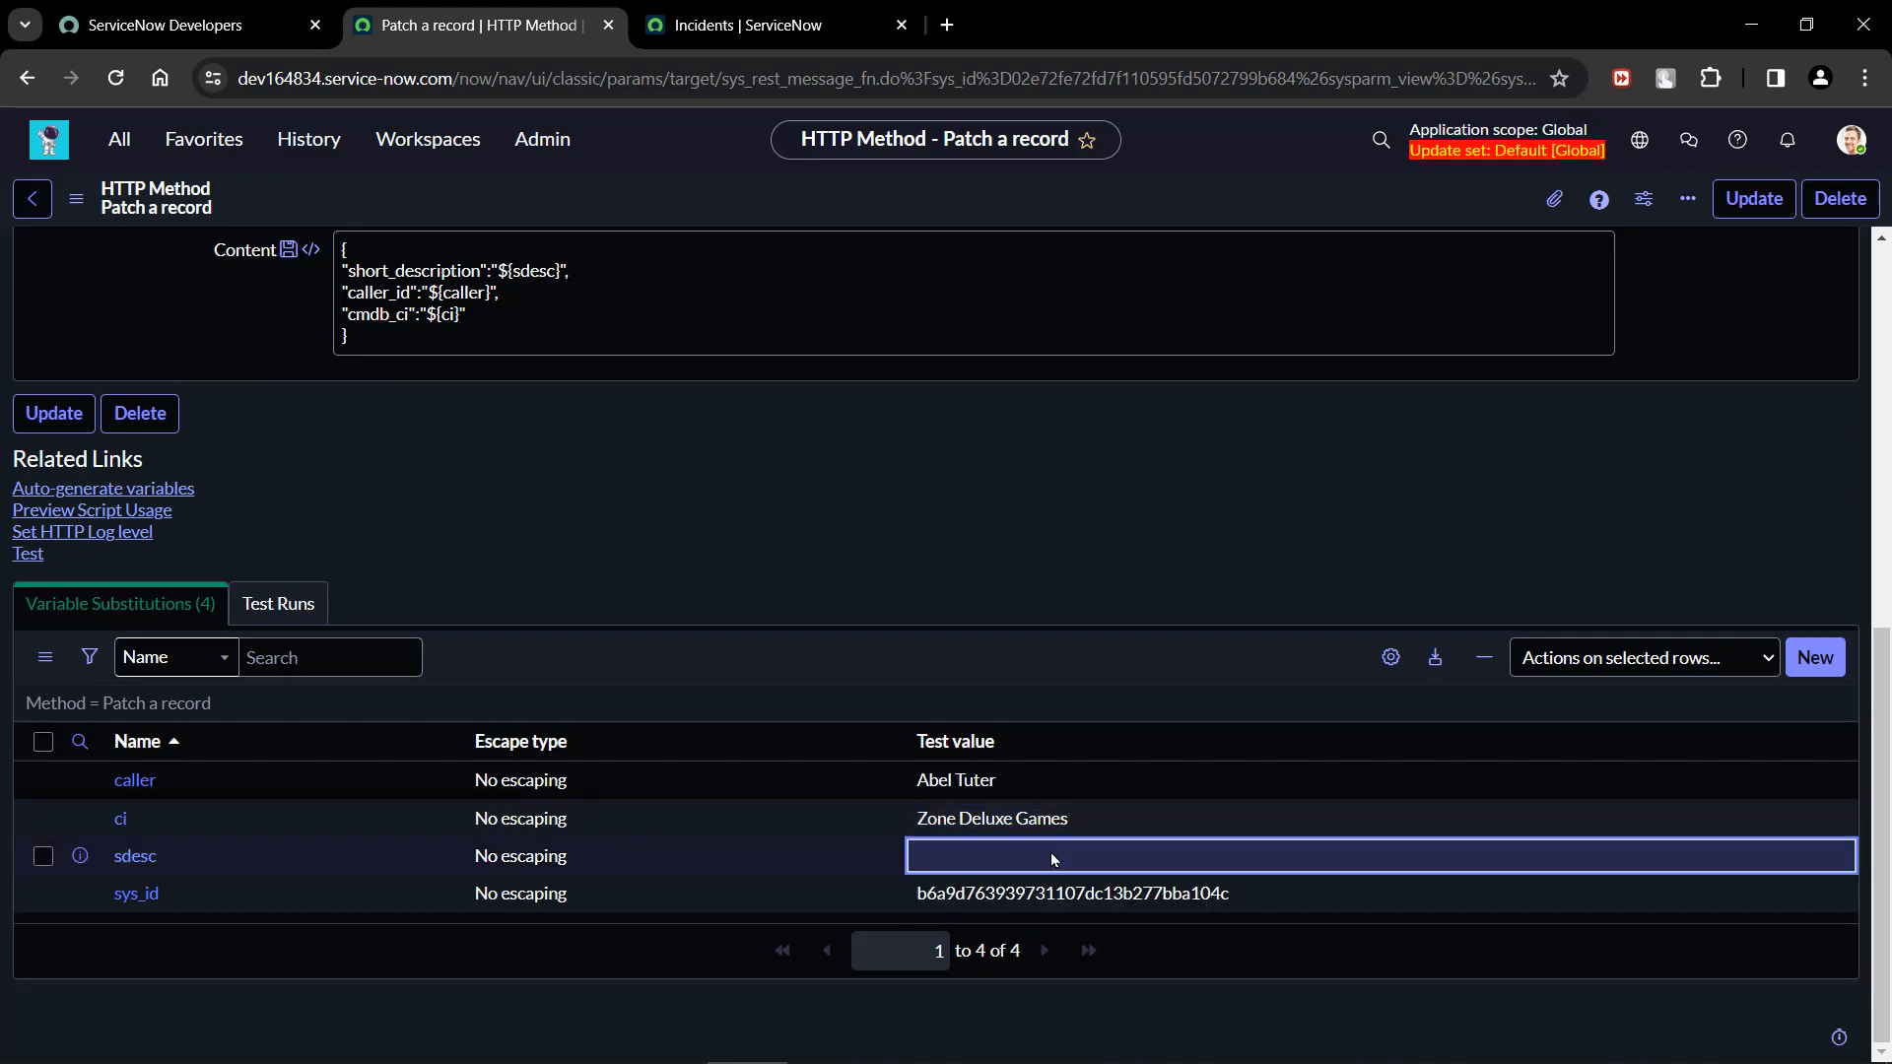
click(1050, 853)
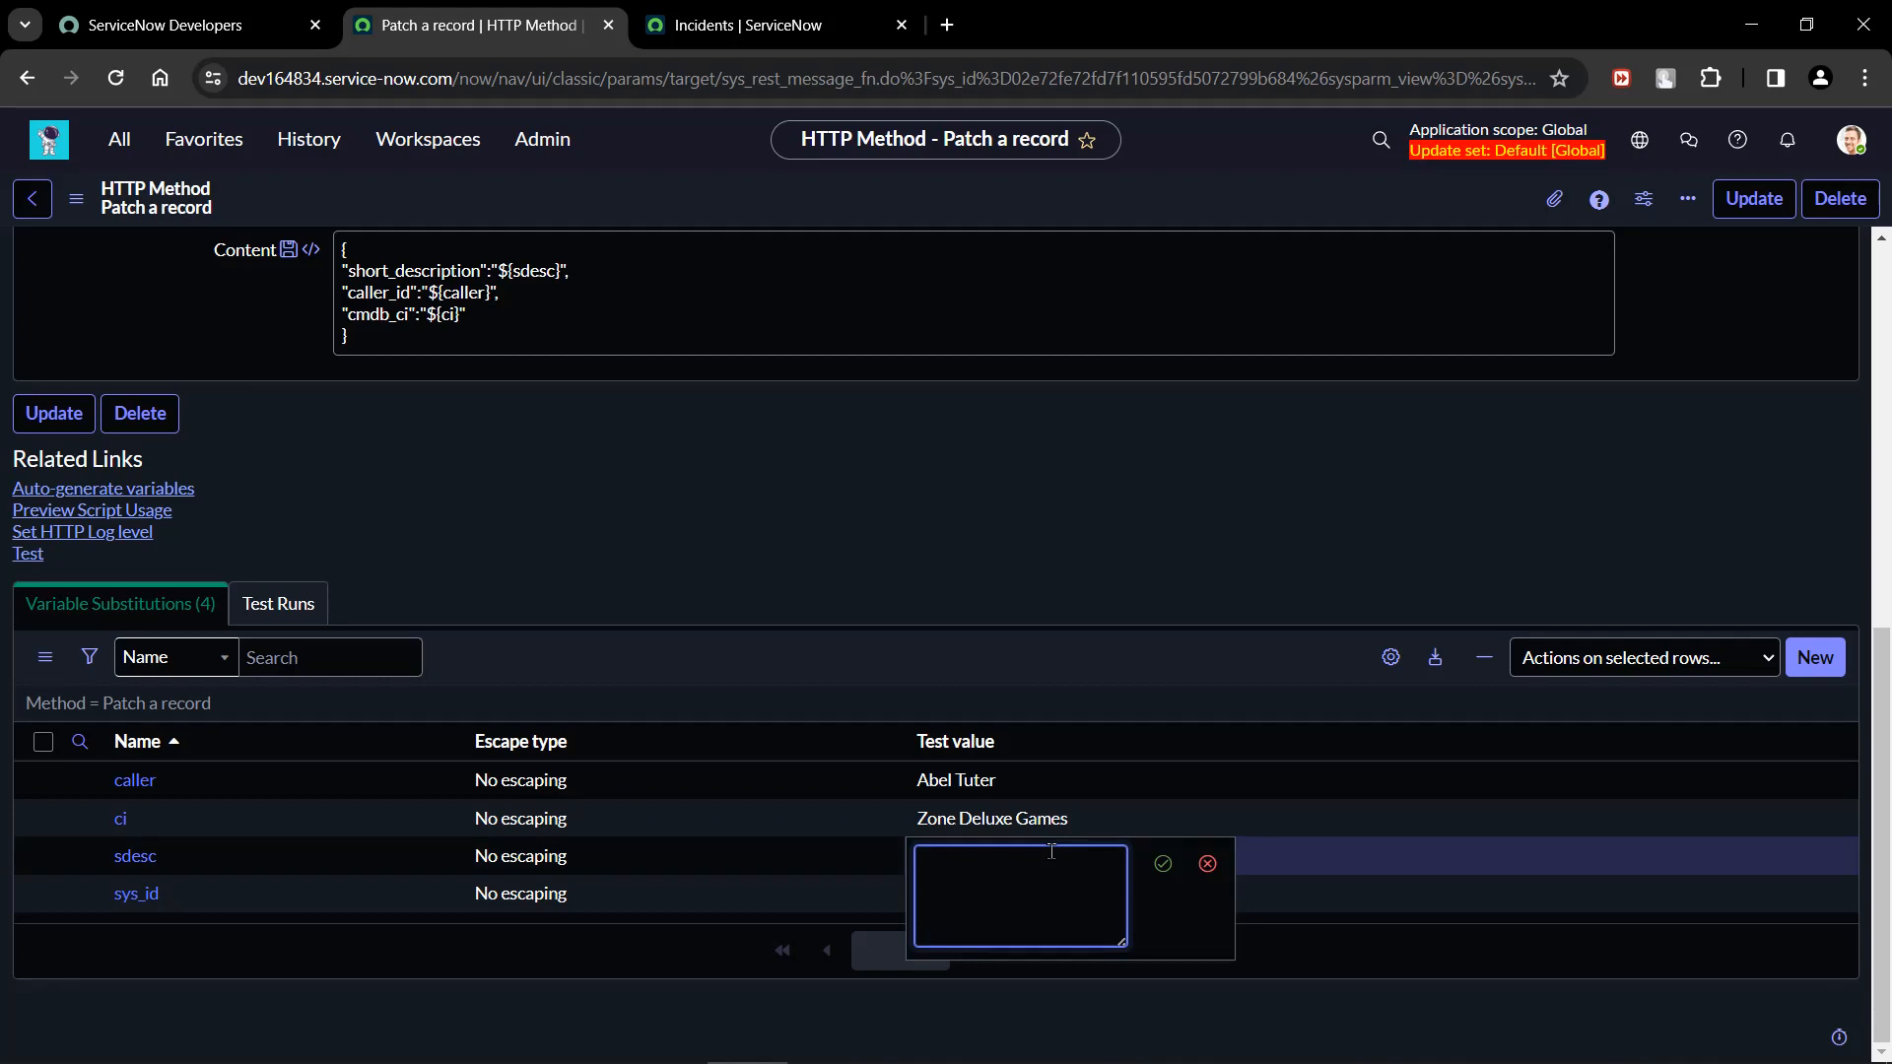
text(test the patch connection)
key(Return)
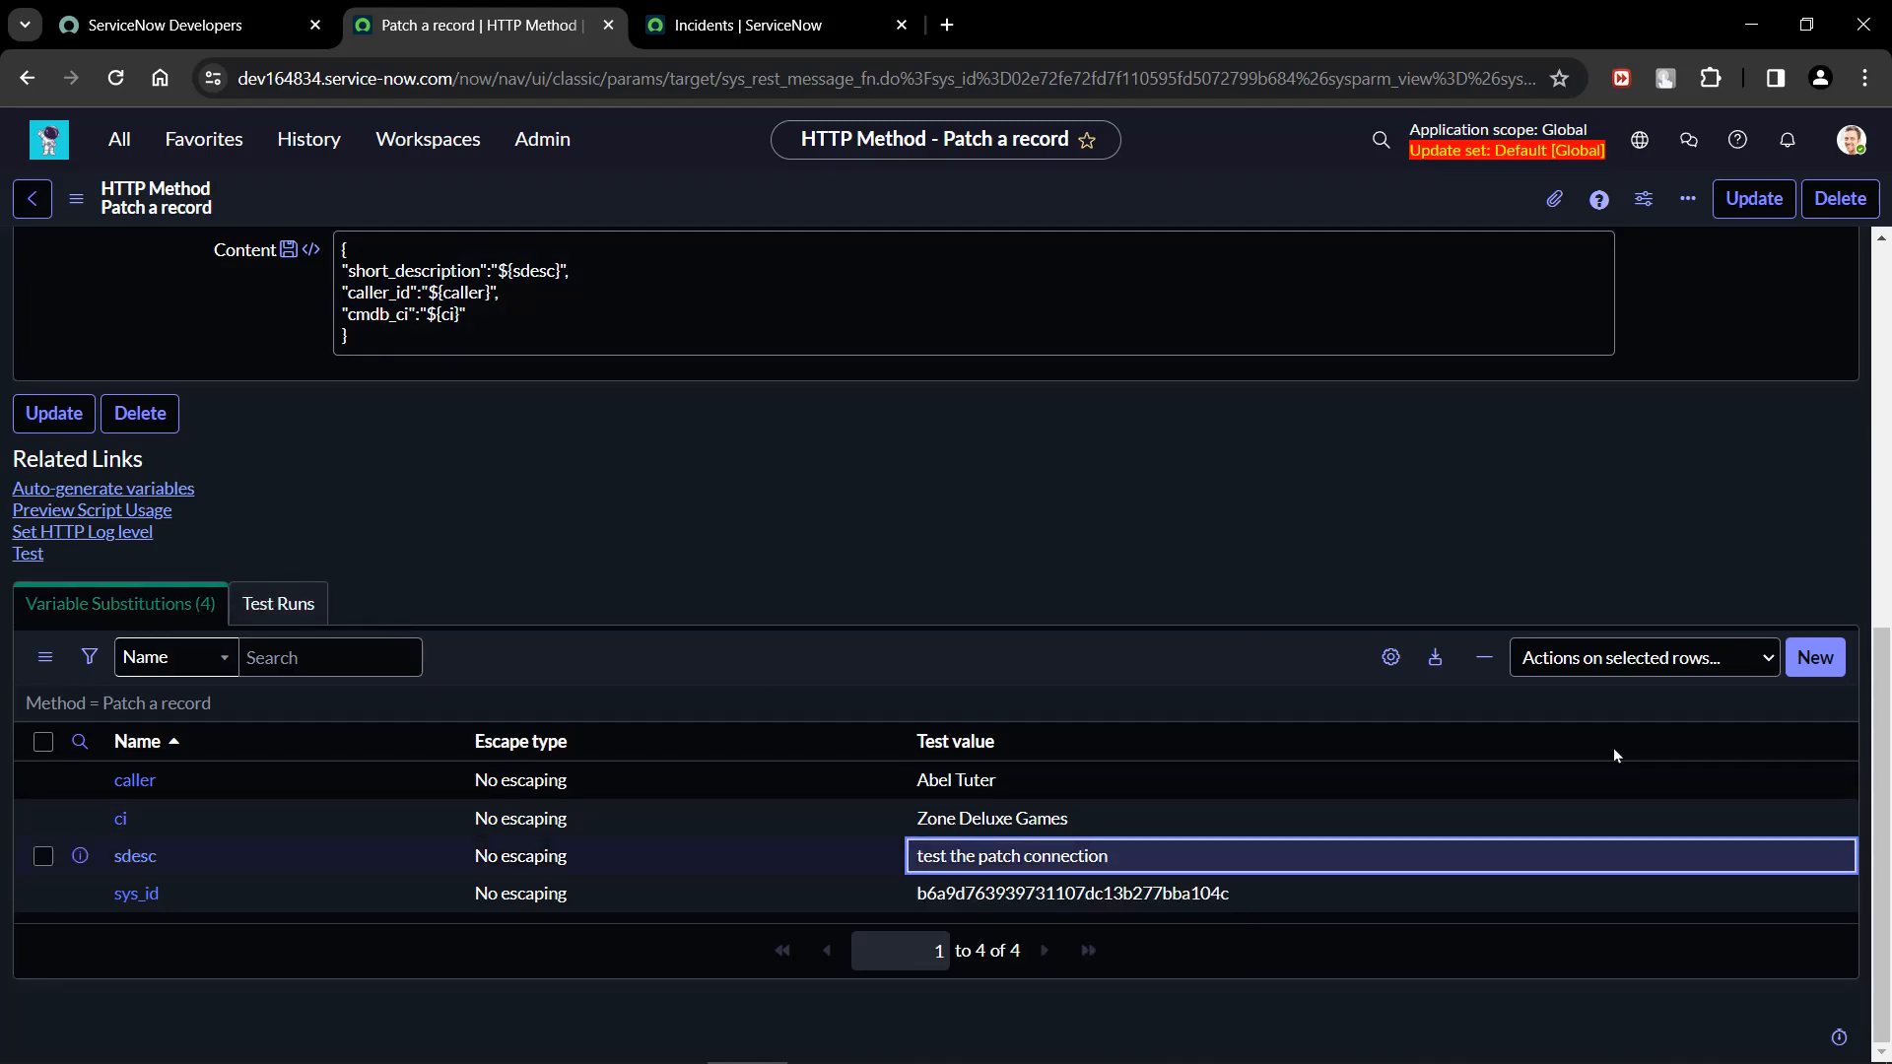
Run a test of the "Patch a record" method and check the HTTP status, content and response of the test run.
click(26, 565)
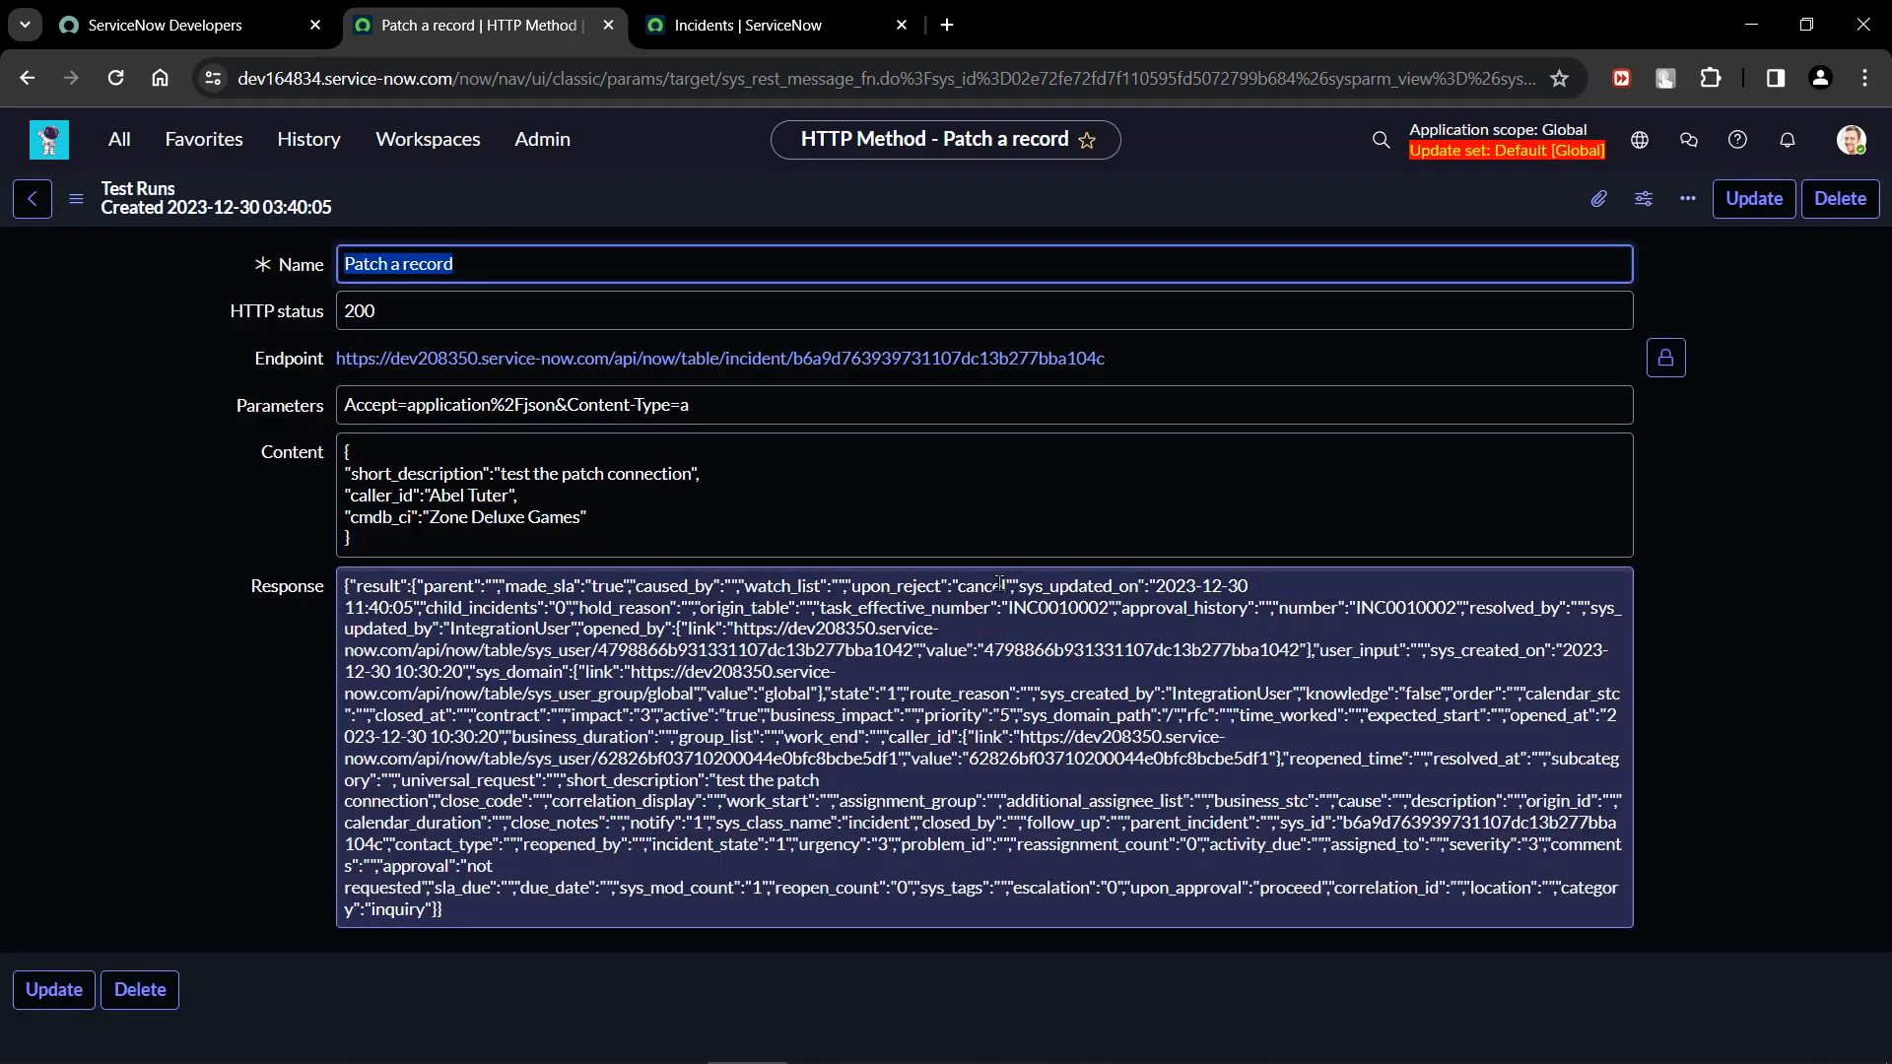
click(166, 394)
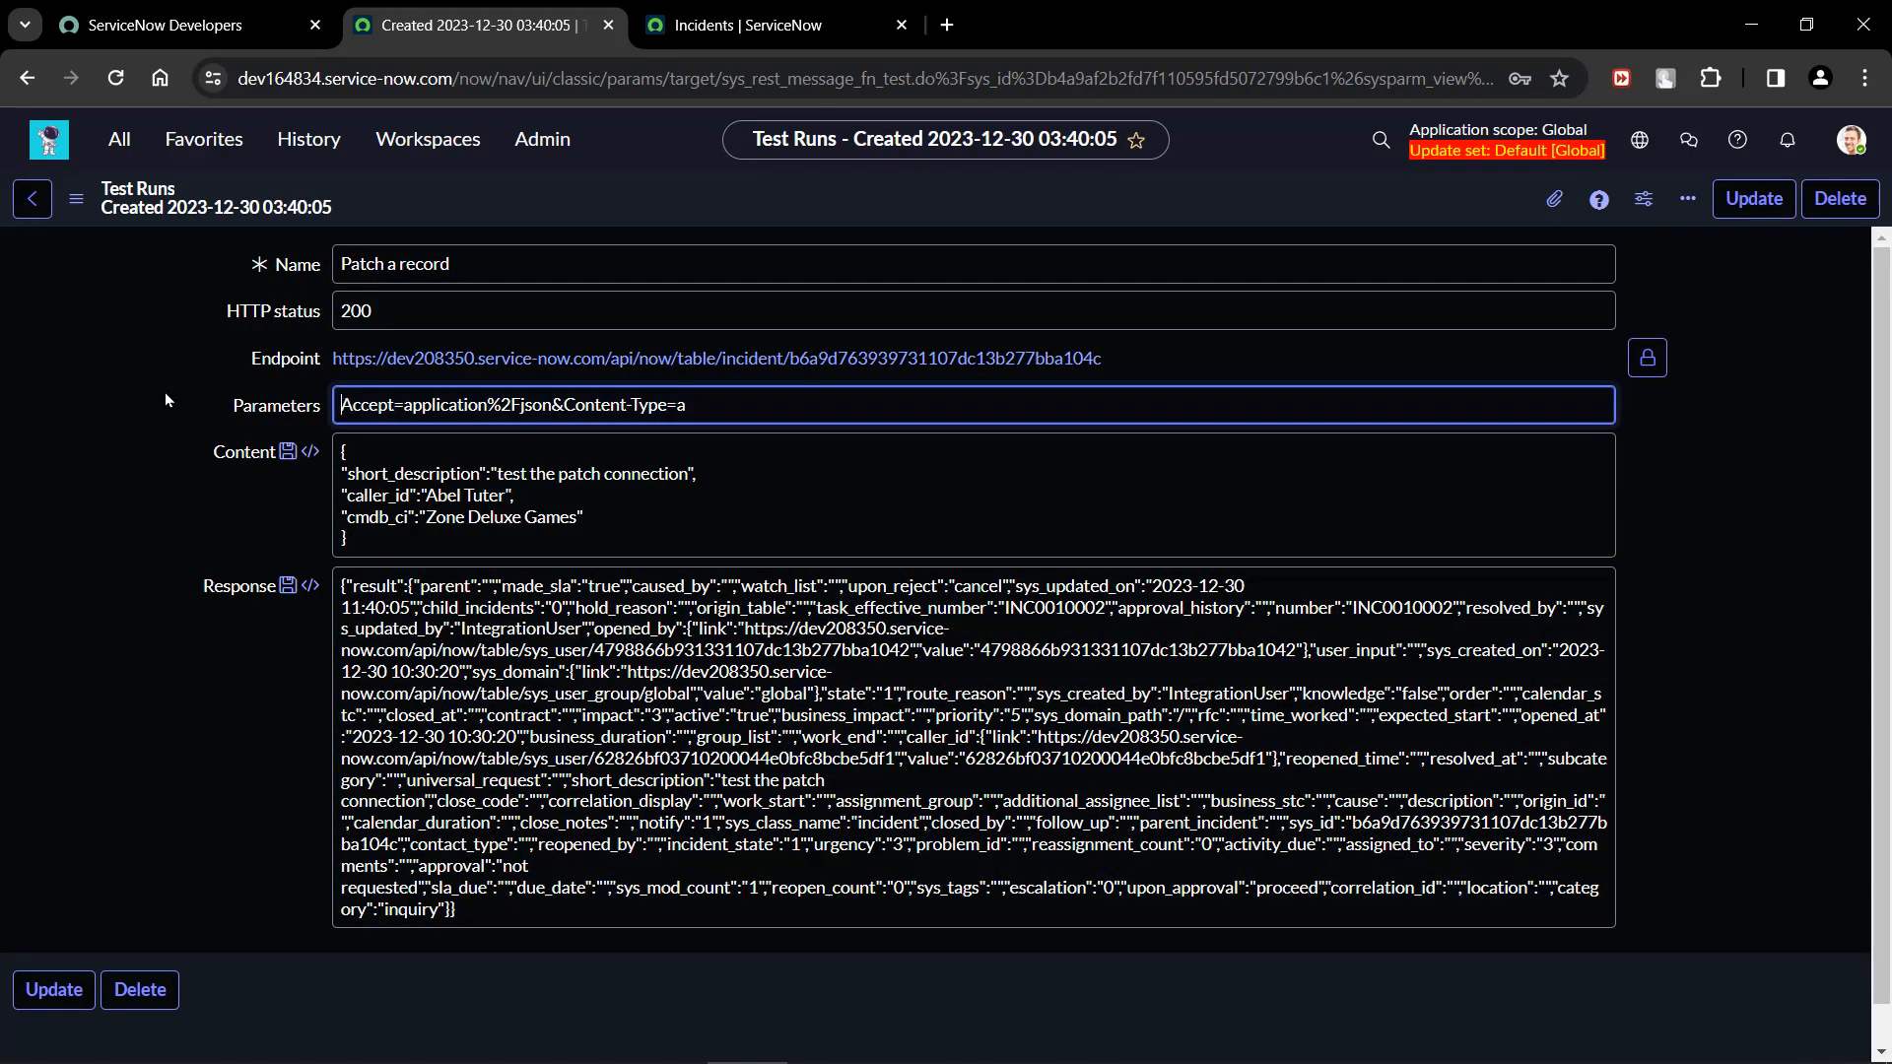
Check the HTTP status of the test run and copy the whole result object, without its outer wrapper, from the Response.
click(327, 319)
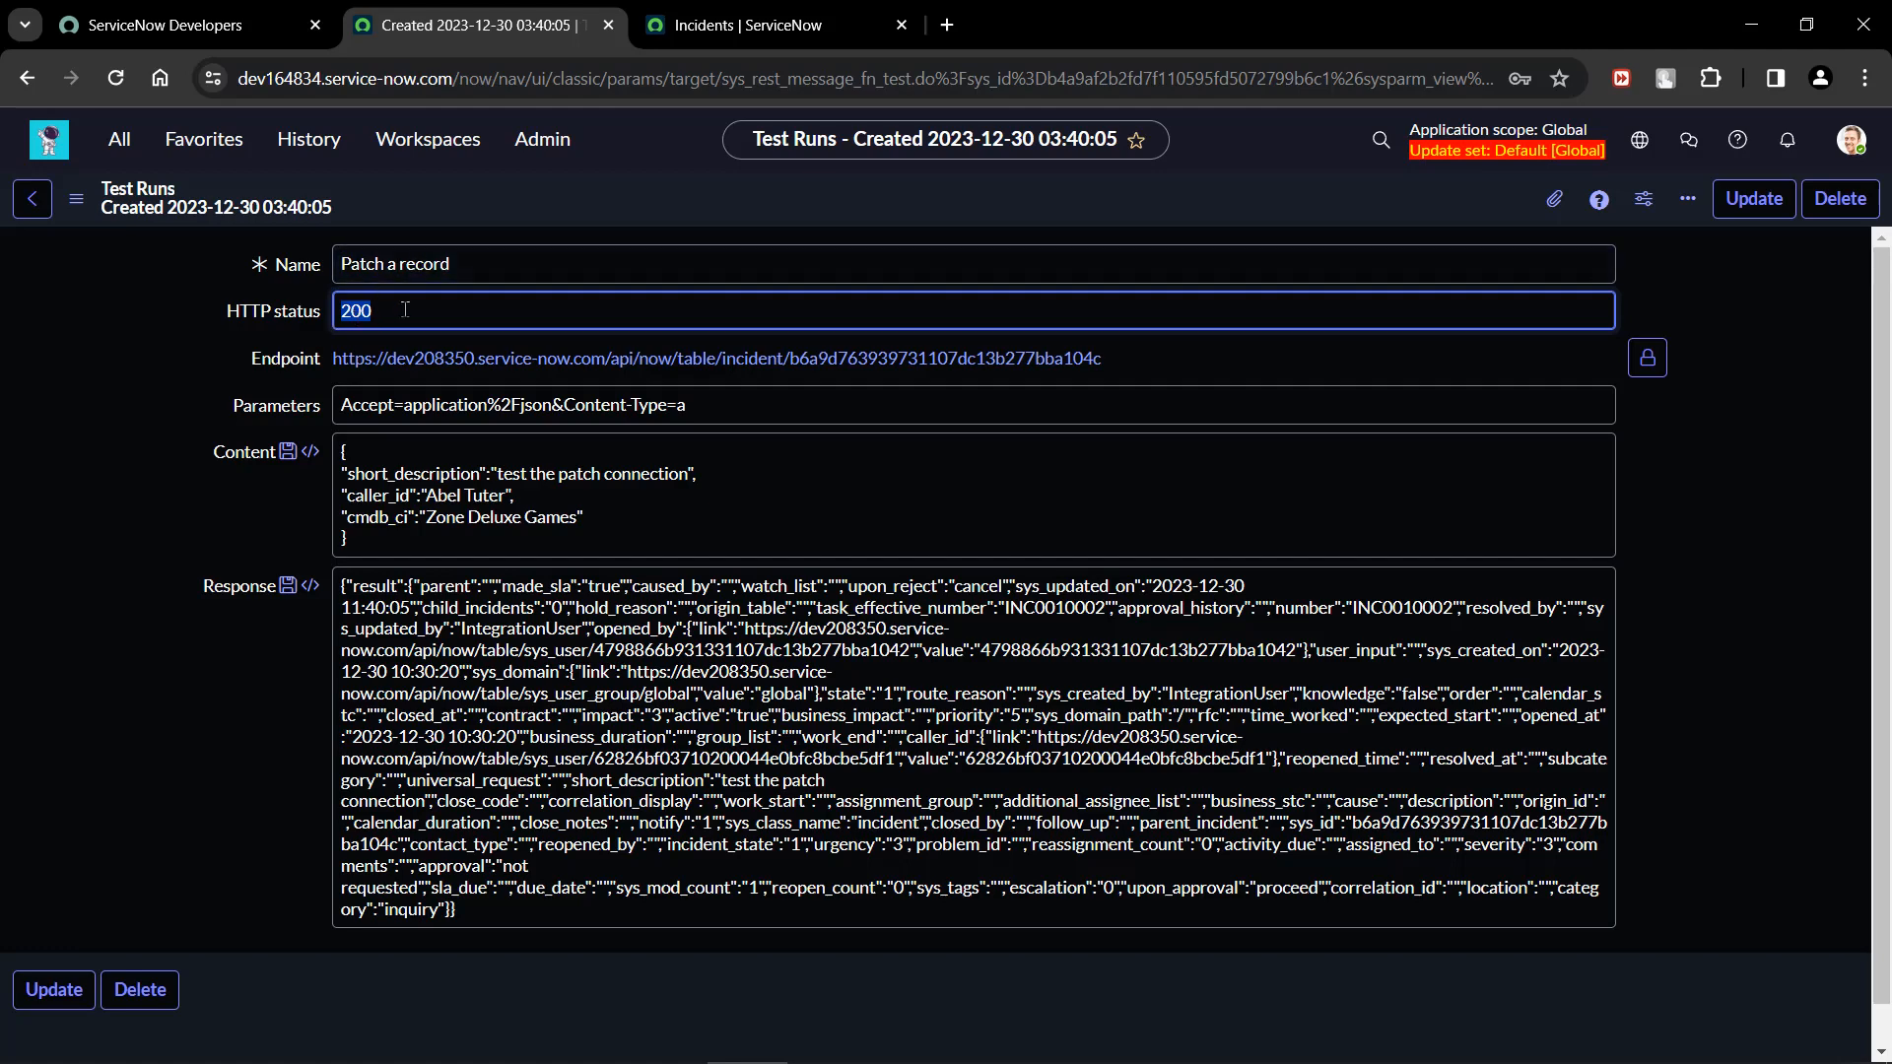
click(78, 801)
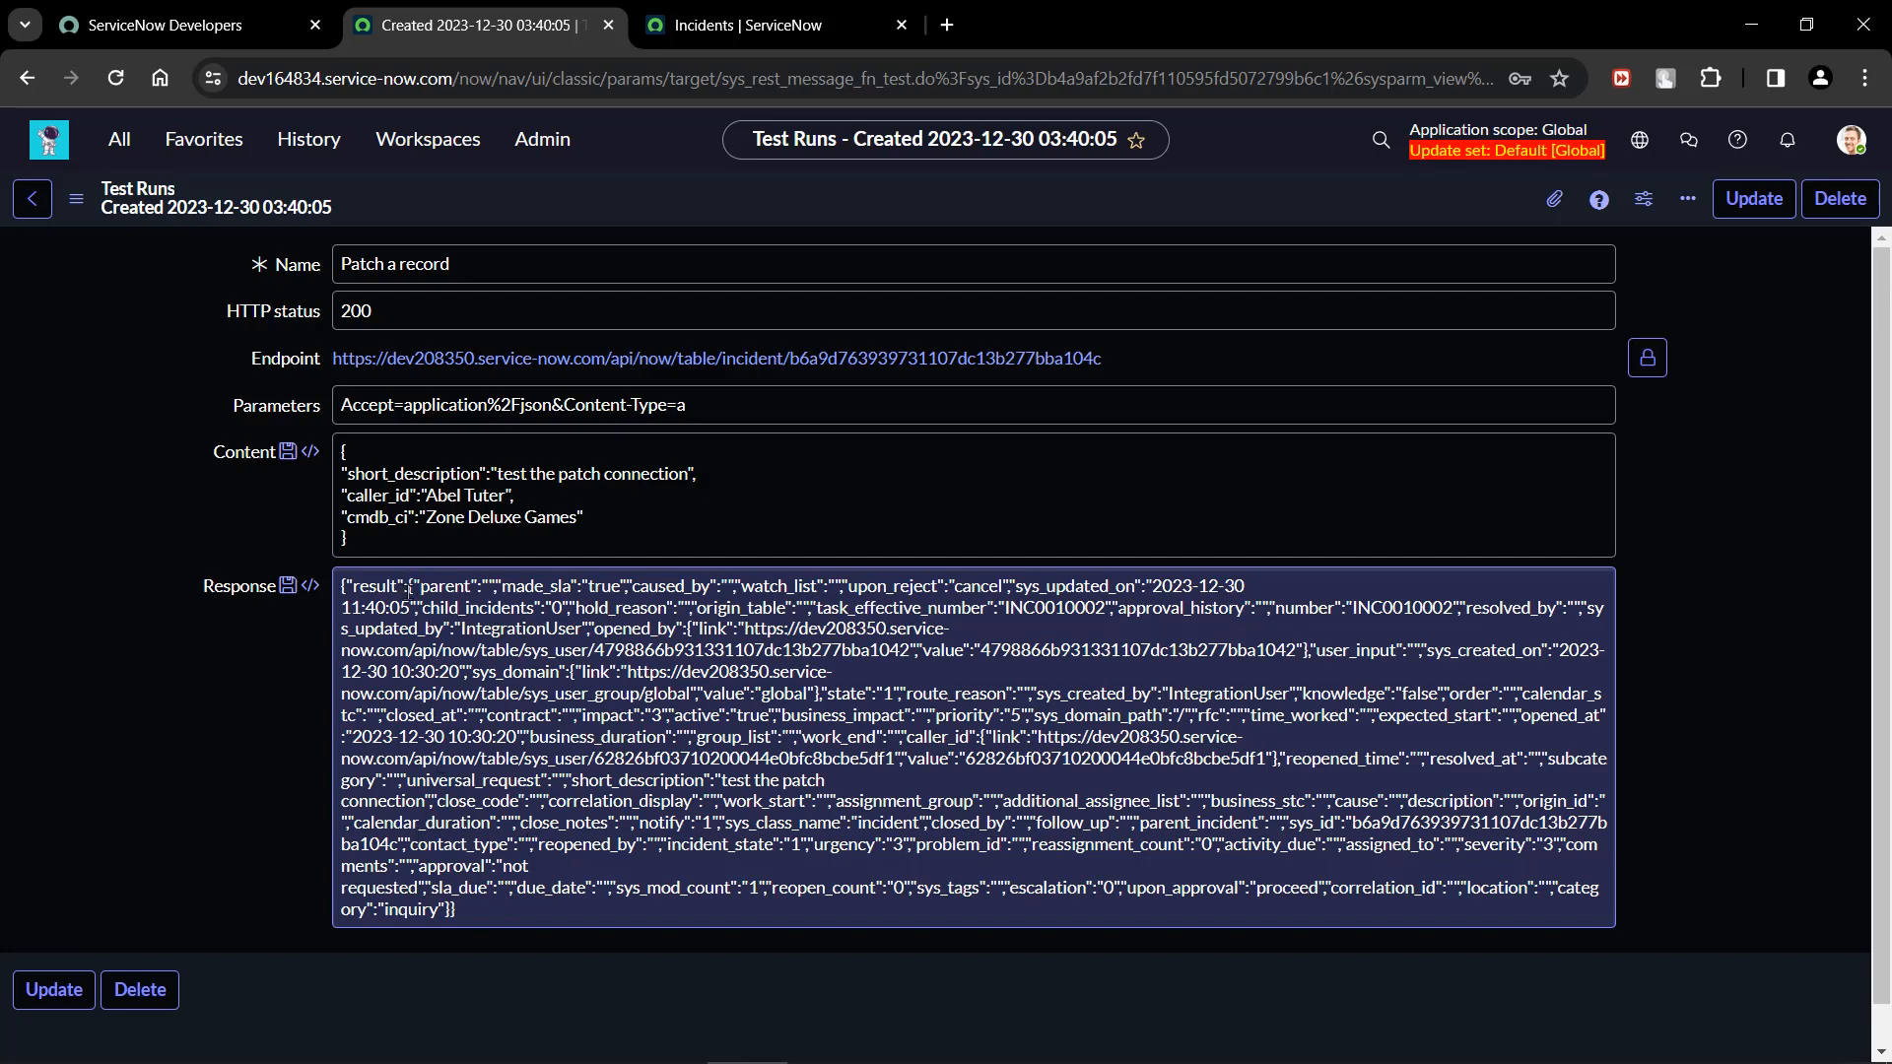
drag(412, 587, 454, 889)
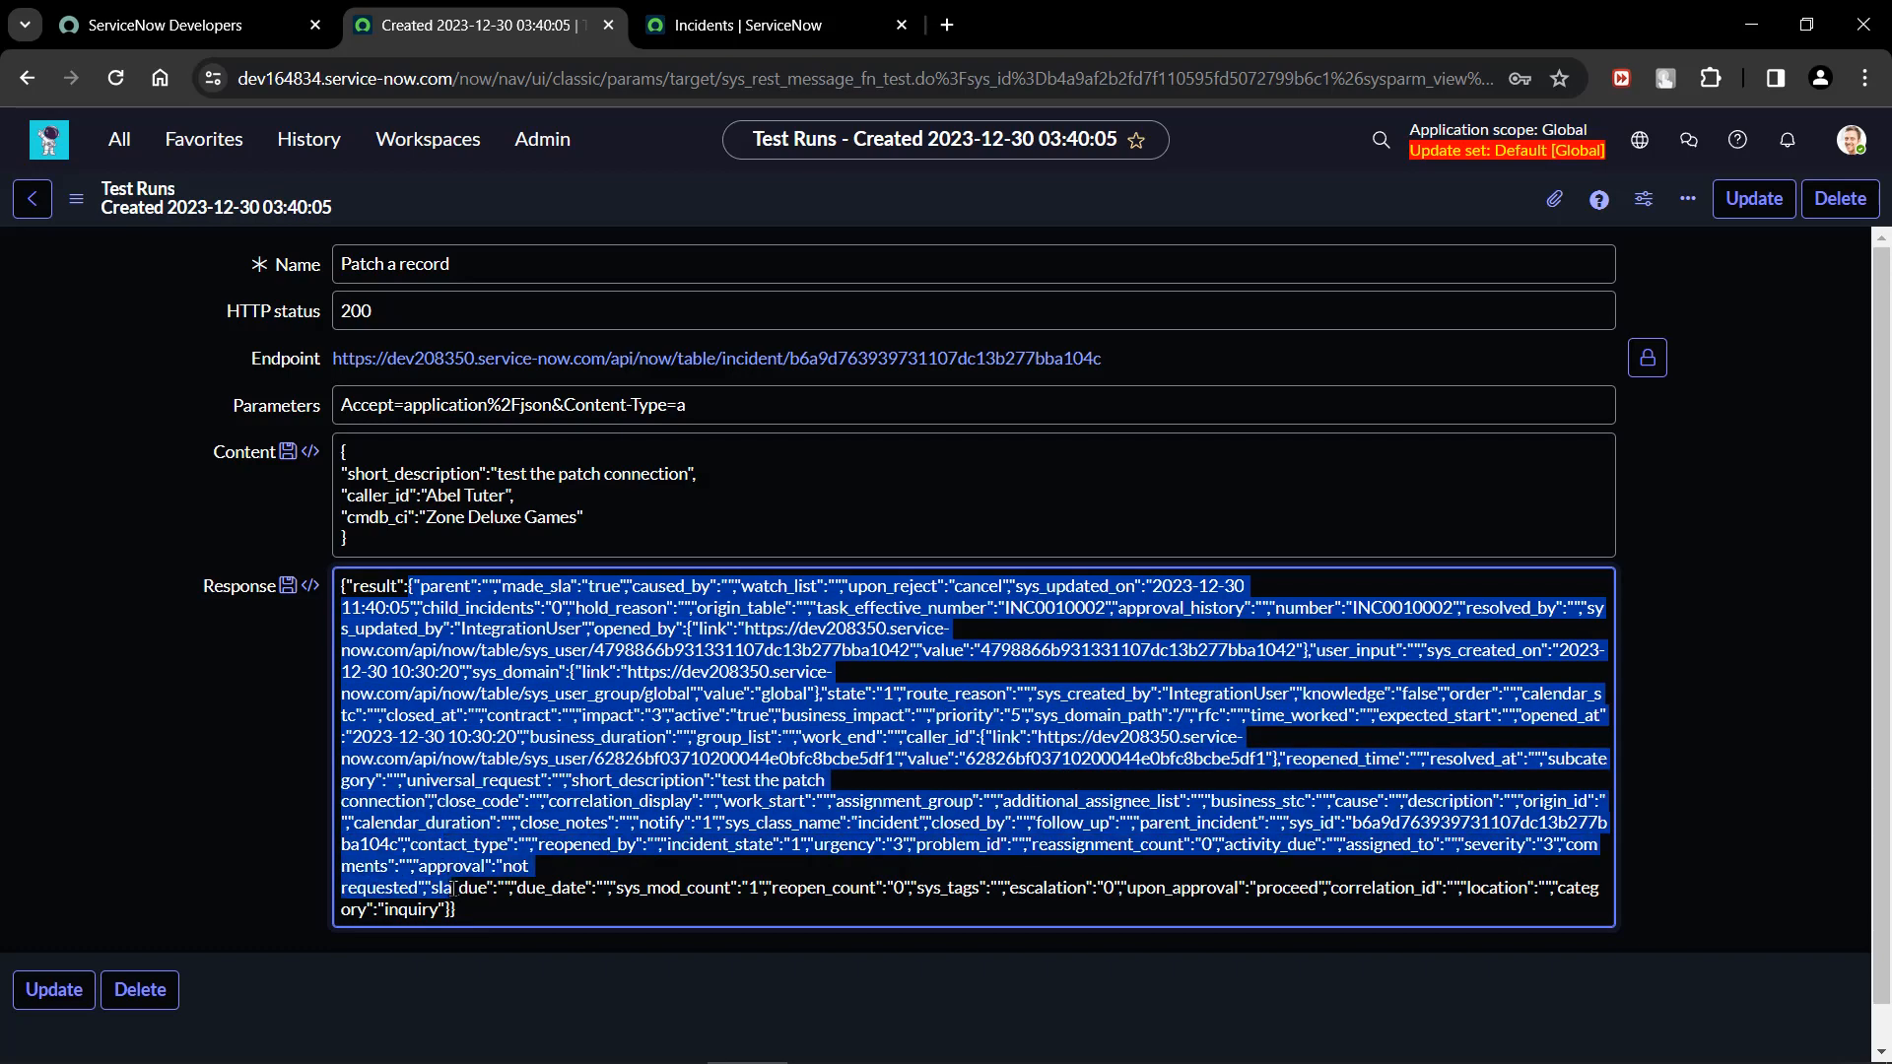
drag(454, 894, 450, 907)
key(ctrl+c)
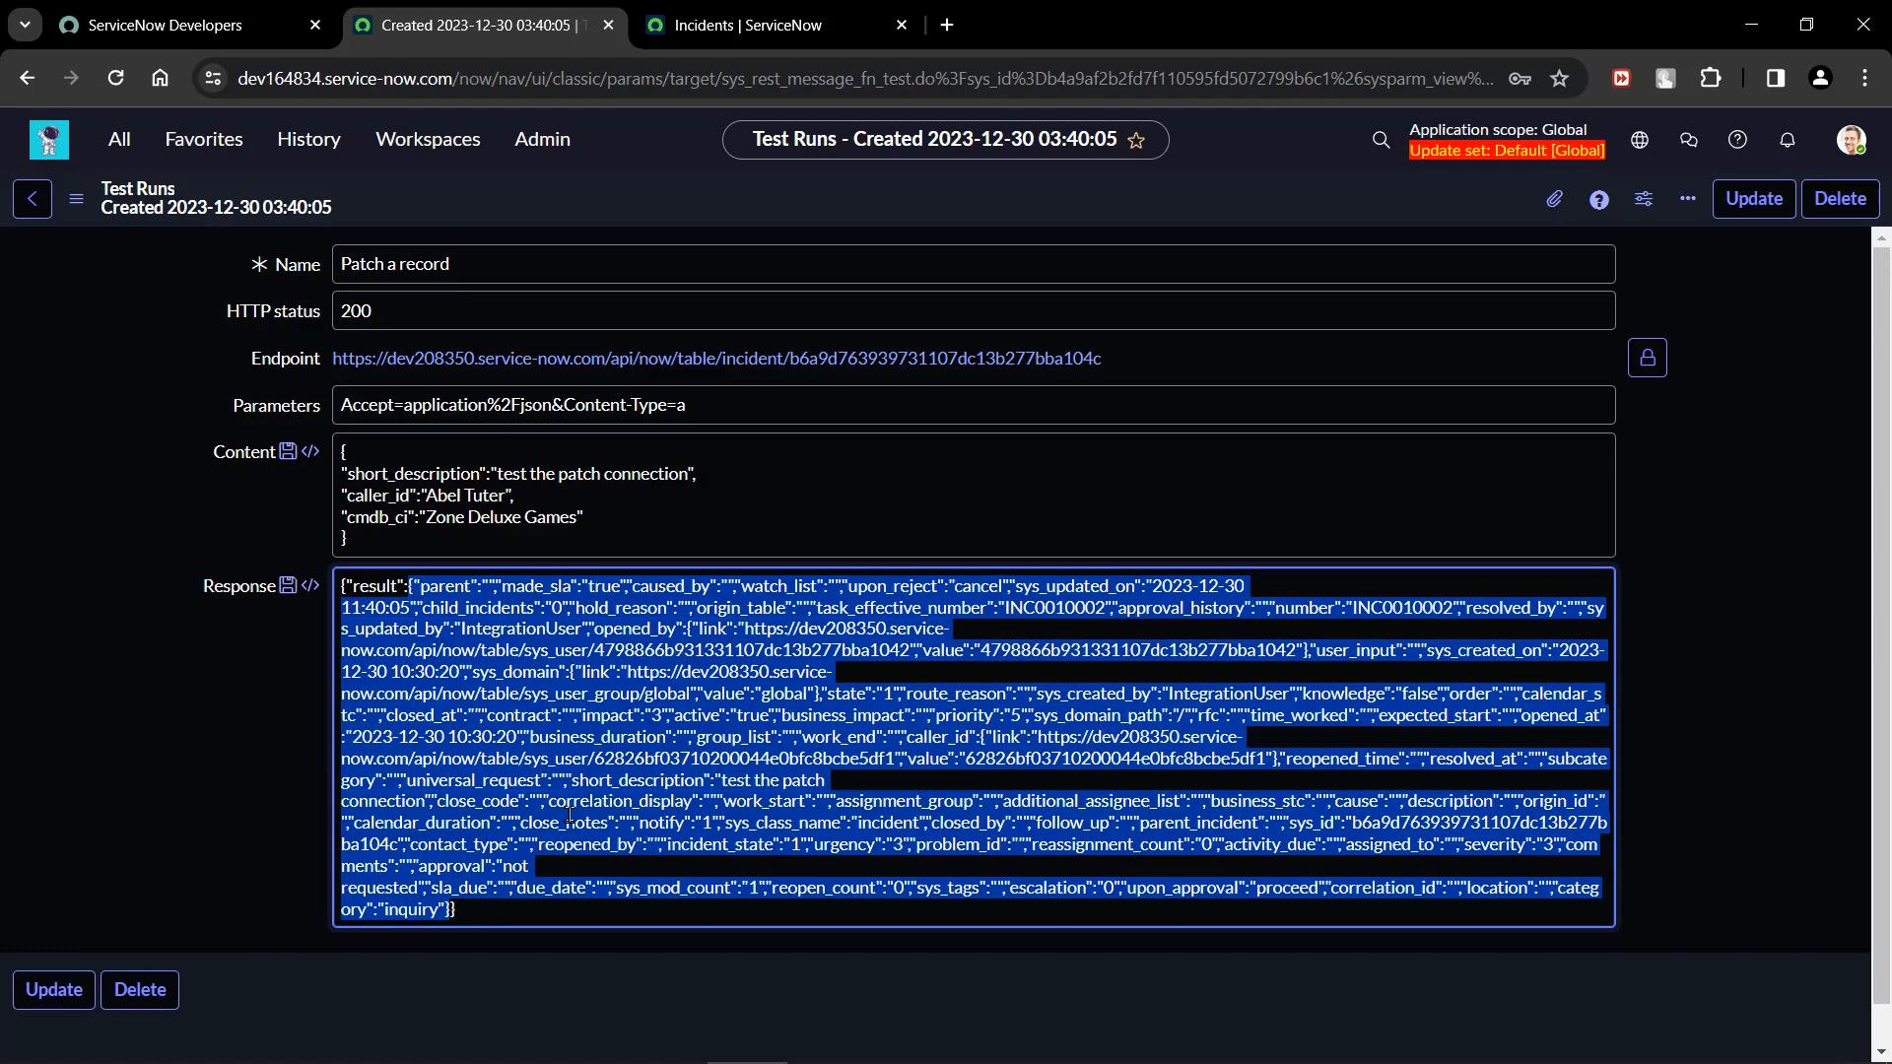
Search the web for "json formatter" in a new browser tab and open the jsonformatter.org site.
click(944, 25)
text(json)
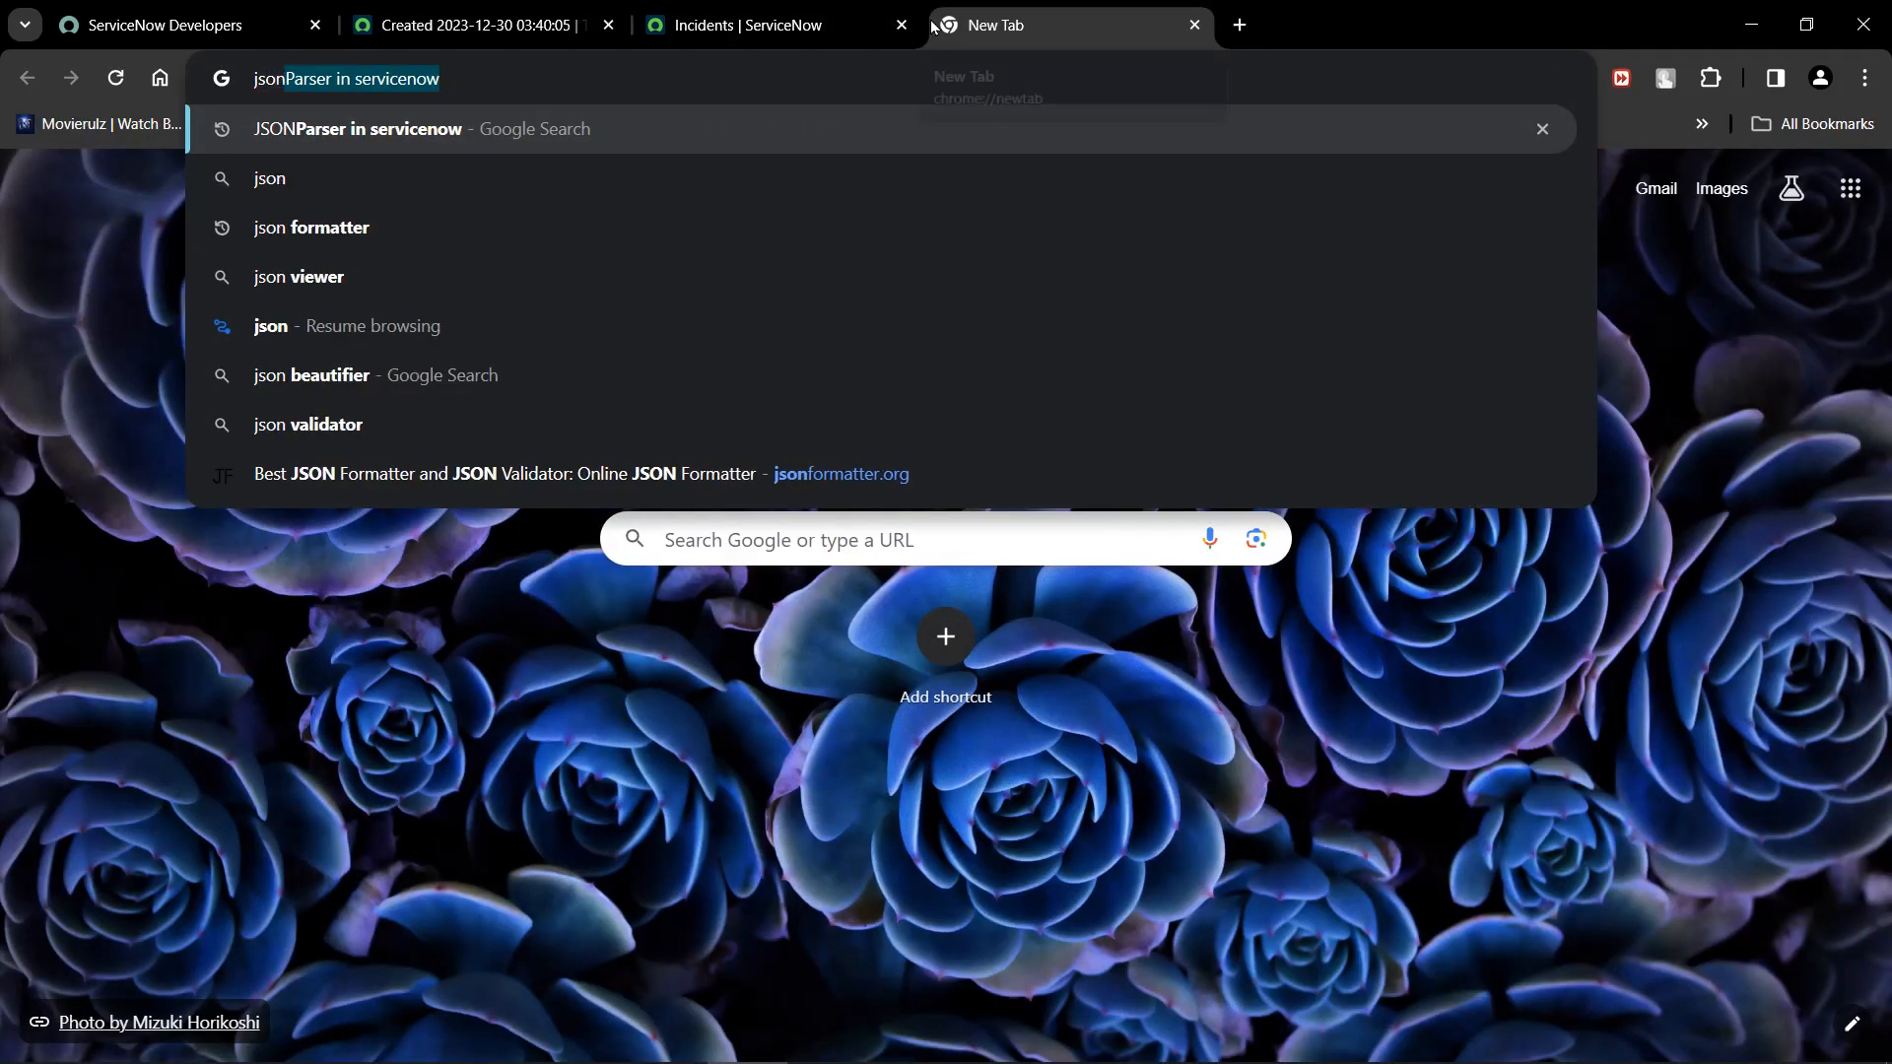
key(Down)
key(Down)
key(Return)
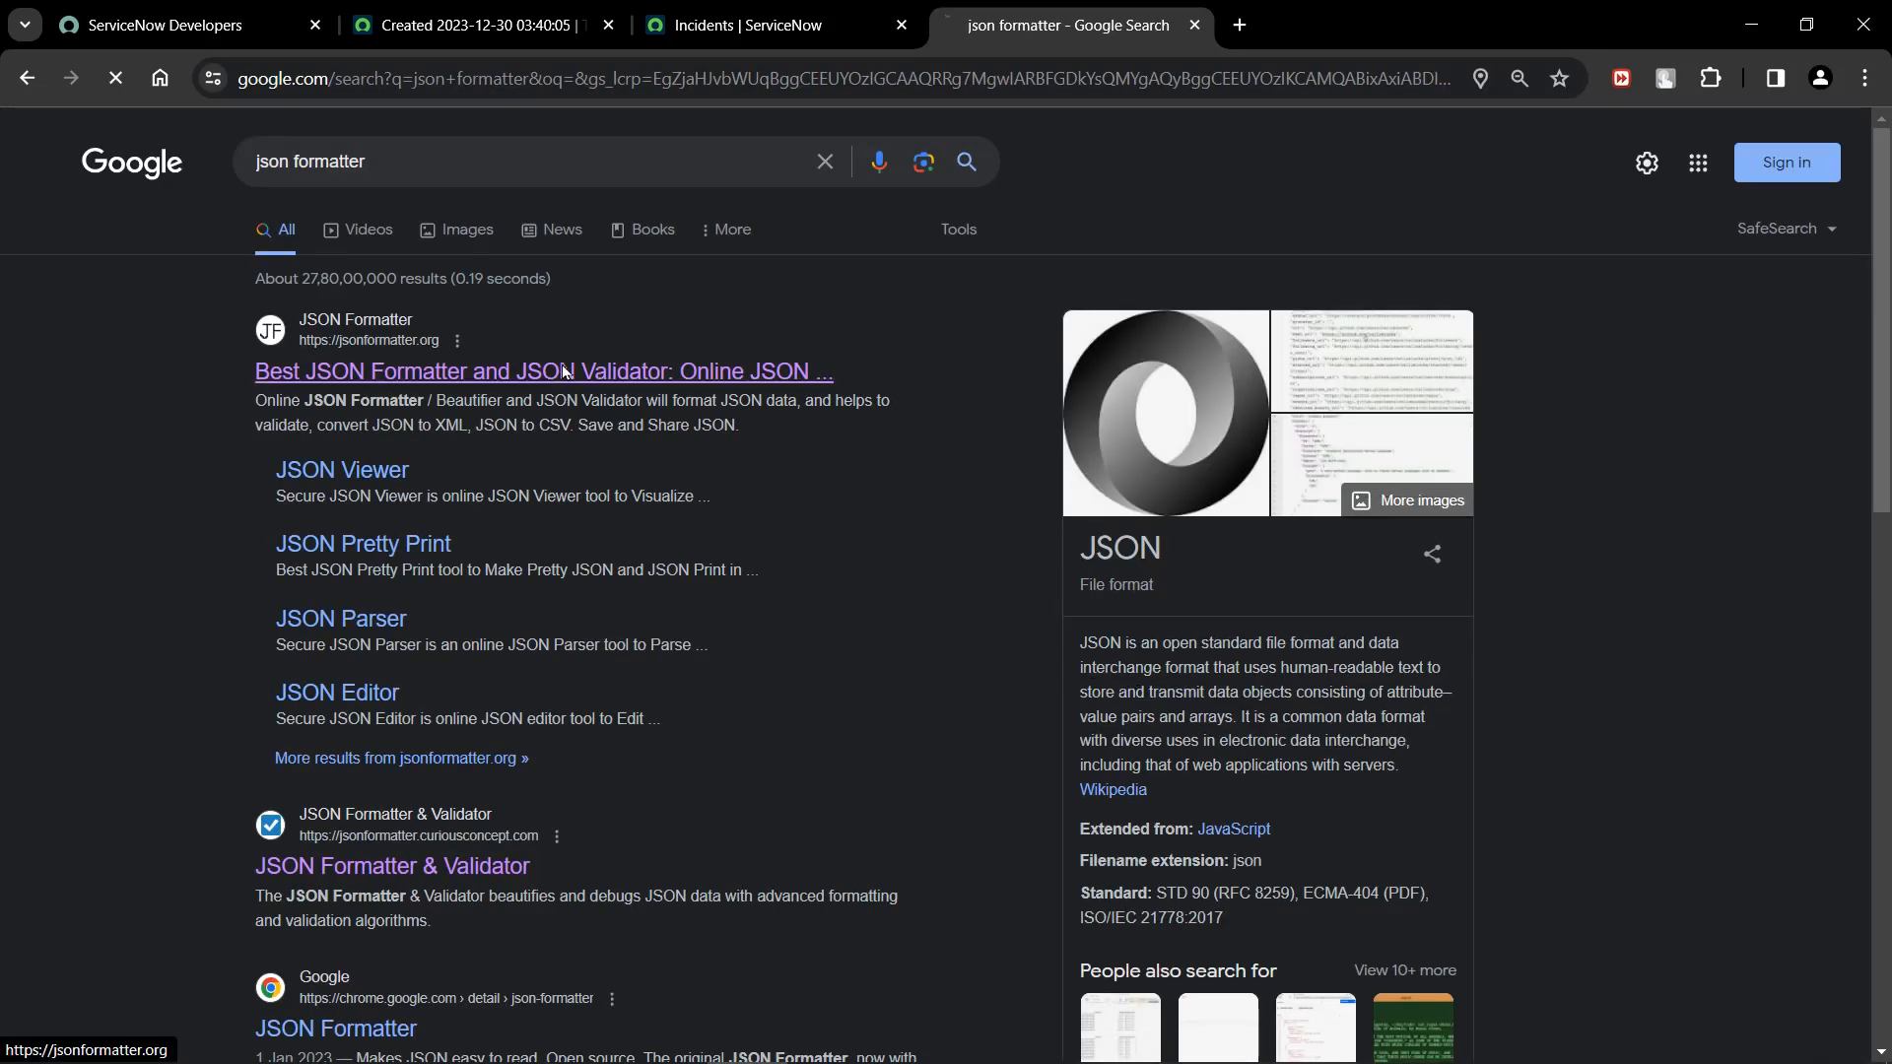
click(601, 382)
Replace the existing input JSON in the formatter with the copied result object and compare the formatted output with the test run's response.
click(549, 425)
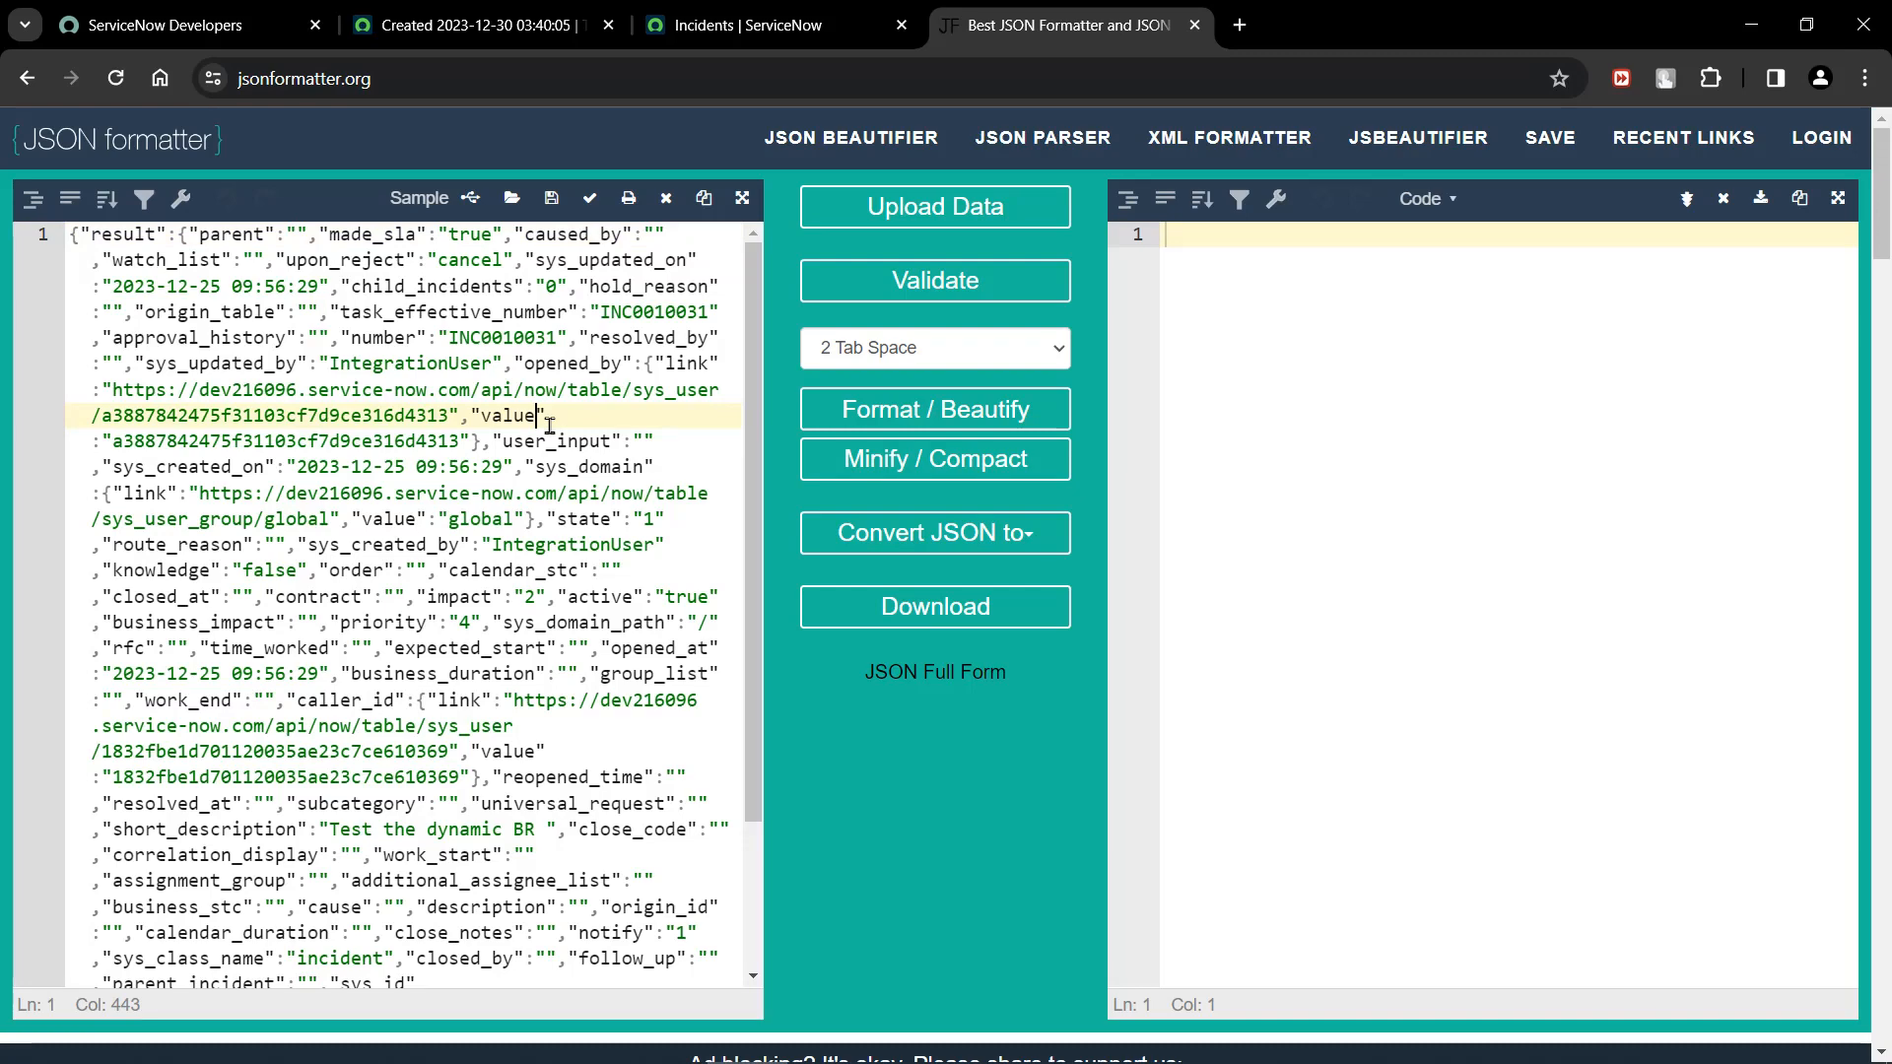
key(ctrl+a)
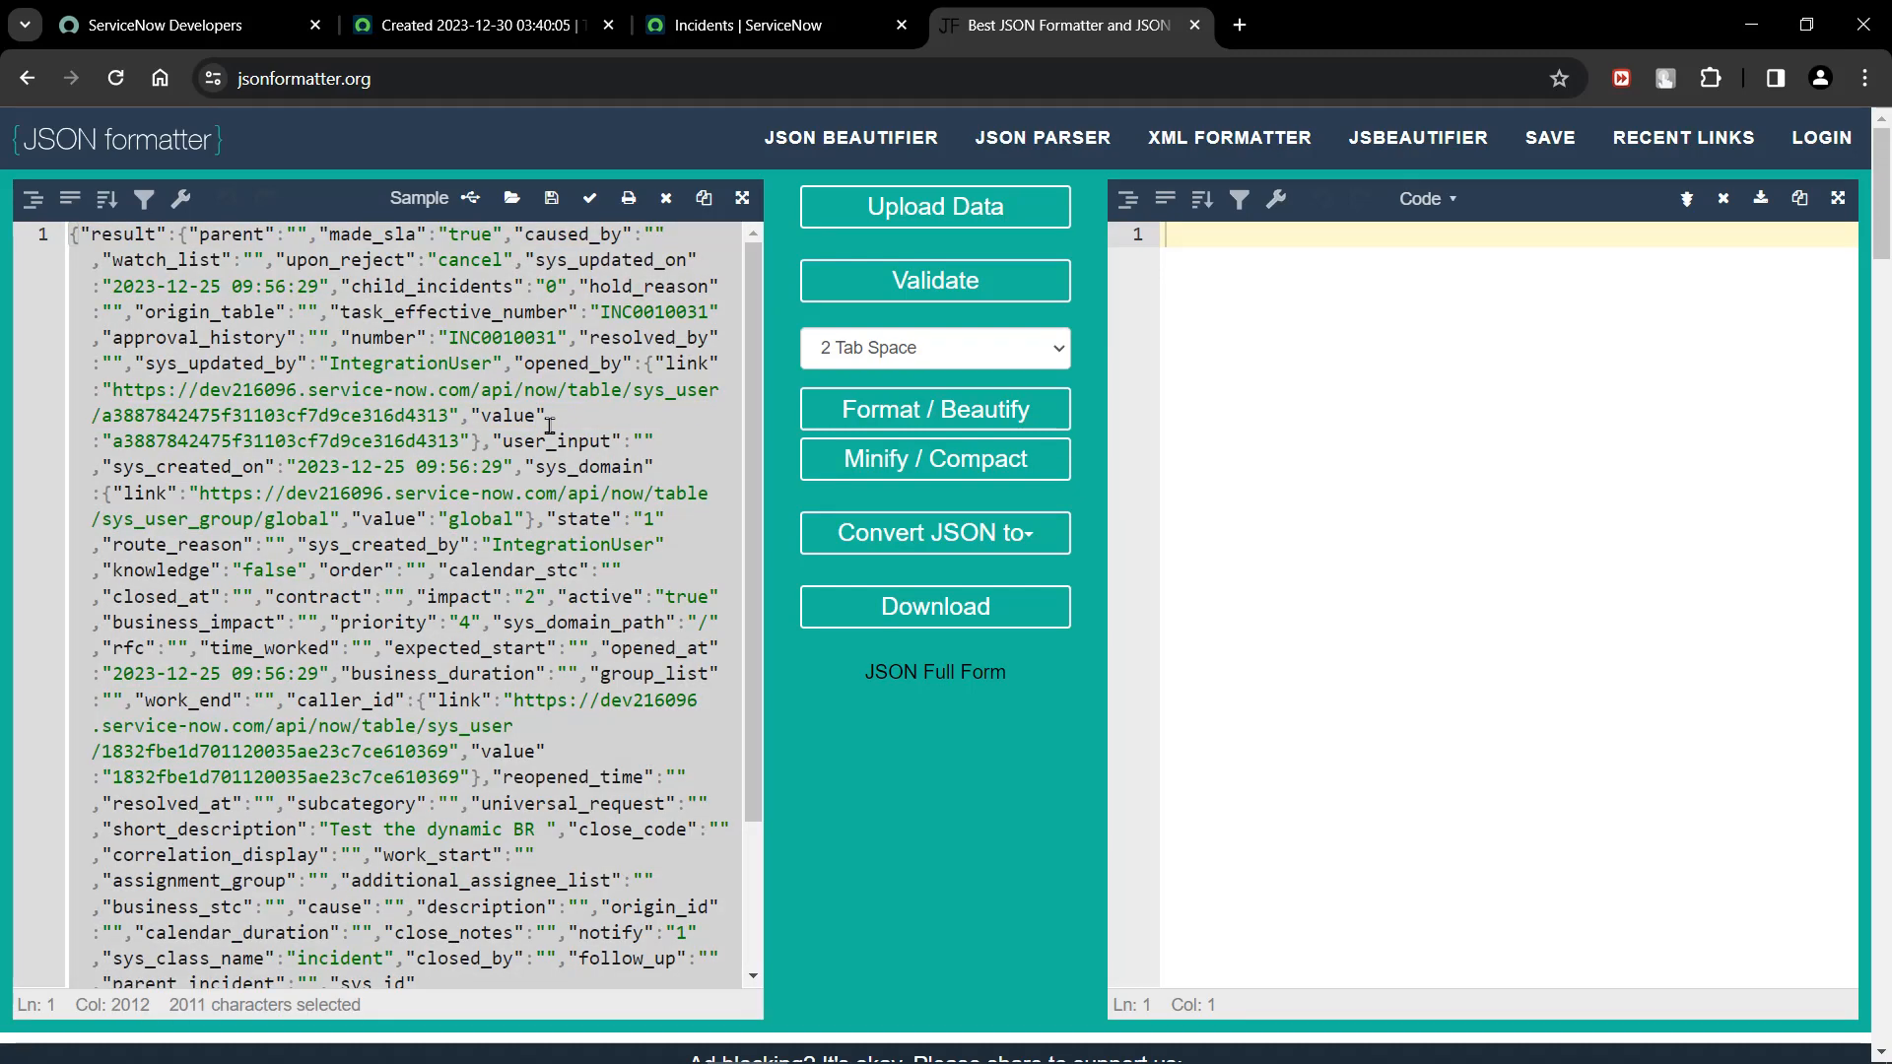
key(BackSpace)
key(ctrl+v)
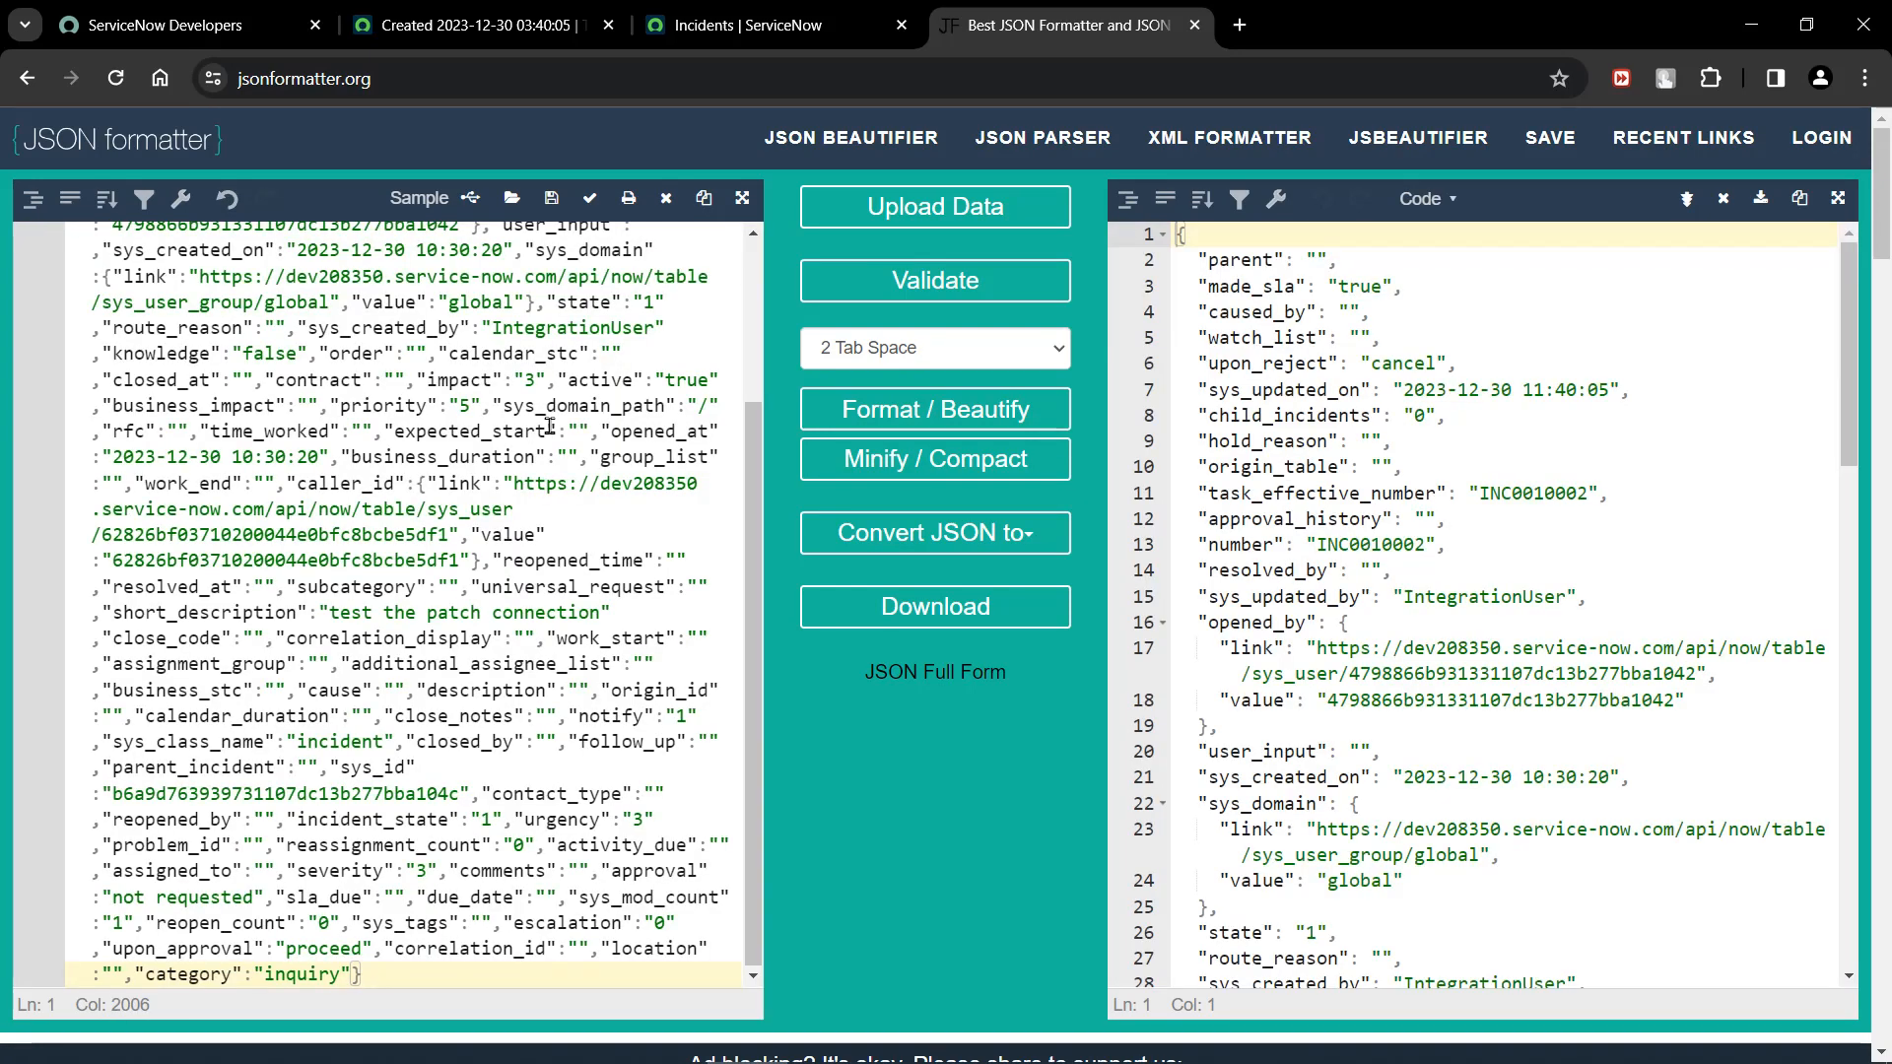
click(1353, 465)
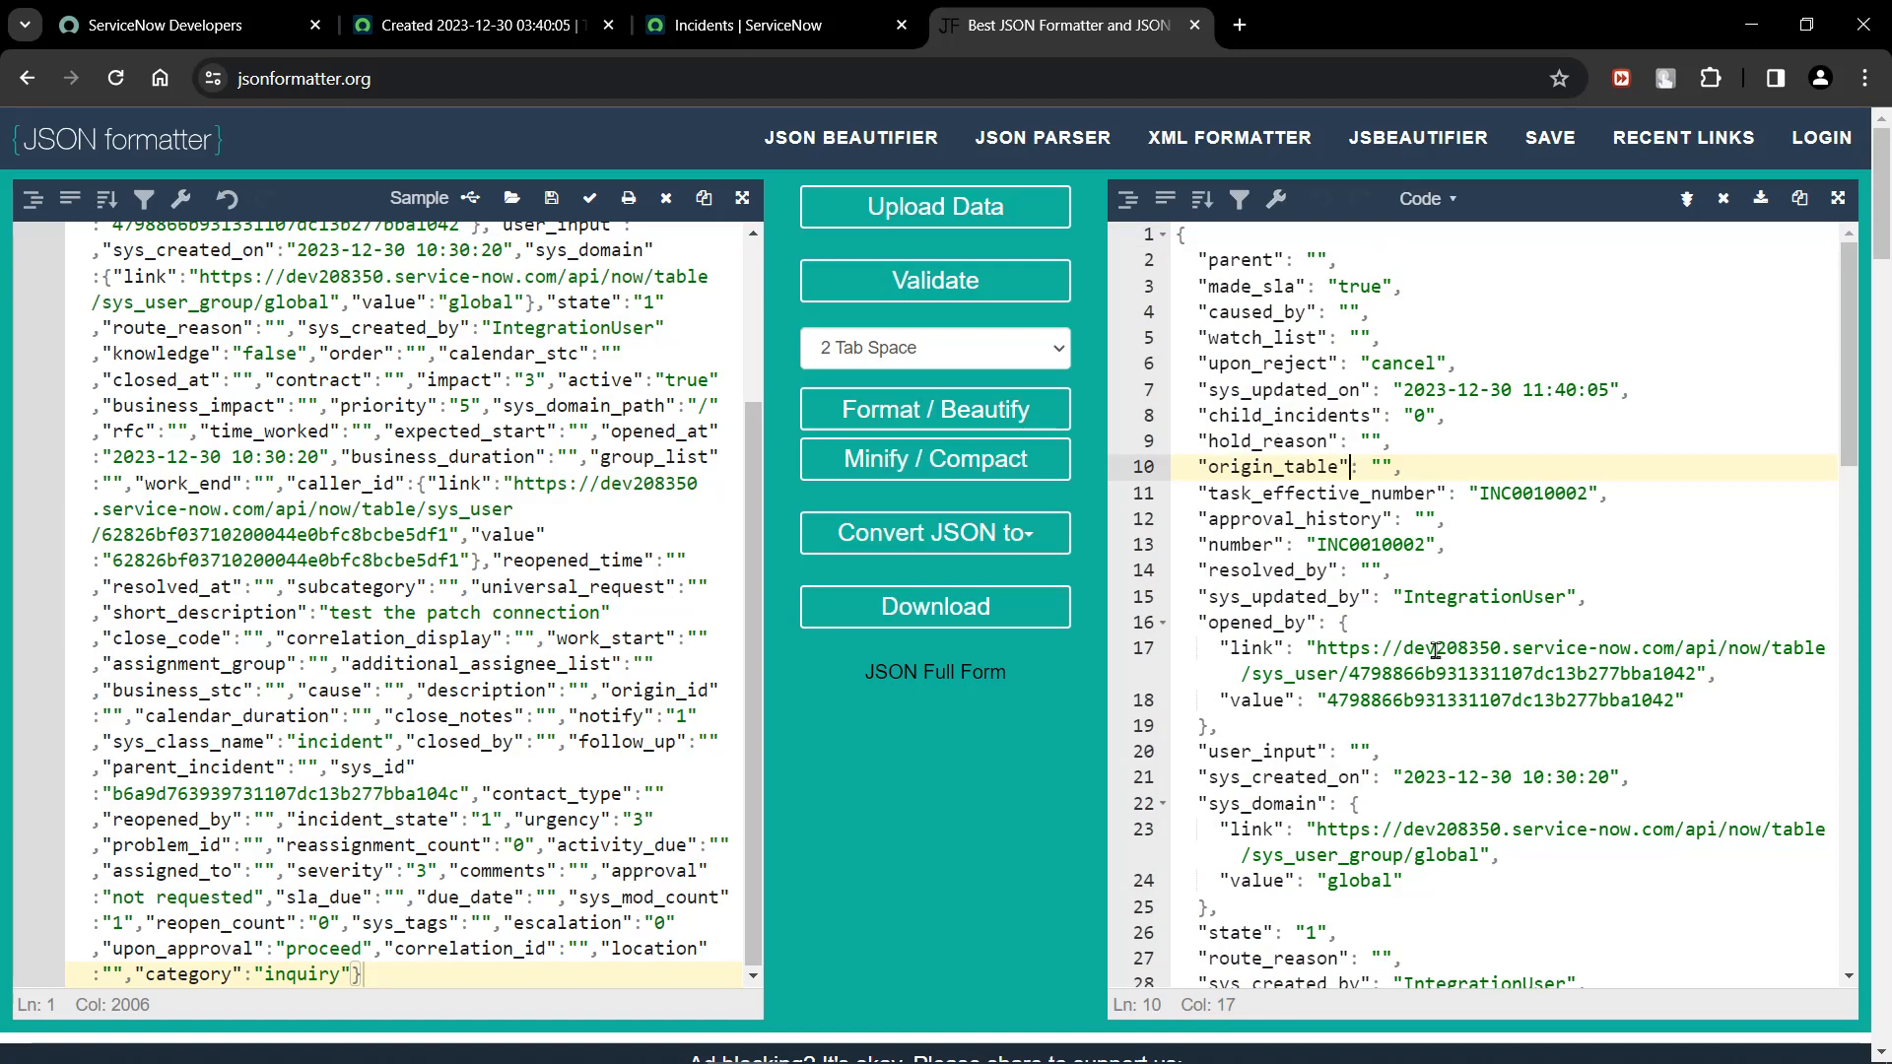
click(716, 14)
click(385, 12)
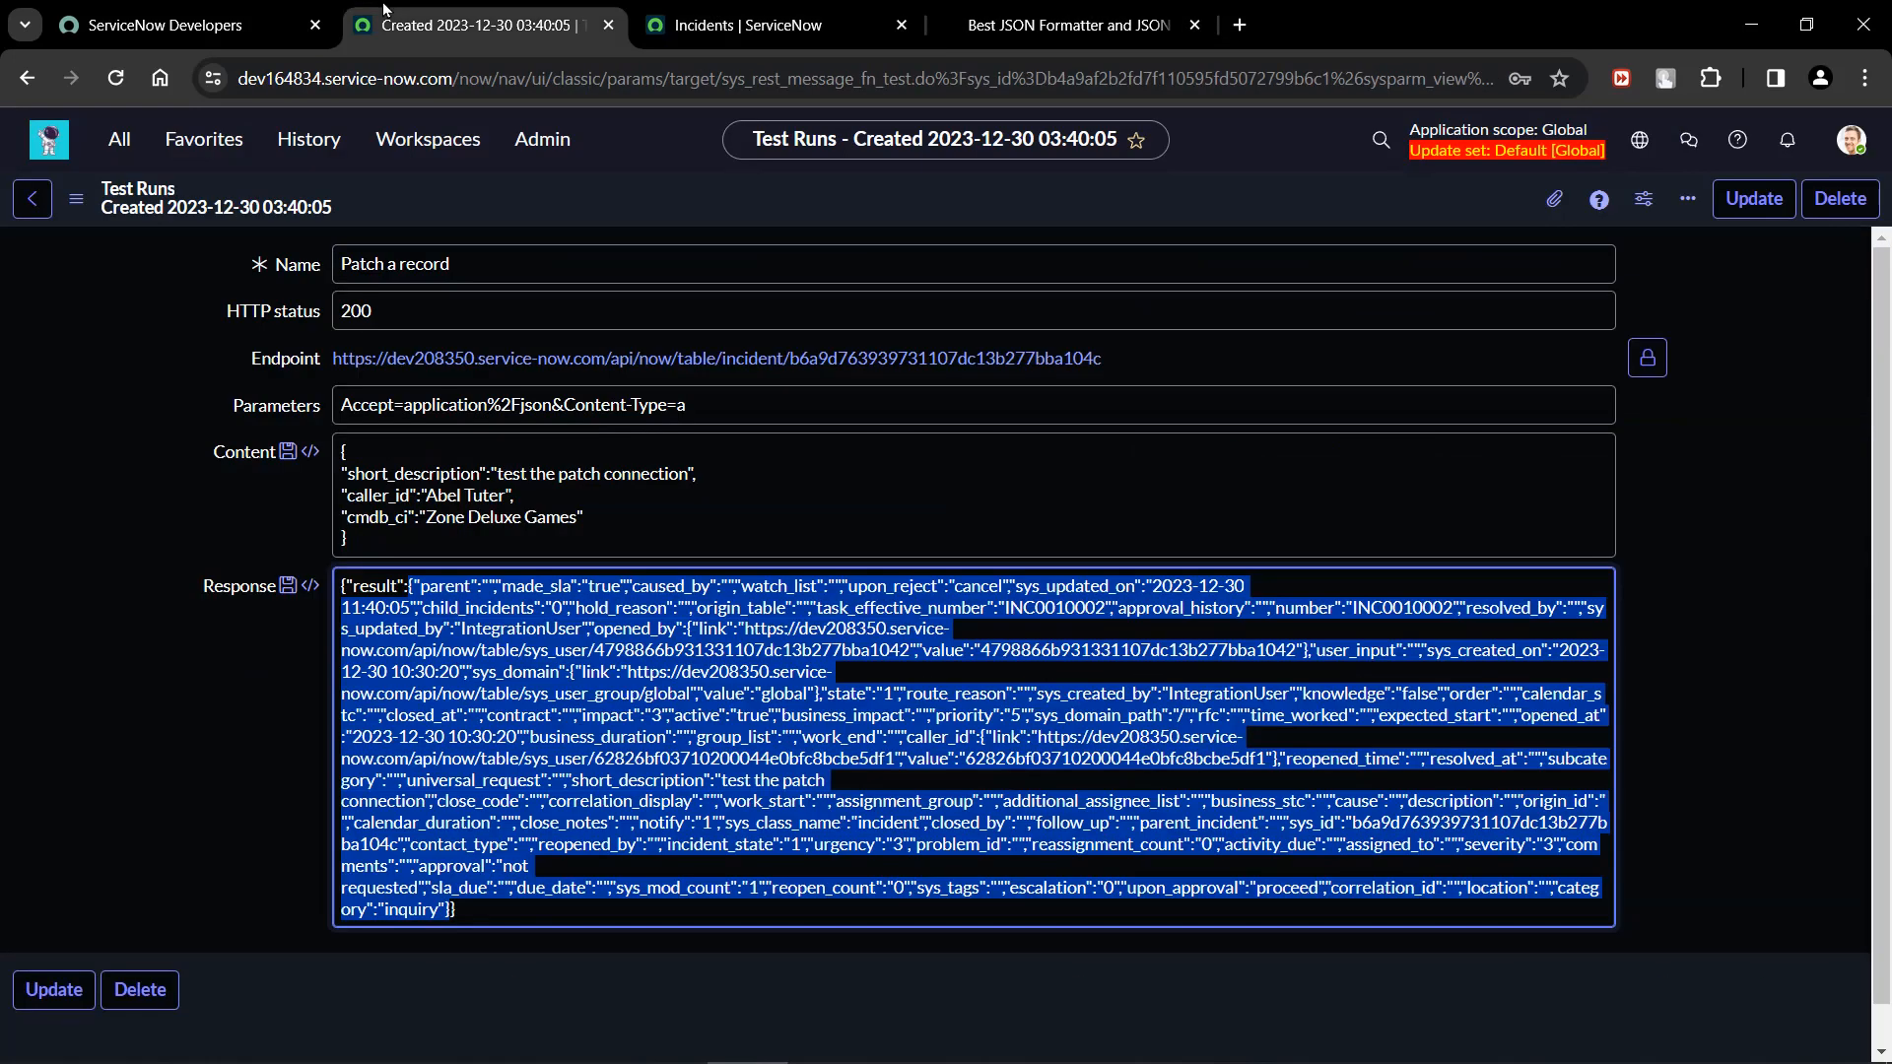
click(1064, 24)
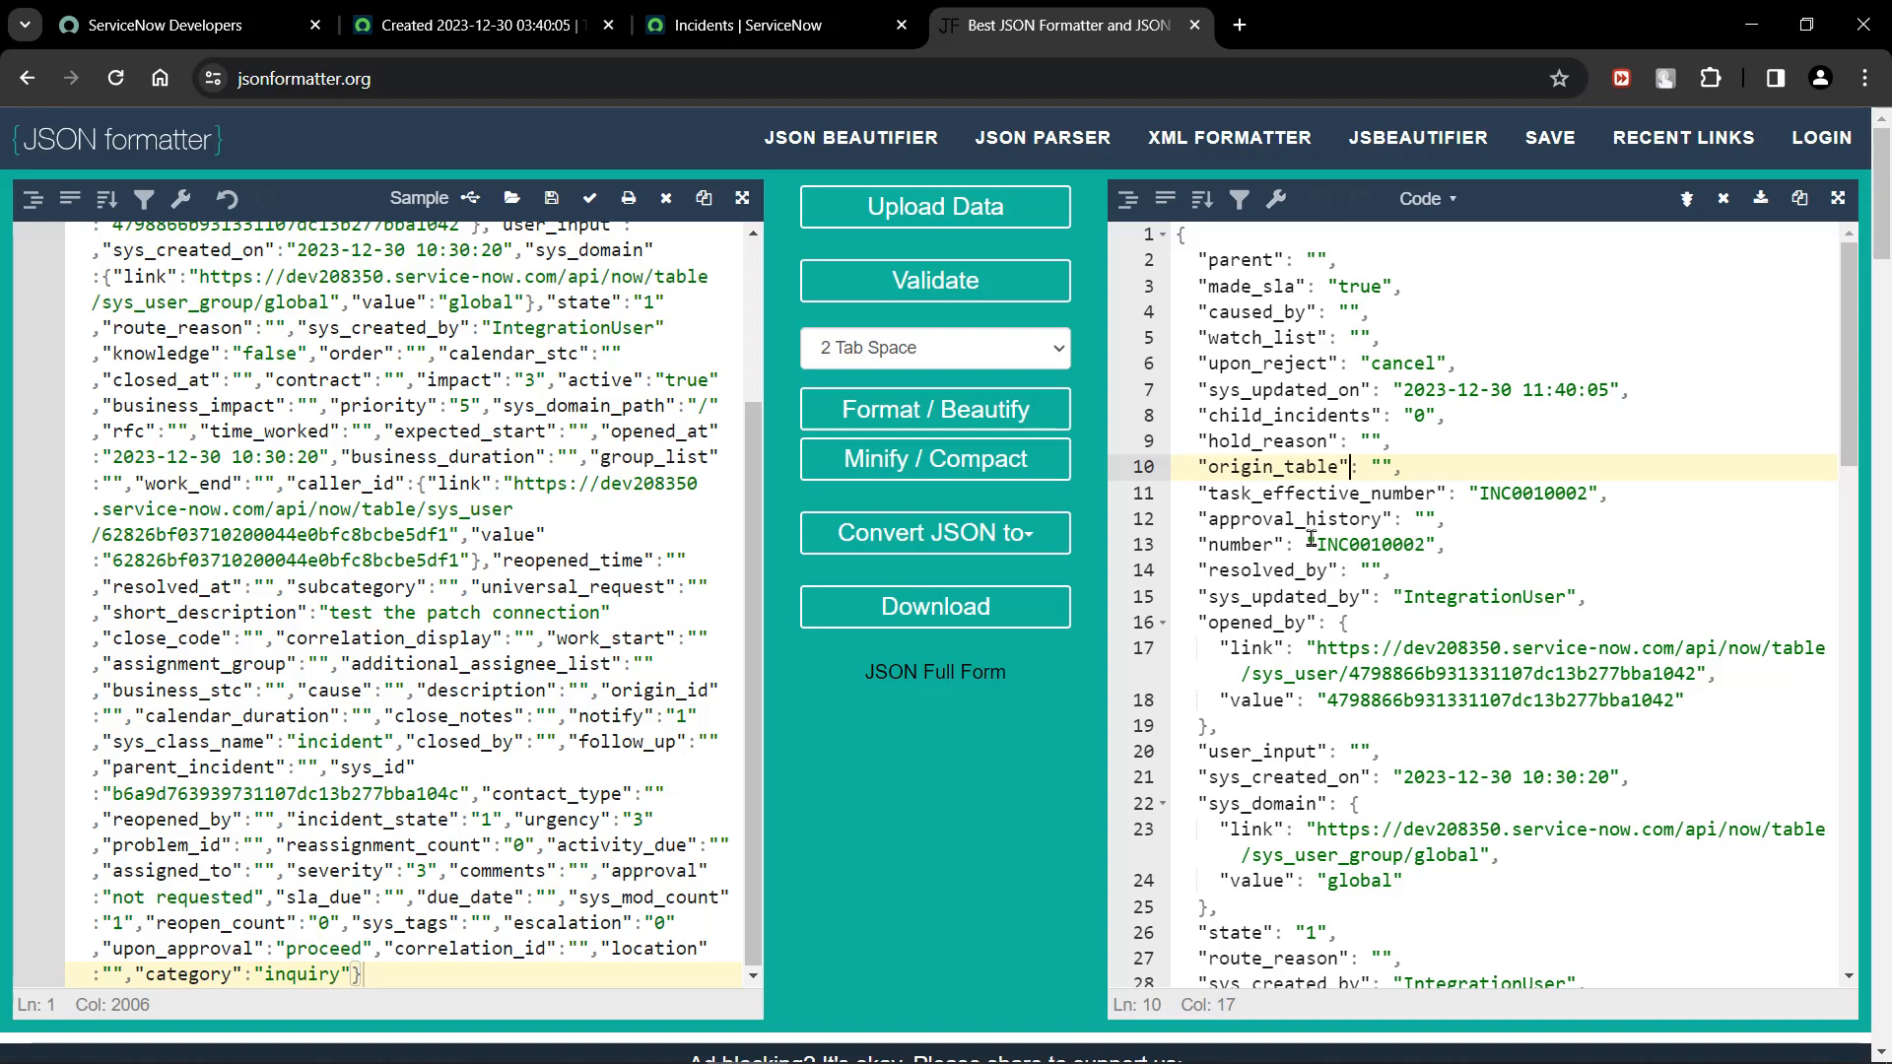
Examine the opened_by, caller_id, short_description and sys_id entries in the formatted JSON response.
click(473, 24)
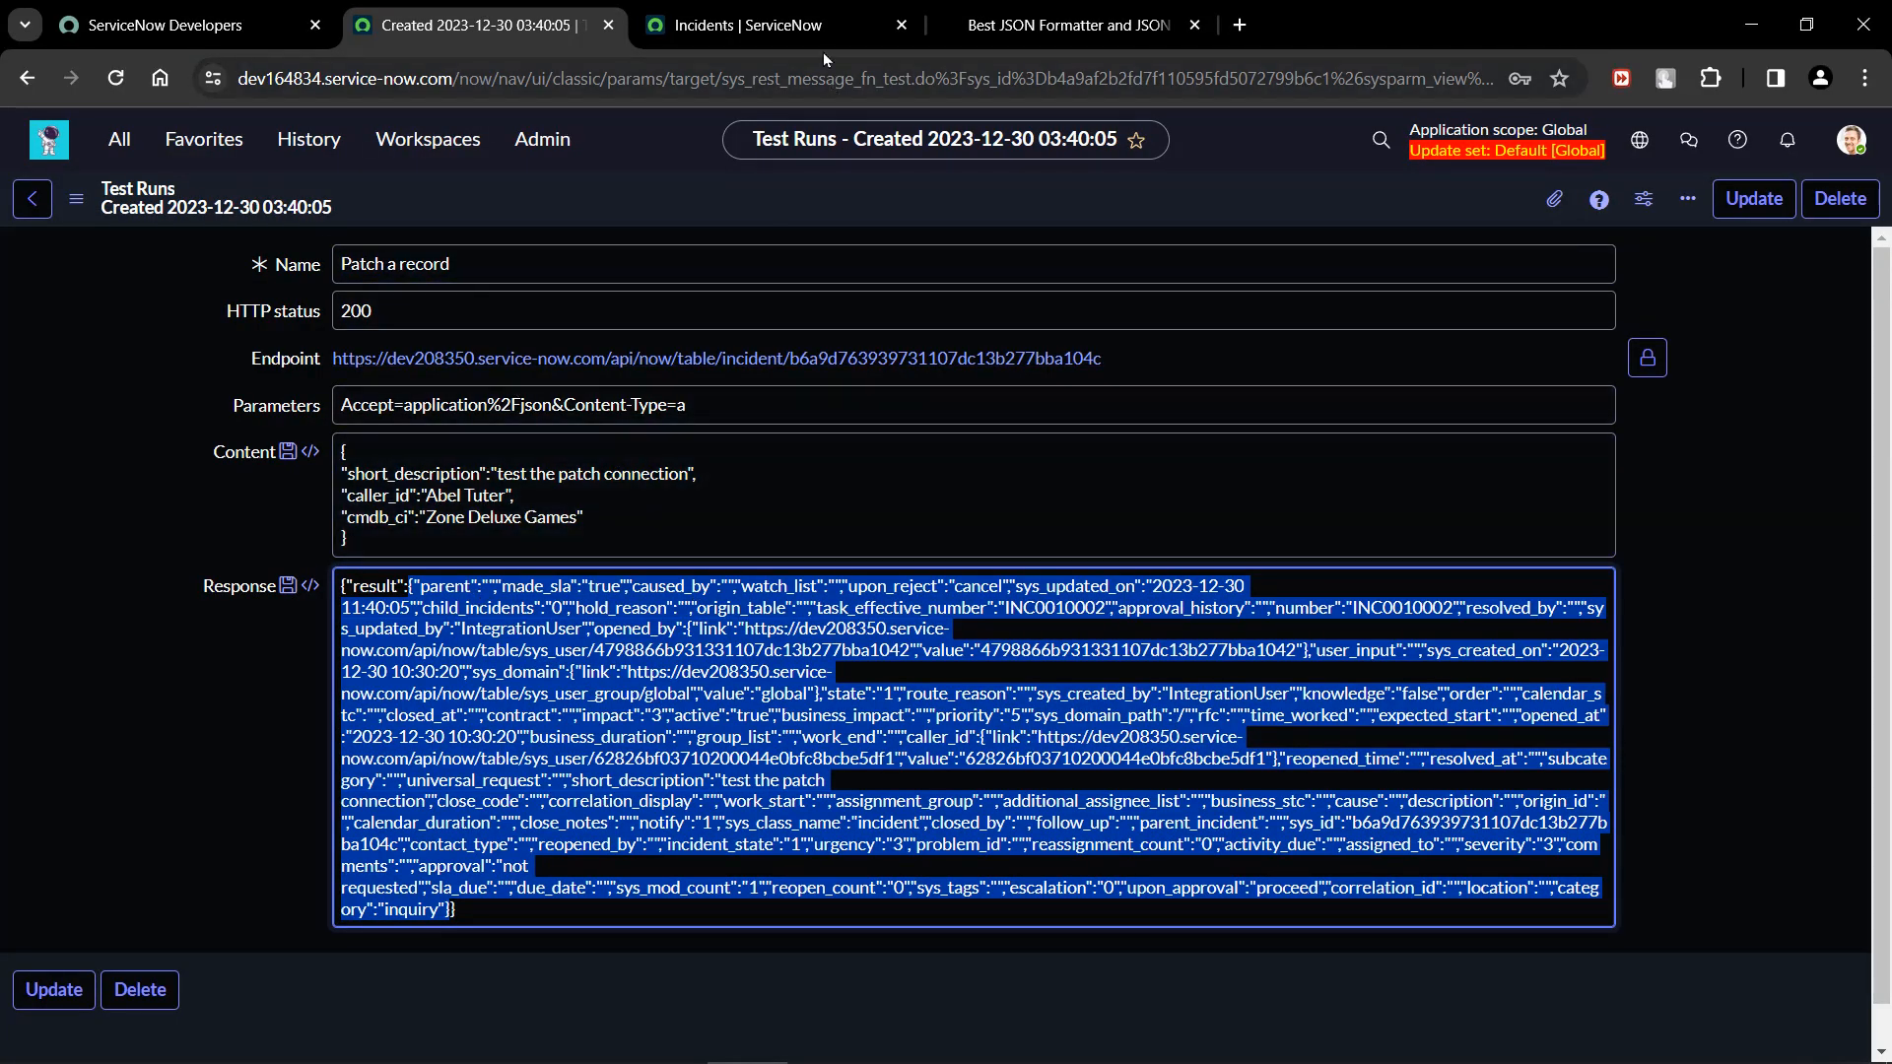
click(1064, 24)
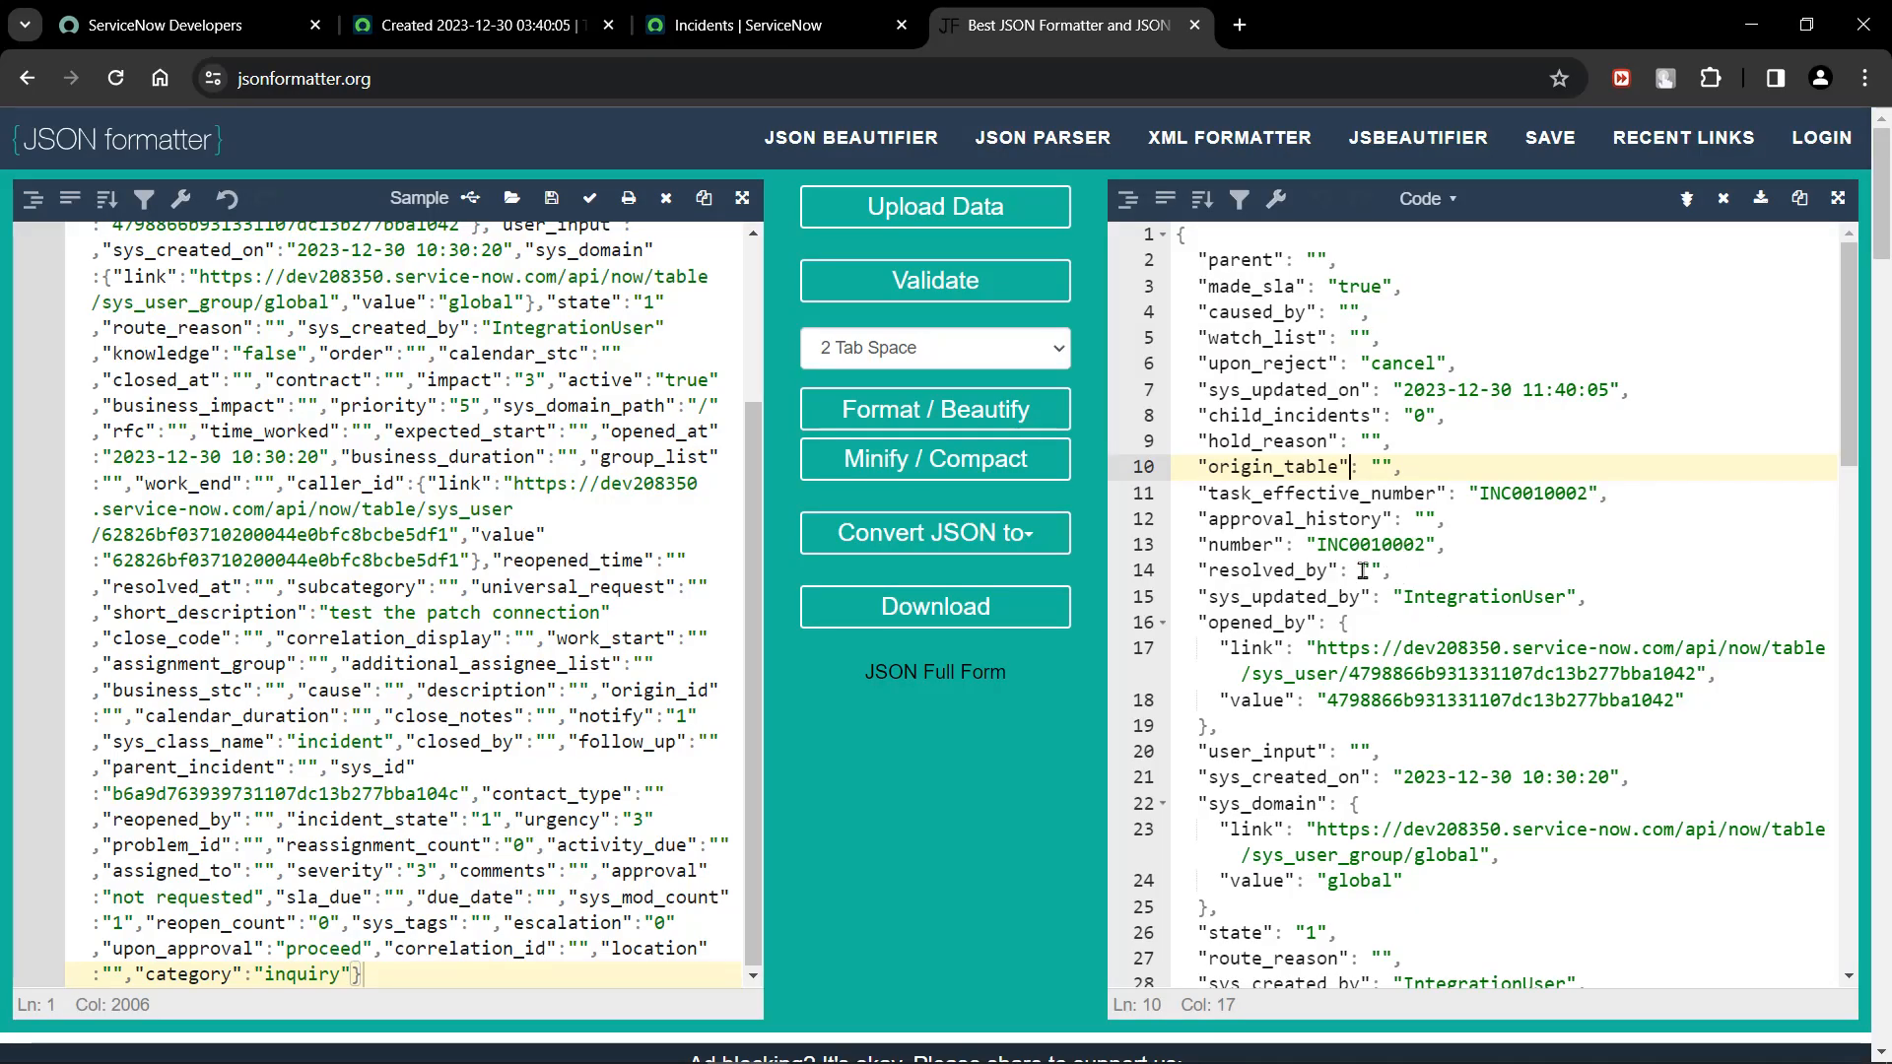
click(1458, 673)
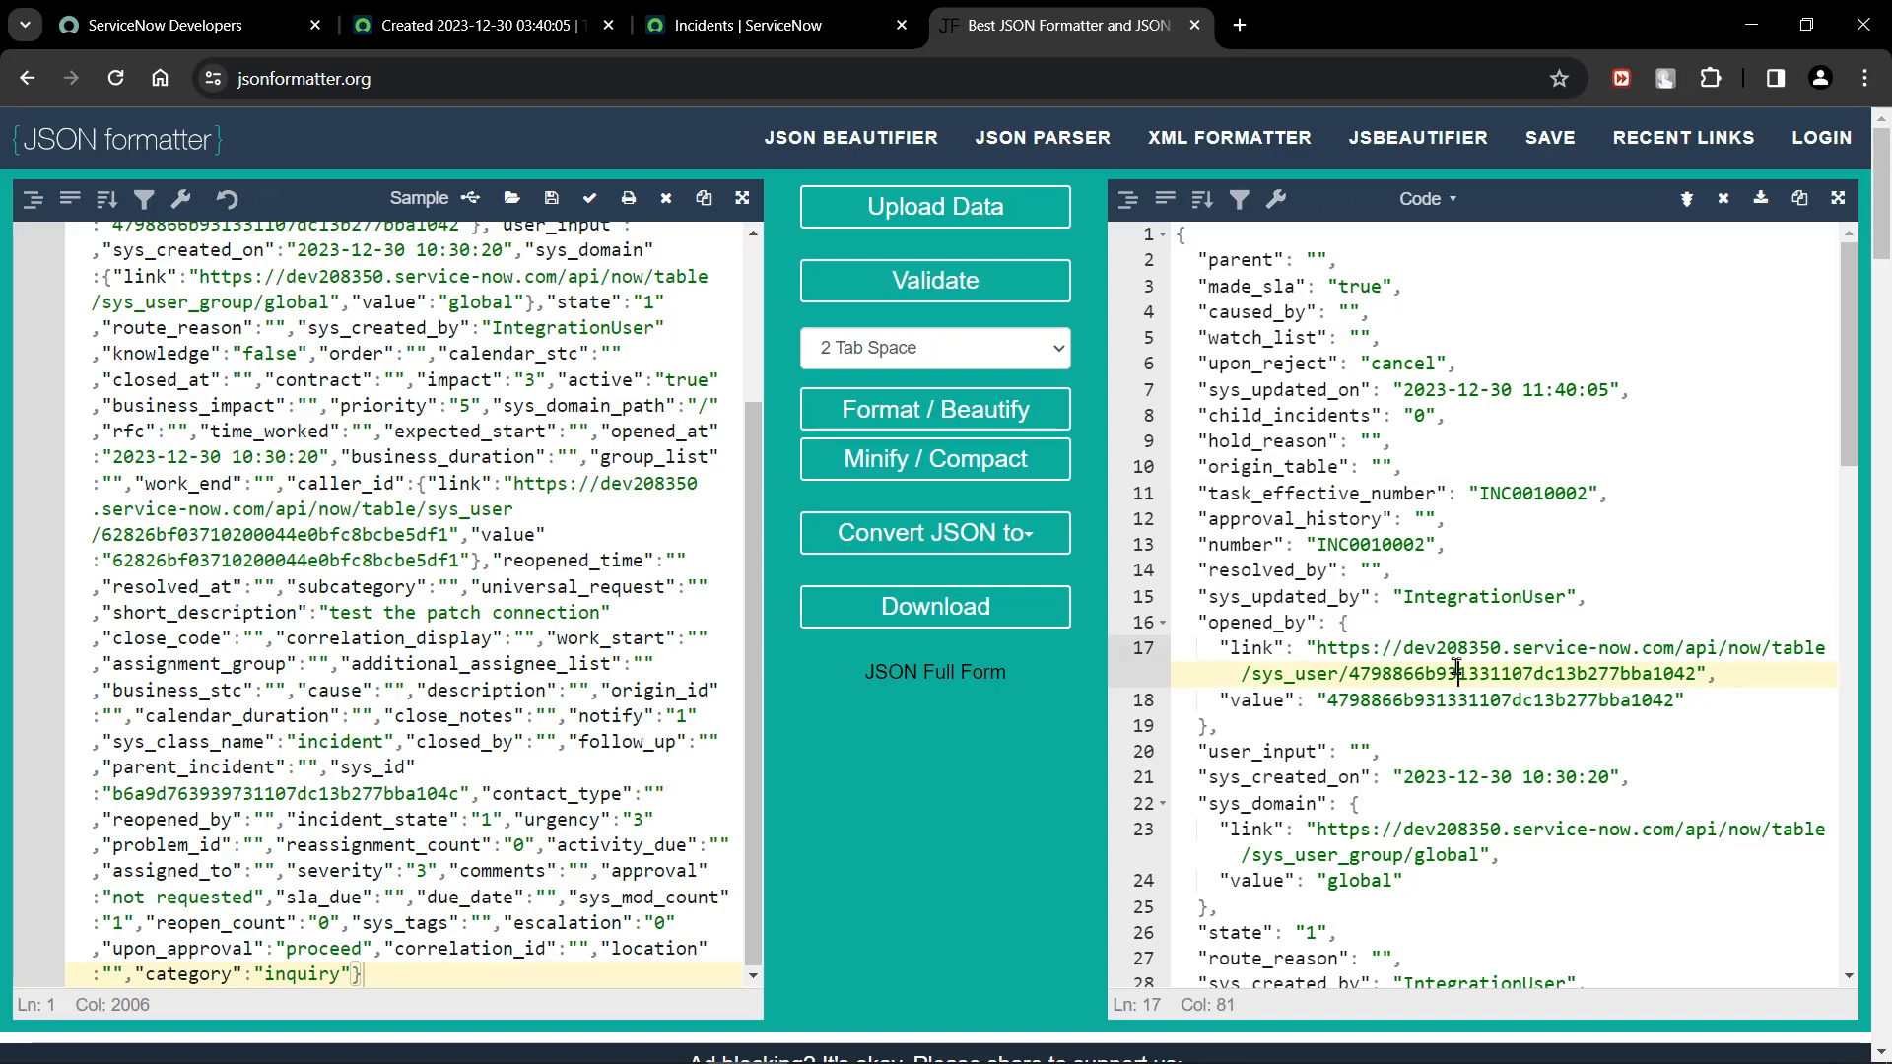
scroll(1457, 670, down, 1)
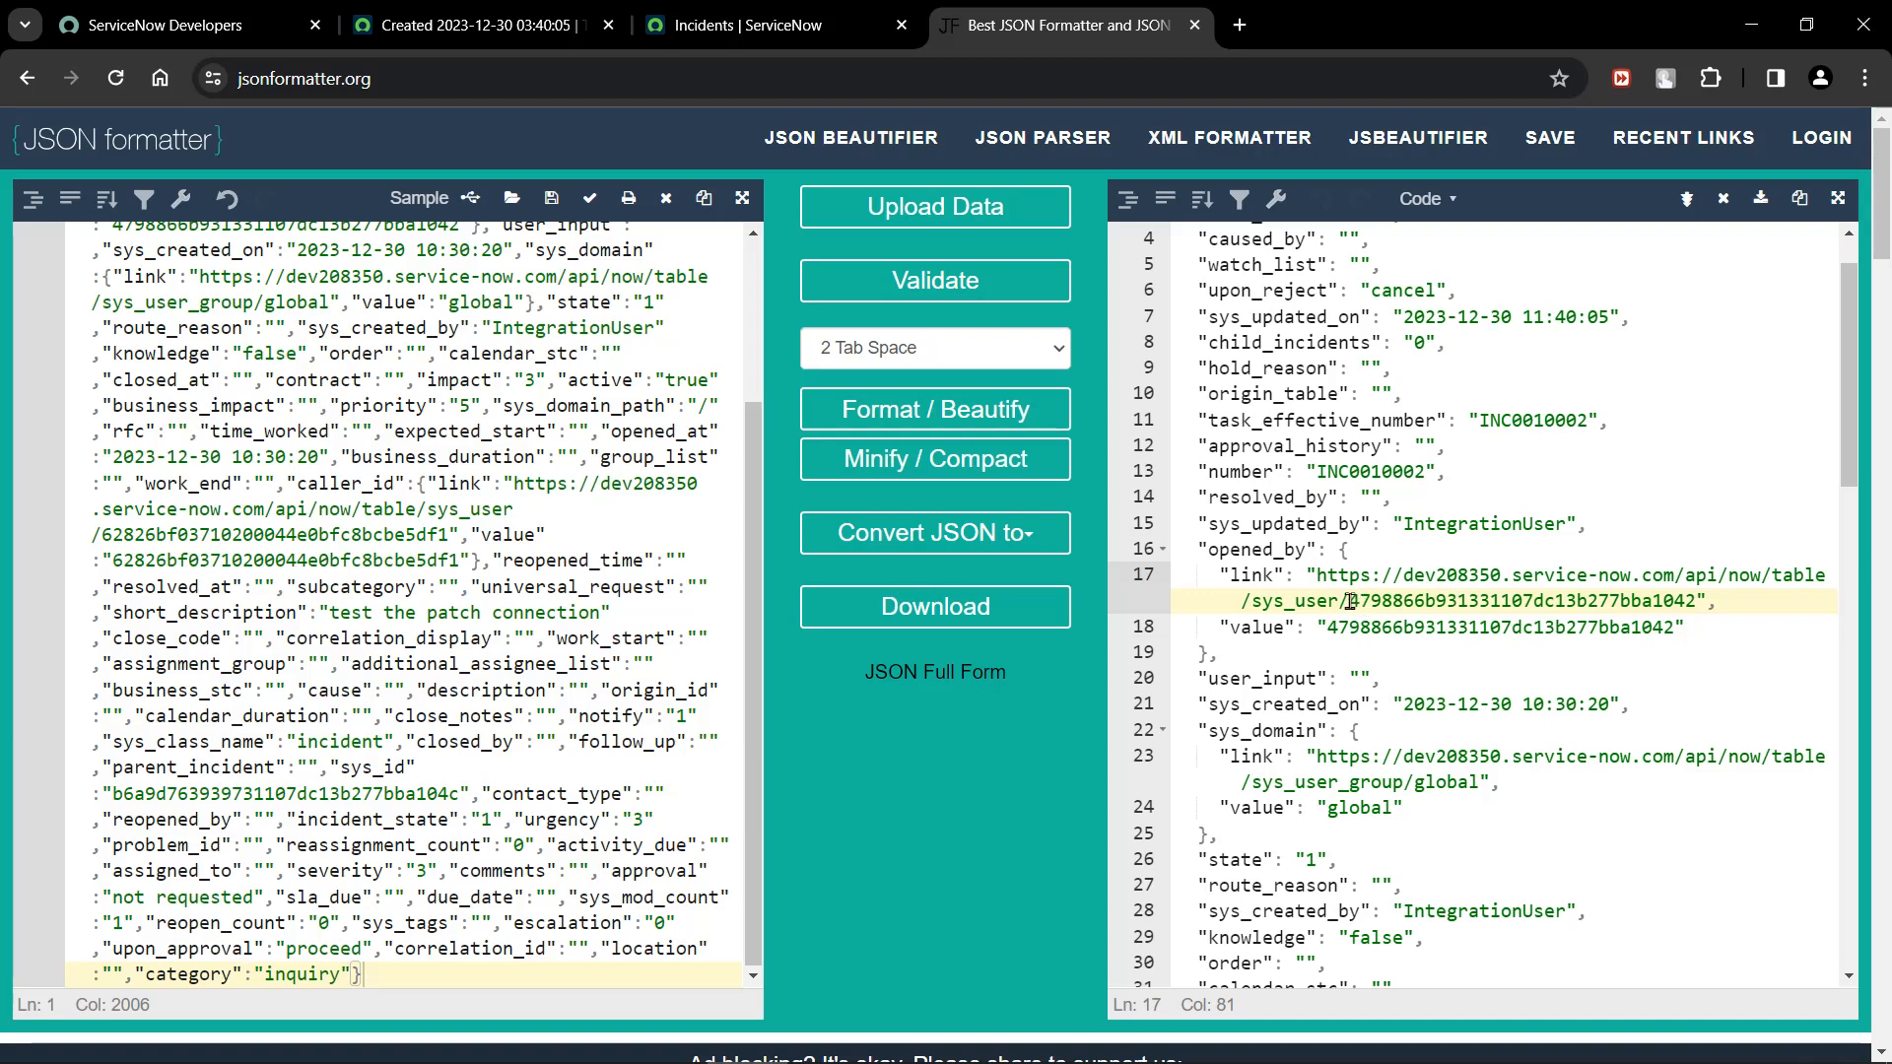
drag(1350, 601, 1699, 601)
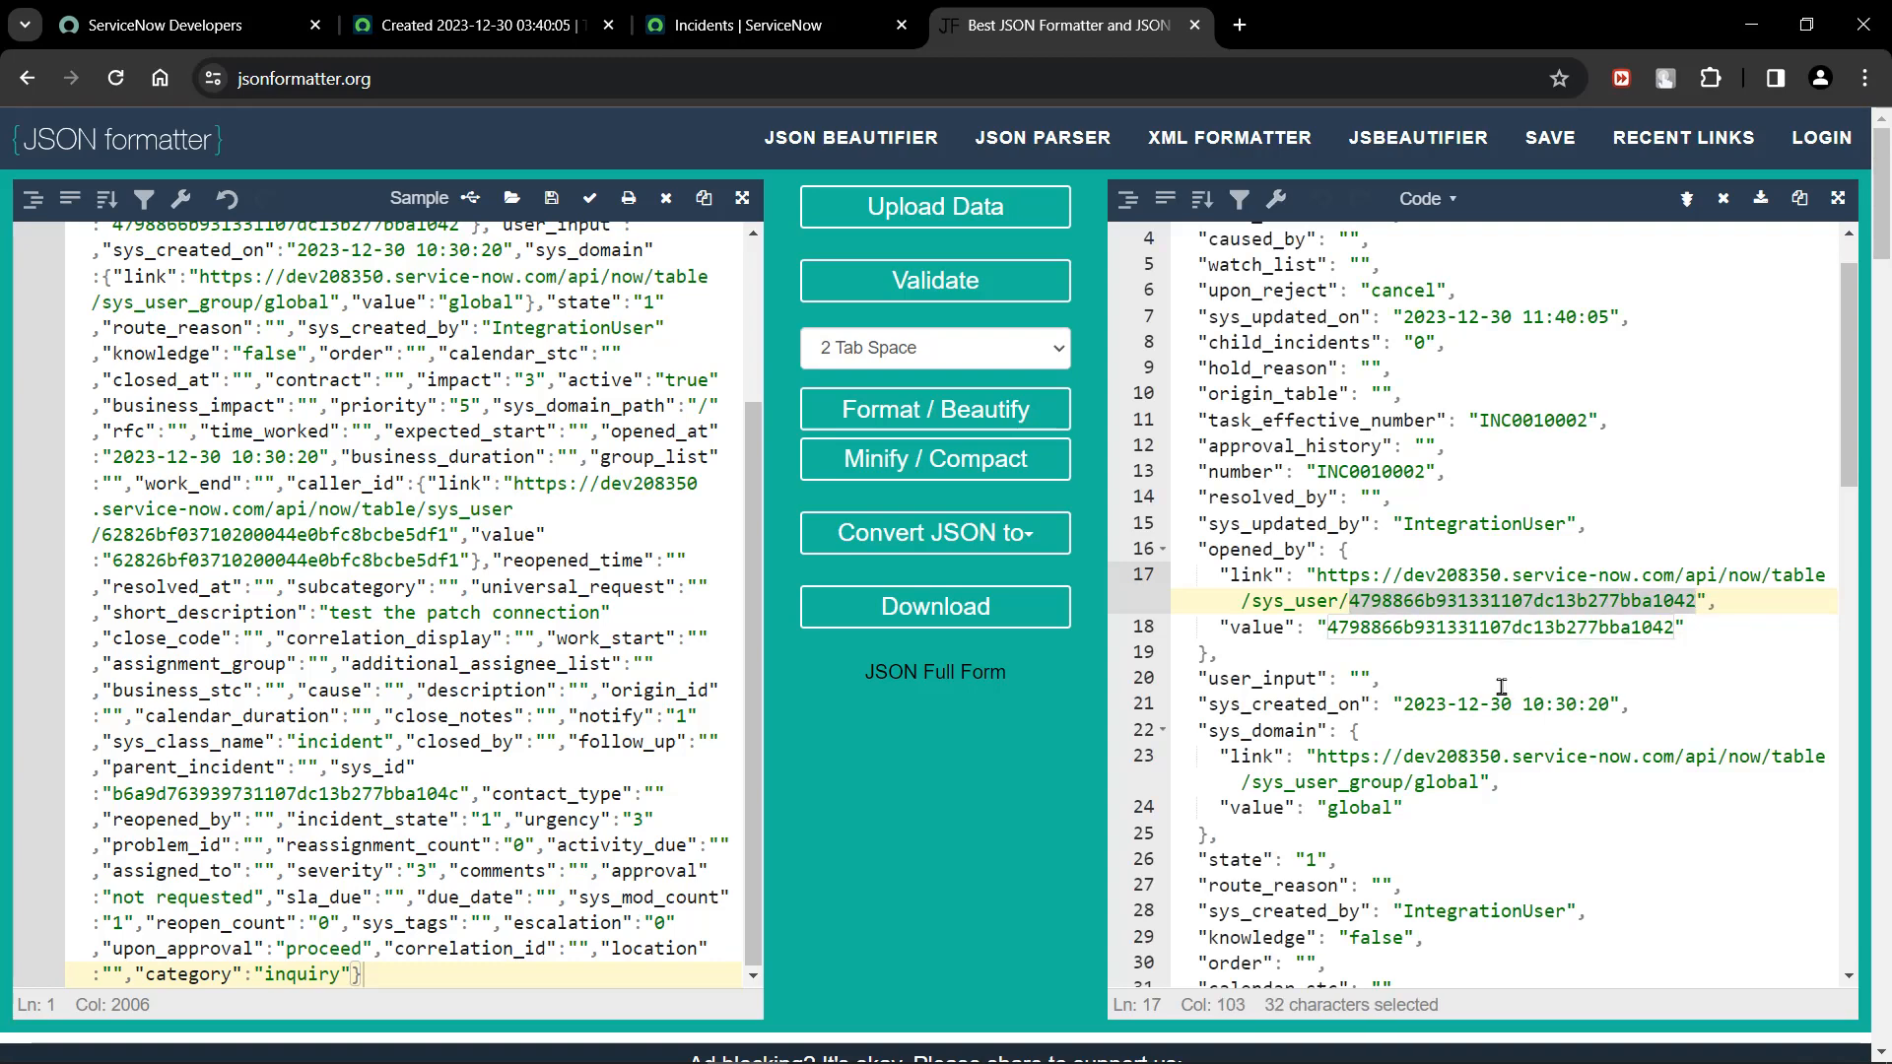
click(1460, 668)
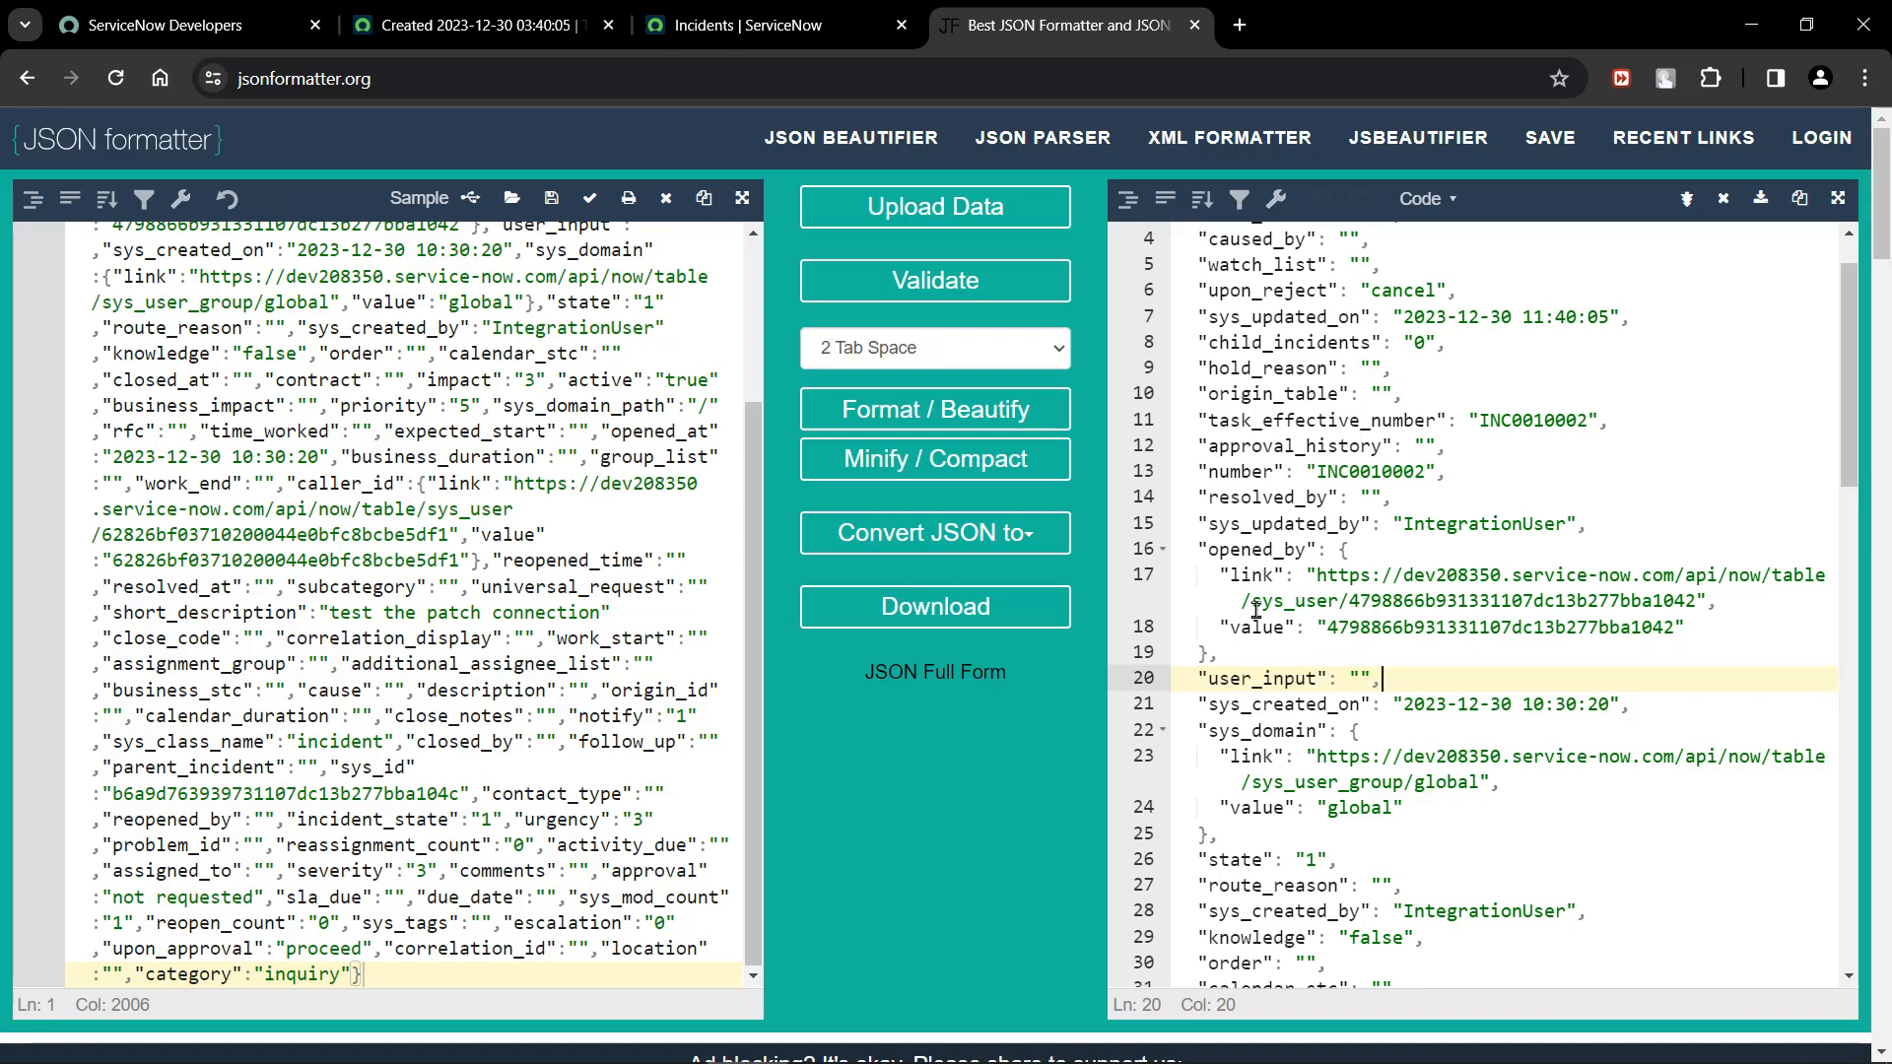
scroll(1387, 627, down, 1)
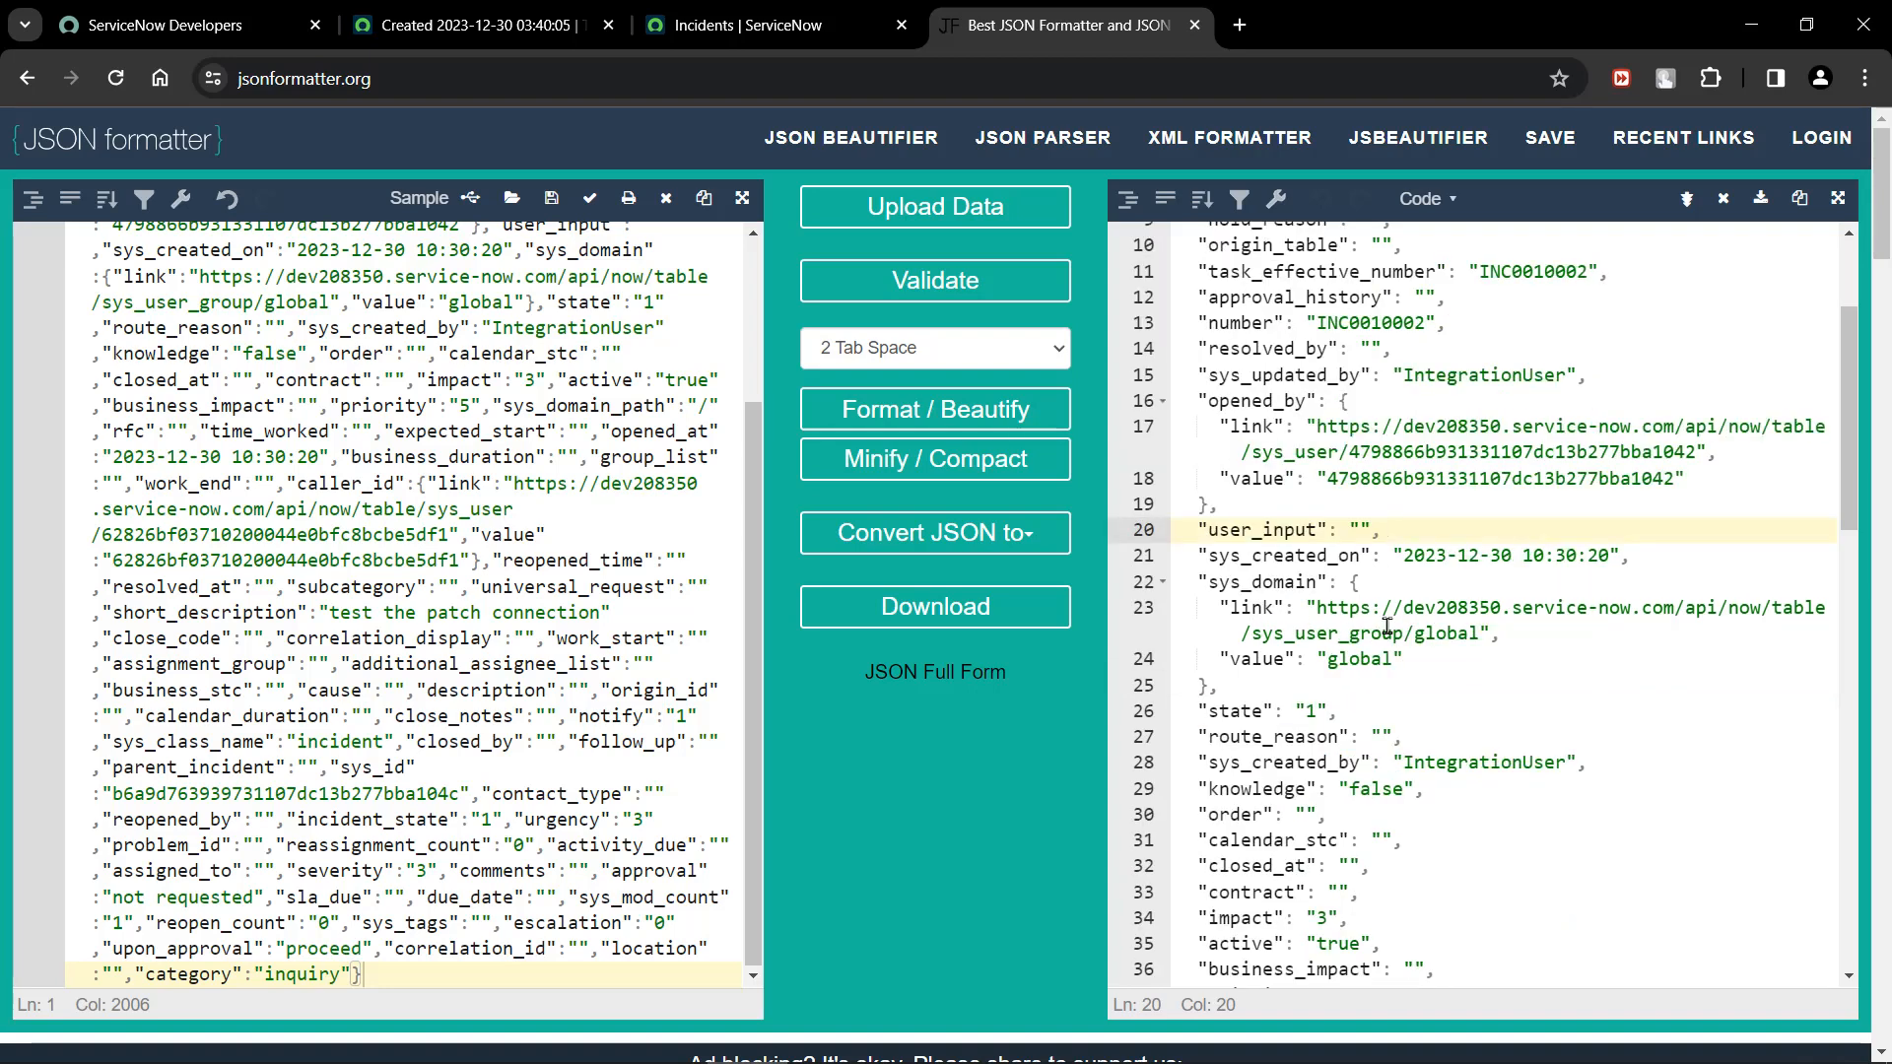
scroll(1388, 627, down, 3)
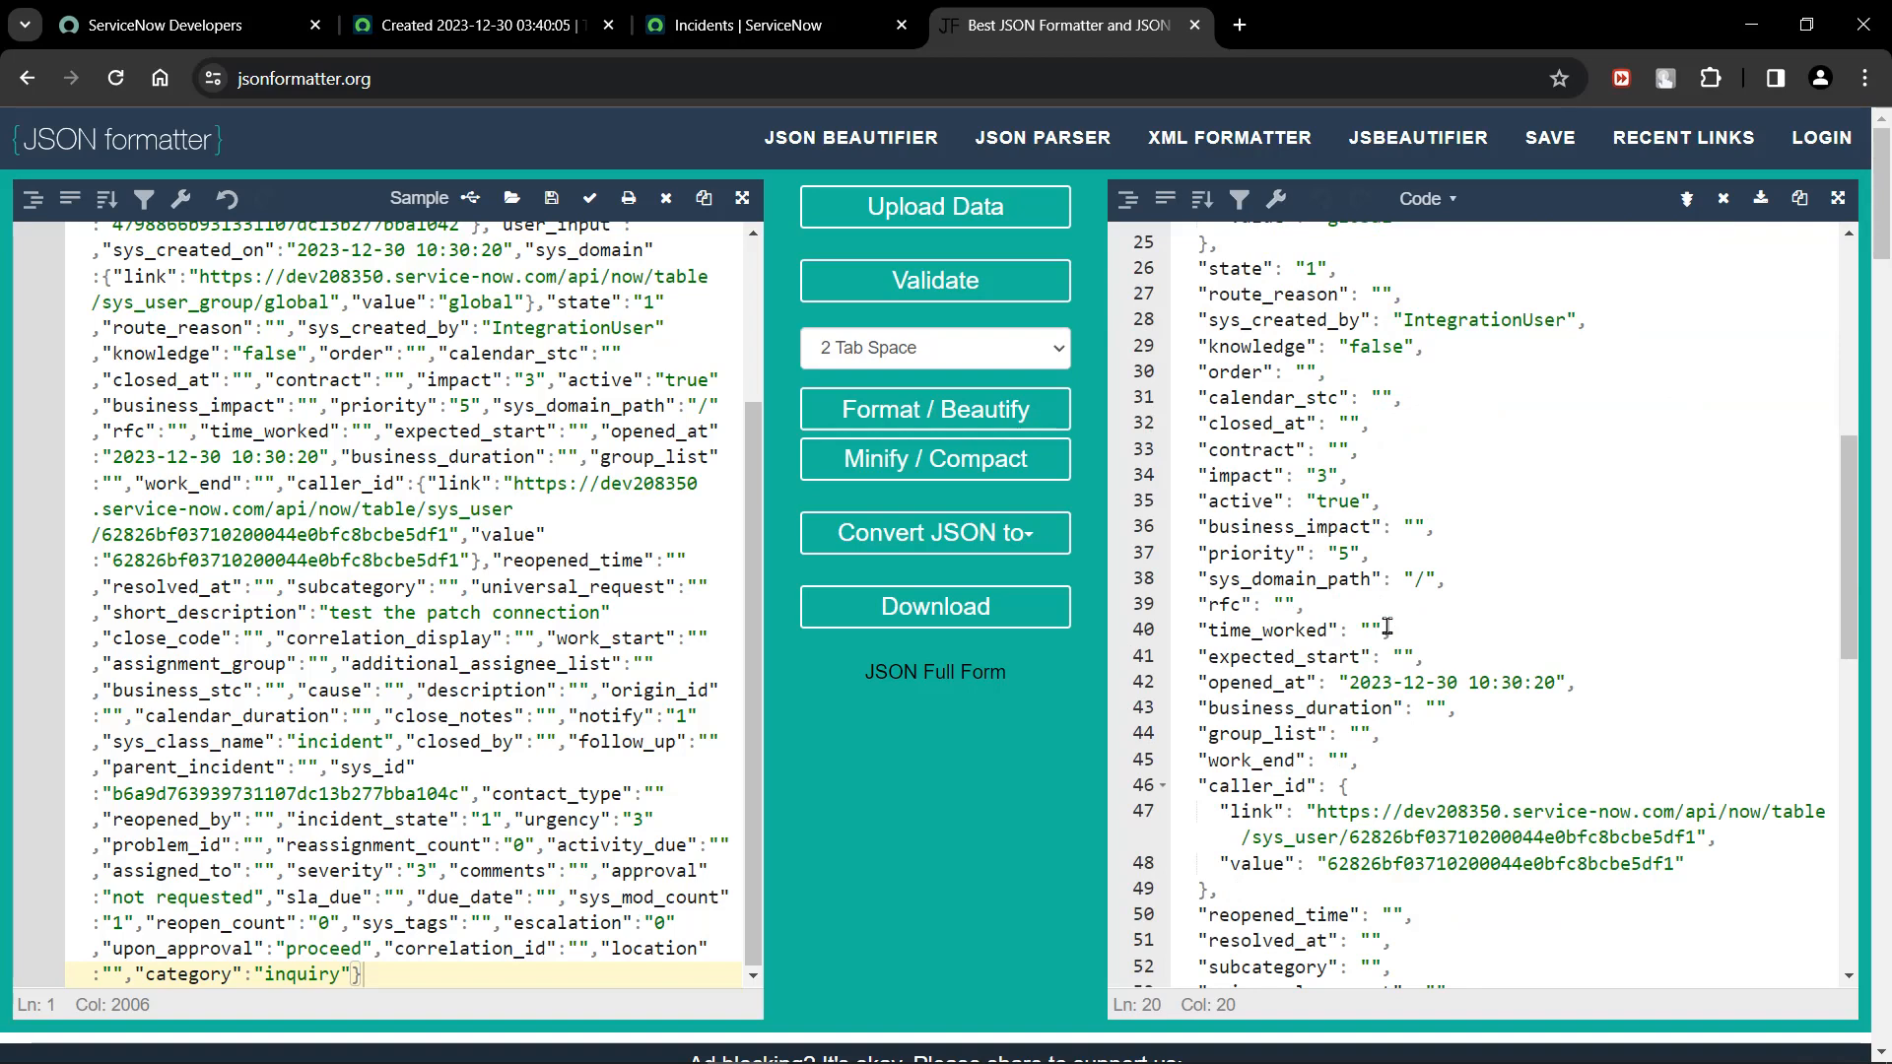
scroll(1387, 626, down, 1)
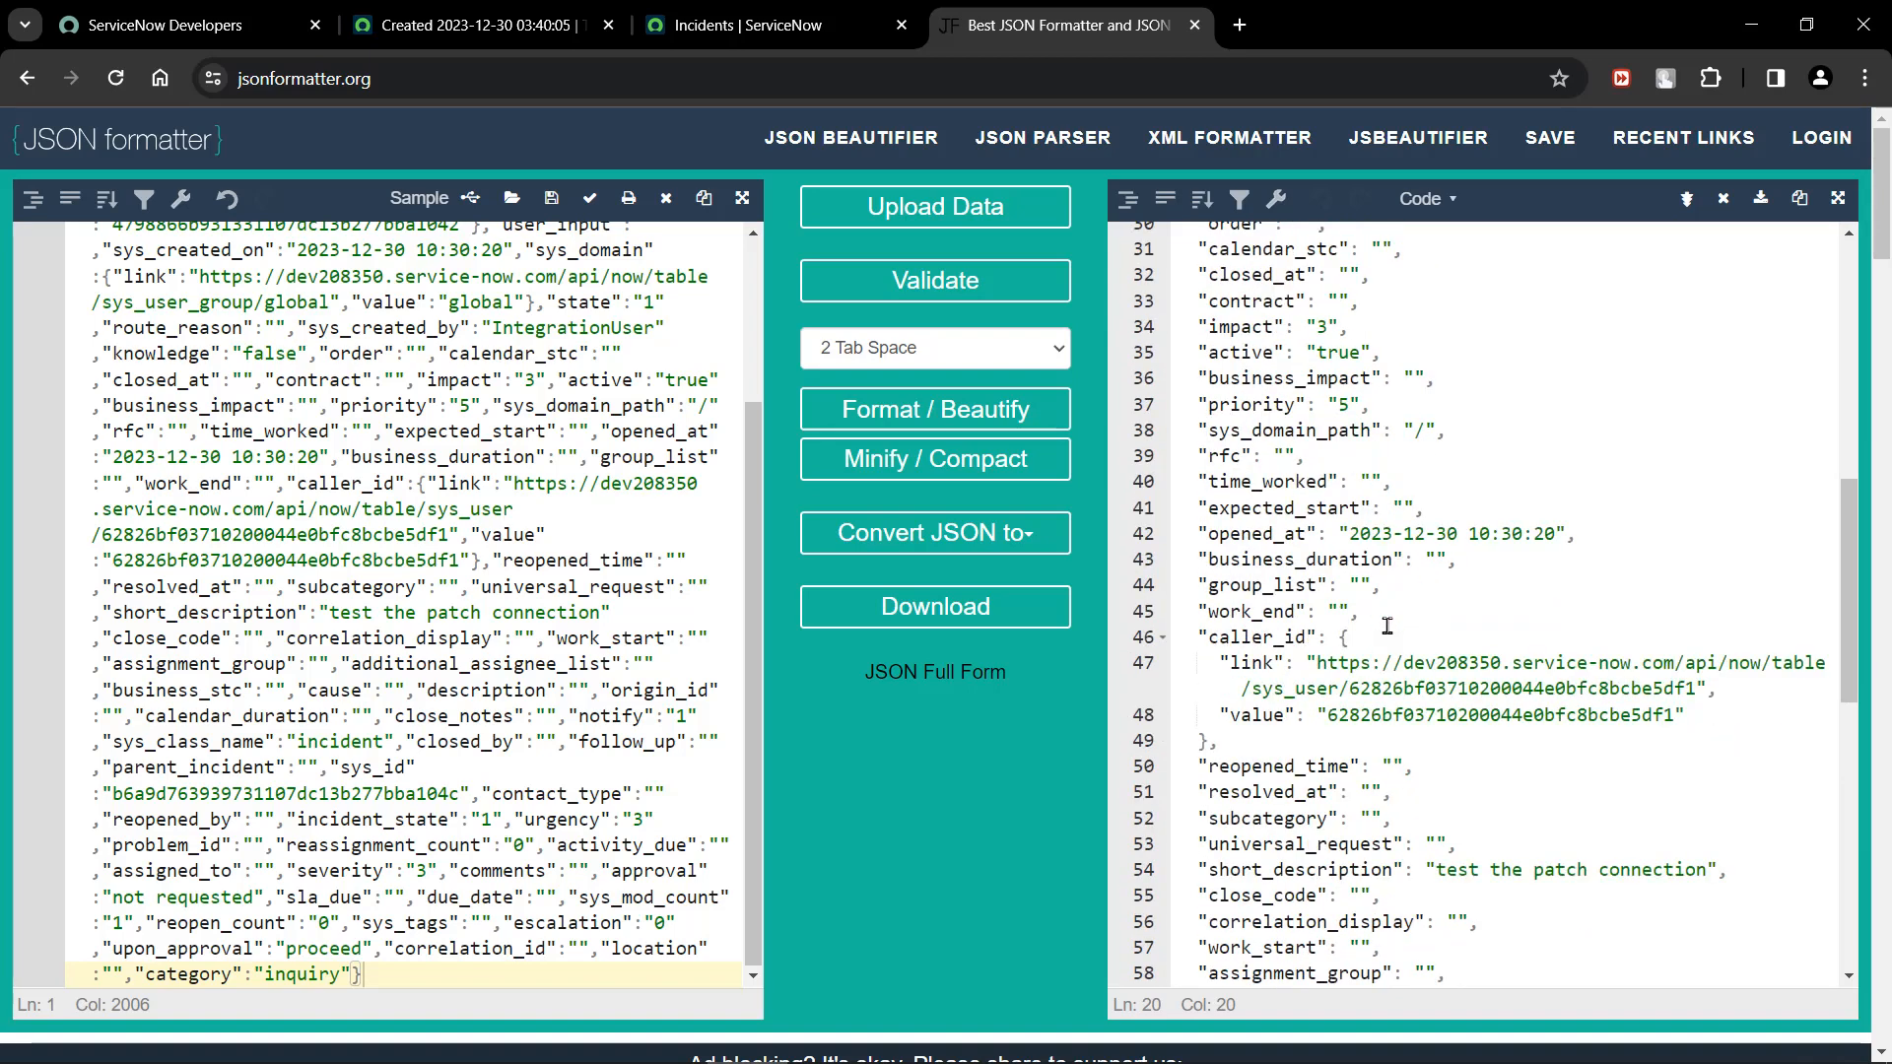
scroll(1387, 627, down, 4)
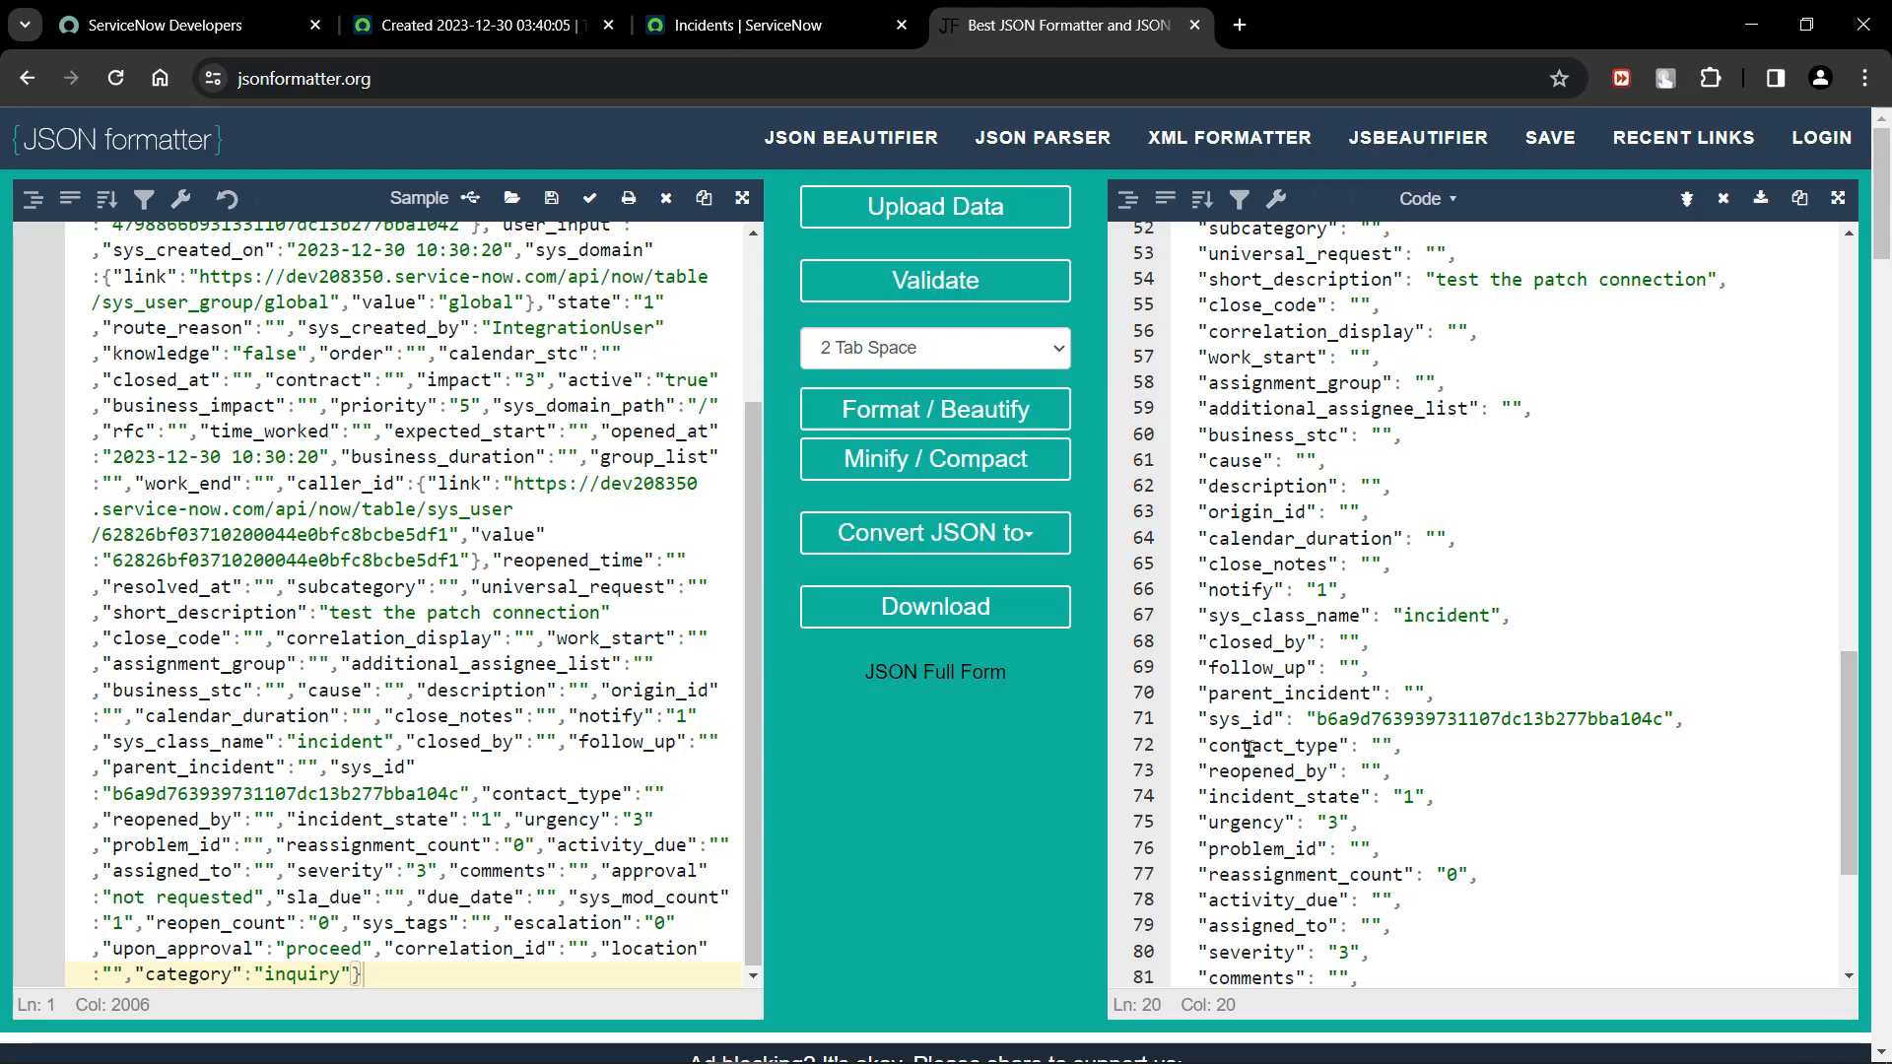
Compare the test run's request content with the formatted JSON and examine the record's sys_id and the remaining fields.
click(404, 22)
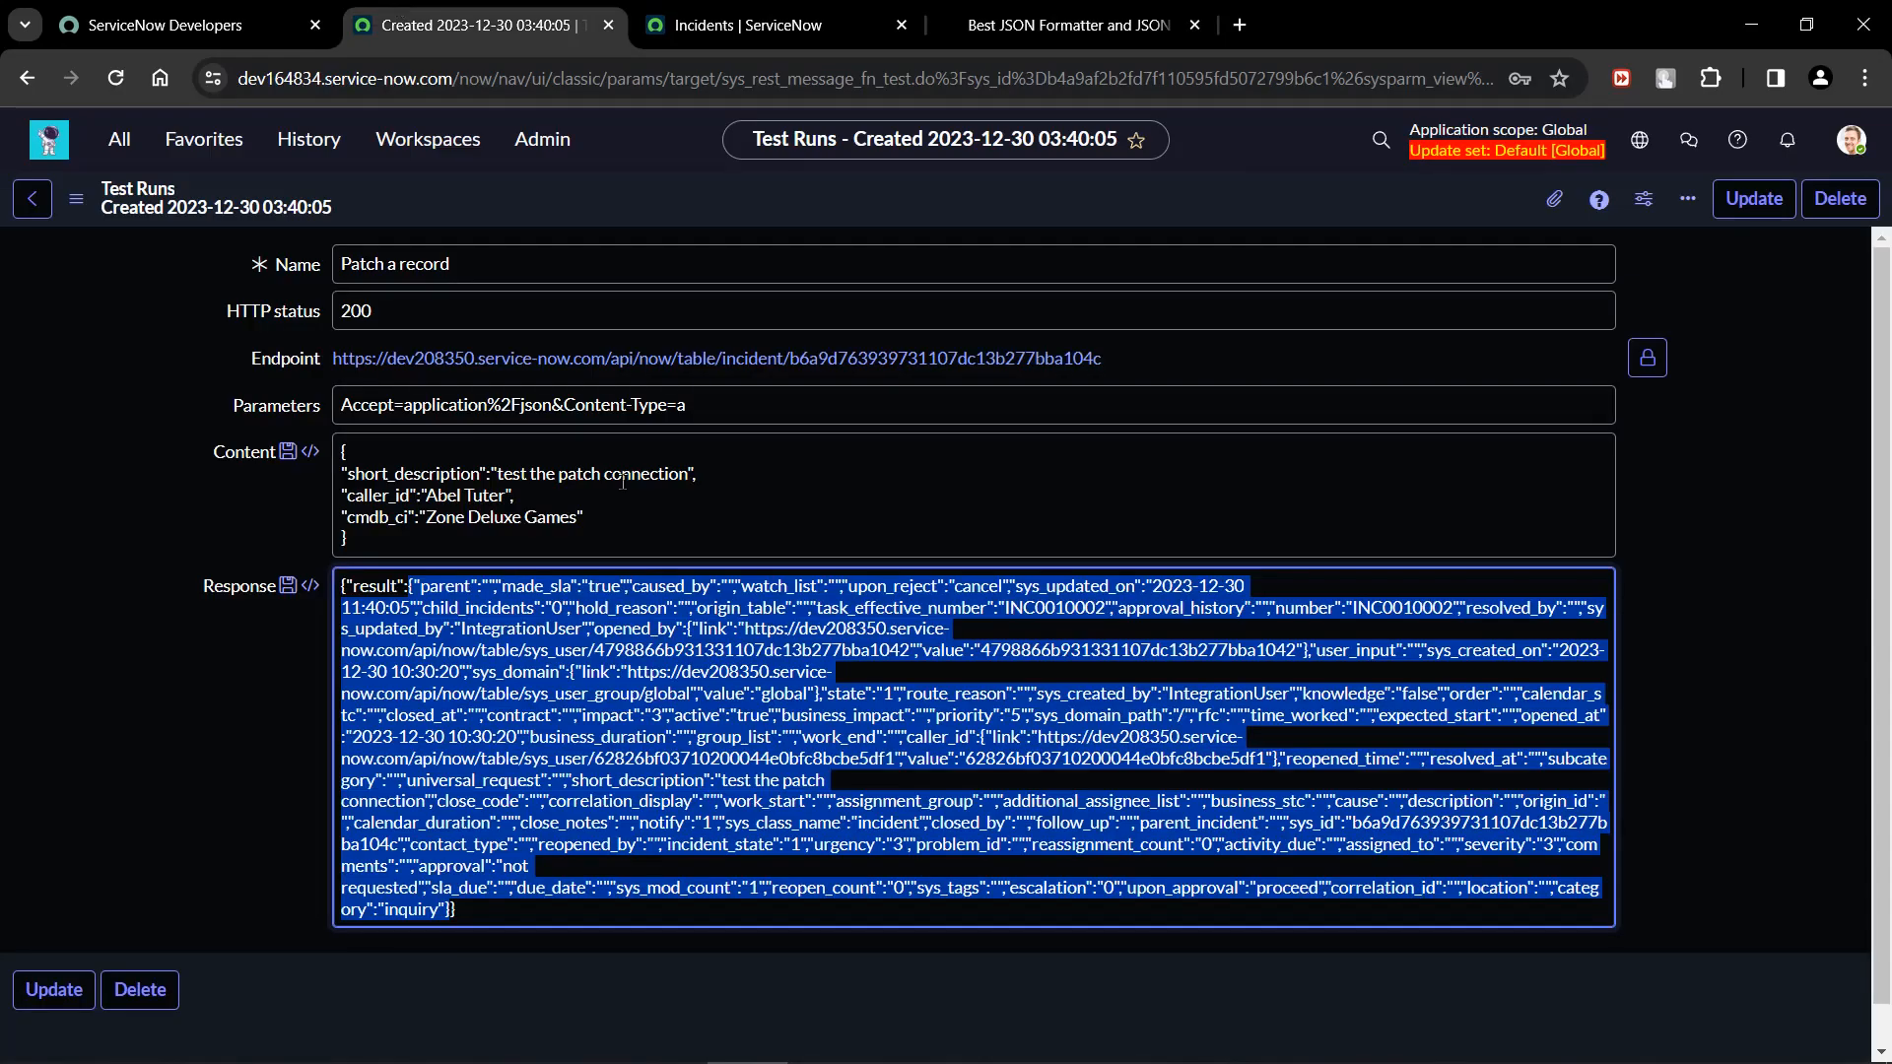
click(76, 763)
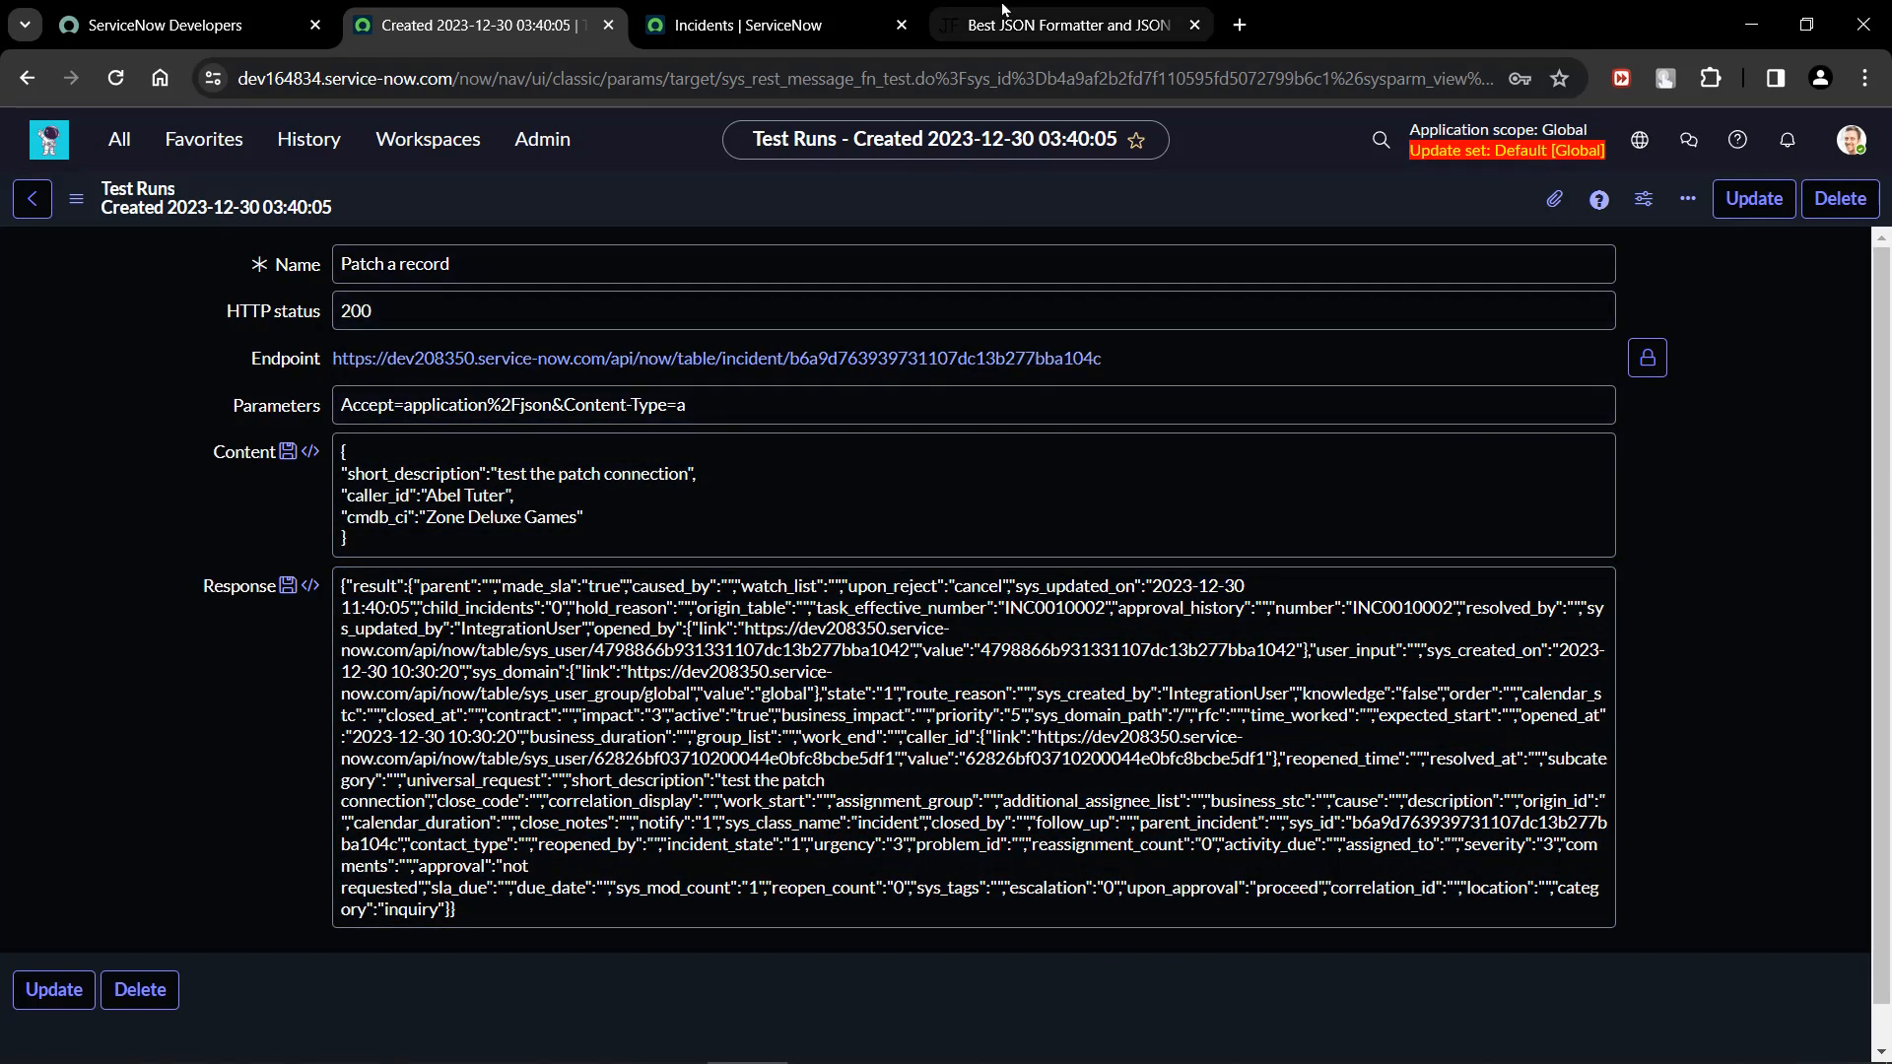
click(1064, 24)
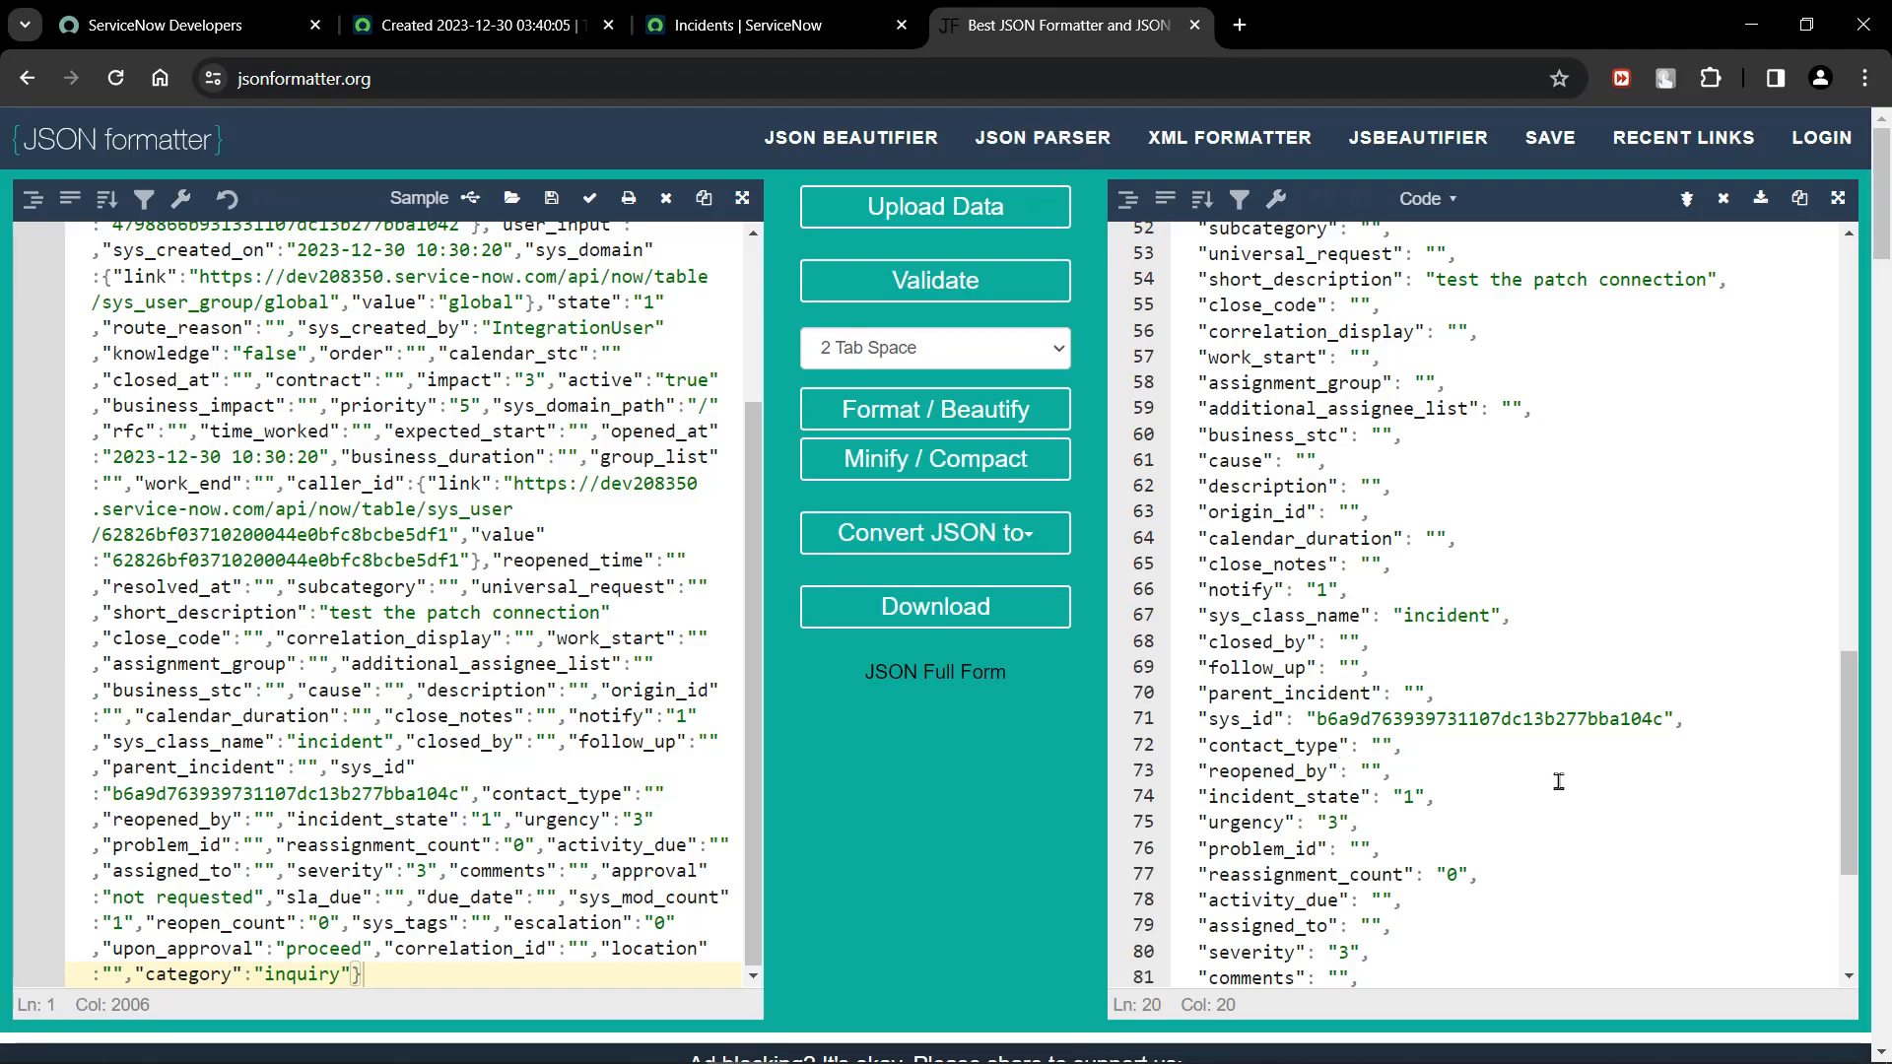
click(1655, 782)
scroll(1537, 782, down, 2)
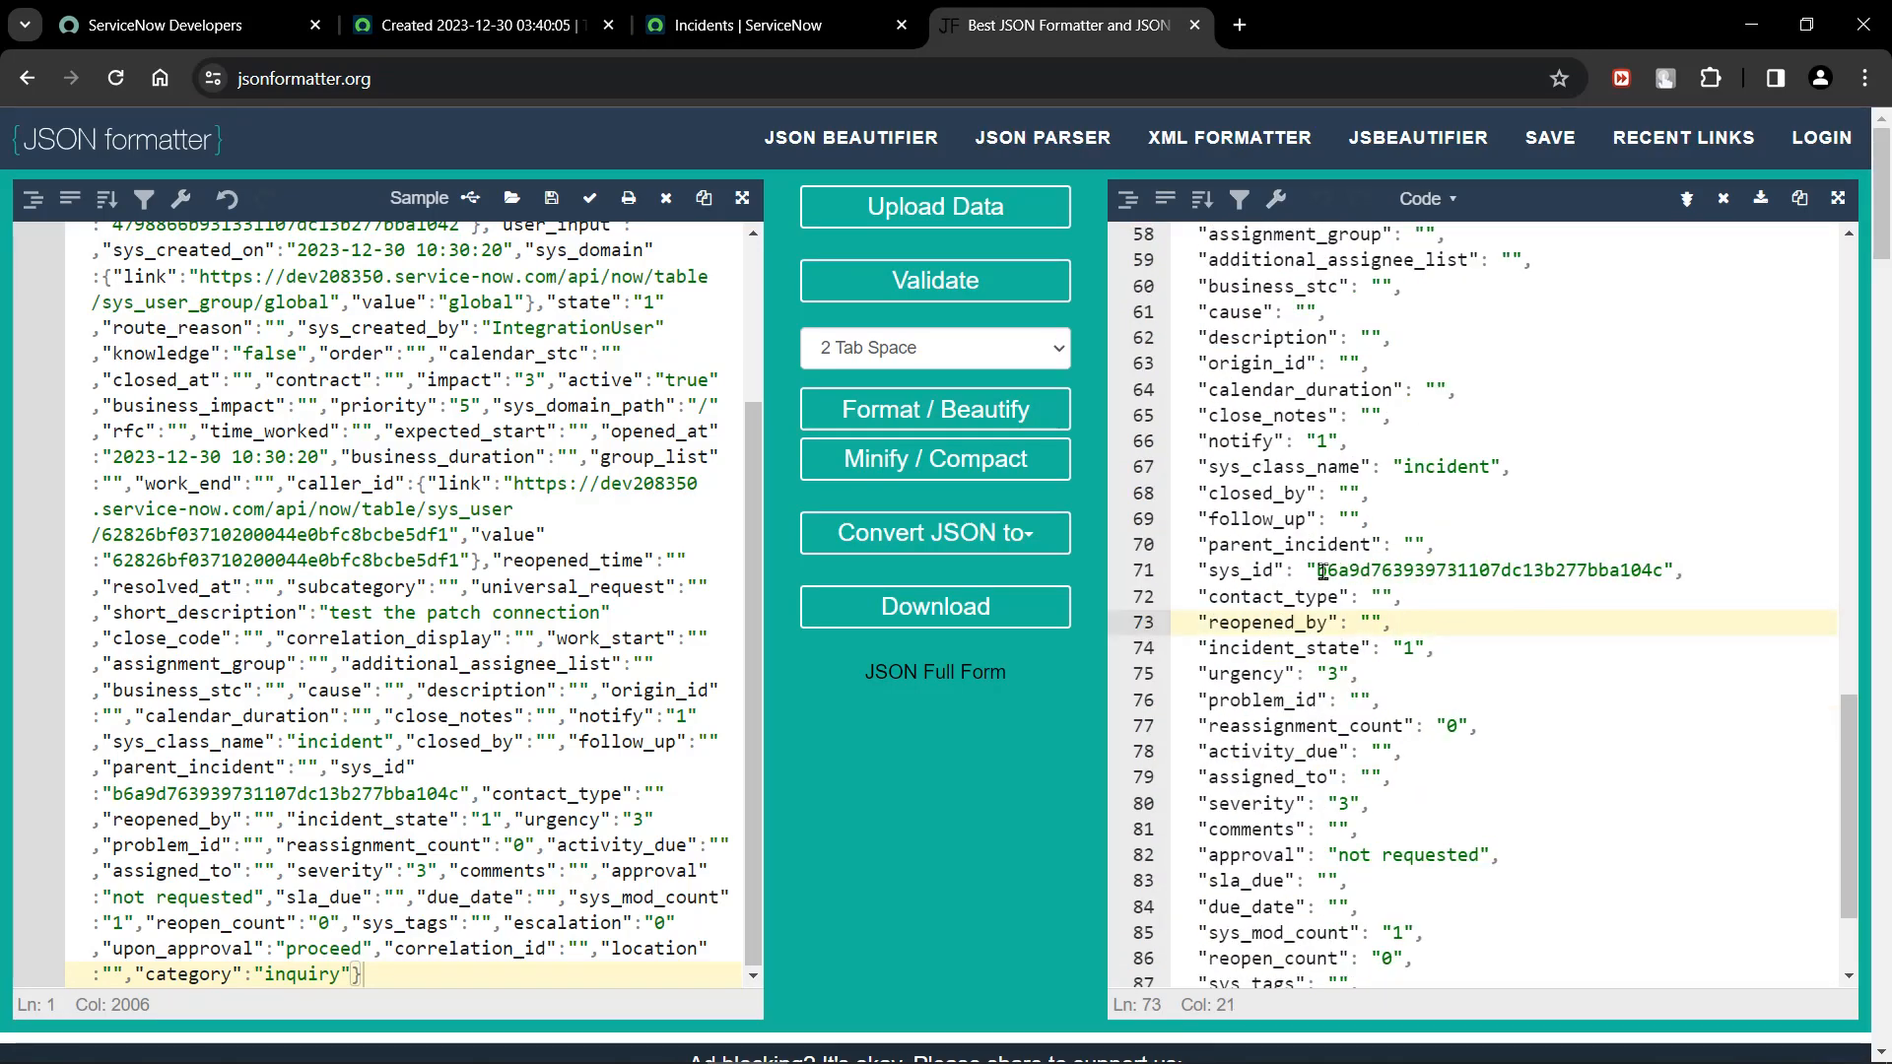
drag(1316, 569, 1676, 569)
click(1577, 802)
scroll(1577, 801, down, 8)
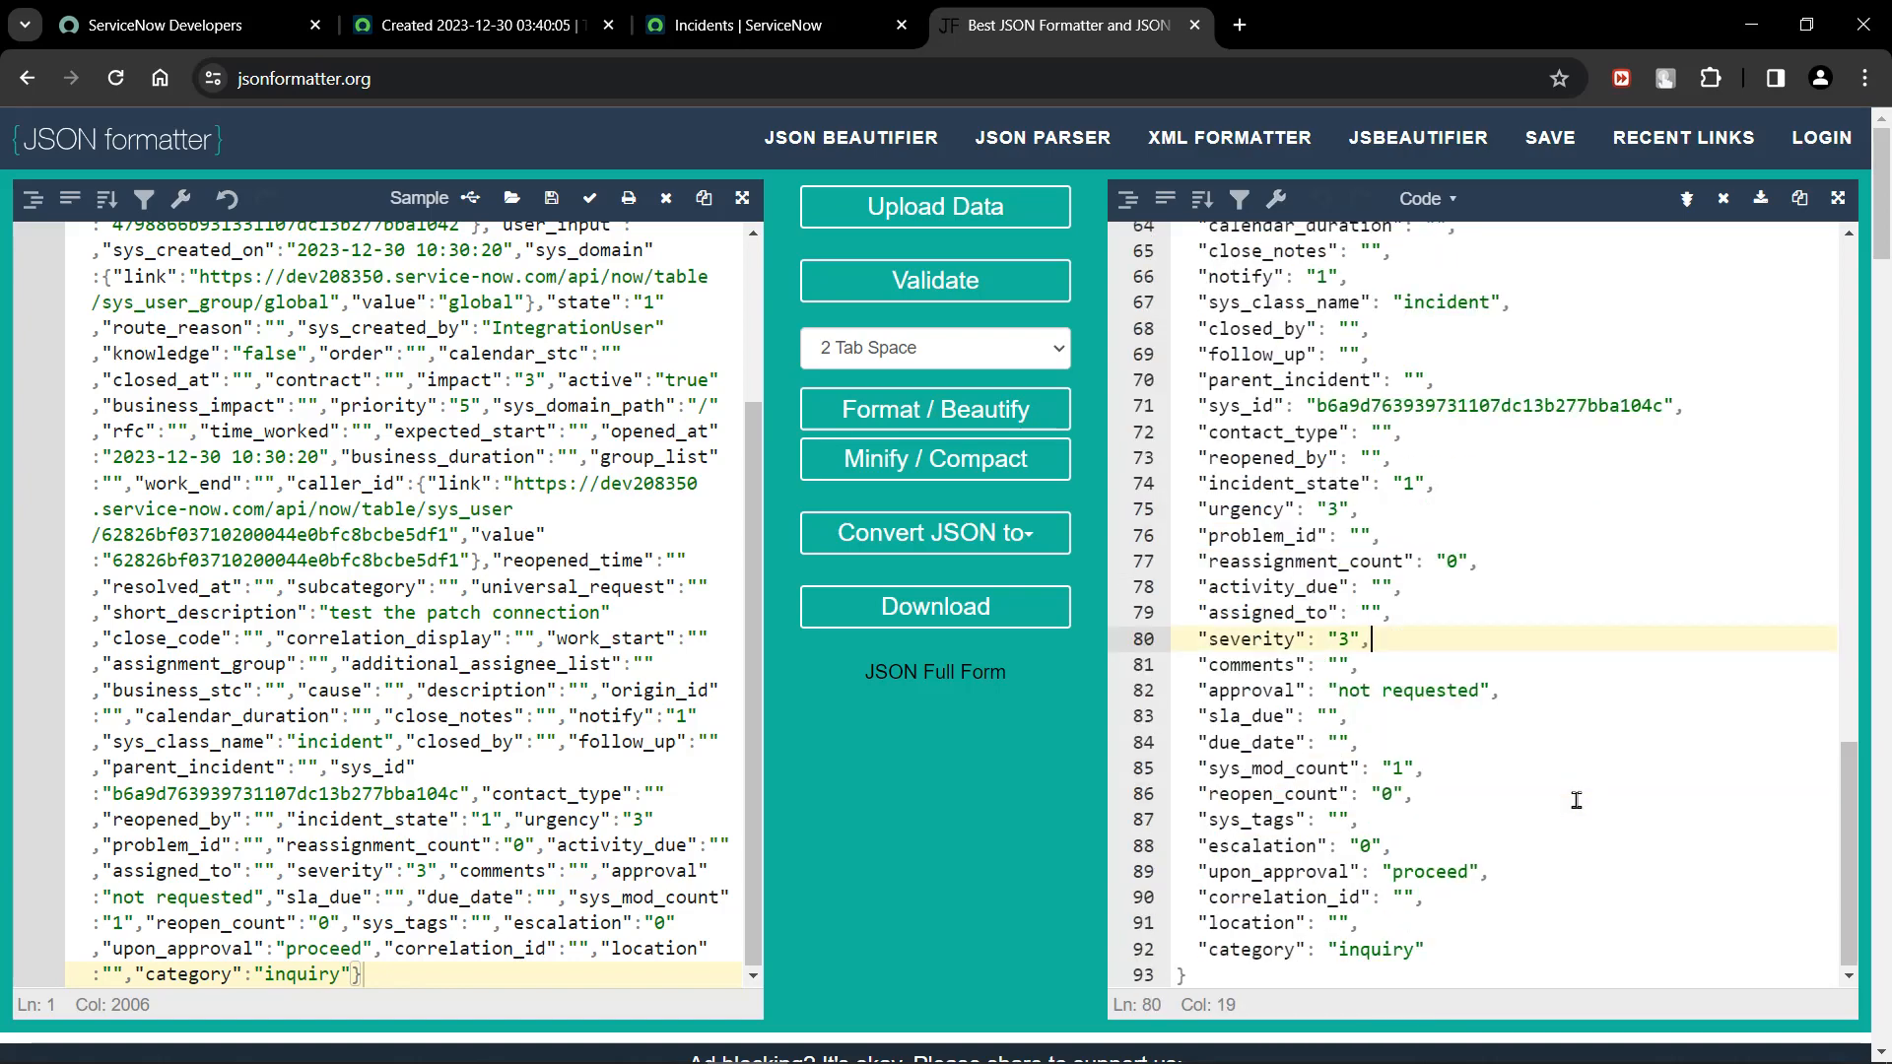
Find the caller_id entry in the formatted JSON and examine the user sys_id in its link and value.
scroll(1576, 801, up, 6)
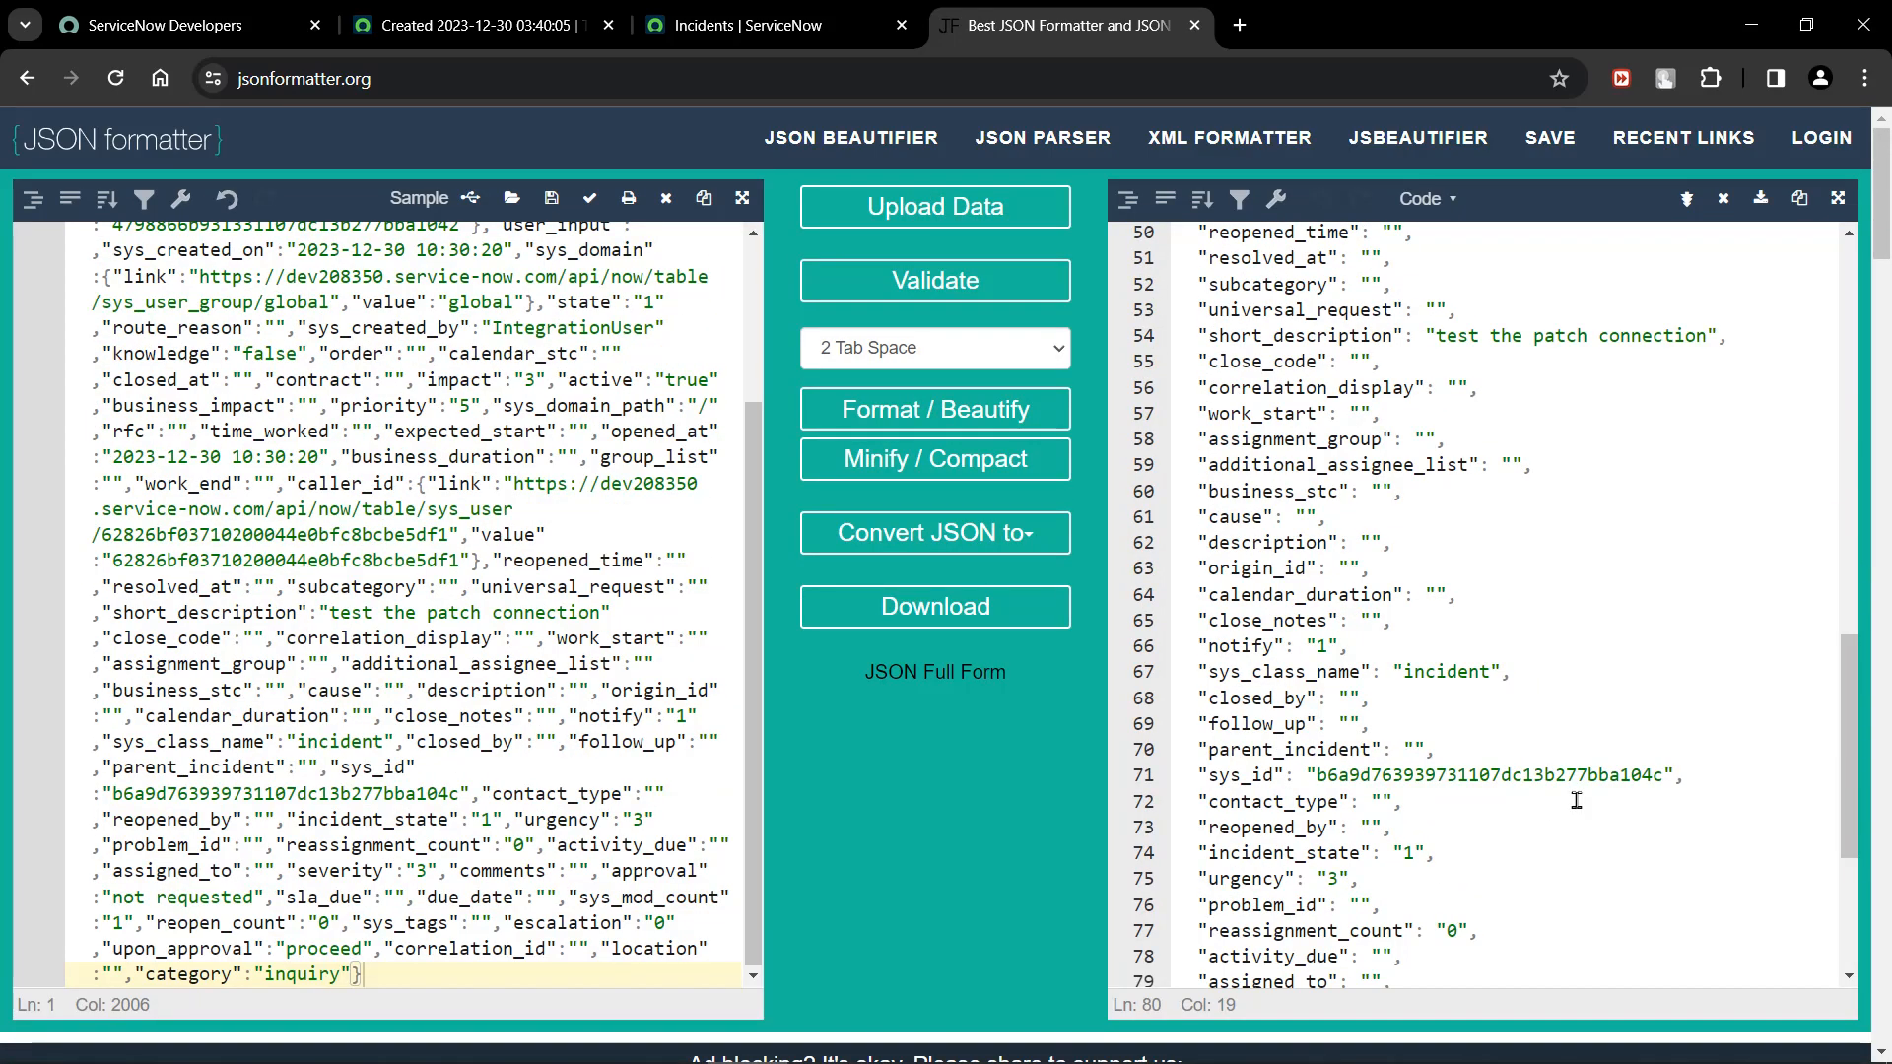
scroll(1539, 627, up, 6)
scroll(1540, 627, up, 1)
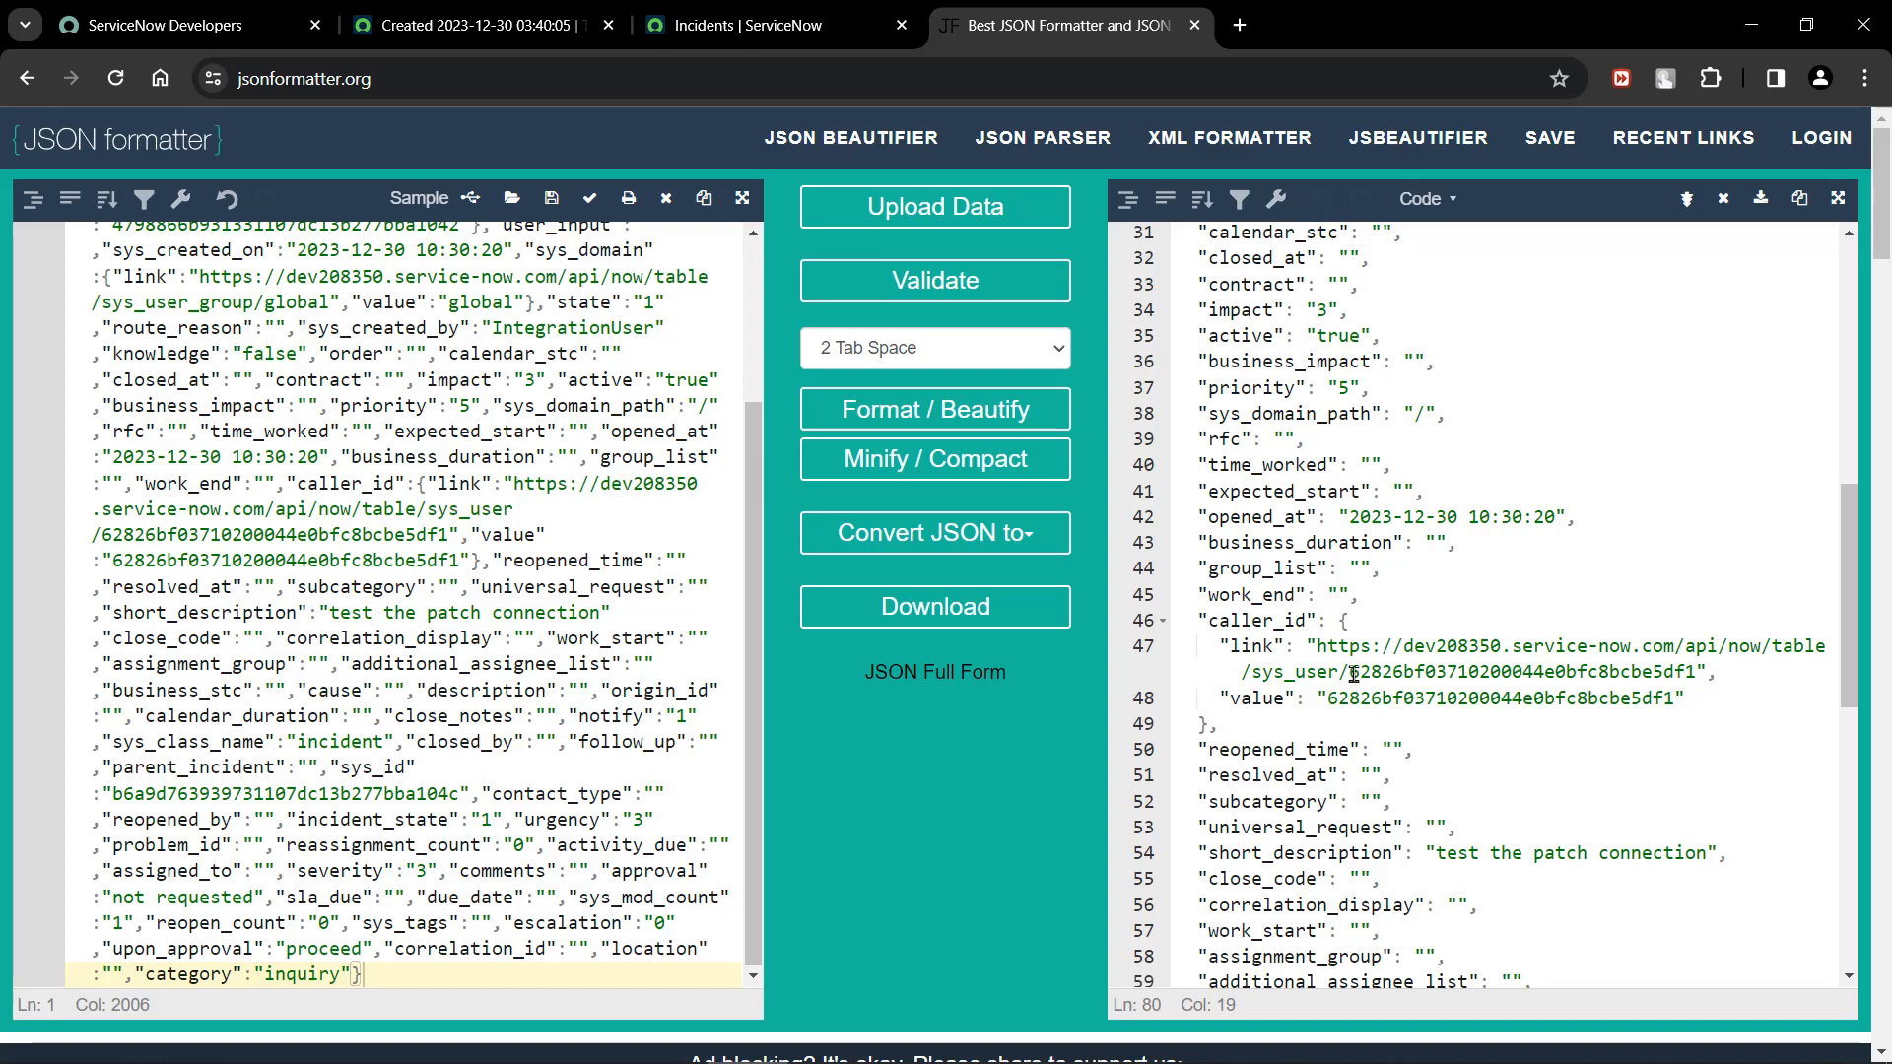
drag(1354, 674, 1692, 674)
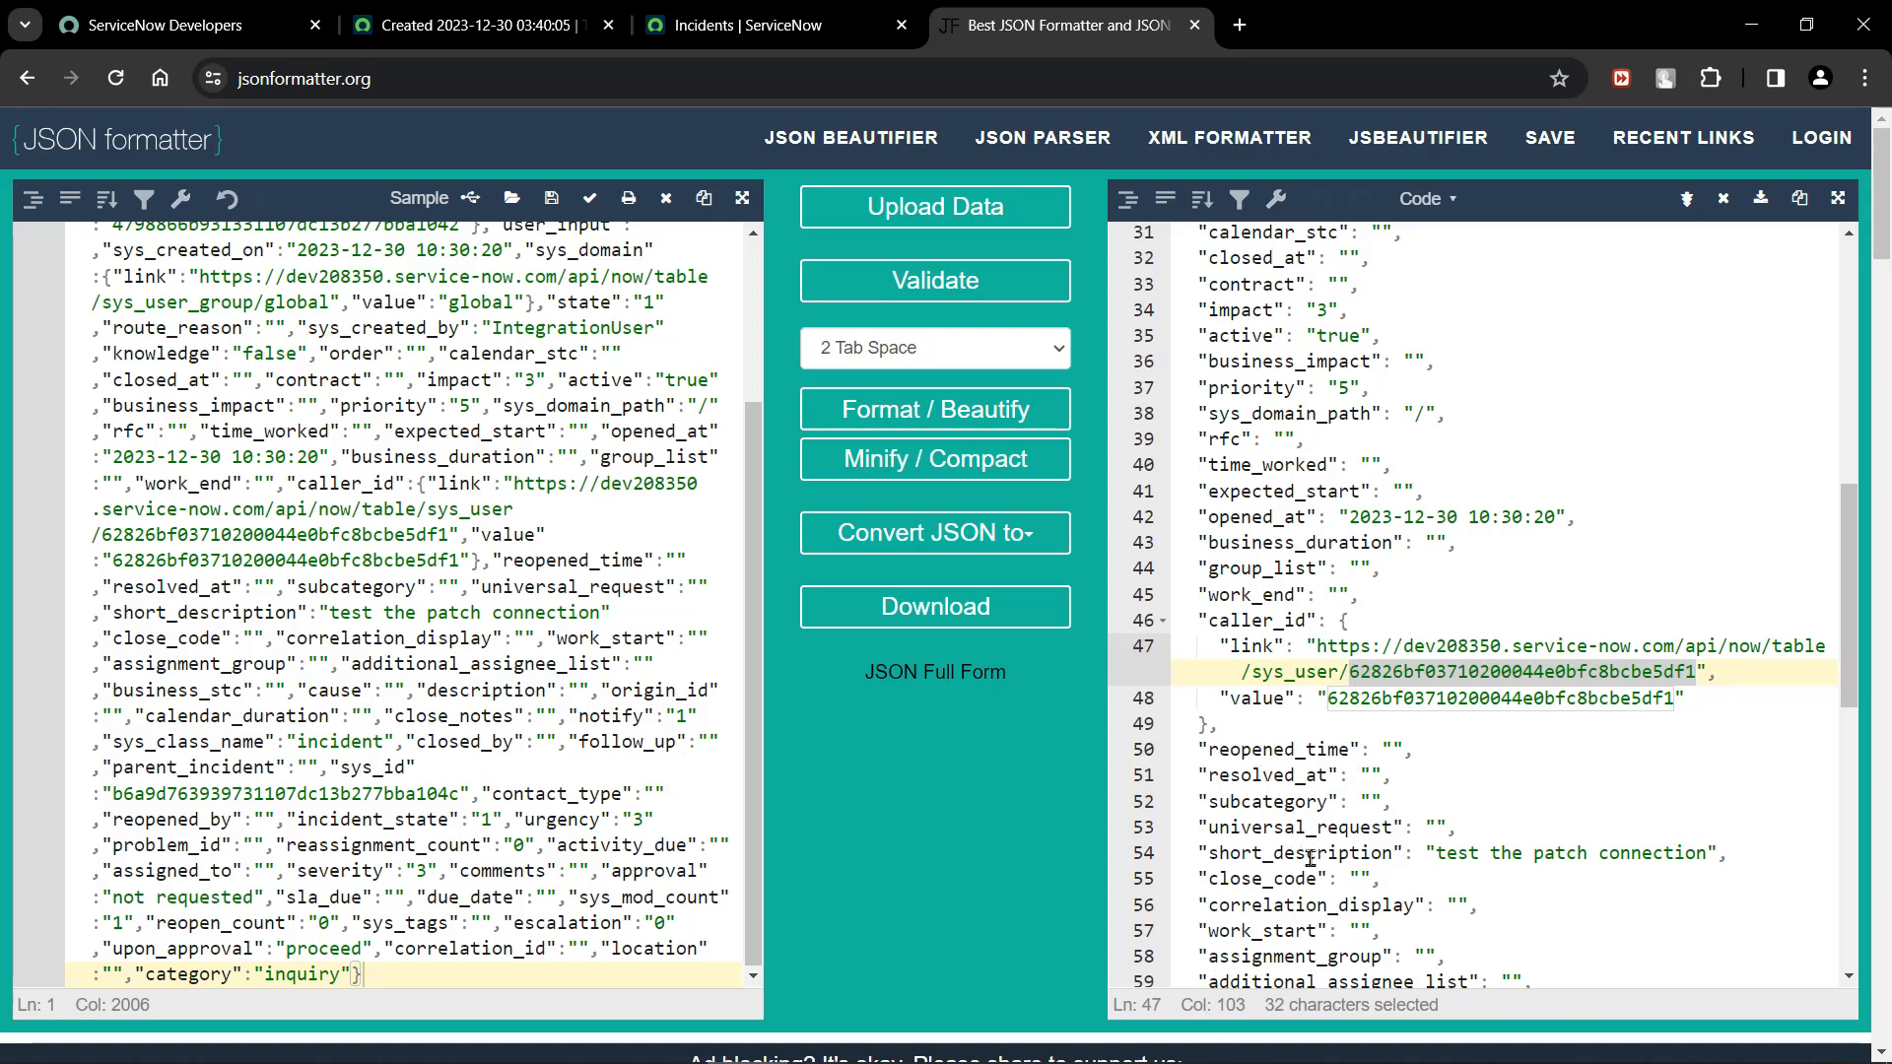
click(1405, 701)
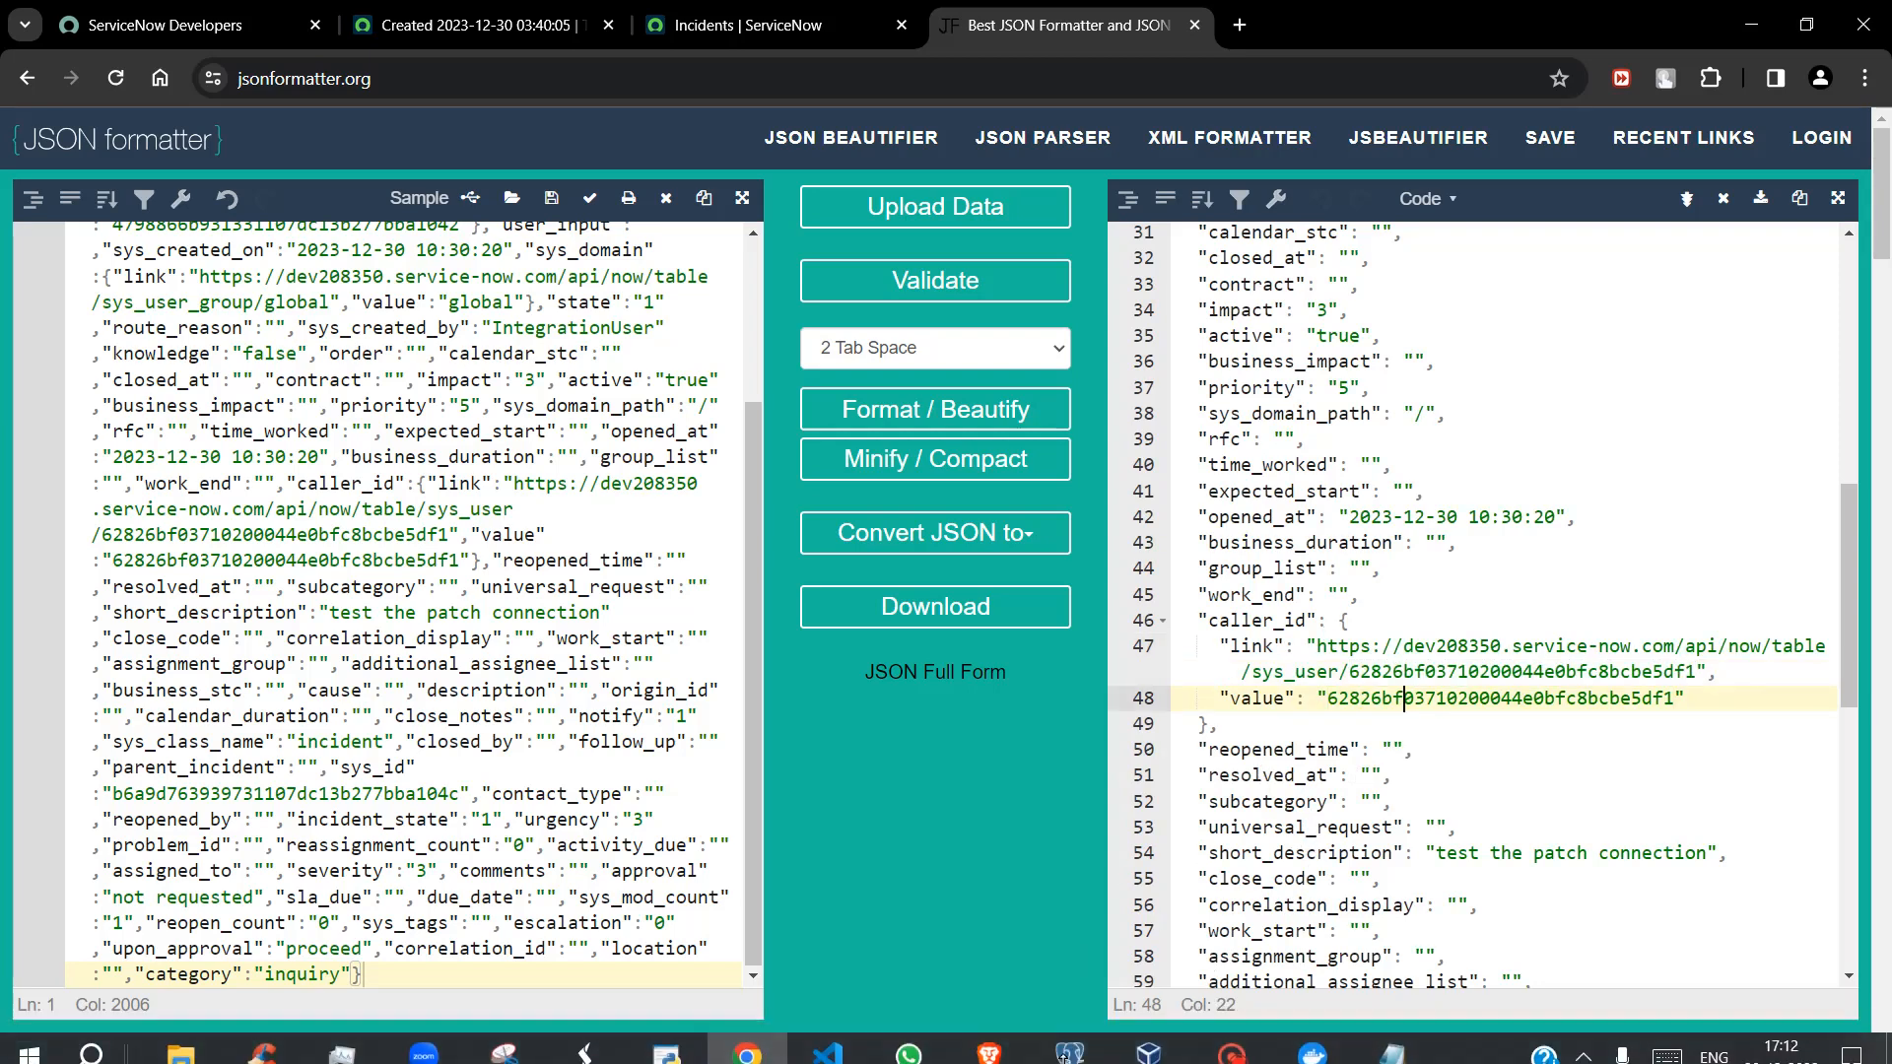
Switch to the dev208350 instance in Brave and return from the REST API Explorer to the previously visited incident INC0010001.
click(997, 1056)
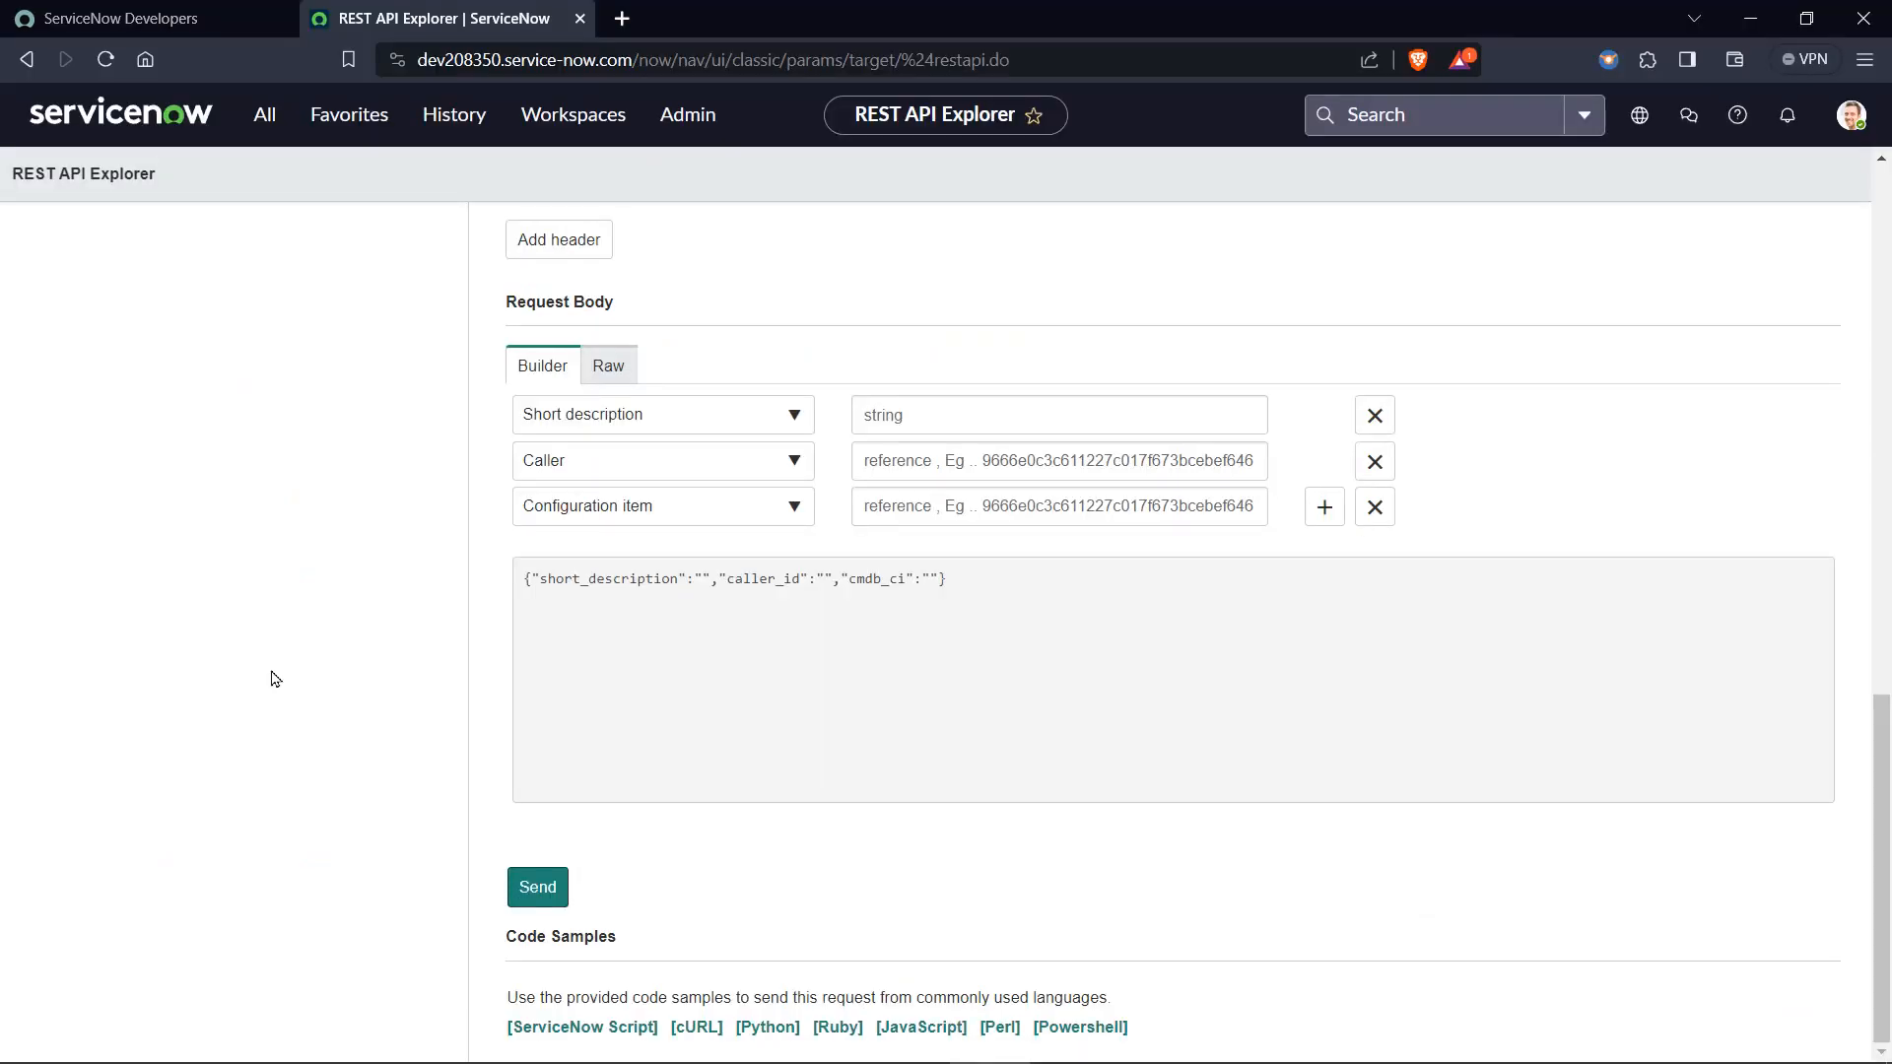
scroll(274, 679, up, 15)
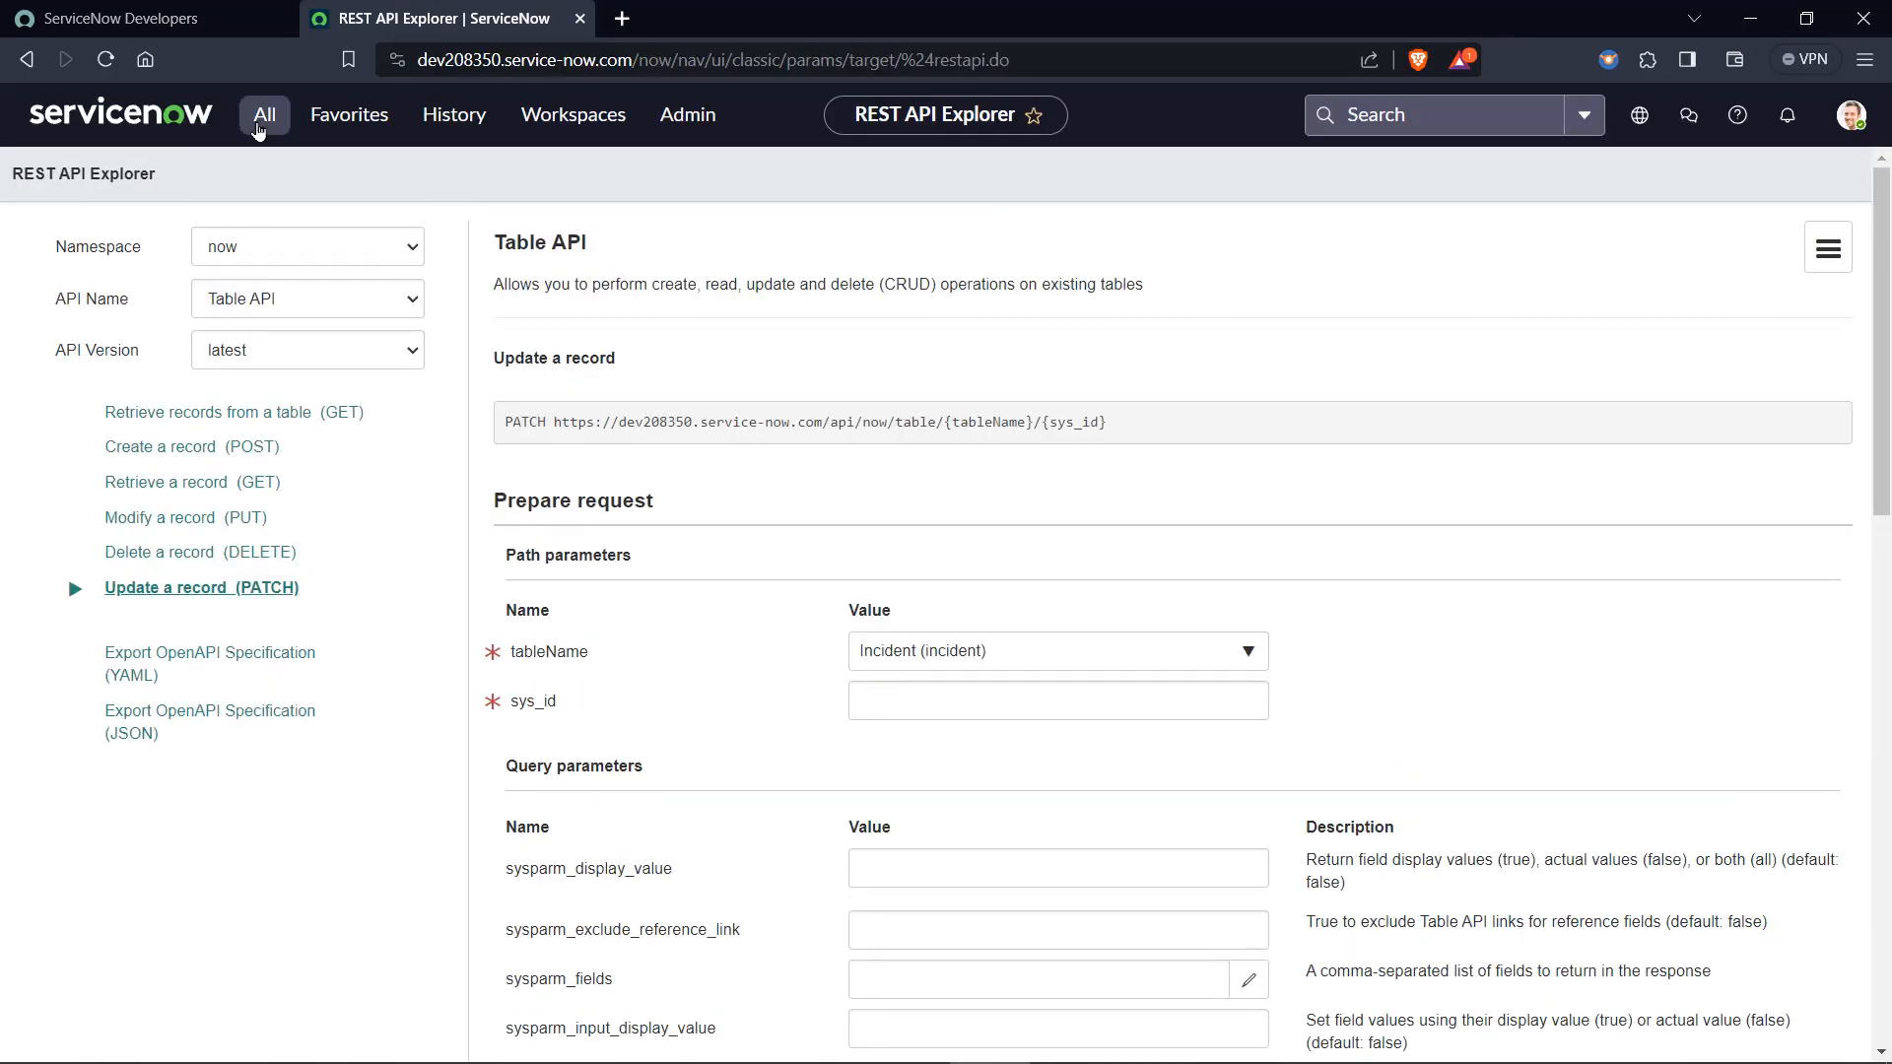
click(258, 131)
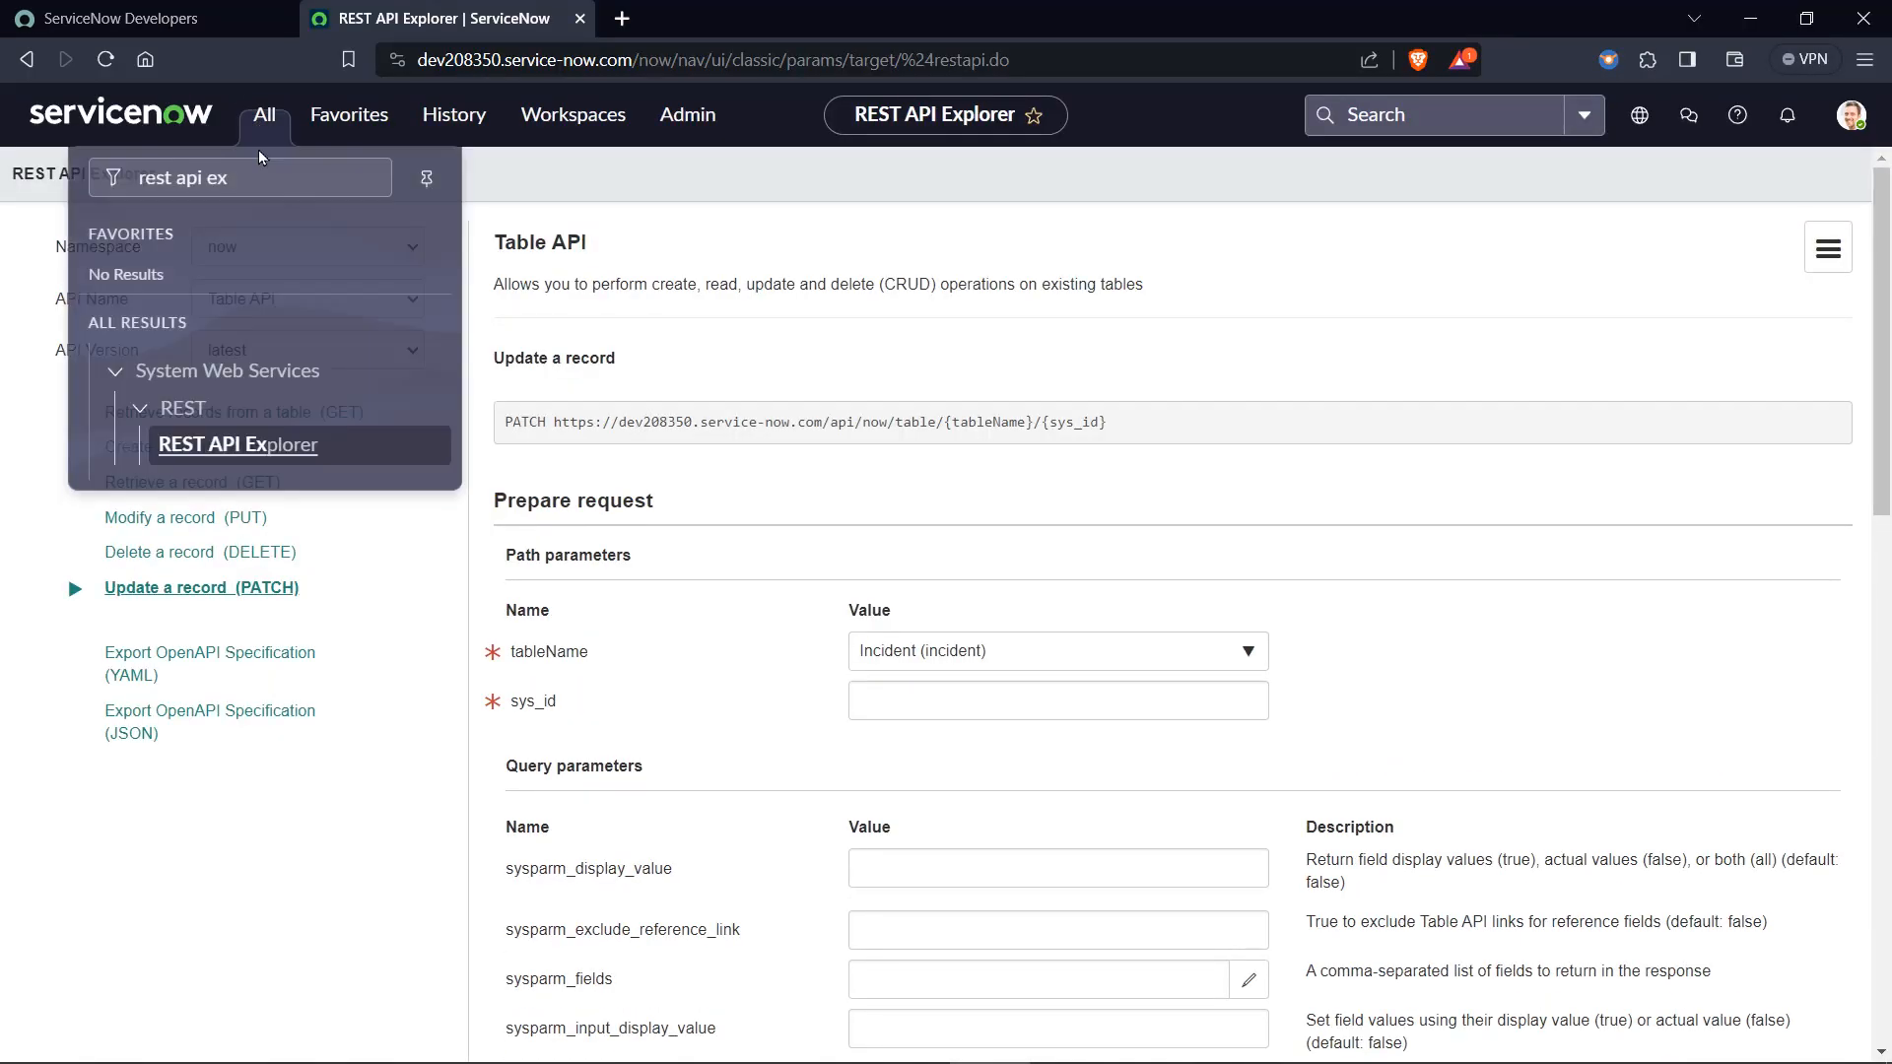
right_click(14, 61)
click(157, 234)
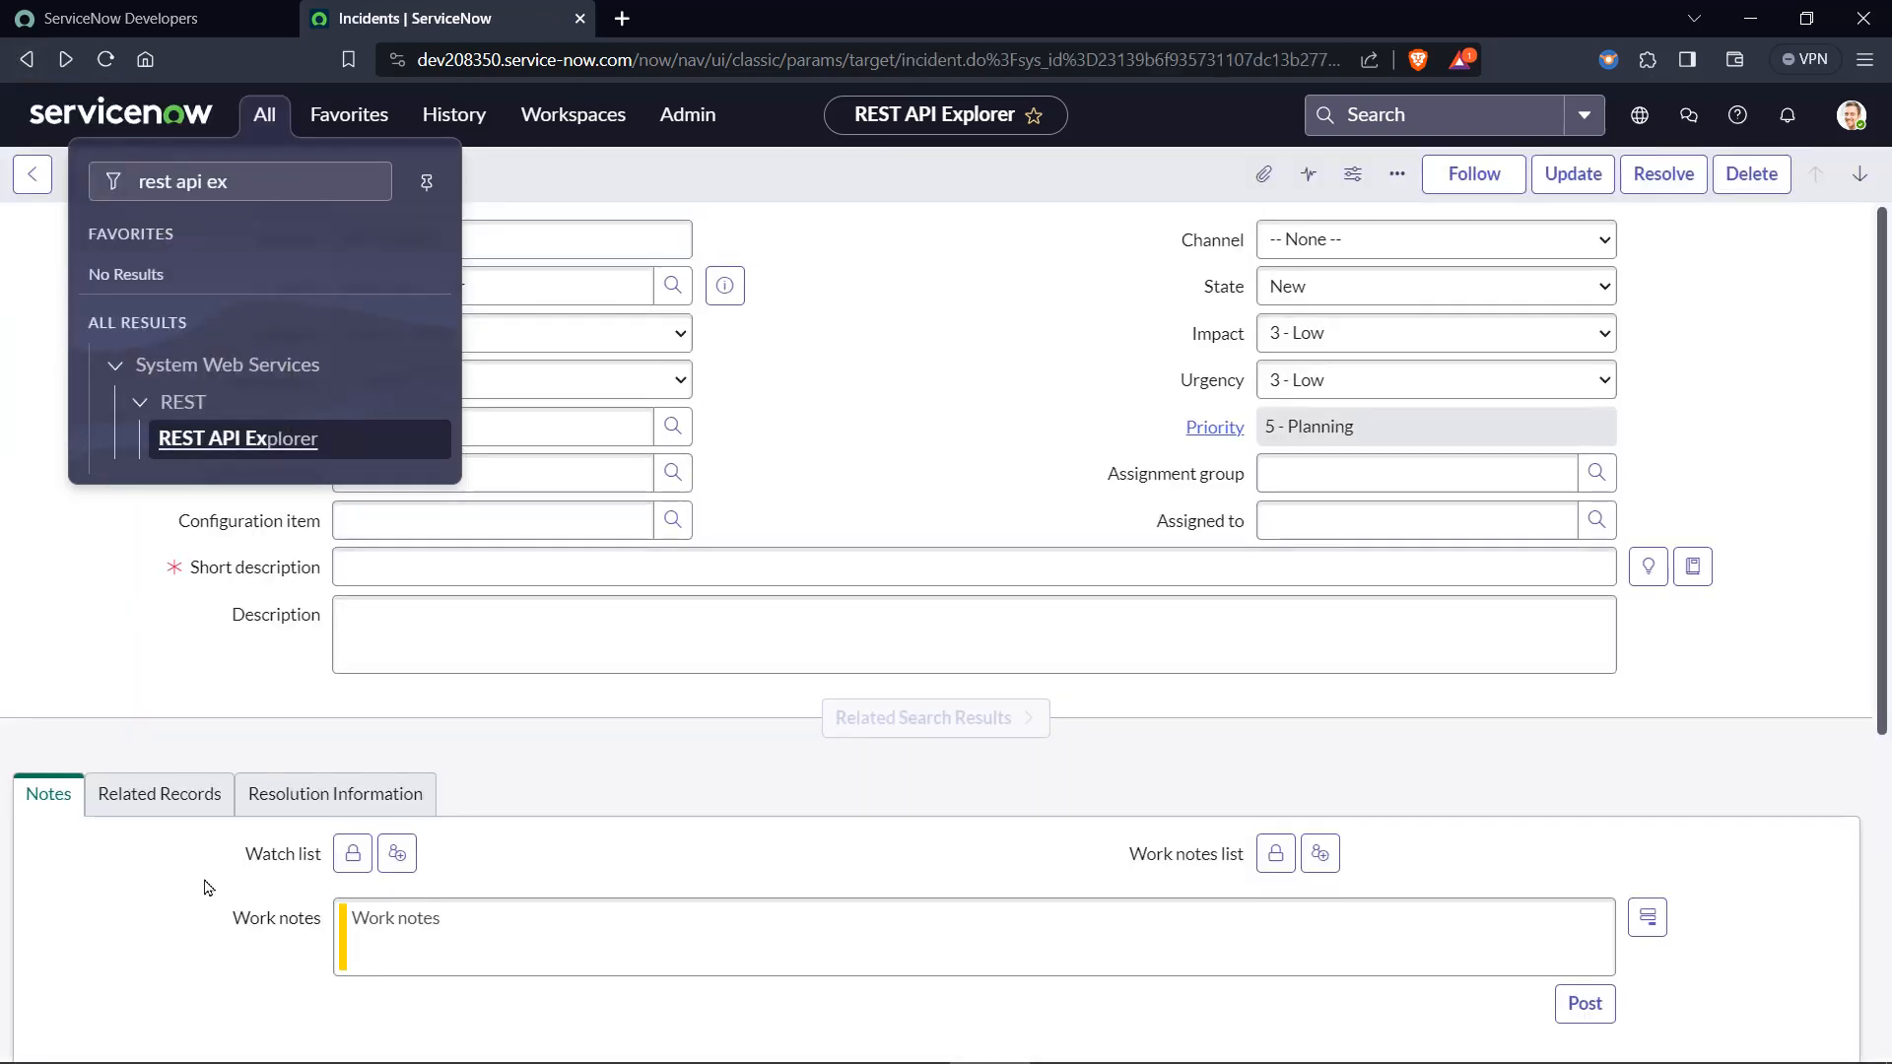
click(856, 423)
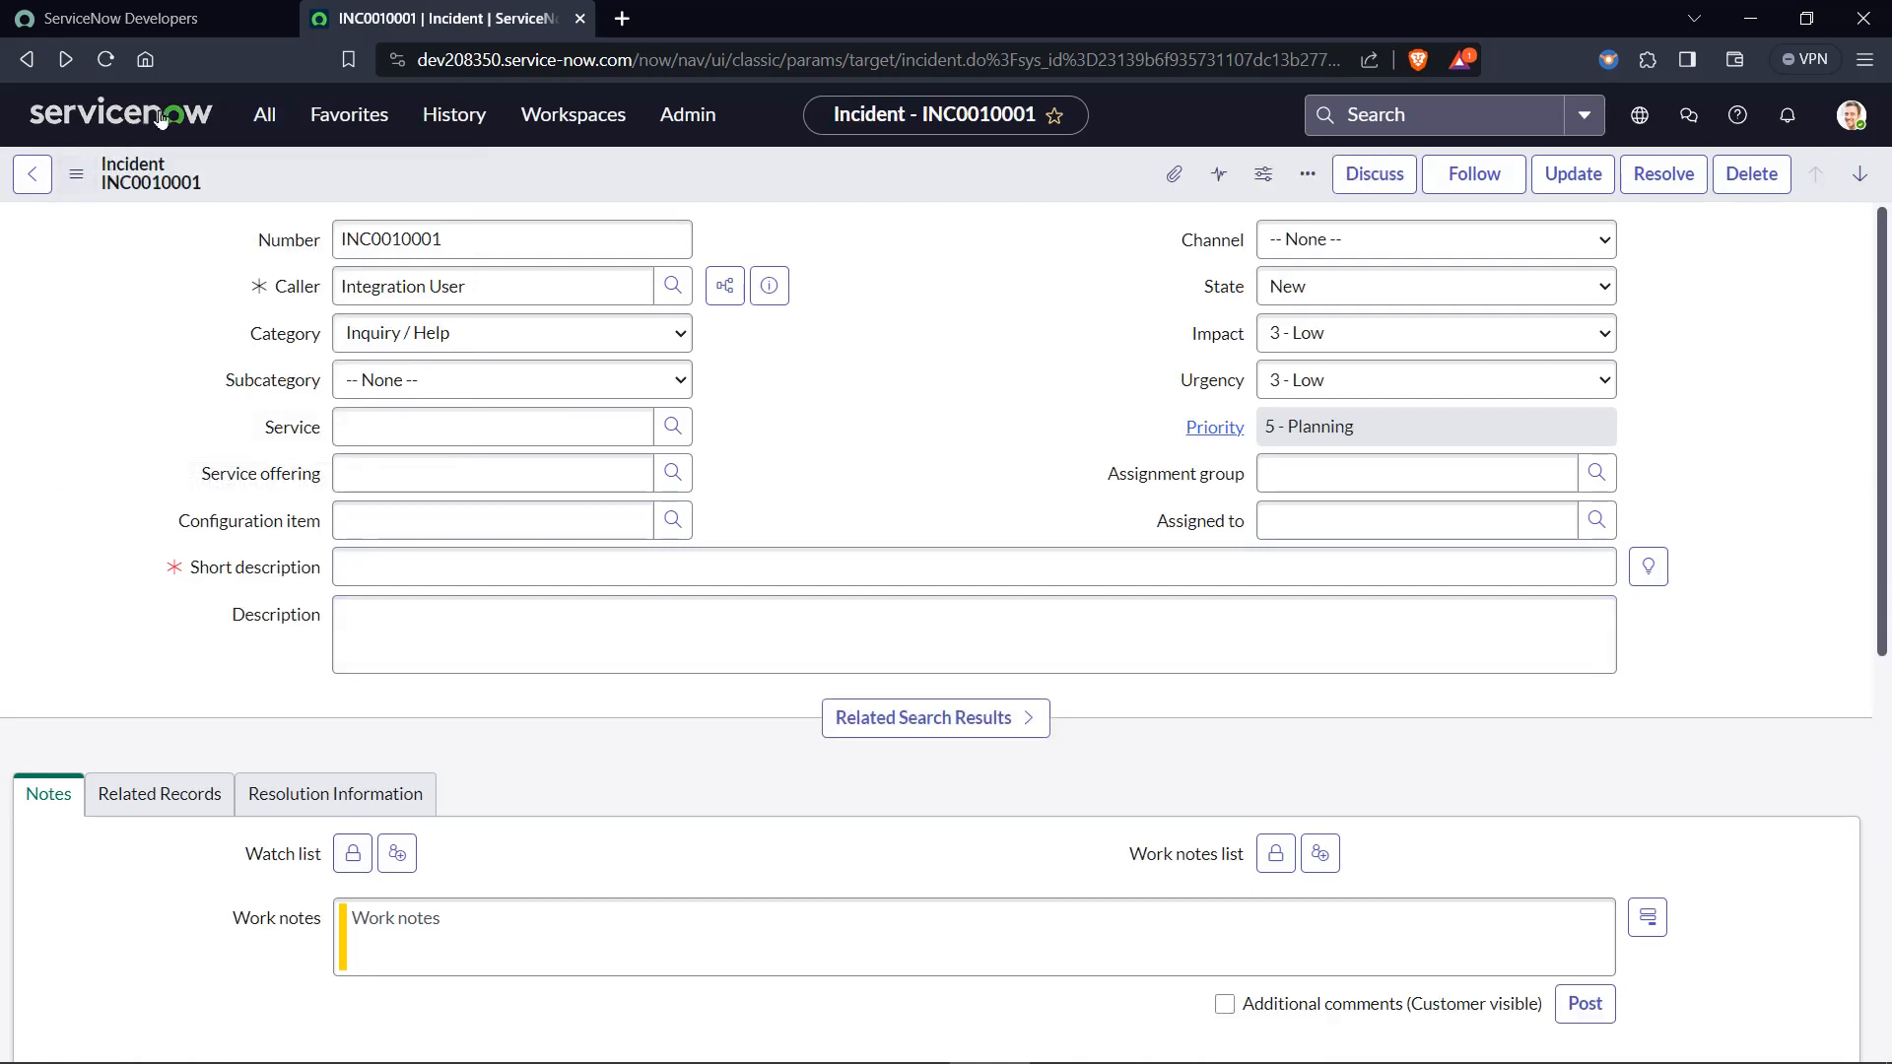
Open the full incident list of the dev208350 instance with the navigation command incident.list.
click(268, 122)
drag(257, 182, 3, 171)
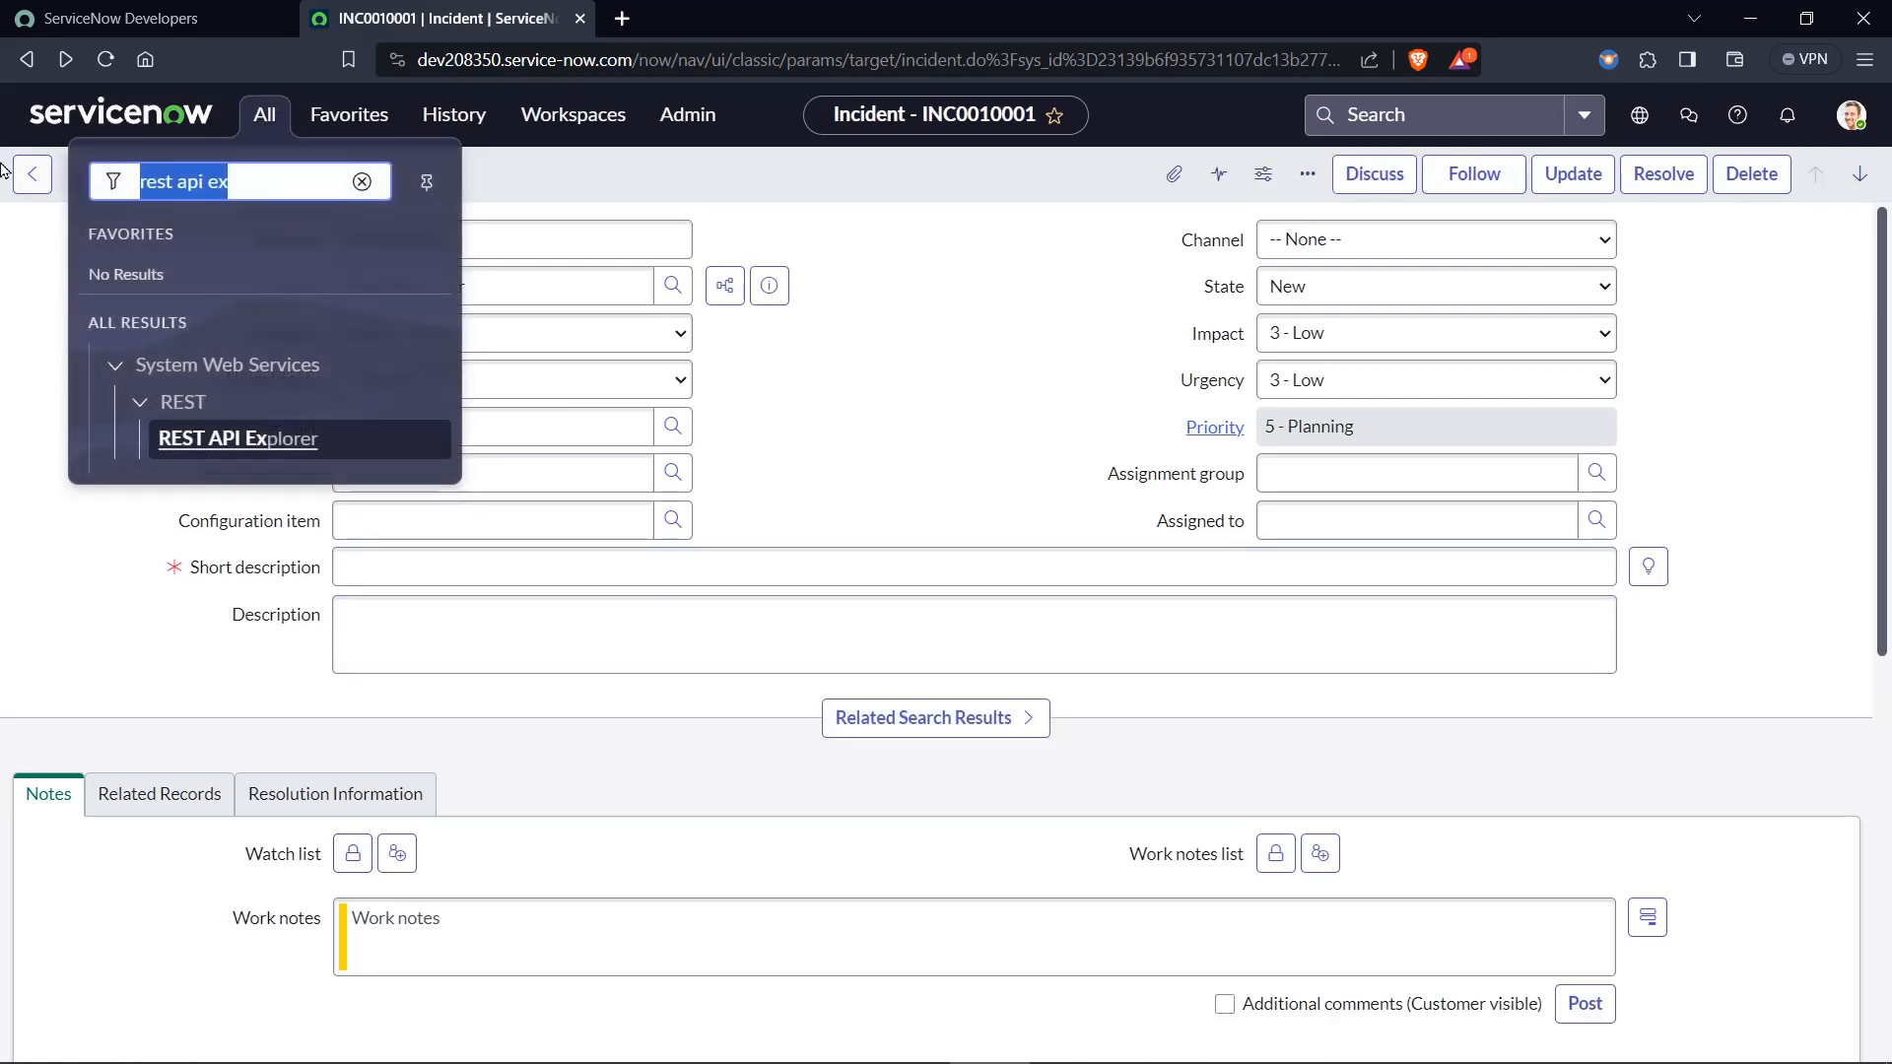
text(incident.l)
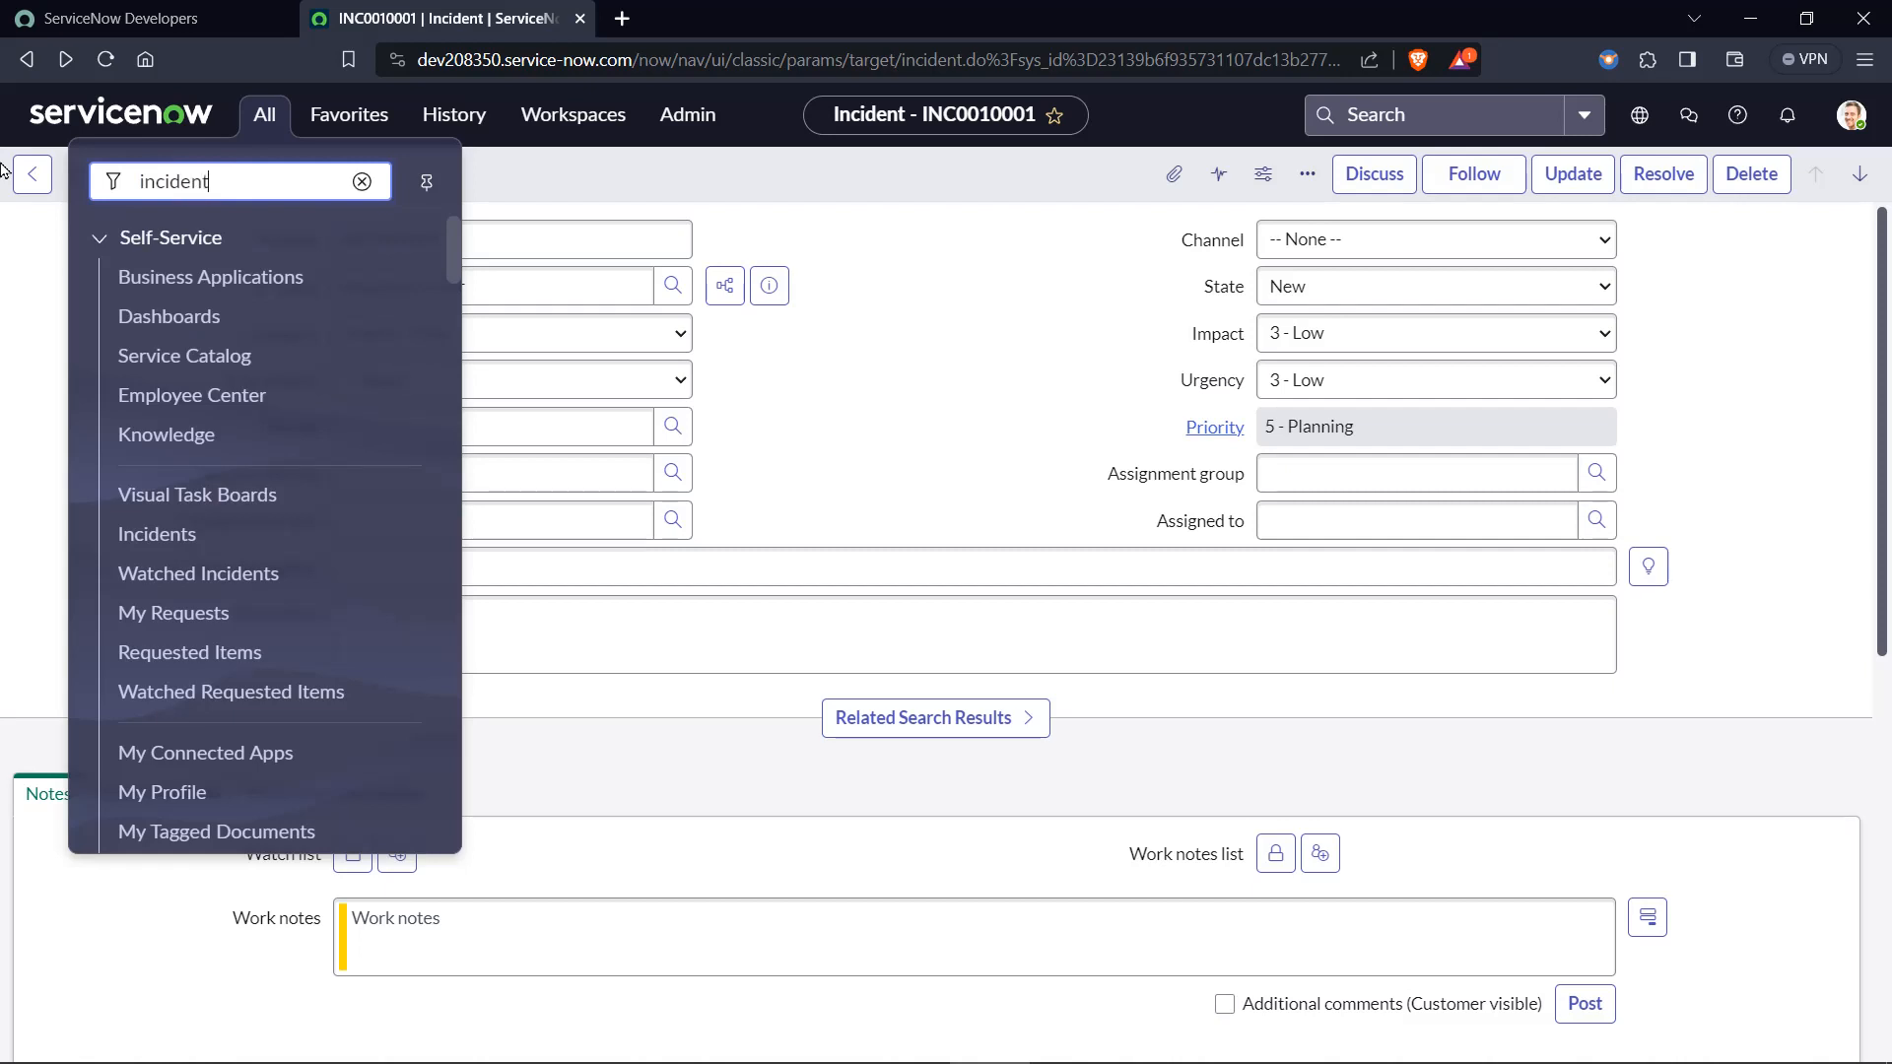
text(ist)
key(Return)
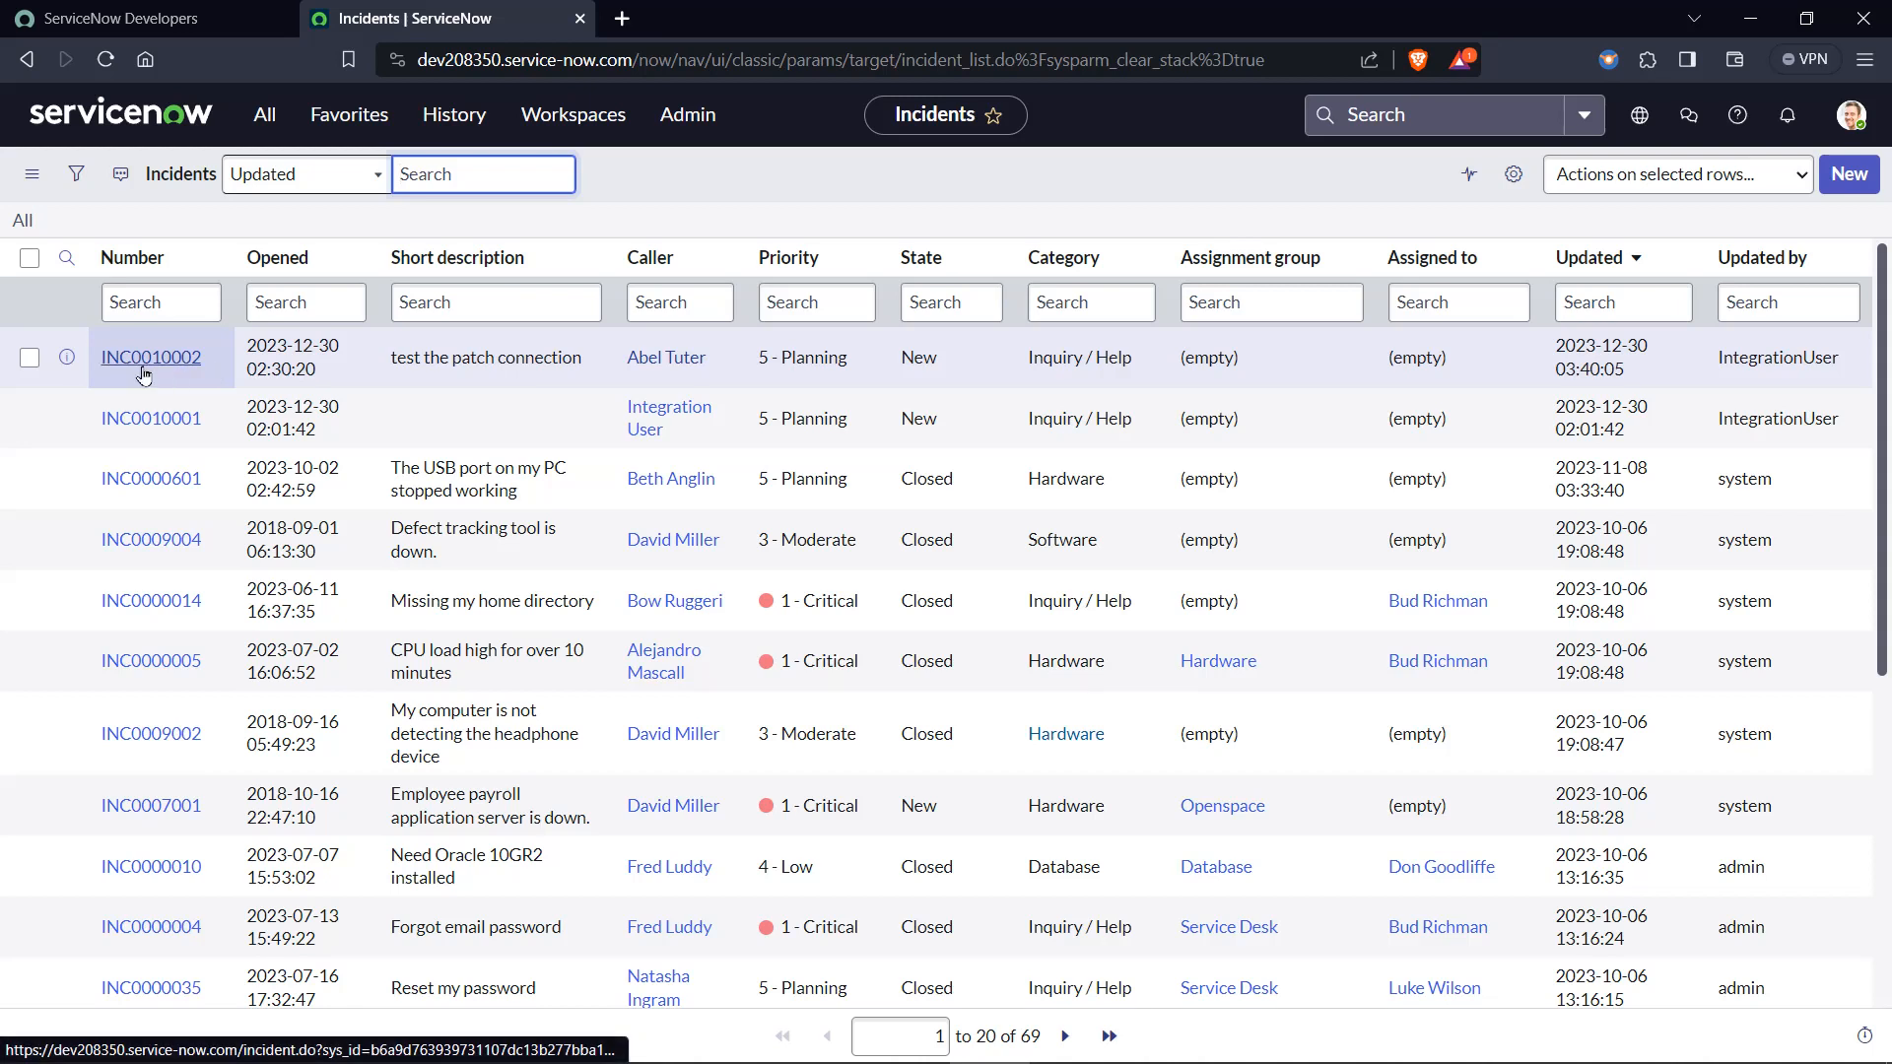
Open incident INC0010002 and check its caller, configuration item, short description and activity entries.
click(137, 367)
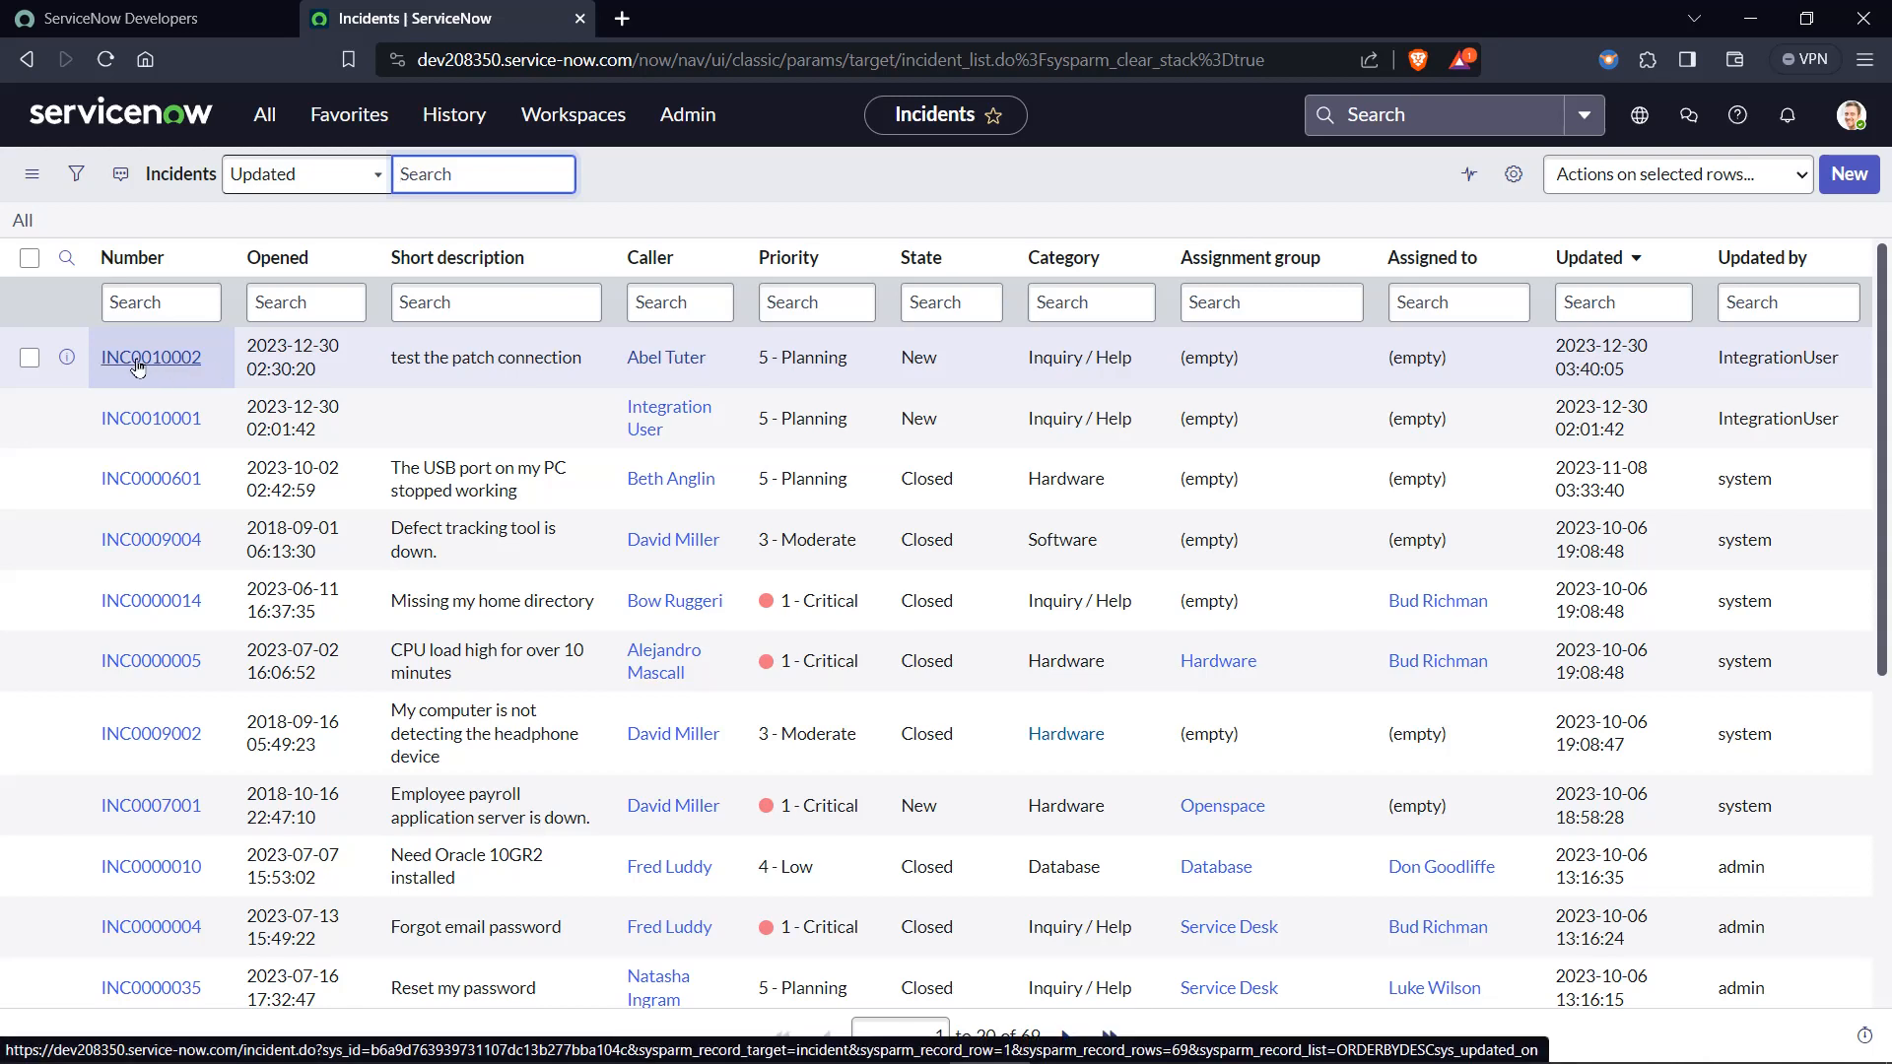
click(137, 367)
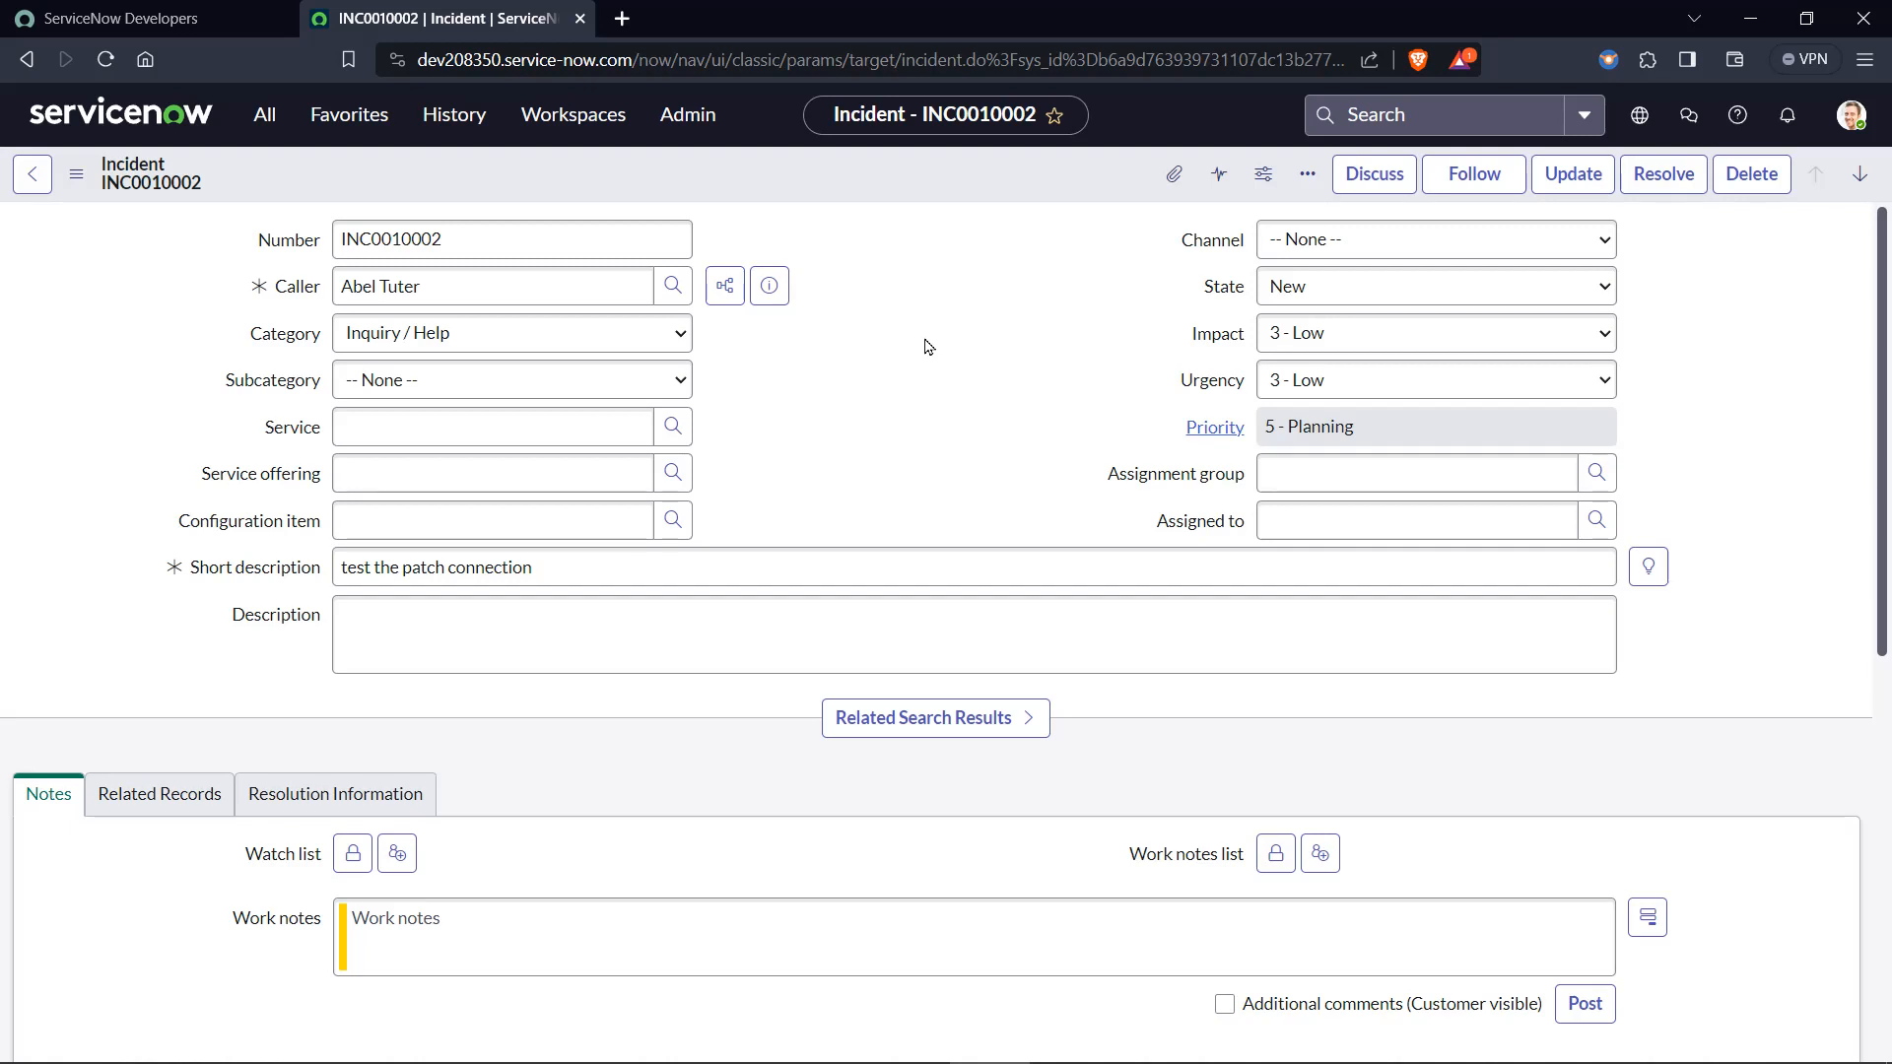
scroll(926, 347, down, 6)
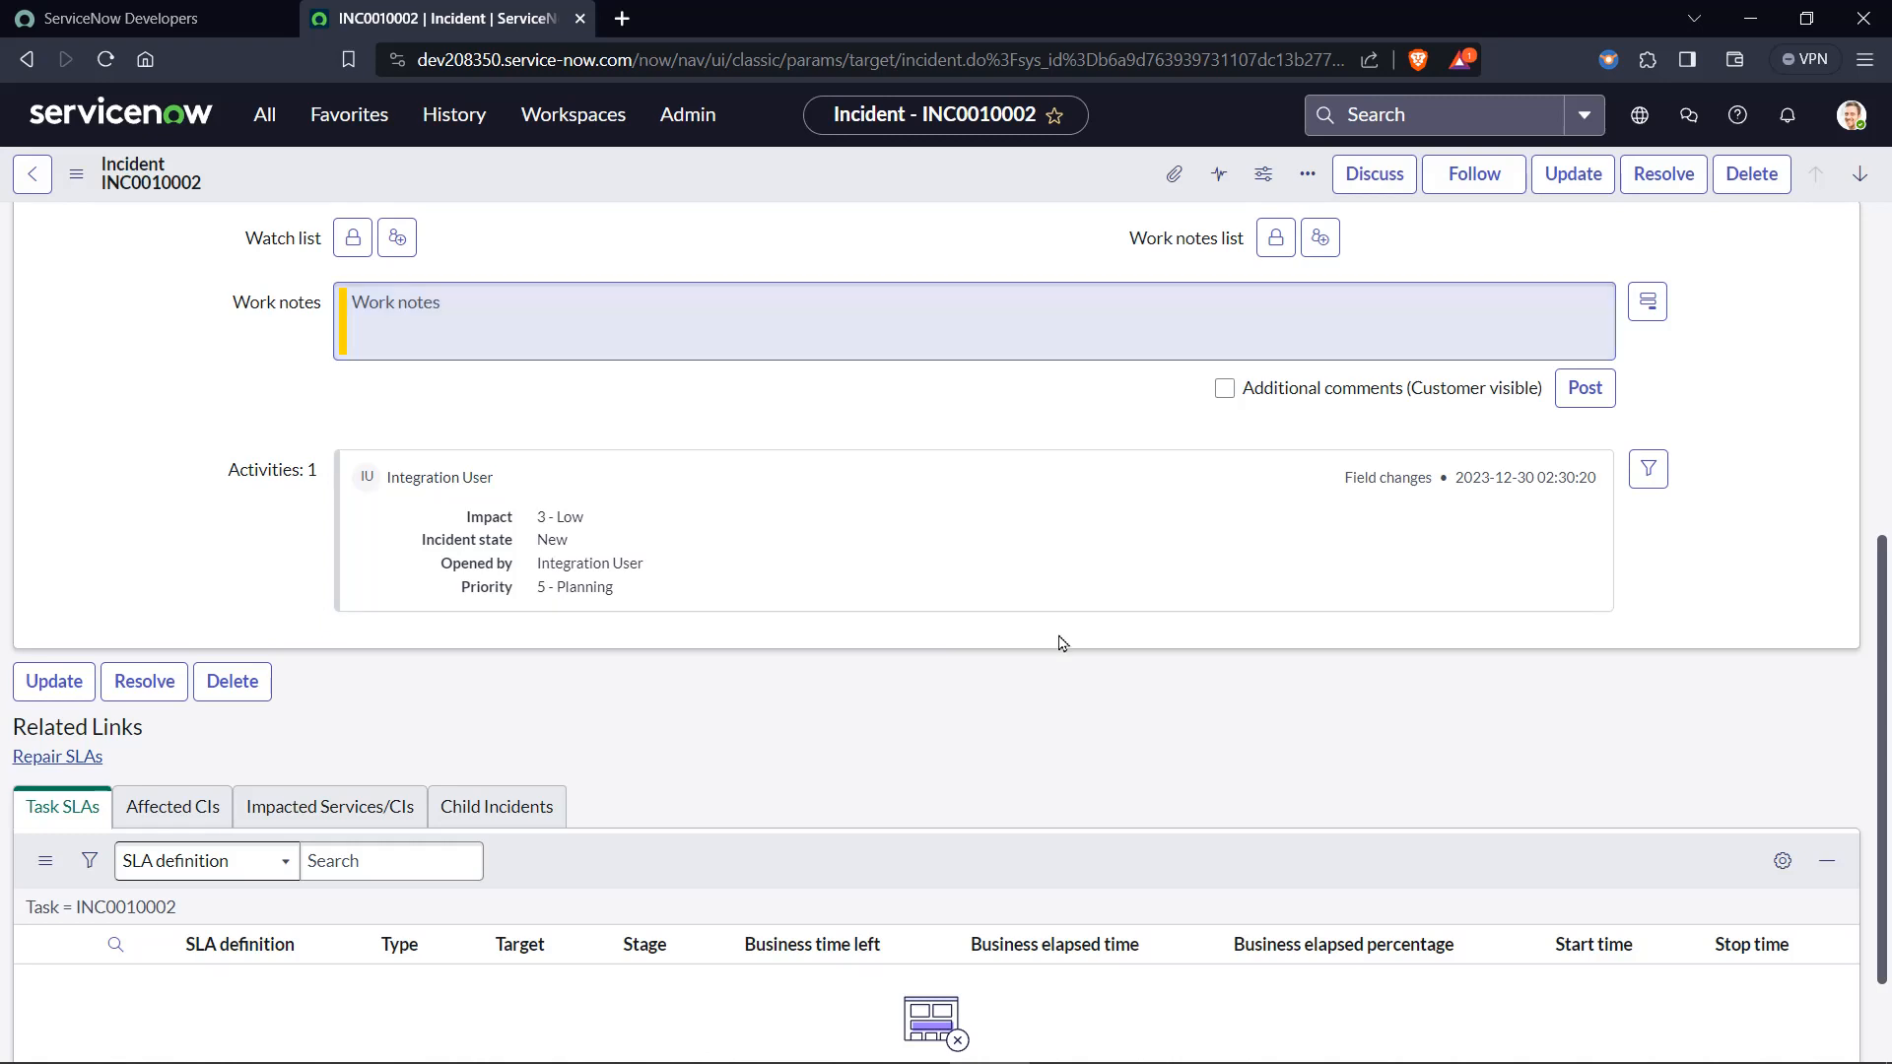
Open the configuration of available activity fields for incident INC0010002 and add Caller to the selected fields.
click(1647, 478)
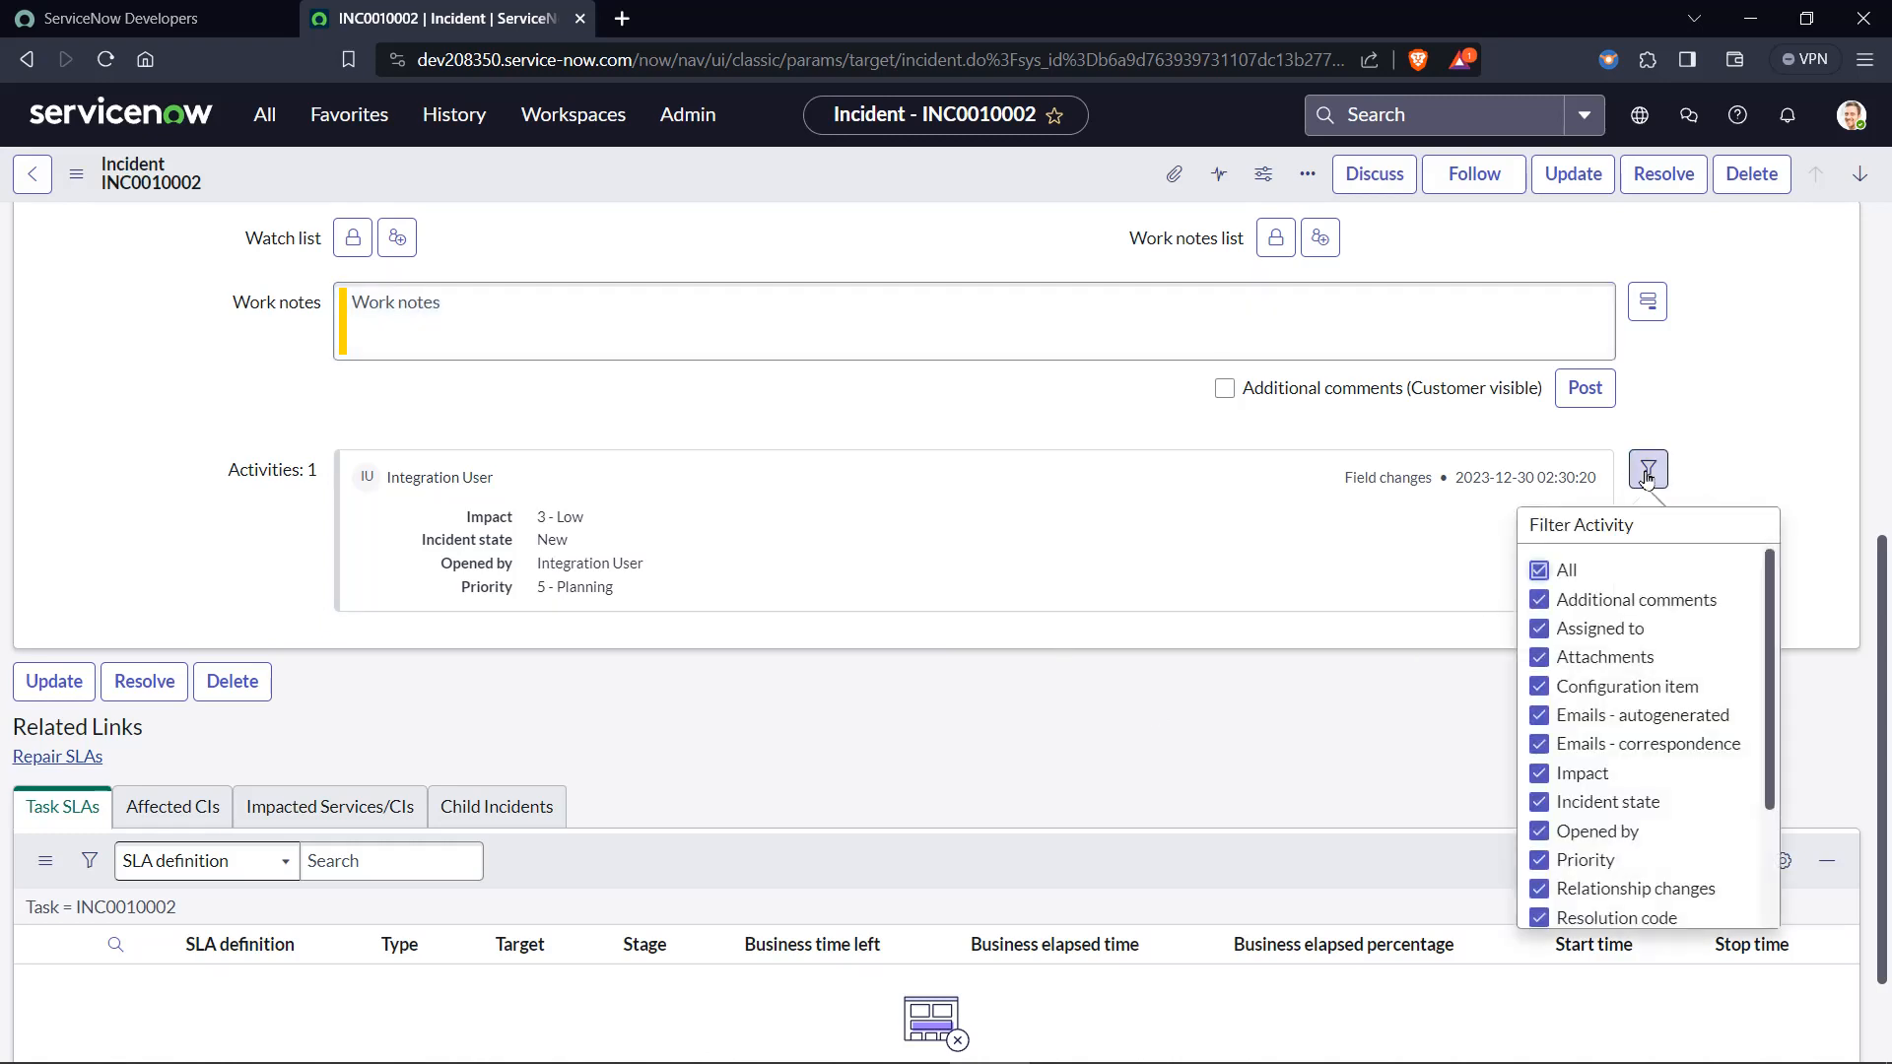
scroll(1573, 671, down, 2)
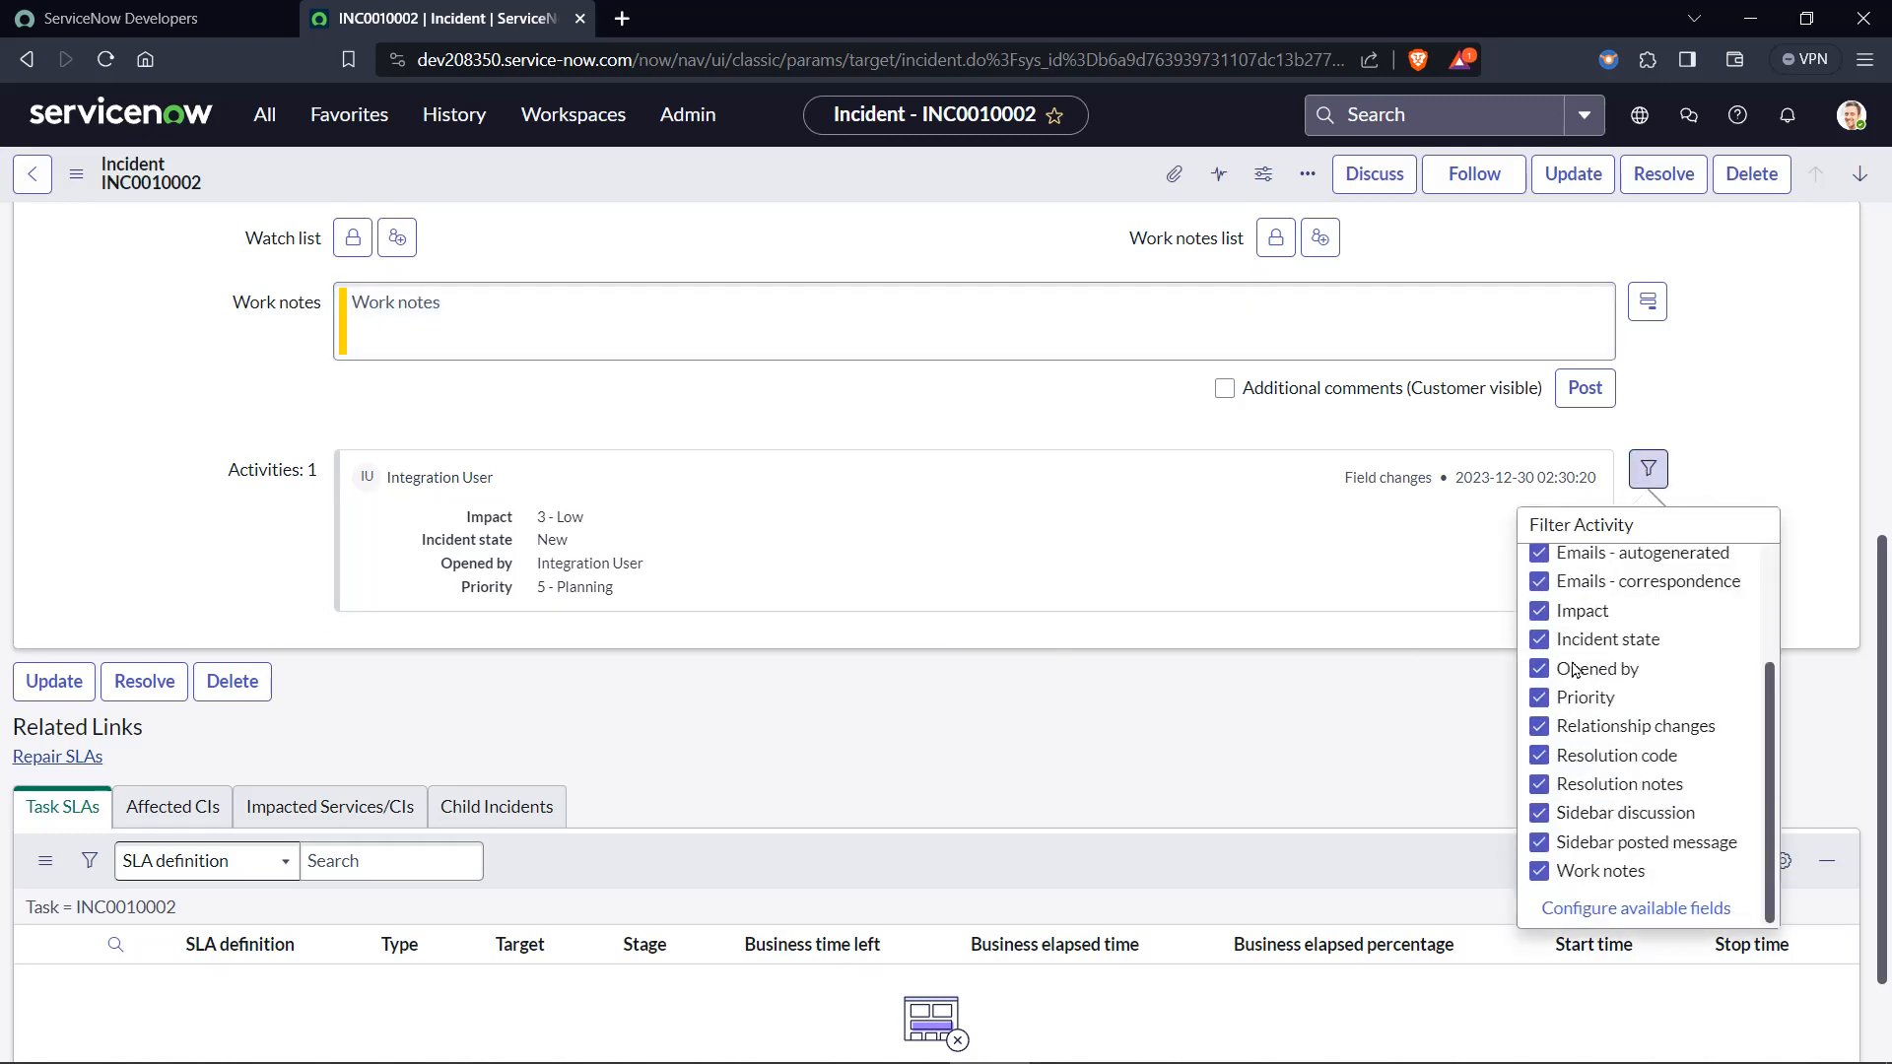
click(1674, 910)
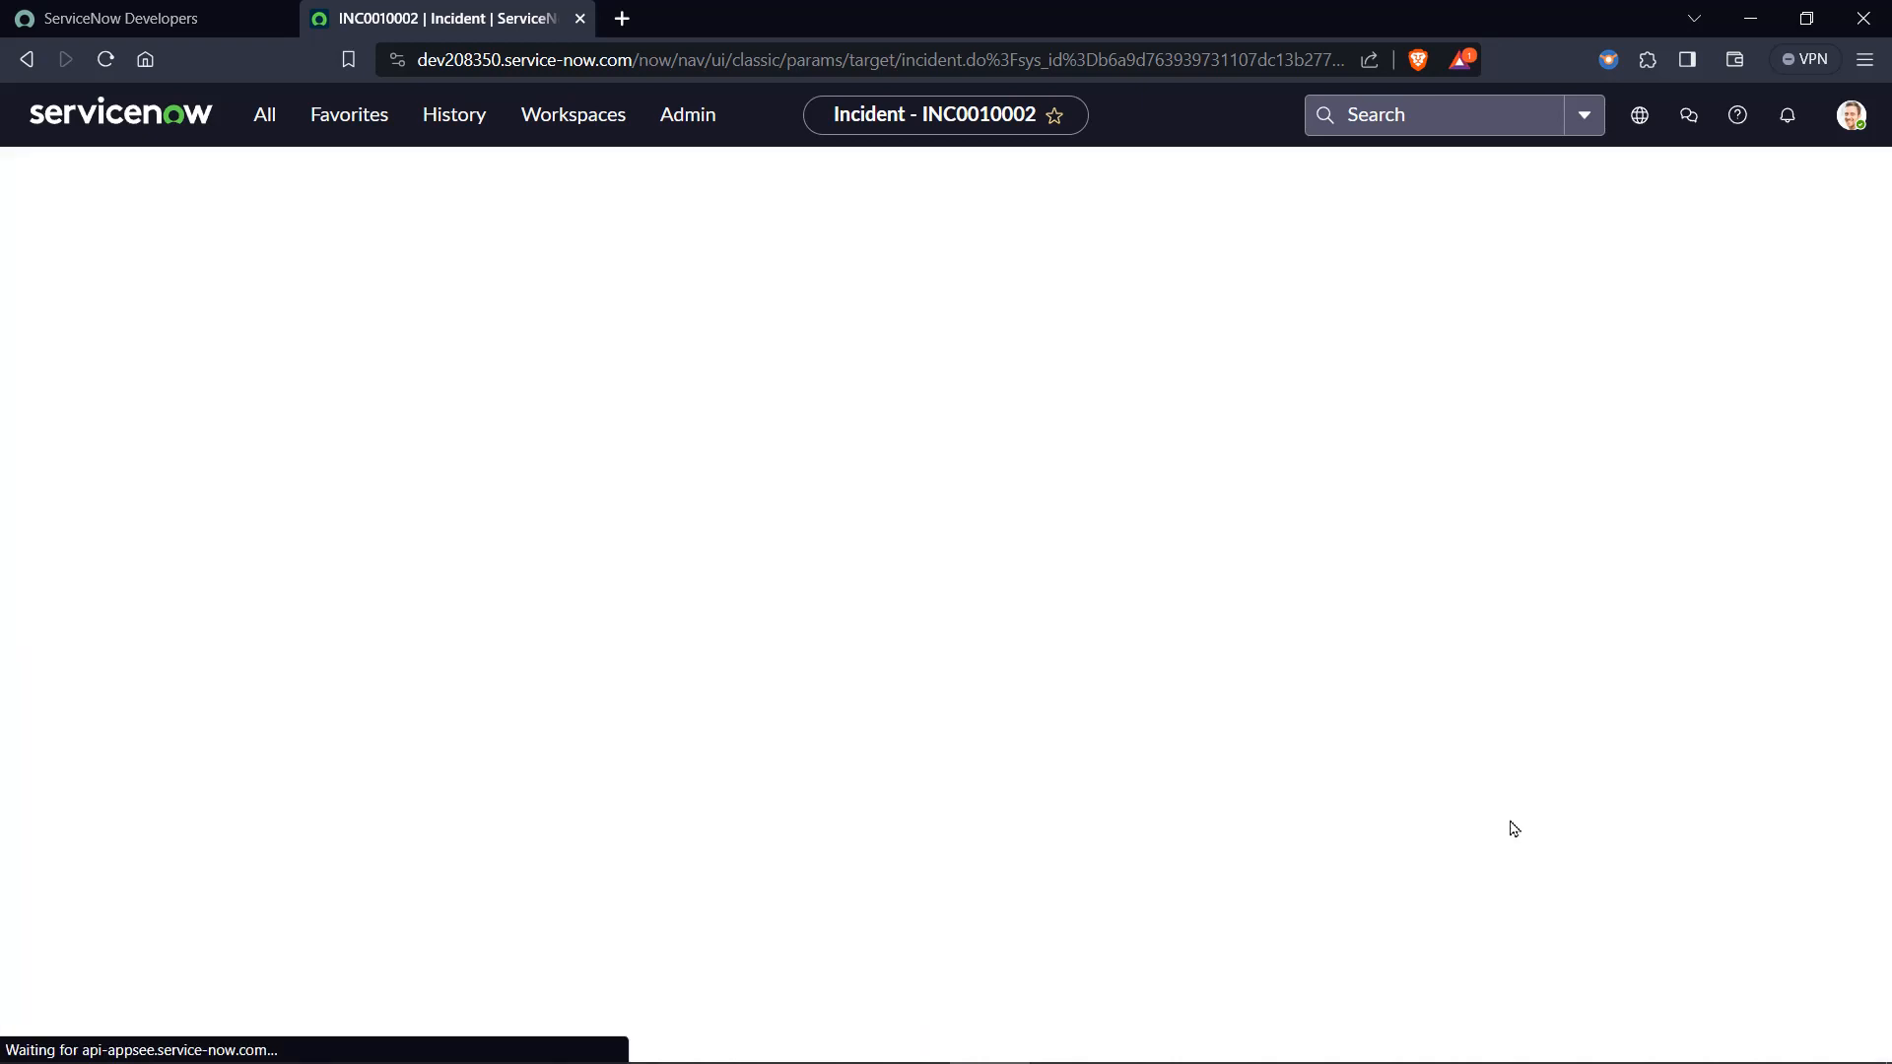
click(764, 468)
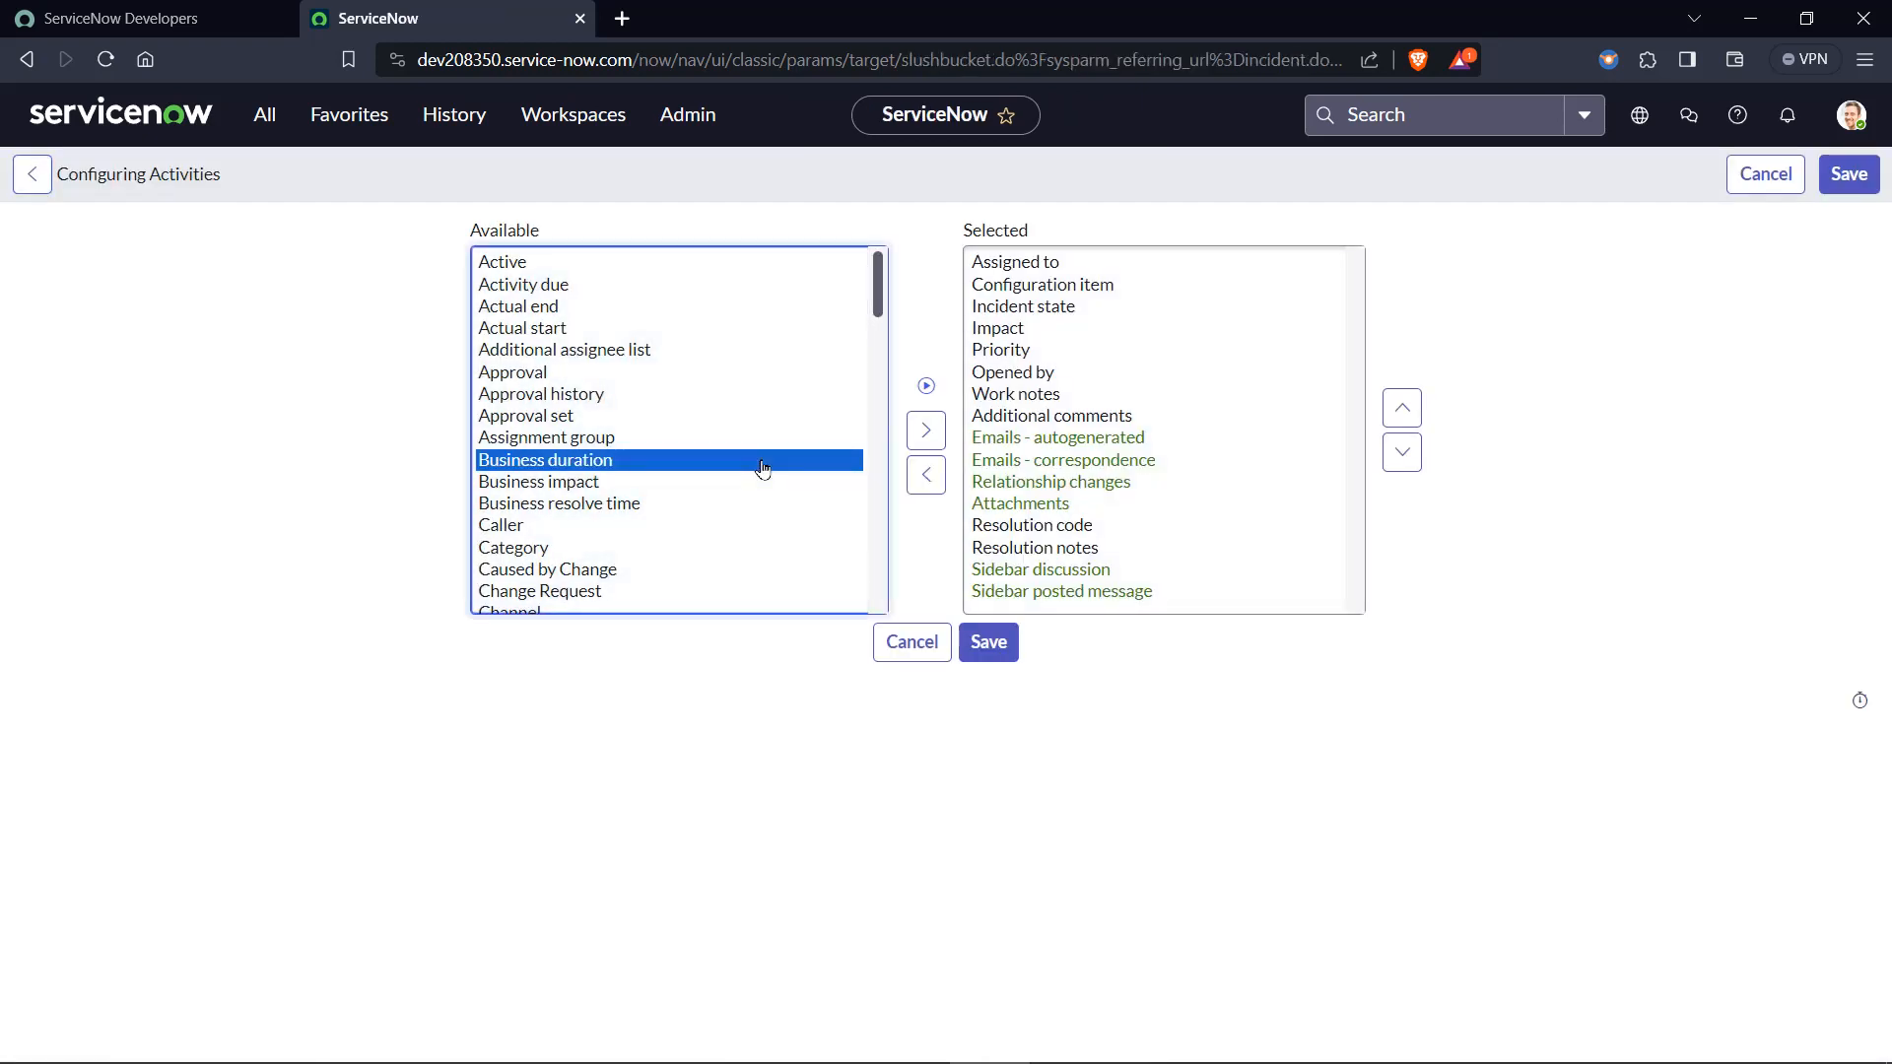
key(c)
click(931, 434)
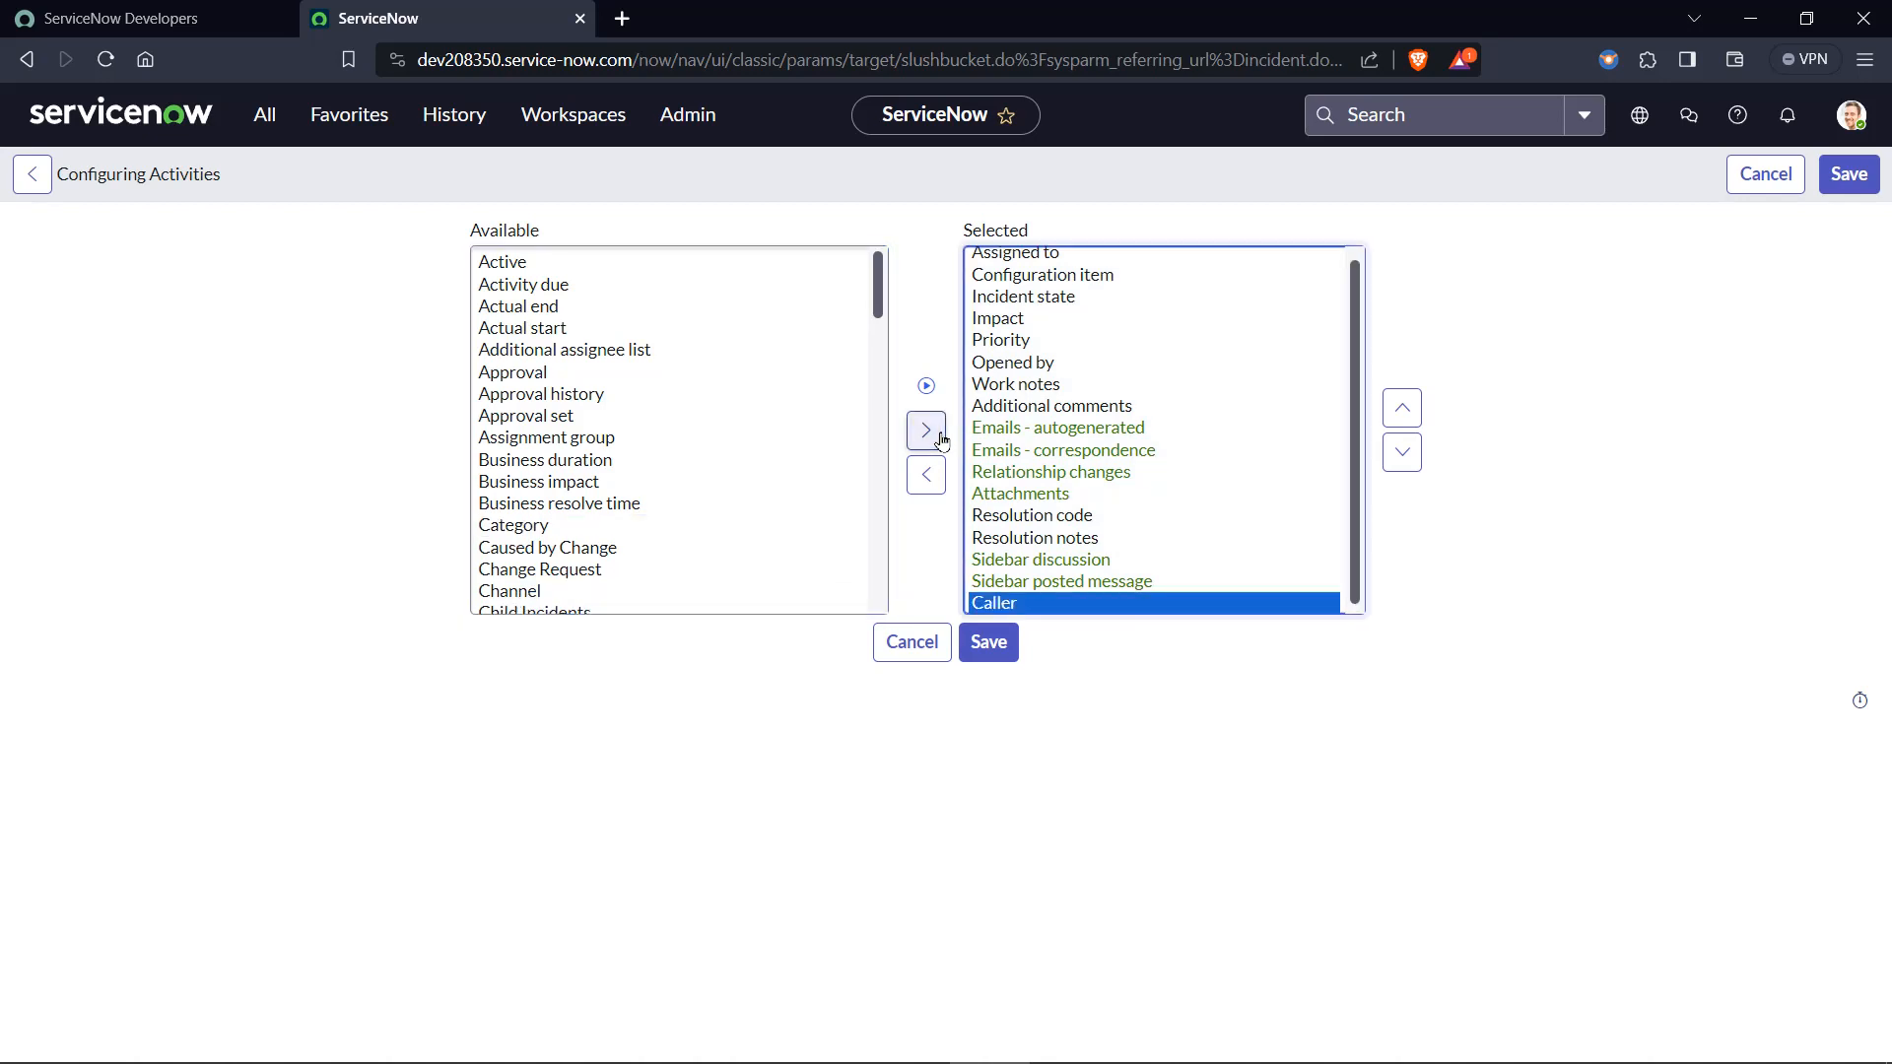
Add Short description to the selected activity fields and save the activity configuration.
click(772, 464)
key(ctrl+a)
scroll(775, 467, down, 3)
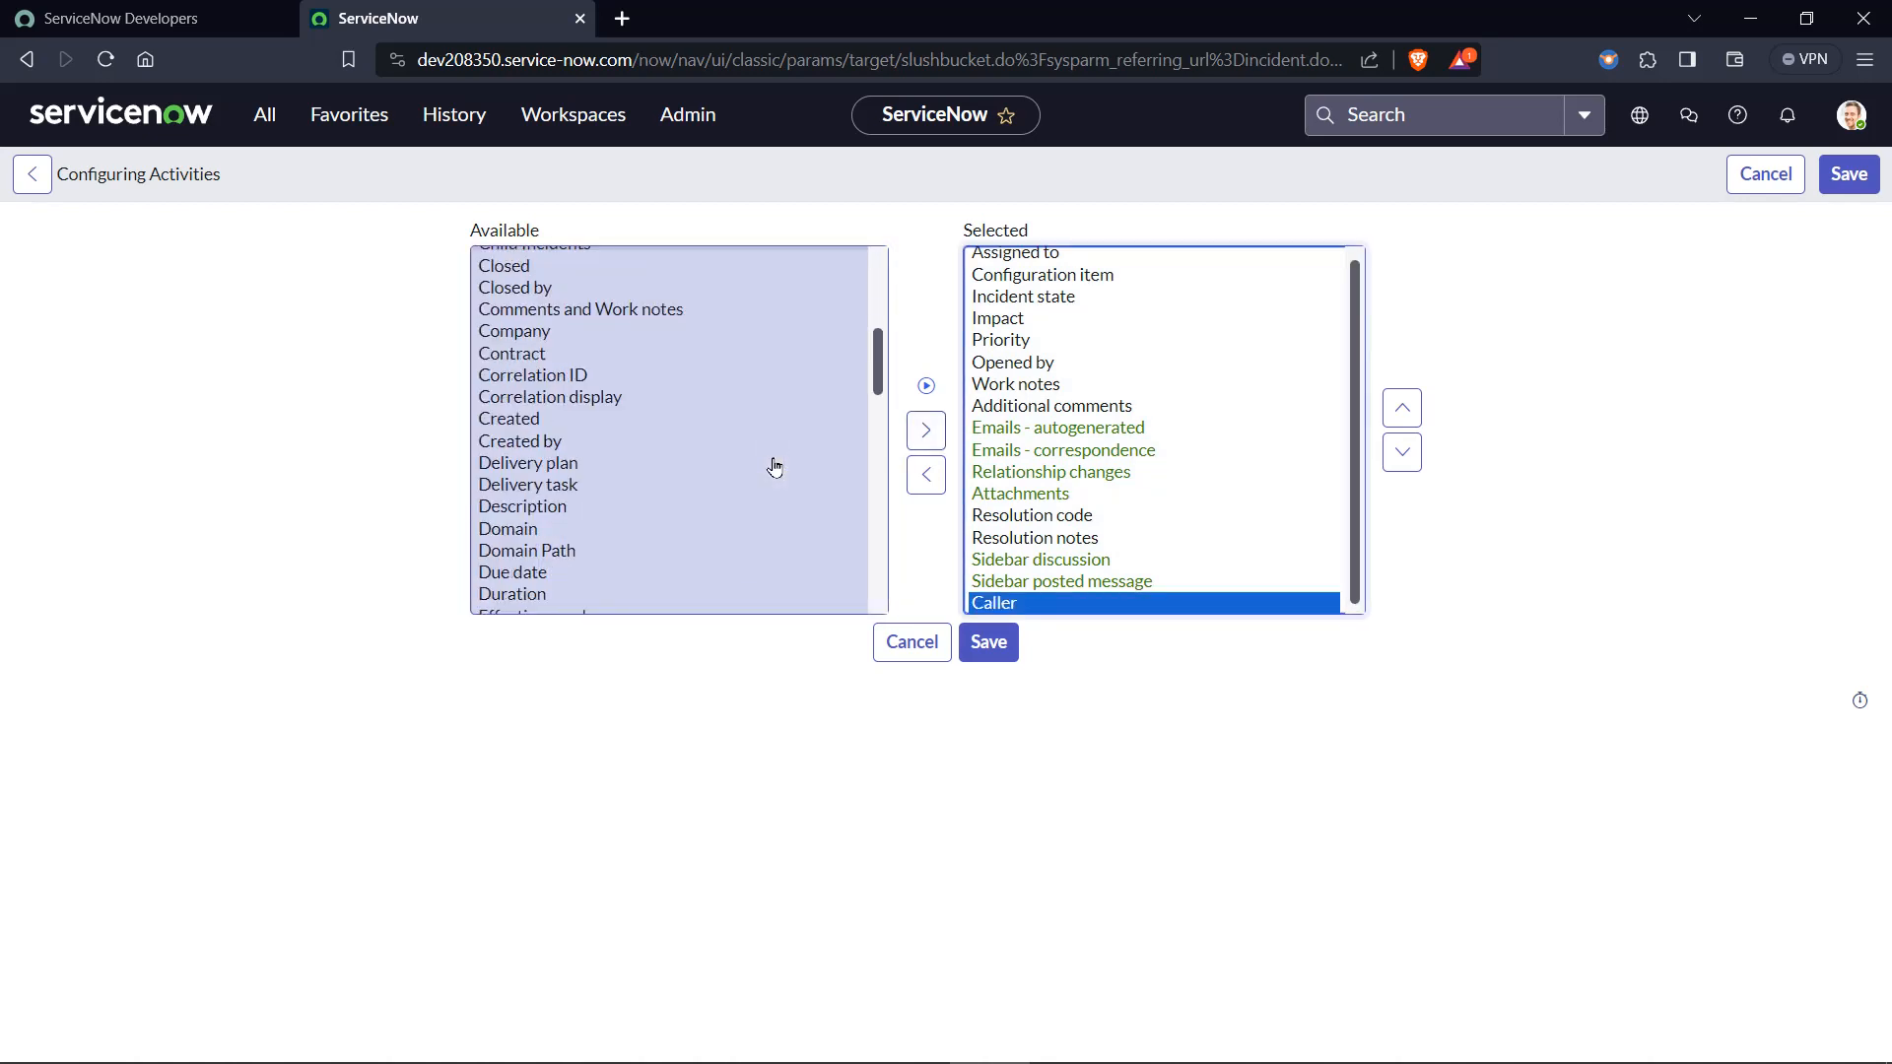
scroll(775, 467, up, 3)
scroll(638, 404, up, 3)
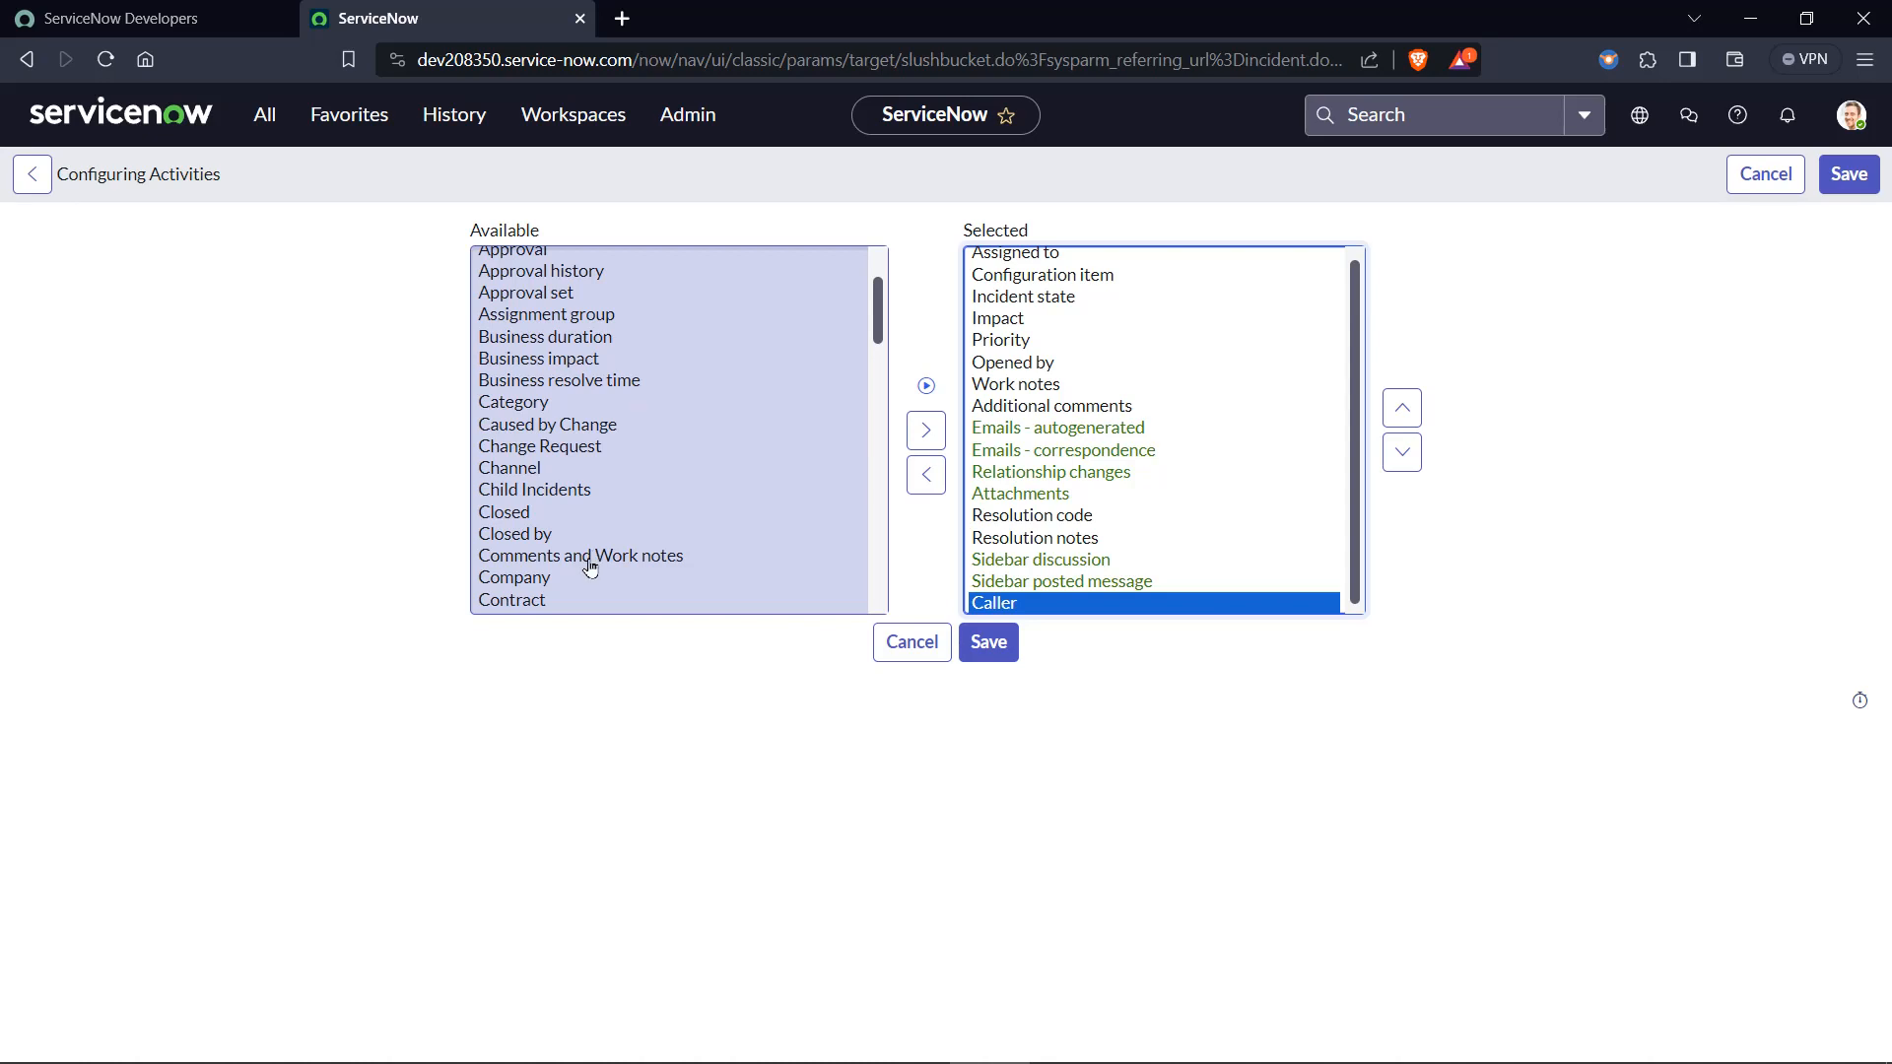
click(722, 516)
key(s)
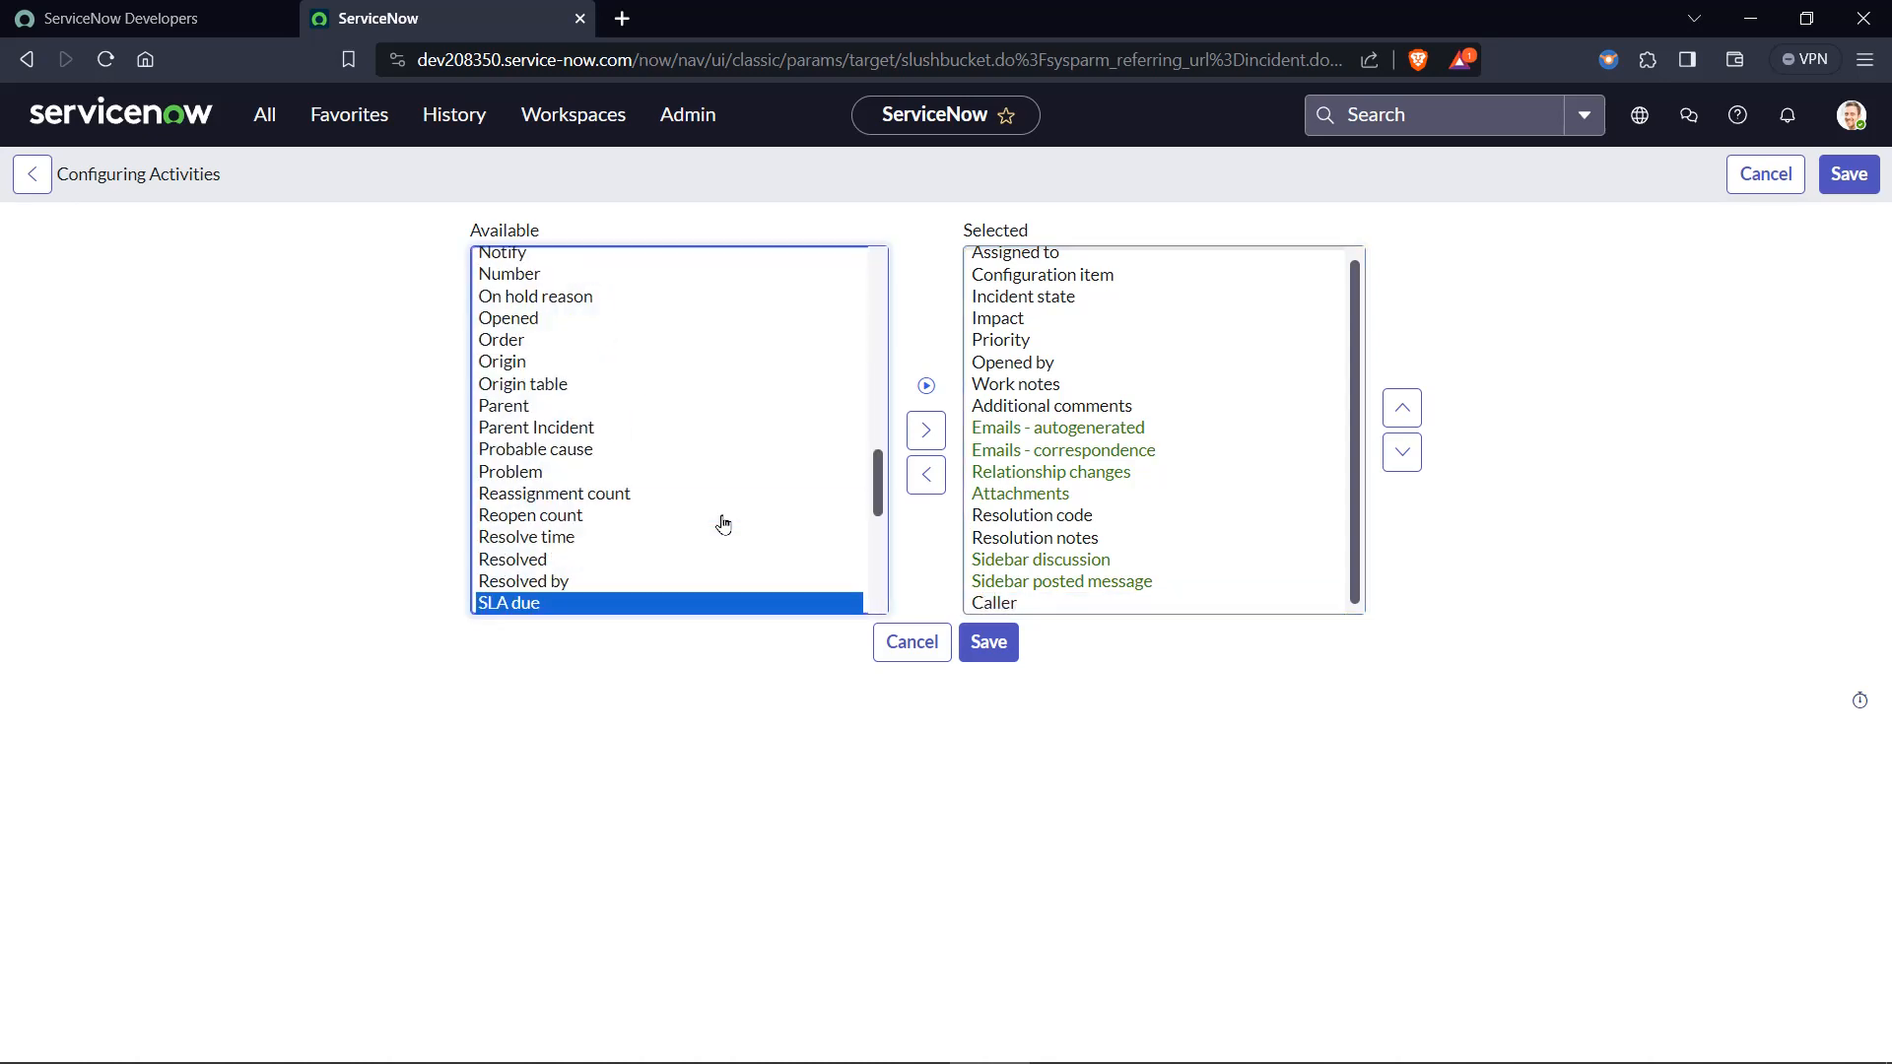
scroll(724, 522, down, 3)
click(625, 449)
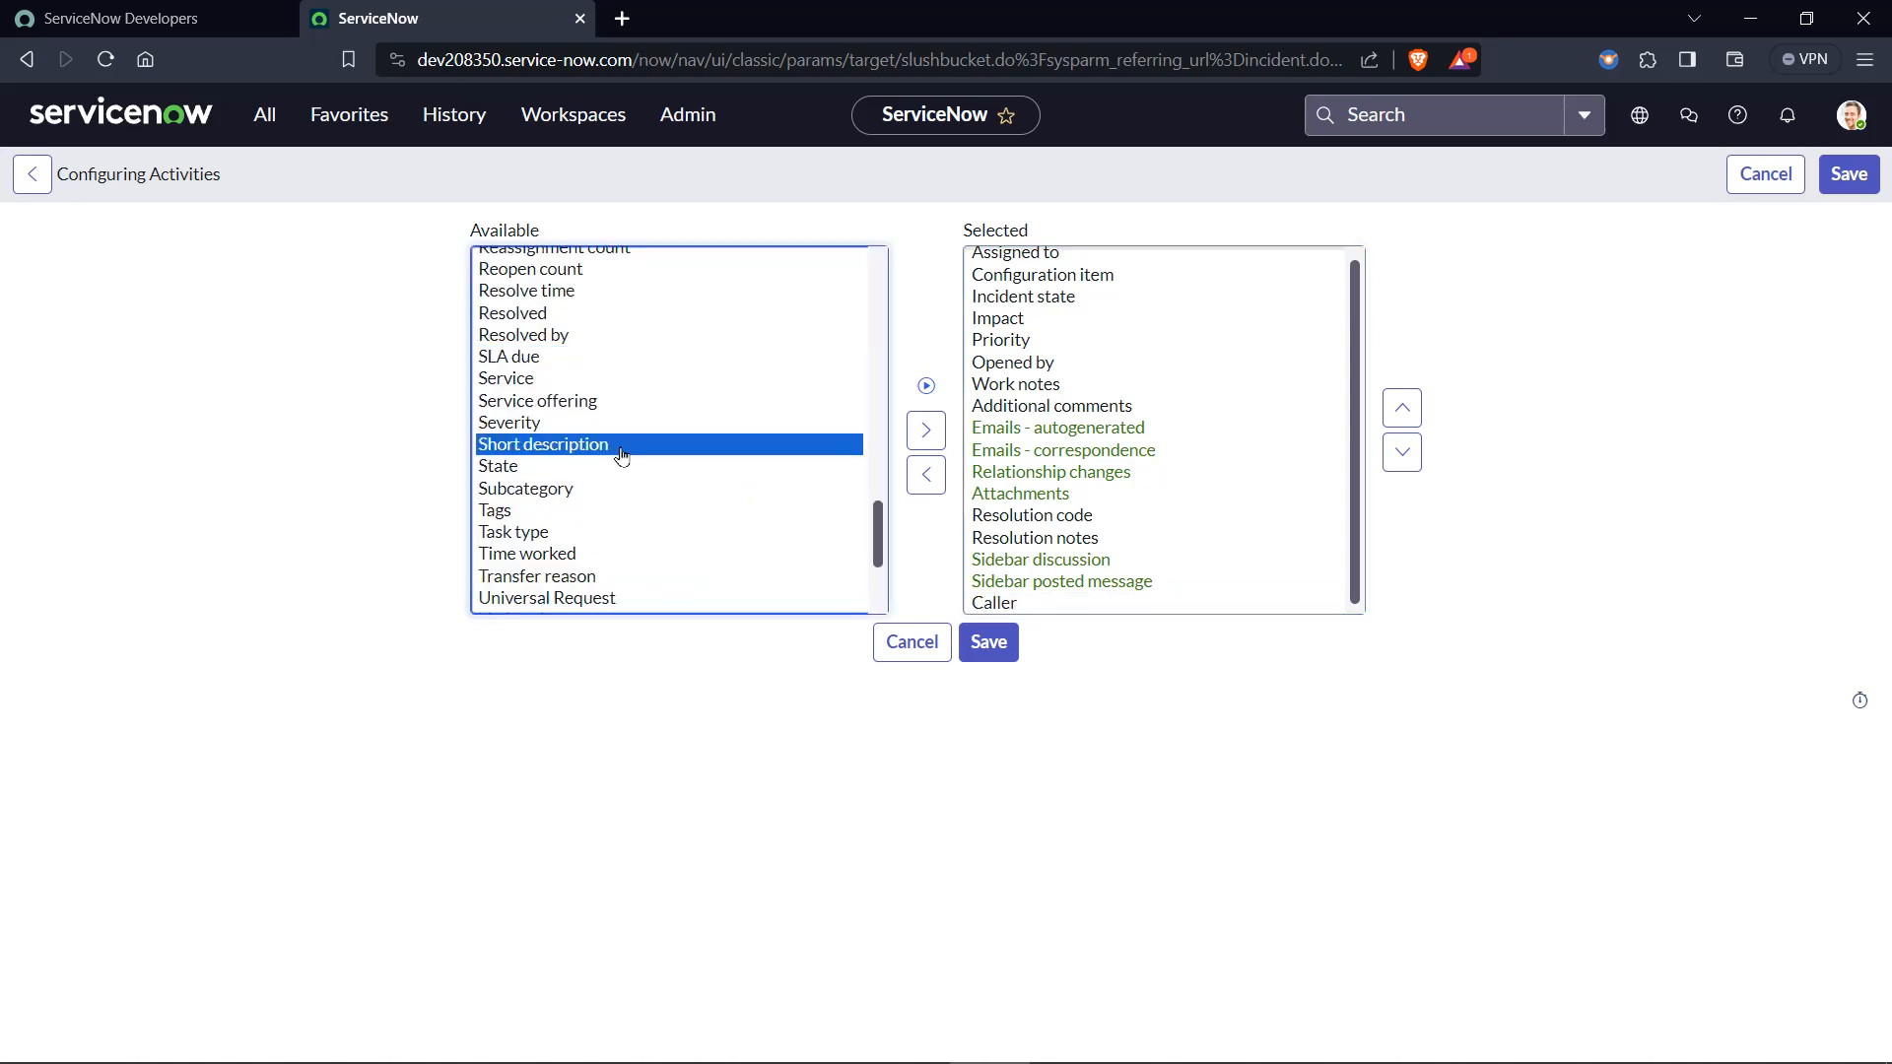
click(926, 430)
click(633, 595)
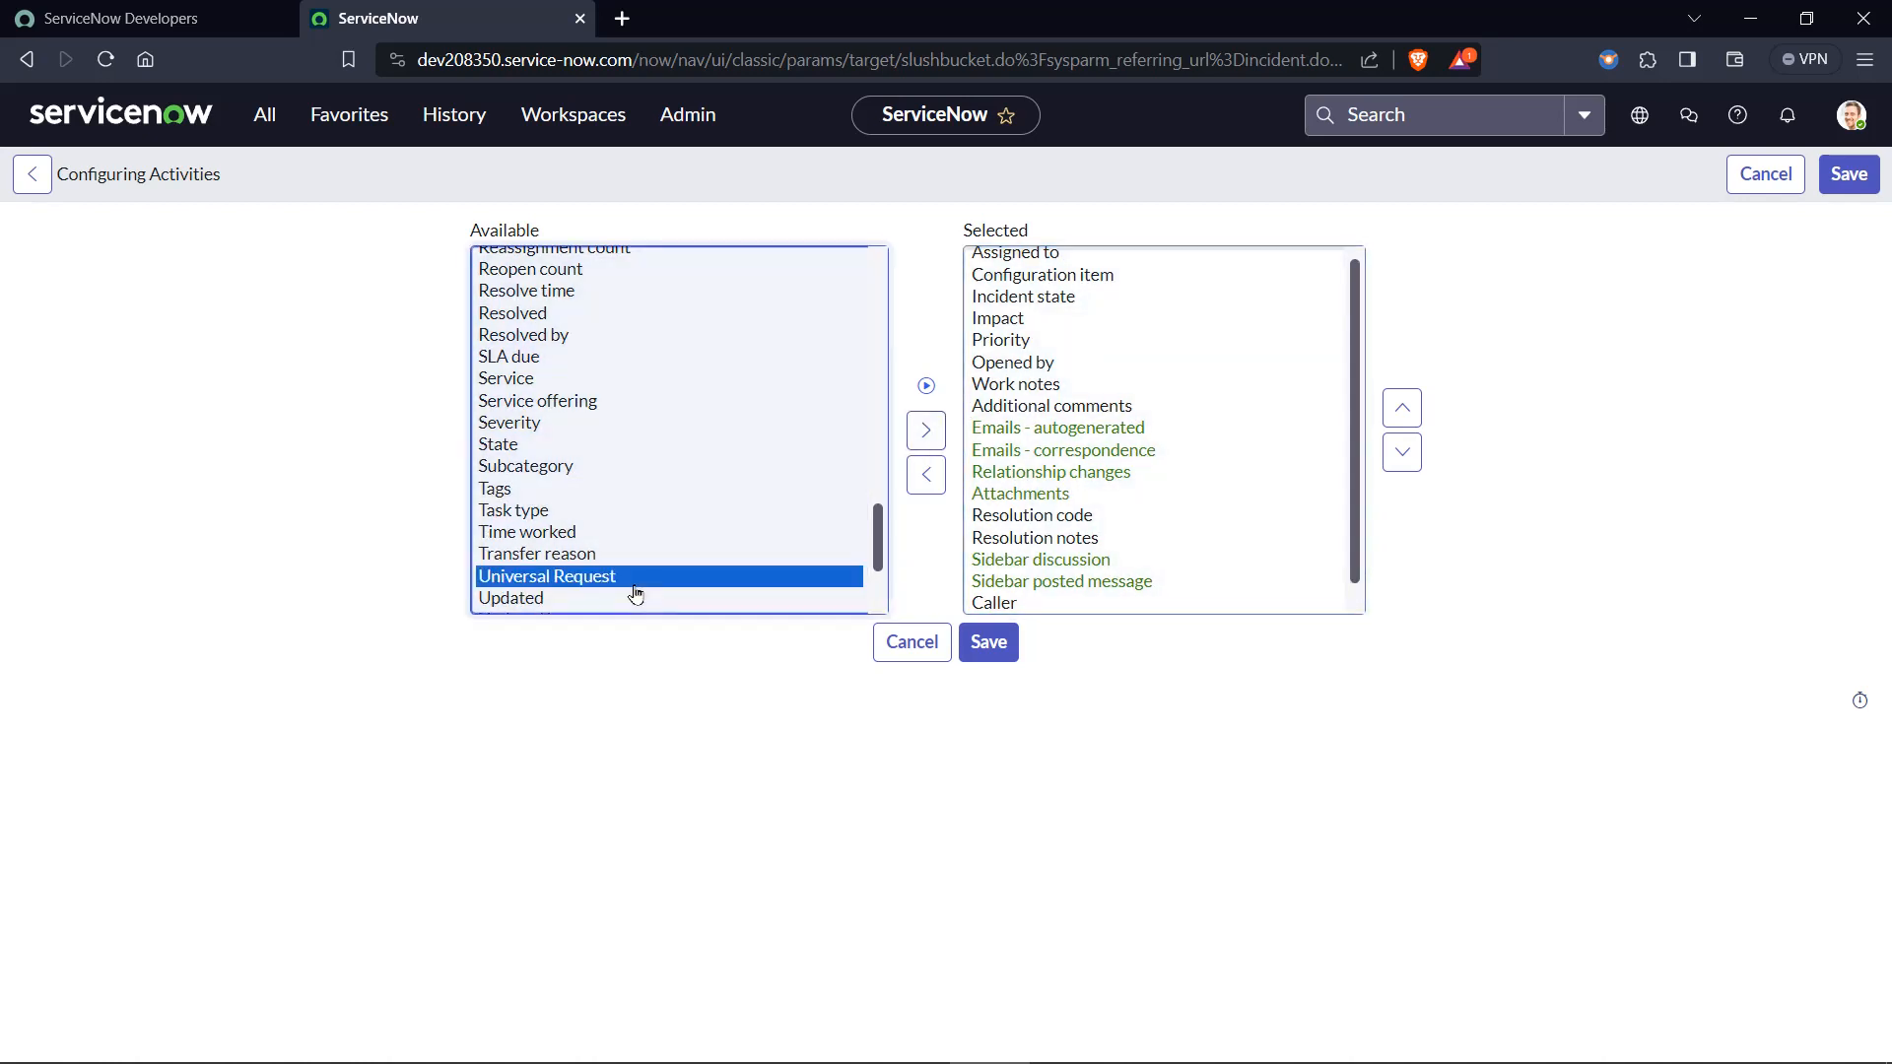
key(c)
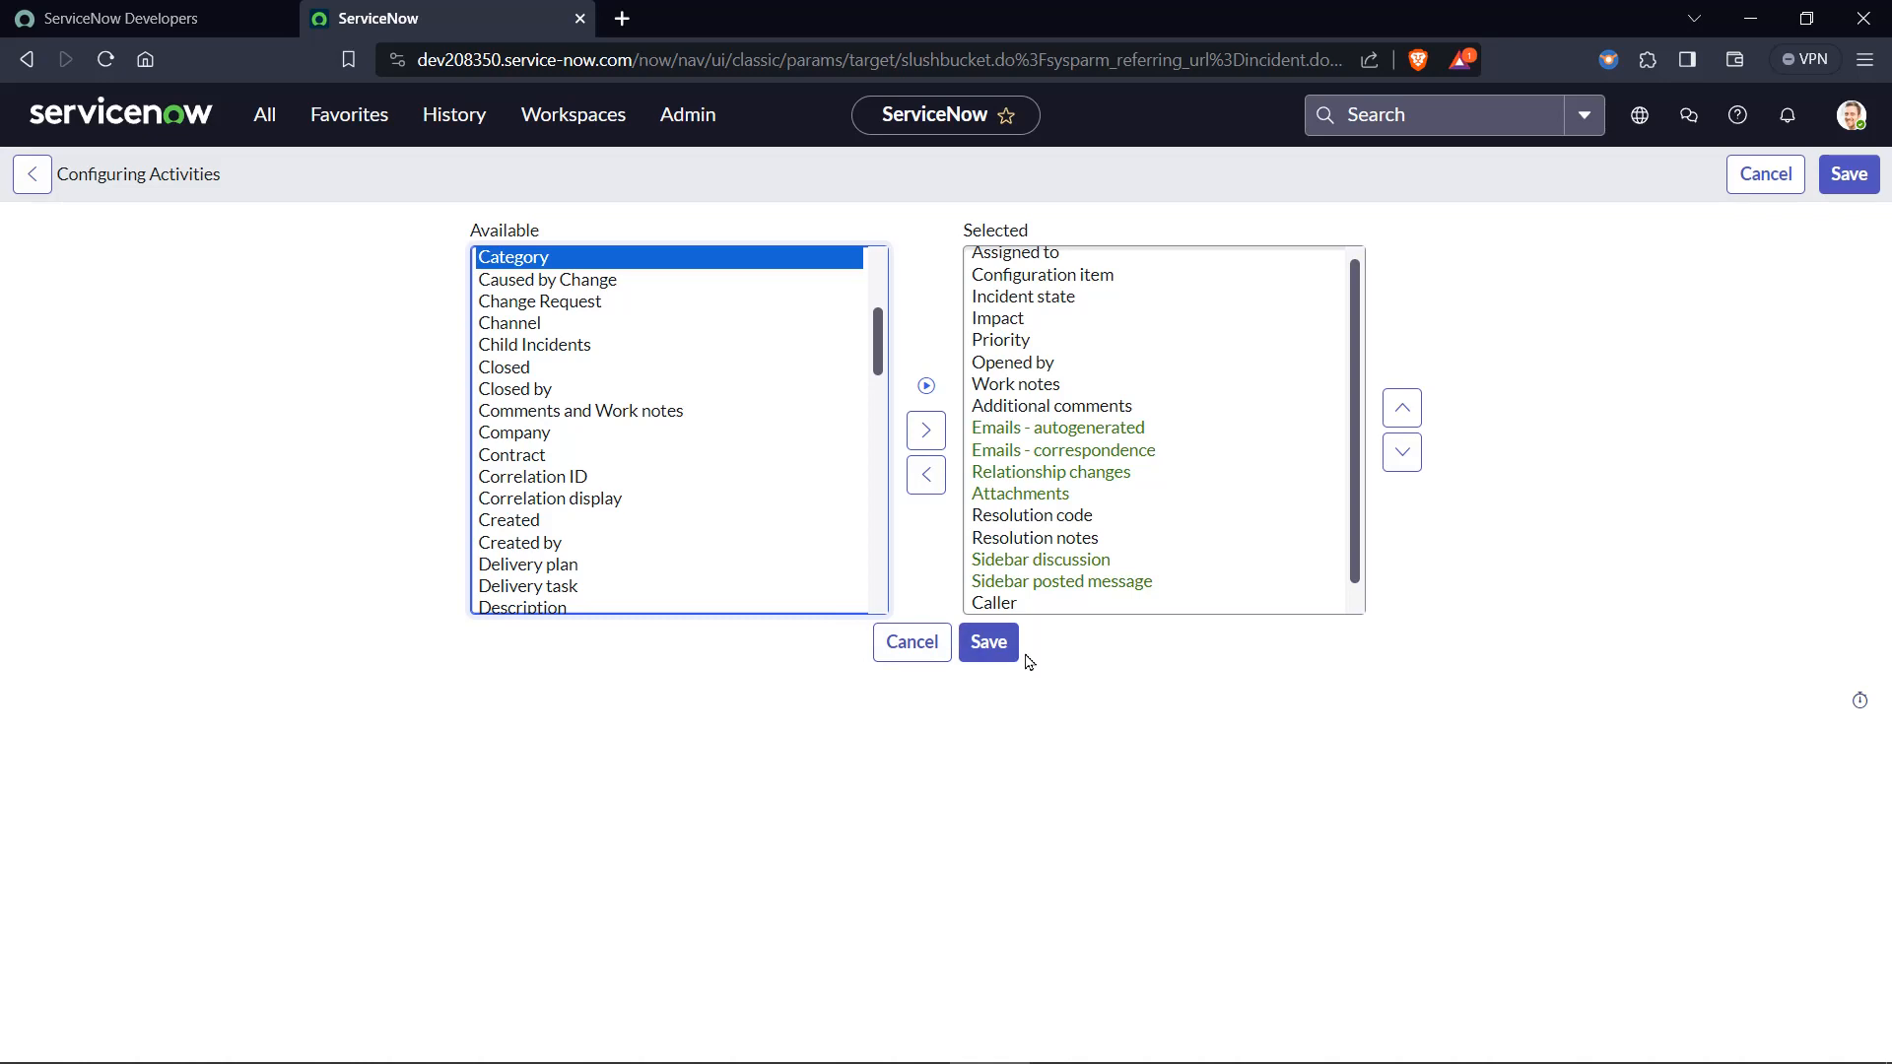
click(987, 643)
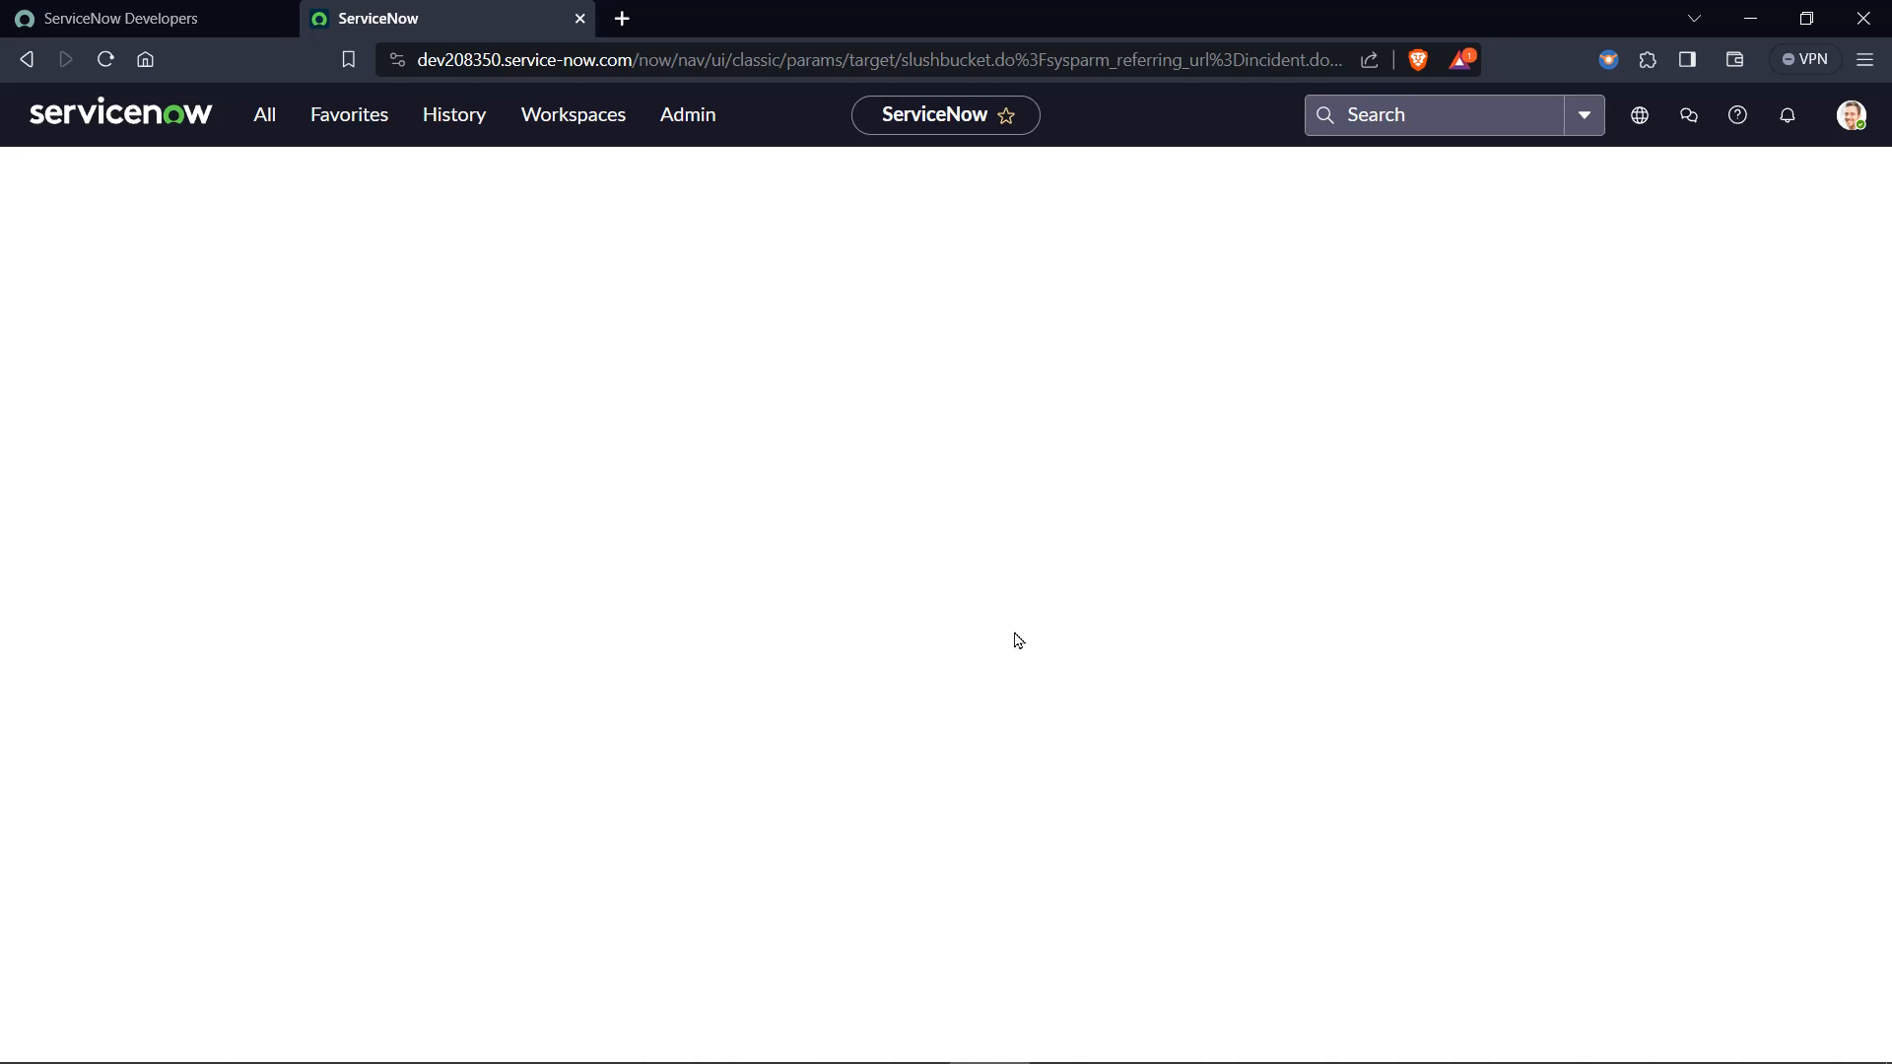
Review the incident's activity entries for the caller and short description changes and who made them.
scroll(1018, 641, down, 3)
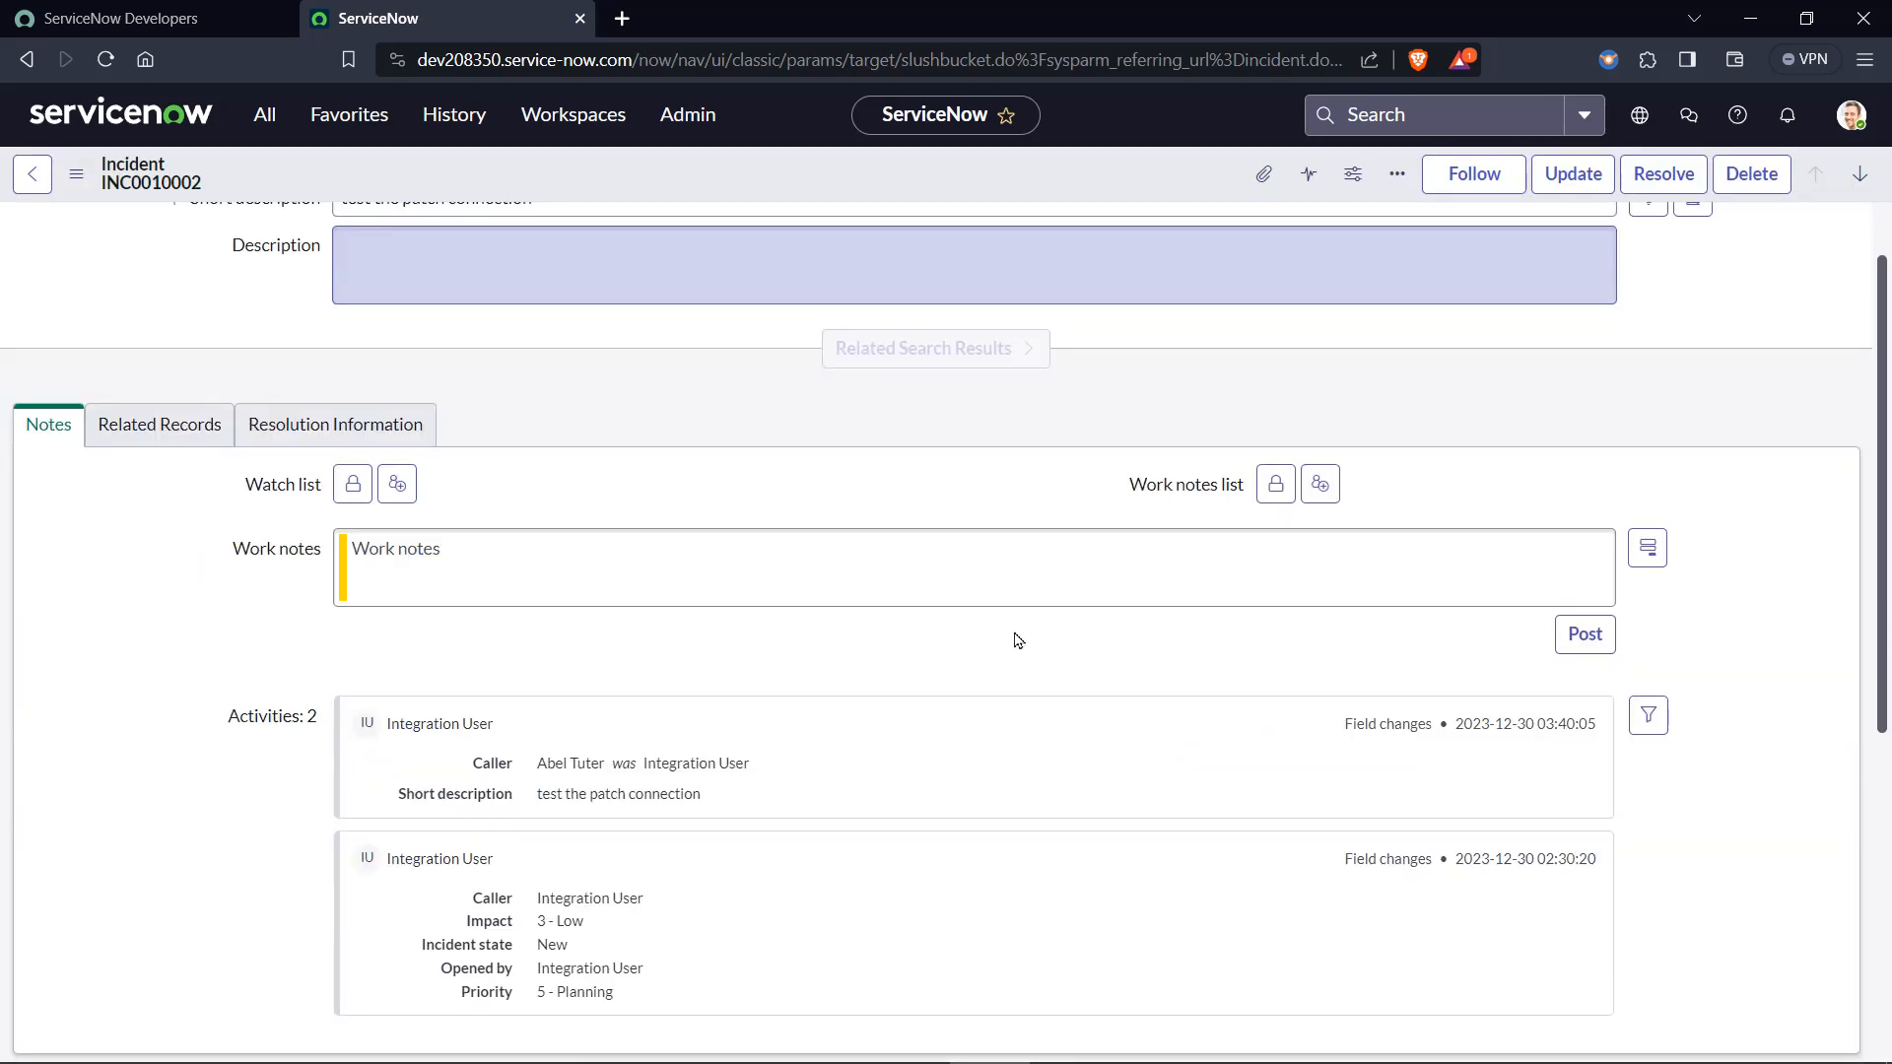
scroll(1015, 634, down, 2)
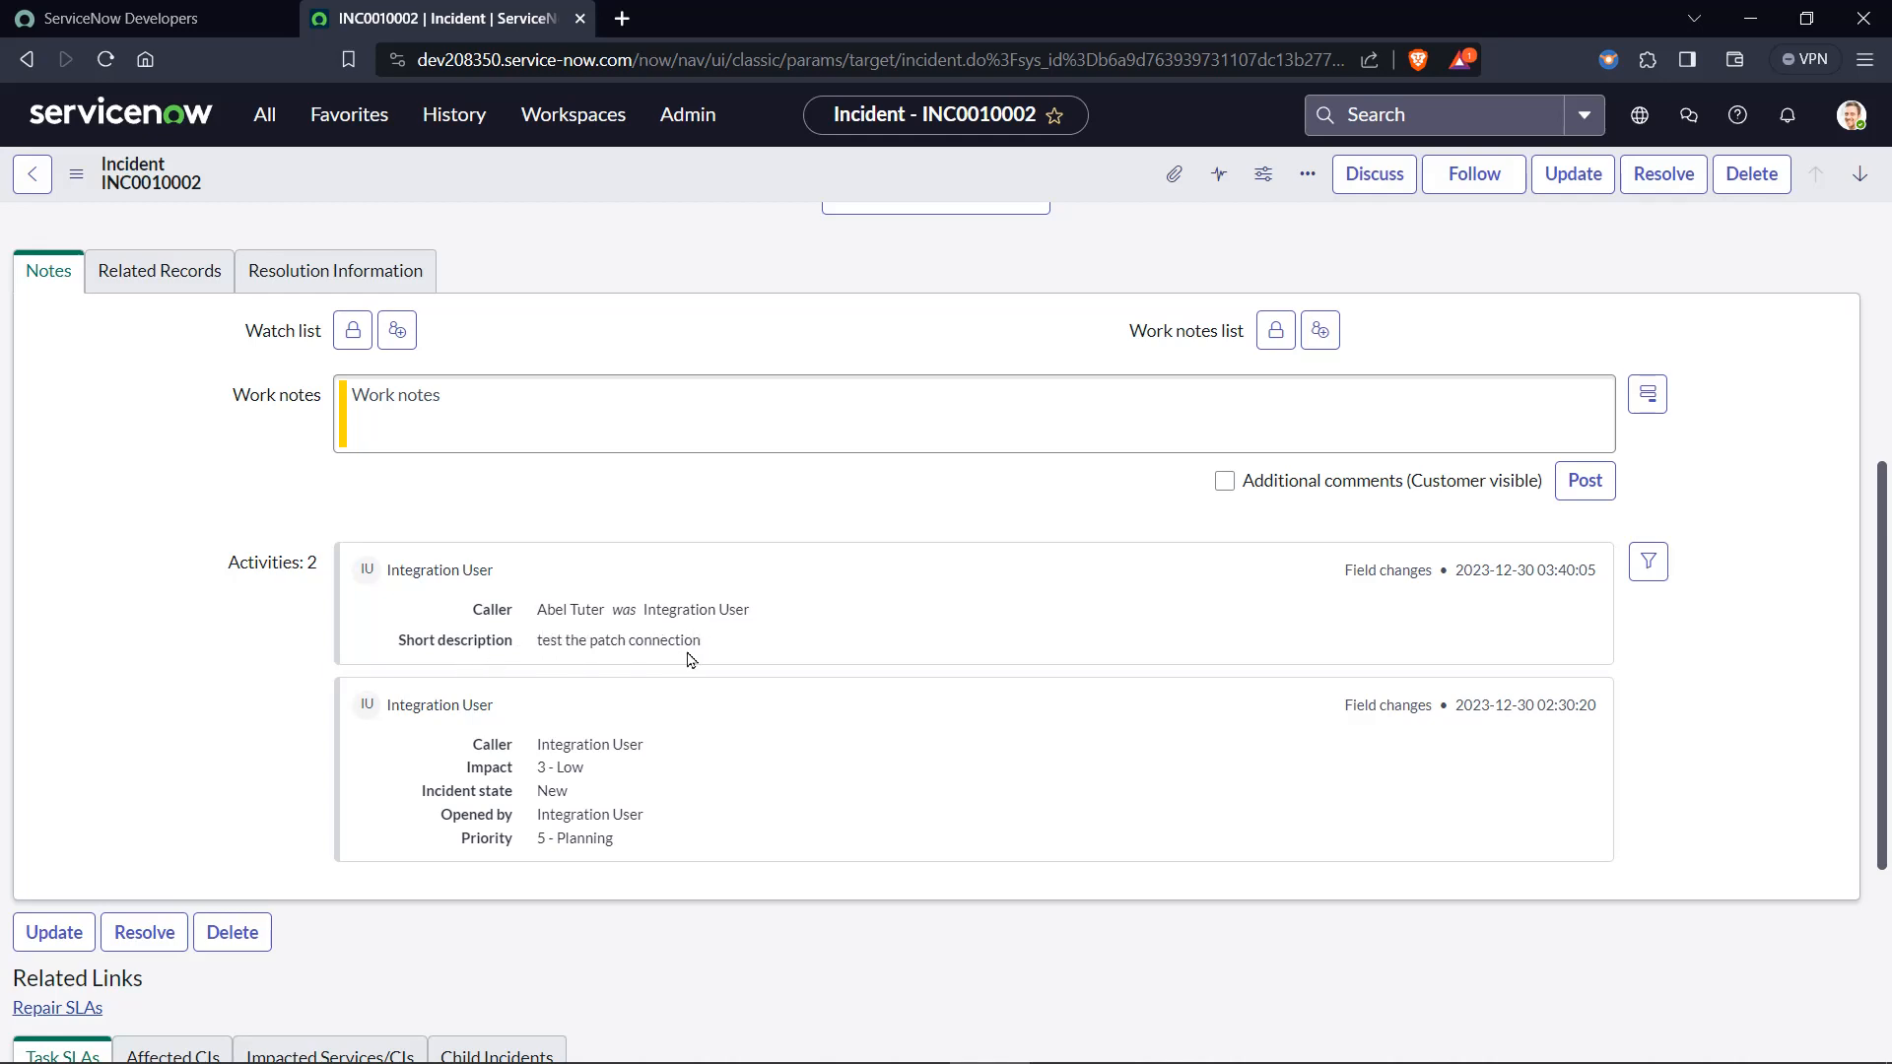
drag(504, 576, 303, 611)
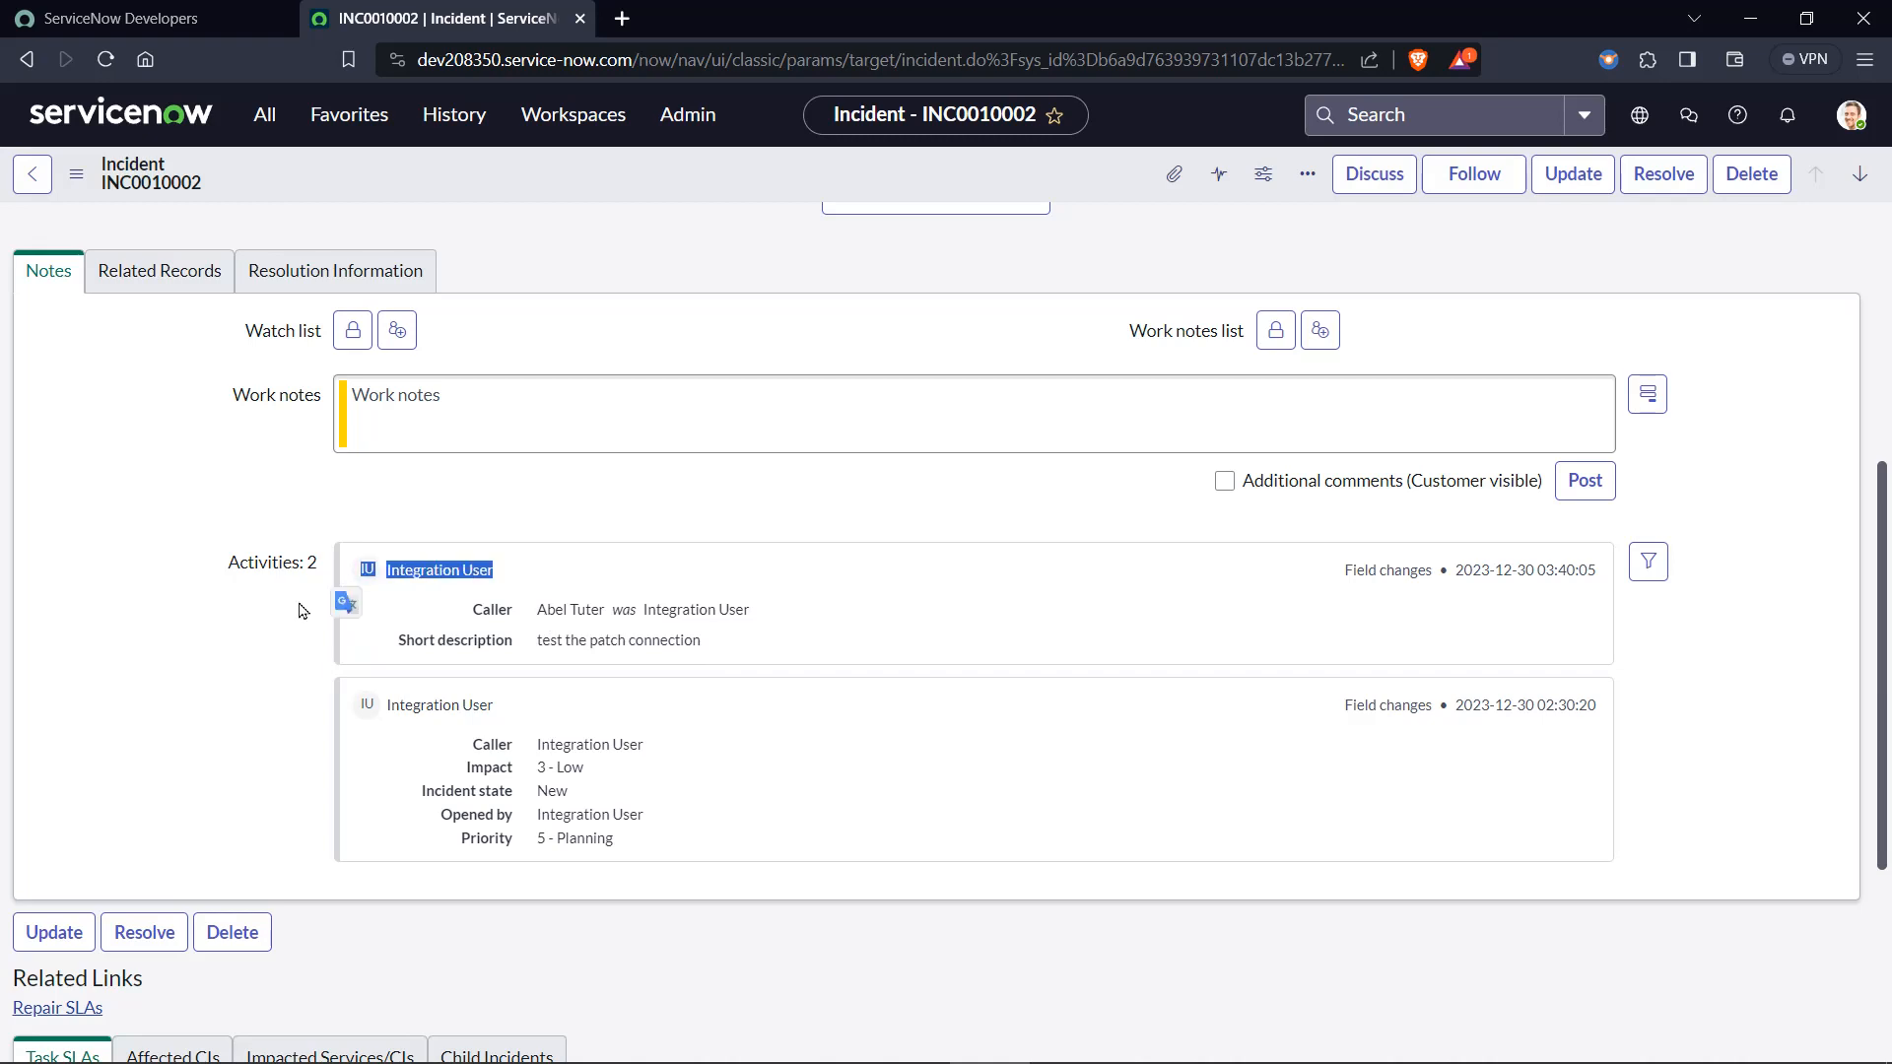
click(226, 667)
Copy the sys_id of incident INC0010002 and check the record's number.
scroll(226, 667, up, 5)
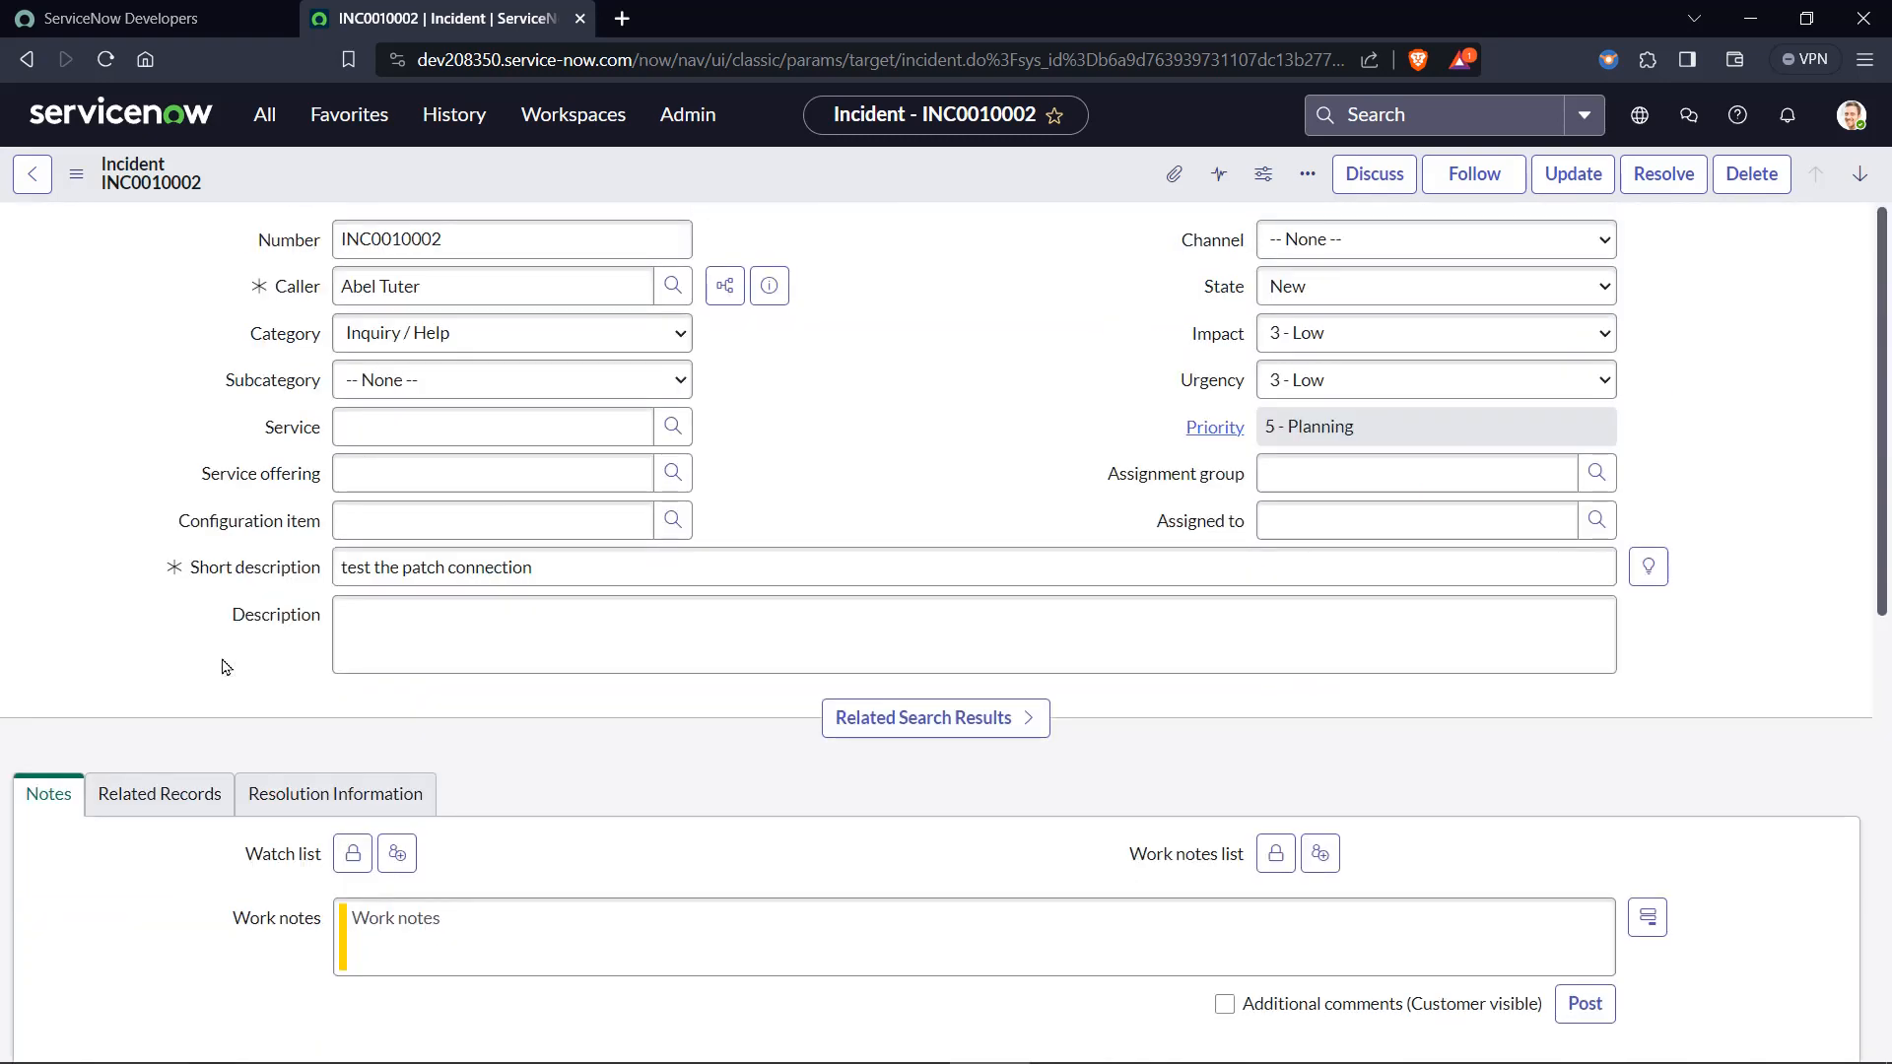
click(76, 173)
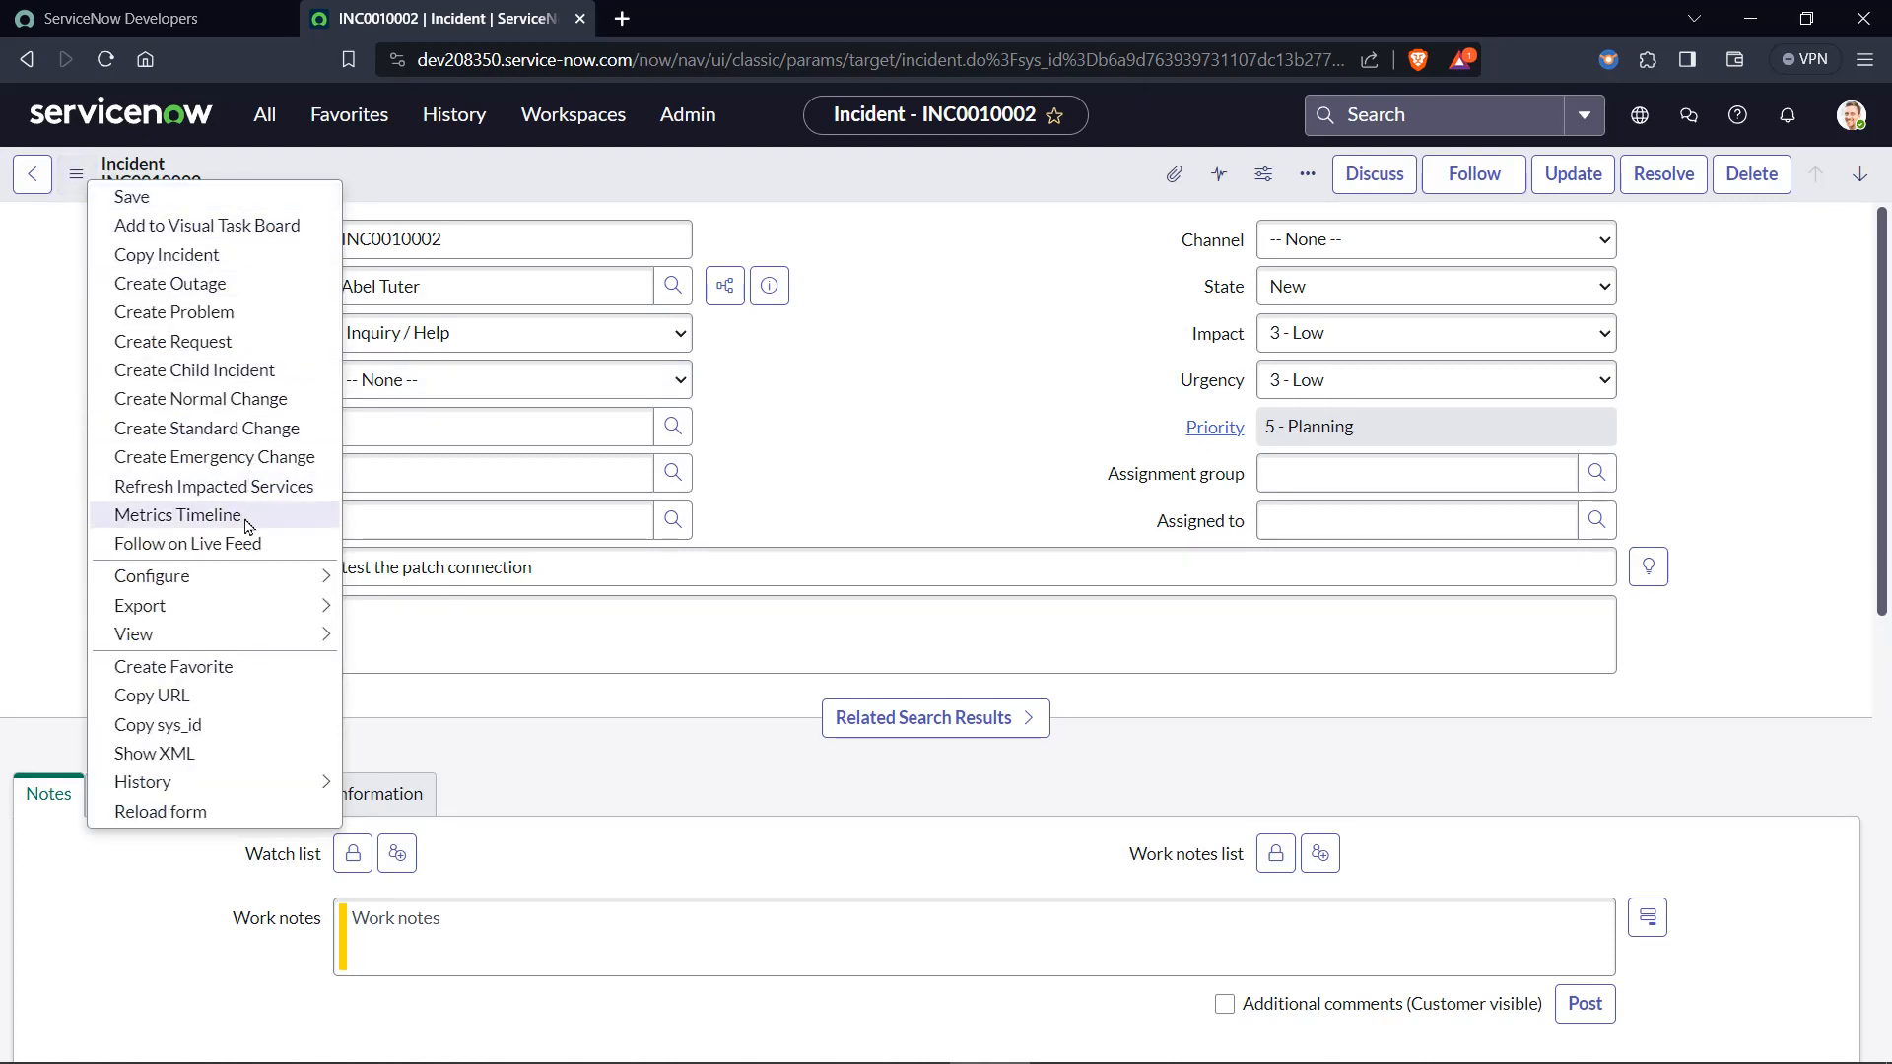
click(230, 727)
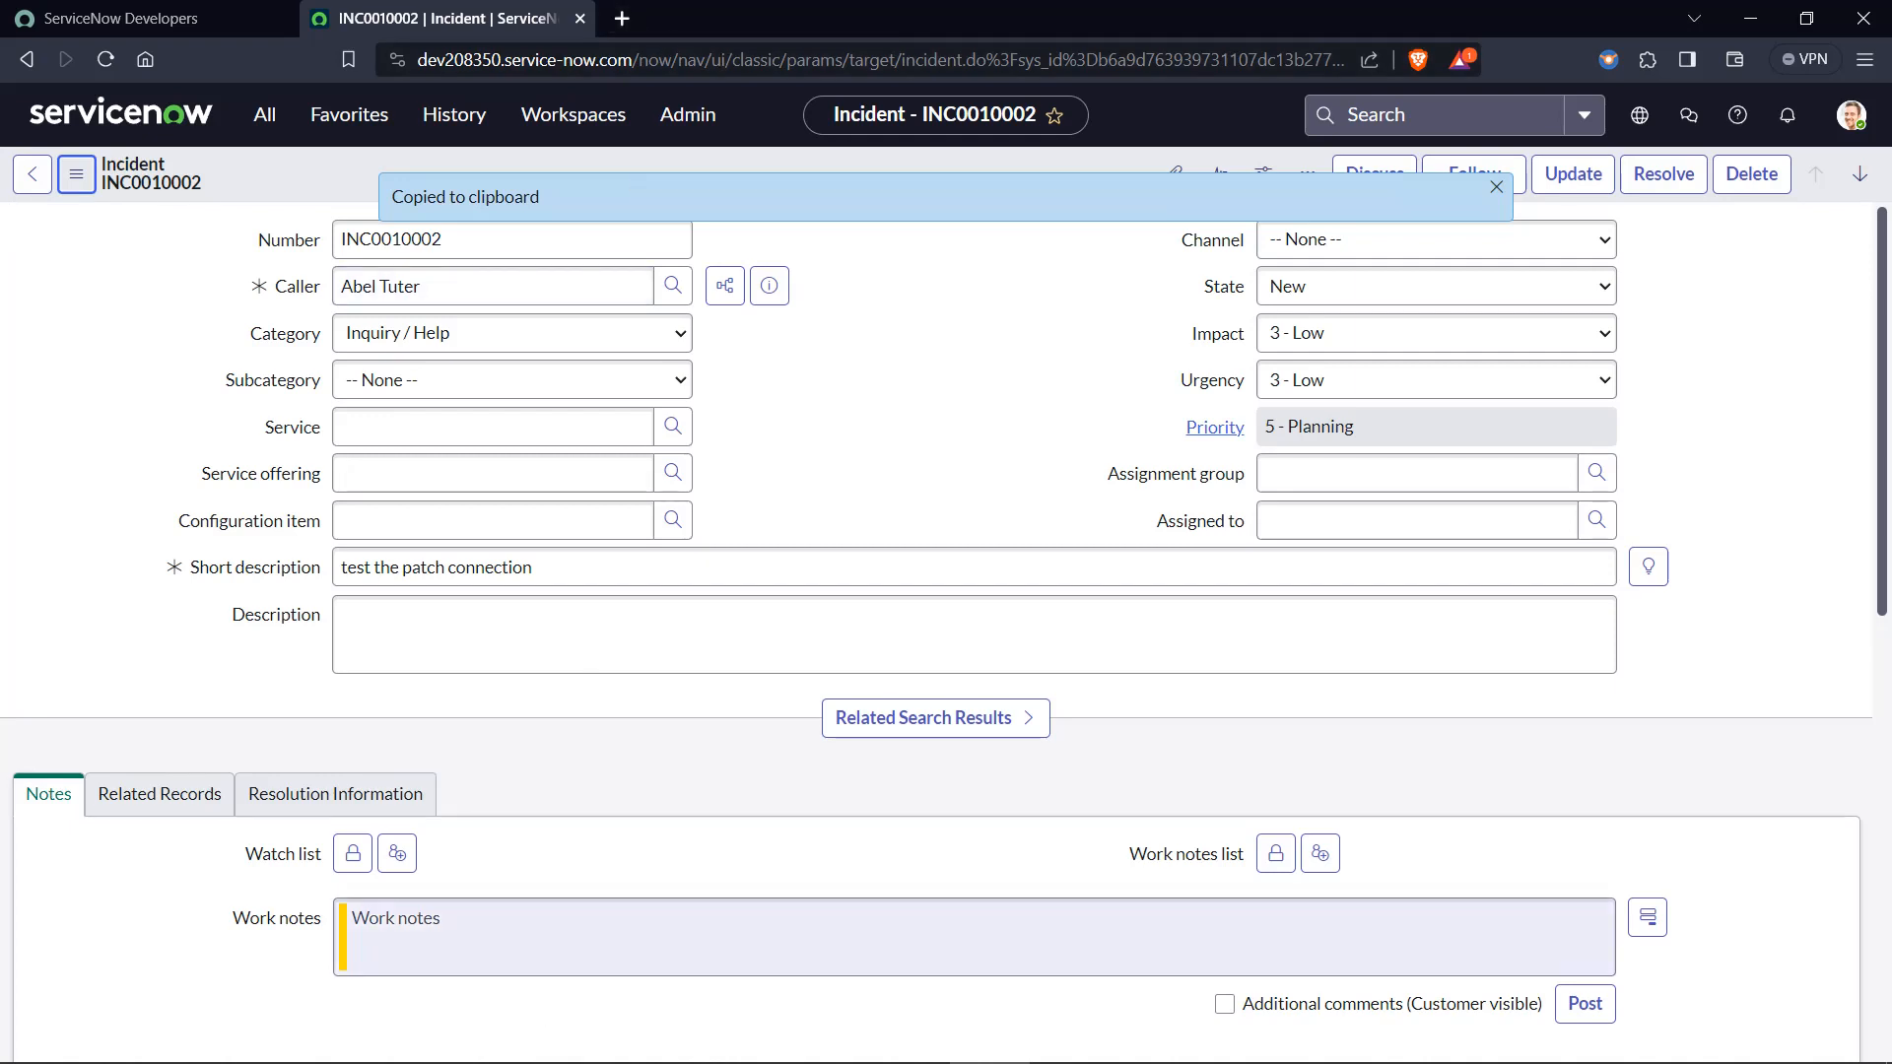
mouse_move(724, 1036)
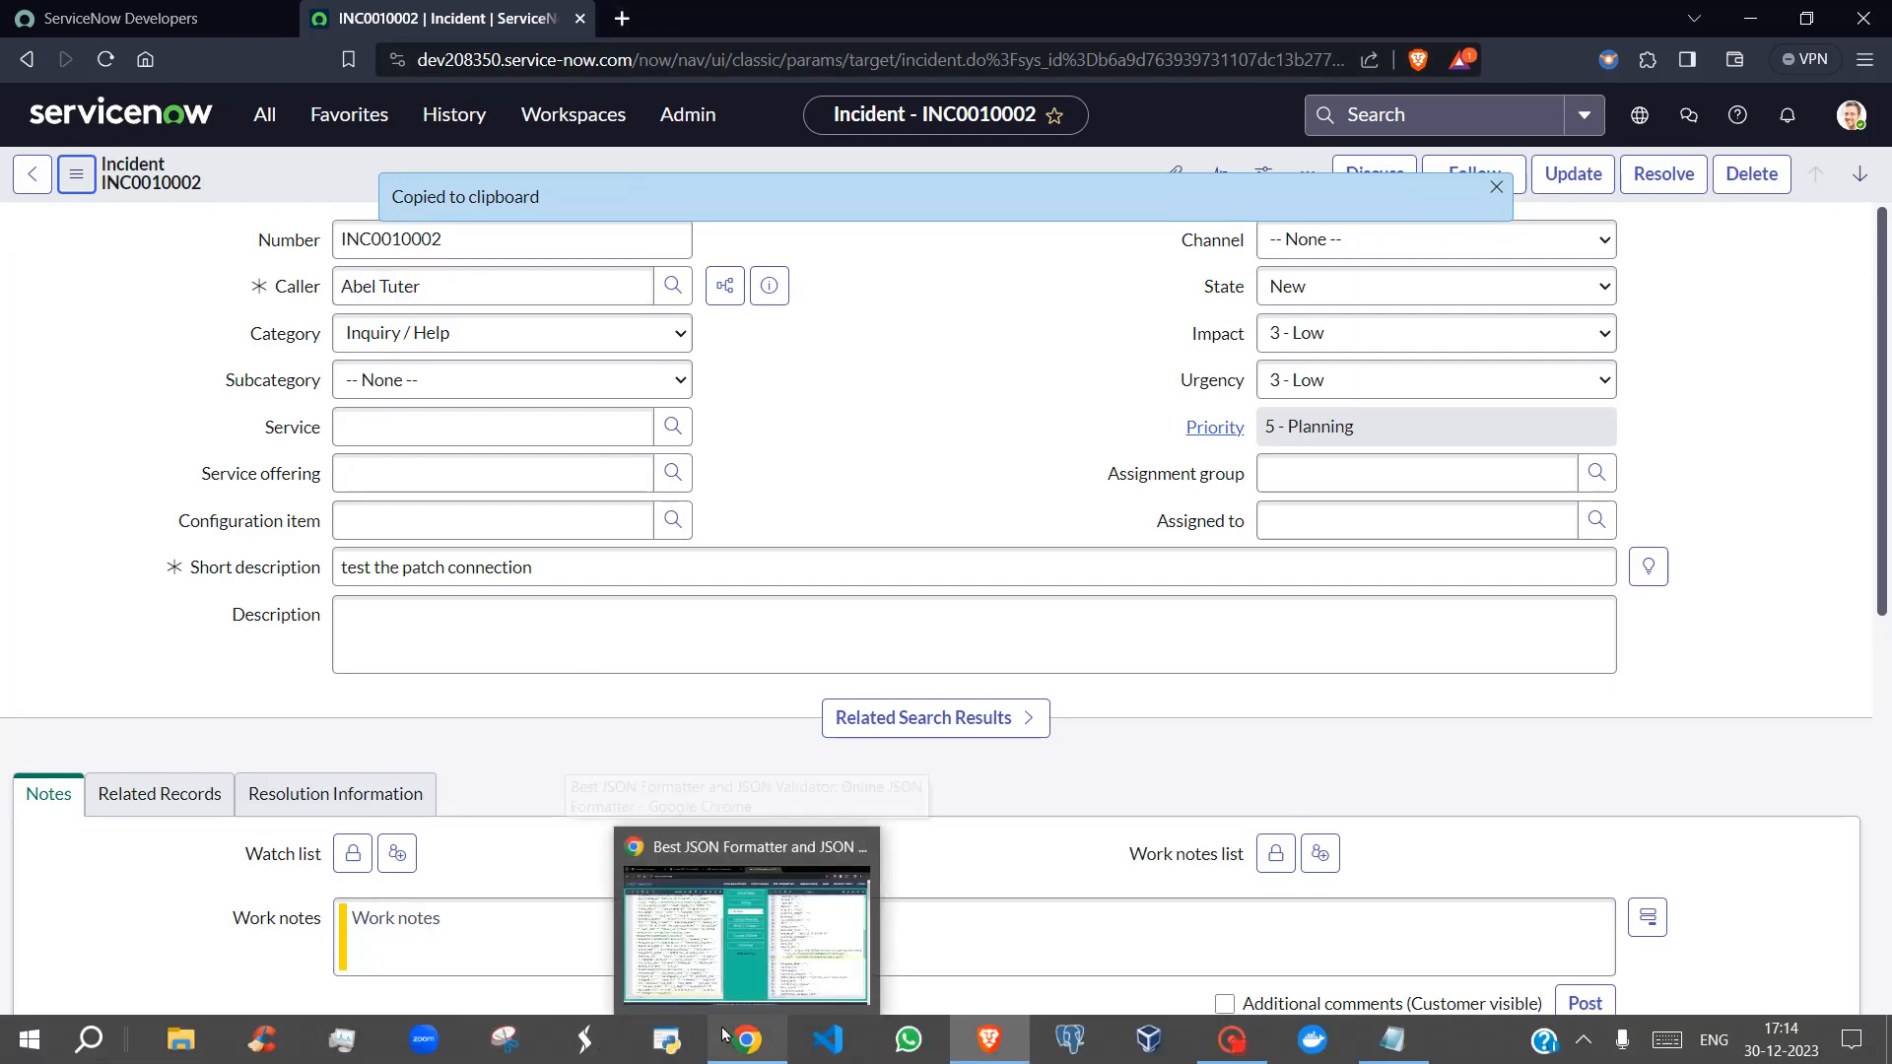
click(443, 249)
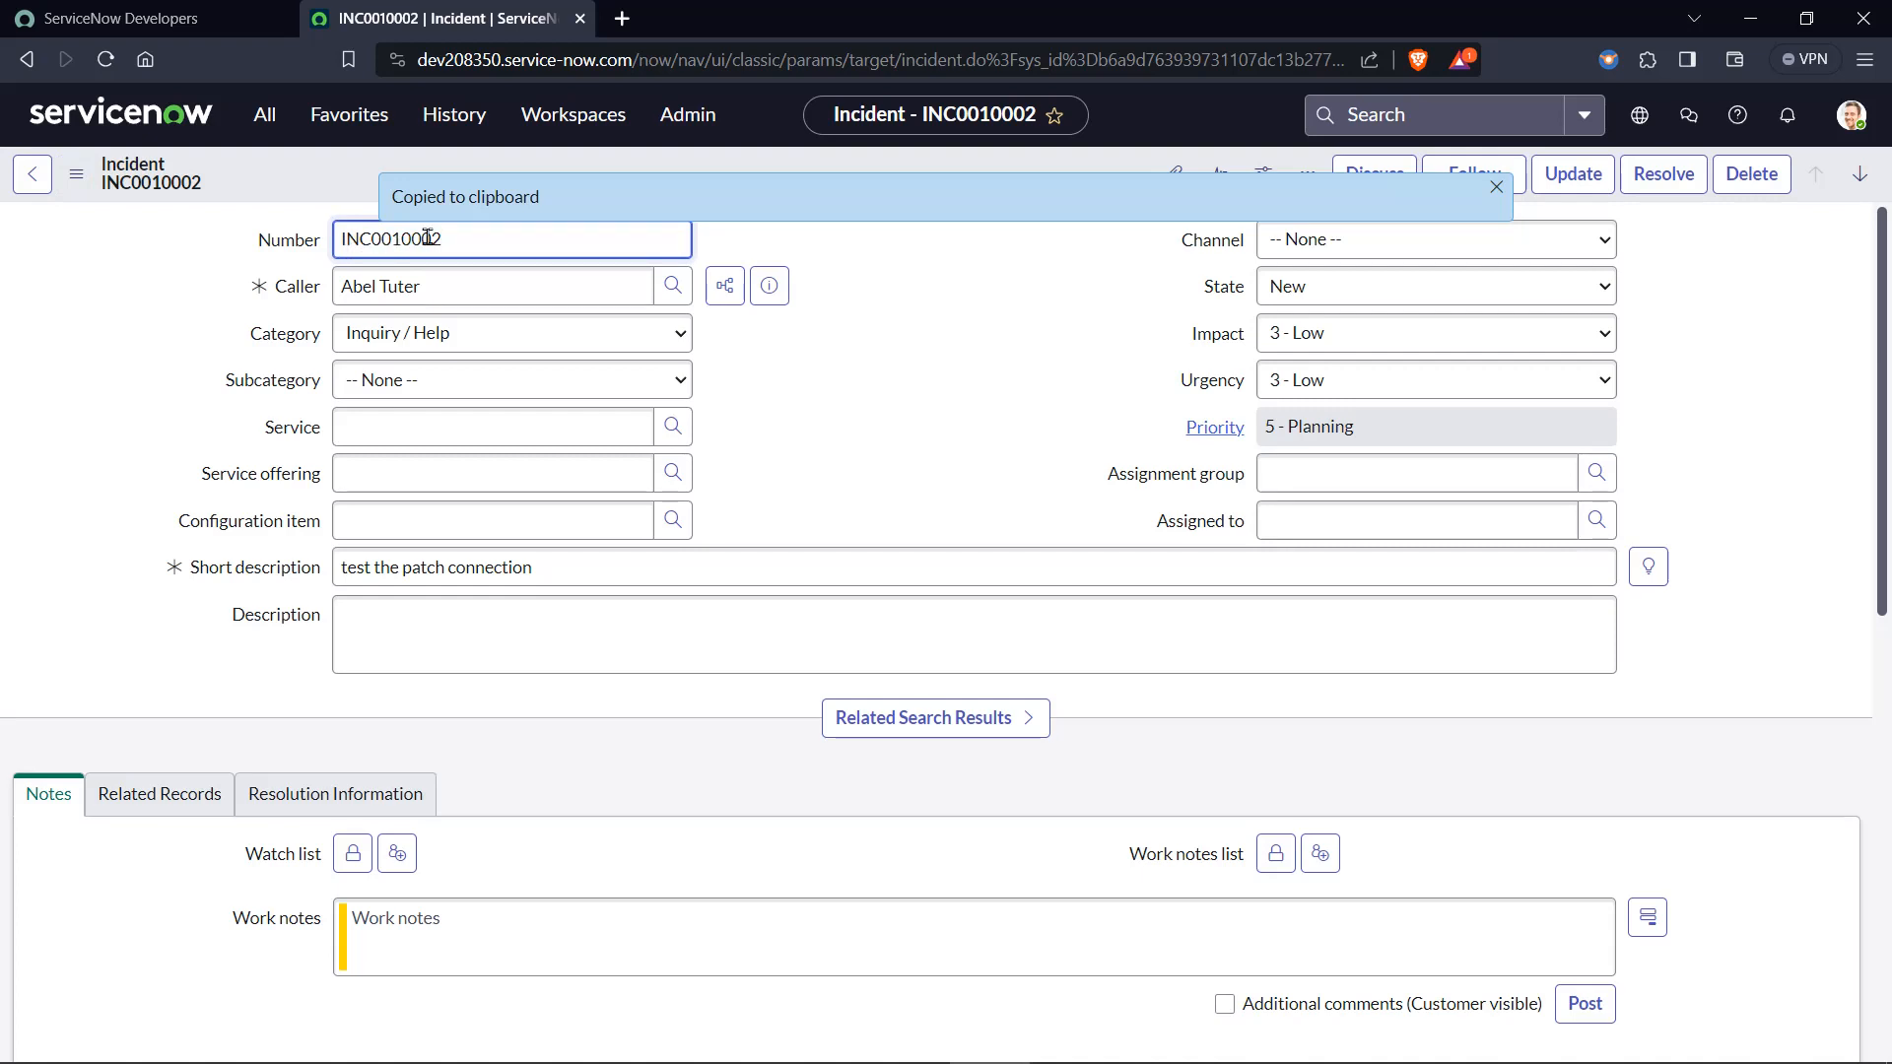
Switch to the JSON formatter in Chrome and check the incident number in the task_effective_number entry.
mouse_move(748, 1040)
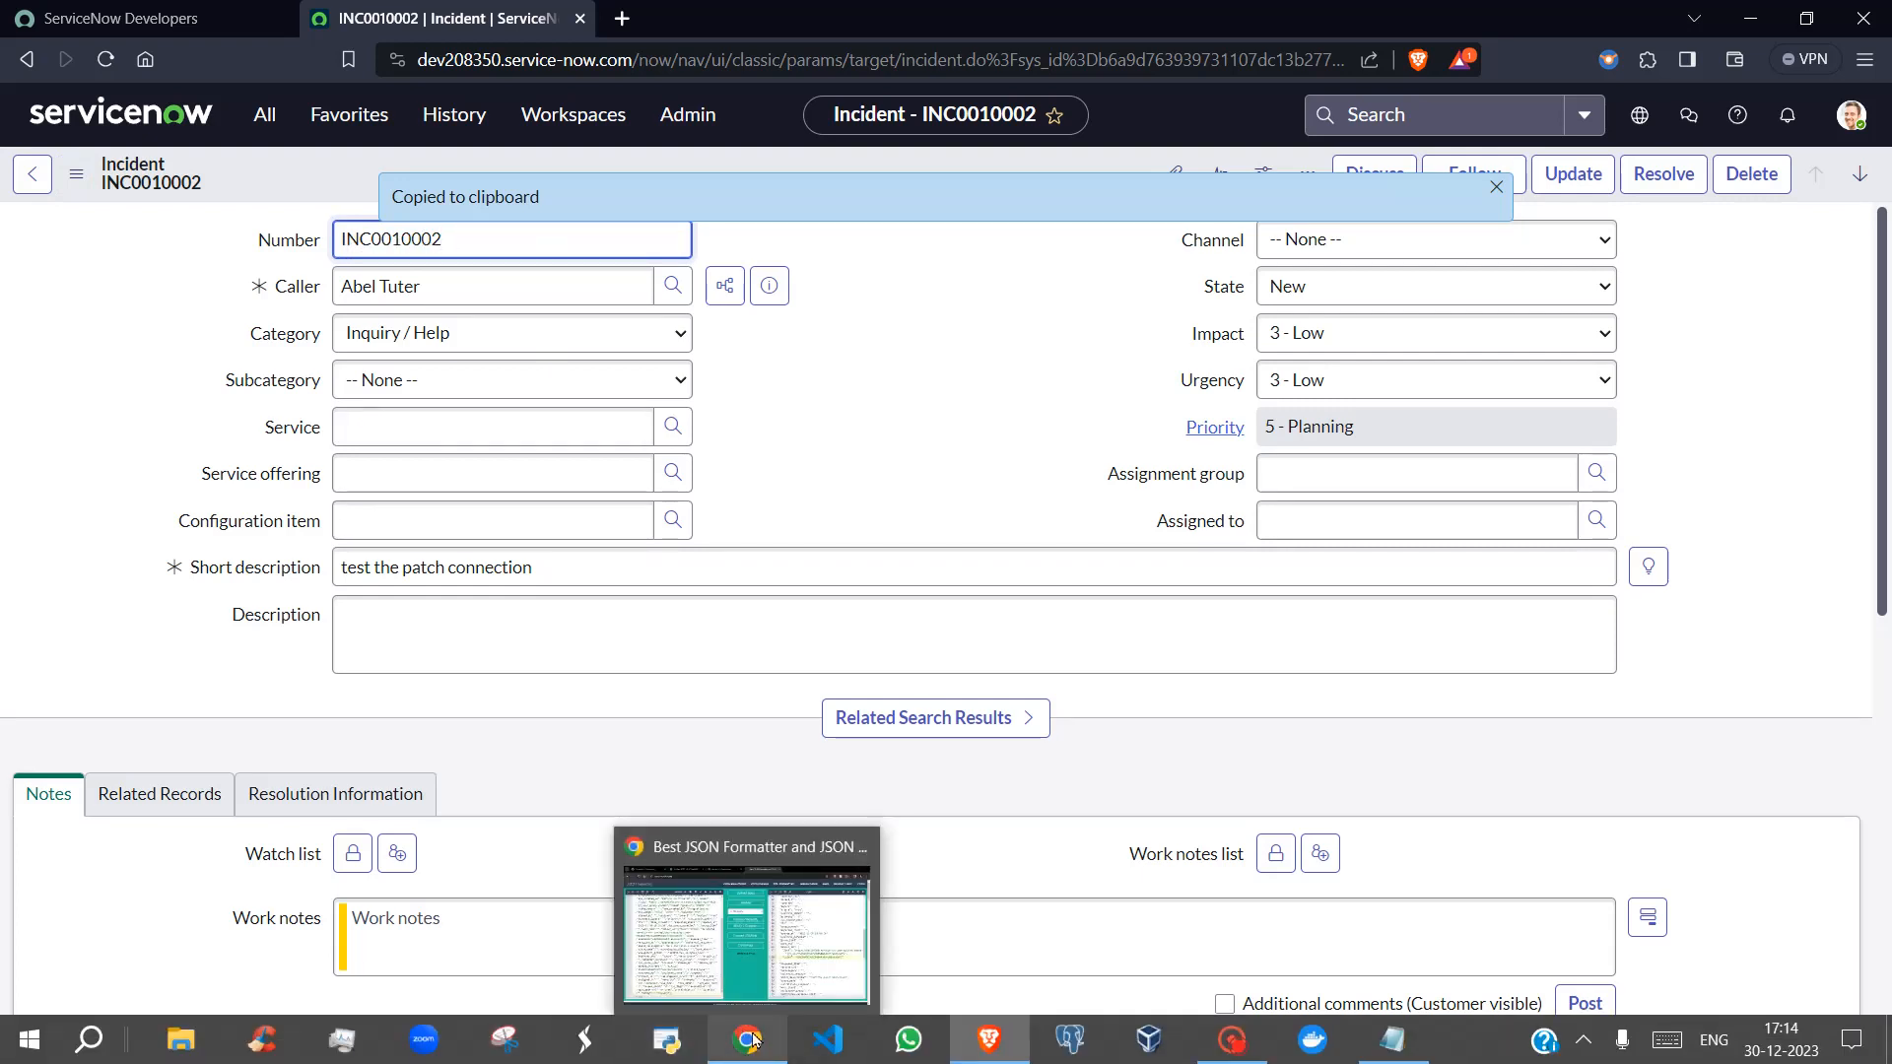
click(767, 796)
click(1490, 568)
scroll(1490, 566, up, 7)
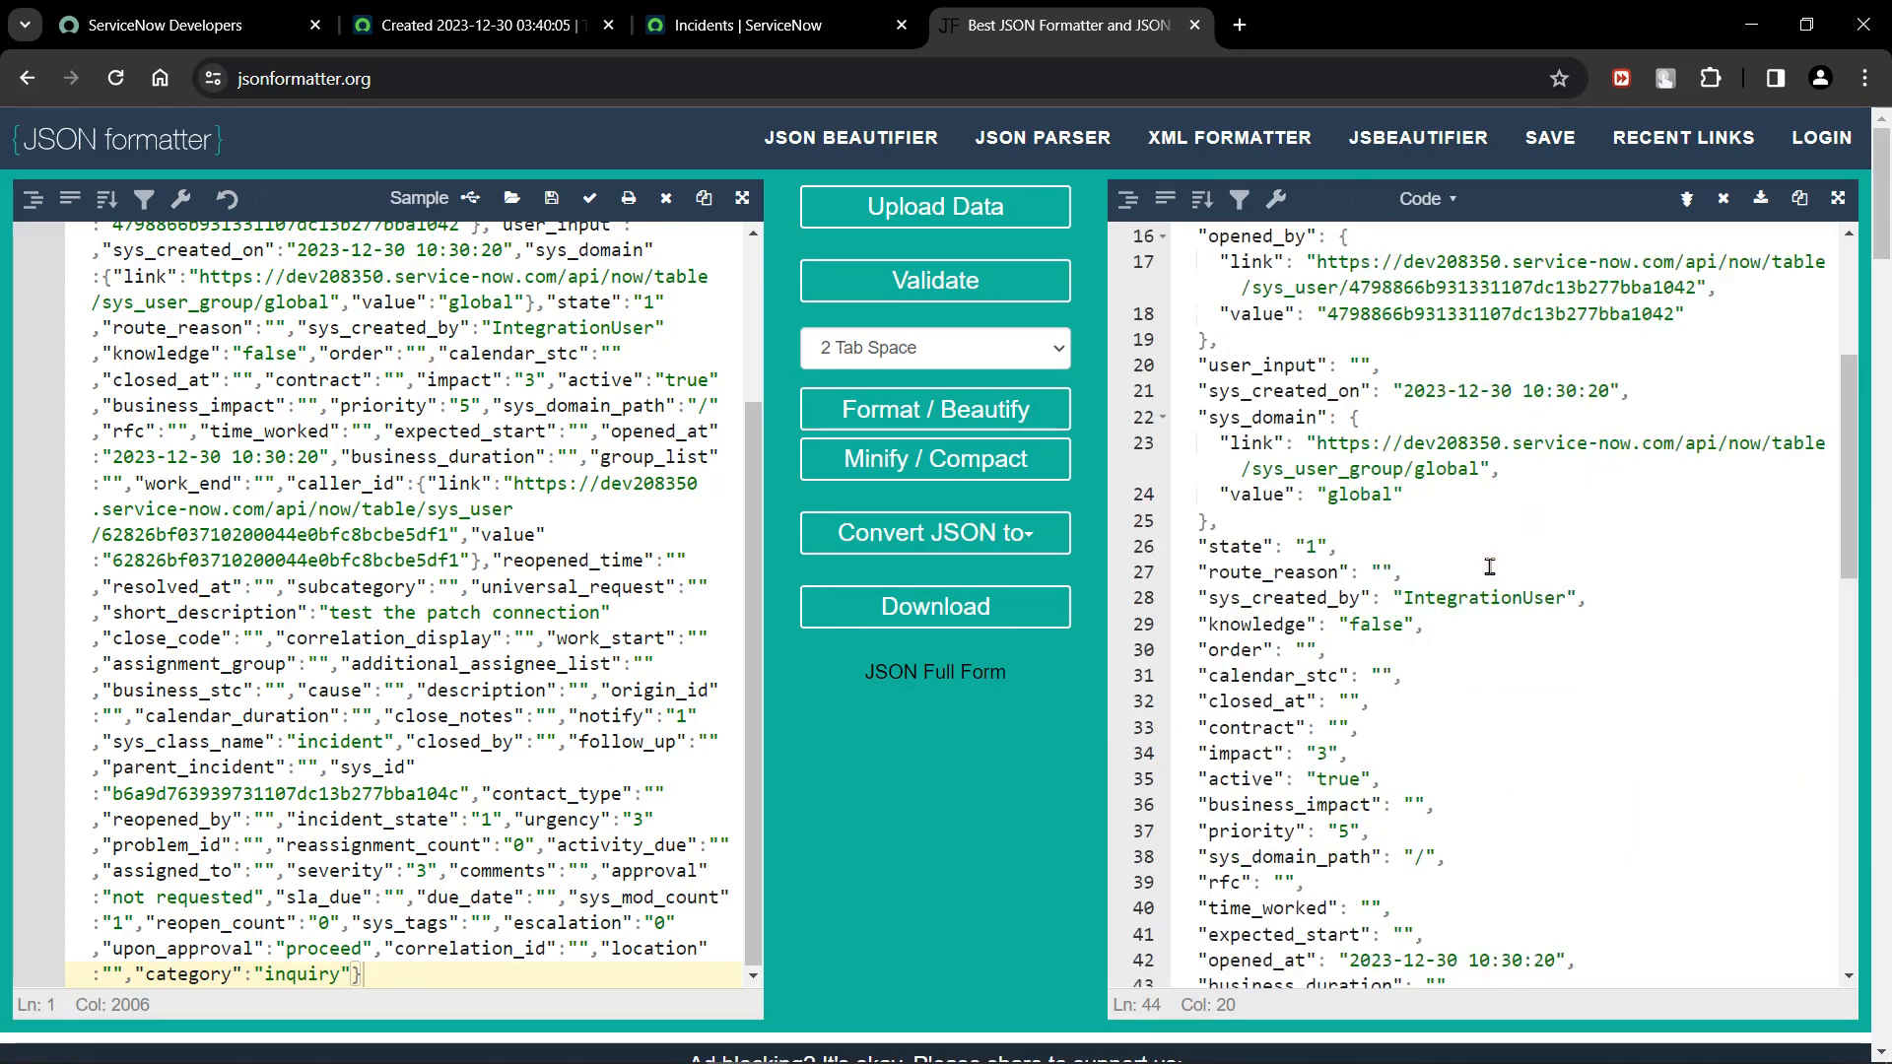
scroll(1490, 566, up, 1)
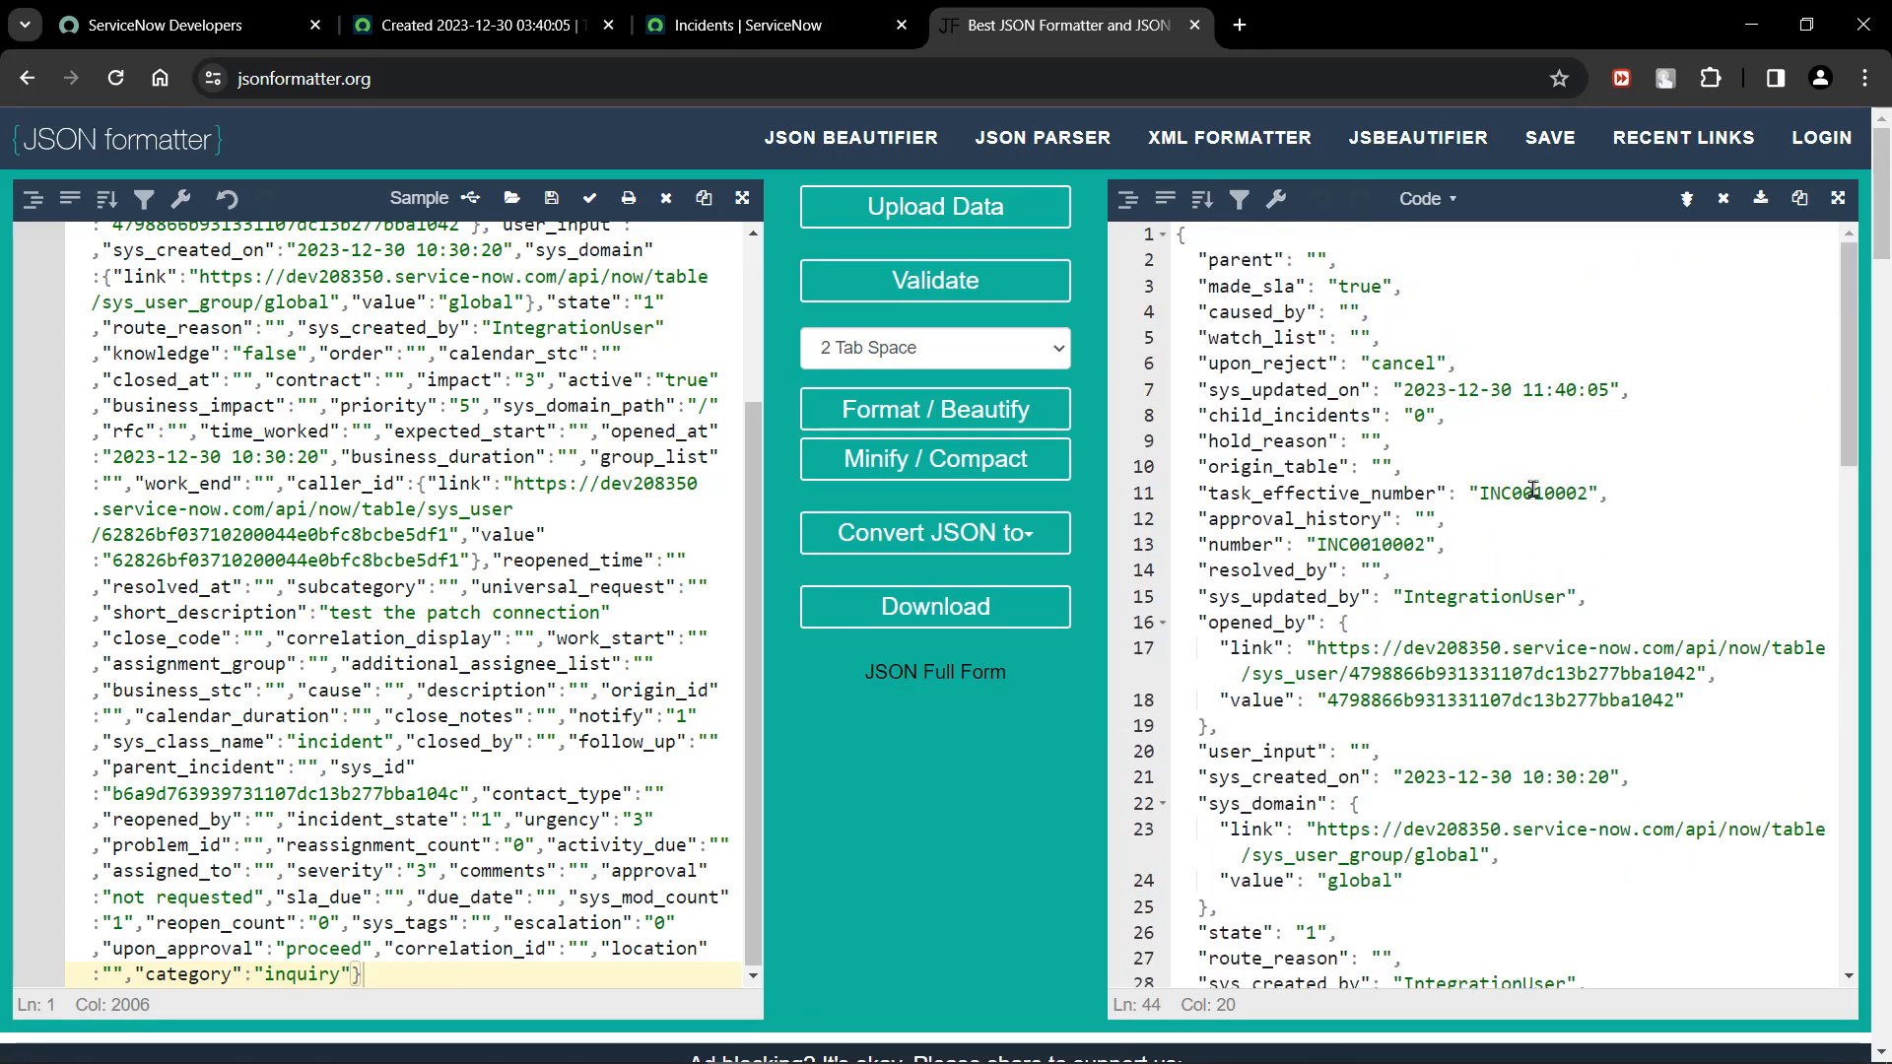
drag(1589, 499, 1490, 496)
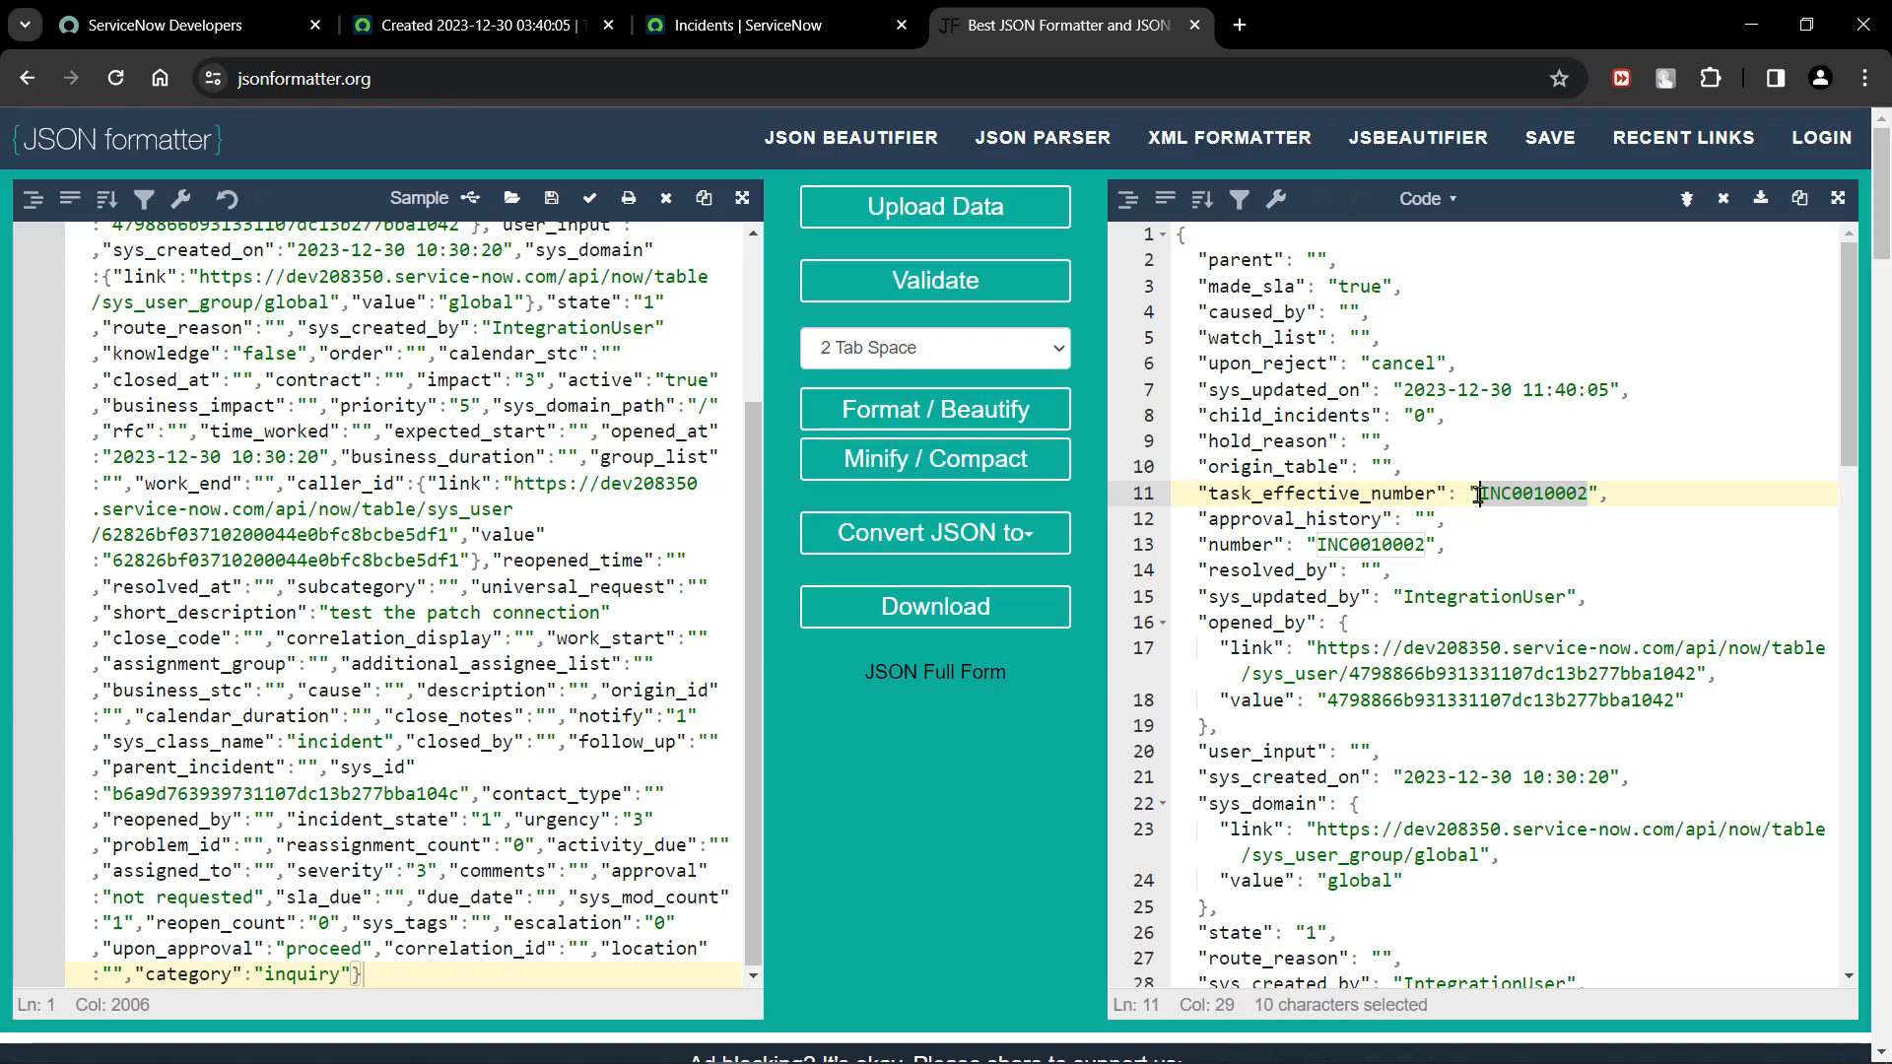
click(1478, 589)
Find the sys_id entry in the formatted JSON and compare it with the copied incident sys_id pasted into a new browser tab.
scroll(1478, 585, down, 10)
scroll(1478, 585, down, 15)
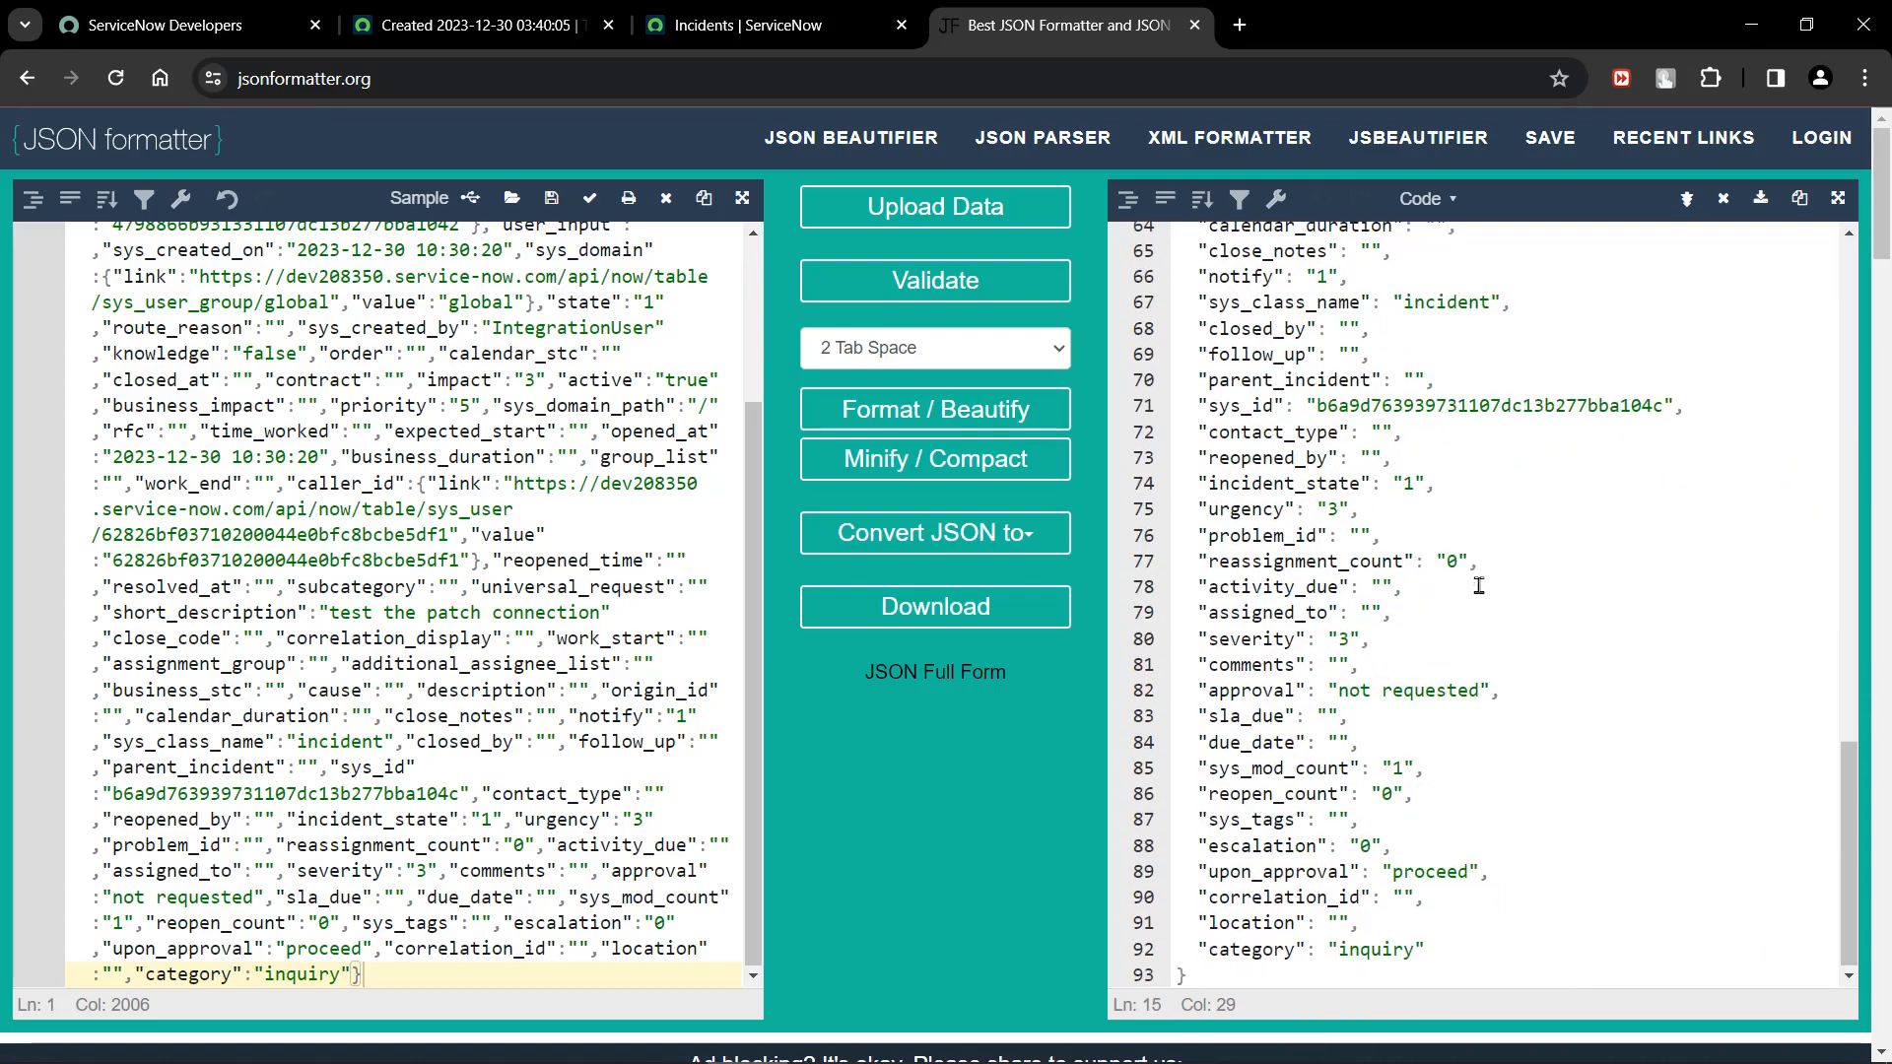
scroll(1478, 585, up, 10)
scroll(1478, 585, up, 1)
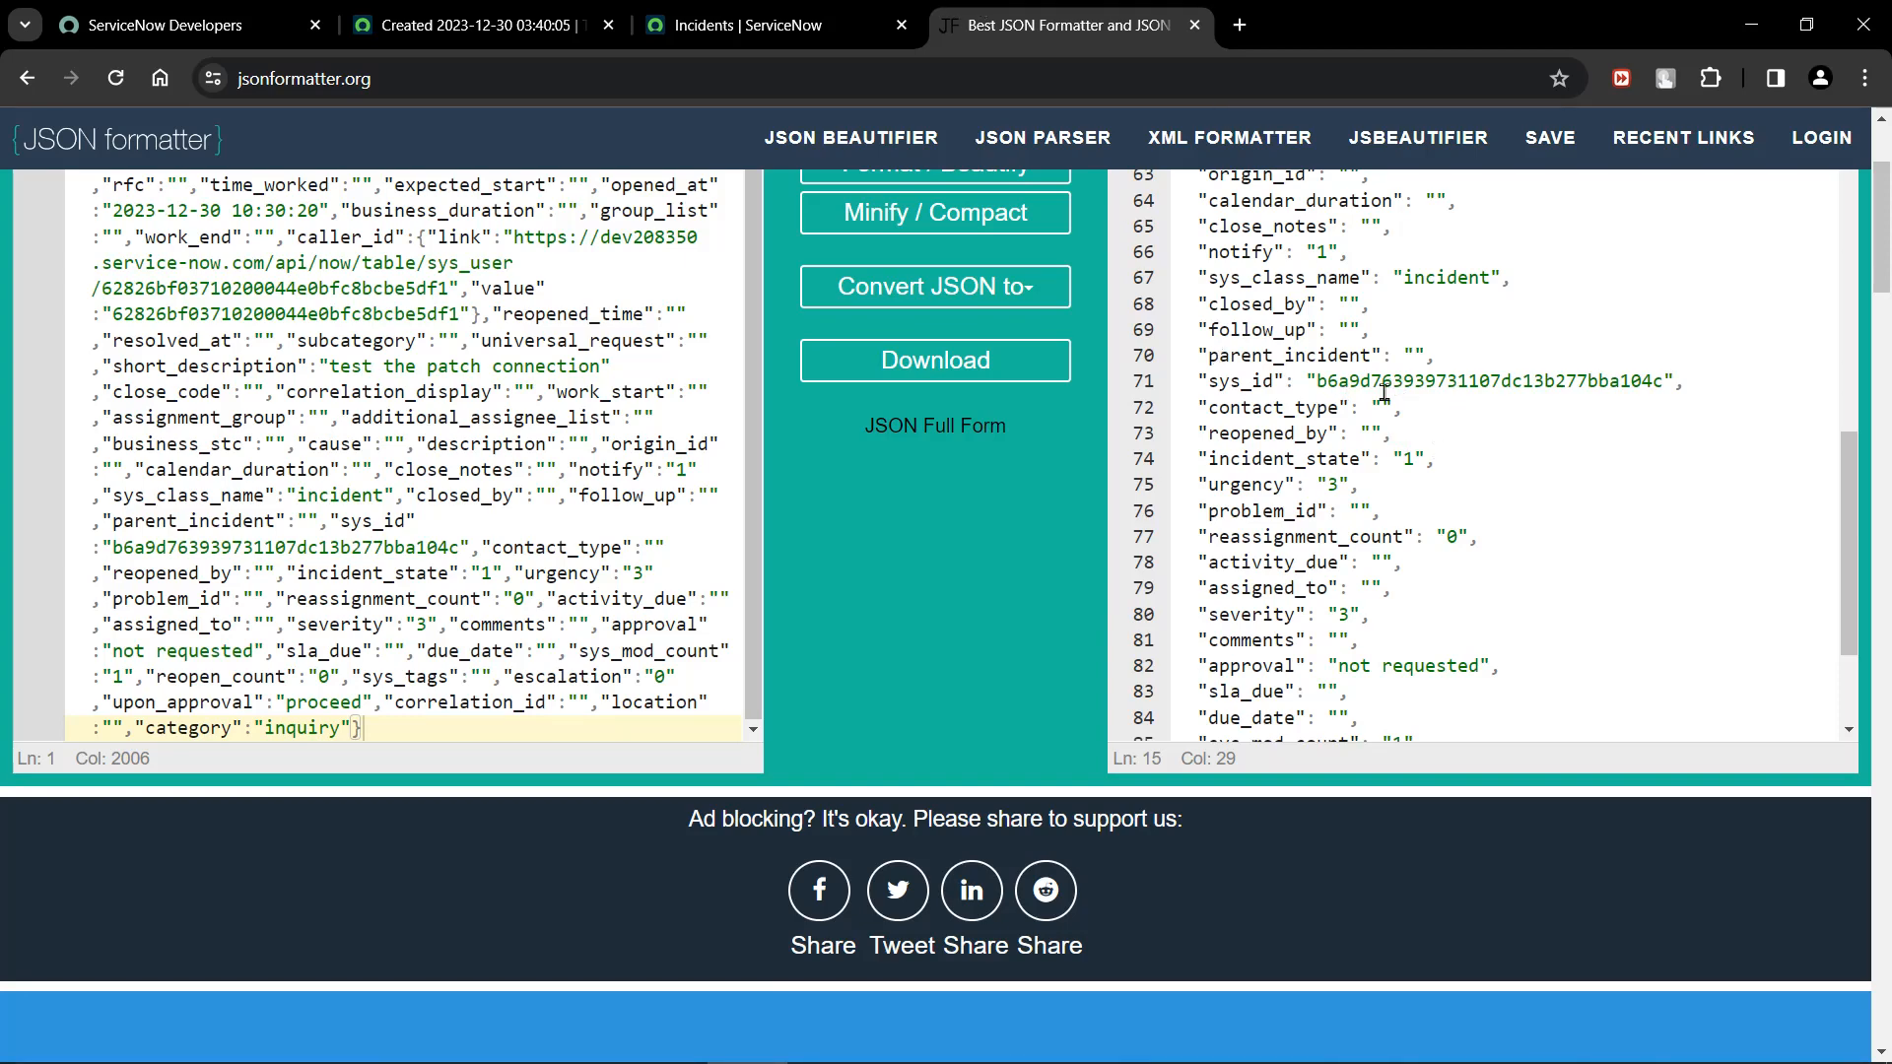
click(1239, 23)
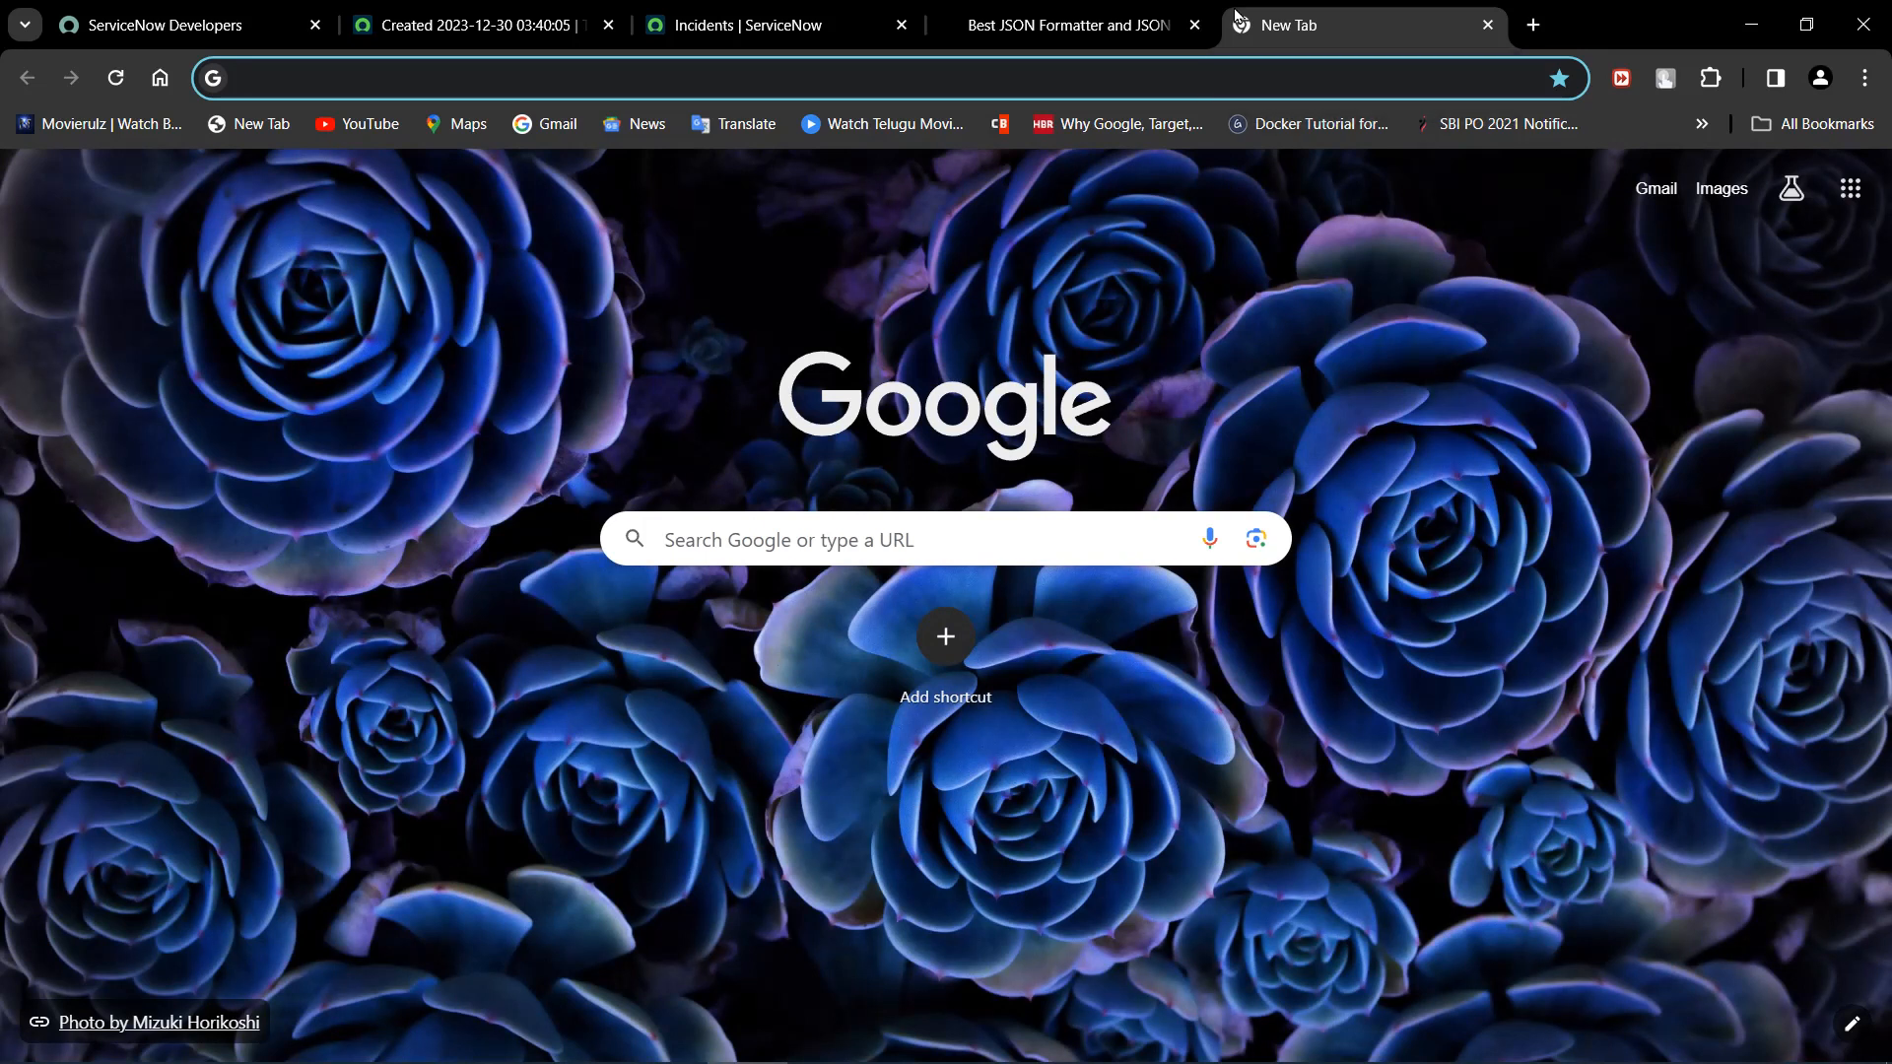
key(ctrl+v)
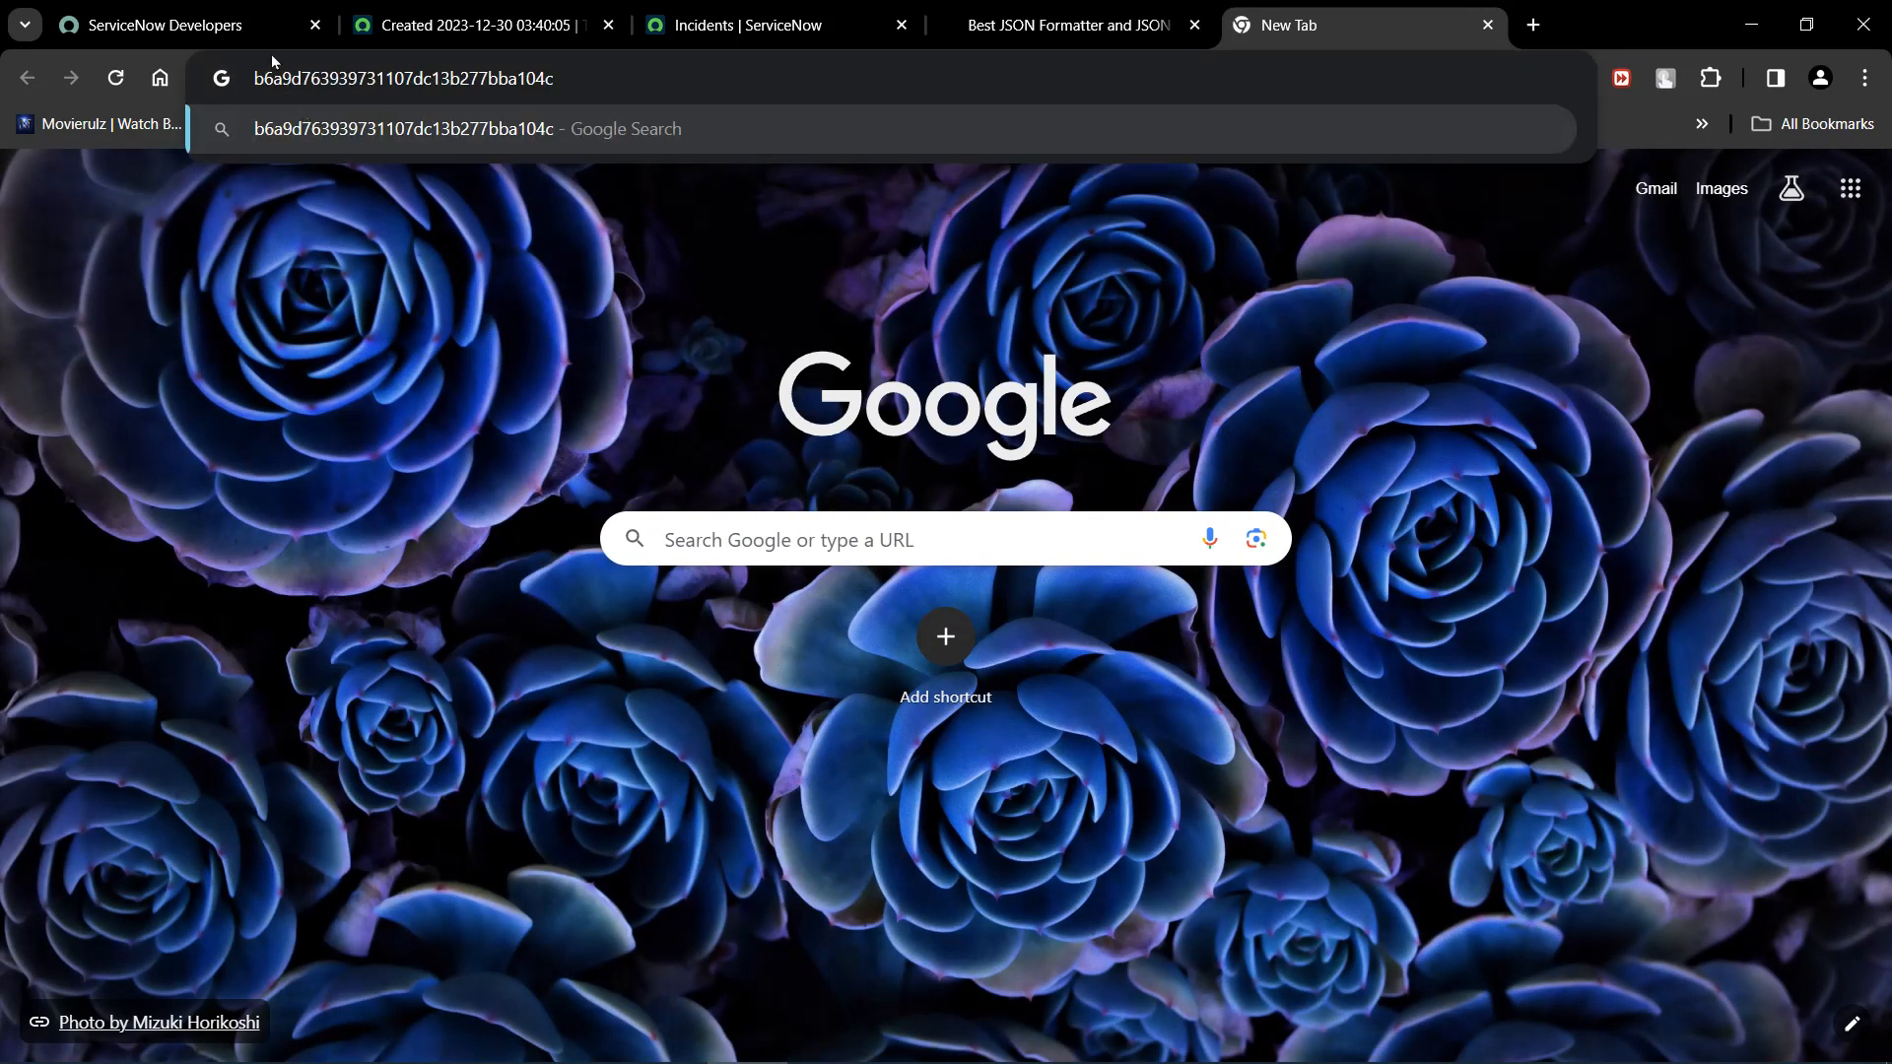
drag(574, 78, 248, 78)
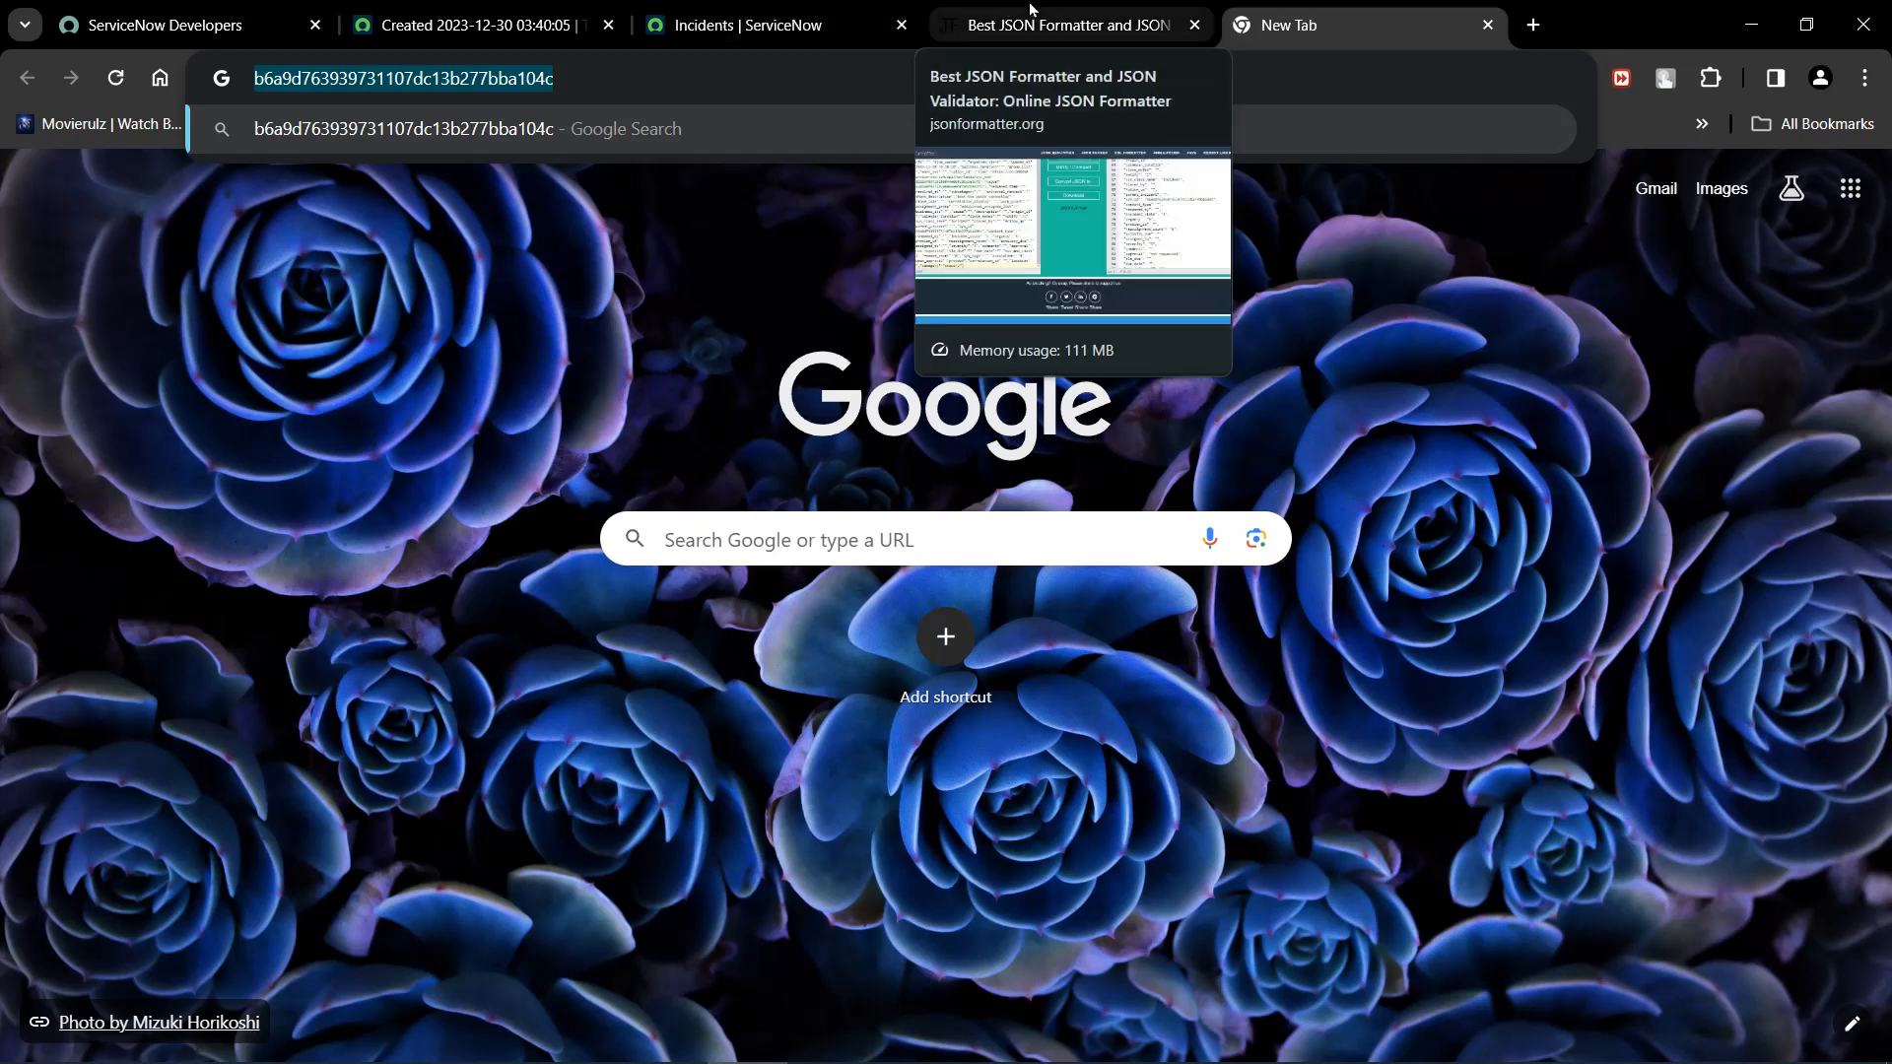
click(1064, 25)
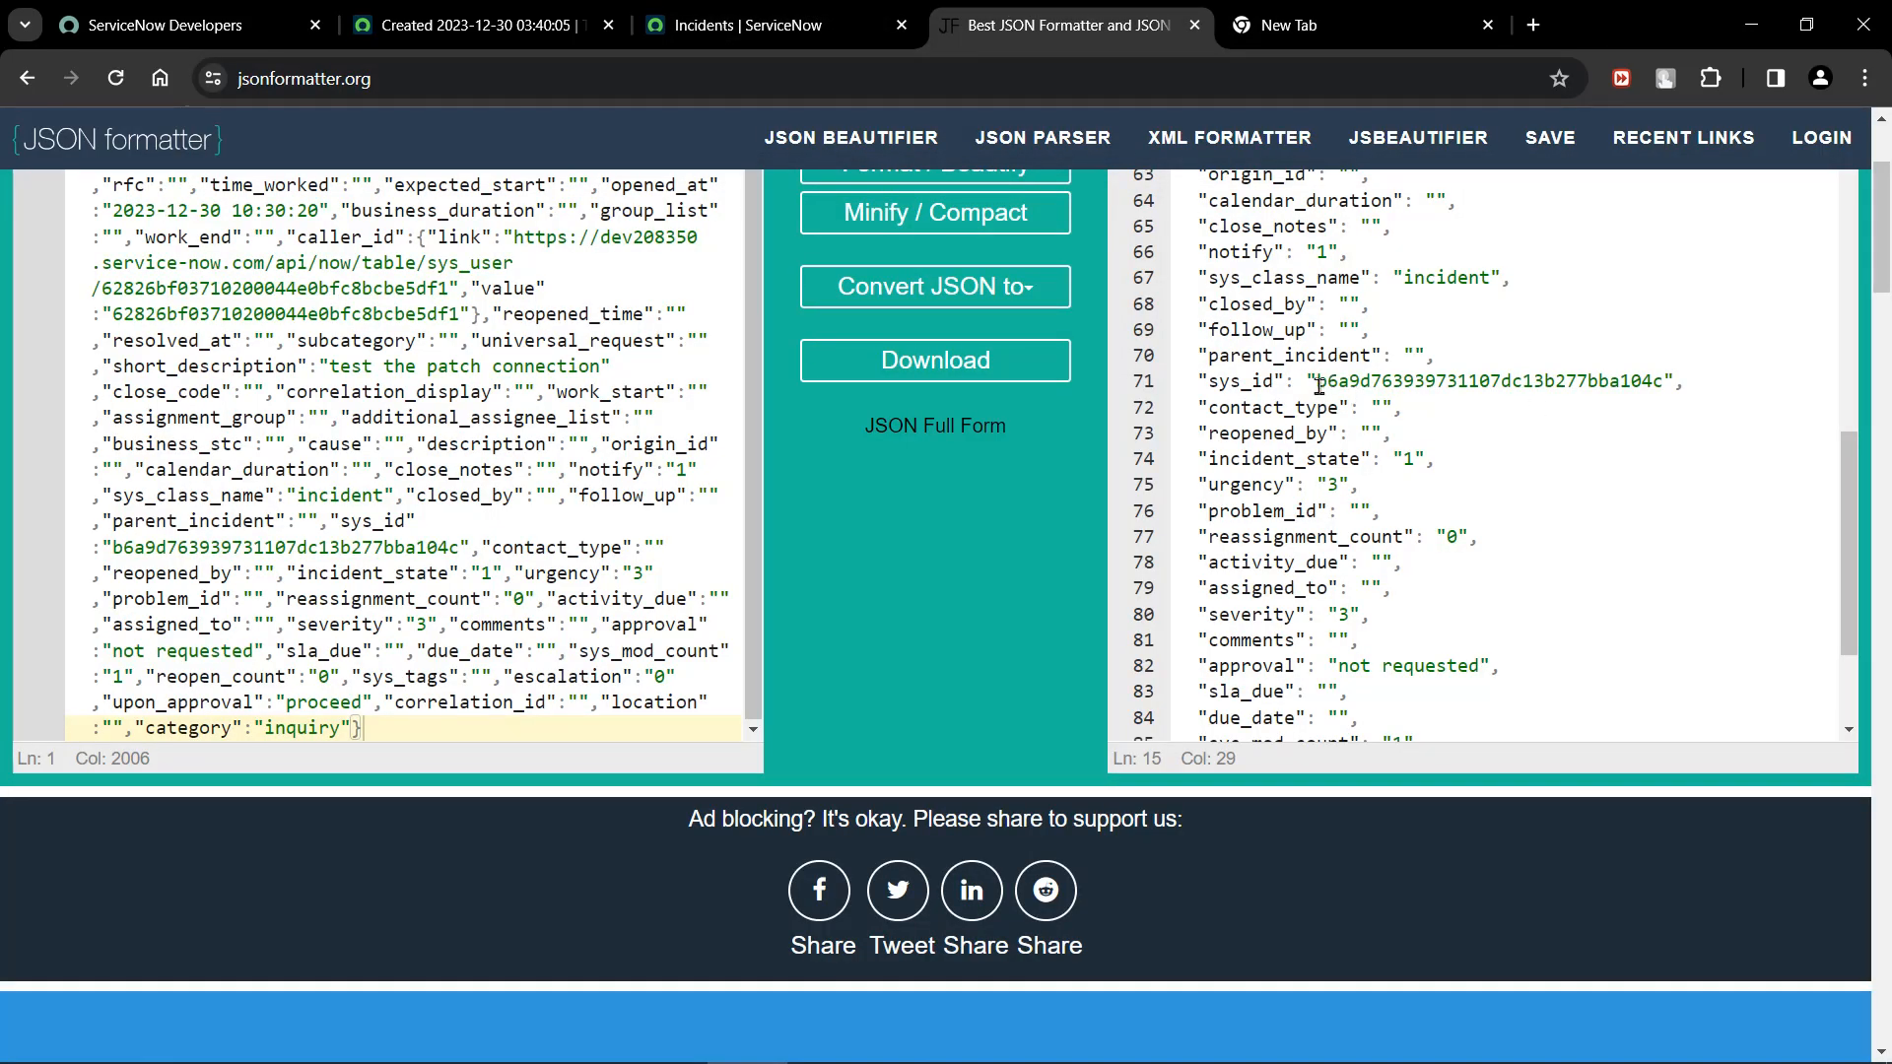
drag(1318, 385, 1678, 376)
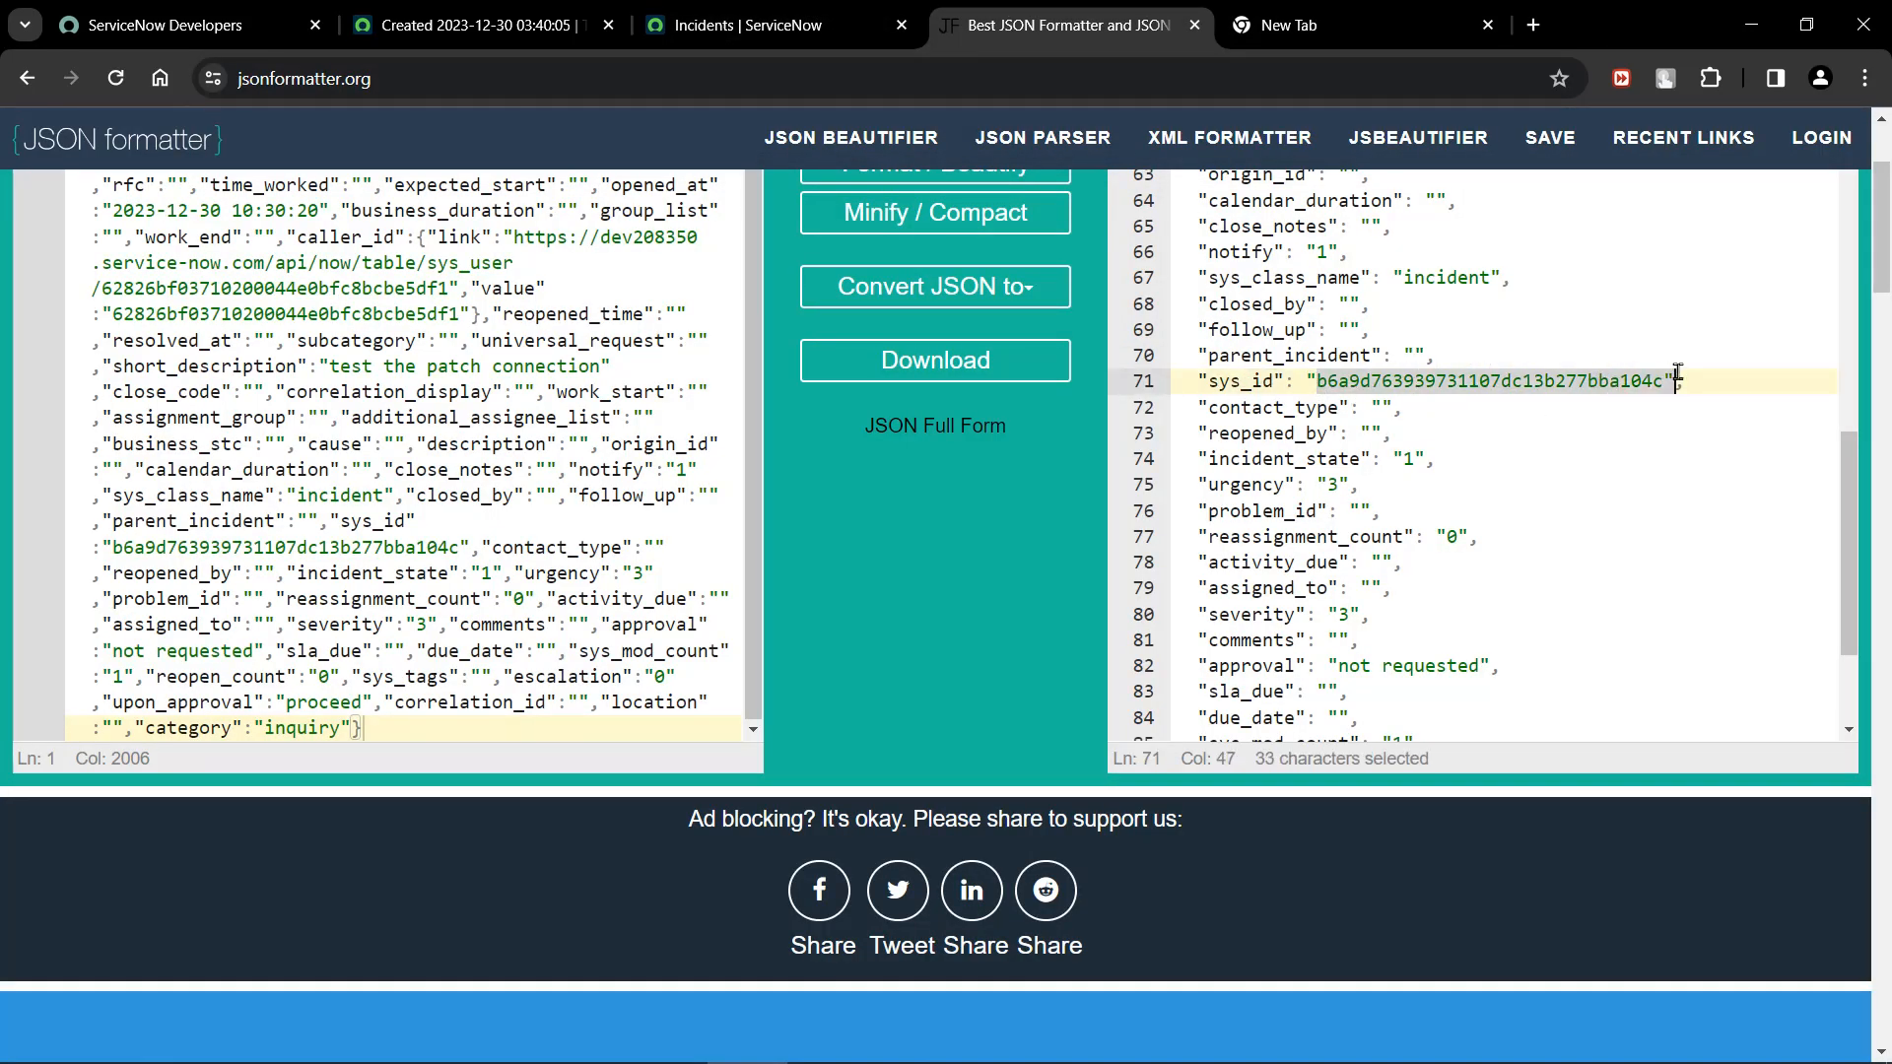
click(1659, 422)
Check the short_description entry in the formatted JSON and highlight the user sys_id in the caller_id link.
scroll(1660, 422, up, 5)
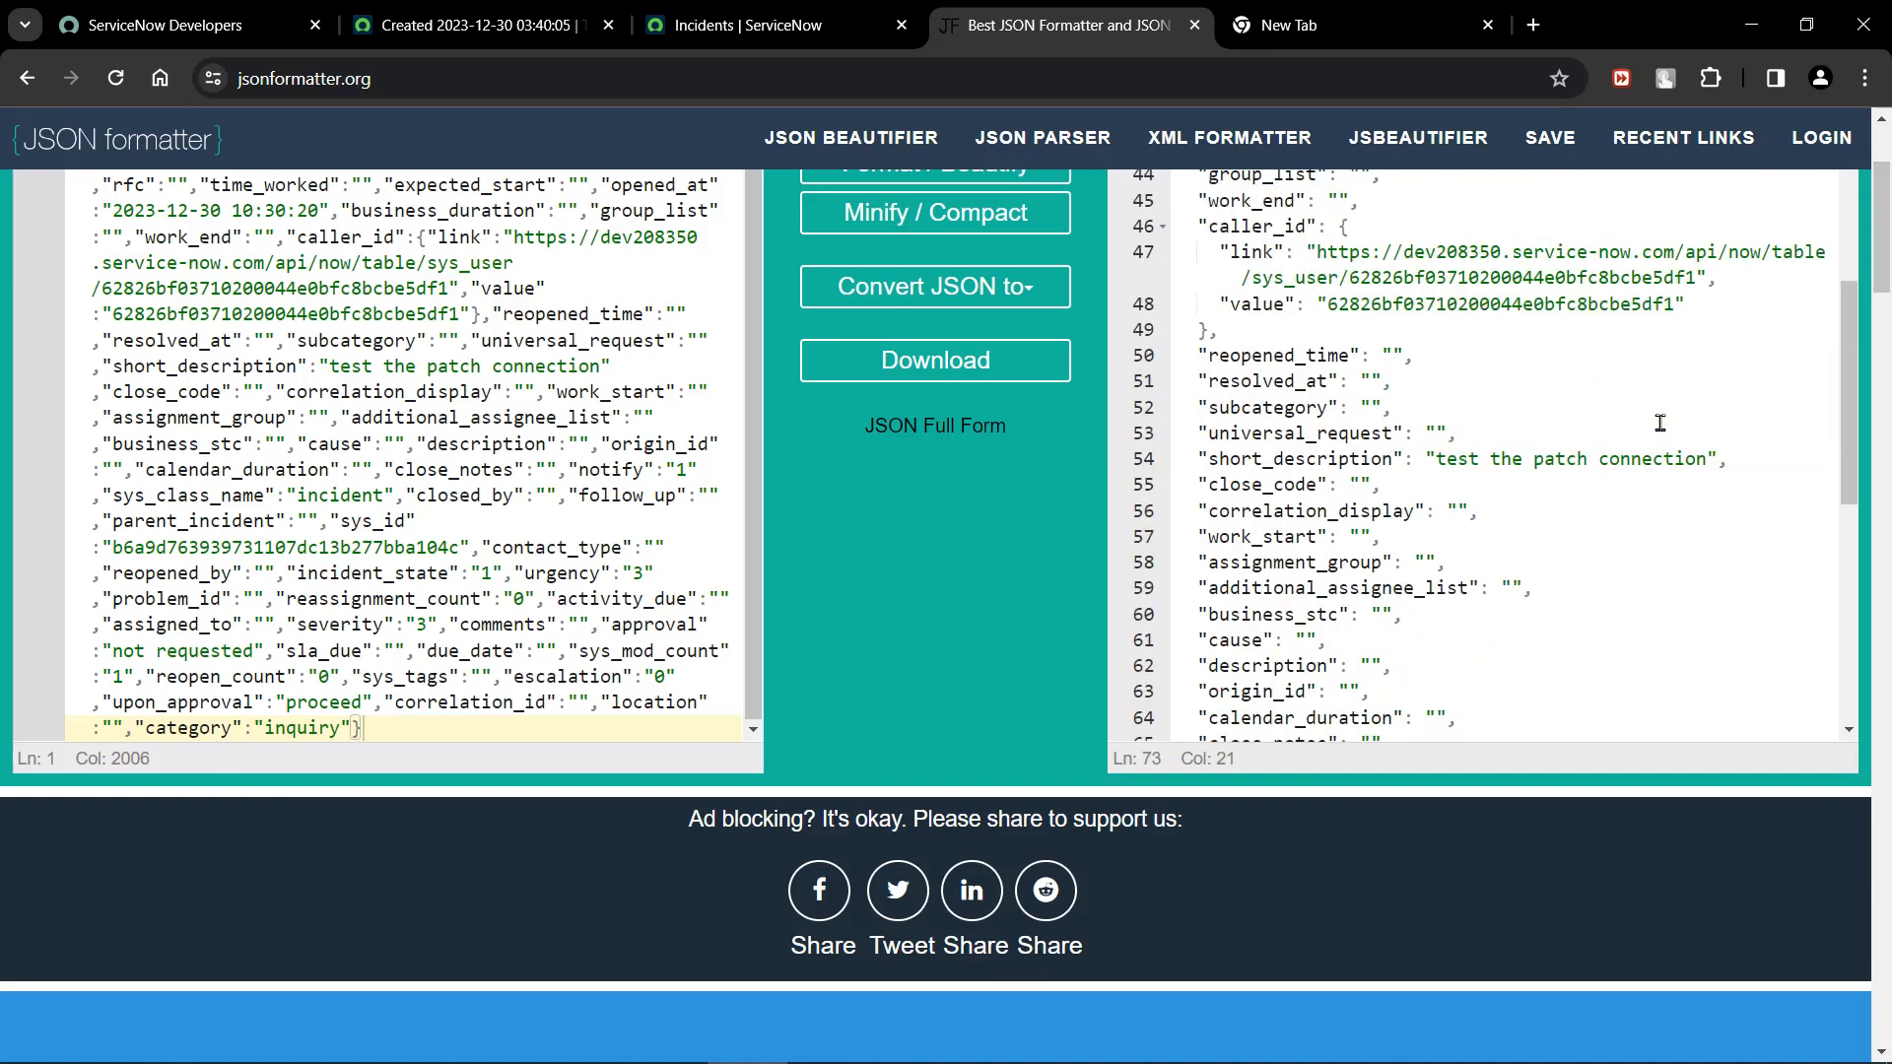
scroll(1660, 423, up, 2)
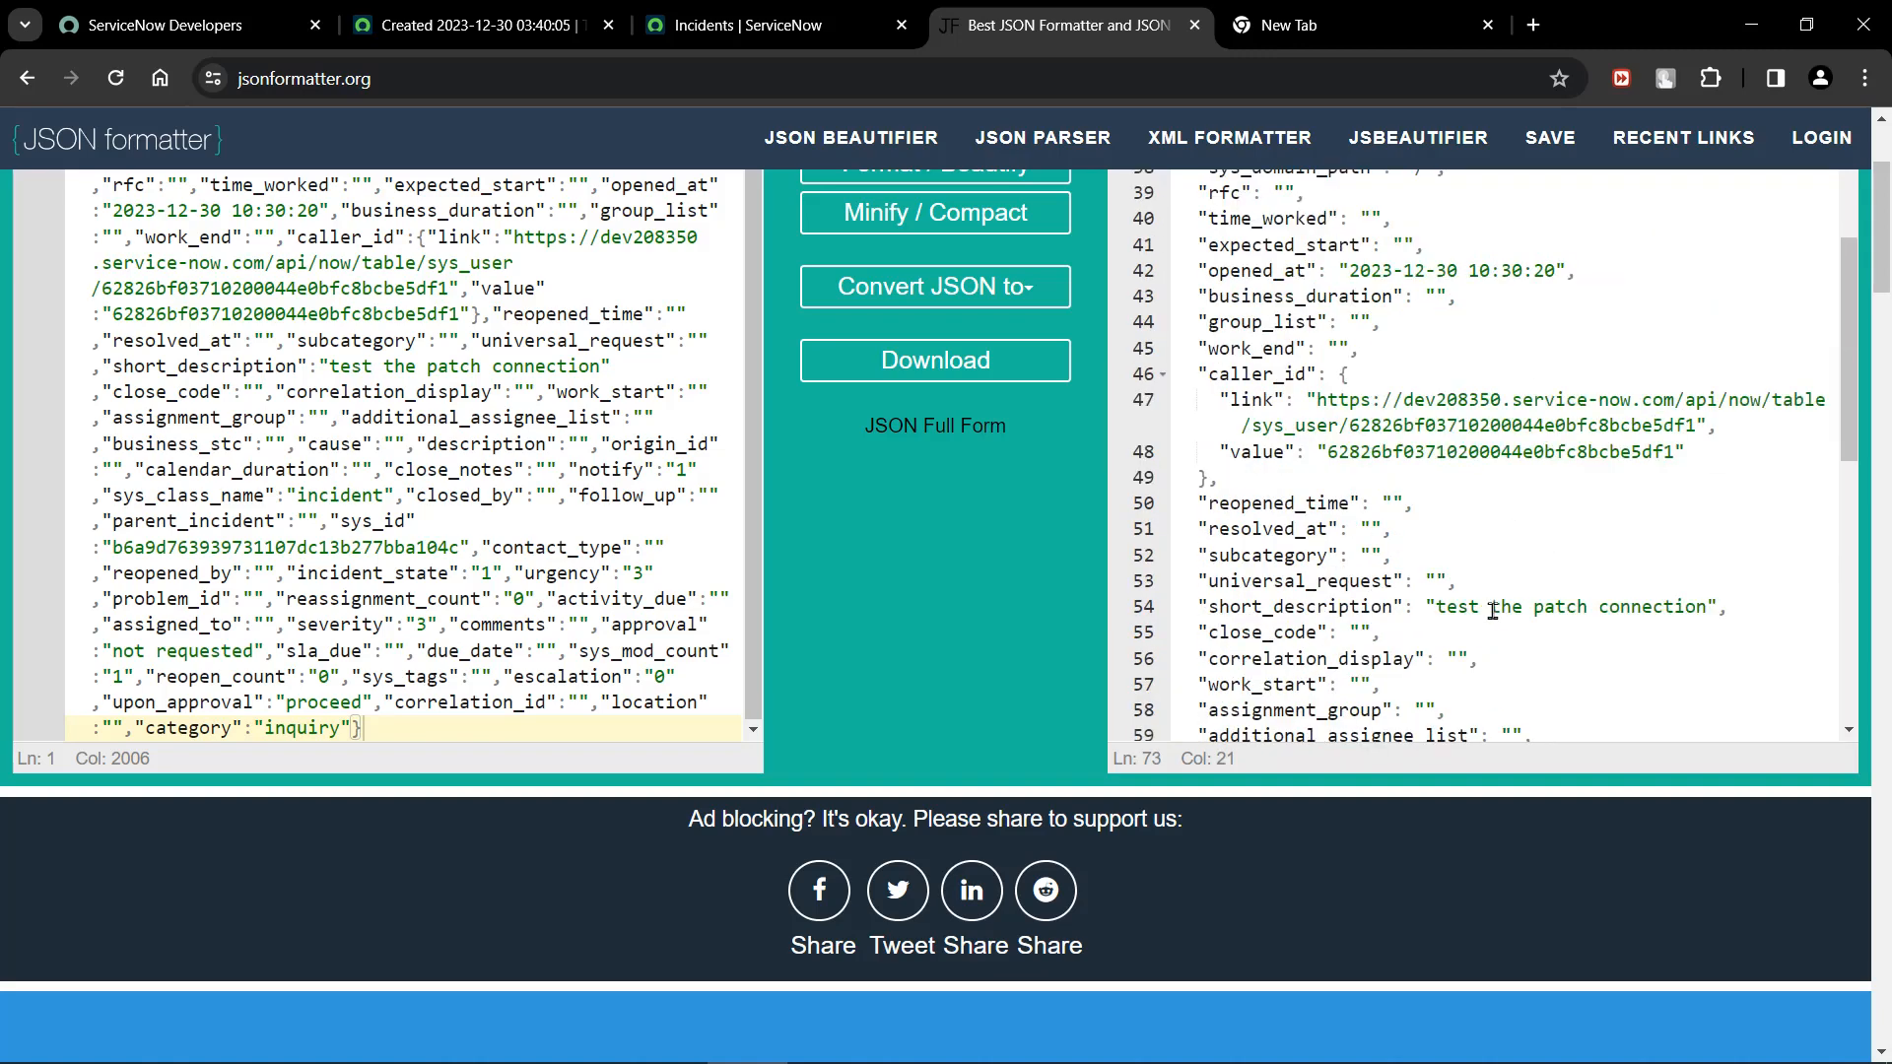
scroll(1519, 608, up, 1)
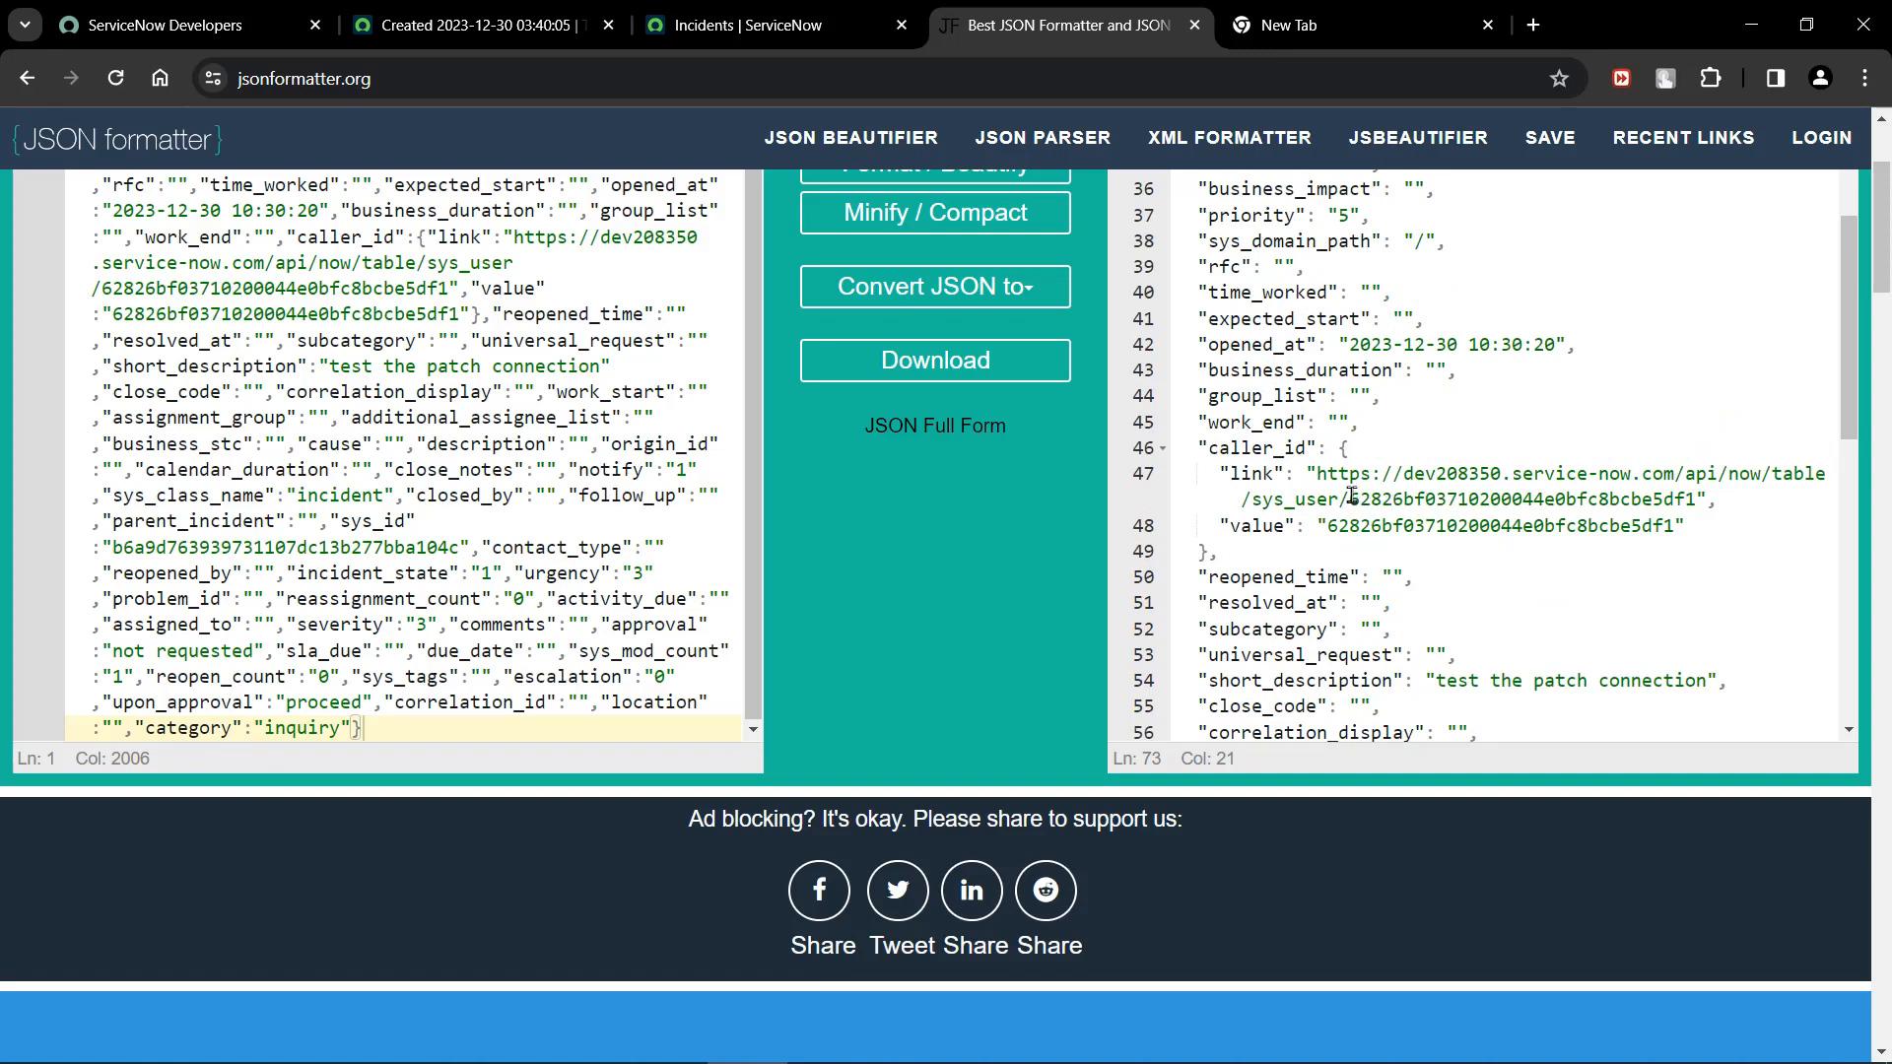
drag(1352, 498, 1694, 502)
key(ctrl+c)
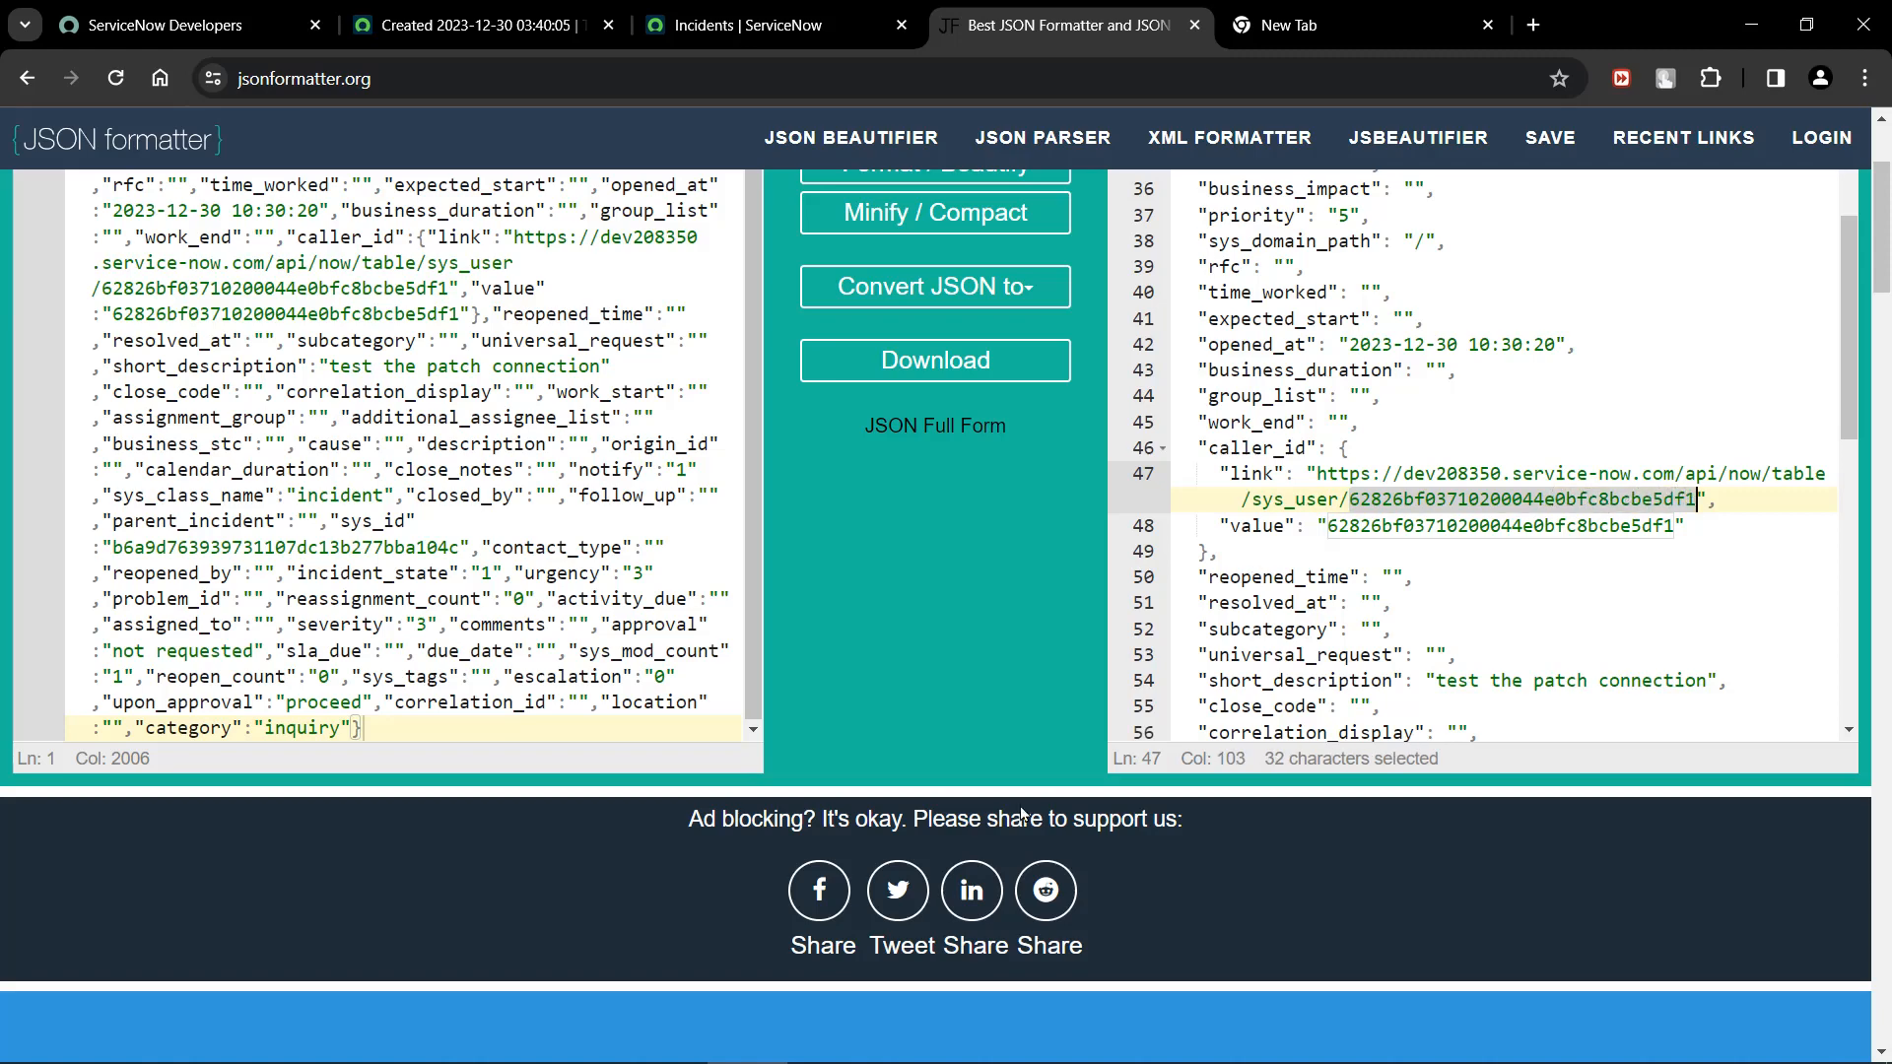
Switch to the ServiceNow instance in Brave and open the user table's list with sys_user.list.
click(988, 1038)
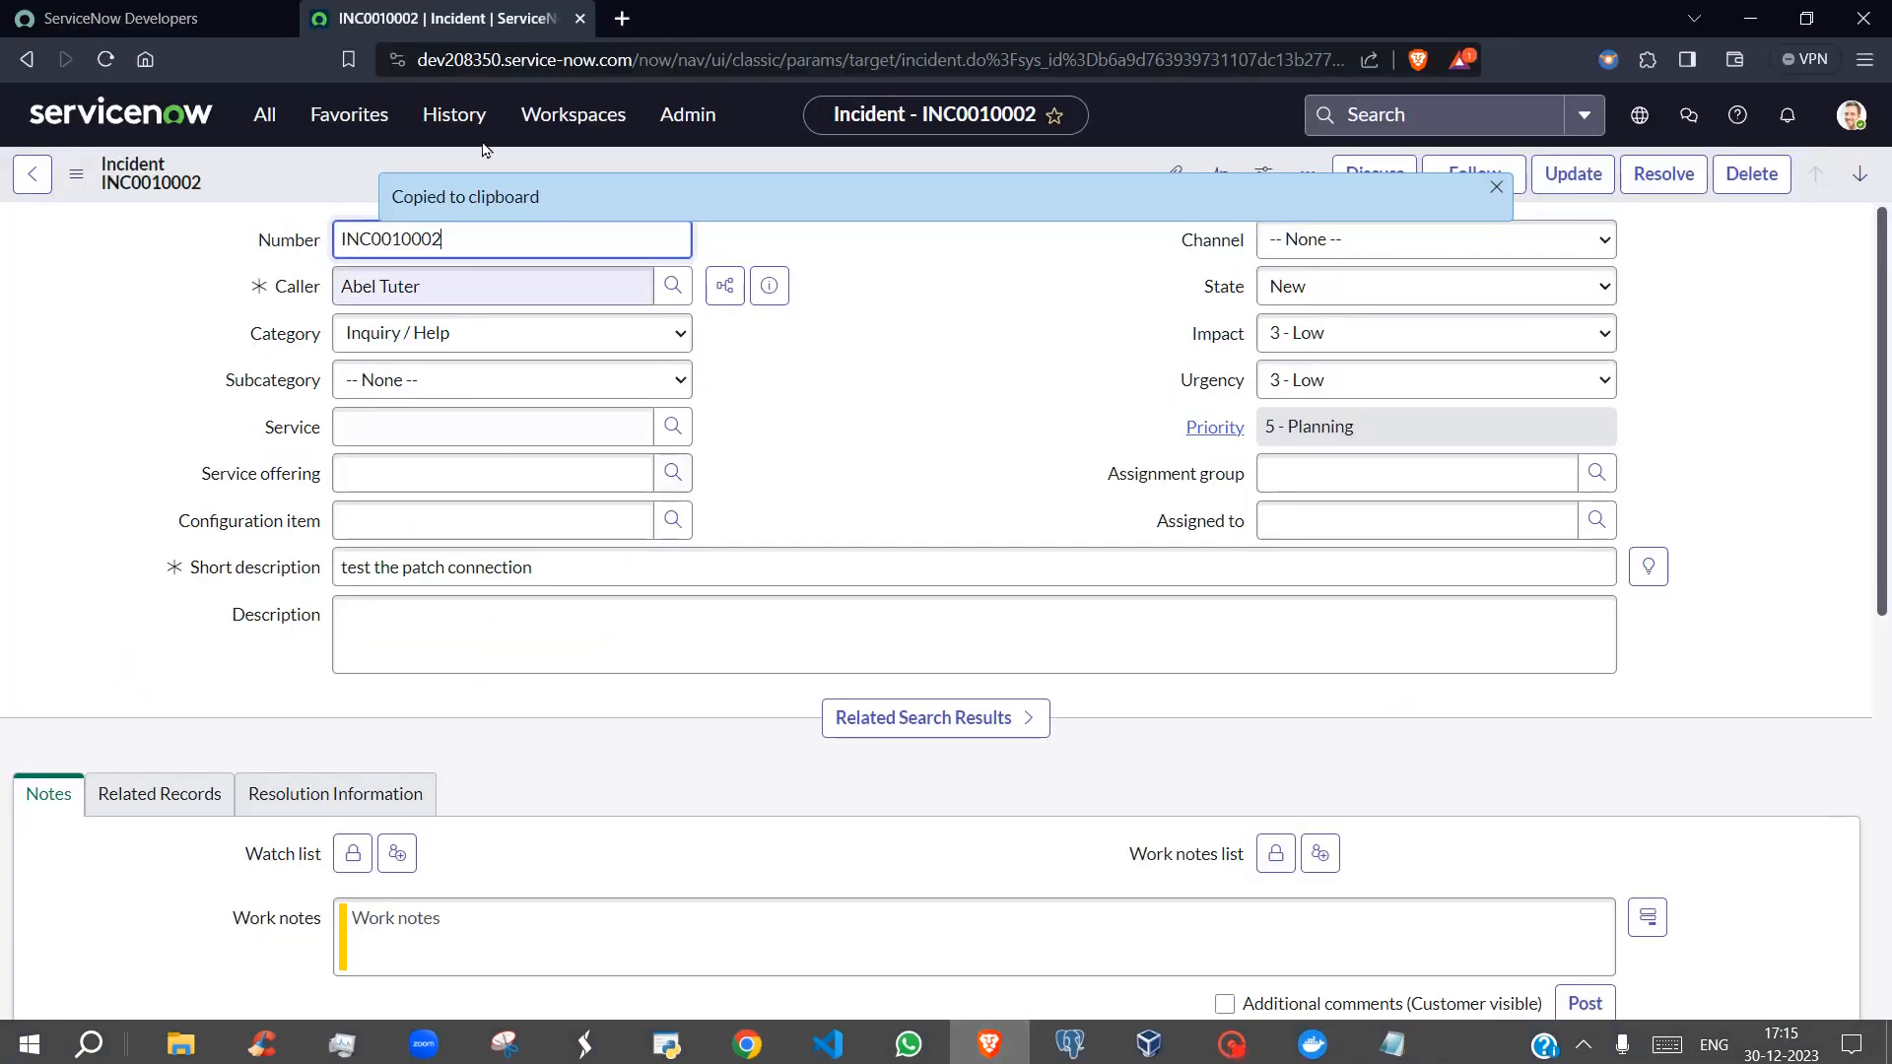
click(264, 114)
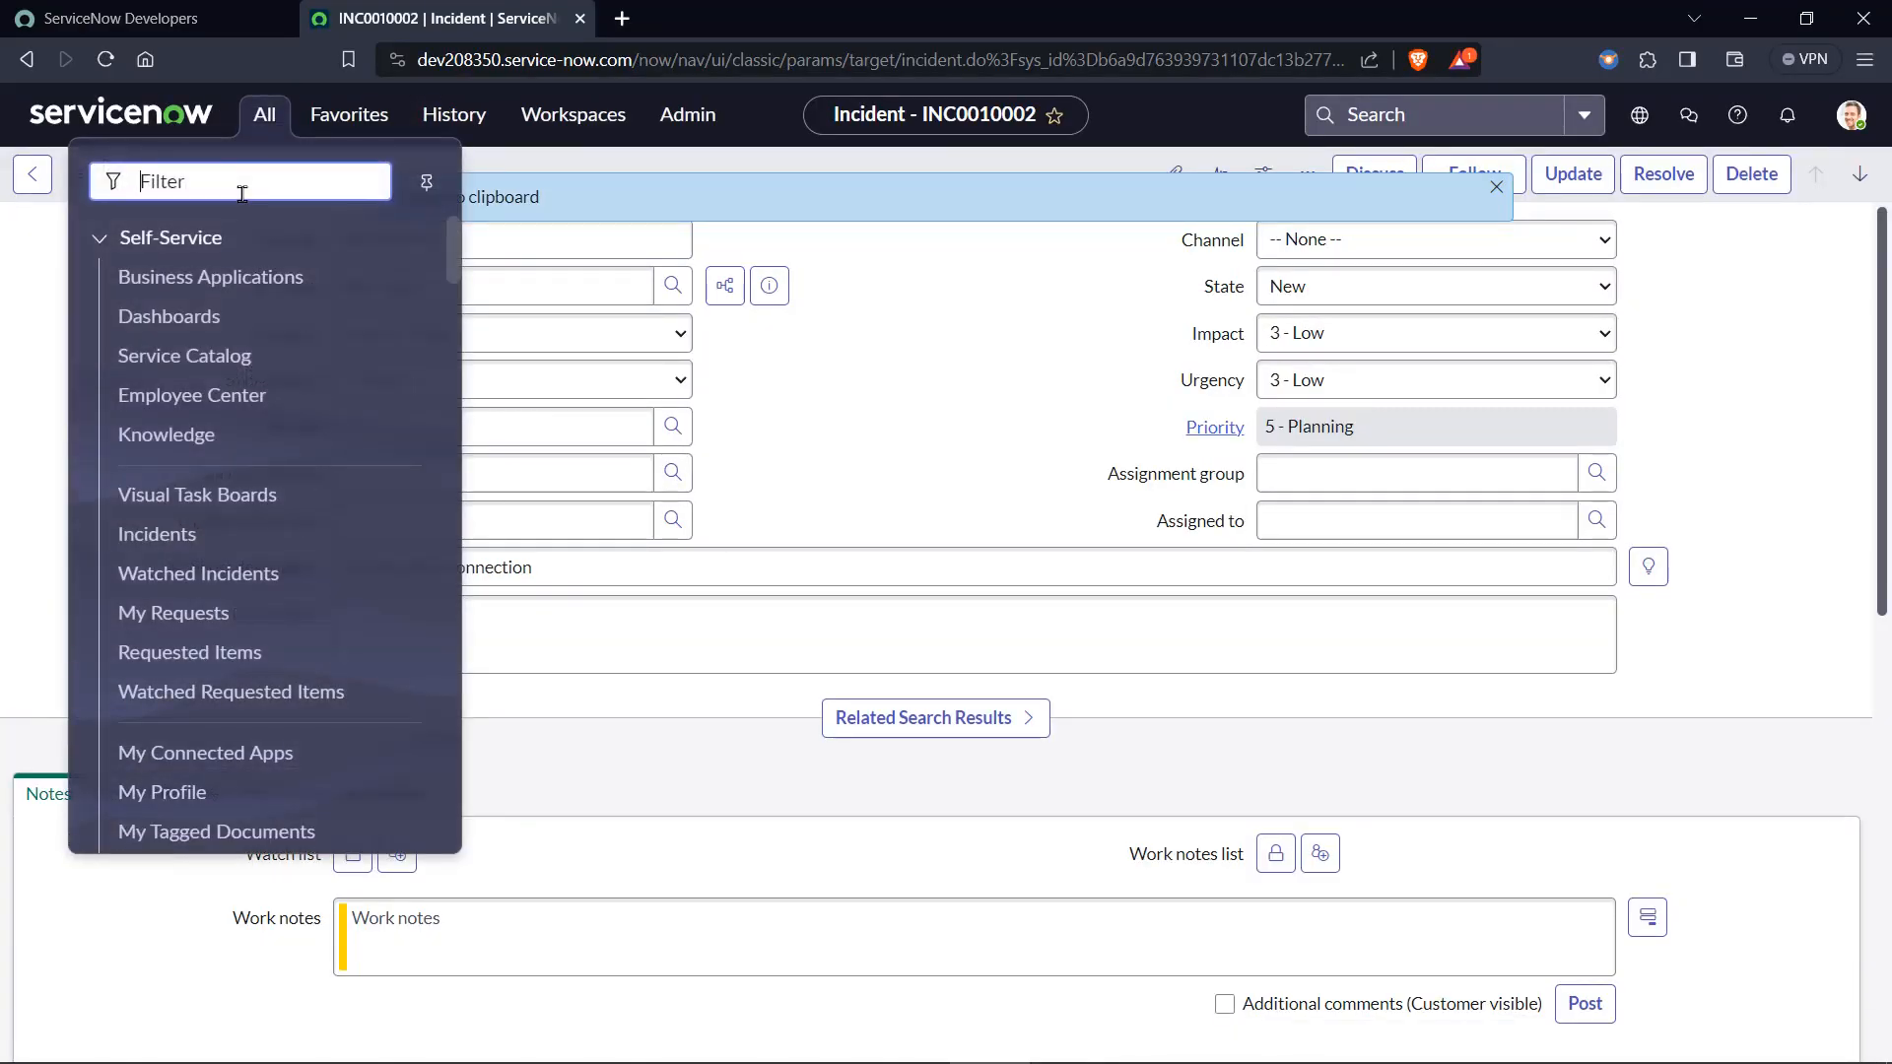
text(sys)
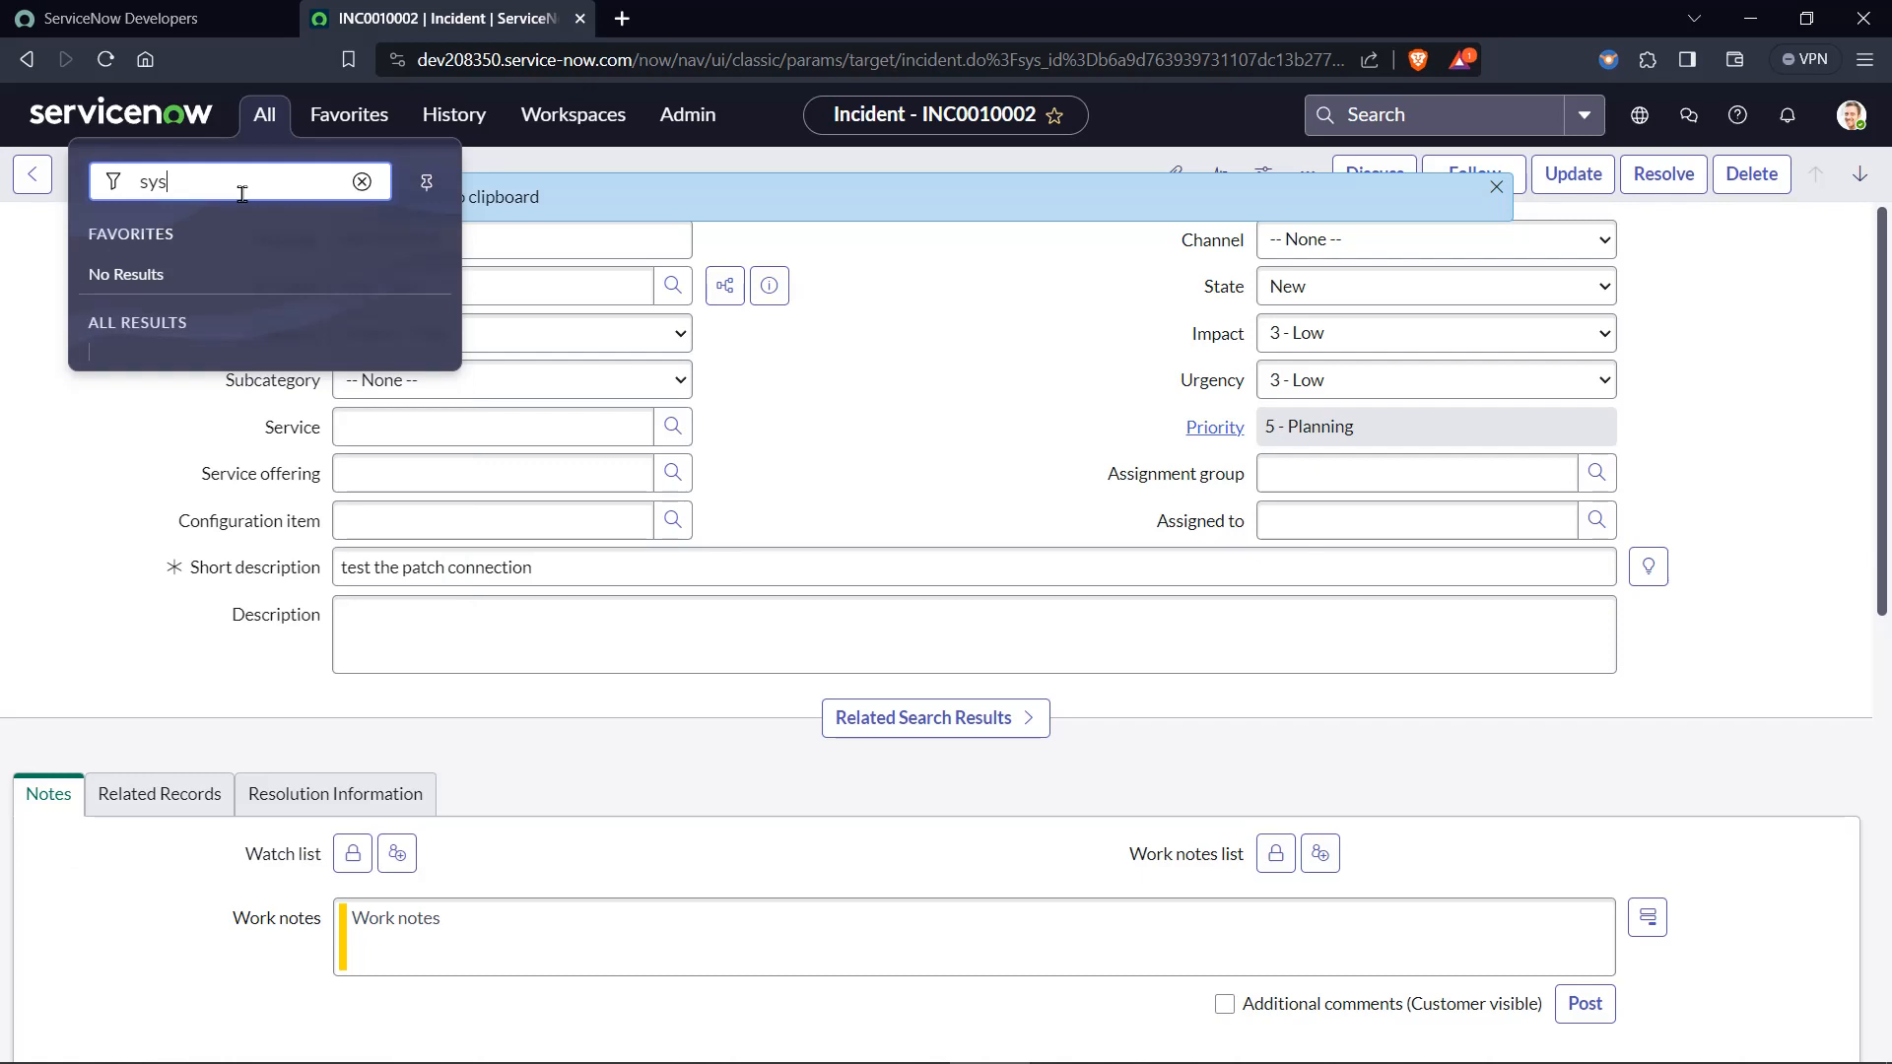
text(_user.list)
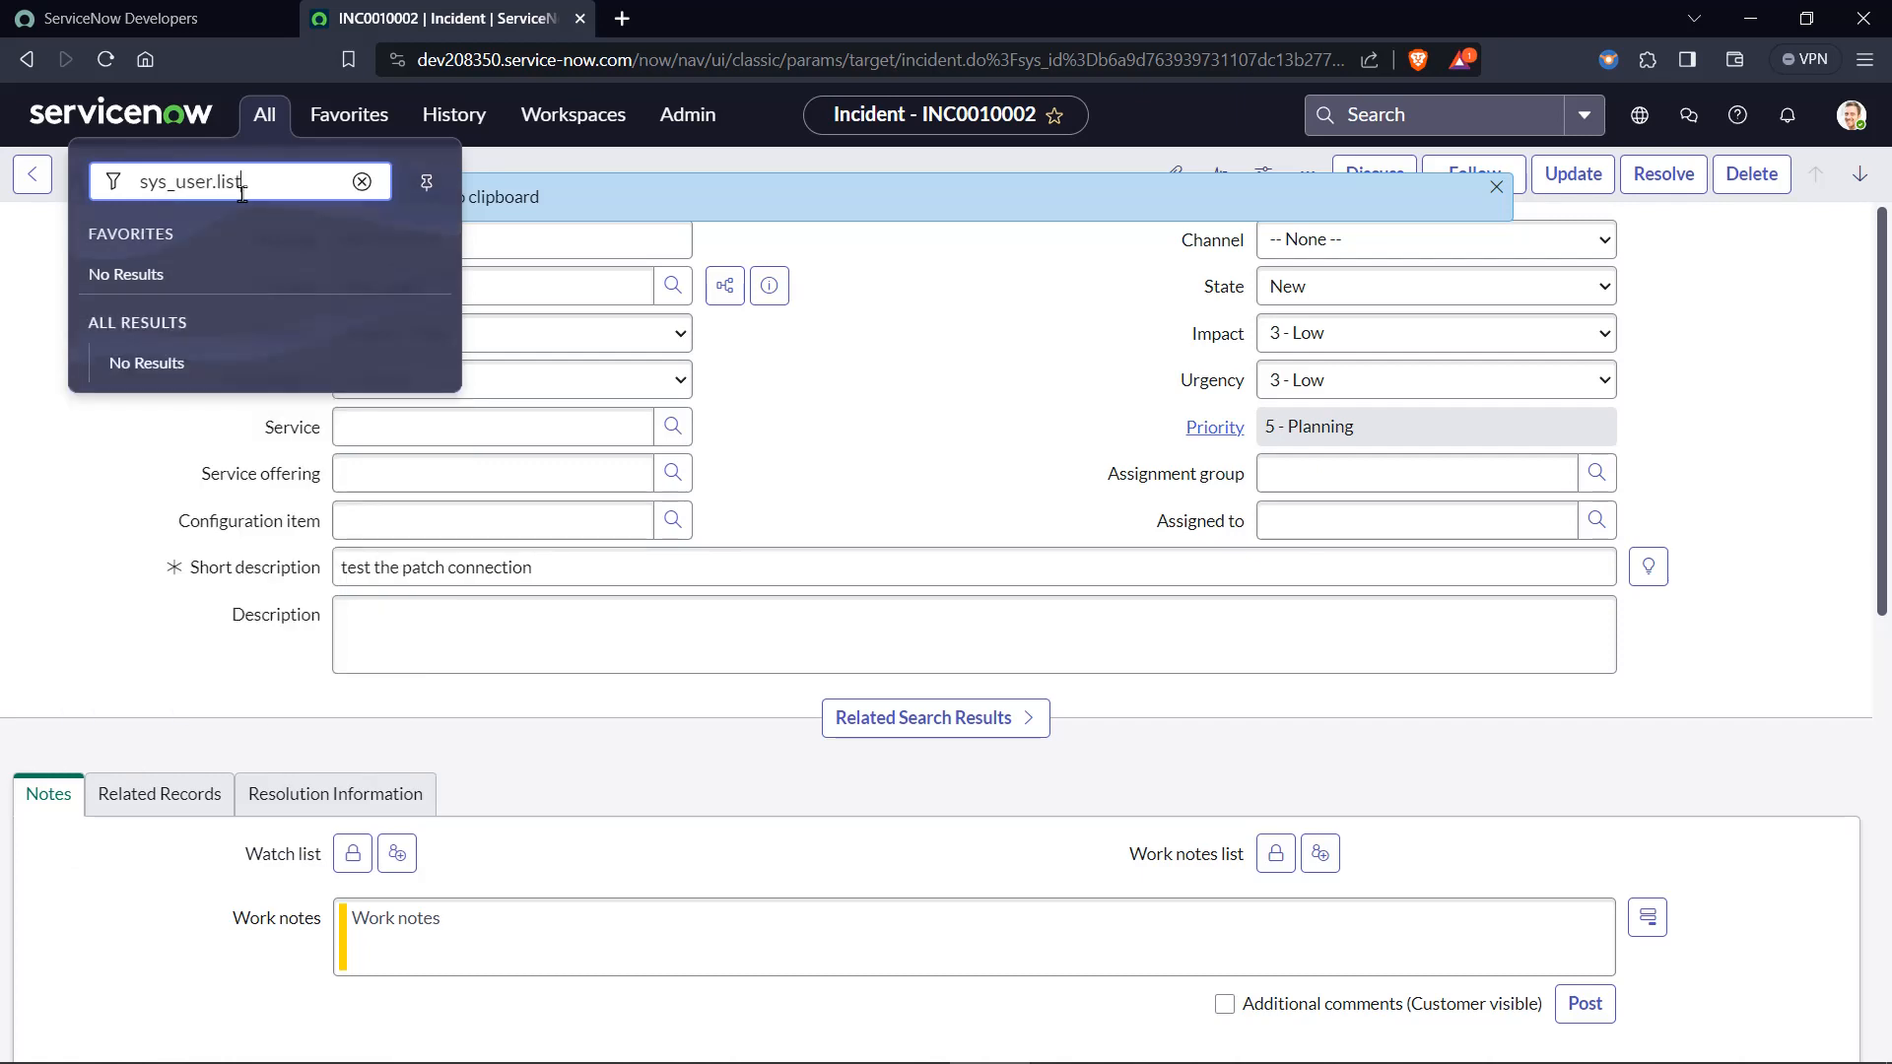
key(Return)
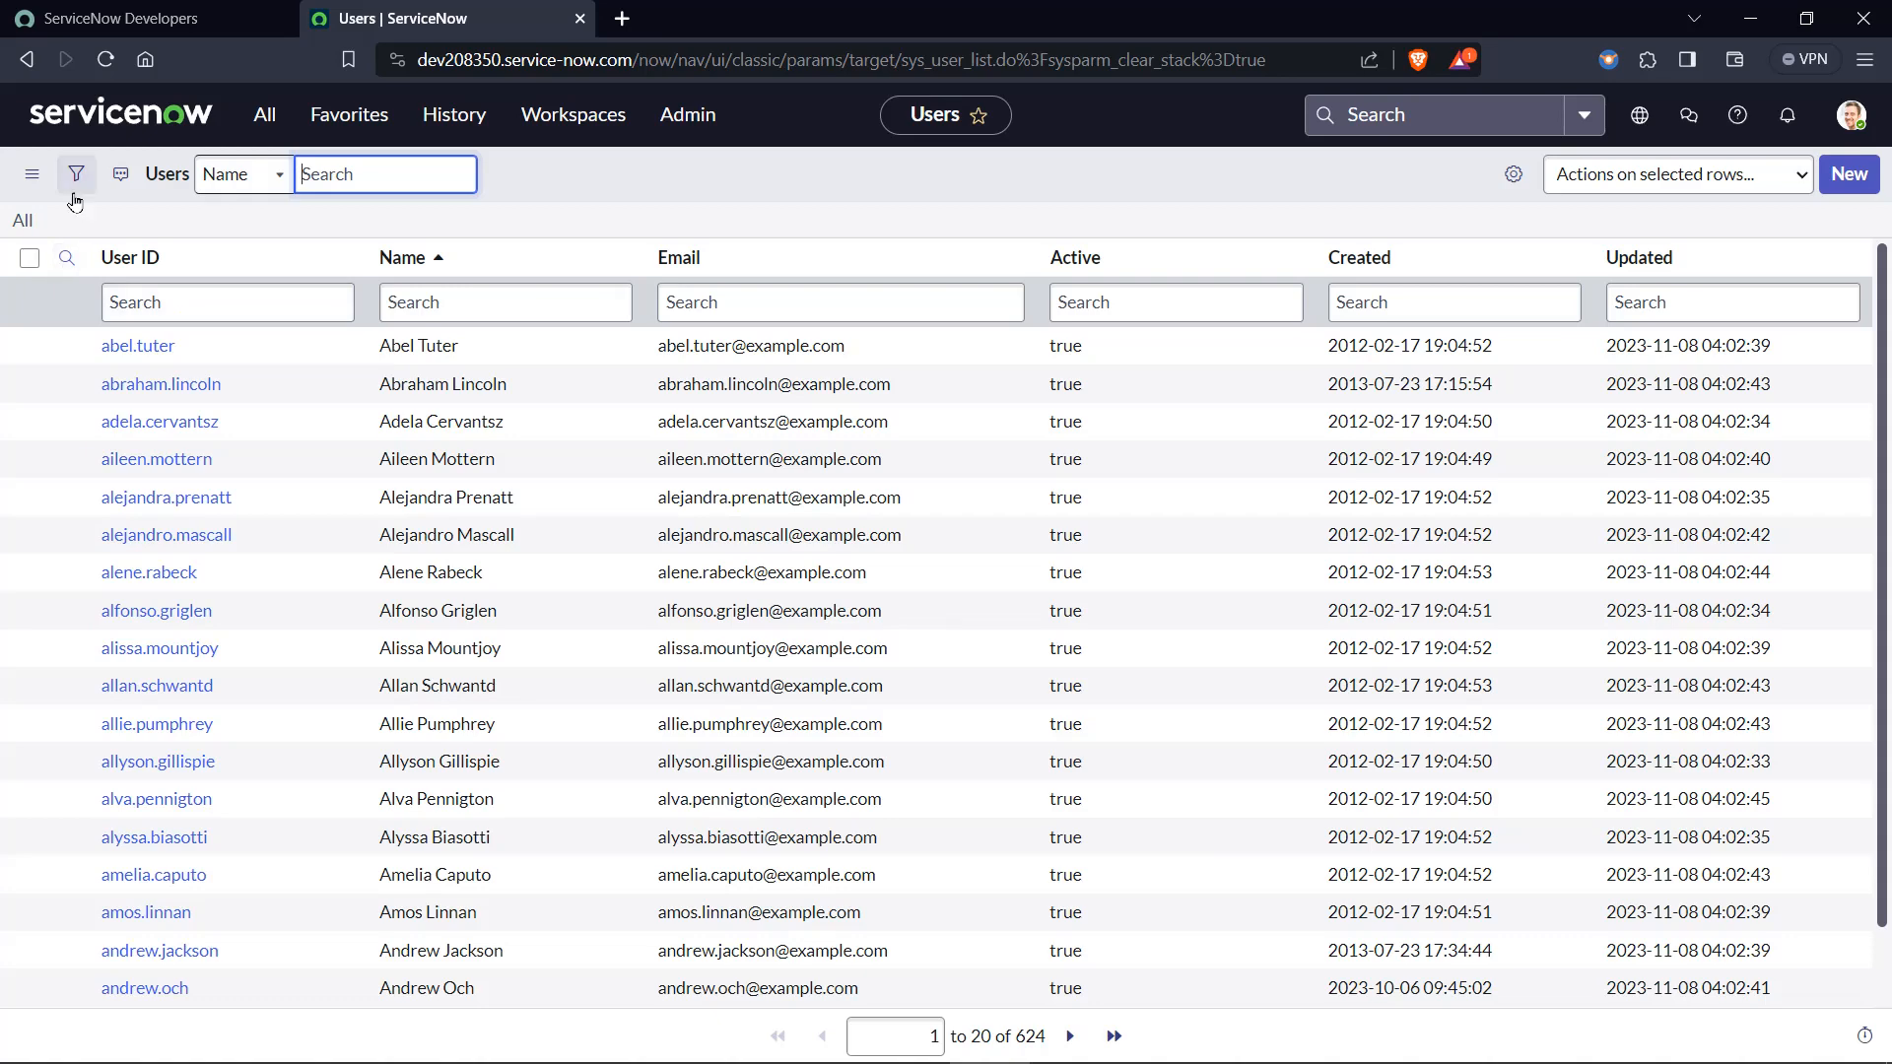
Filter the Users list by the condition Sys ID is the user sys_id copied from the caller_id link.
click(76, 174)
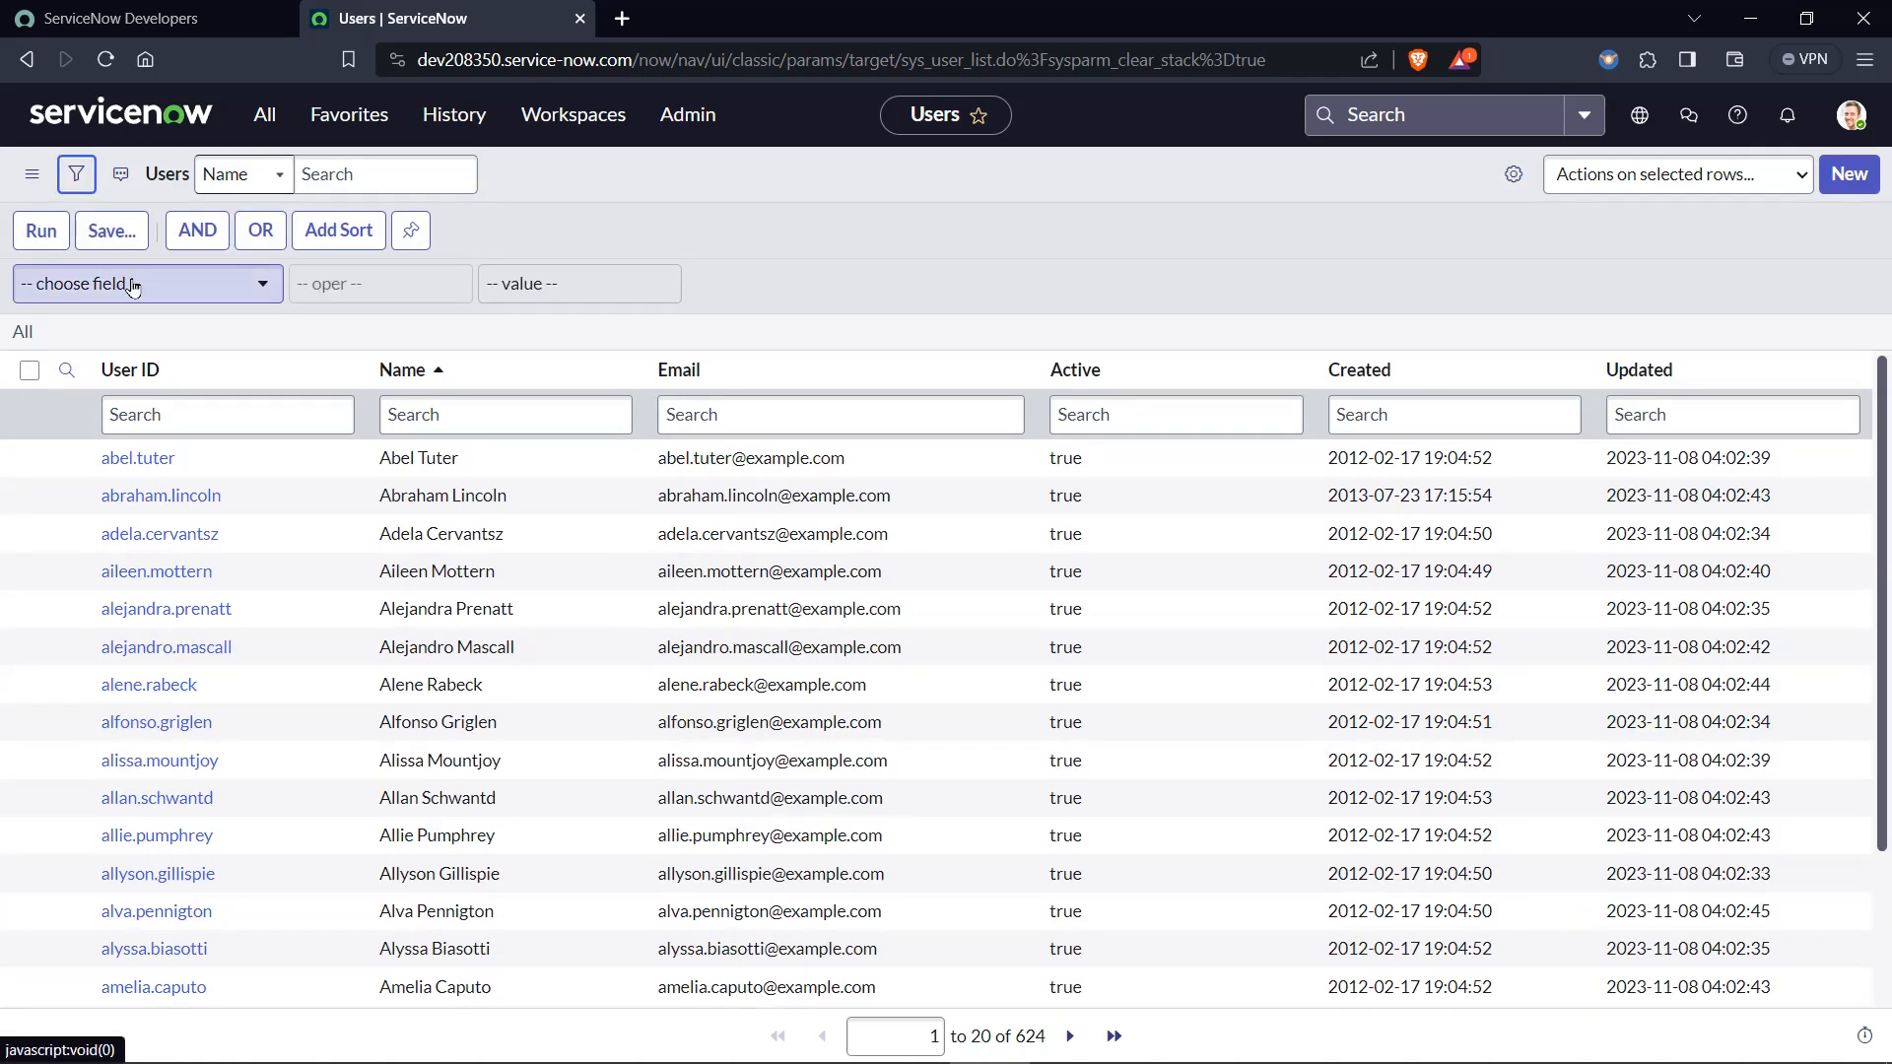
click(133, 286)
text(sys)
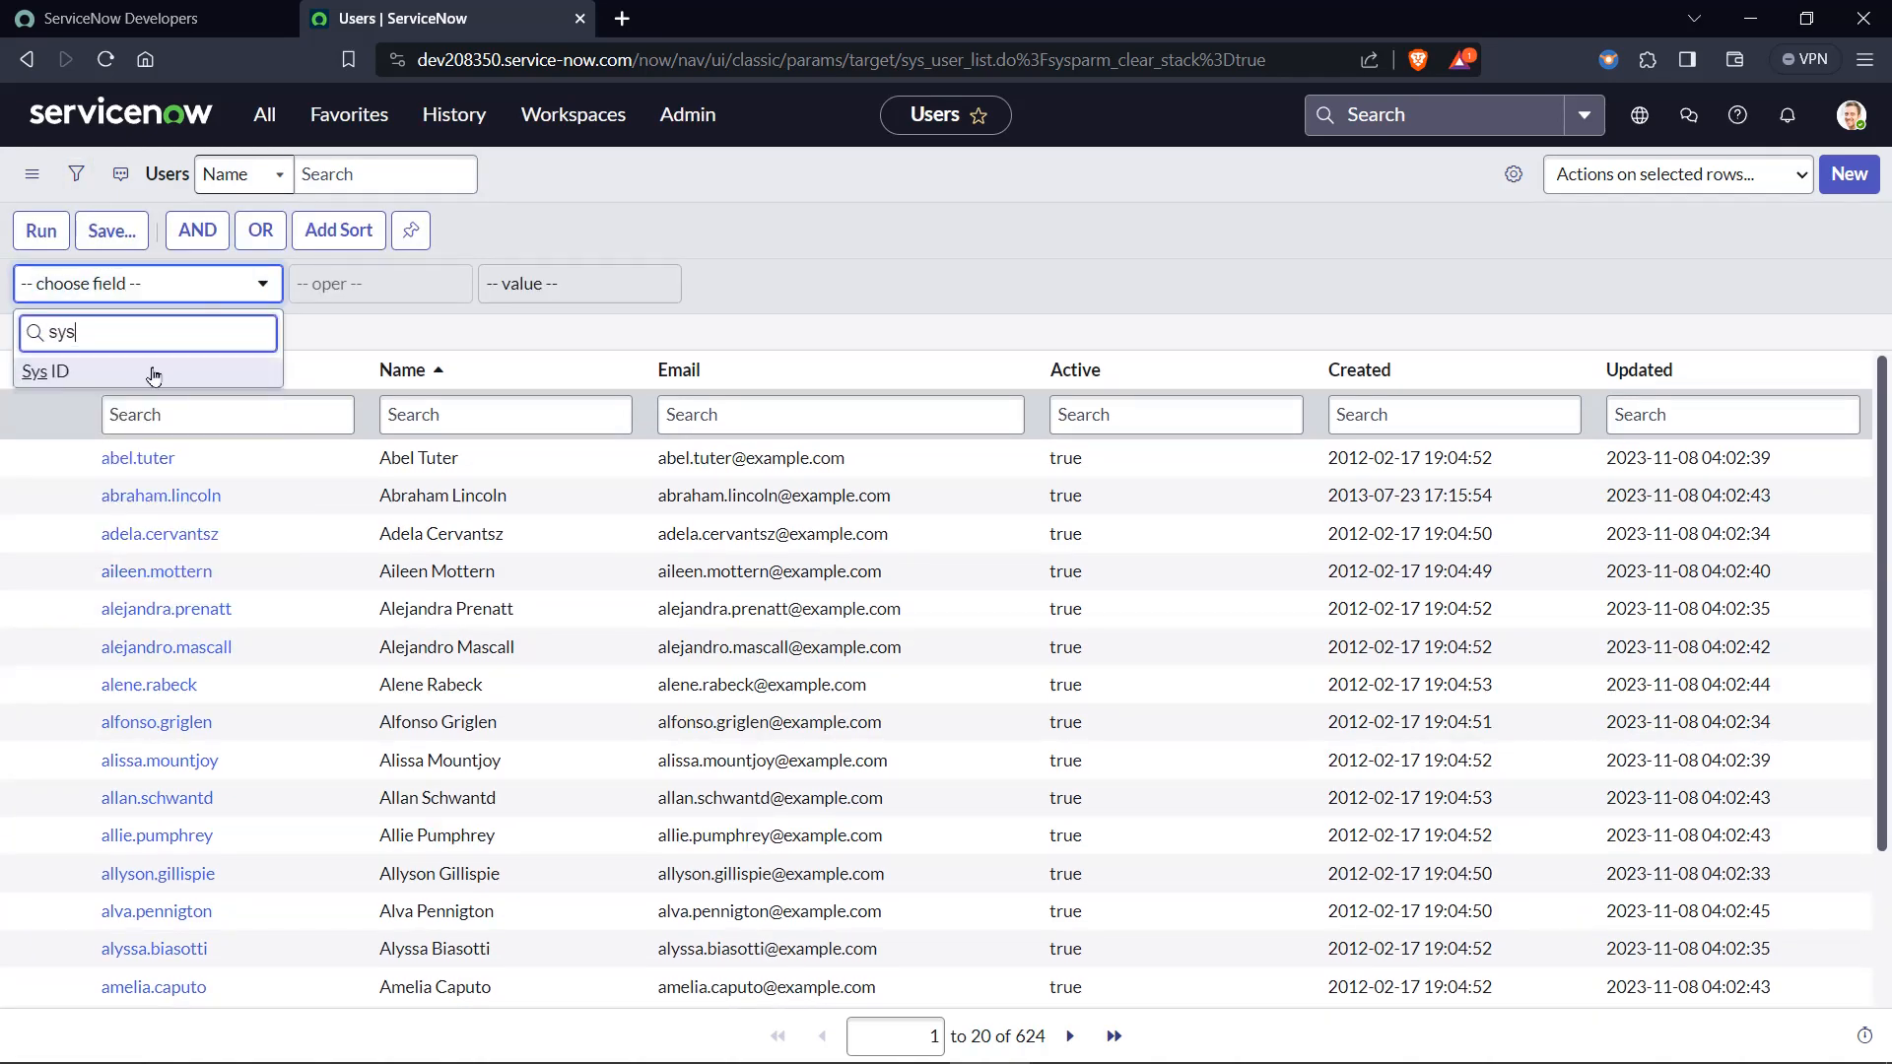
key(Return)
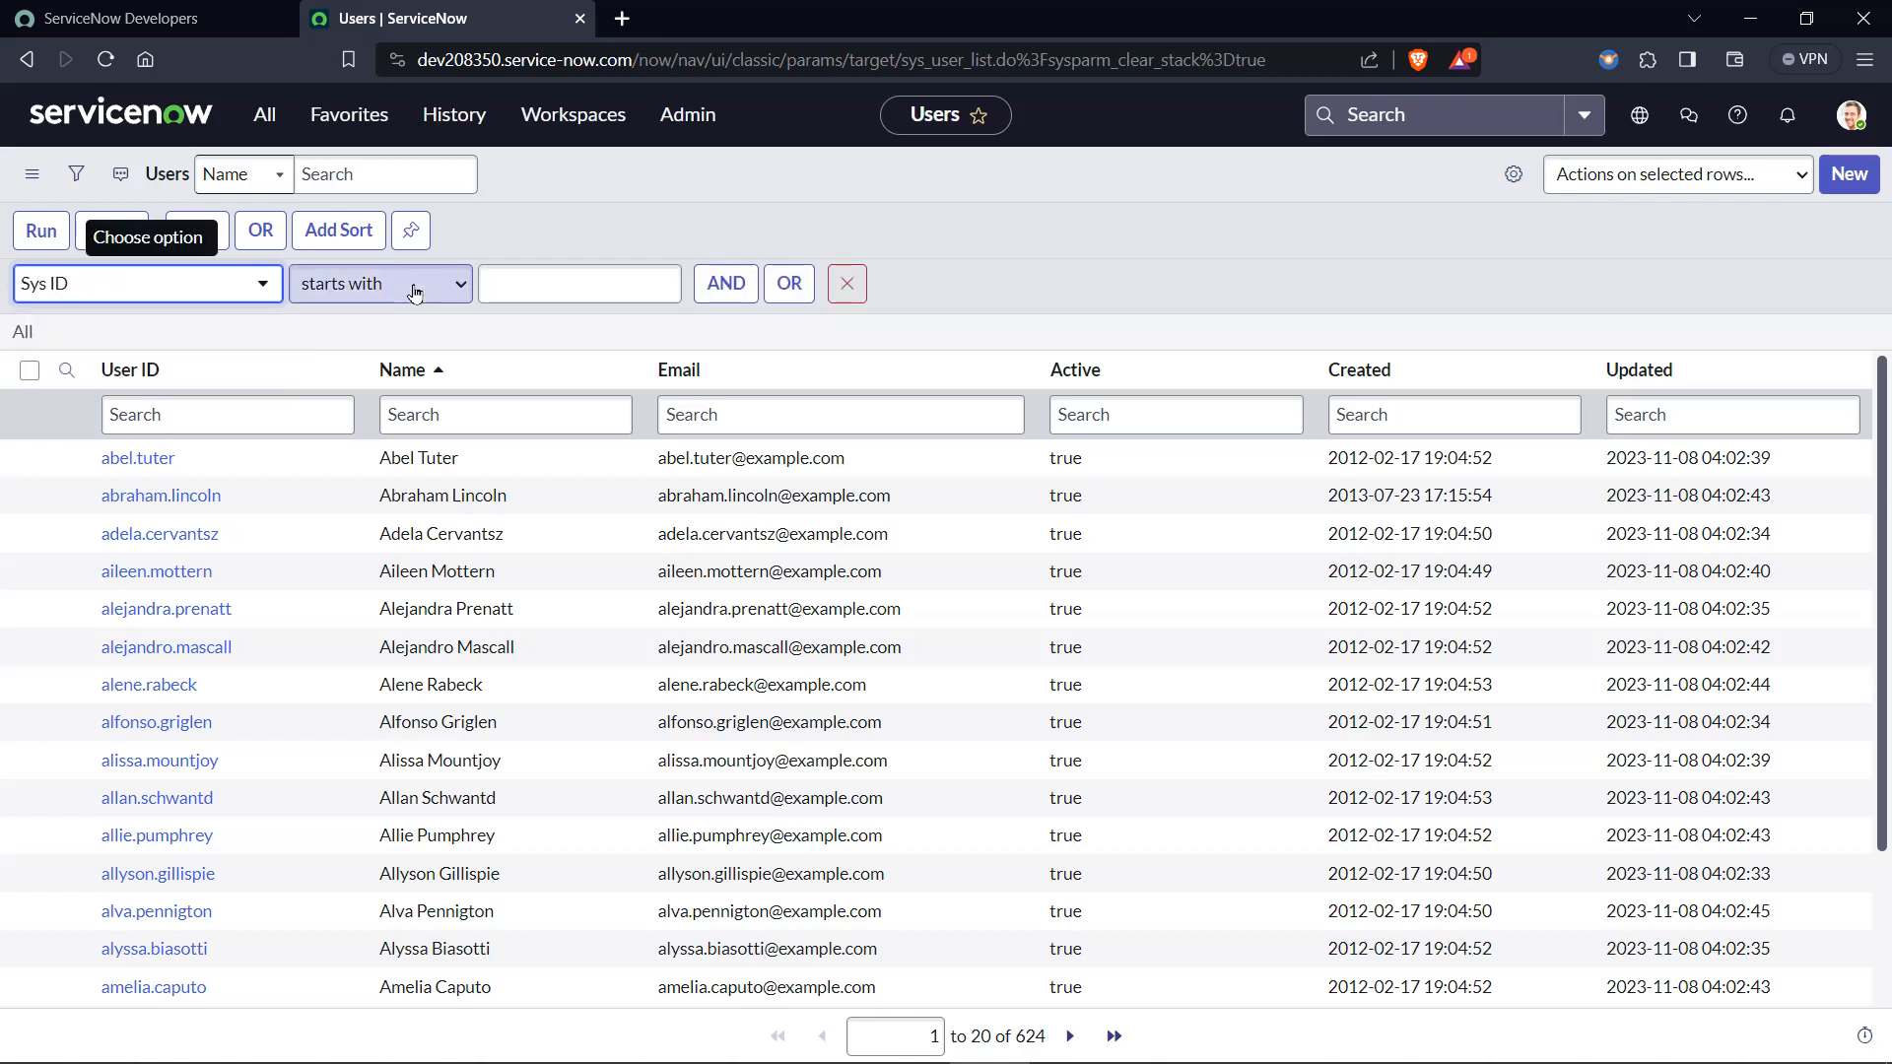
click(412, 286)
click(378, 404)
click(545, 278)
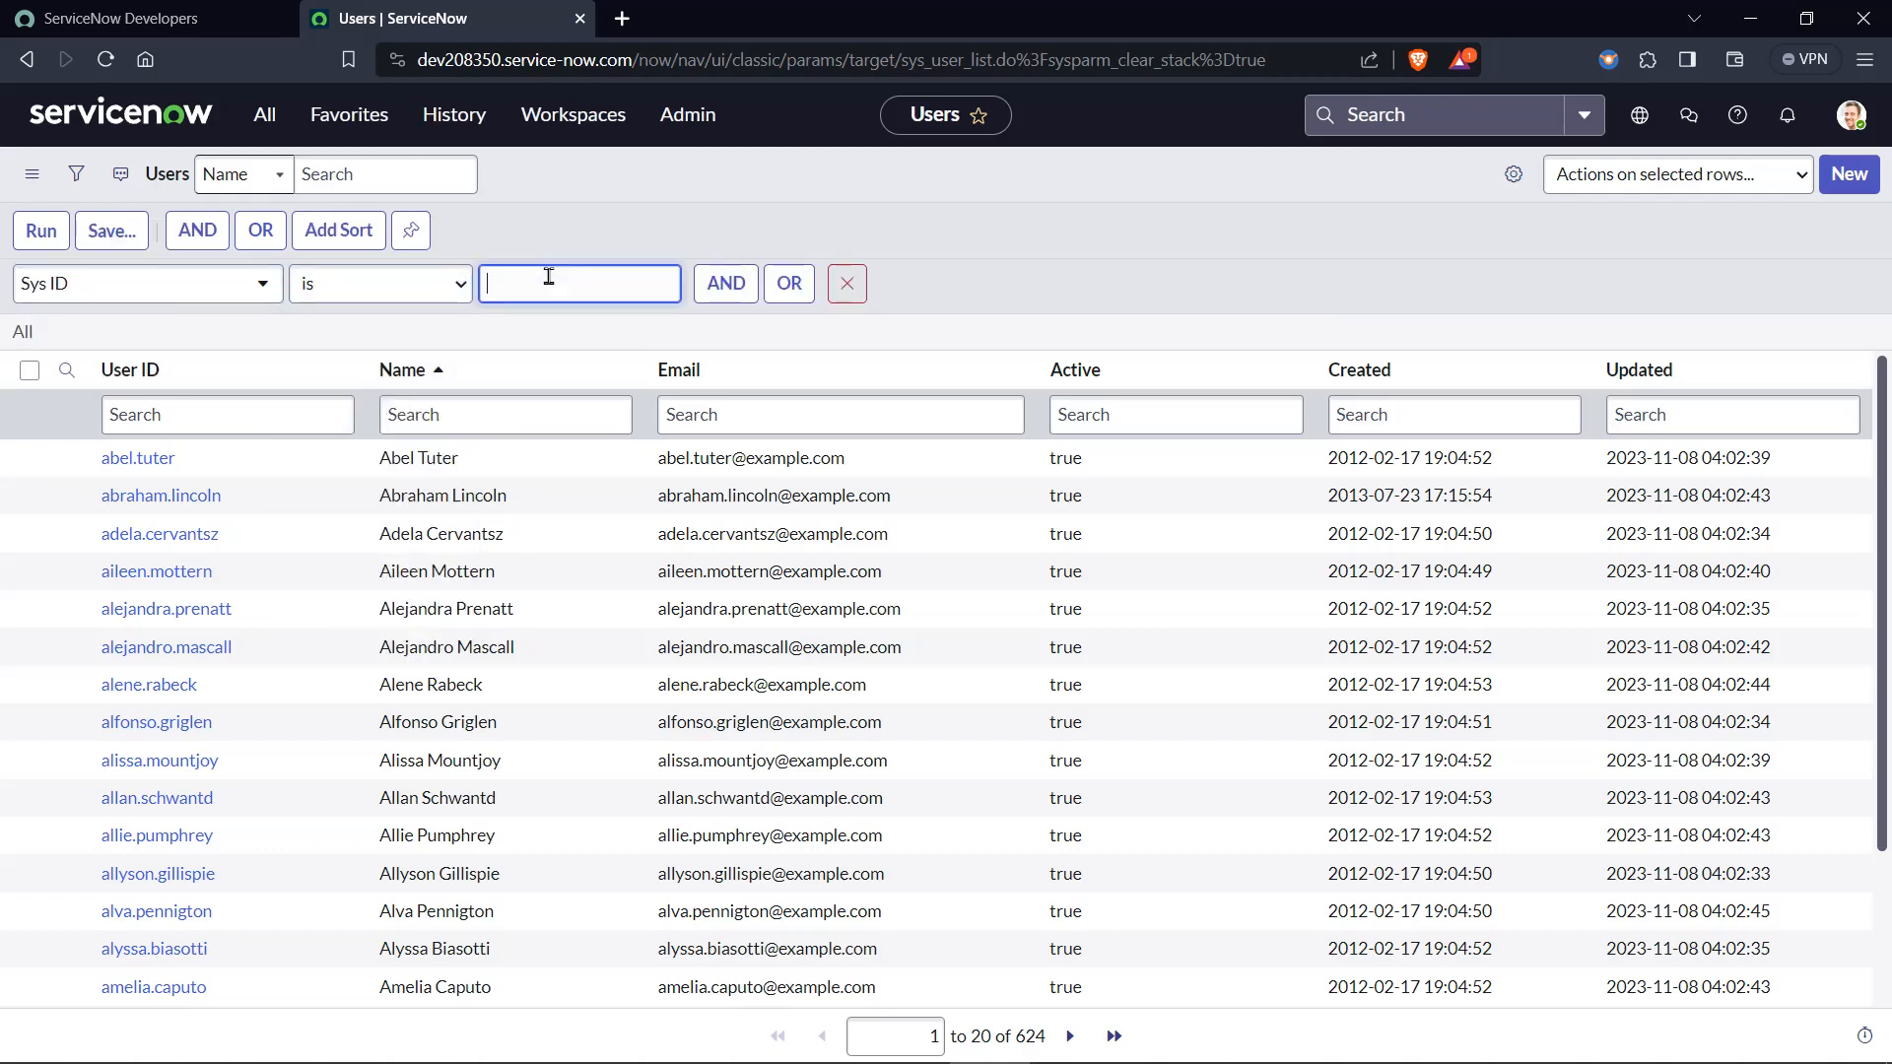
key(ctrl+v)
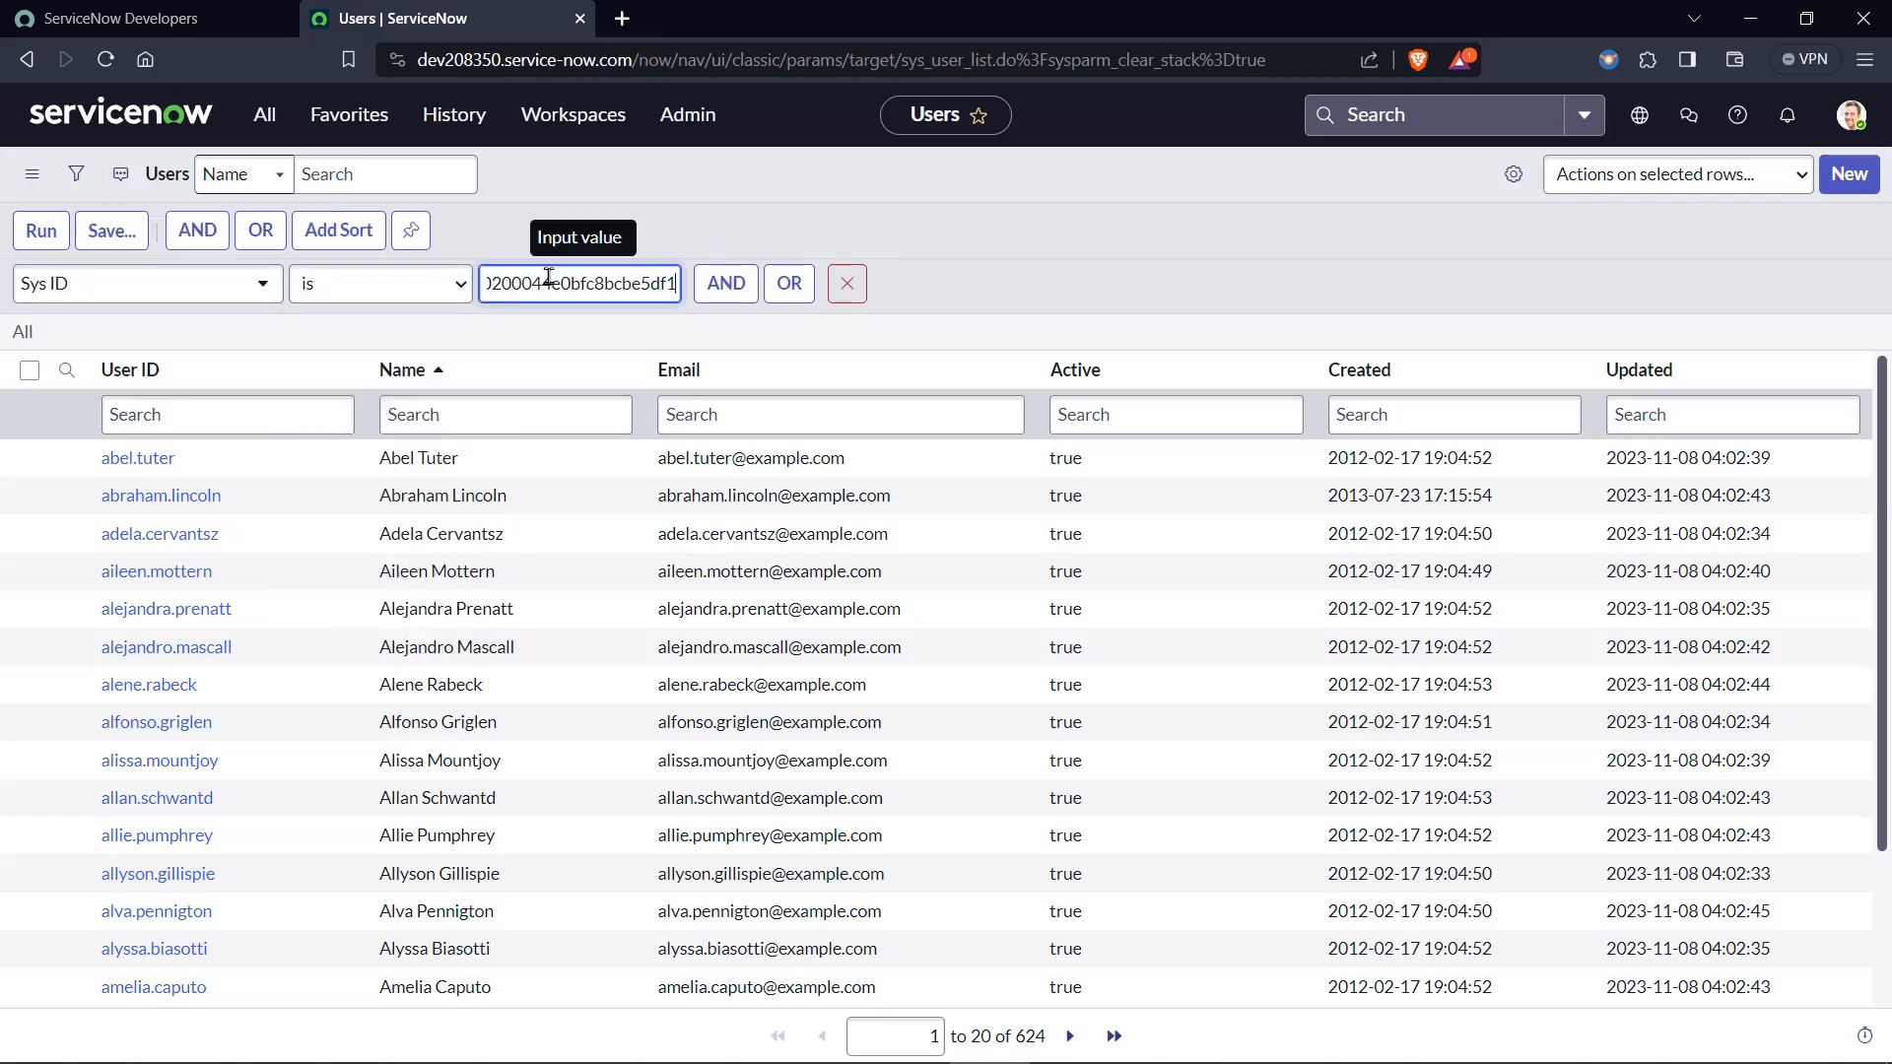
click(38, 232)
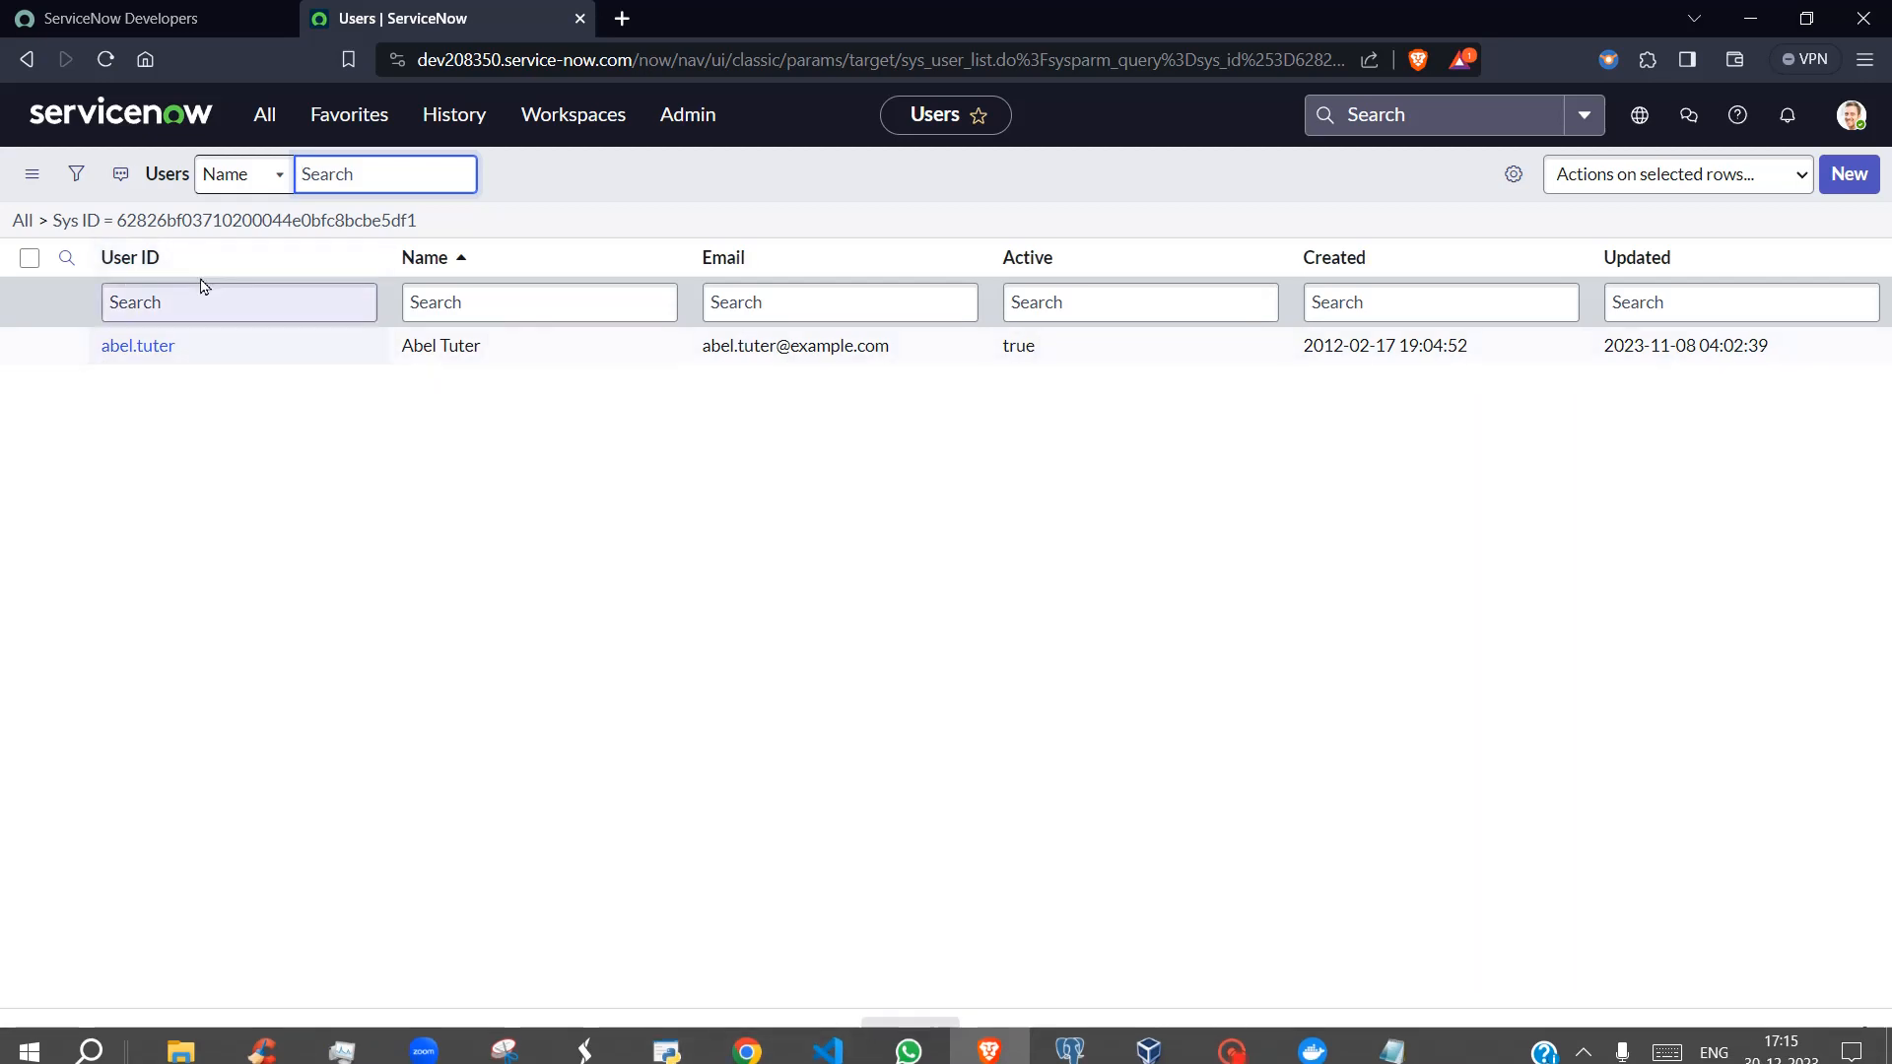
Switch back to the JSON formatter in Chrome and compare the sys_id in the caller_id link with its value entry.
click(739, 1041)
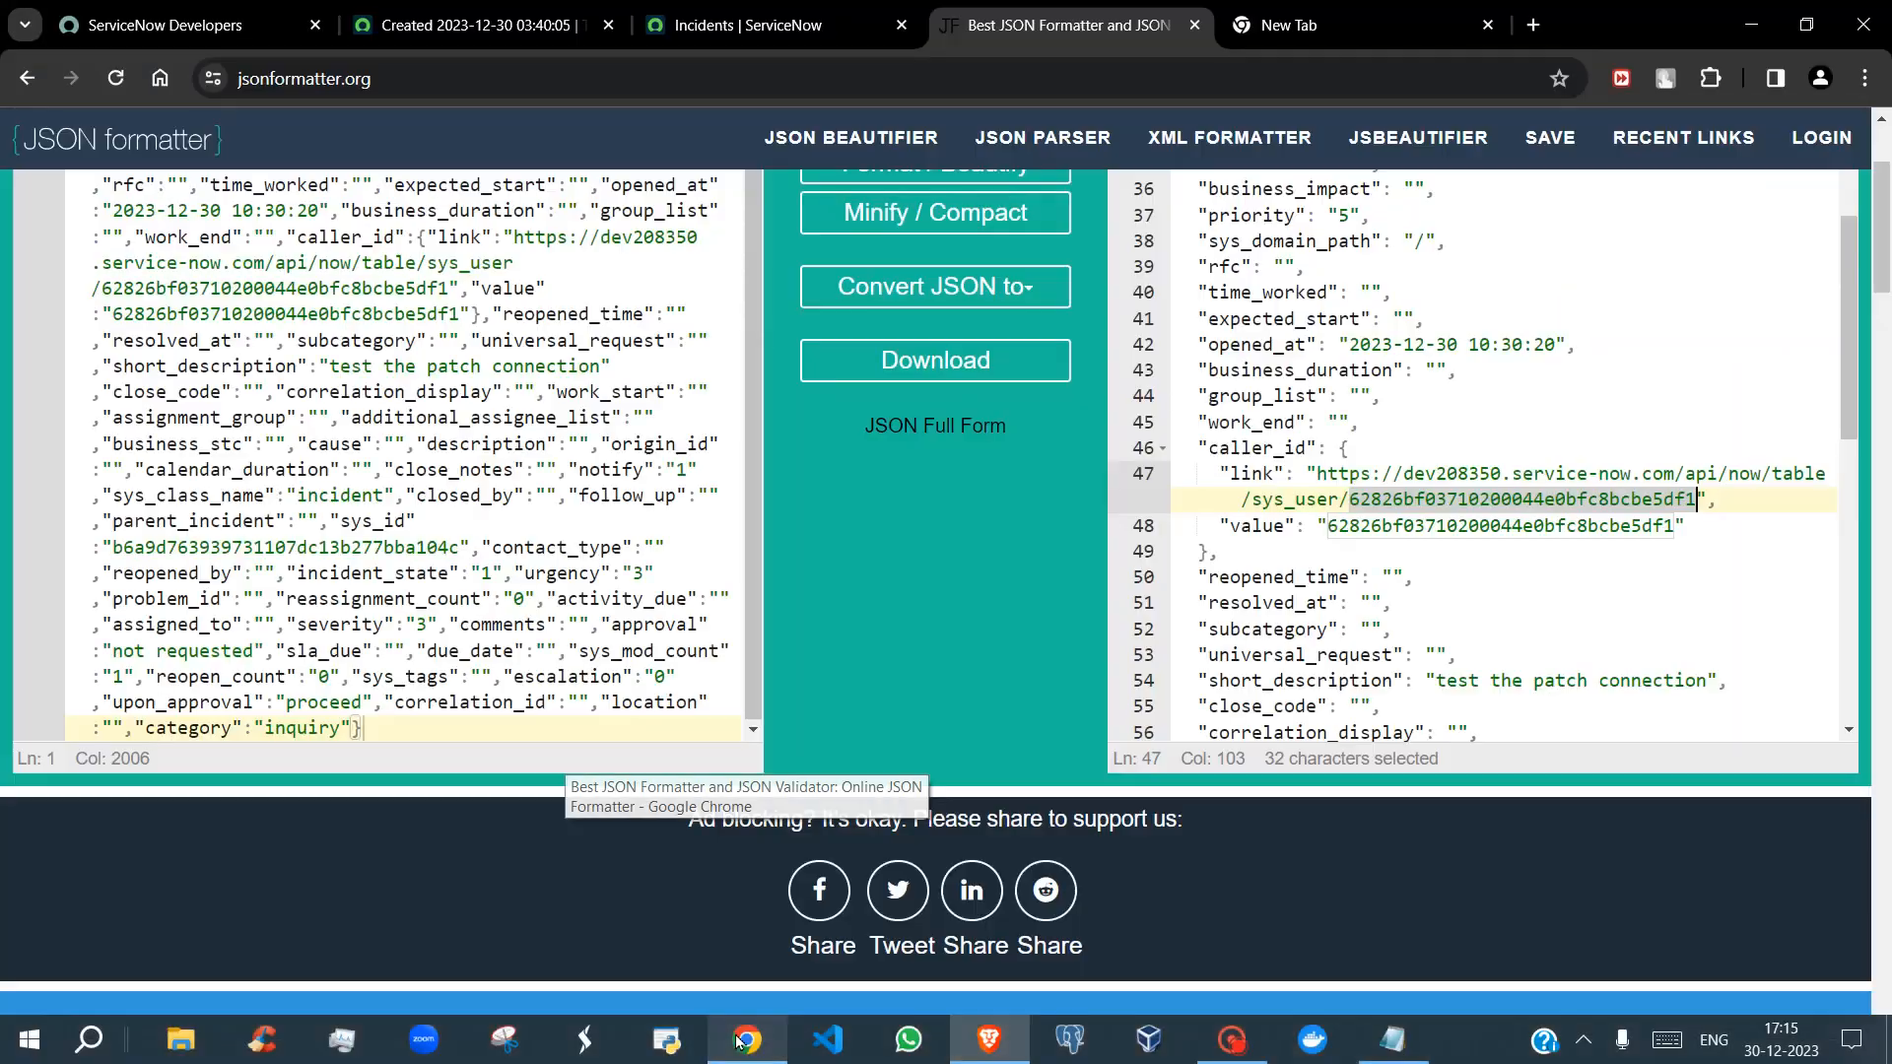
click(1377, 653)
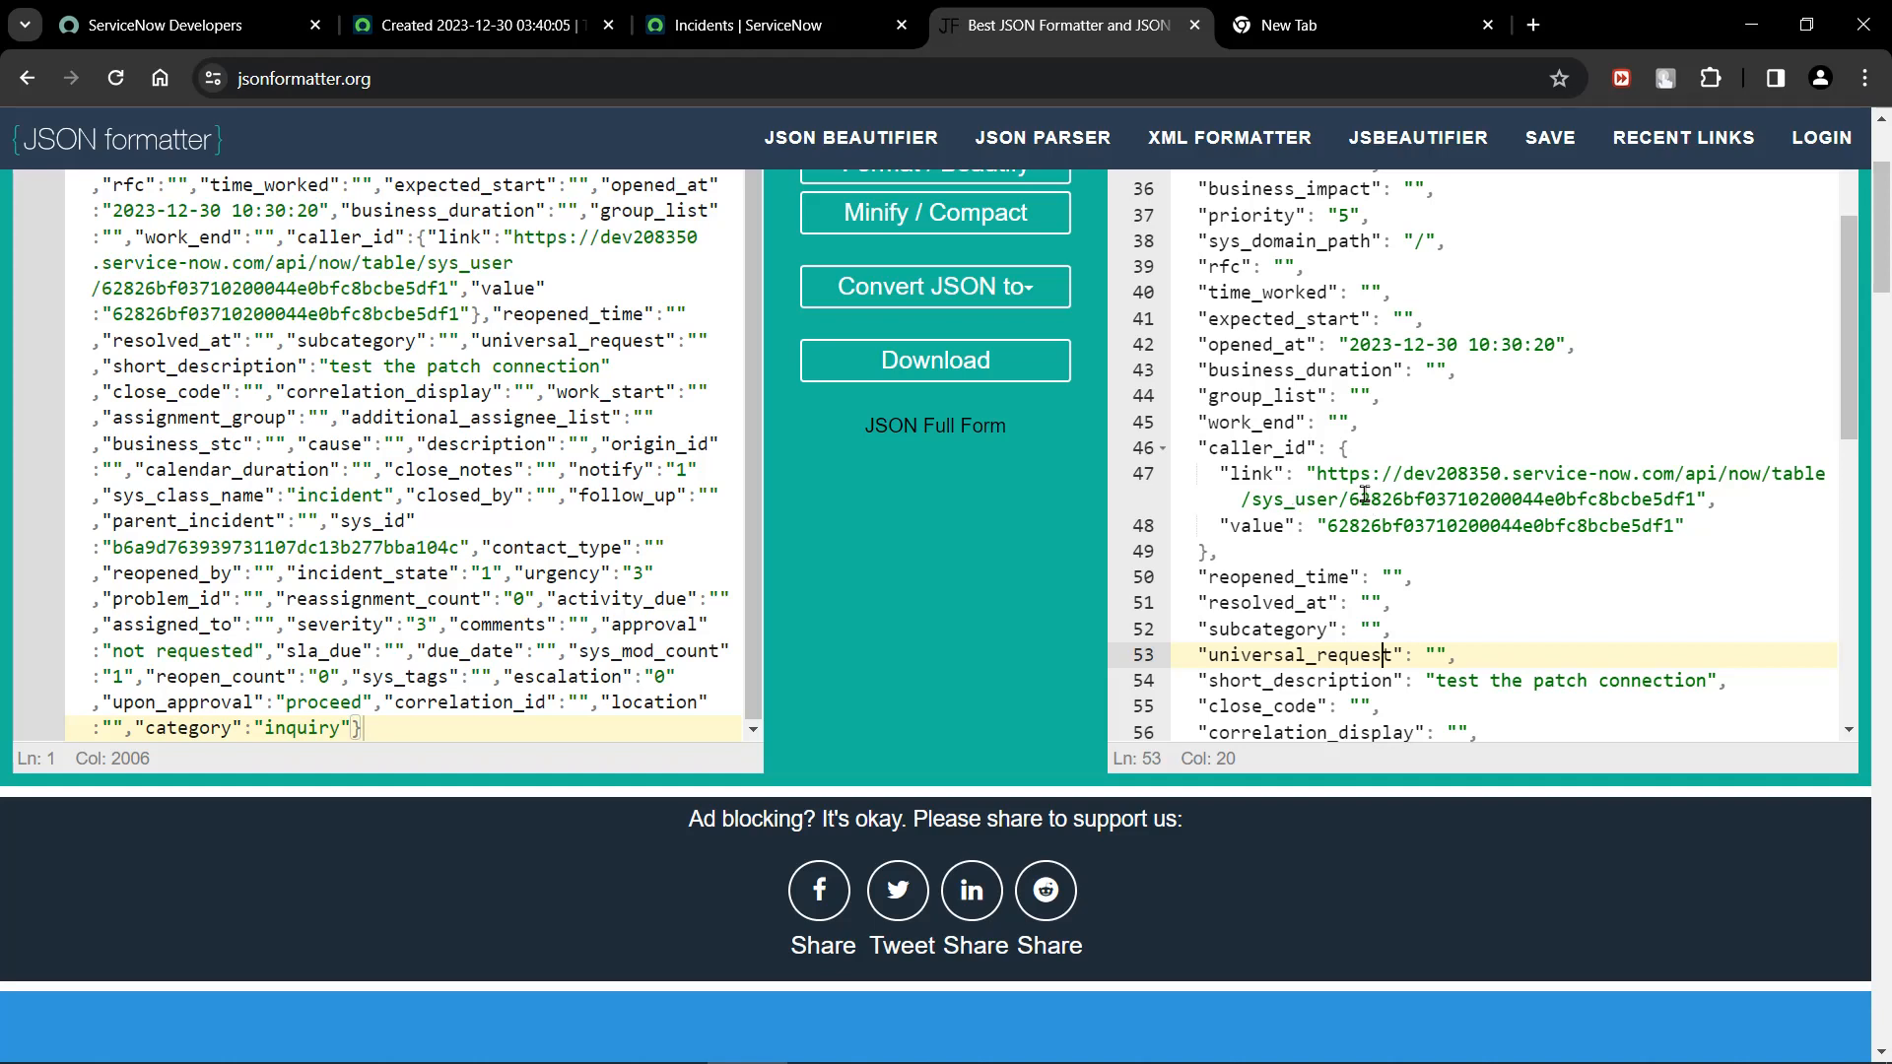
drag(1350, 499, 1694, 504)
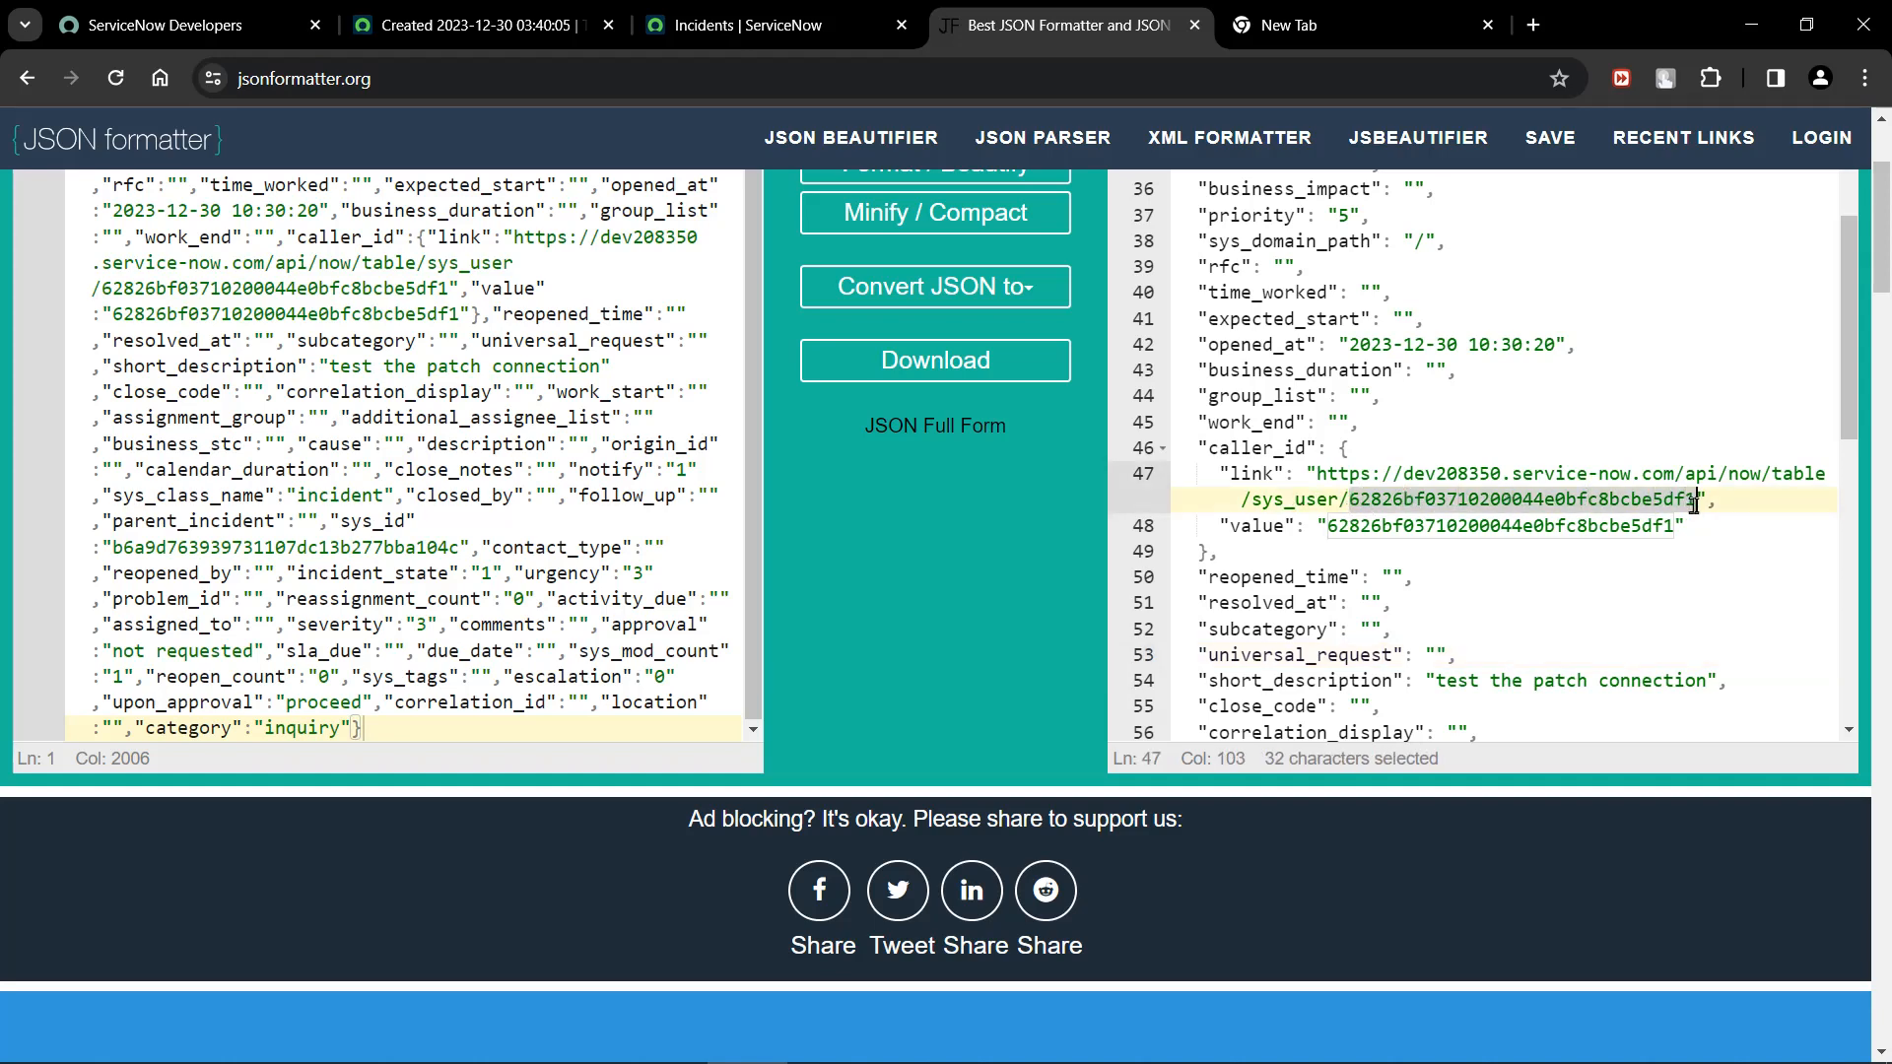
click(1433, 560)
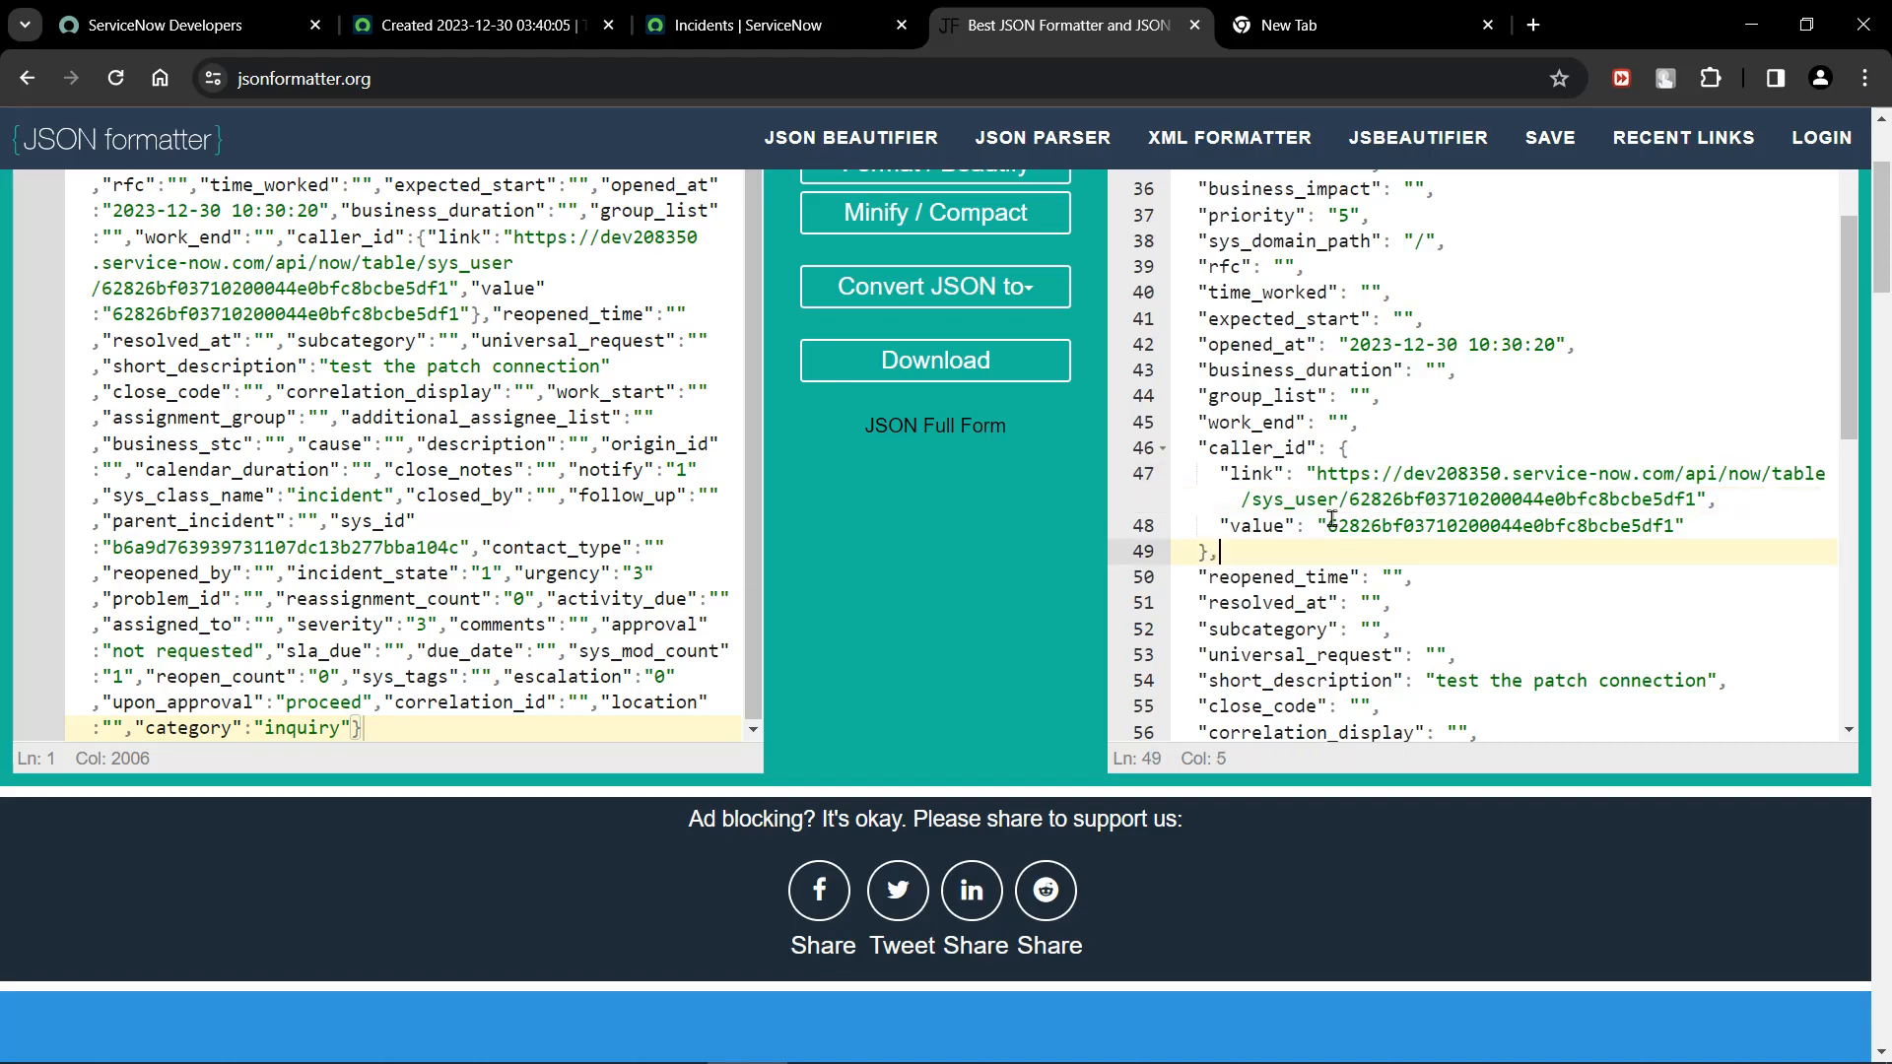
drag(1331, 520, 1680, 529)
click(1554, 614)
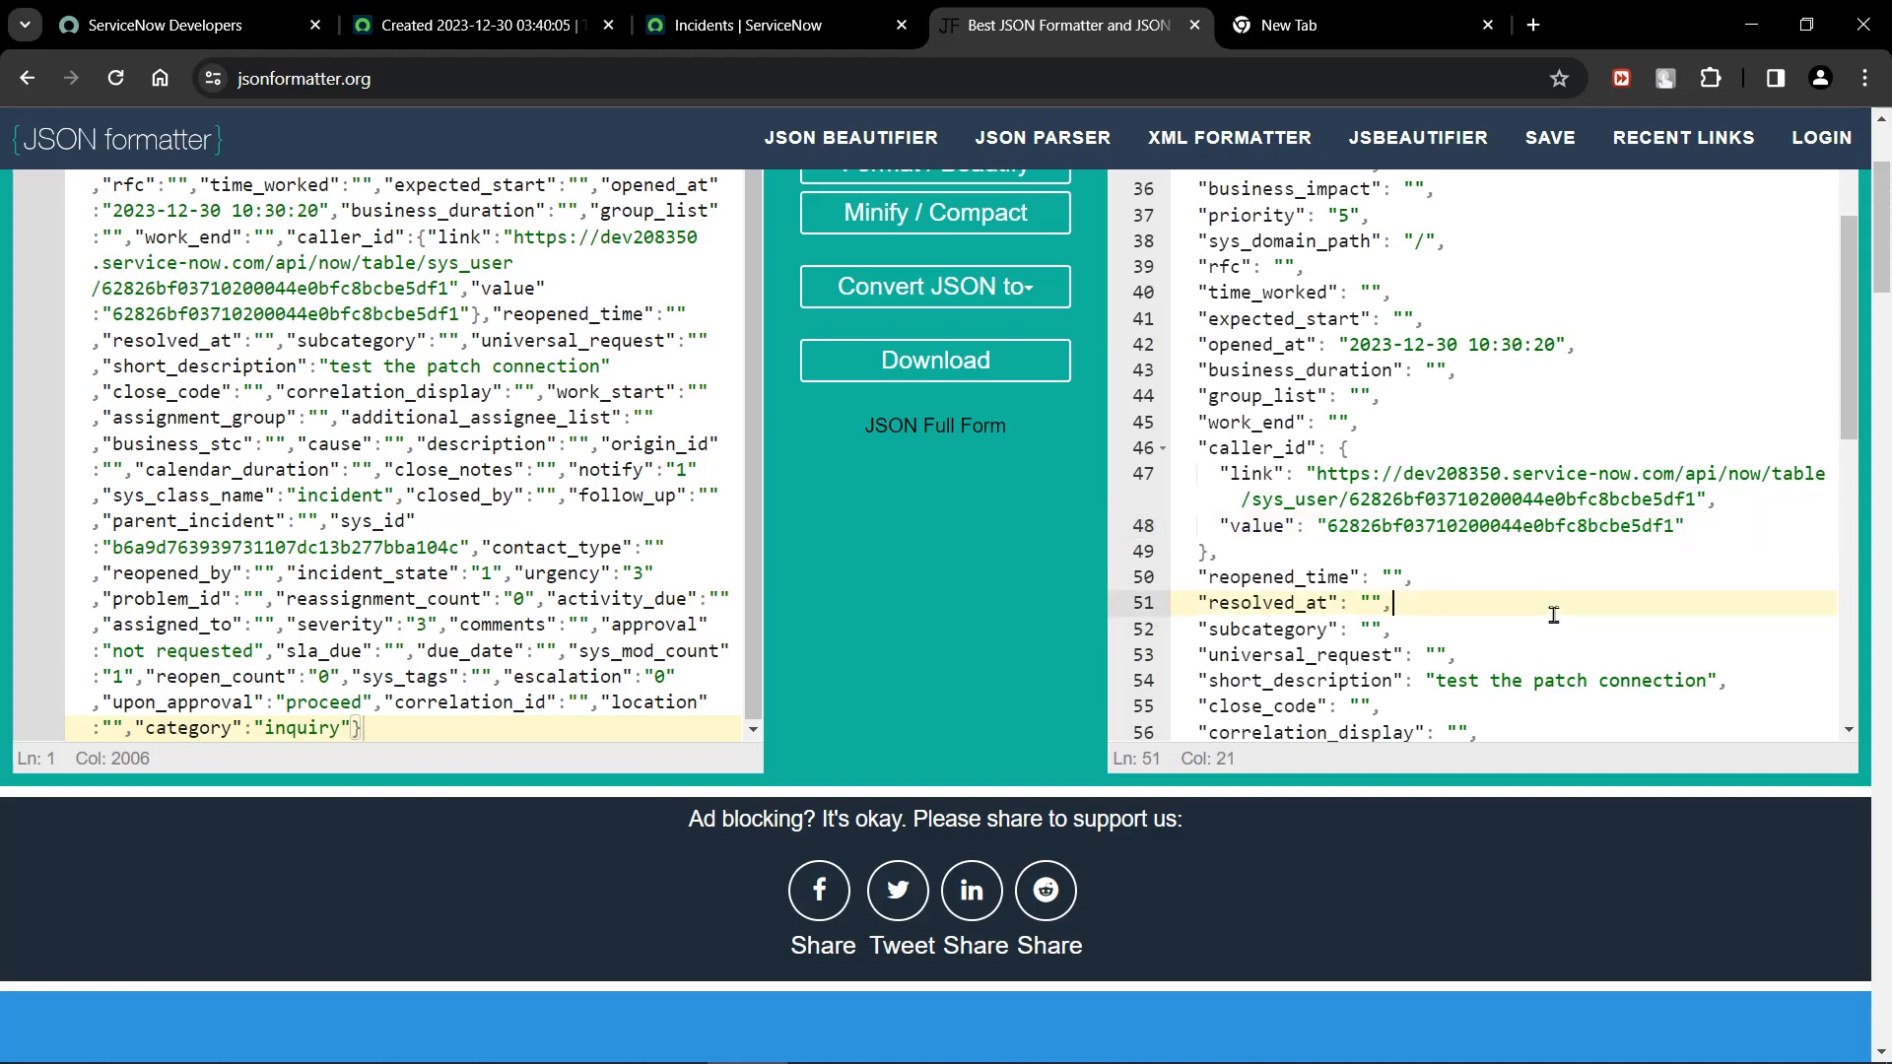
Review the remaining entries of the formatted JSON and return to the Incidents list of the dev164834 instance.
scroll(1554, 615, down, 6)
scroll(1554, 615, down, 3)
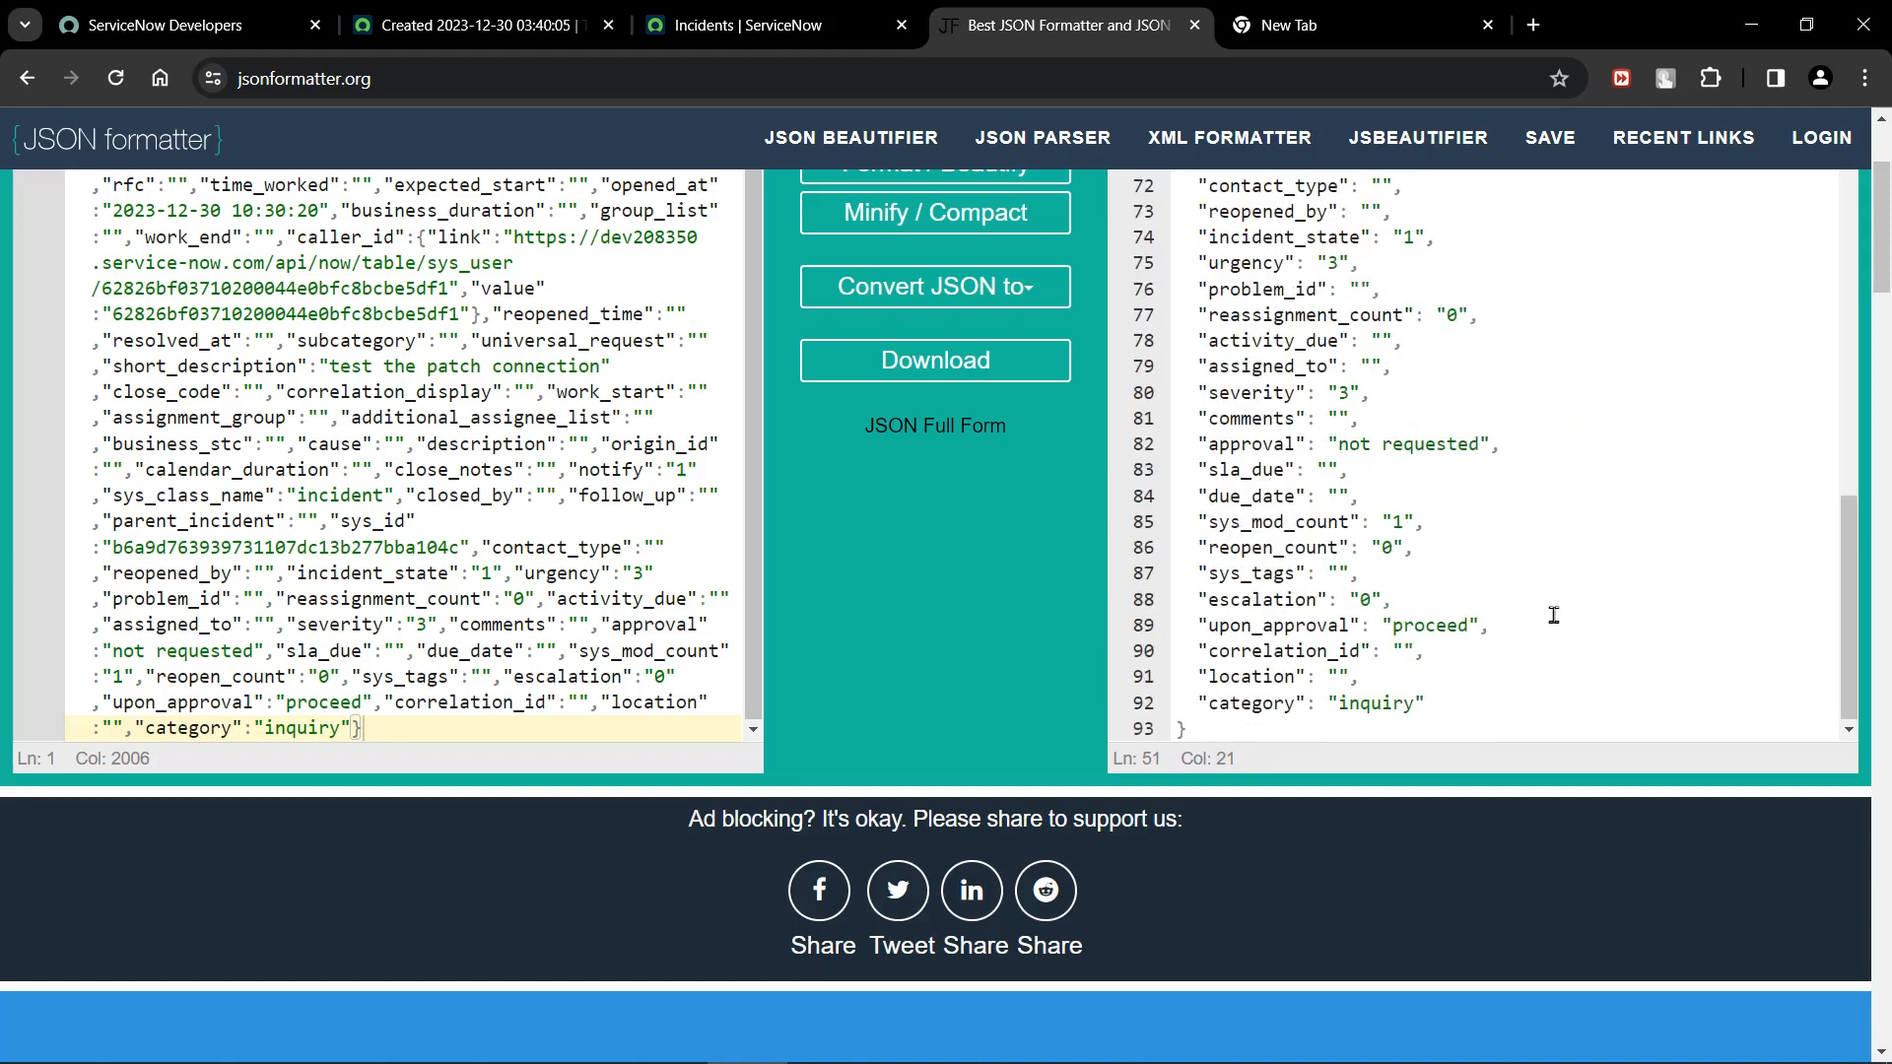
scroll(1554, 615, up, 14)
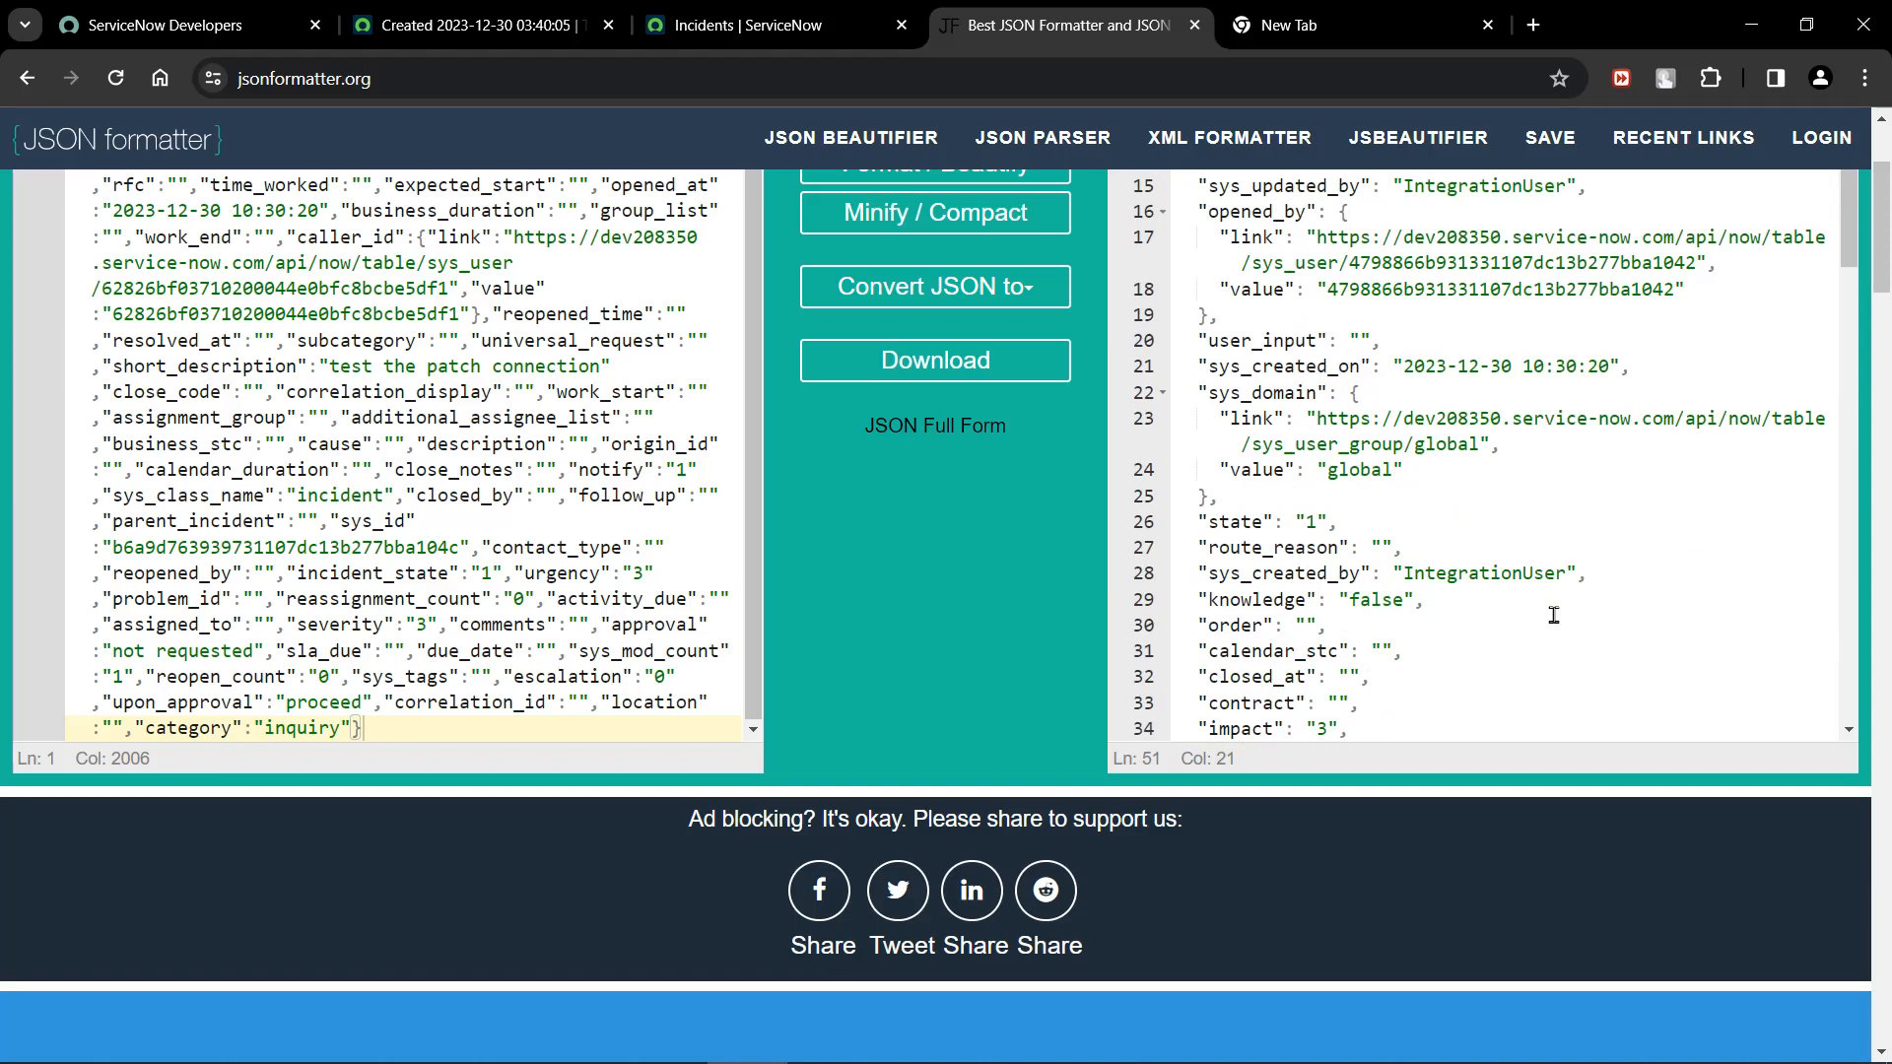
scroll(1554, 615, up, 6)
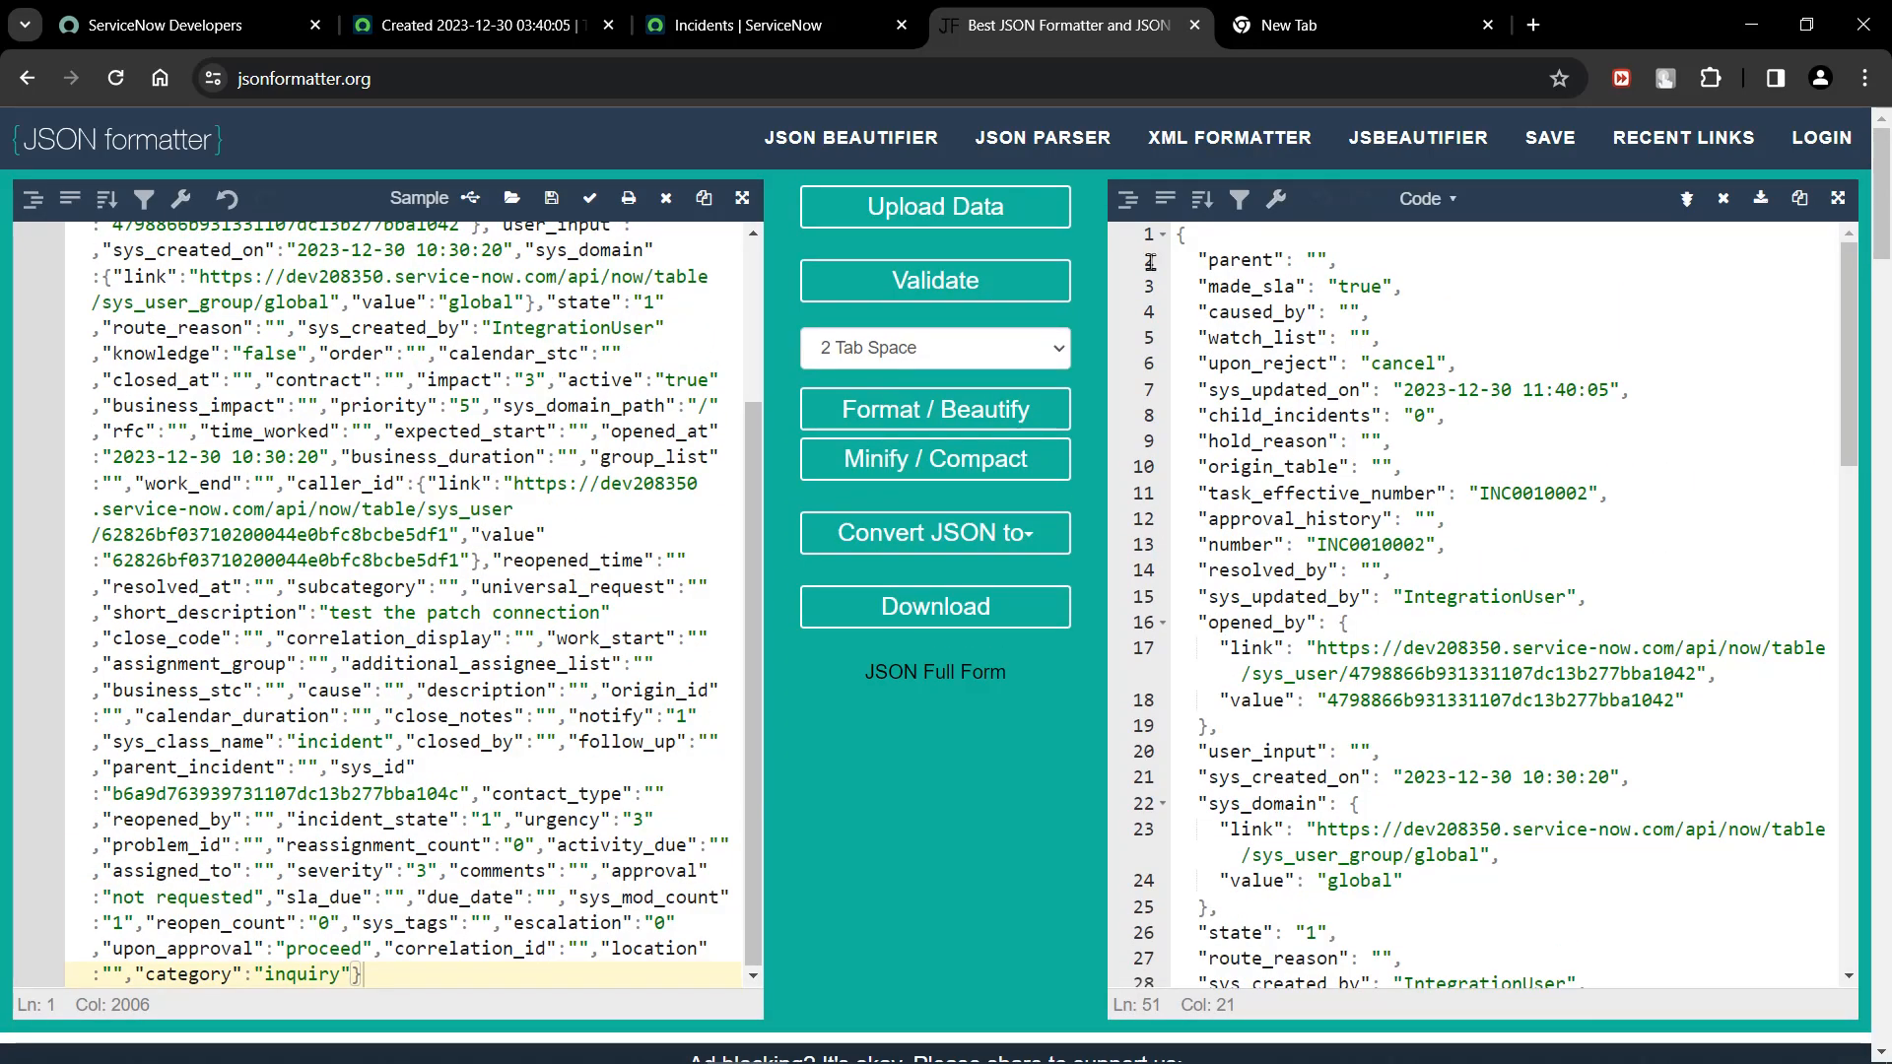
click(741, 10)
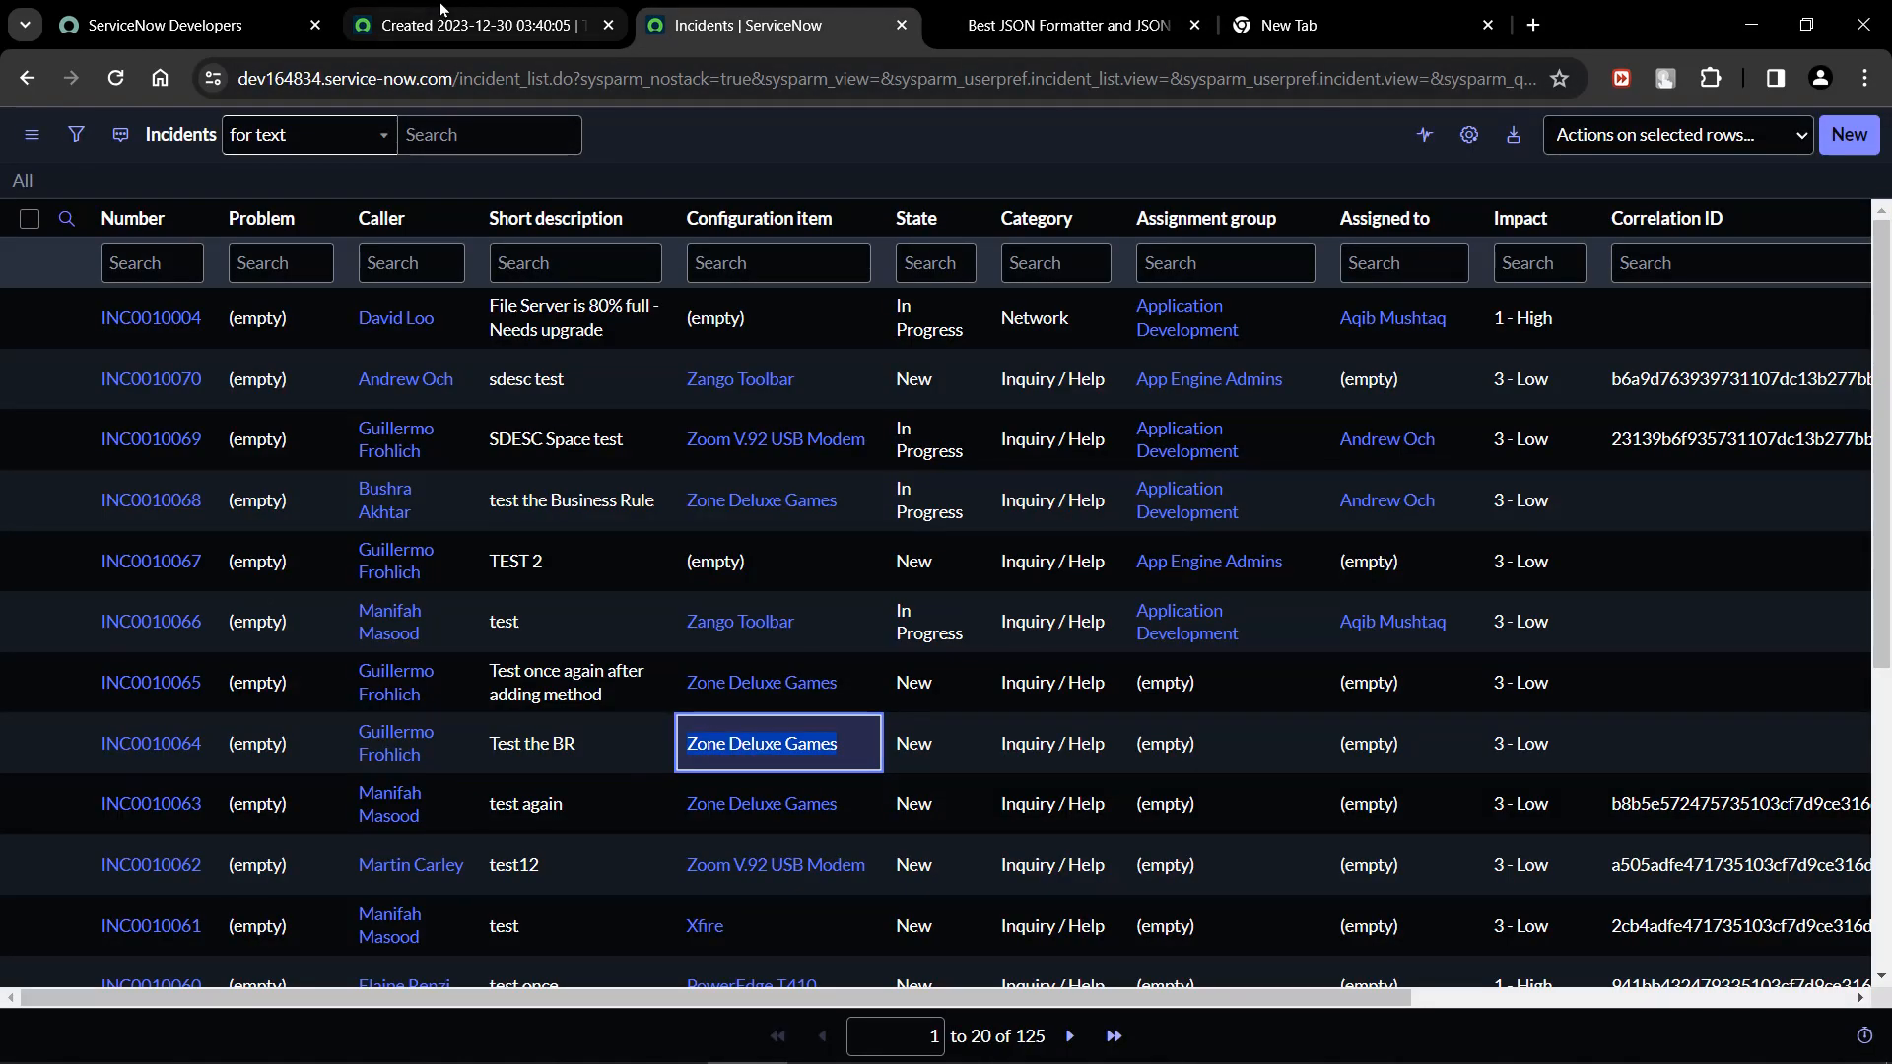